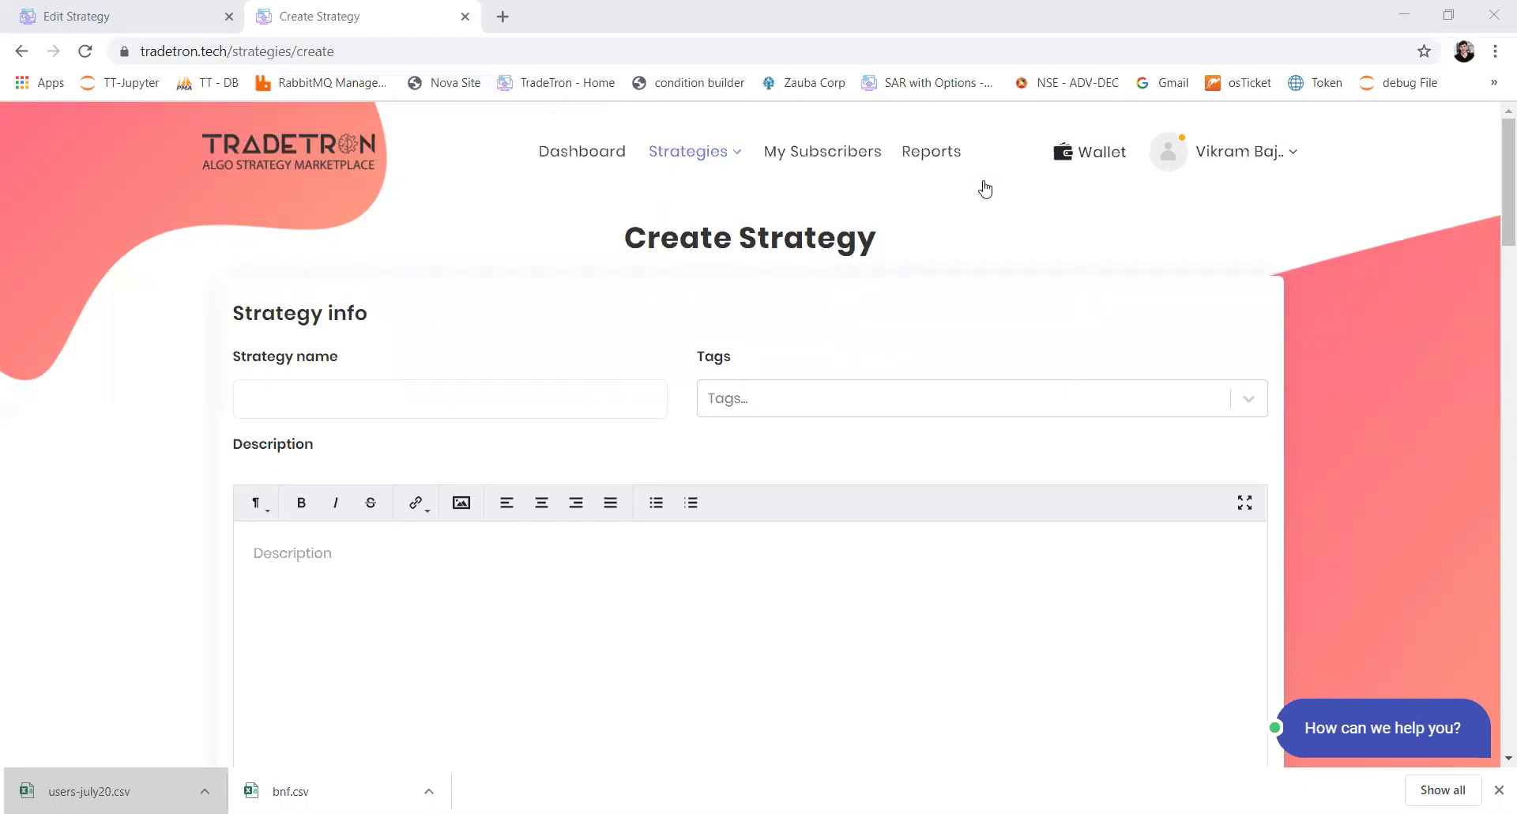
Name the new strategy "Straddle with SLM orders".
click(616, 402)
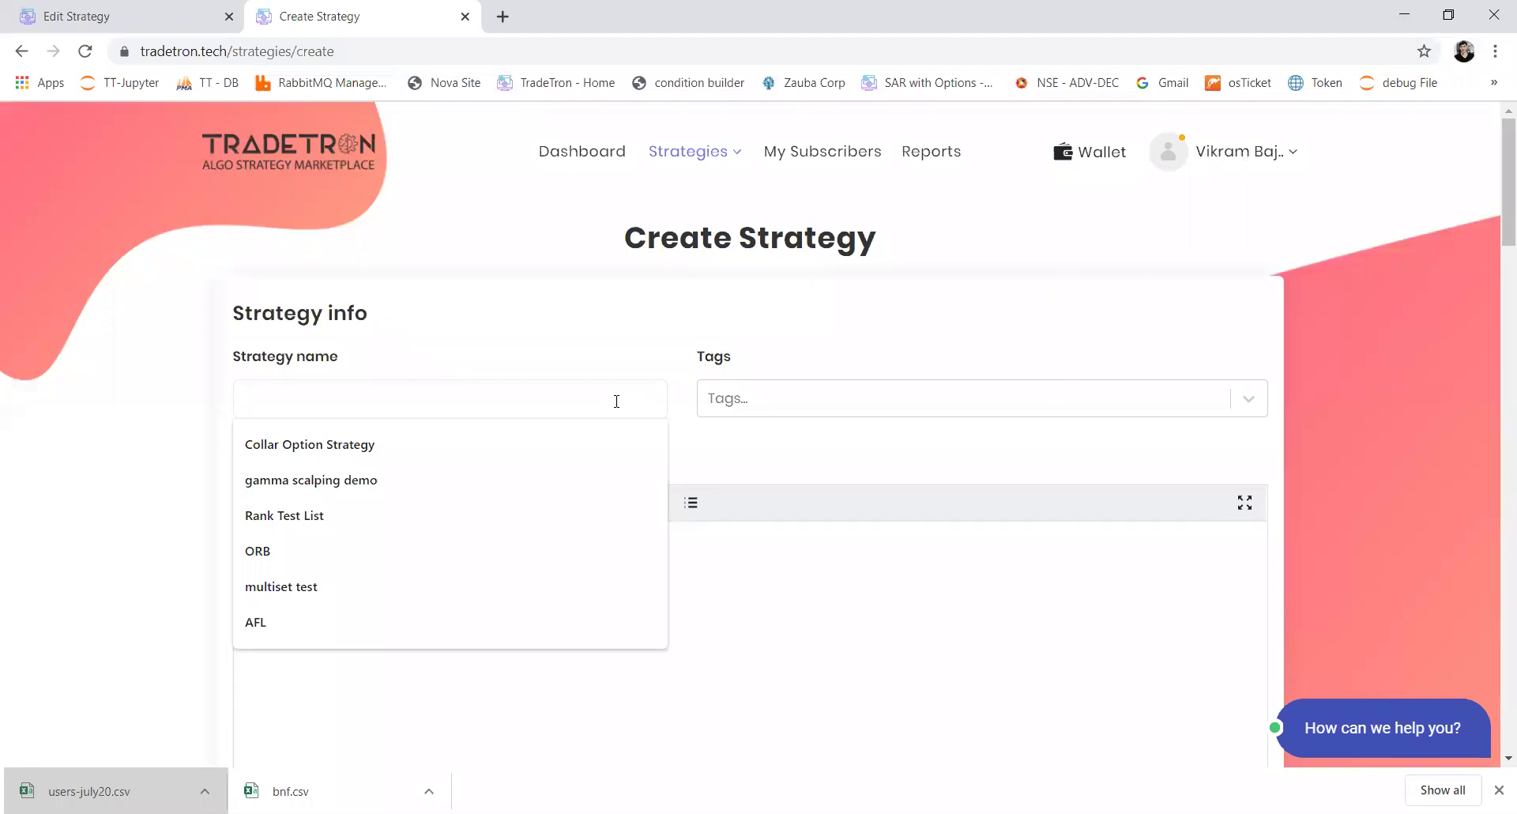
text(Stra)
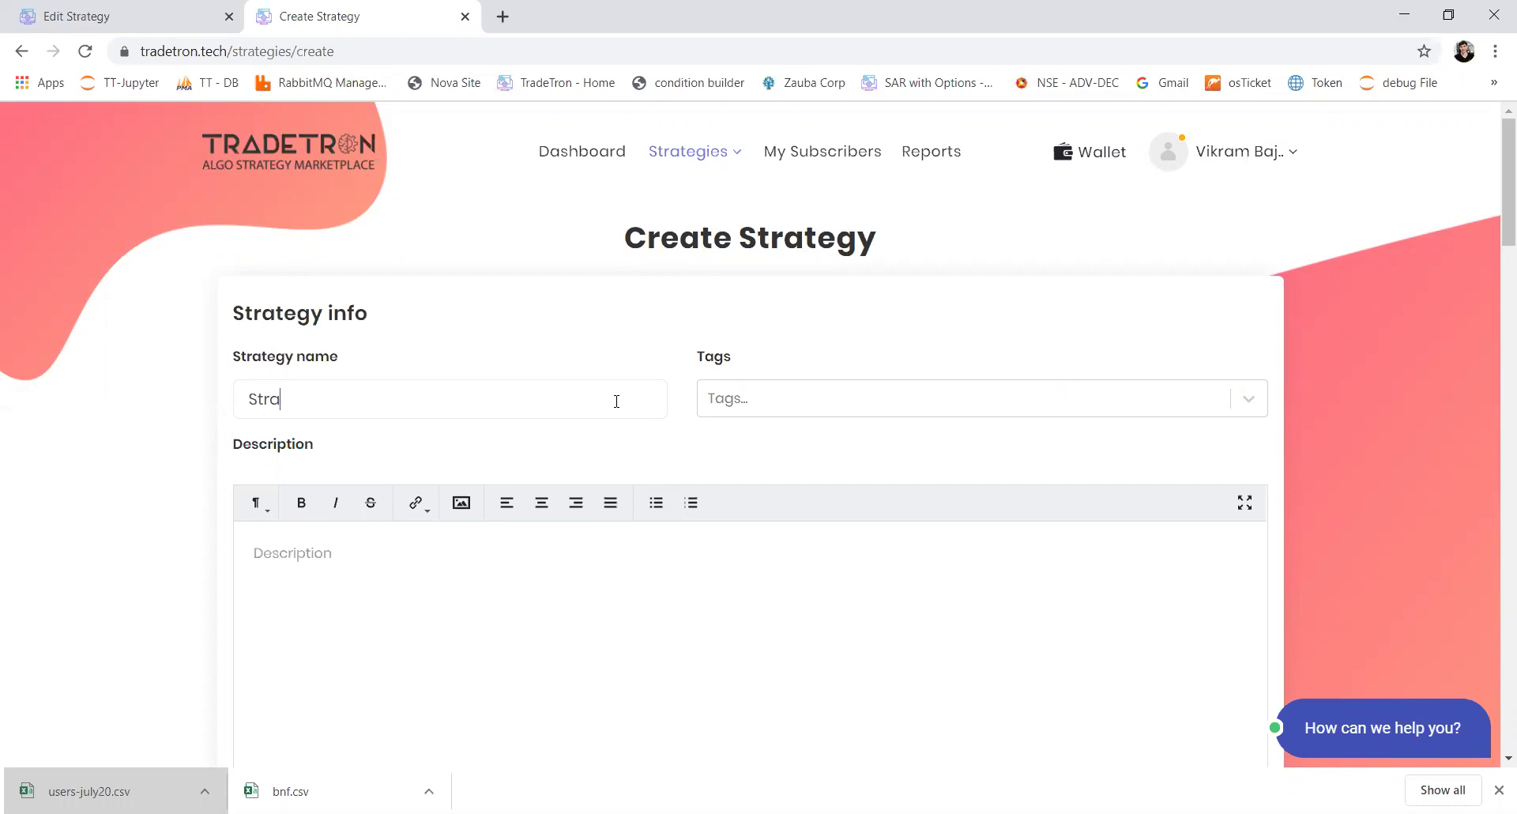
text(ddle with SLM orders)
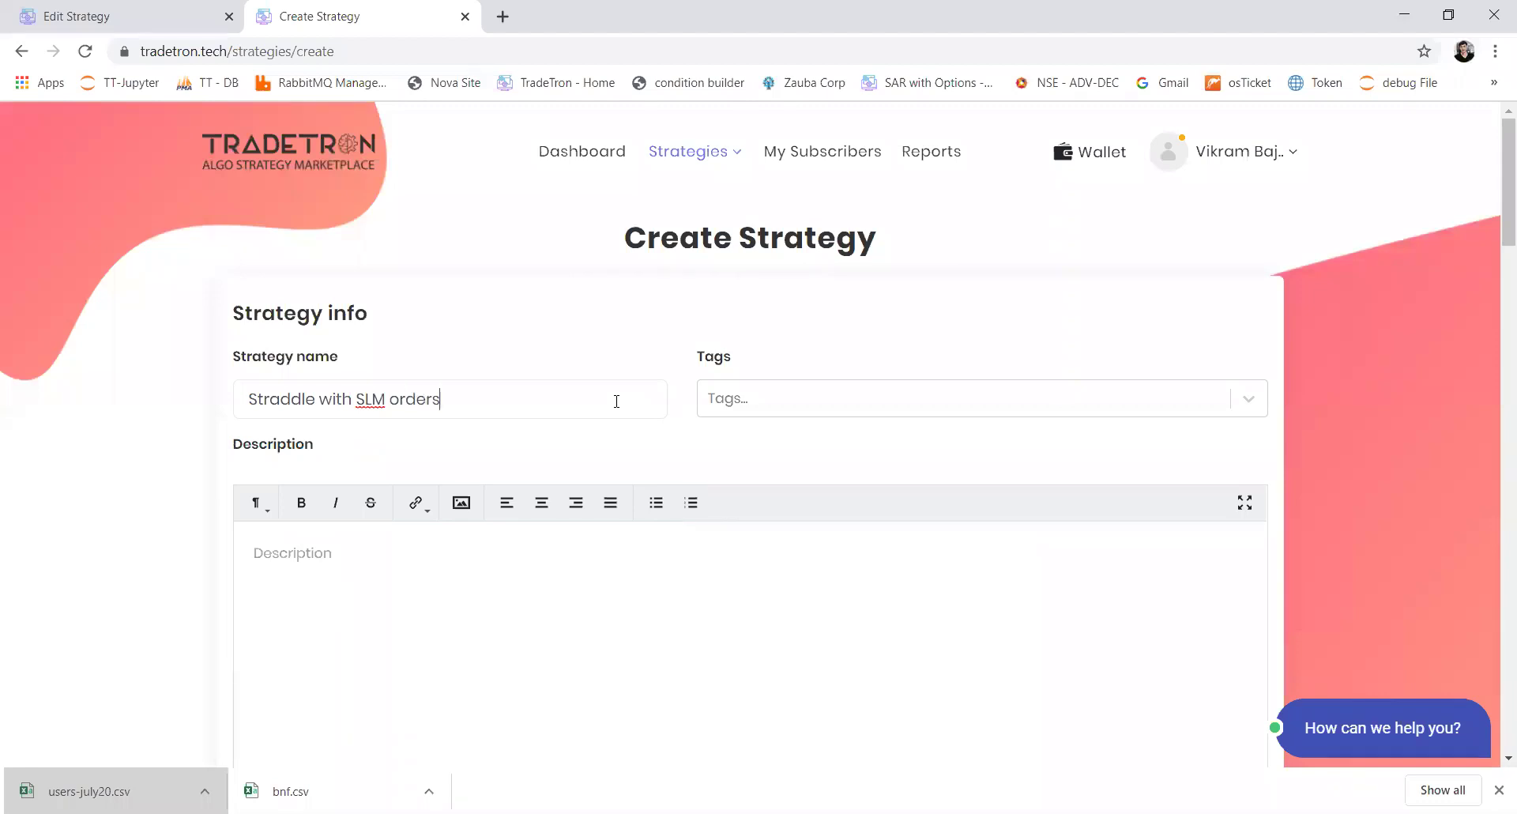
Start an entry condition for Set 1 with the Time keyword for NSE.
scroll(552, 507, down, 2)
scroll(551, 506, down, 5)
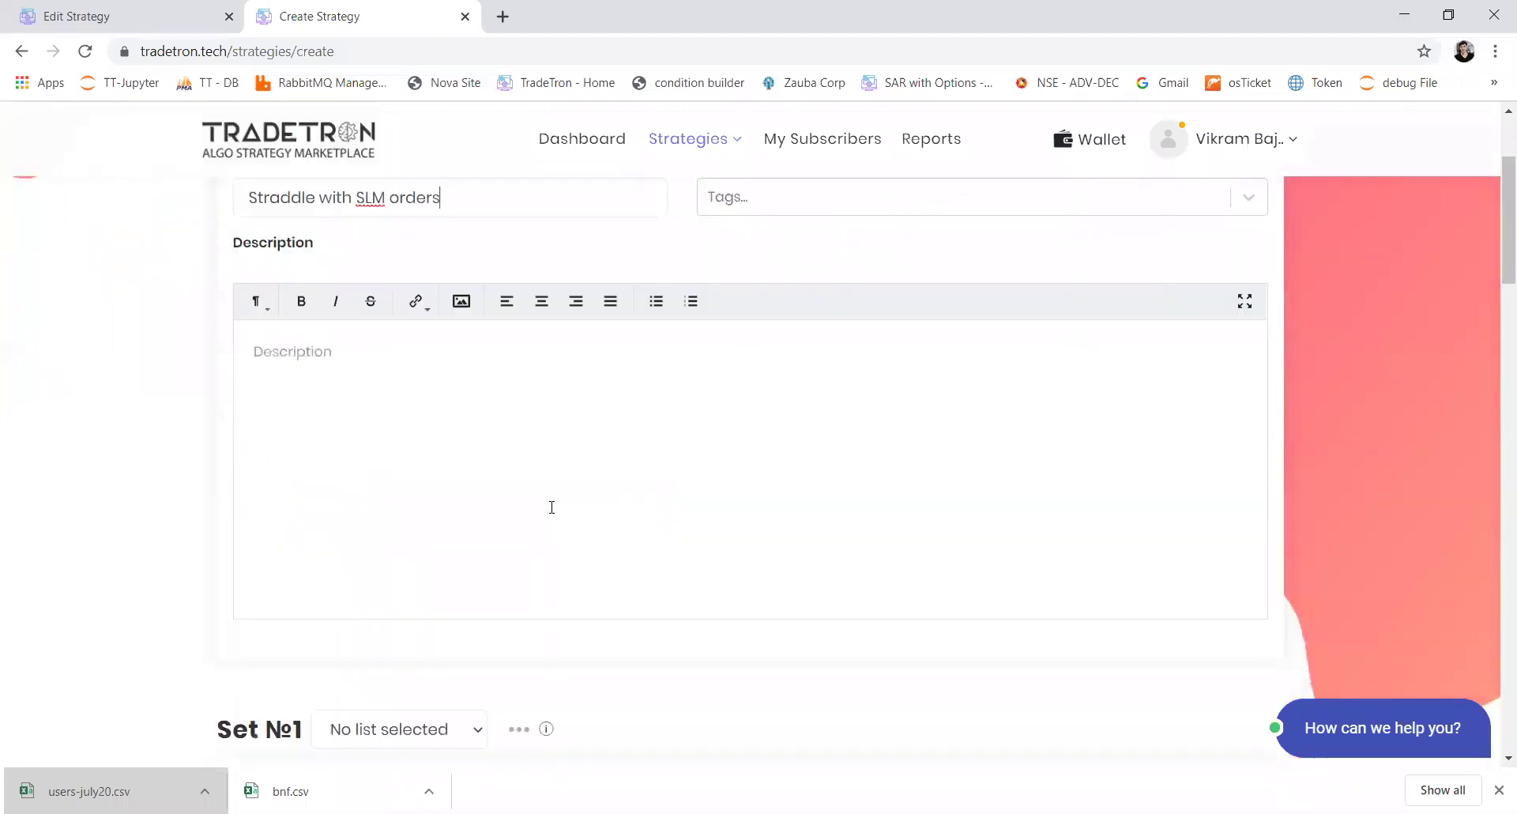
scroll(551, 506, down, 1)
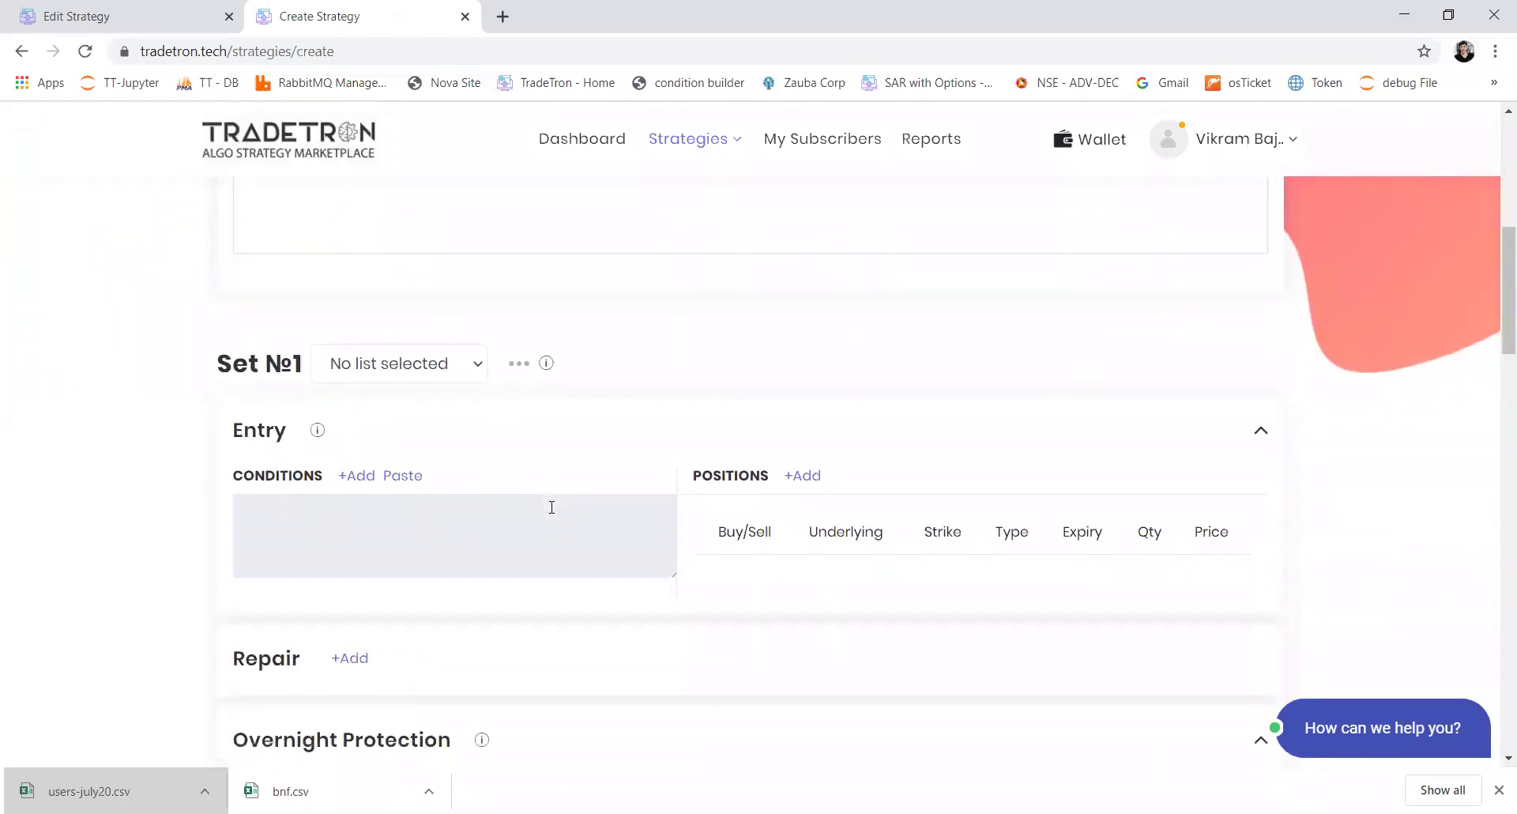
click(363, 469)
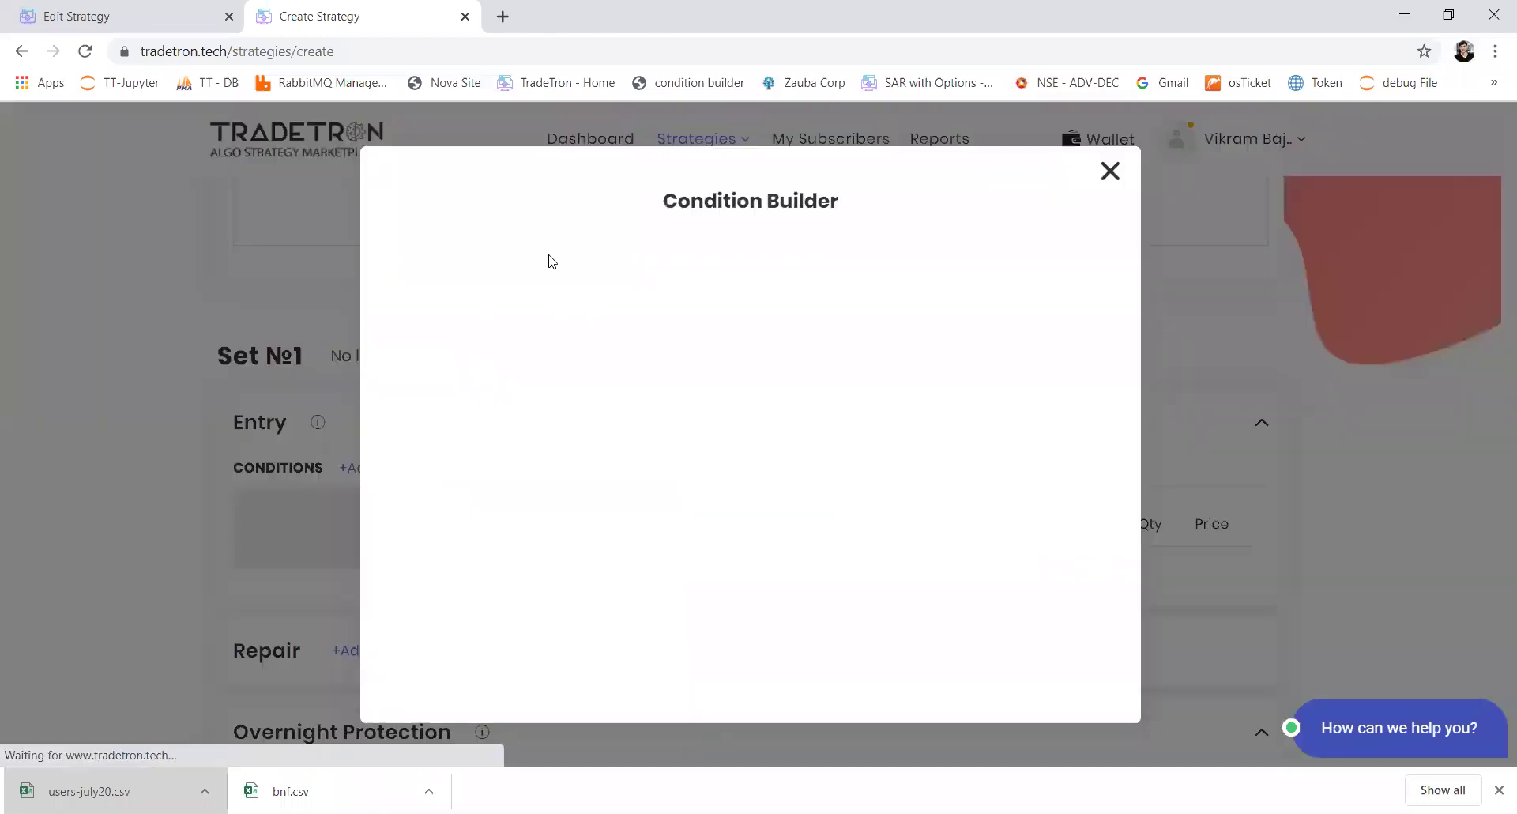
click(507, 305)
text(time)
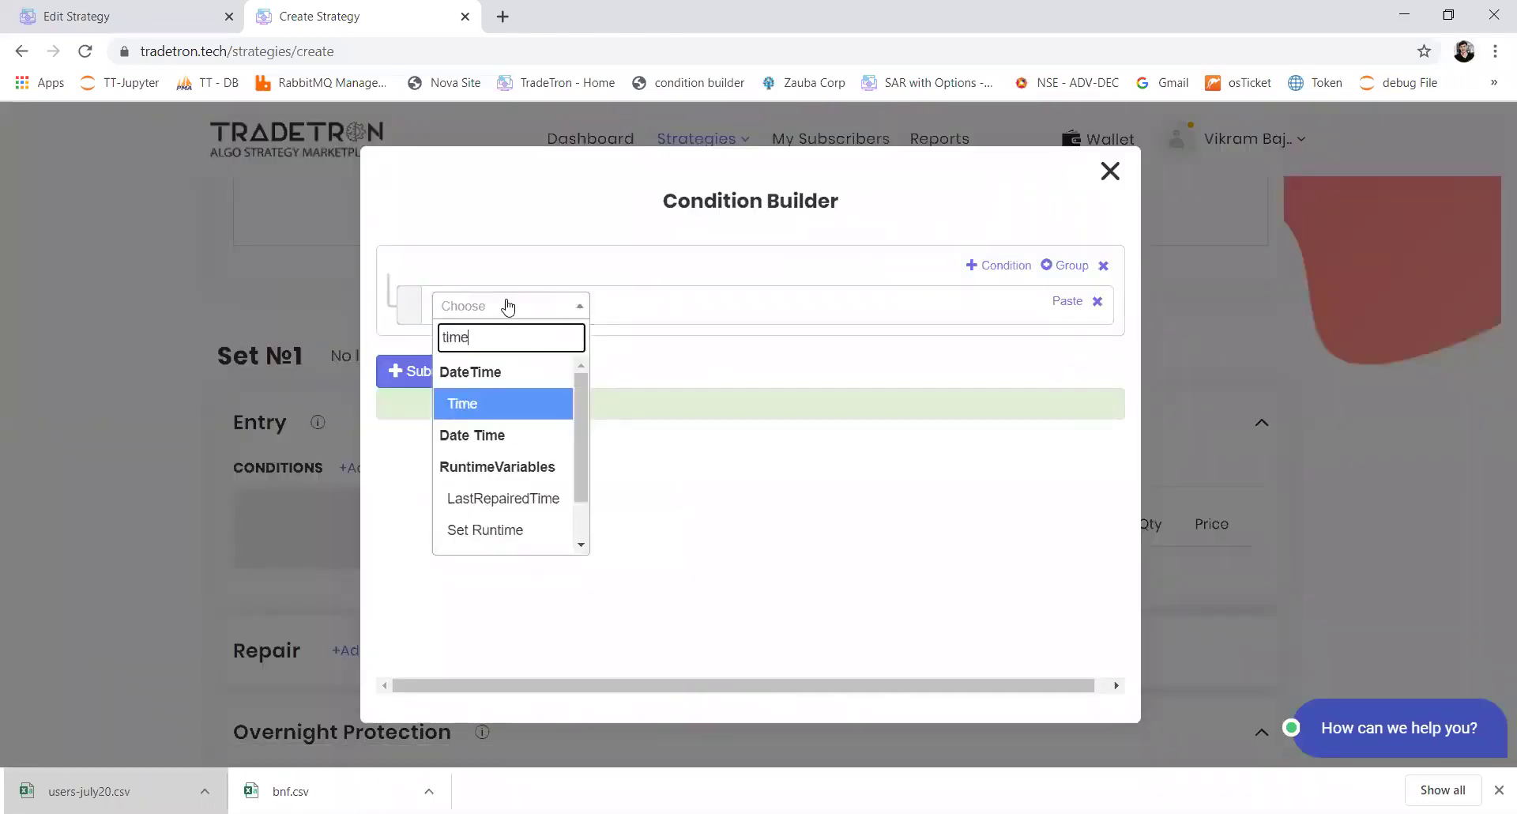
key(Return)
key(Return)
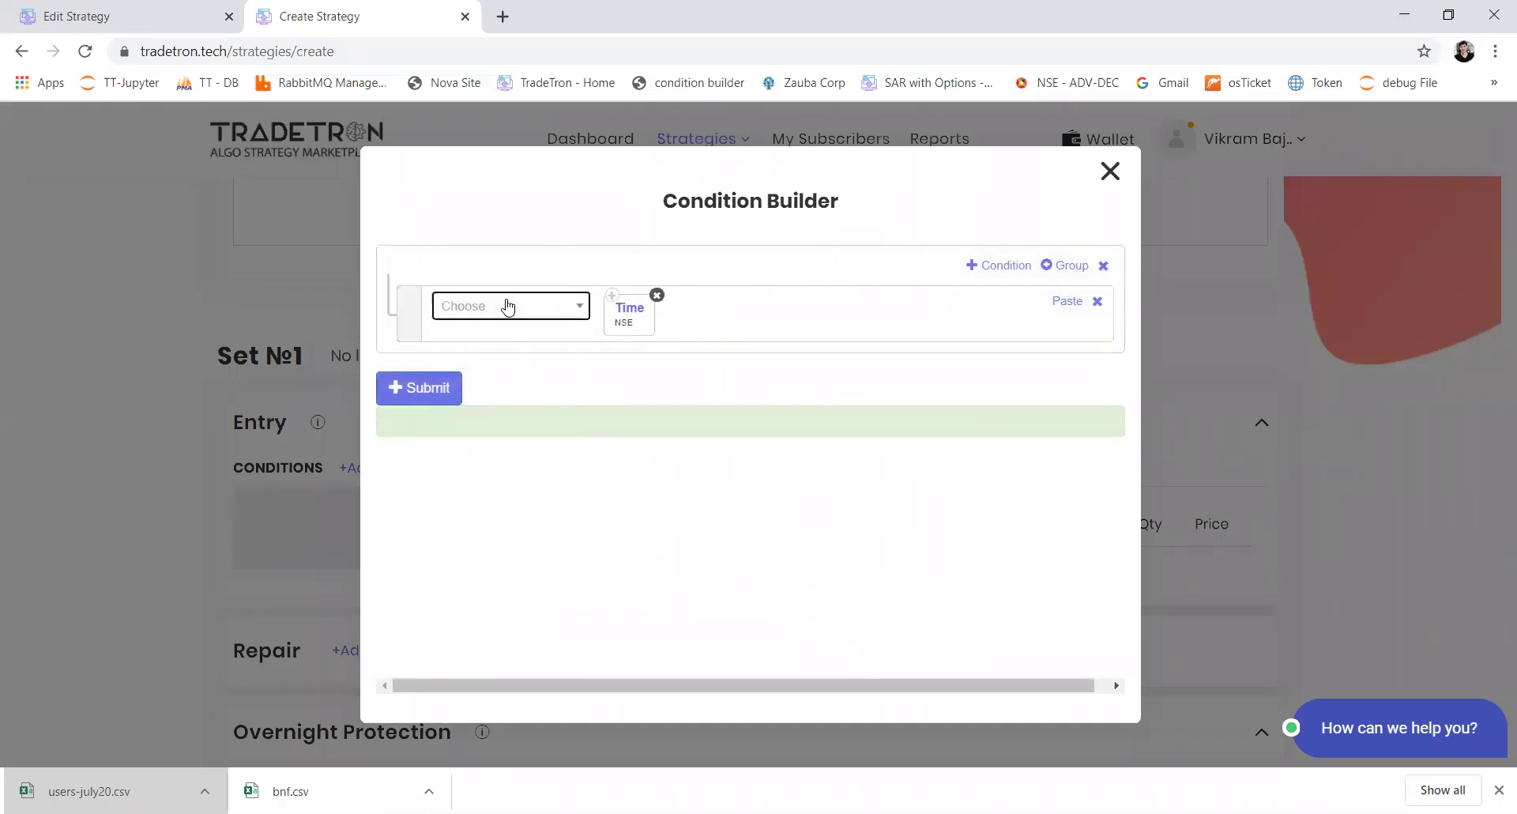
Complete the entry condition so that Time is greater than Number 915, and submit it.
text(>)
key(Return)
text(num)
key(Return)
key(BackSpace)
text(915)
key(Return)
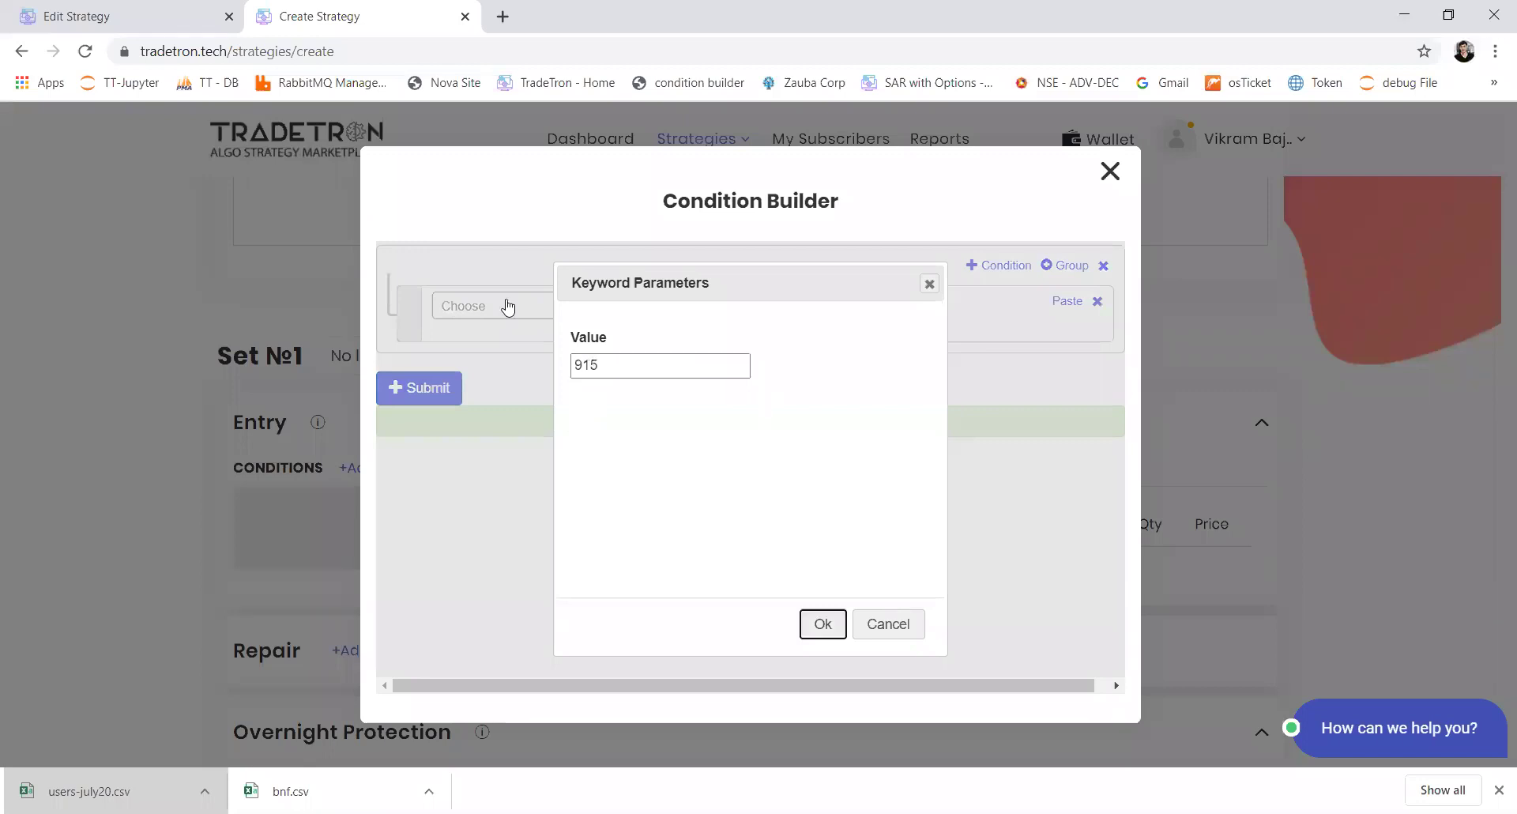
click(442, 393)
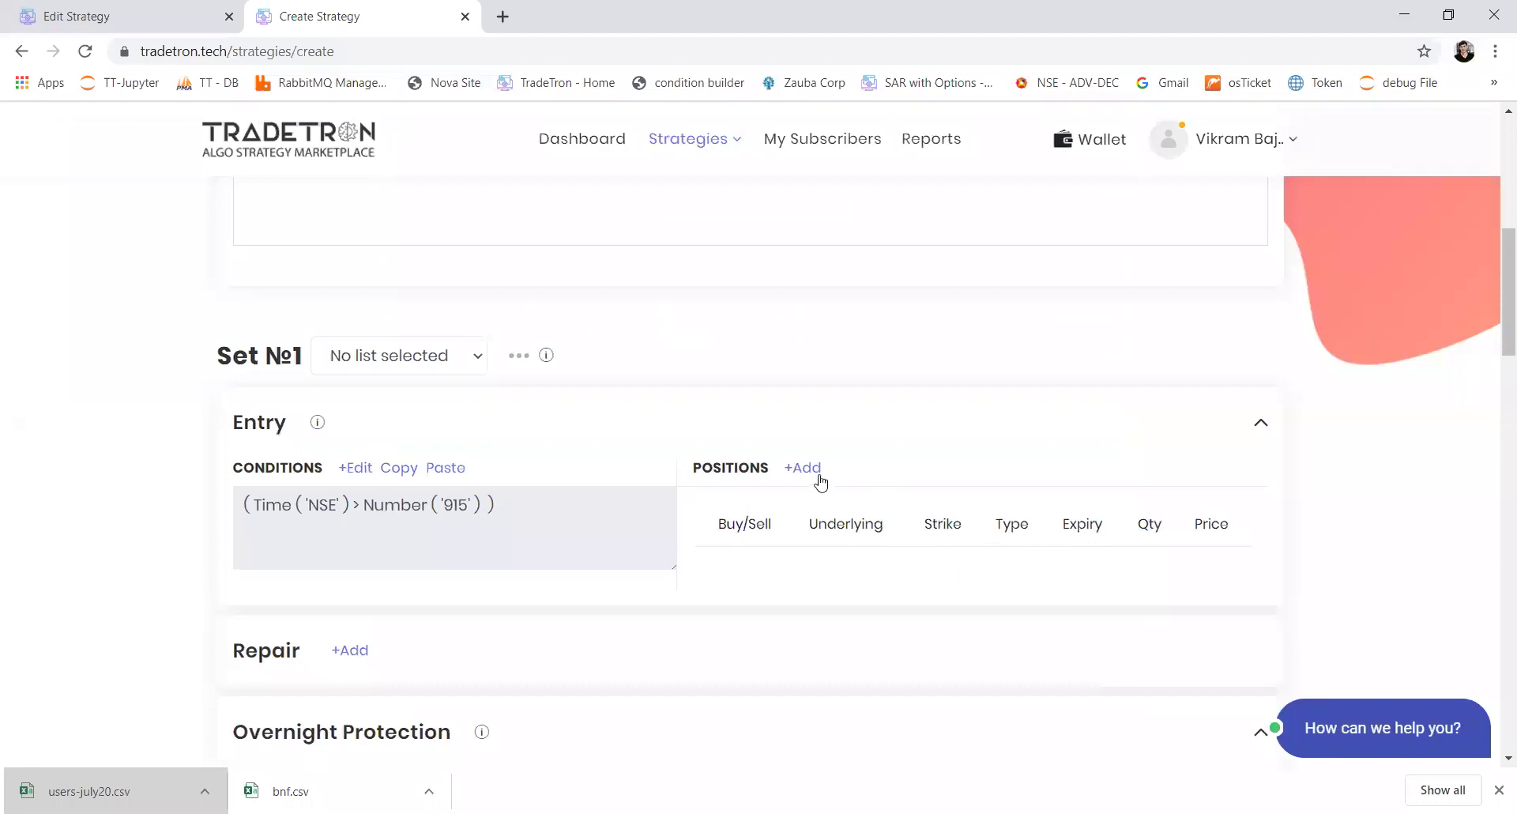
Start a sell position in the Entry section on exchange NFO, type Call, with NIFTY 50 as underlying.
click(816, 473)
click(965, 232)
click(584, 359)
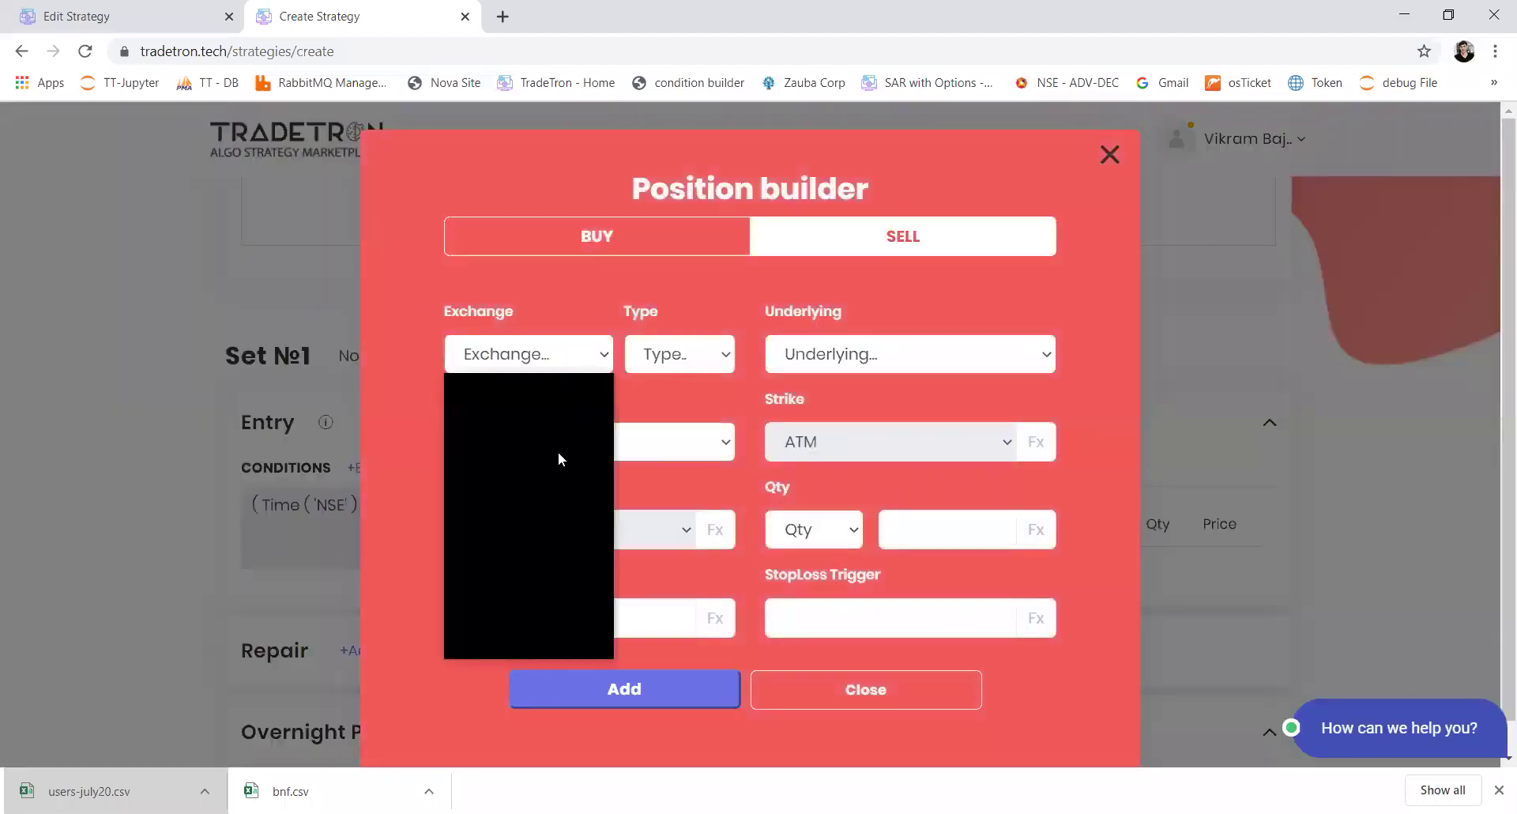
click(549, 480)
click(681, 374)
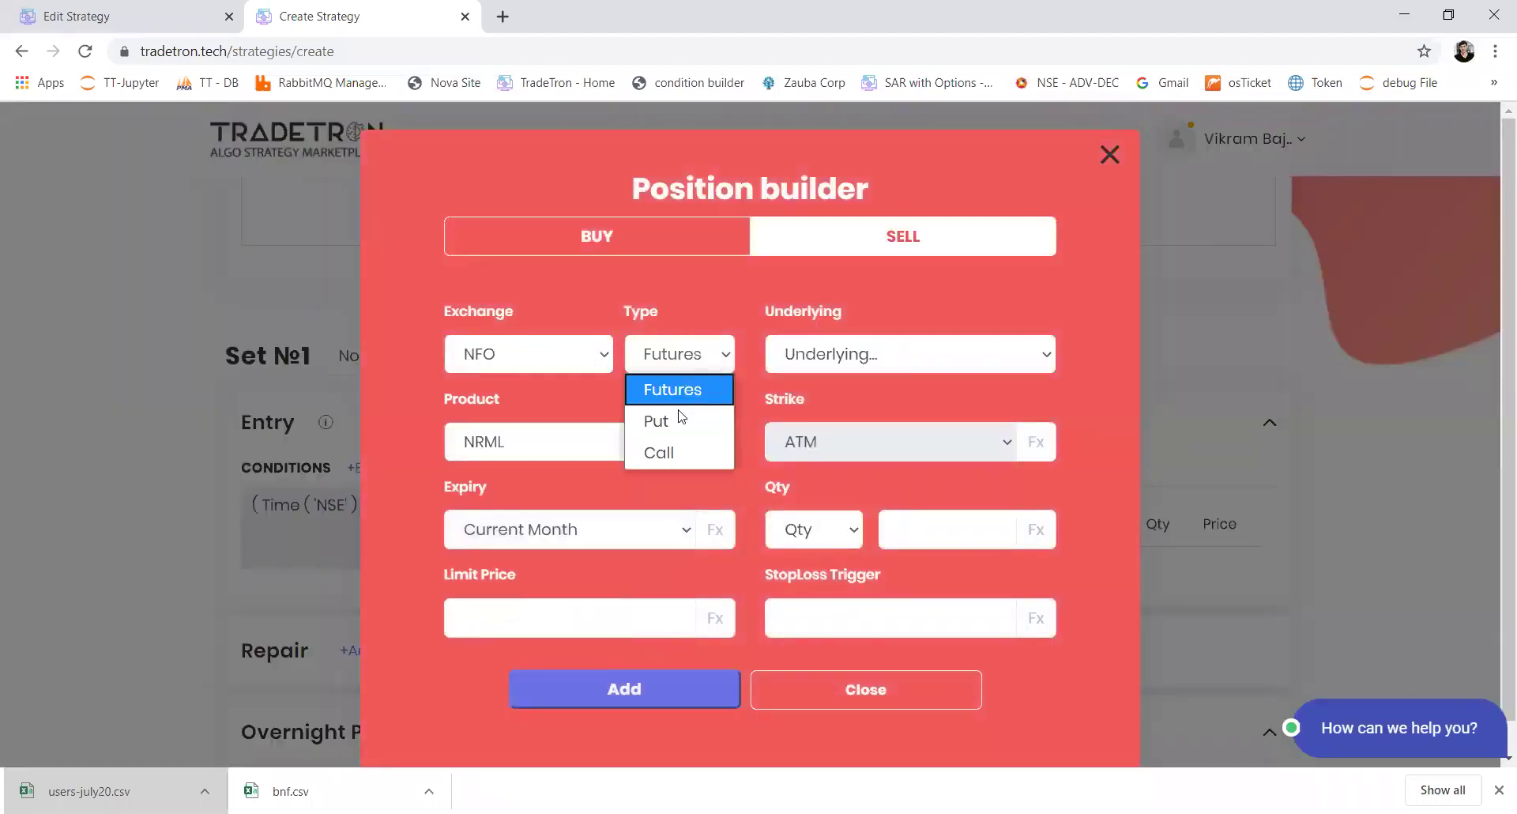
click(674, 447)
click(828, 371)
text(nifty)
key(Return)
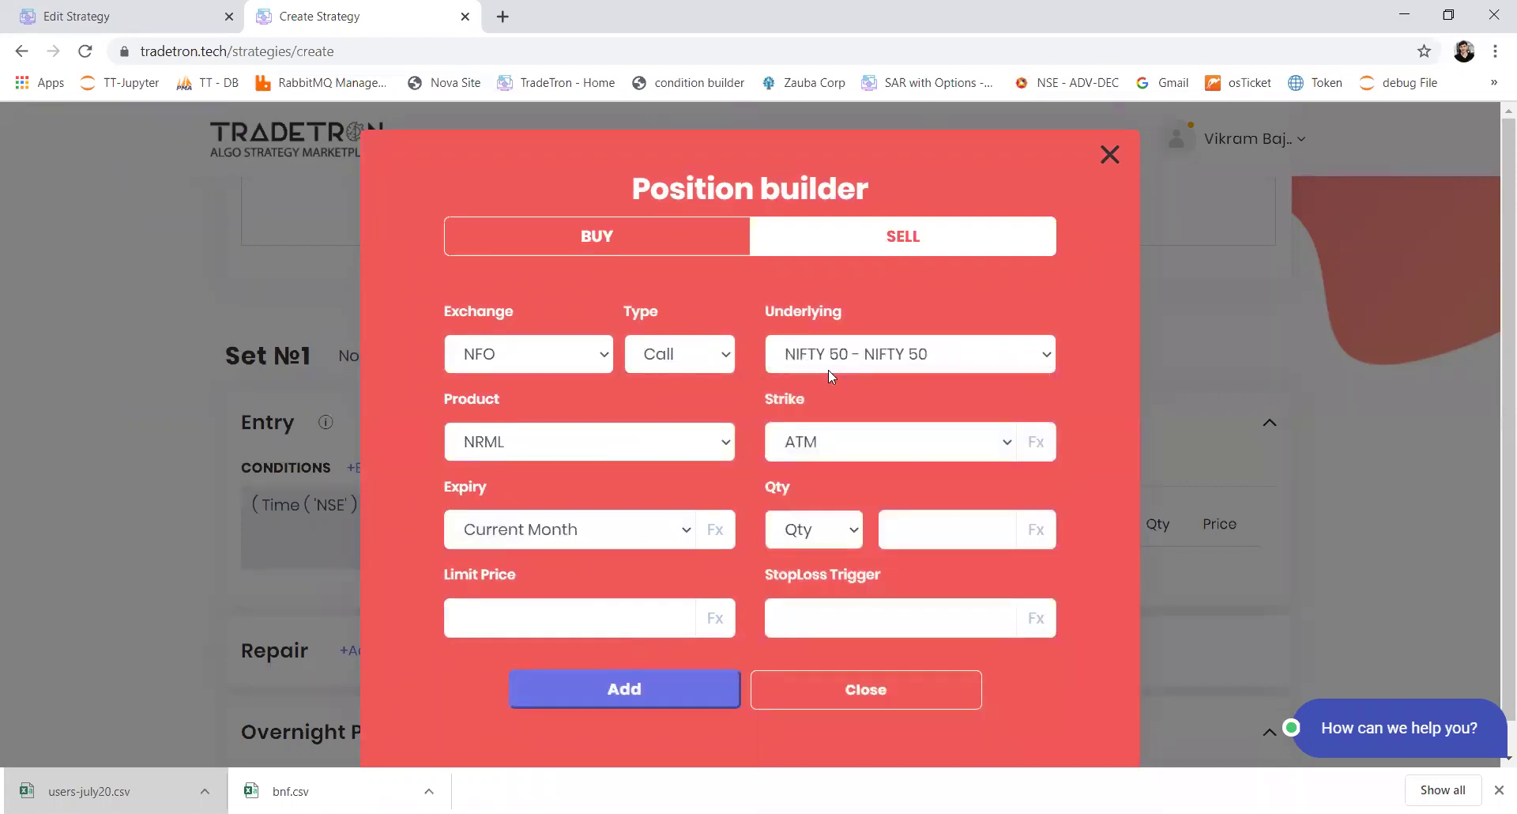
Set the call position to product MIS, 1 lot and Current Week expiry, and add it to the entry.
click(718, 436)
click(693, 507)
click(803, 531)
click(803, 628)
click(924, 537)
text(1)
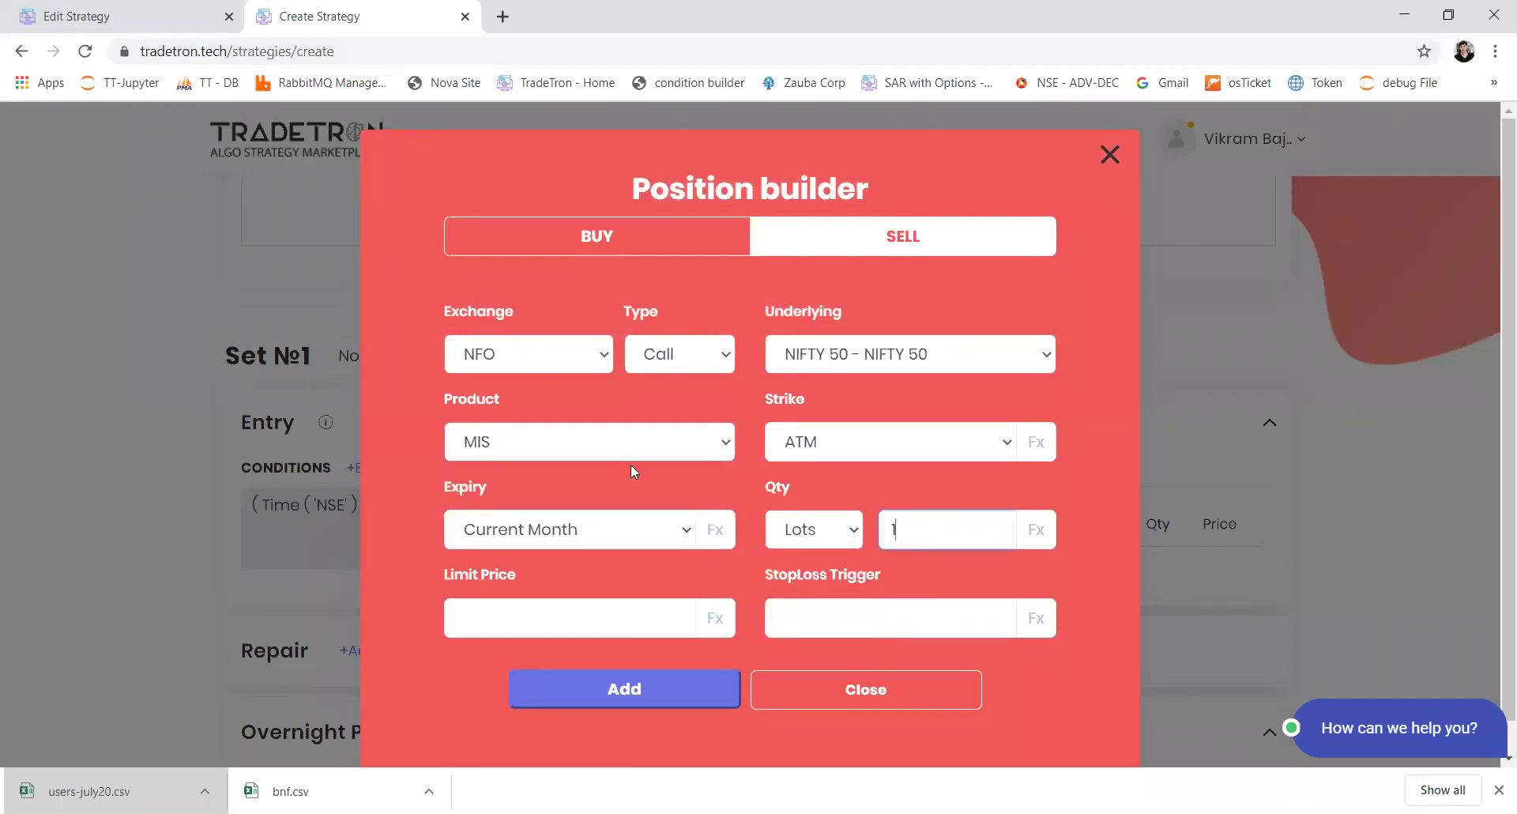
click(678, 531)
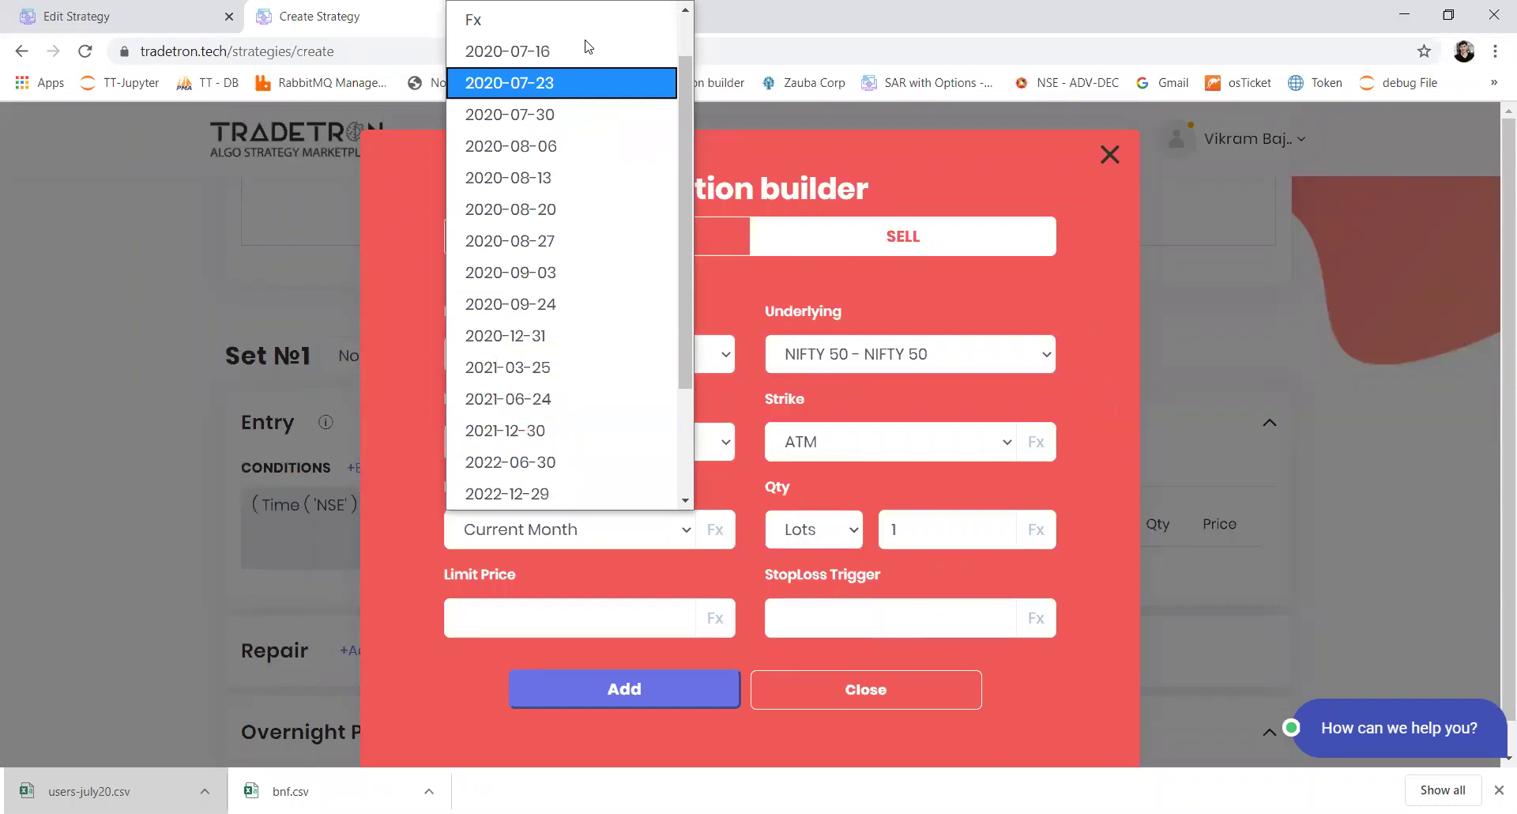
scroll(586, 46, up, 1)
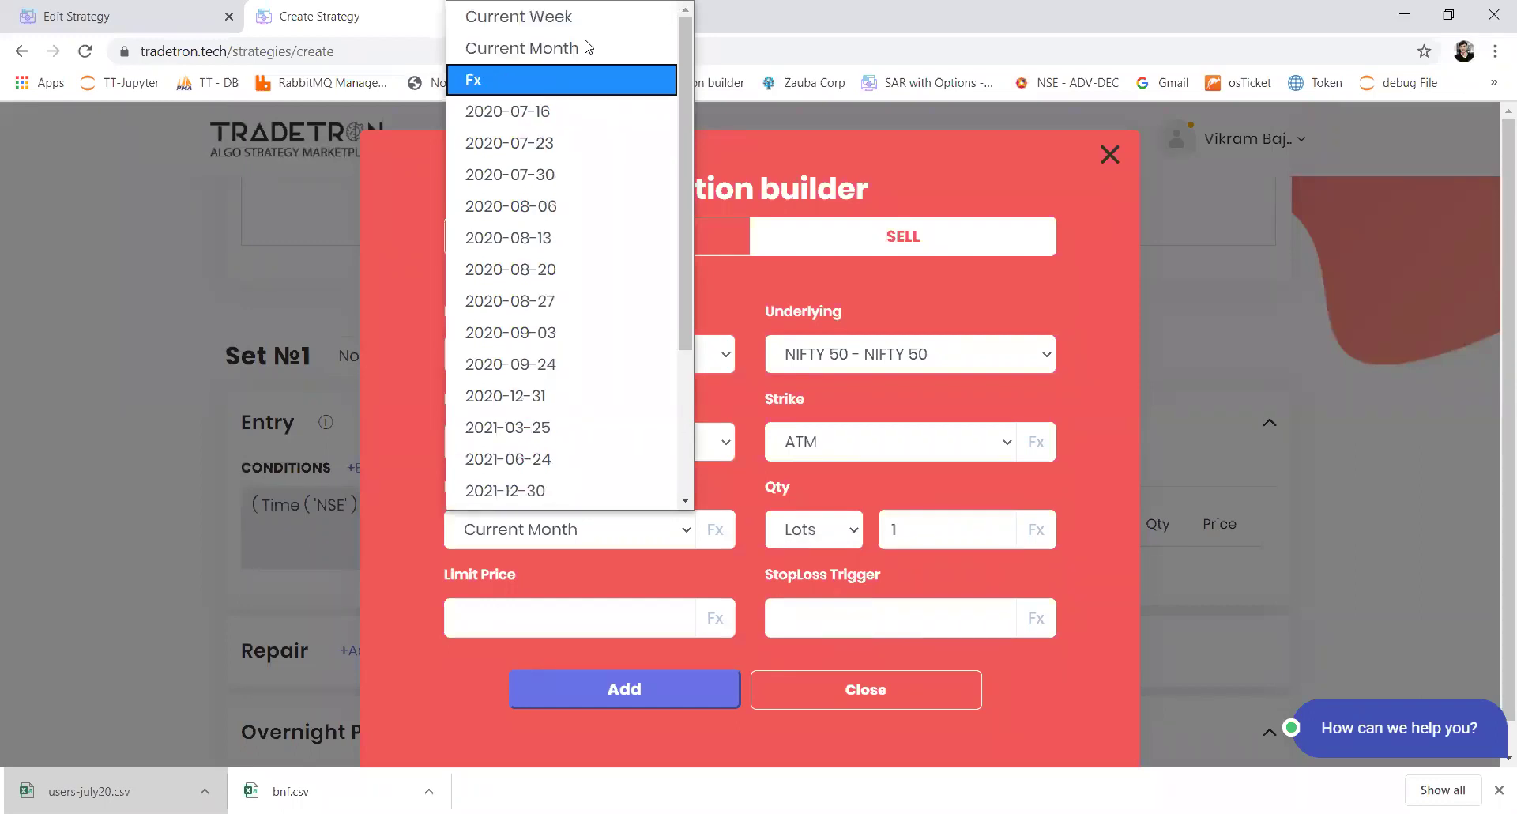
click(587, 17)
click(657, 687)
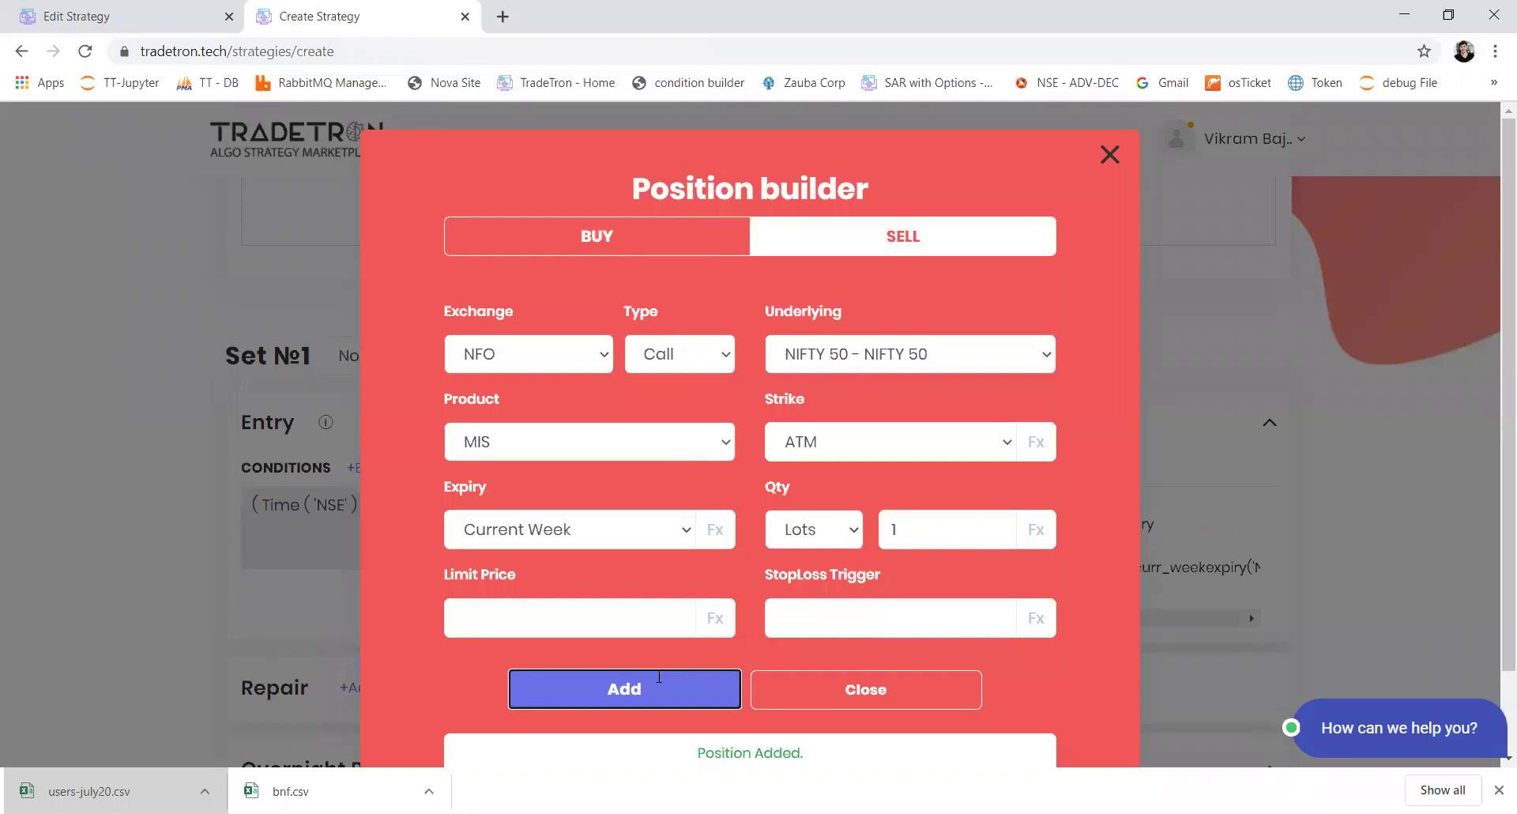
Add a matching NIFTY 50 put sell position with Current Week expiry and close the position builder.
click(721, 359)
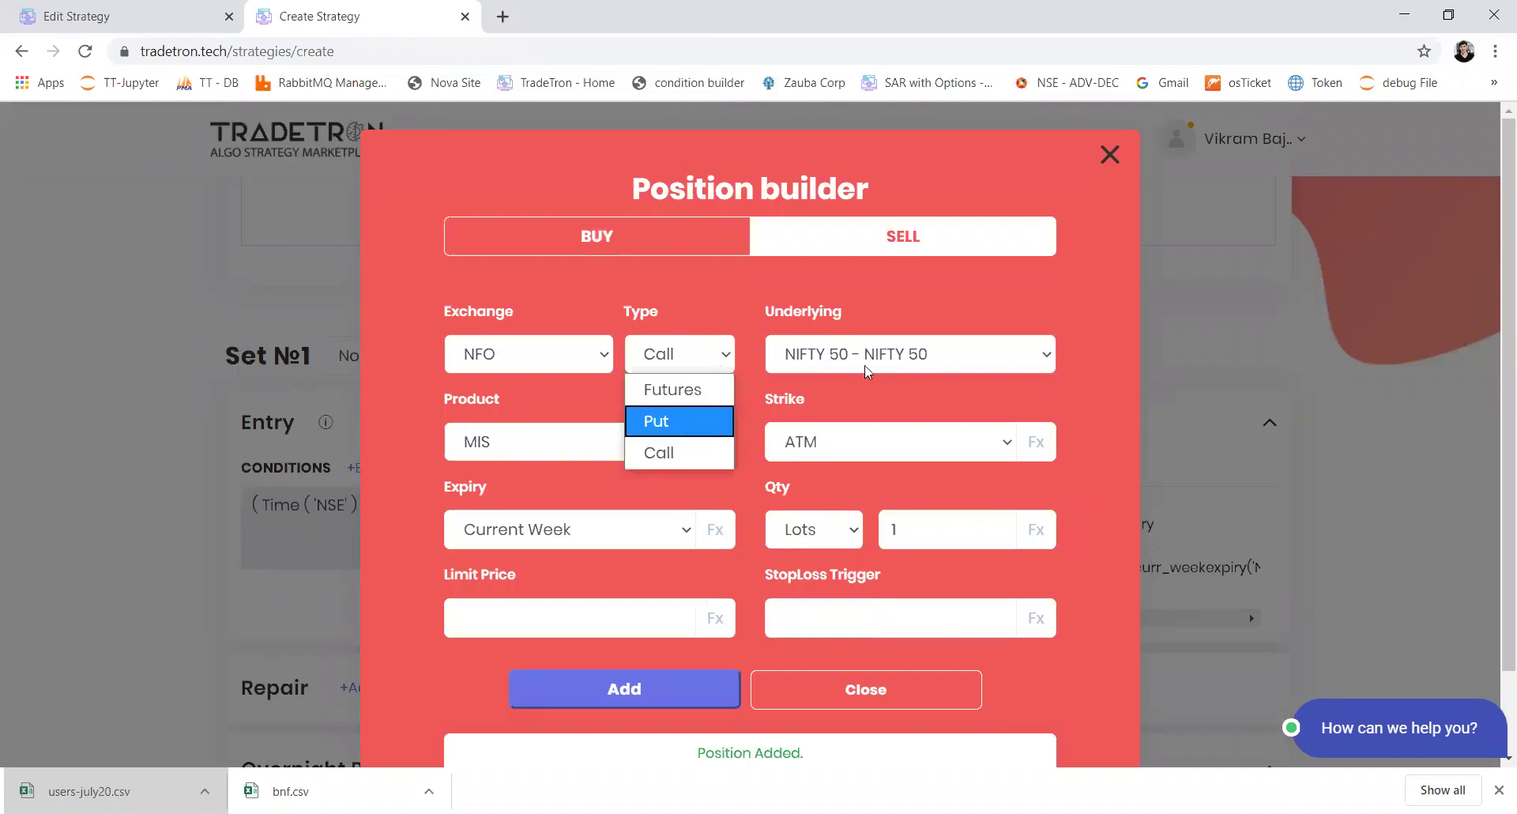
click(711, 419)
click(872, 369)
text(ni)
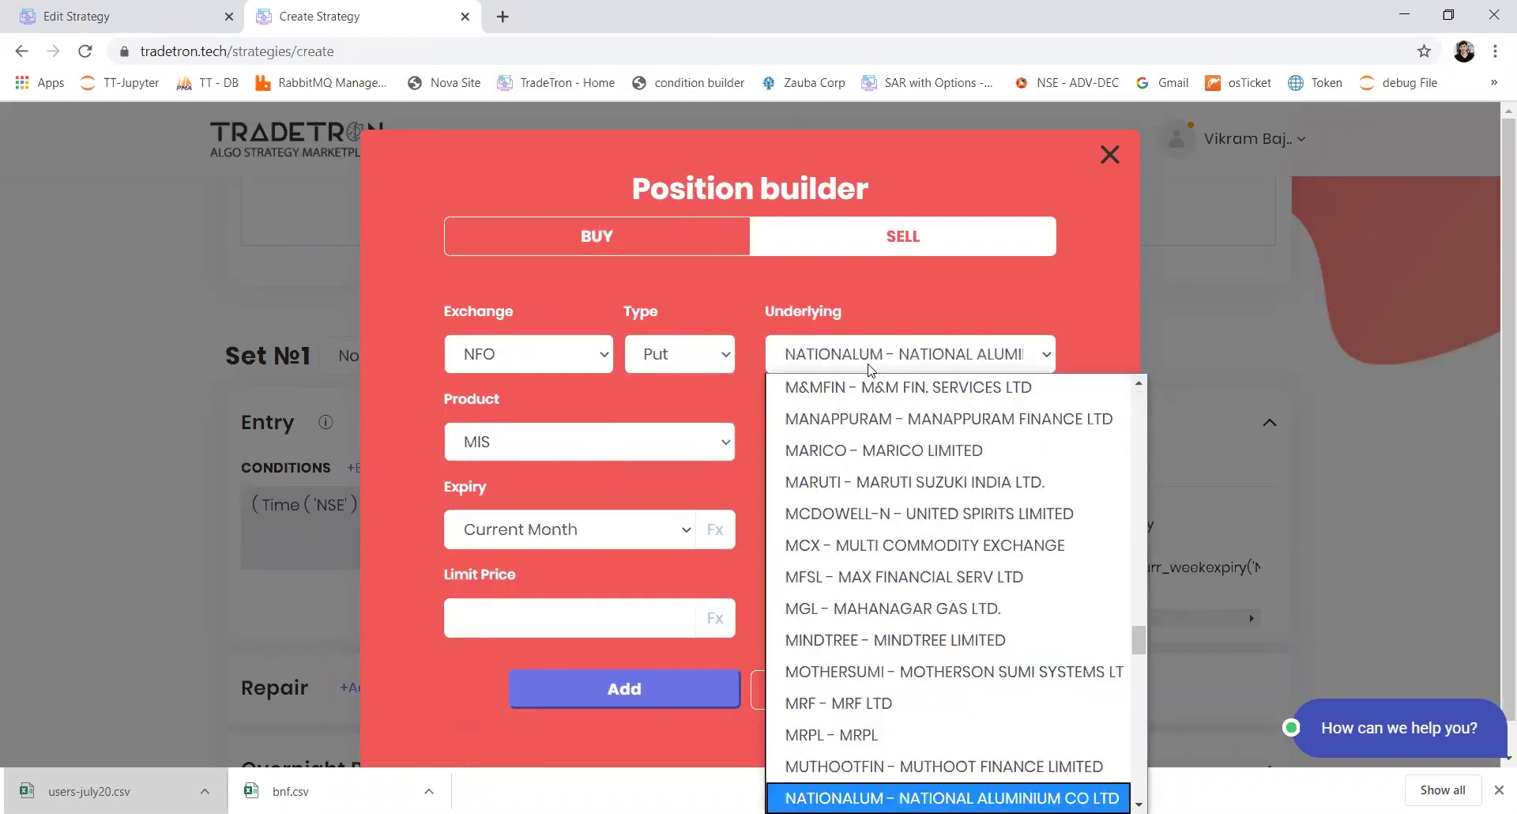
key(Return)
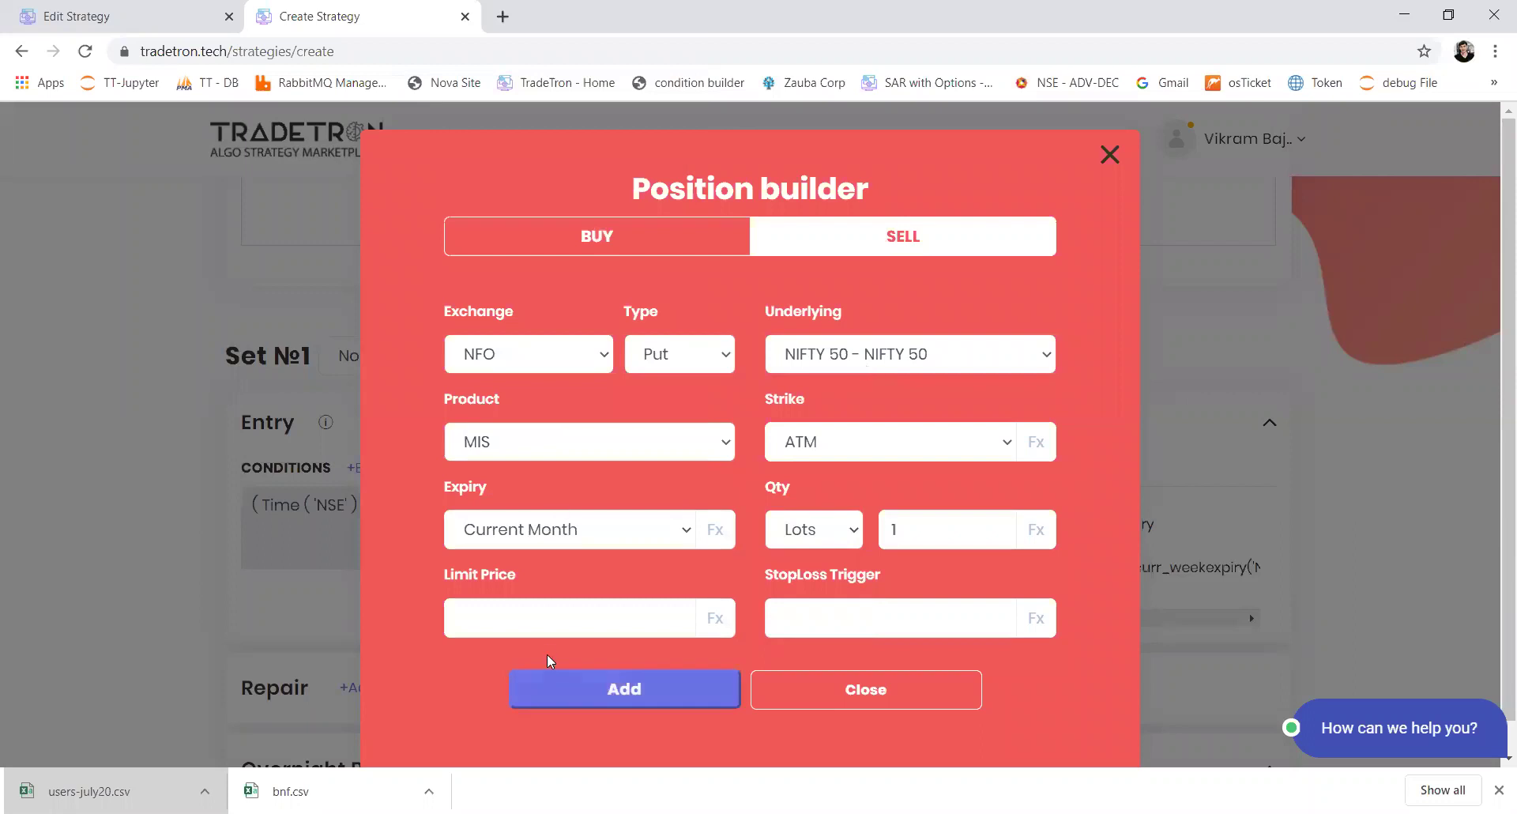
click(610, 535)
key(Up)
key(Return)
click(638, 688)
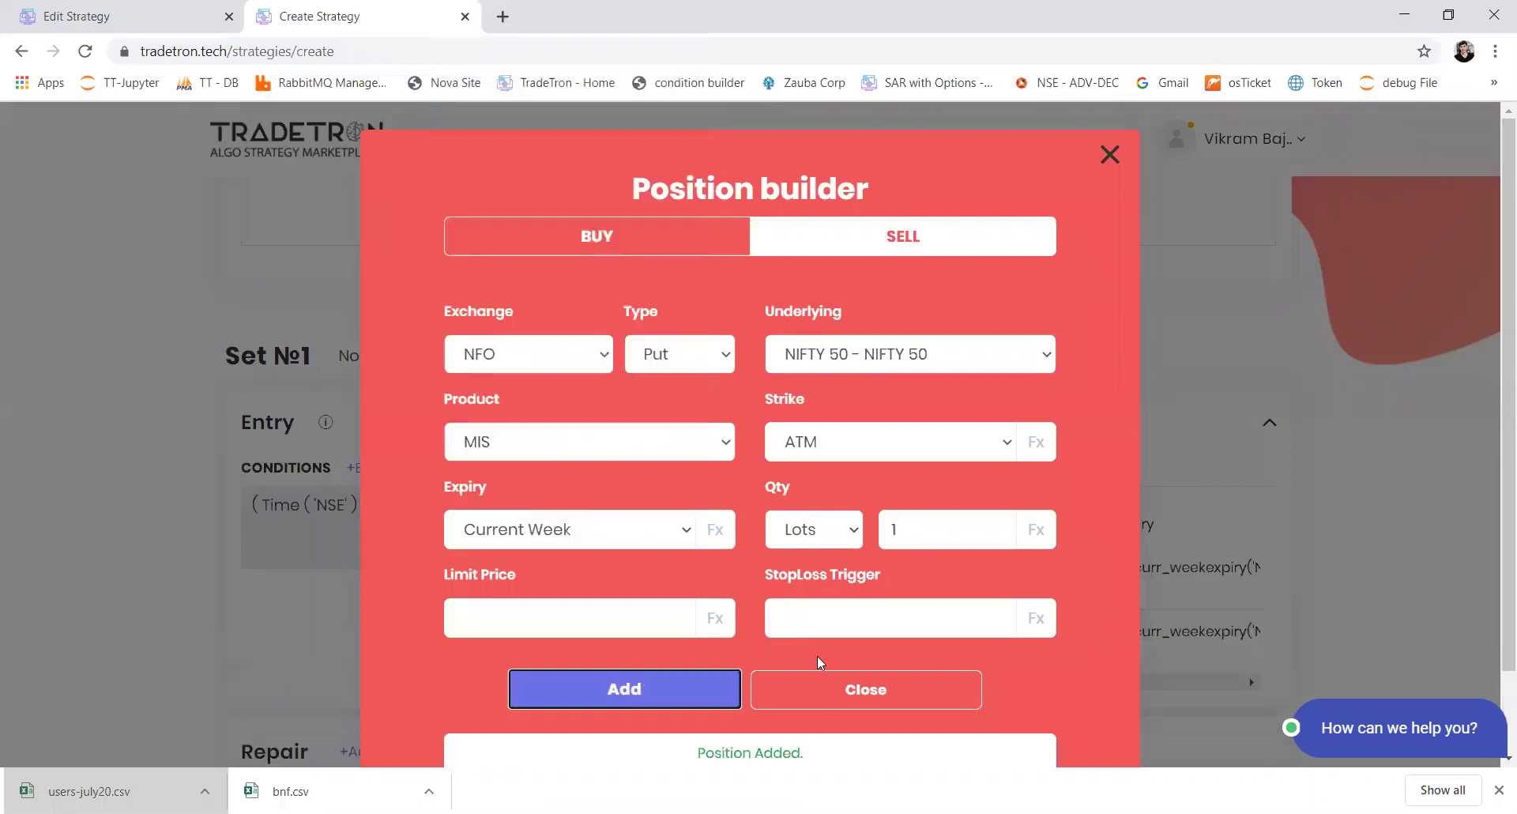
click(826, 687)
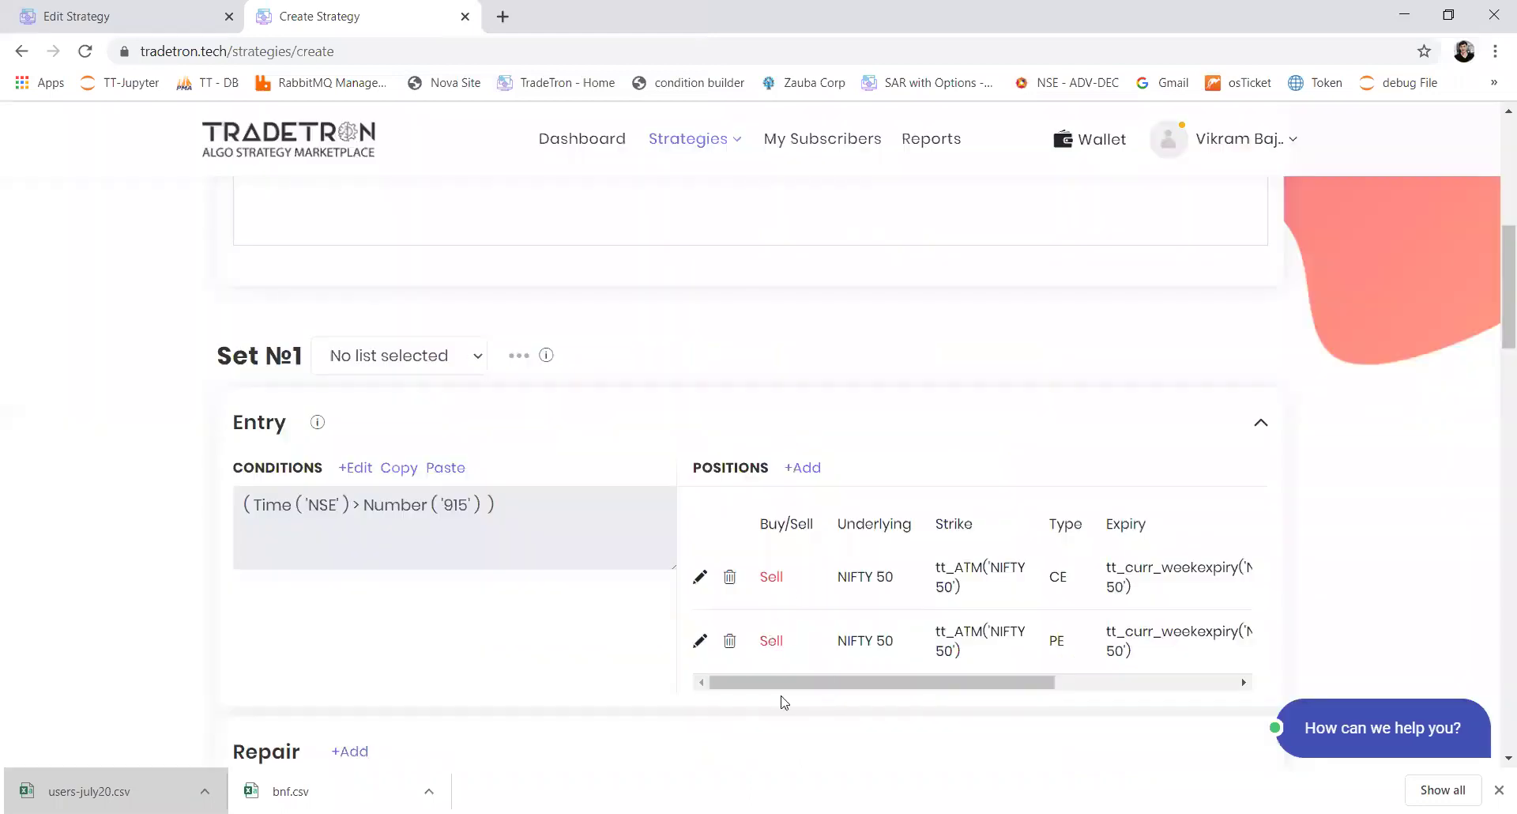
drag(836, 681, 1070, 676)
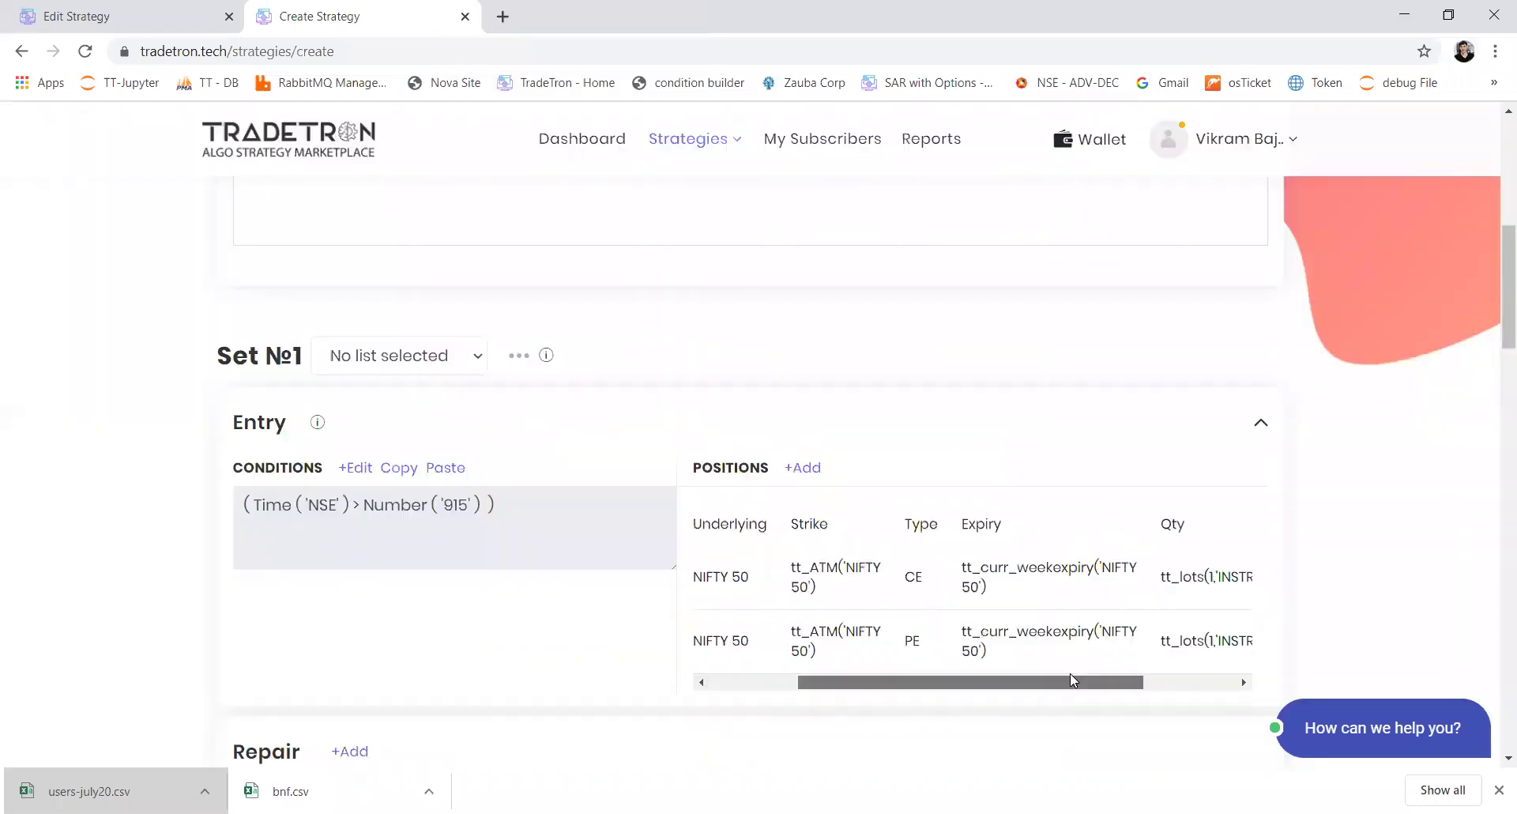
click(722, 688)
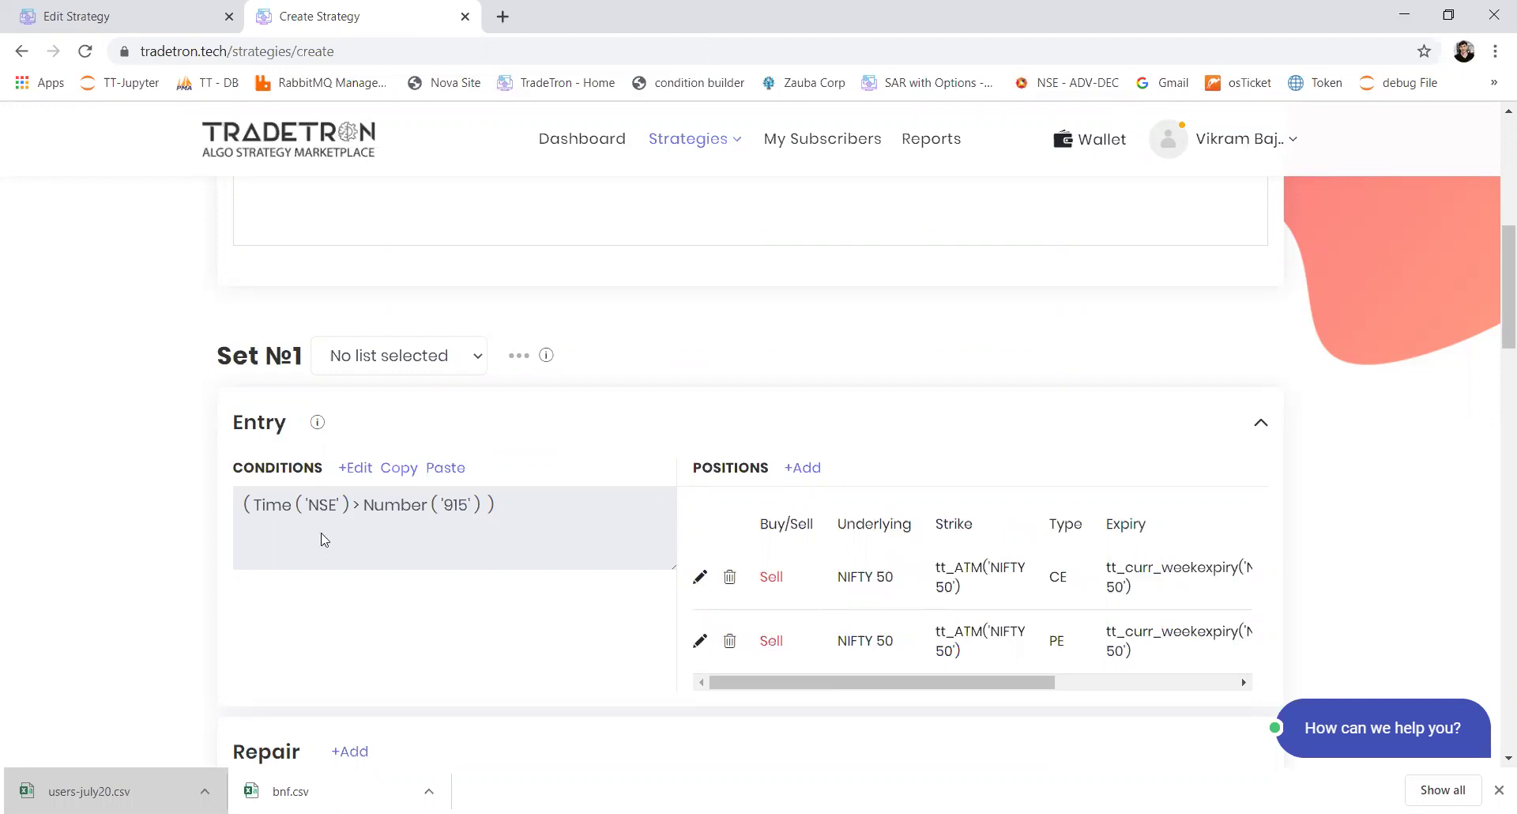
Add a Repair Once section to Set 1.
scroll(452, 552, down, 2)
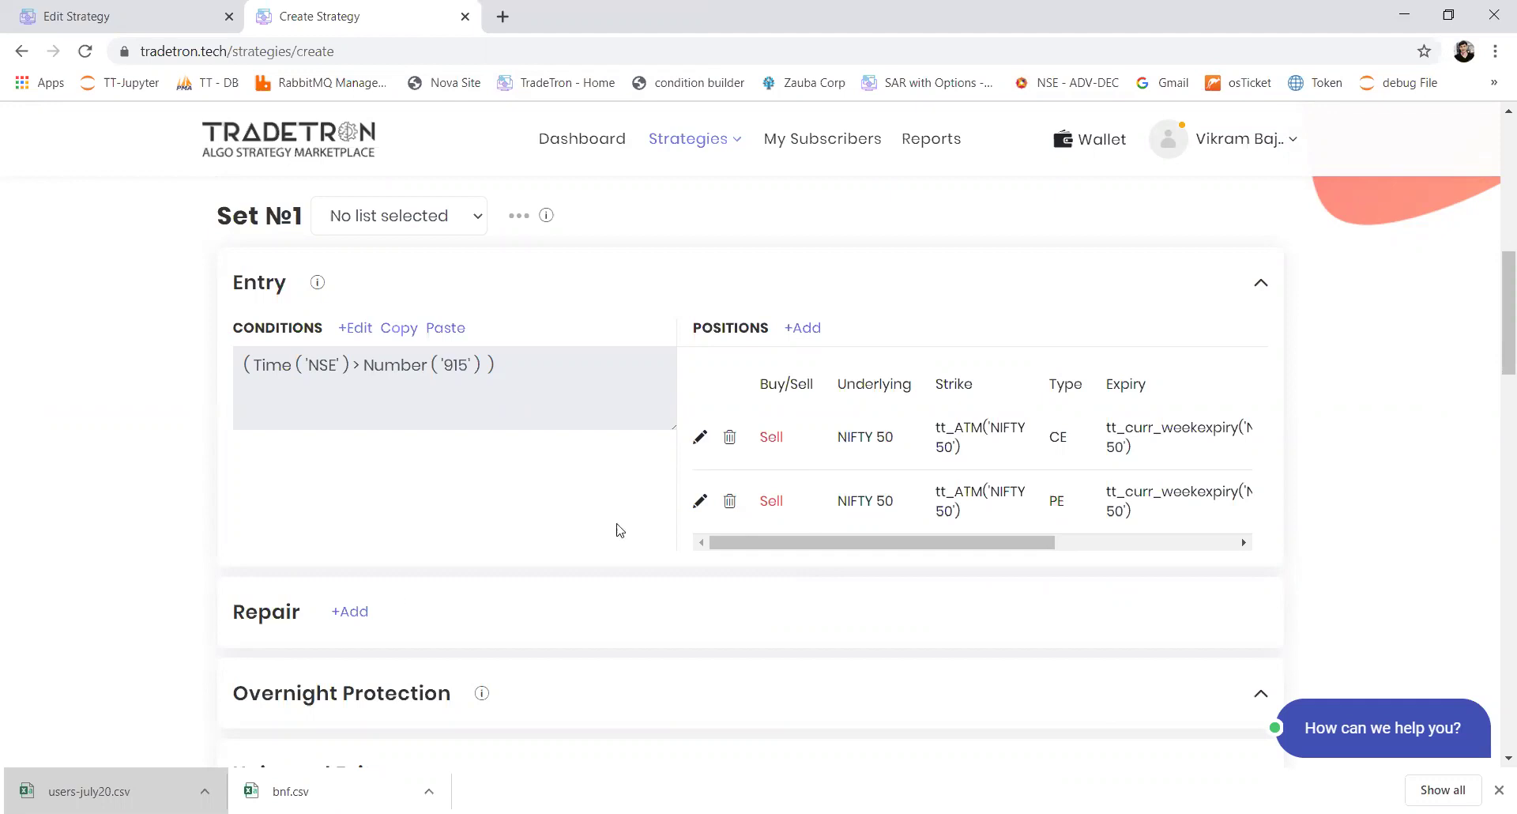
click(362, 613)
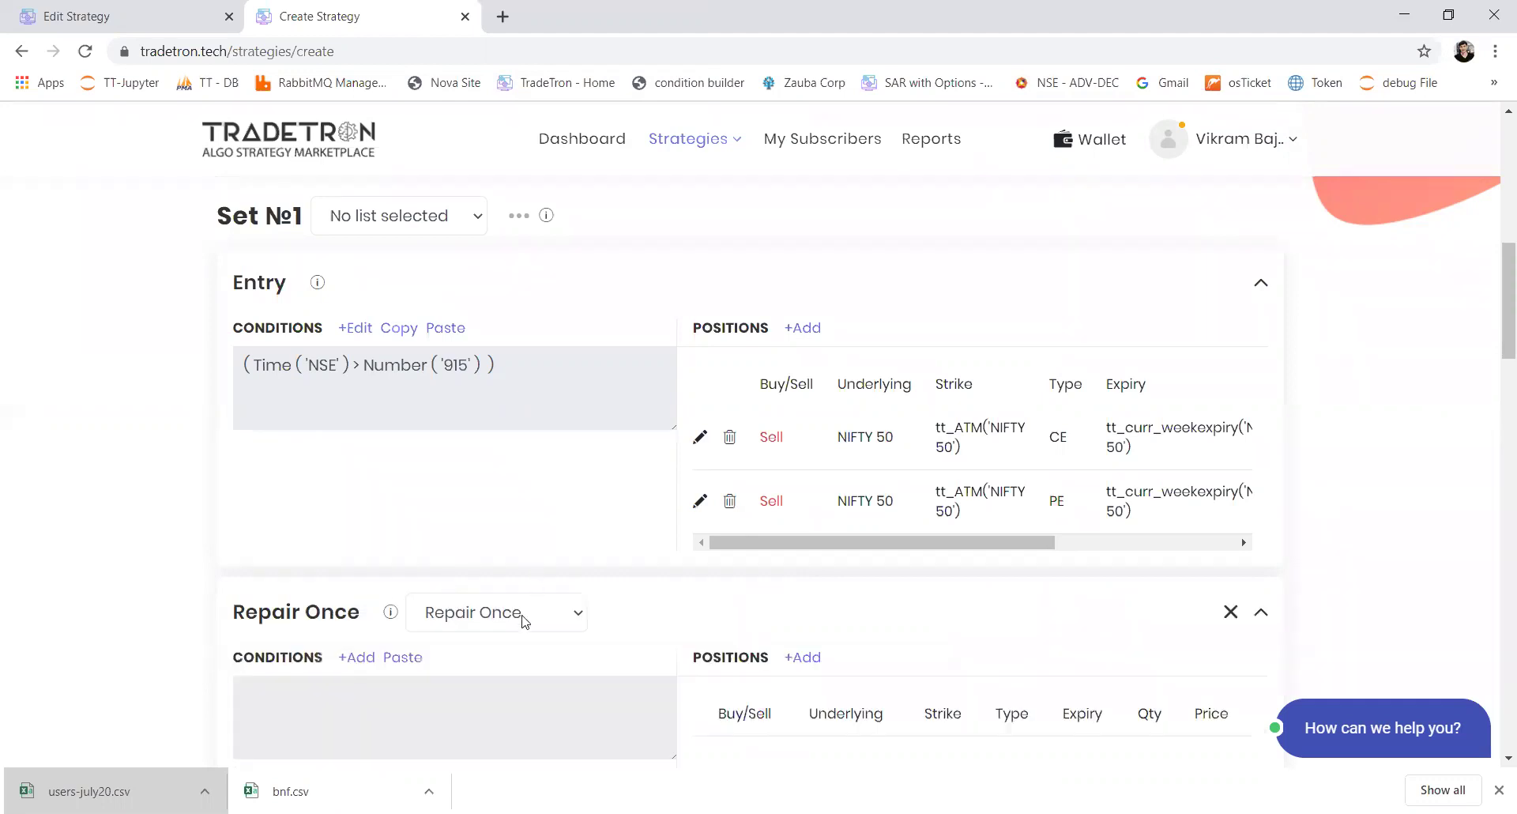
scroll(671, 454, down, 1)
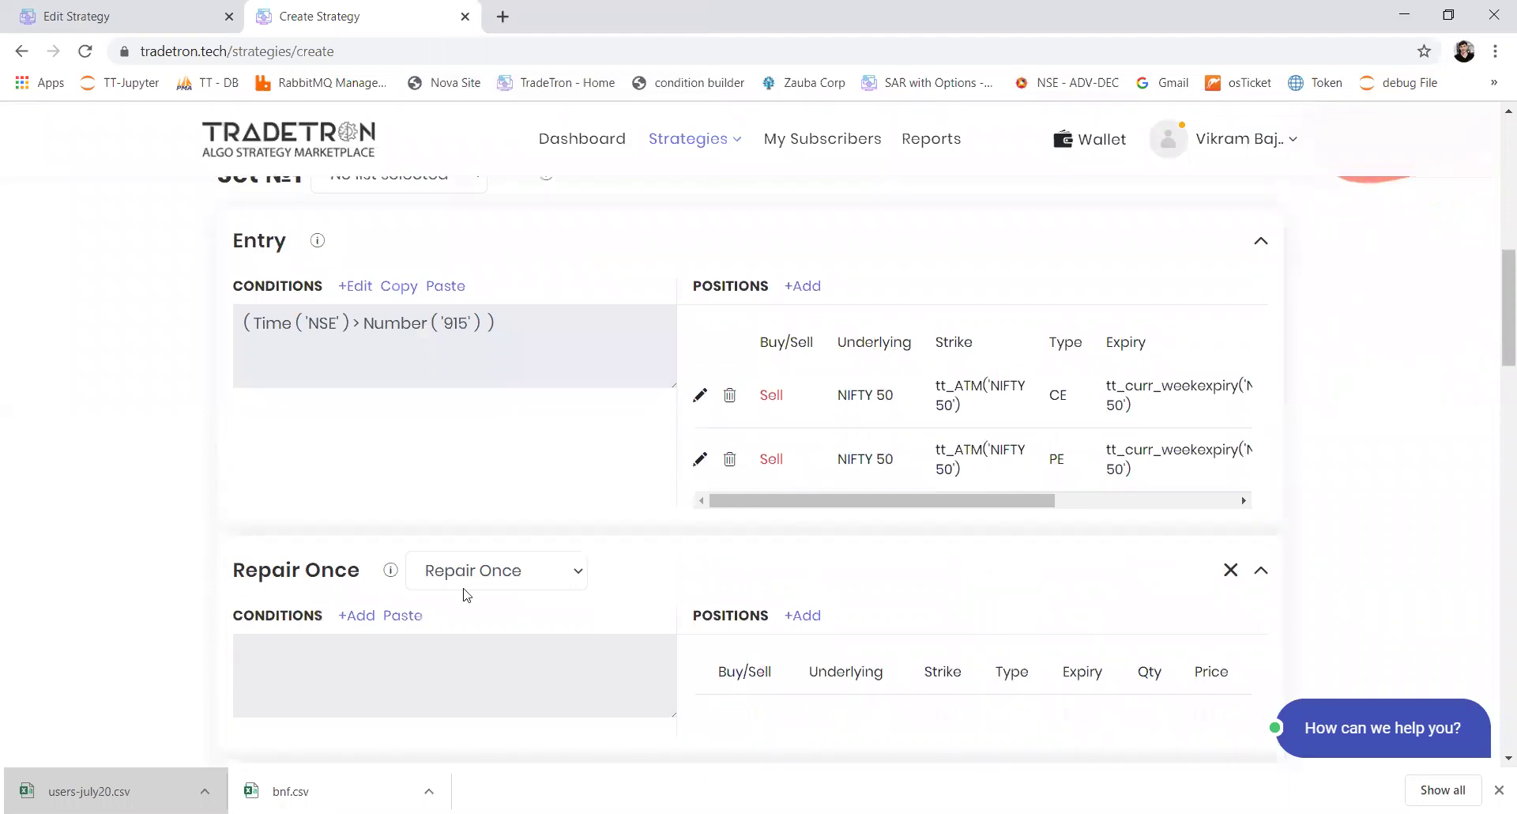
Start a buy position in the Repair Once section on exchange NFO, type Call, with NIFTY 50 as underlying.
click(797, 615)
click(586, 363)
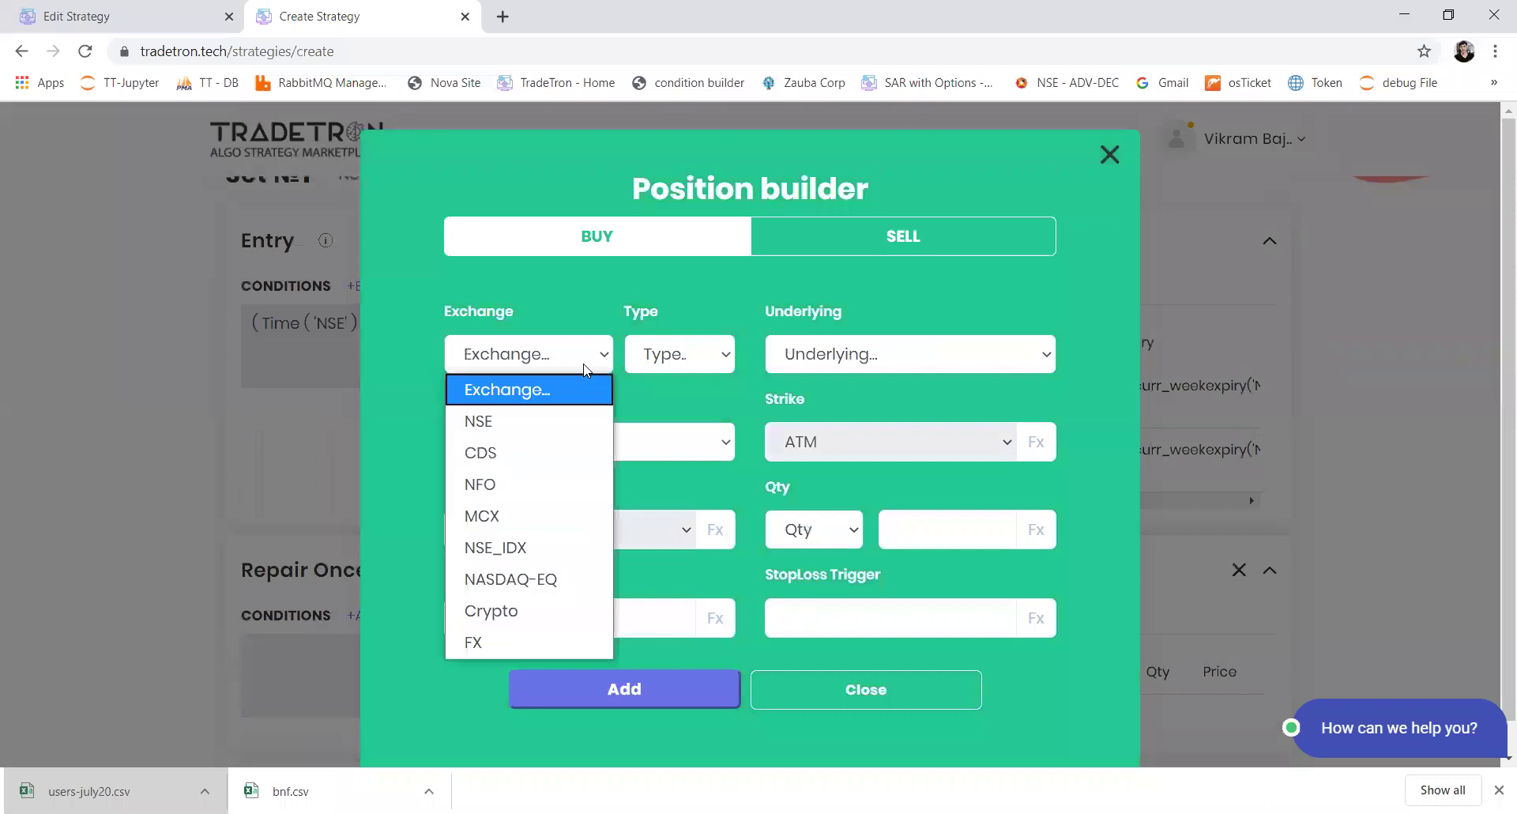
click(505, 493)
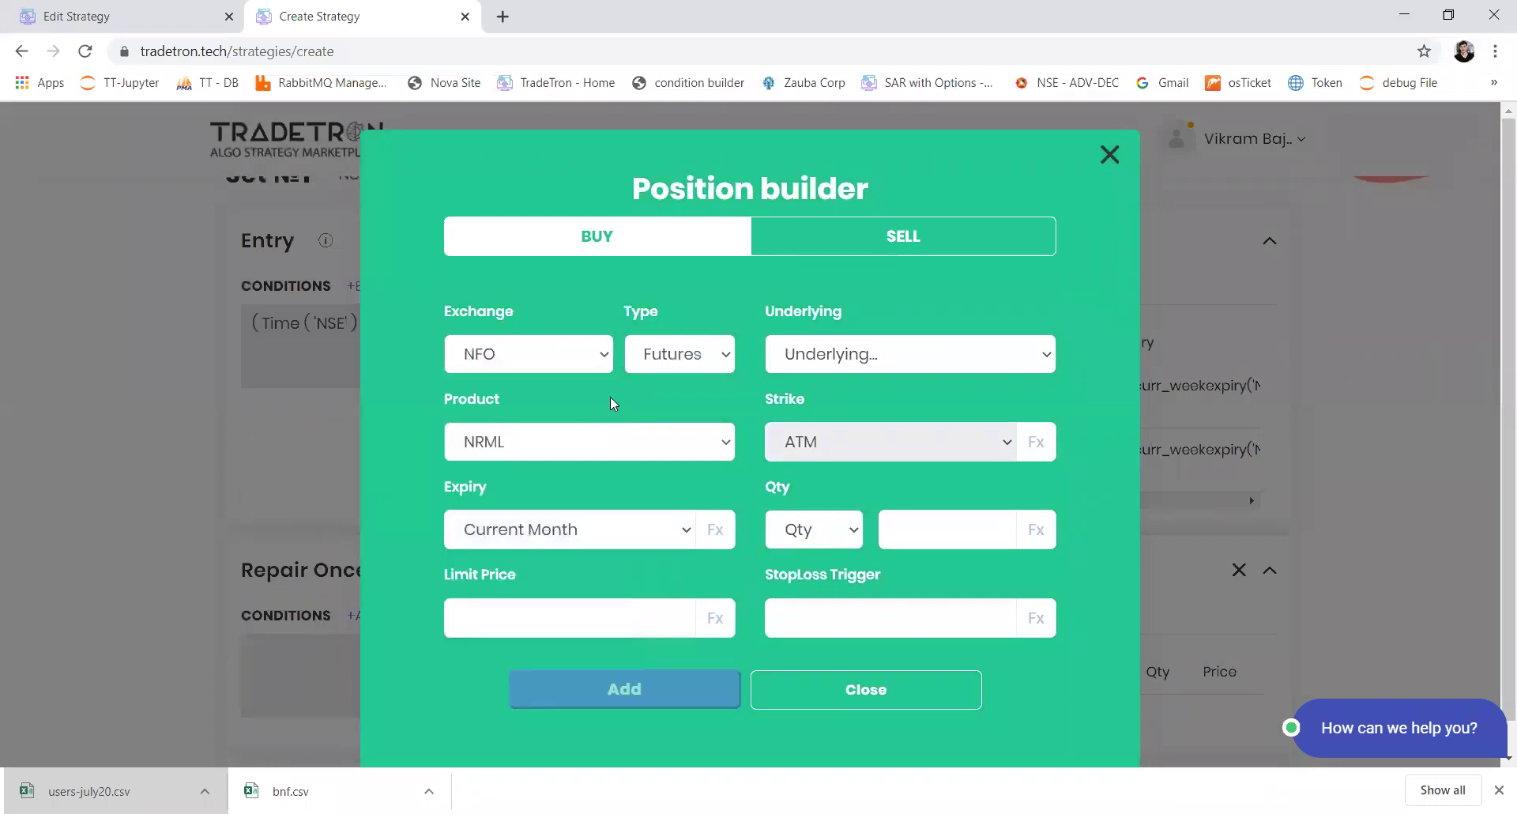
click(728, 348)
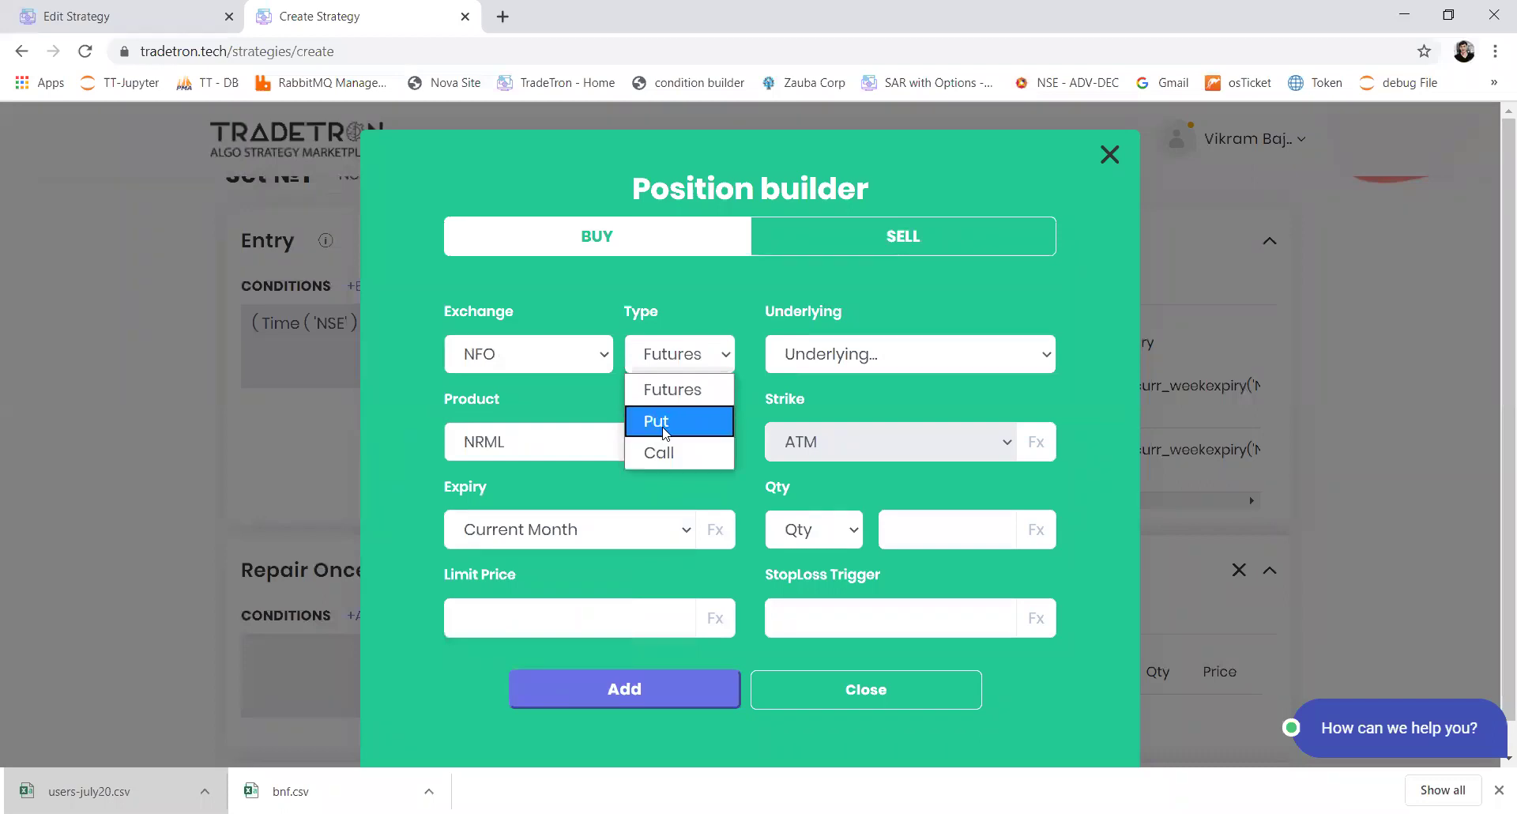
click(658, 452)
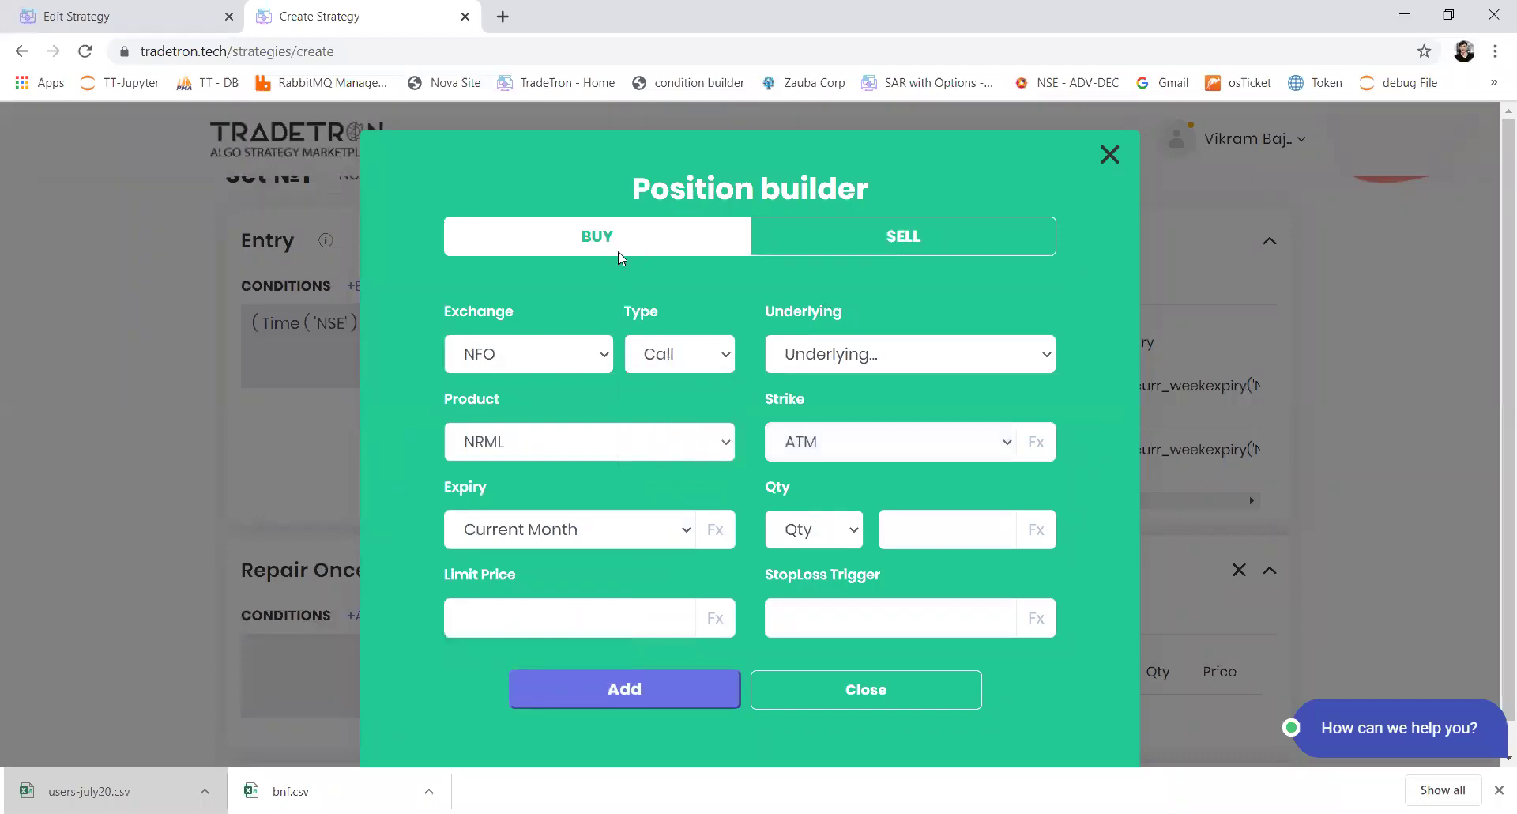
click(826, 348)
text(nifty)
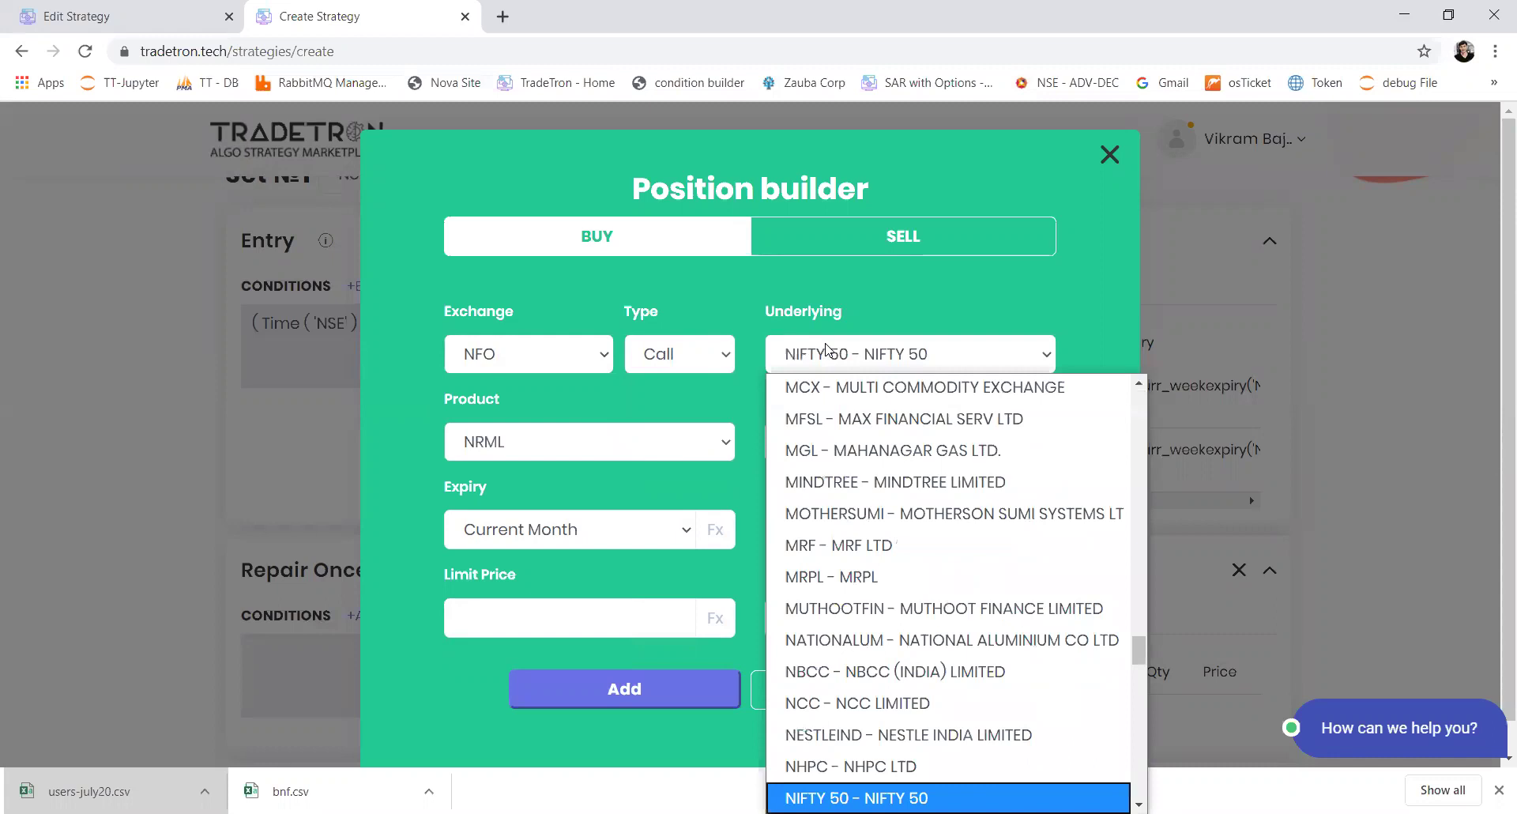
key(Return)
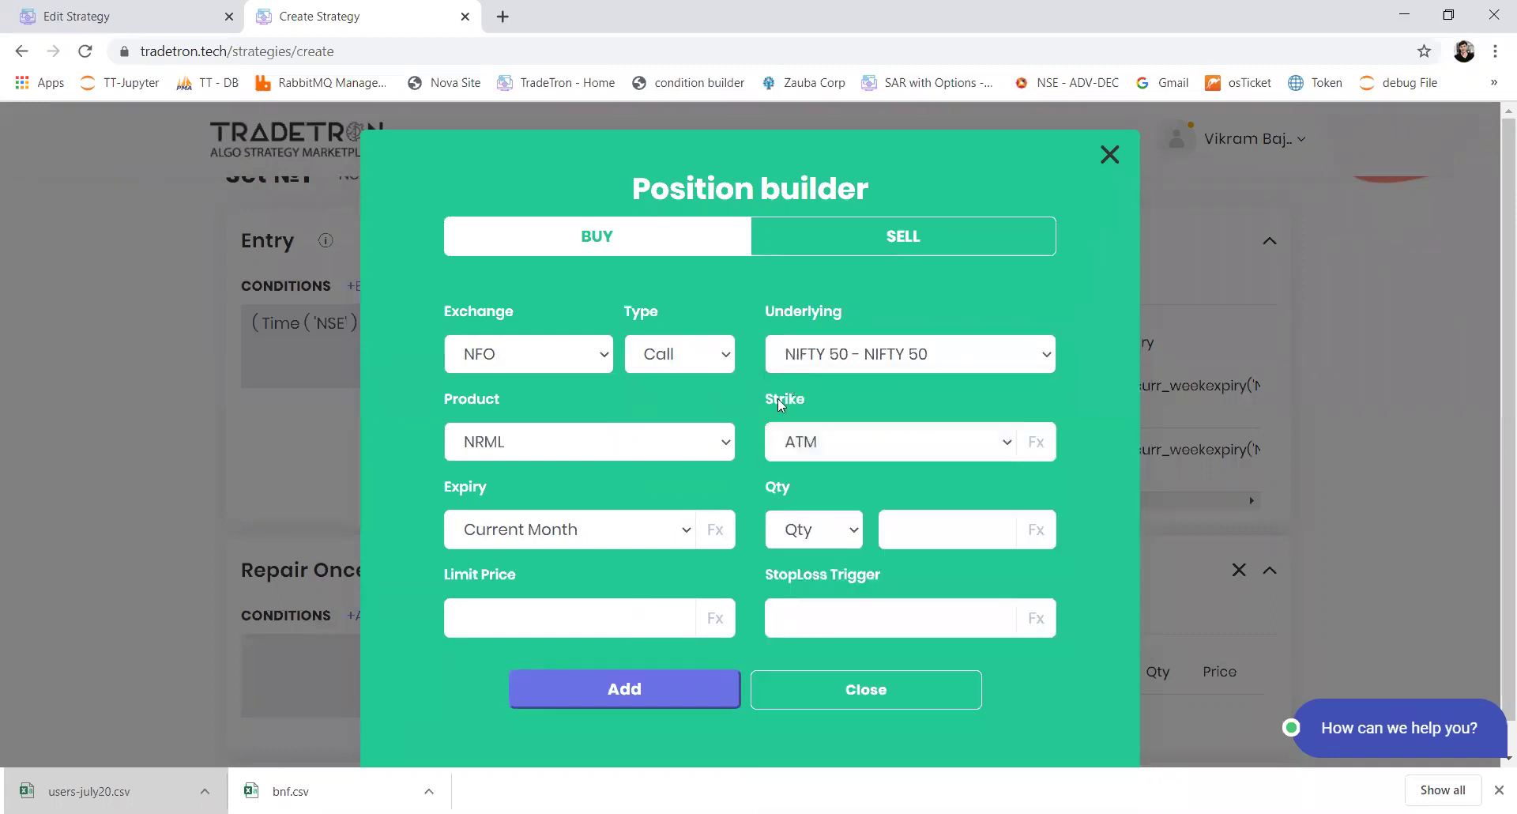
Set the repair call position's product to MIS and its expiry to Current Week.
click(662, 450)
click(632, 510)
click(651, 531)
key(Up)
key(Return)
Set the repair call's strike to Fx and start its formula with the Traded Instrument keyword.
click(942, 448)
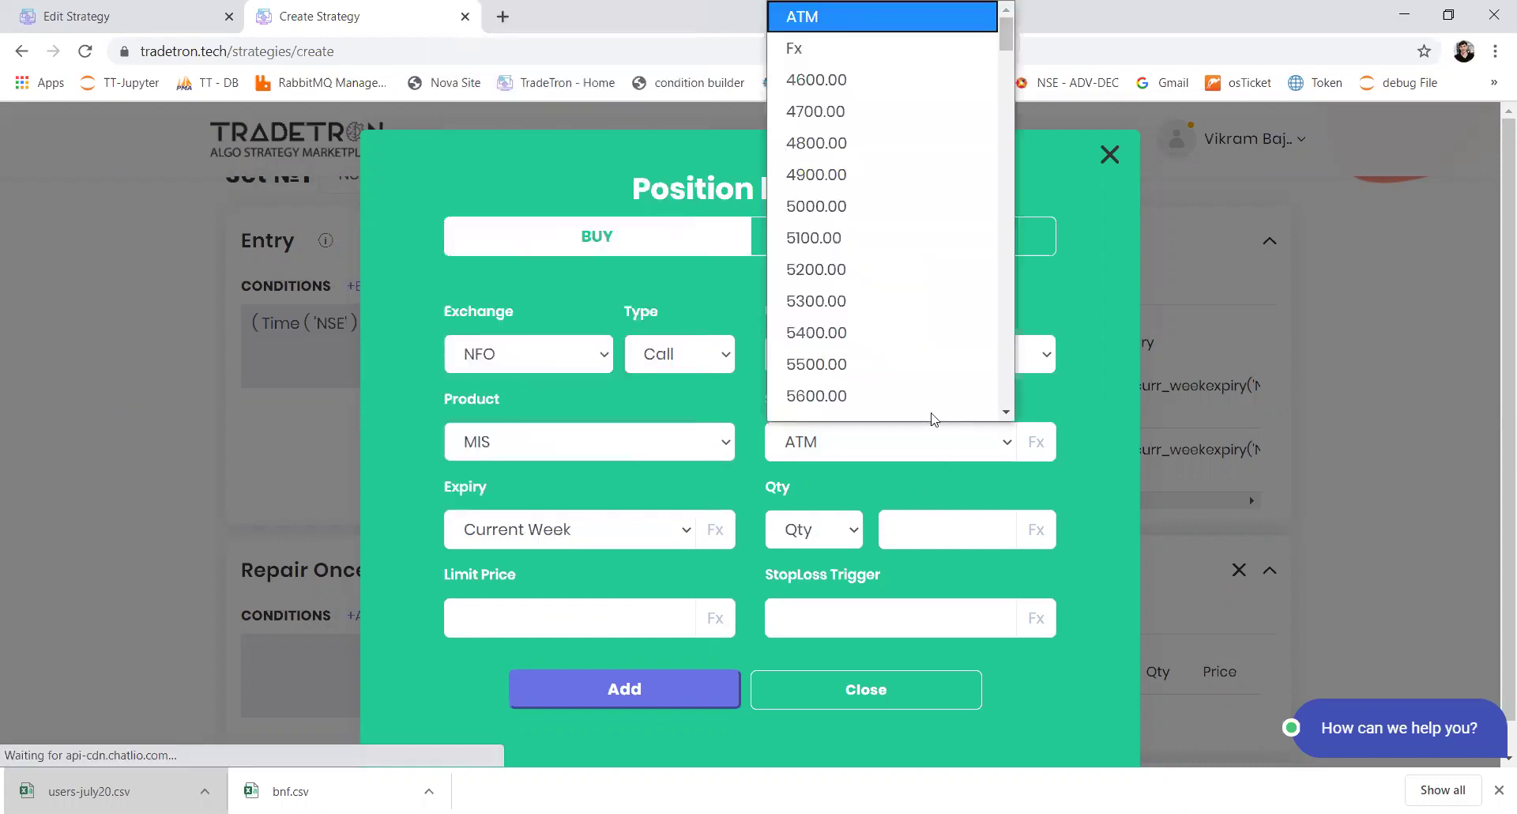
key(Down)
key(Return)
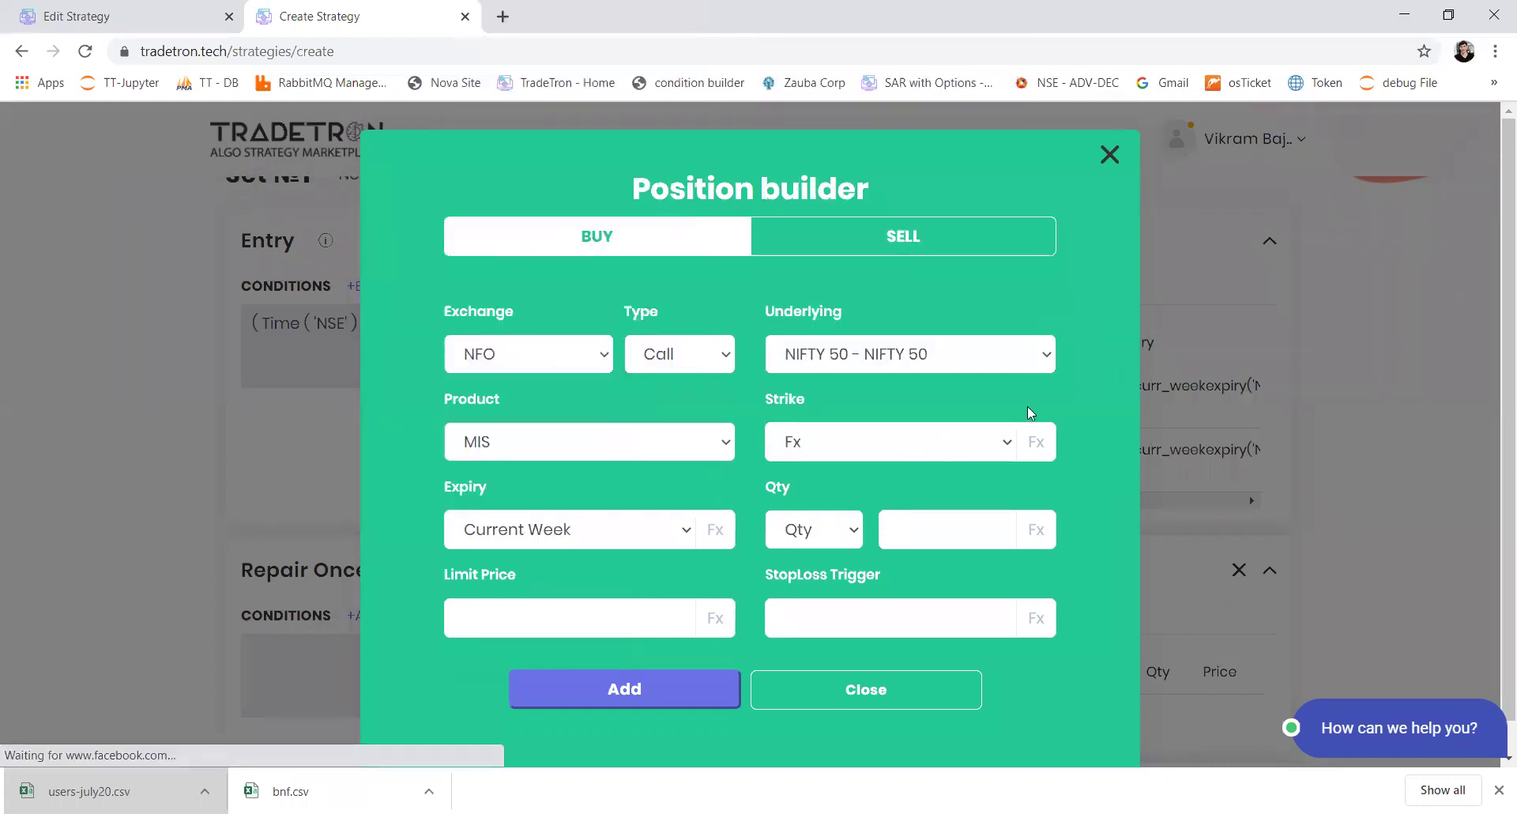
click(1038, 454)
click(471, 307)
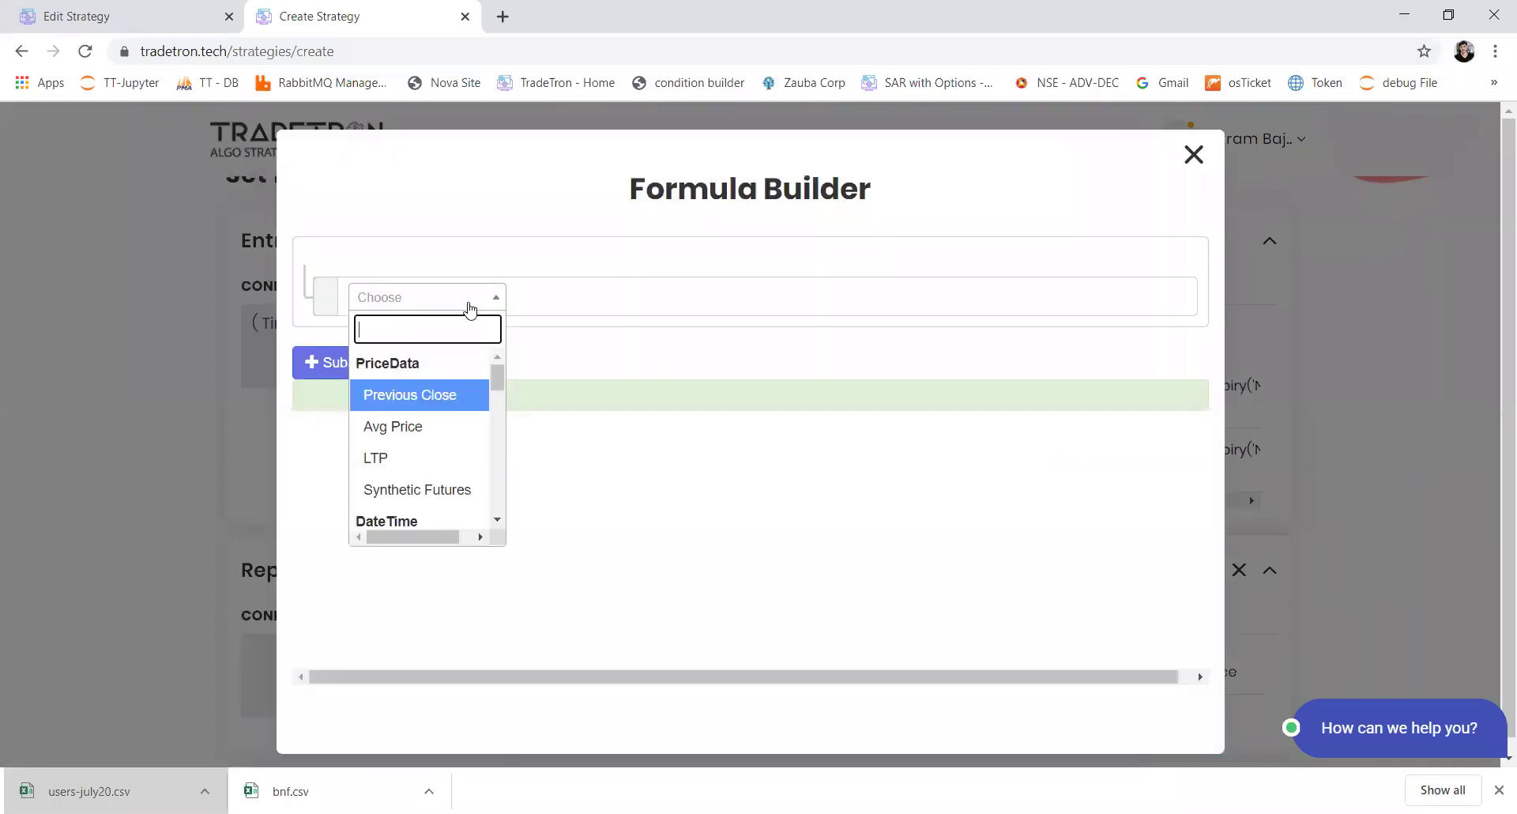
text(trade)
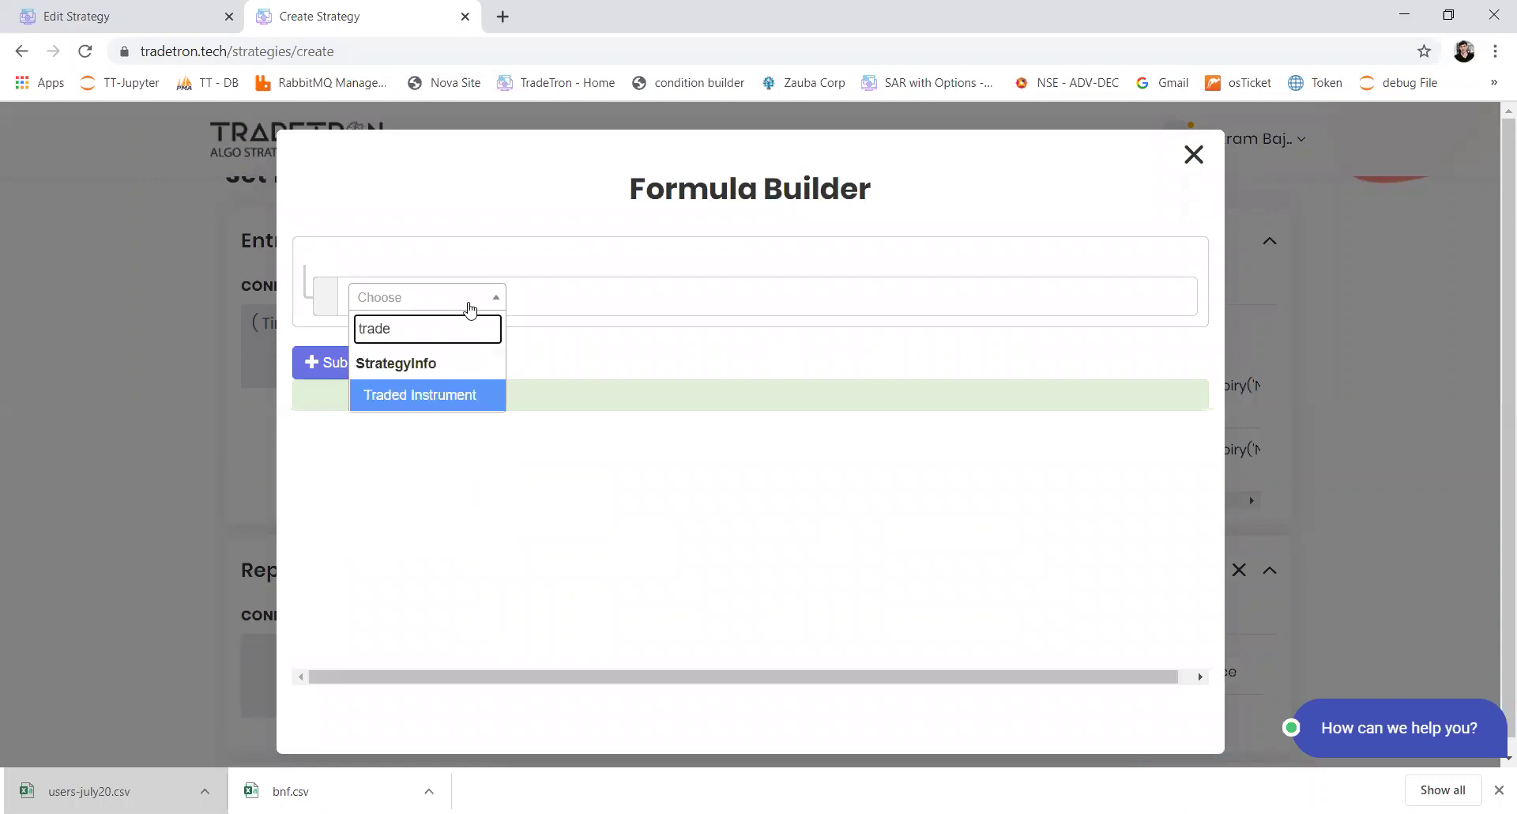
key(Return)
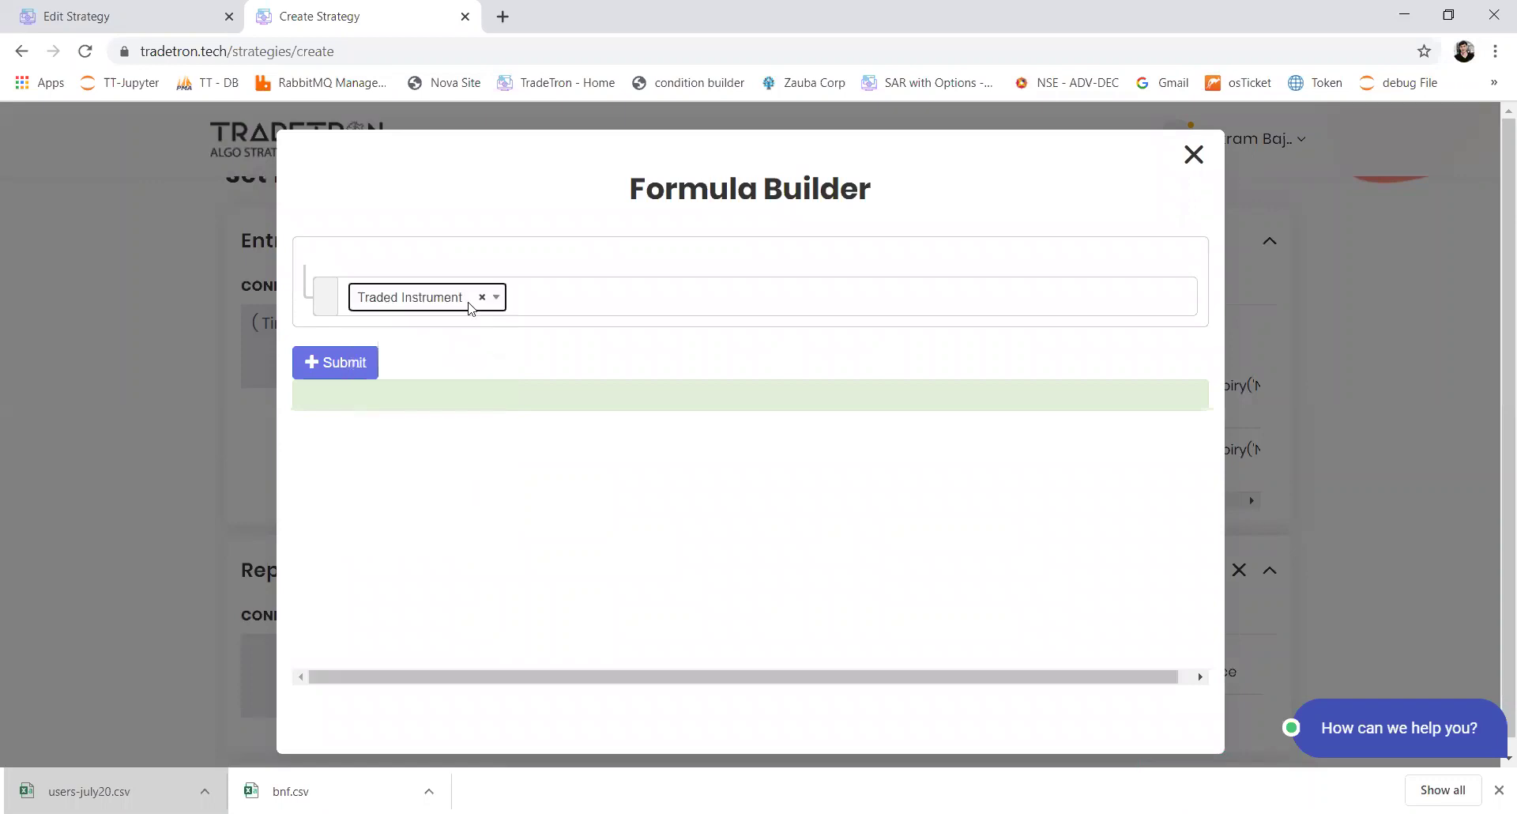
key(Tab)
key(Tab)
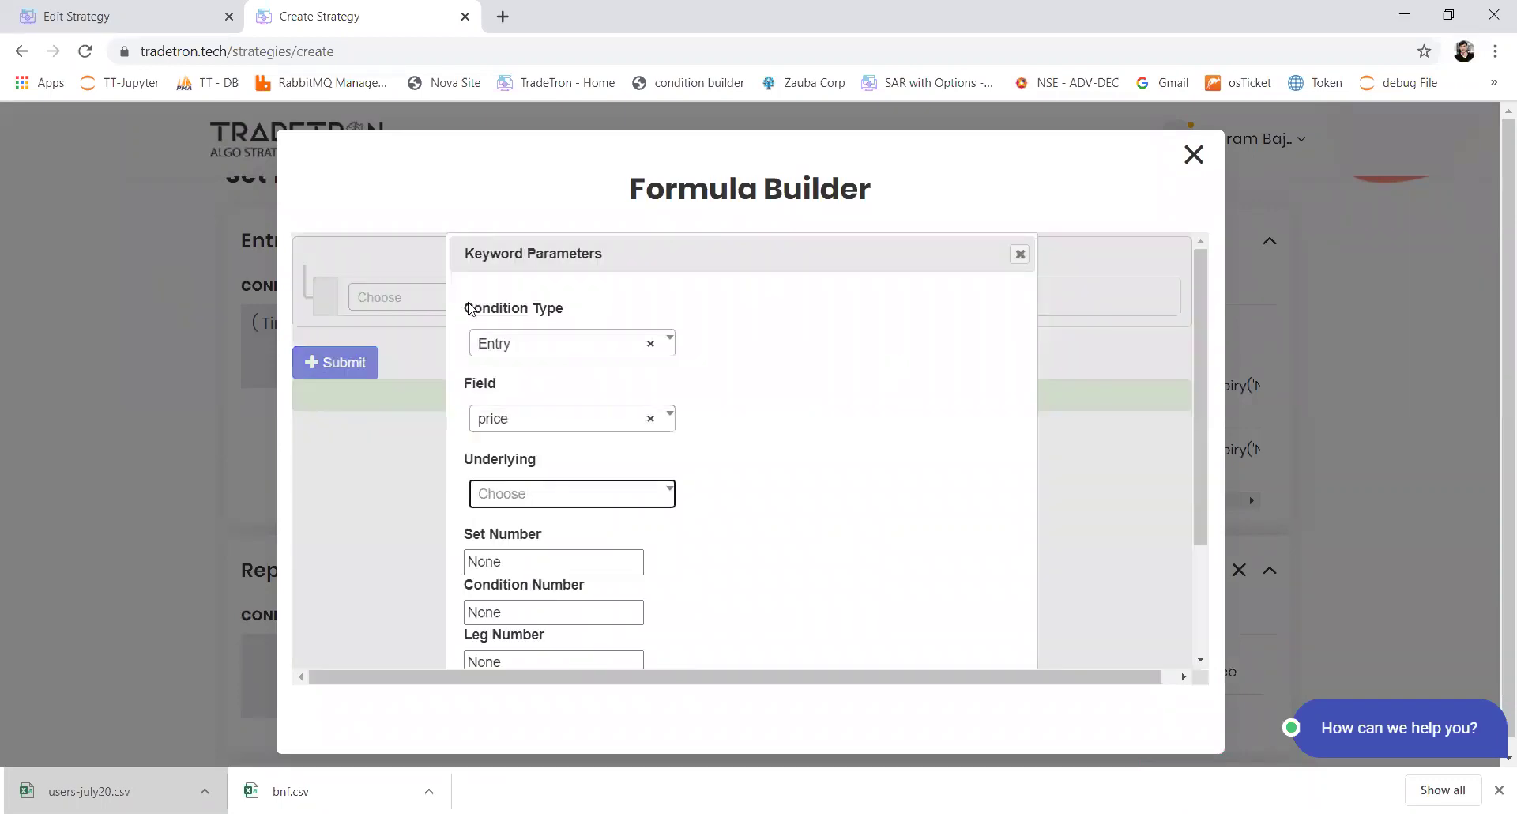
Set the strike formula's Traded Instrument field to strike and its underlying to NIFTY 50.
key(shift+Tab)
key(Return)
key(Down)
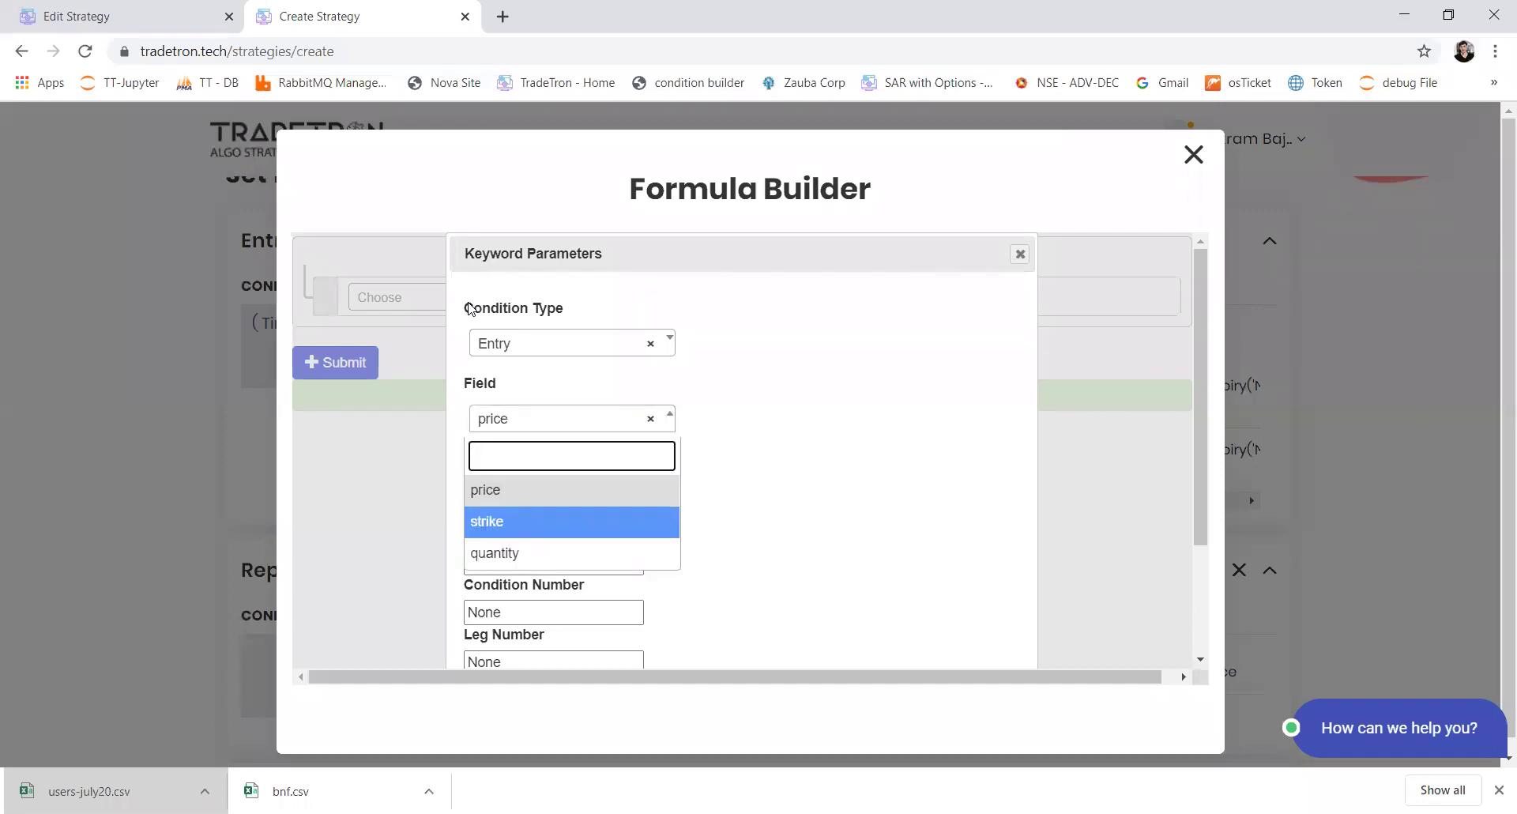
key(Return)
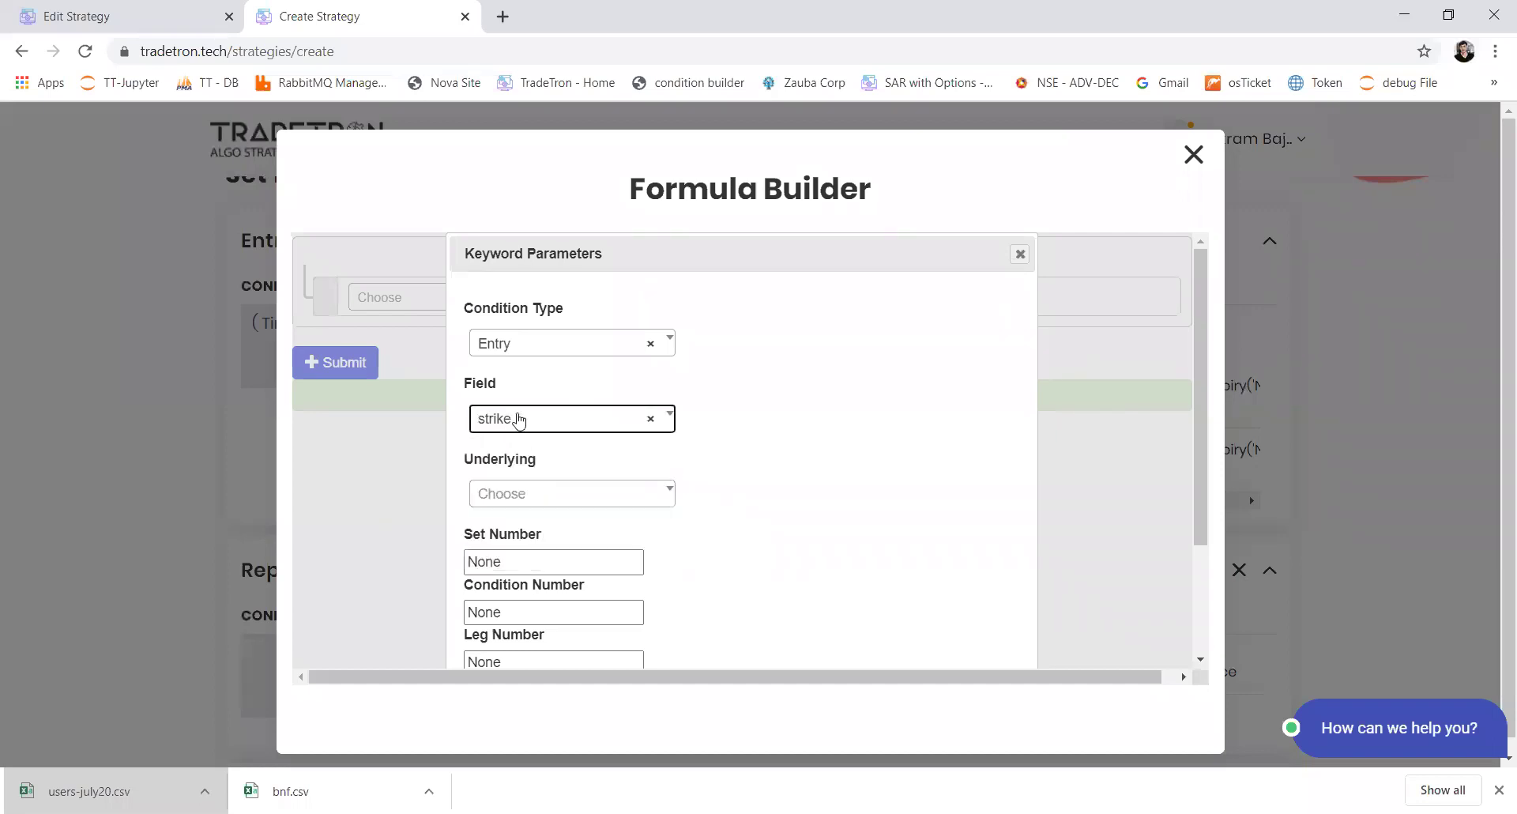
key(Tab)
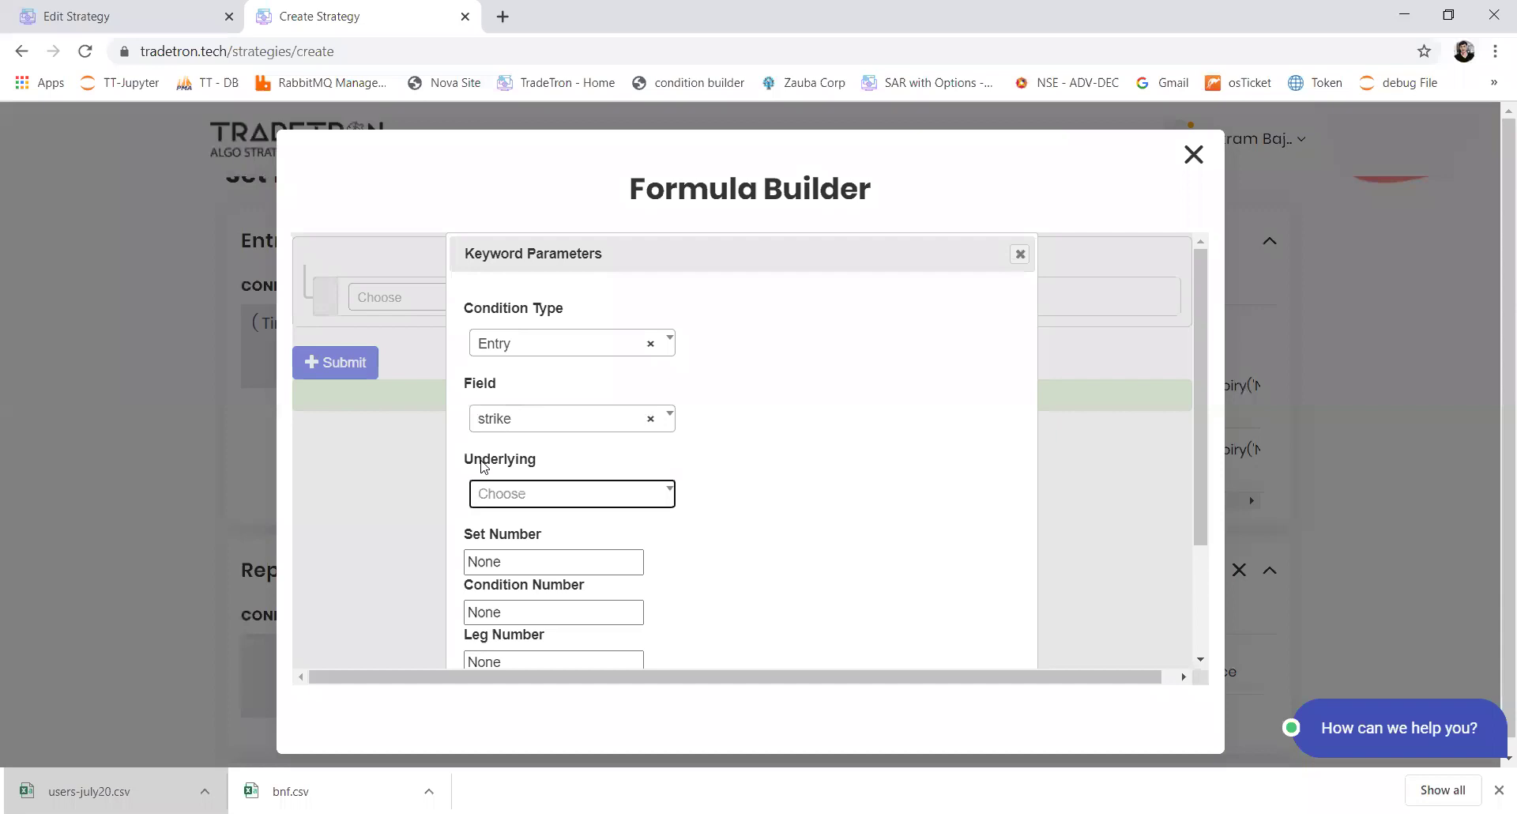
key(Return)
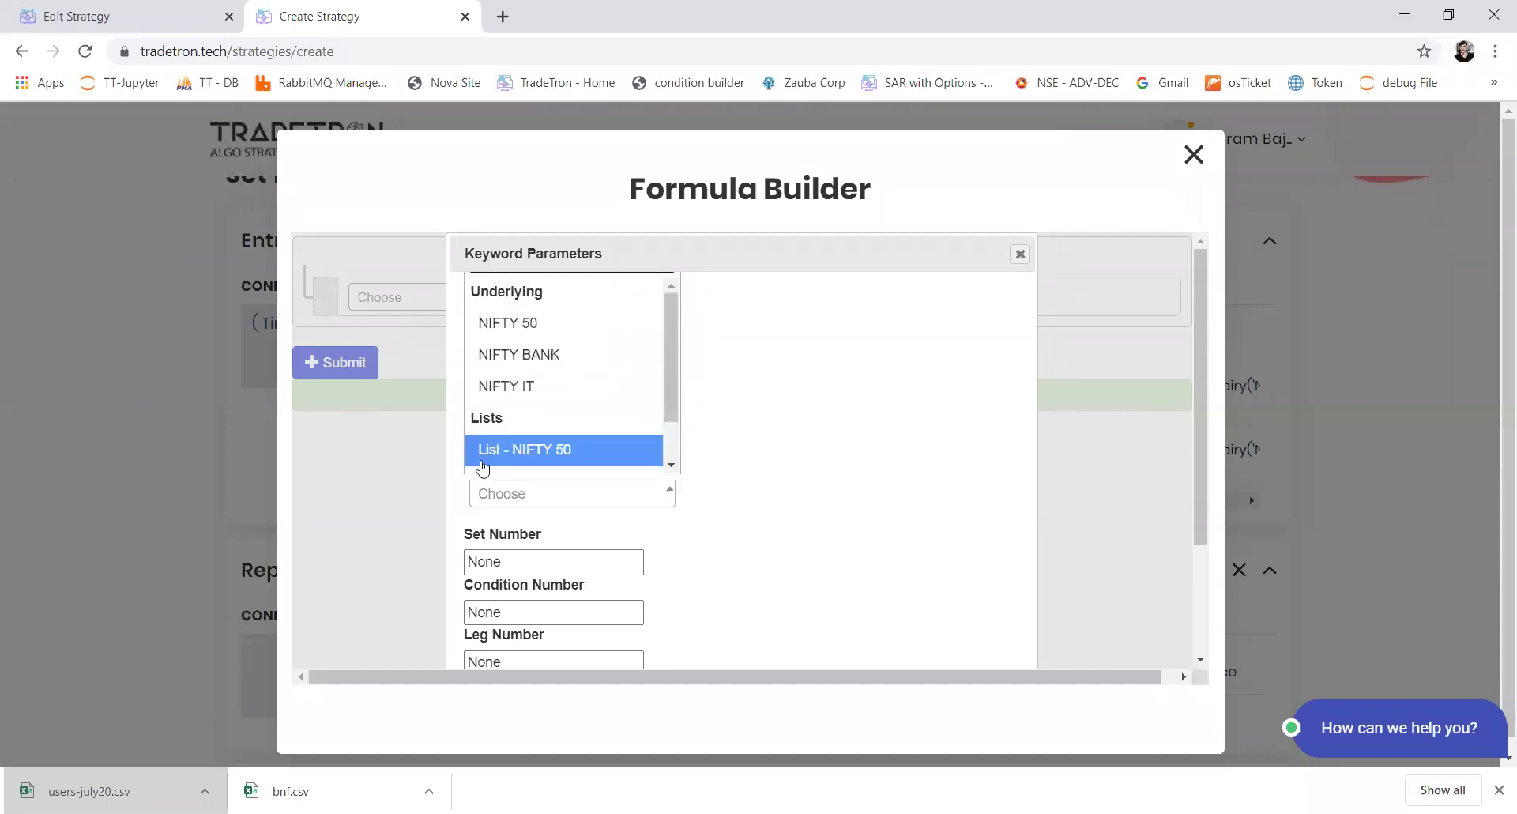
key(Up)
key(Up)
key(Up)
key(Return)
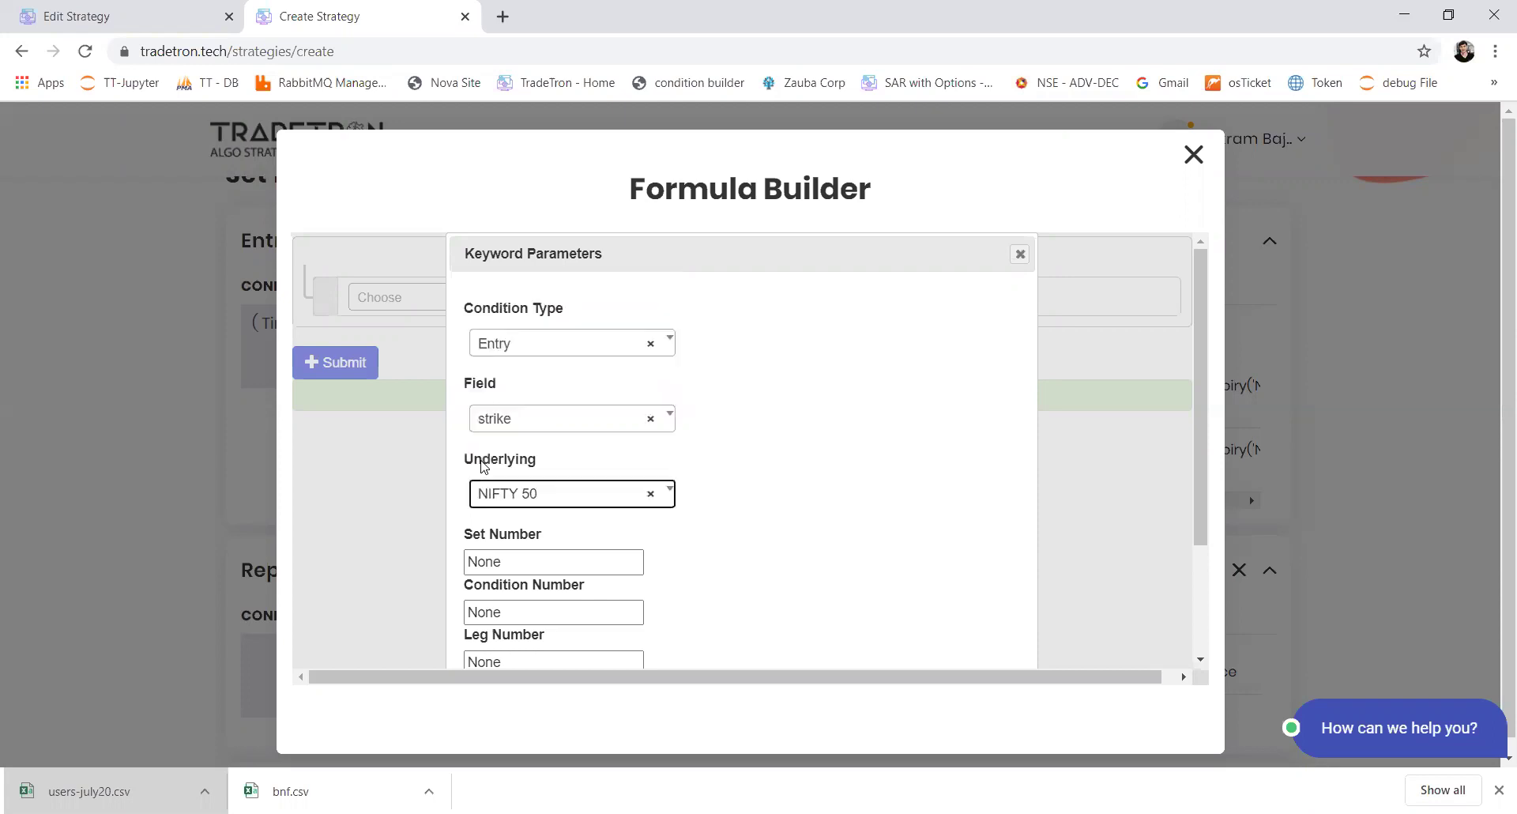
Set the set, condition and leg numbers to 1 and submit the strike formula.
key(Tab)
text(1)
key(Tab)
text(1)
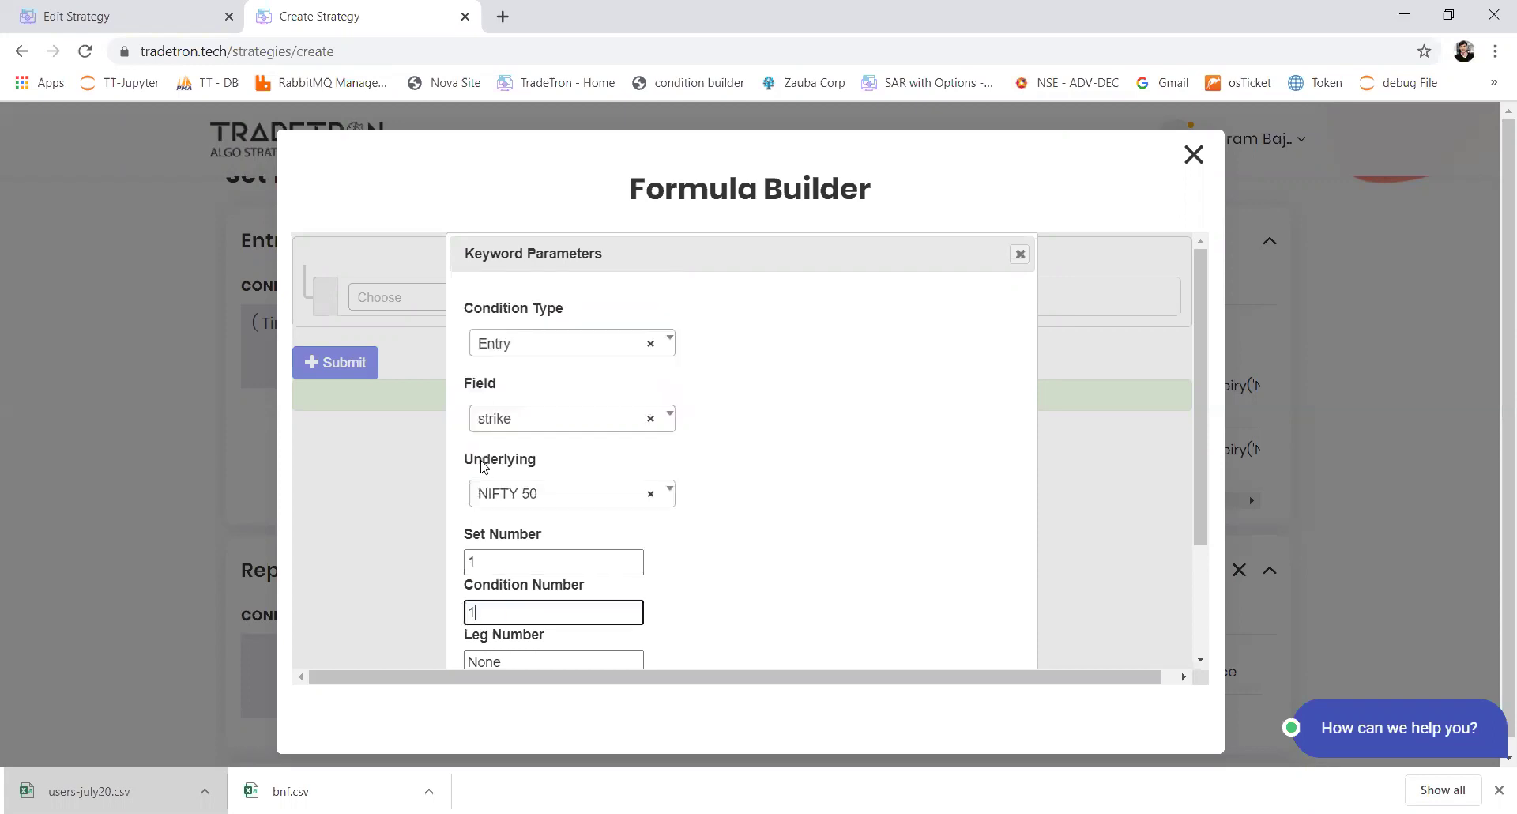
key(Tab)
text(1)
key(Tab)
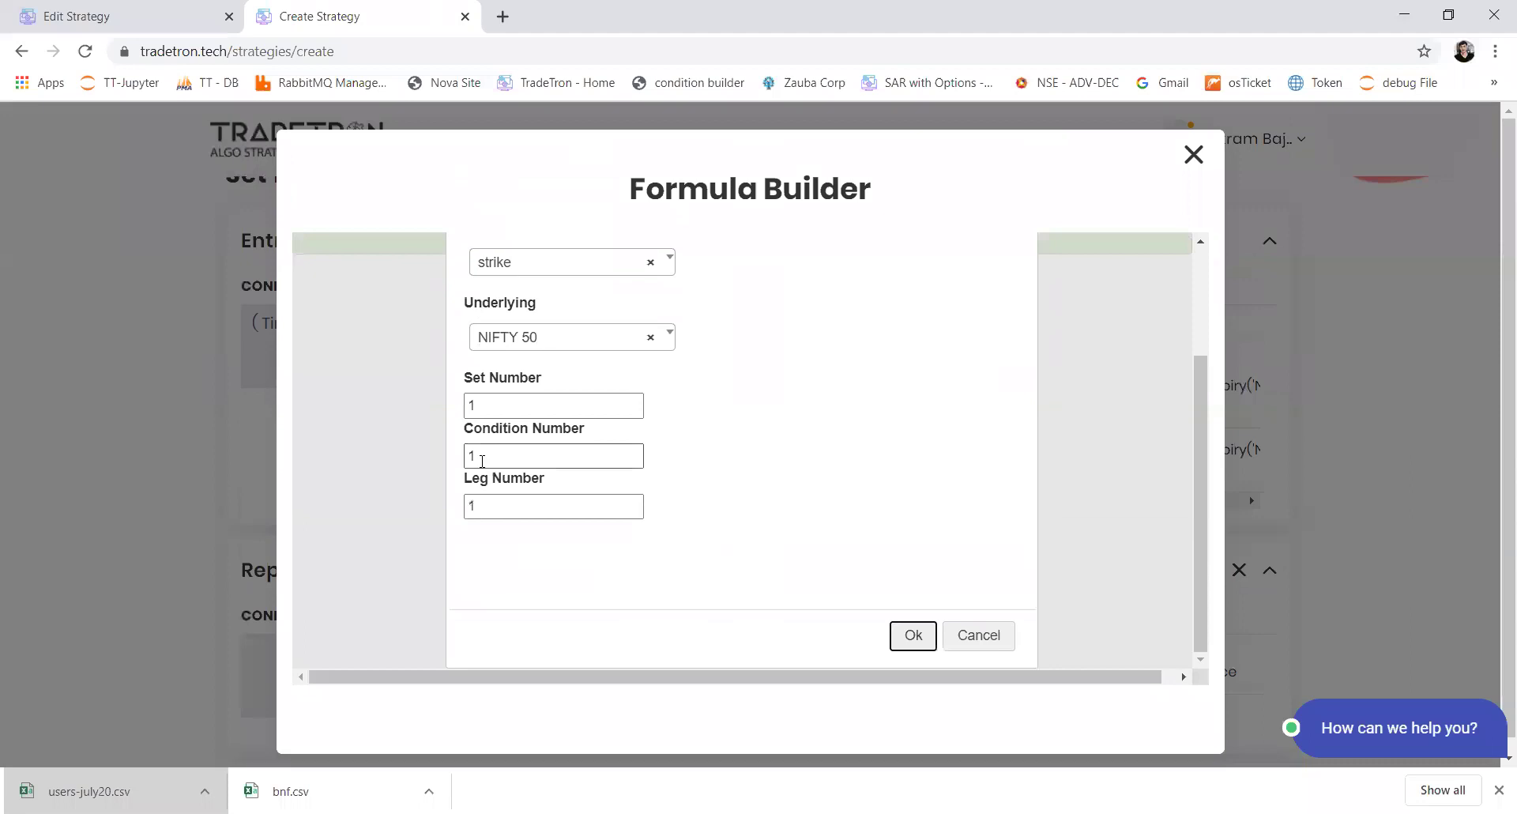
key(Return)
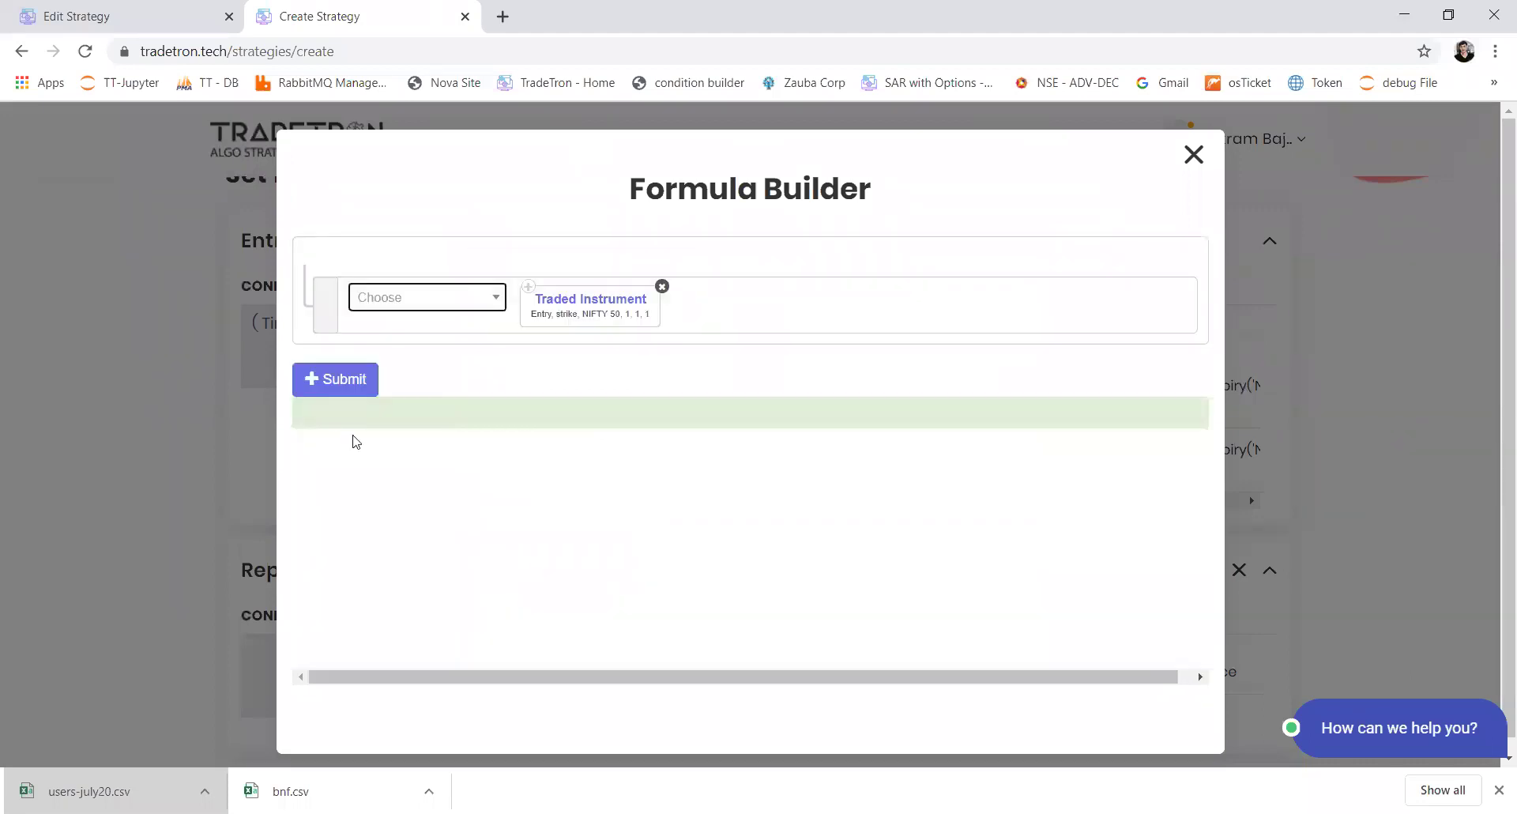
click(330, 382)
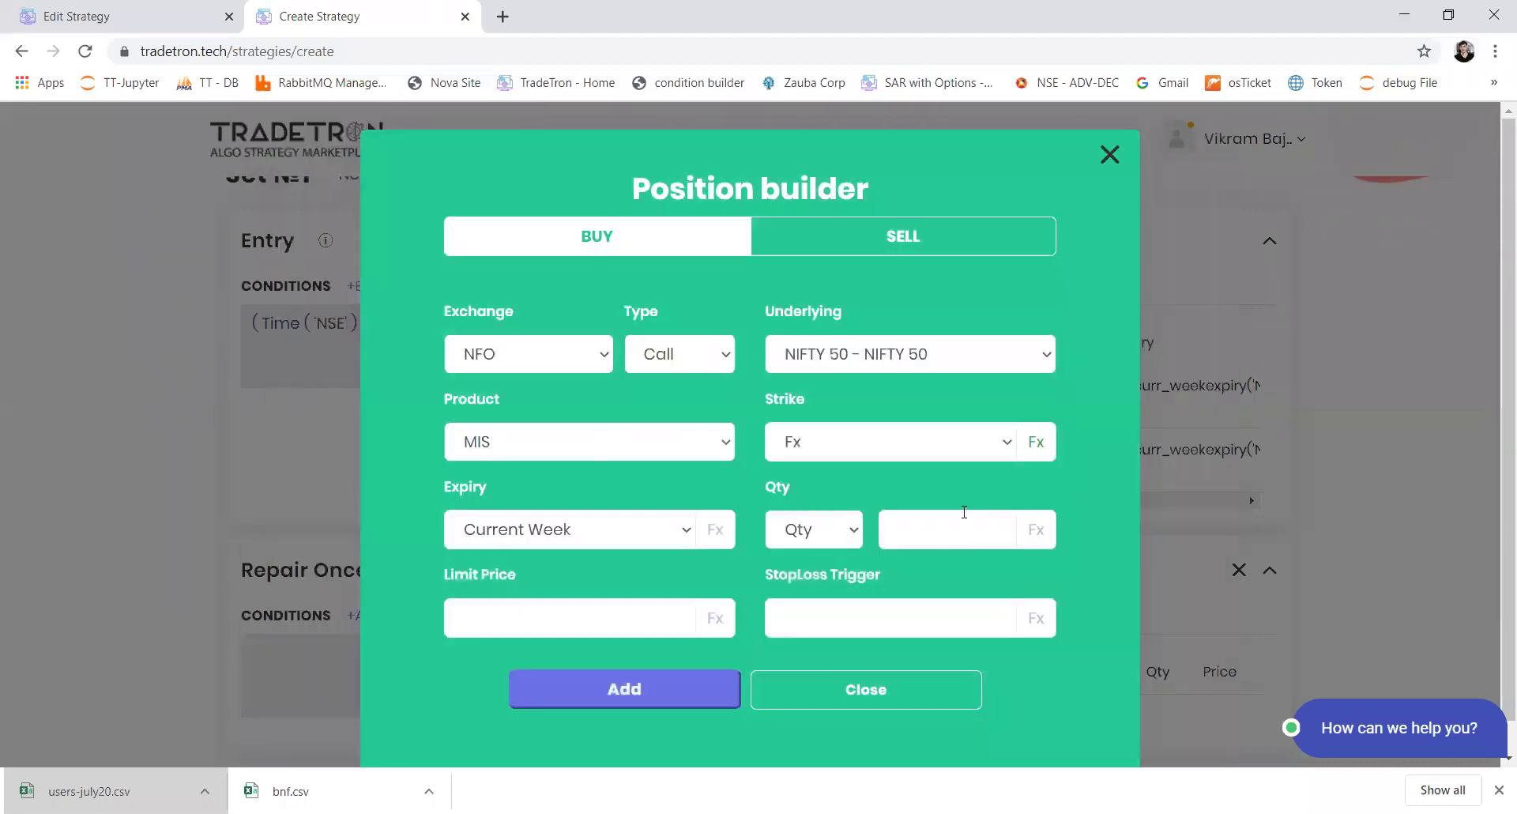
Set the repair call position's quantity to 1 in Lots.
click(853, 529)
click(828, 618)
click(954, 536)
text(1)
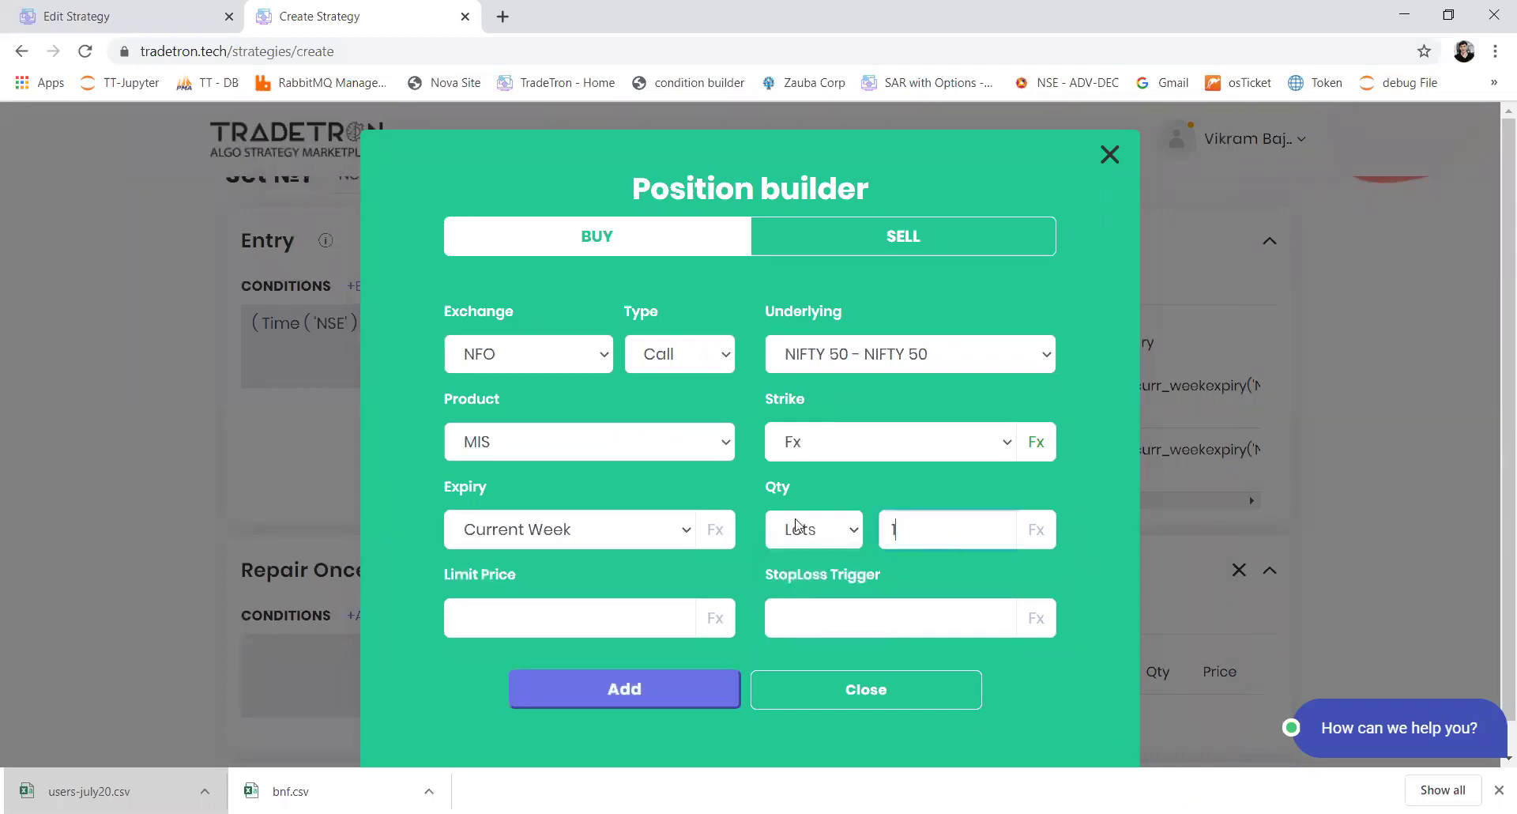
Open a formula for the repair call's StopLoss Trigger and choose the Traded Instrument keyword.
drag(779, 577, 864, 584)
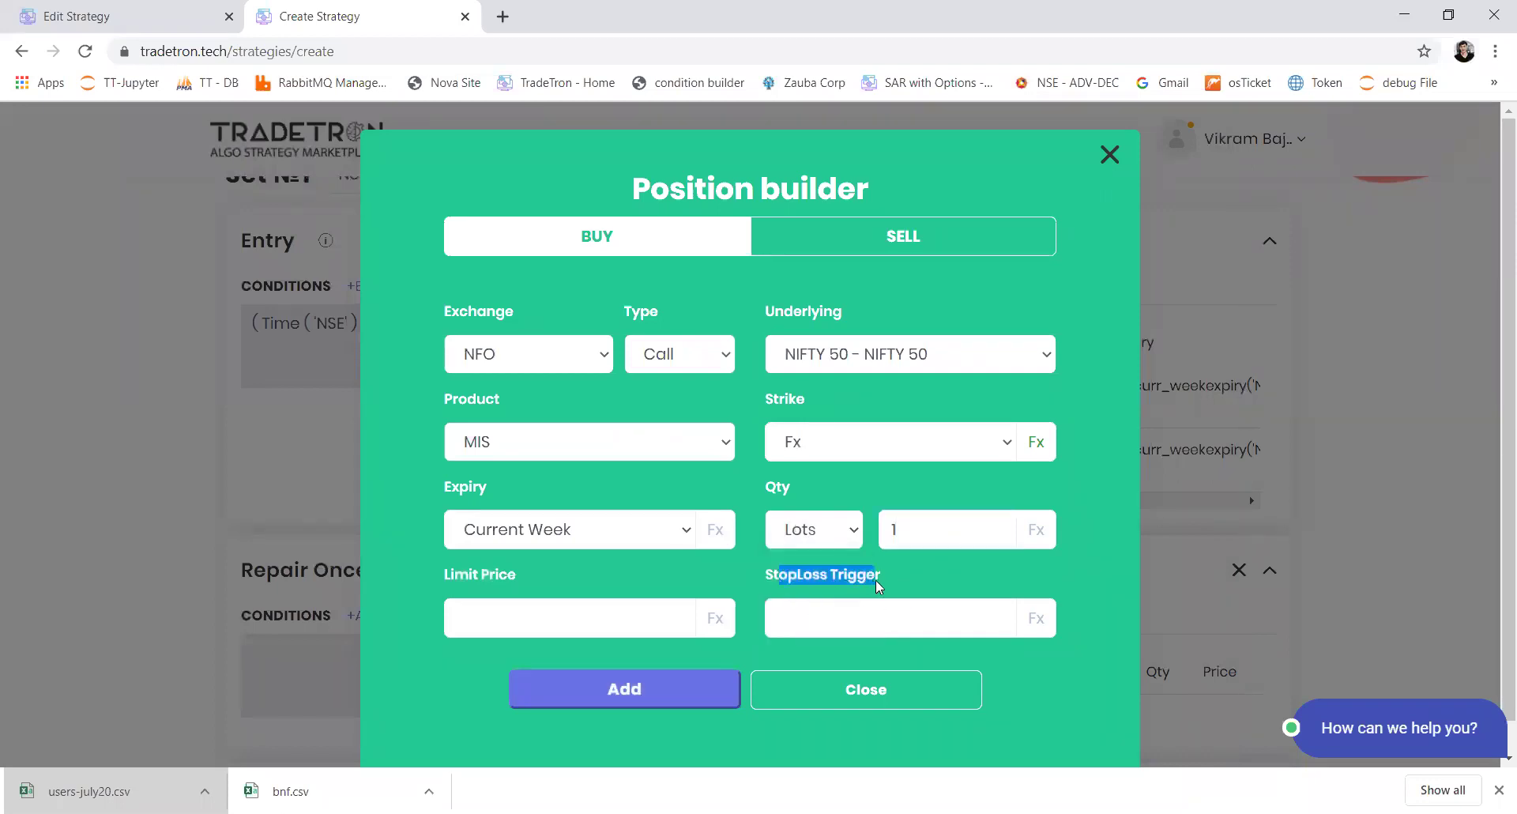
drag(764, 577, 881, 579)
click(877, 618)
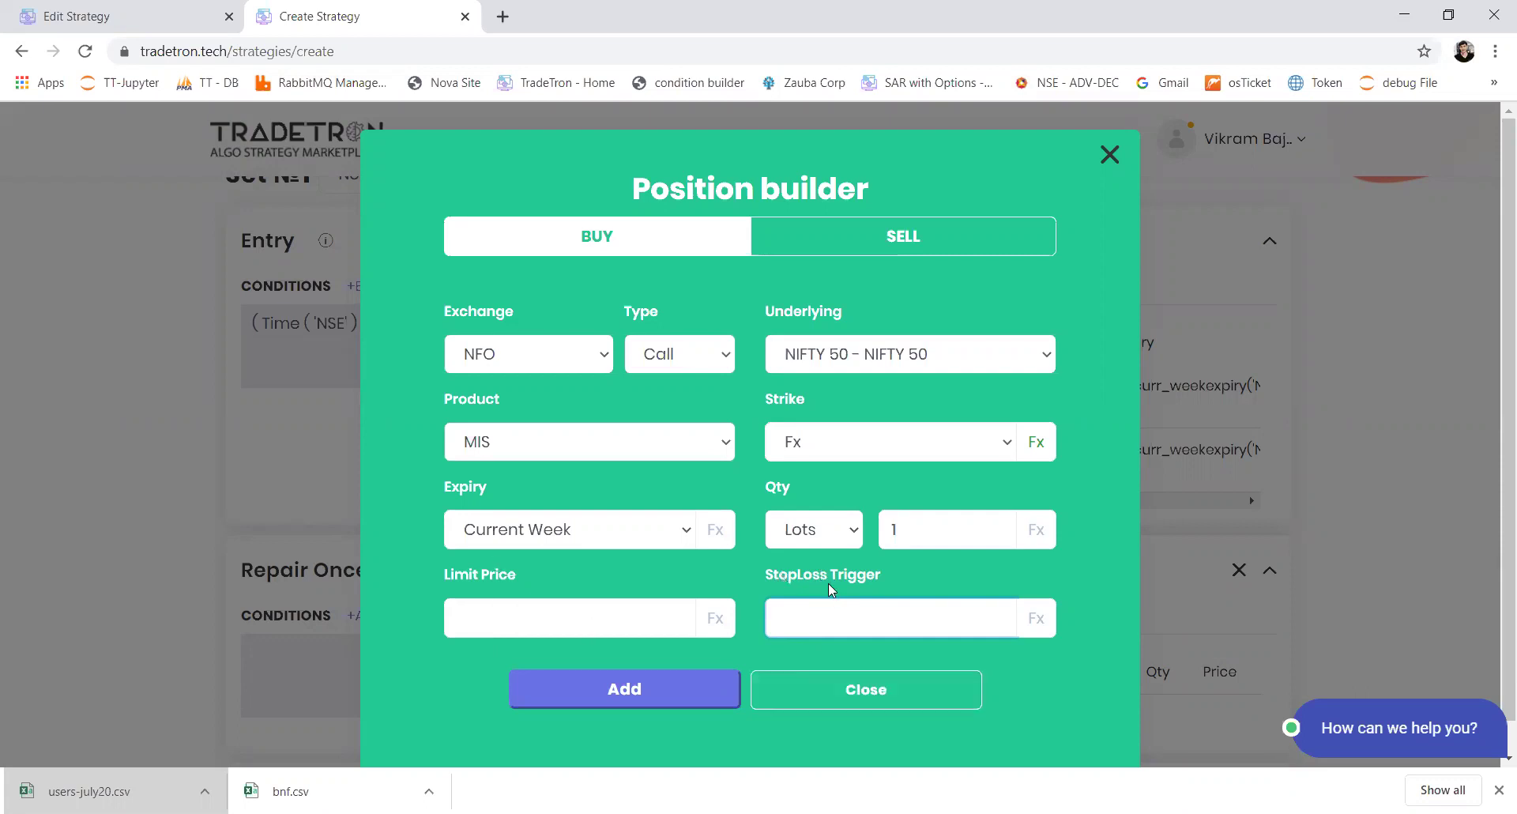
click(1035, 618)
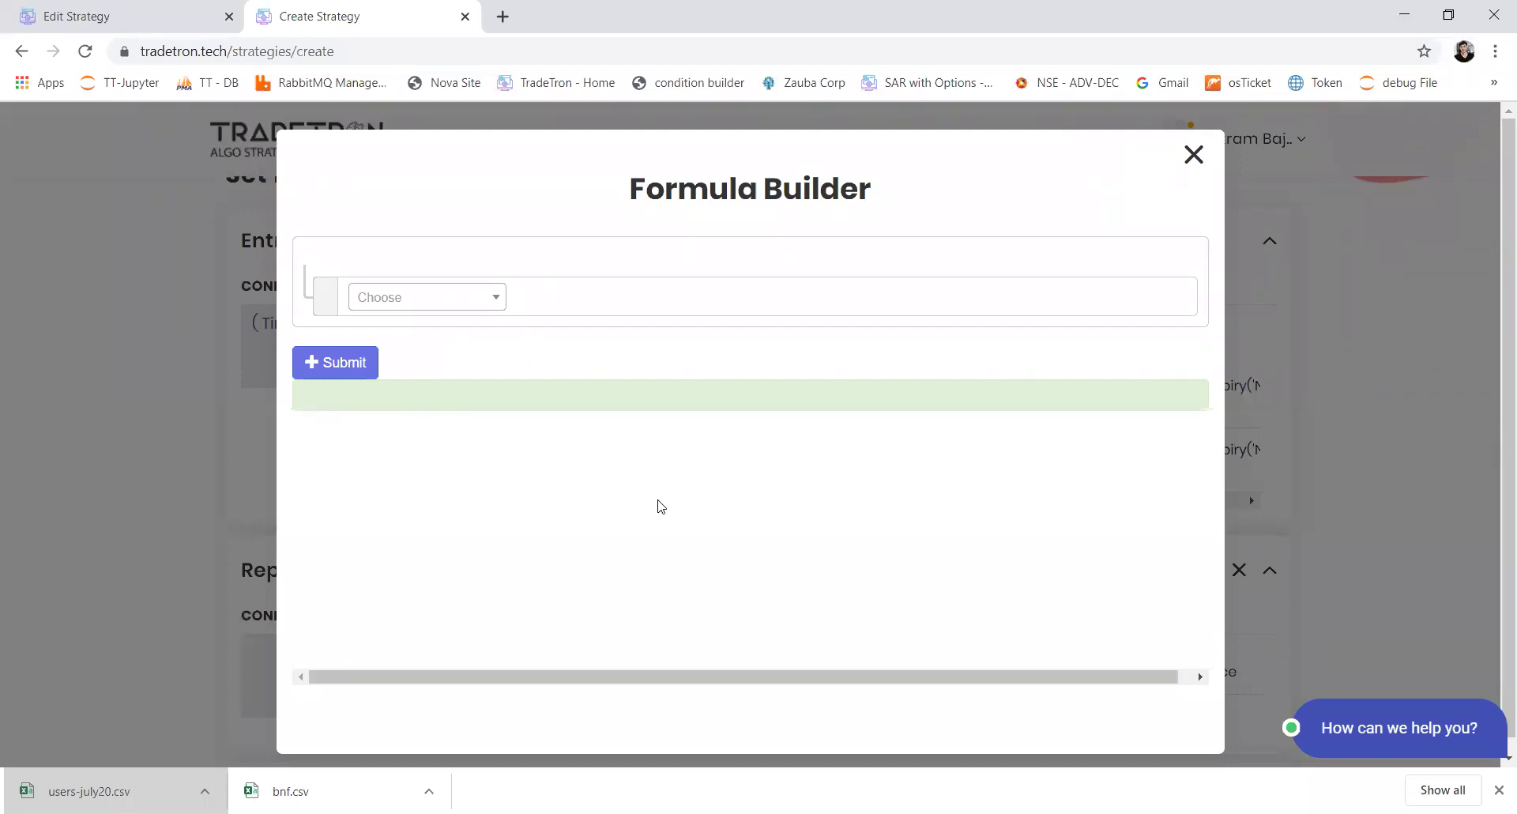
click(486, 313)
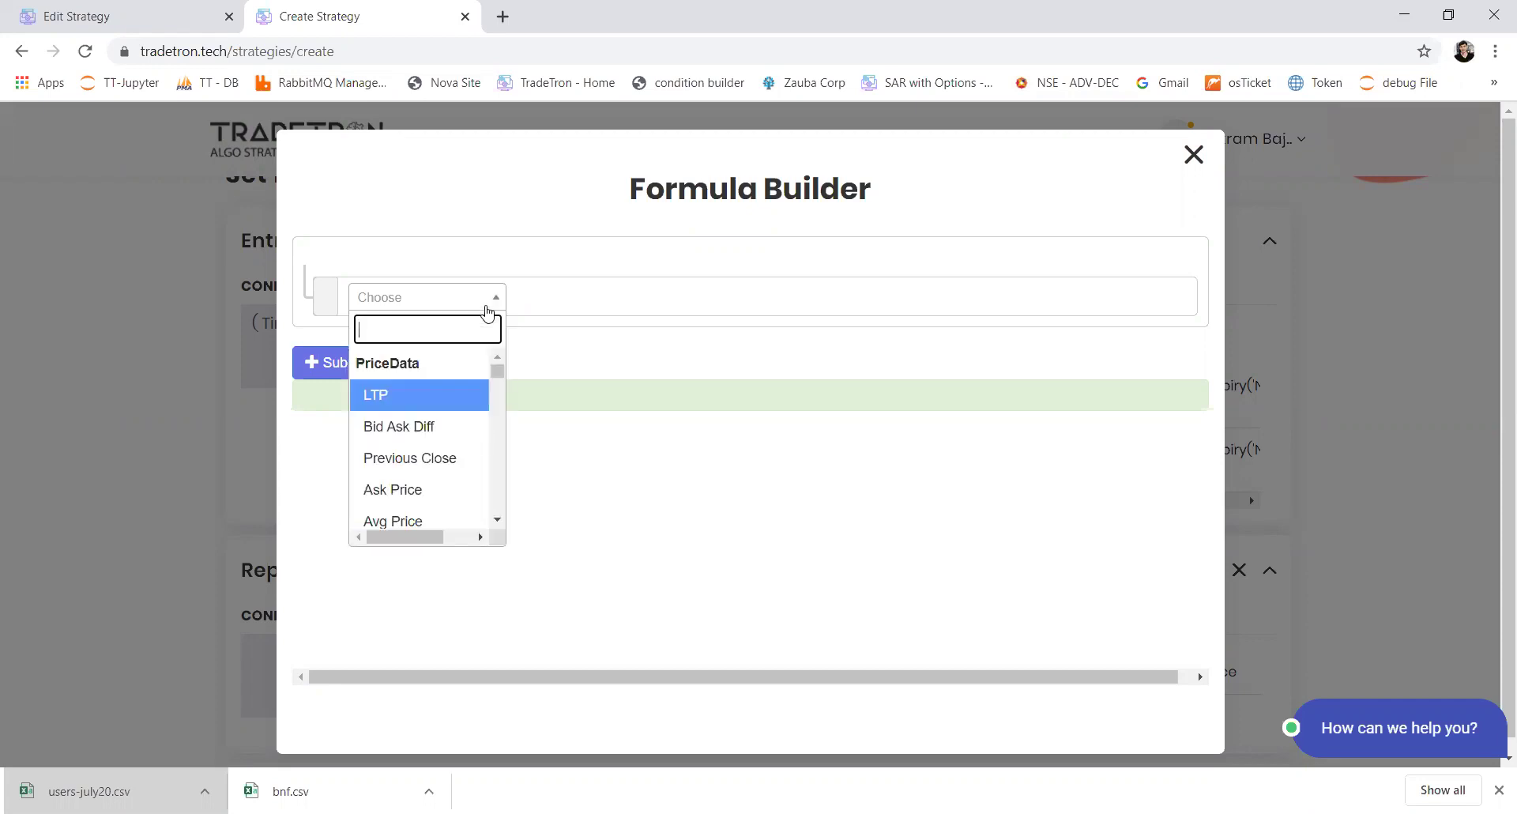
text(trad)
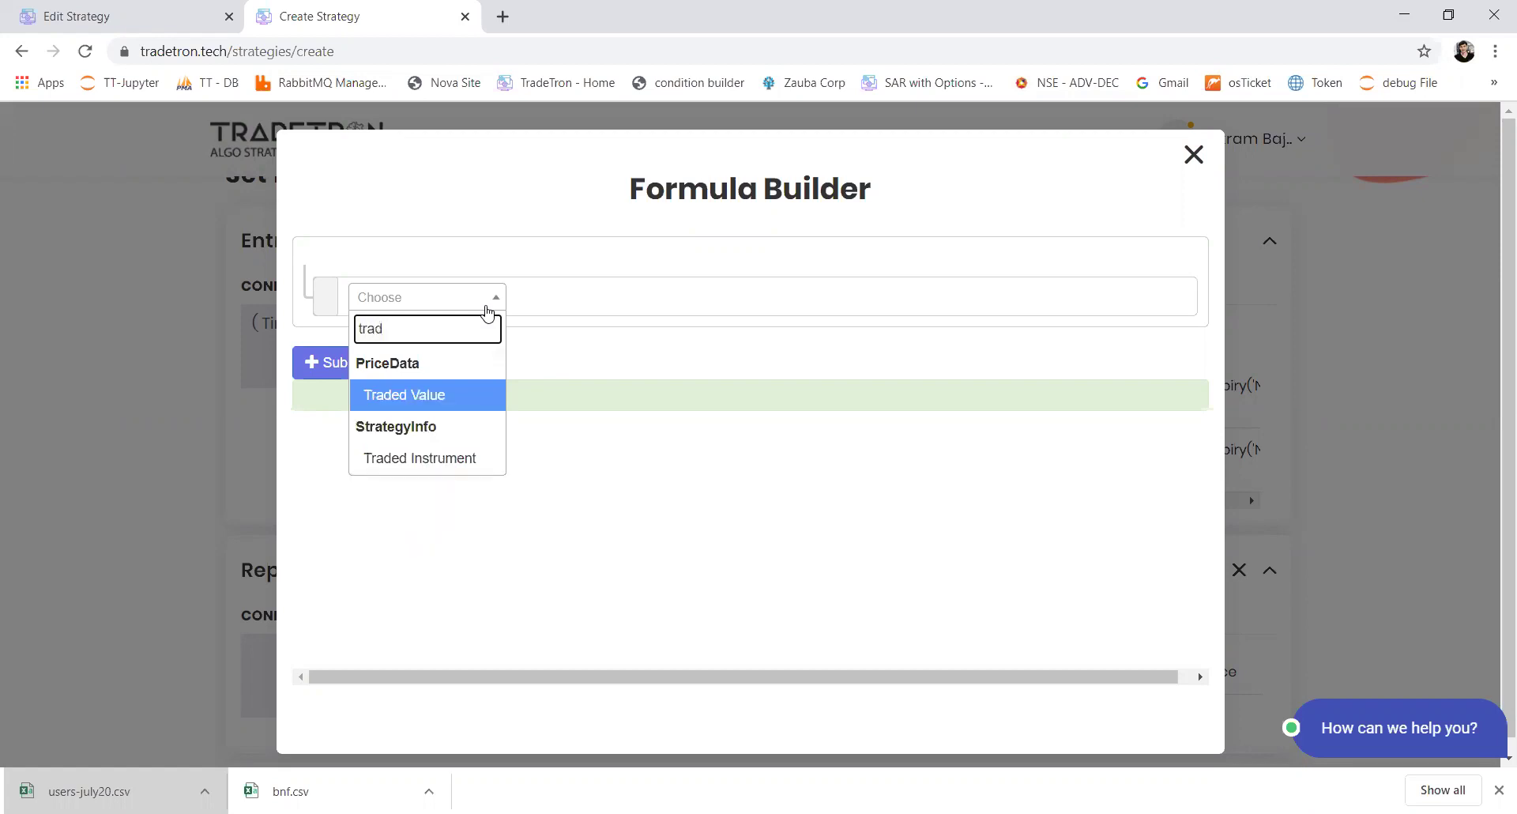
key(Down)
key(Return)
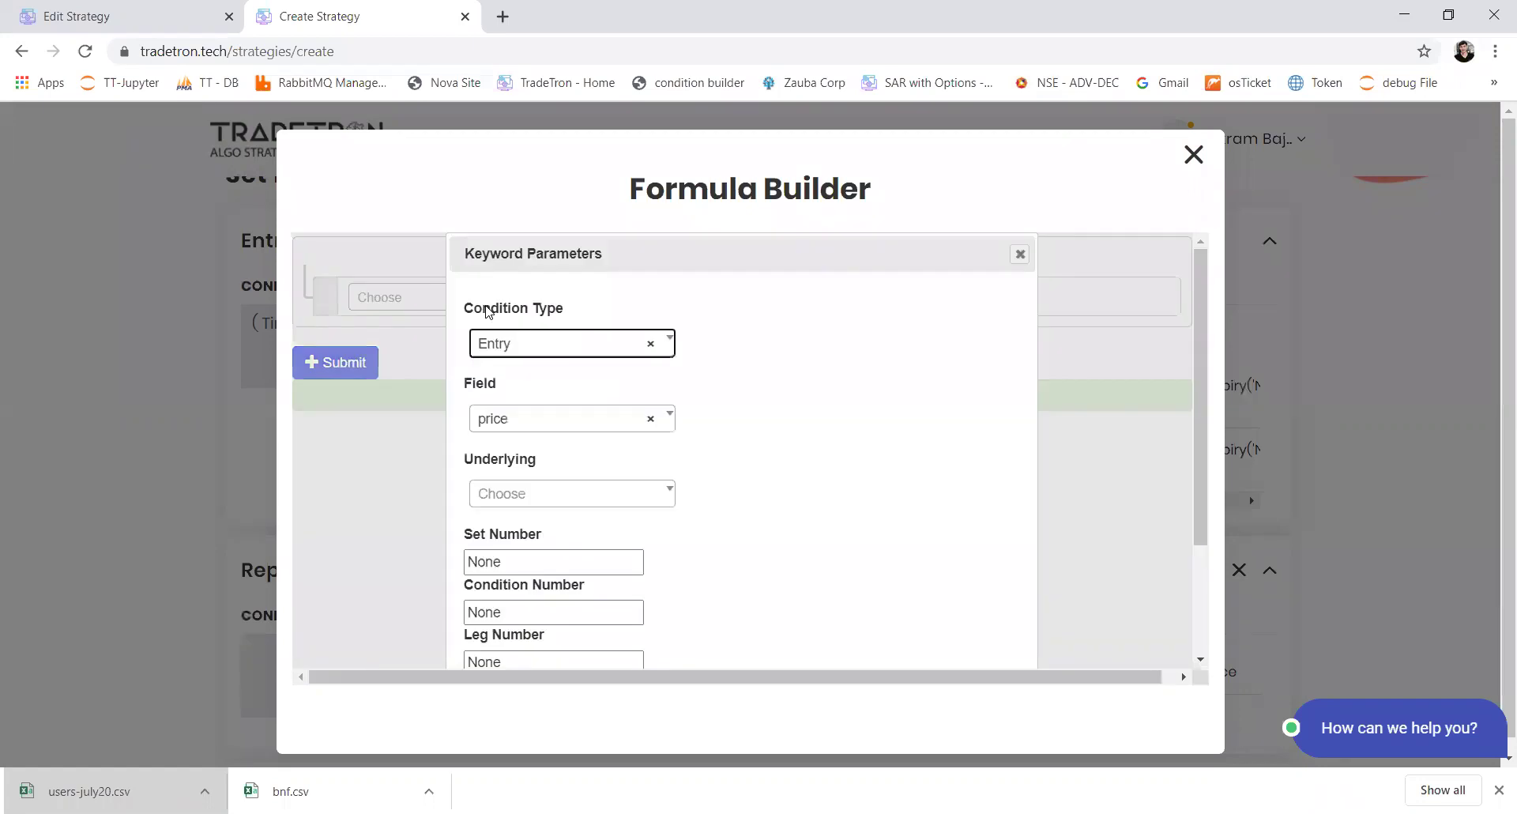
Set the set, condition and leg numbers to 1 for the stop-loss Traded Instrument entry price.
key(Tab)
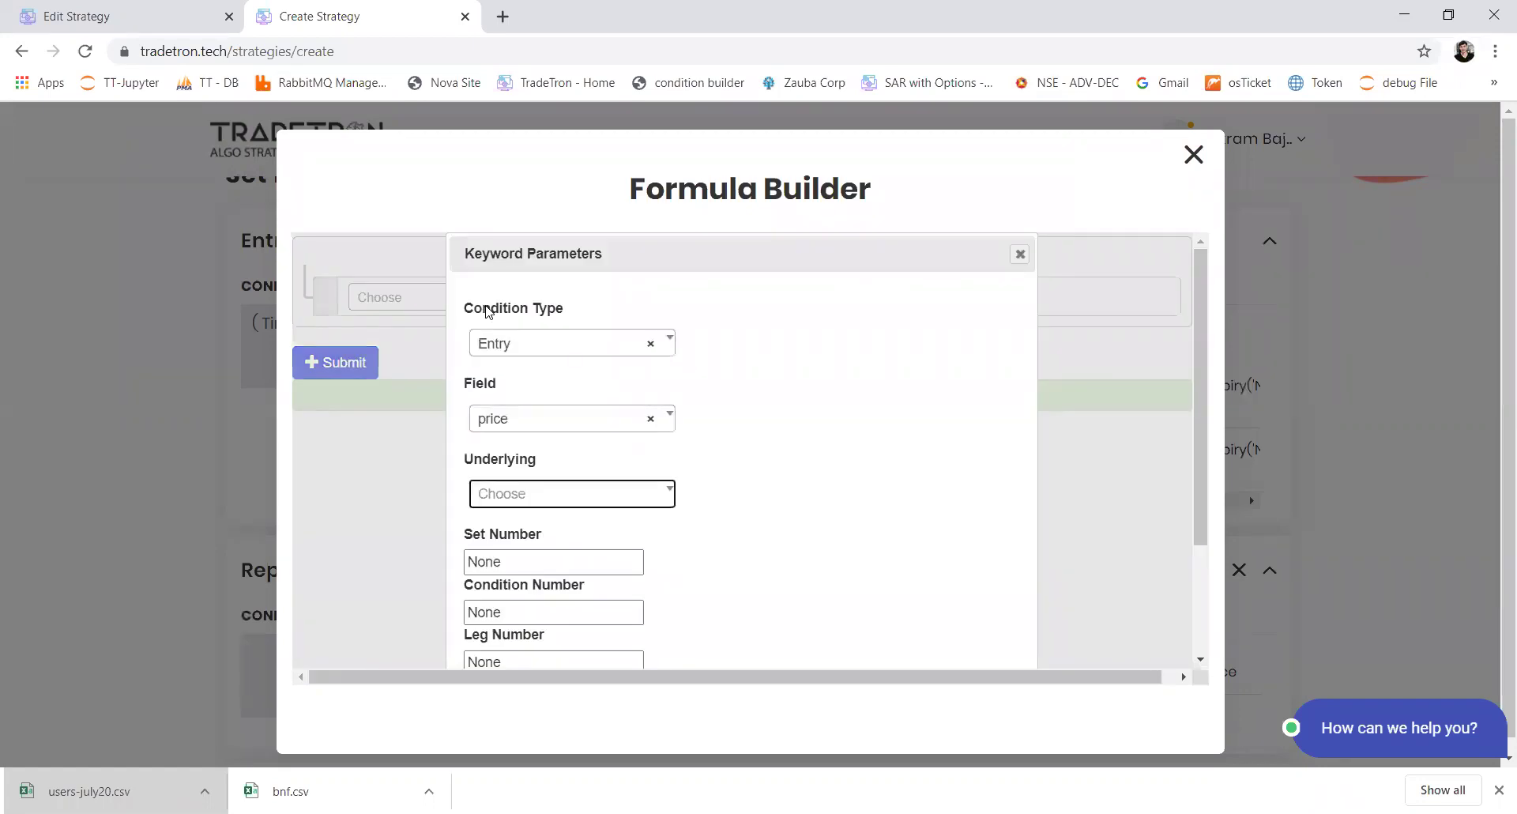
key(Tab)
text(1)
key(Tab)
text(1)
key(Tab)
text(1)
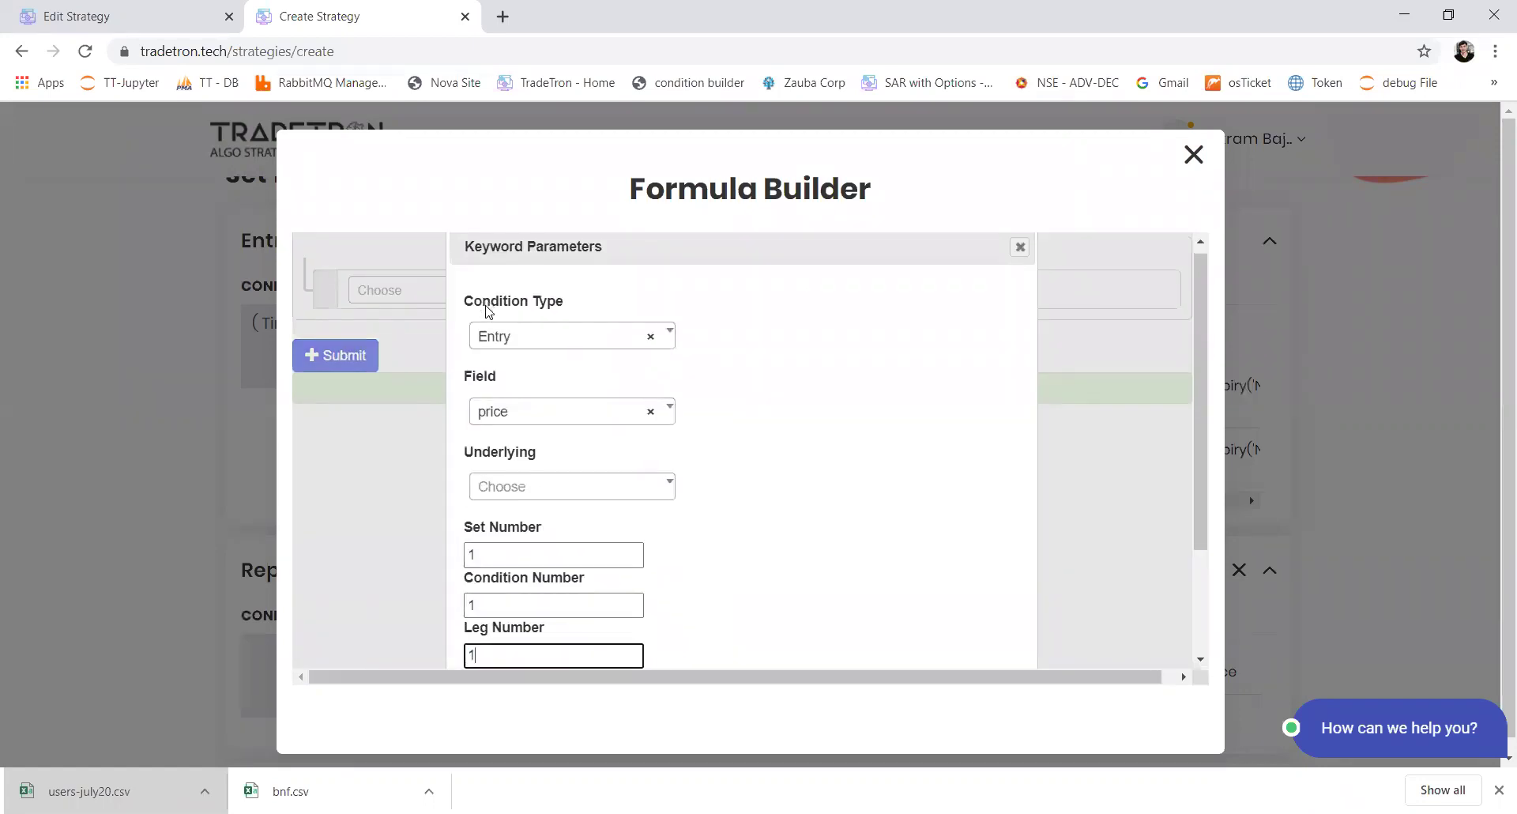
Set the stop-loss Traded Instrument's underlying to NIFTY 50 and add the keyword to the formula.
key(Tab)
key(shift+Tab)
key(shift+Tab)
key(shift+Tab)
key(shift+Tab)
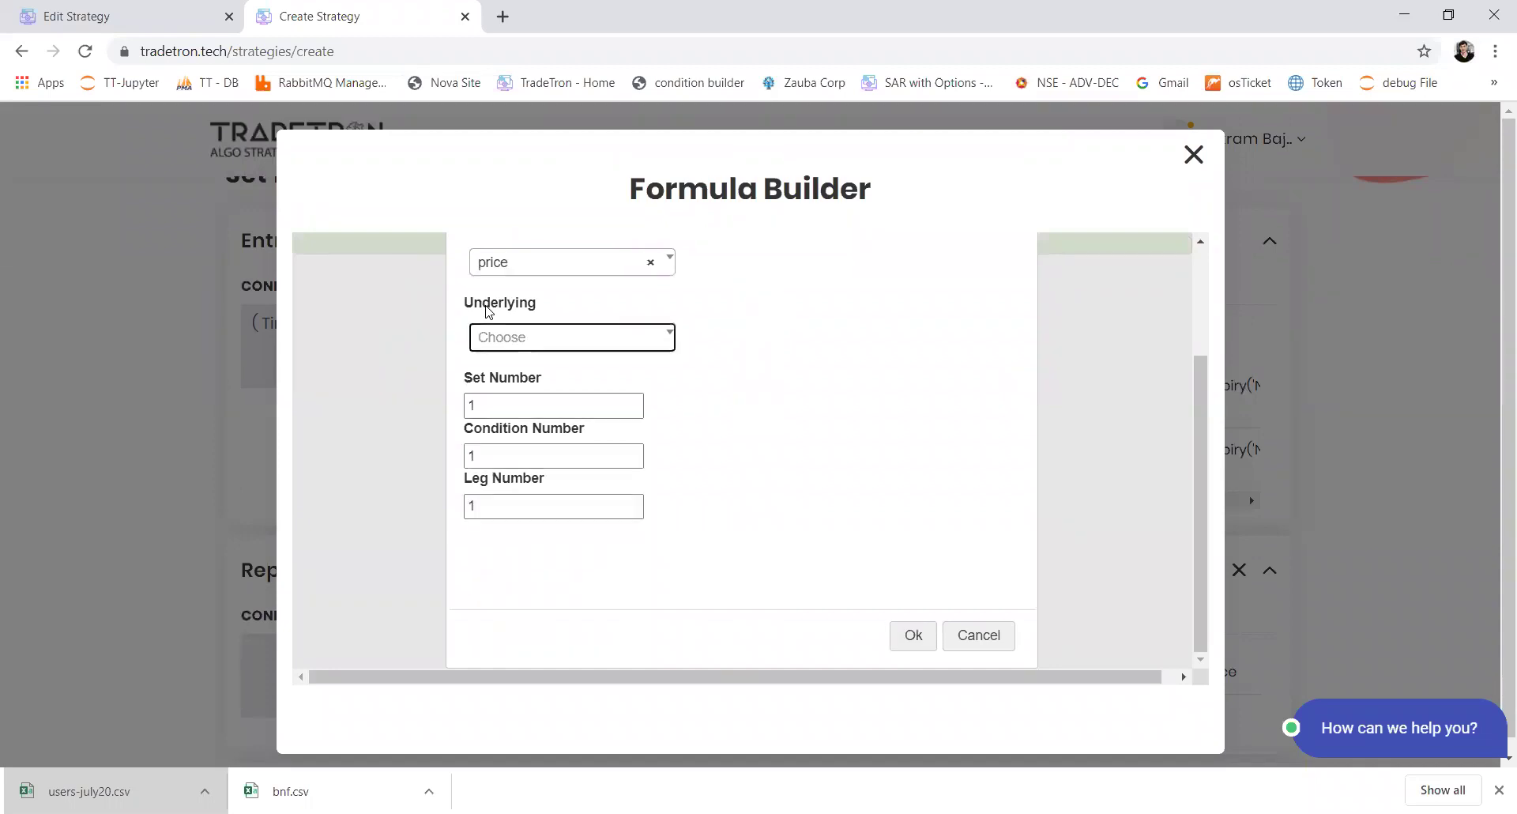
key(Return)
text(nifty)
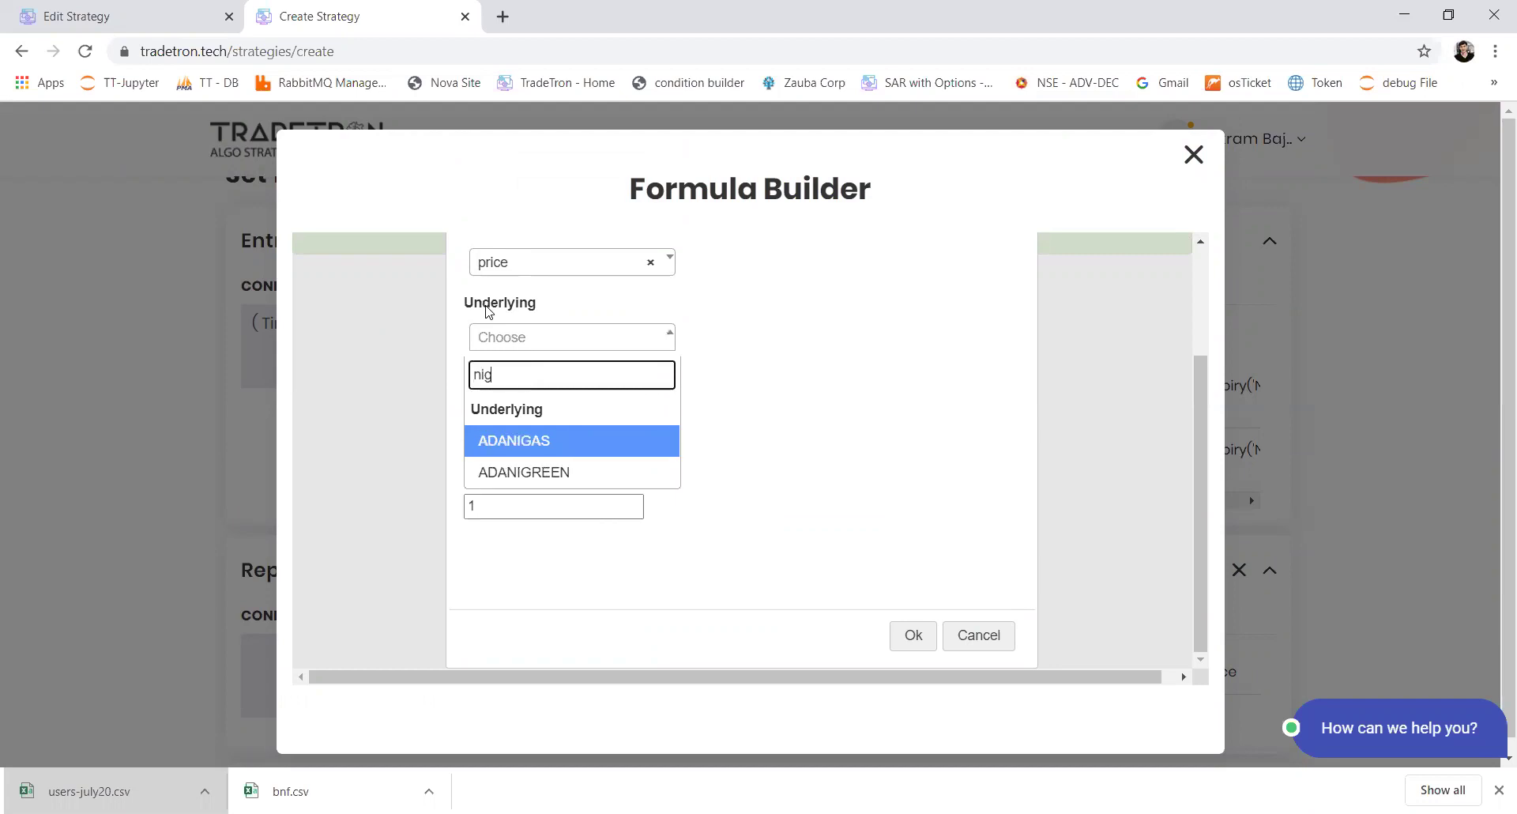
key(Return)
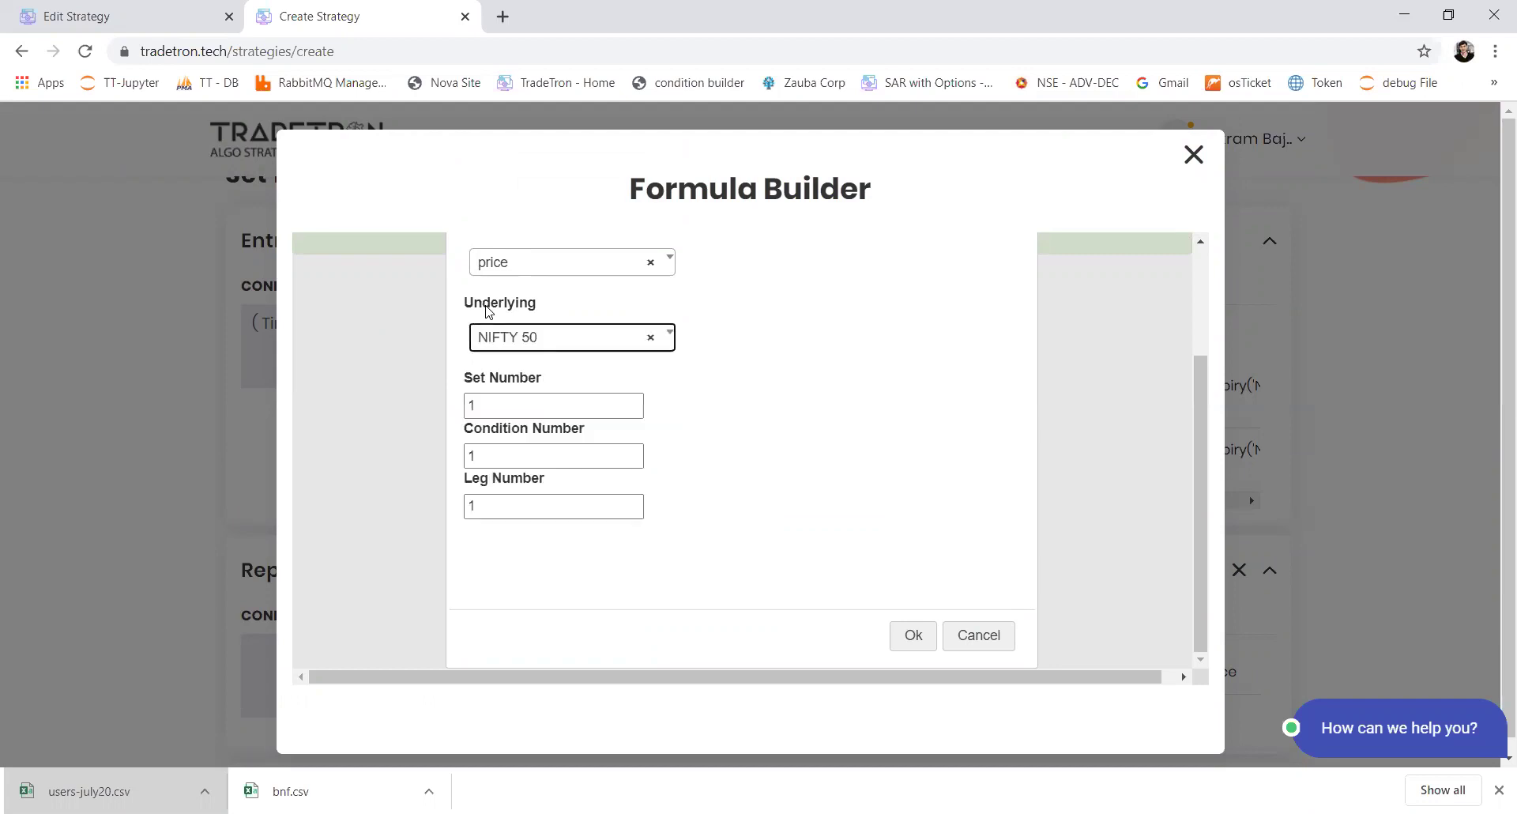
key(Tab)
key(Tab)
key(Tab)
key(Return)
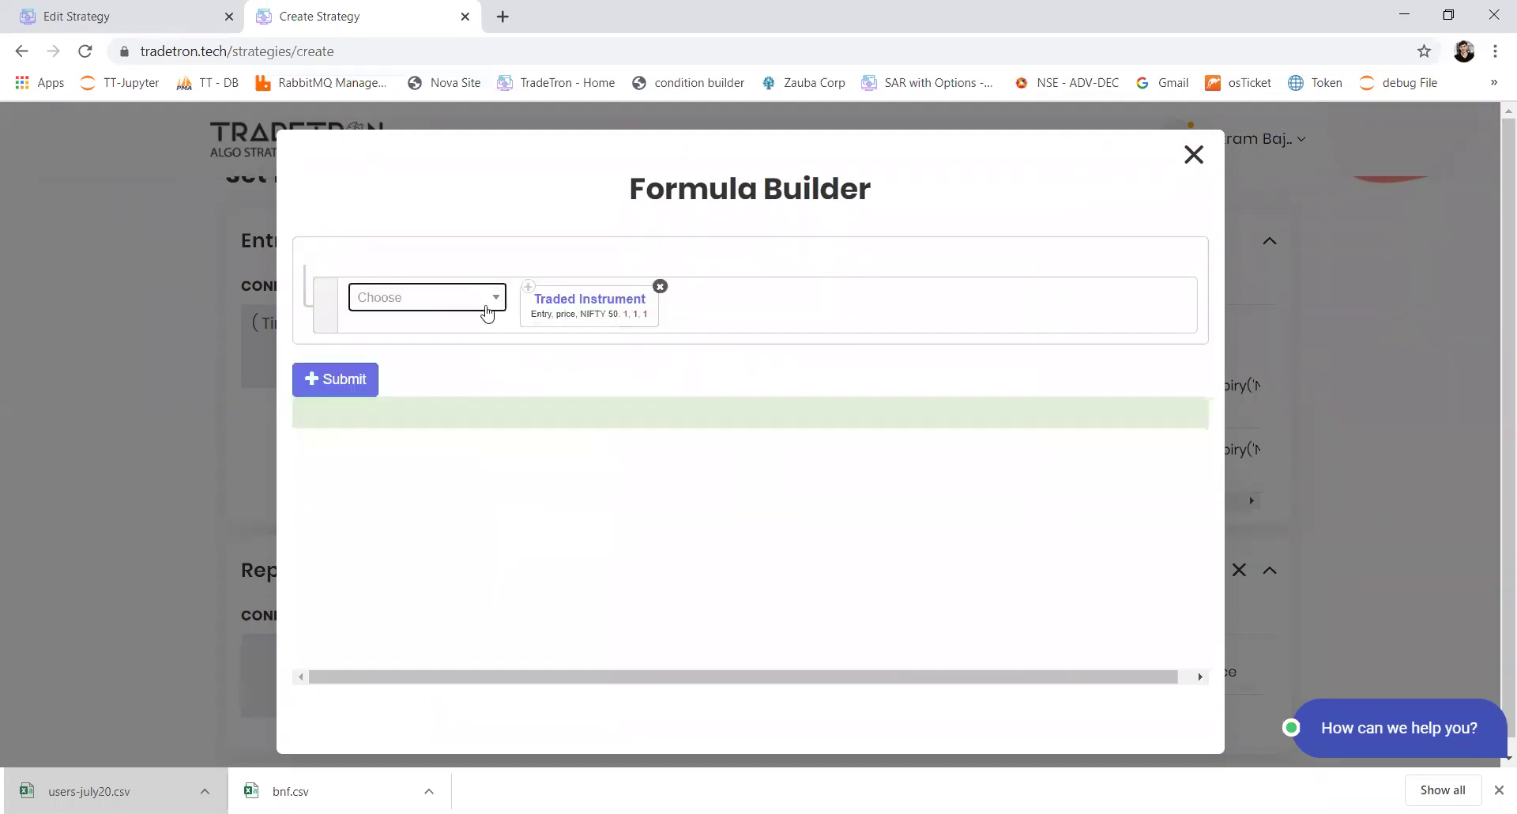
Multiply the traded entry price in the stop-loss formula by the number 1.5.
click(483, 301)
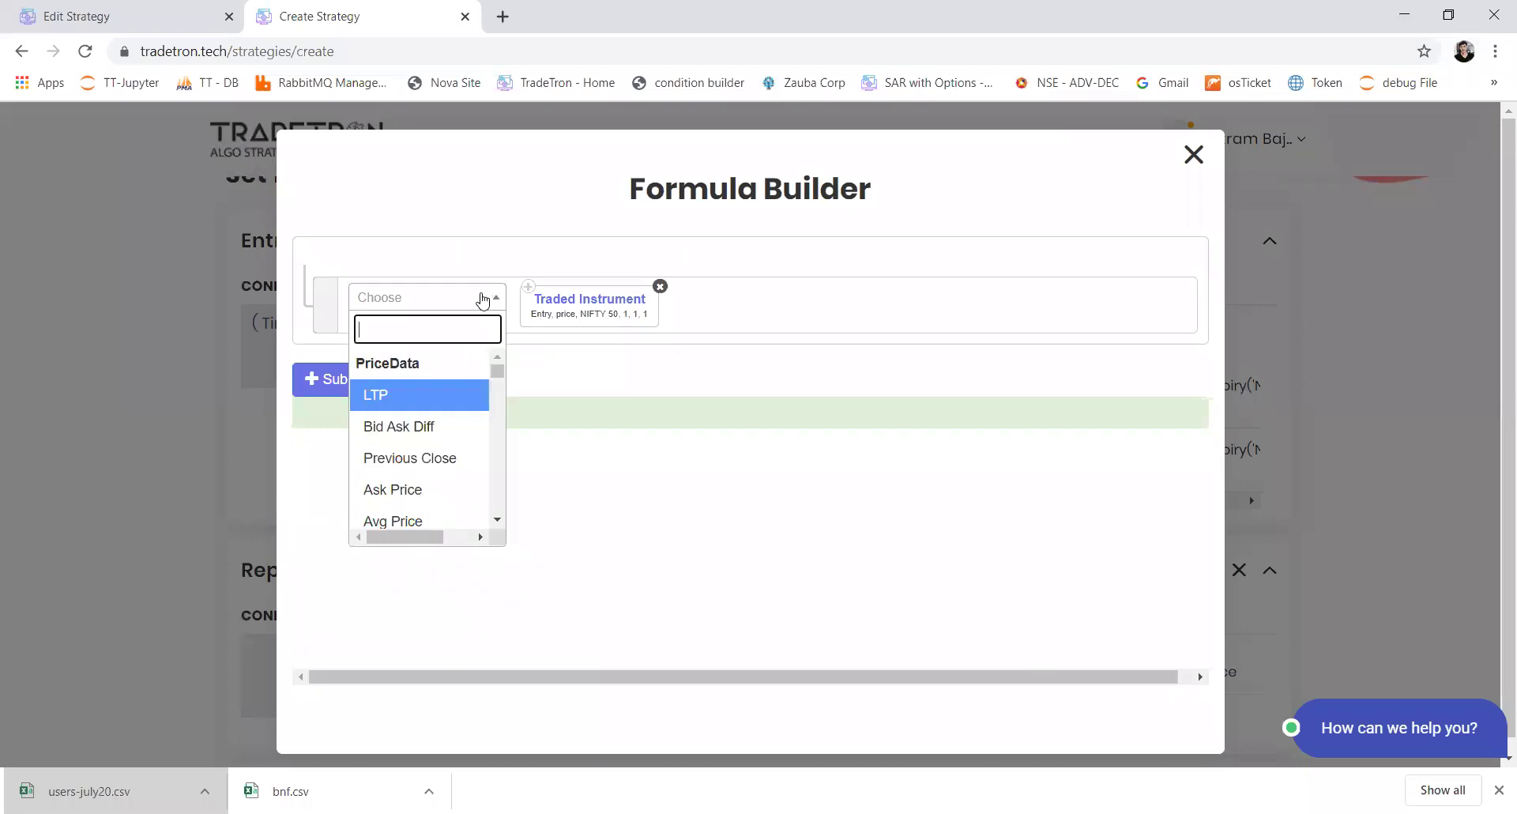
text(*)
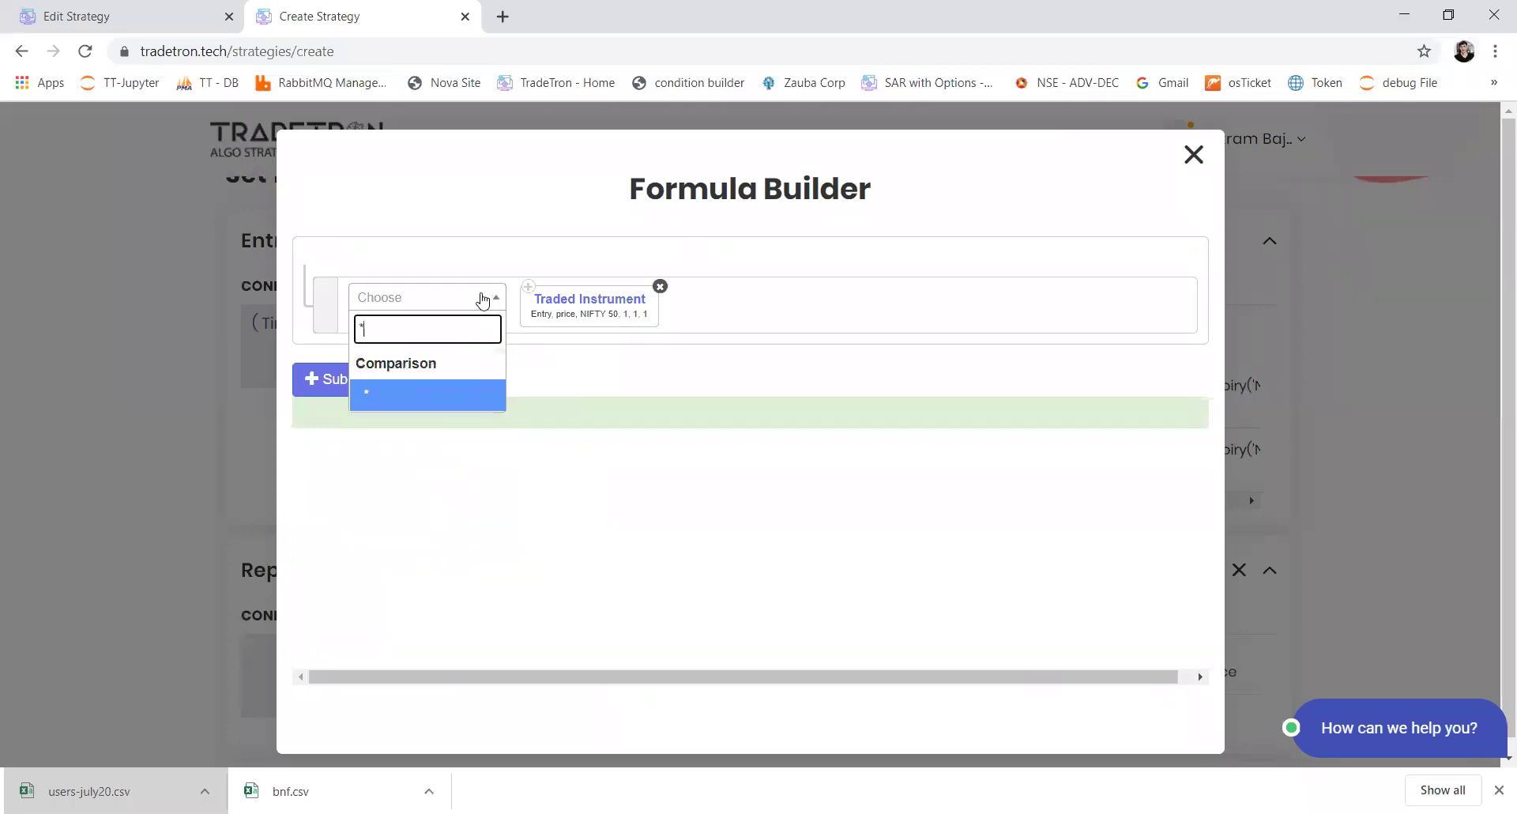
key(Return)
click(483, 301)
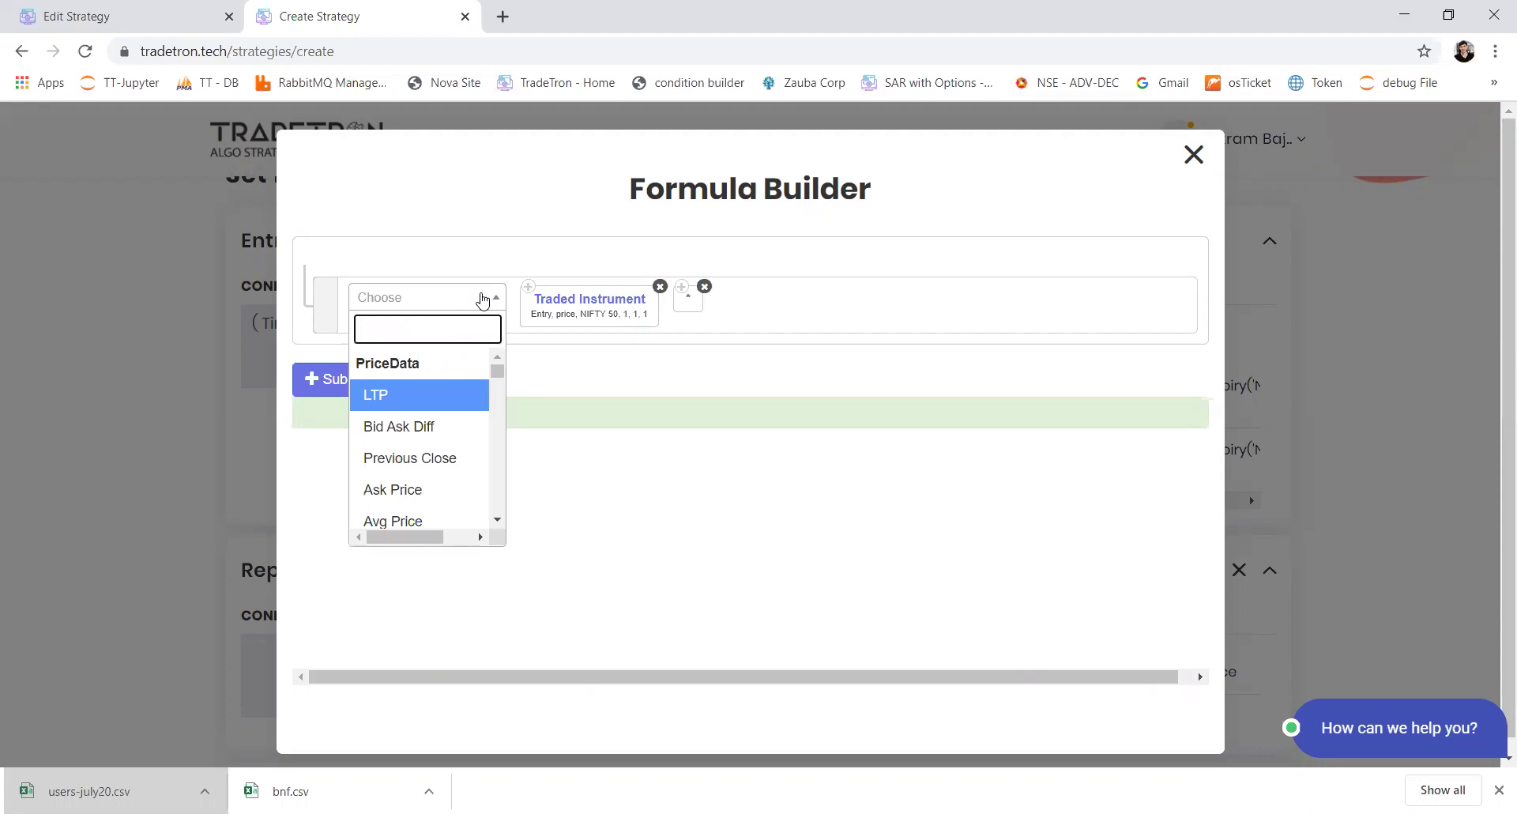
text(num)
key(Return)
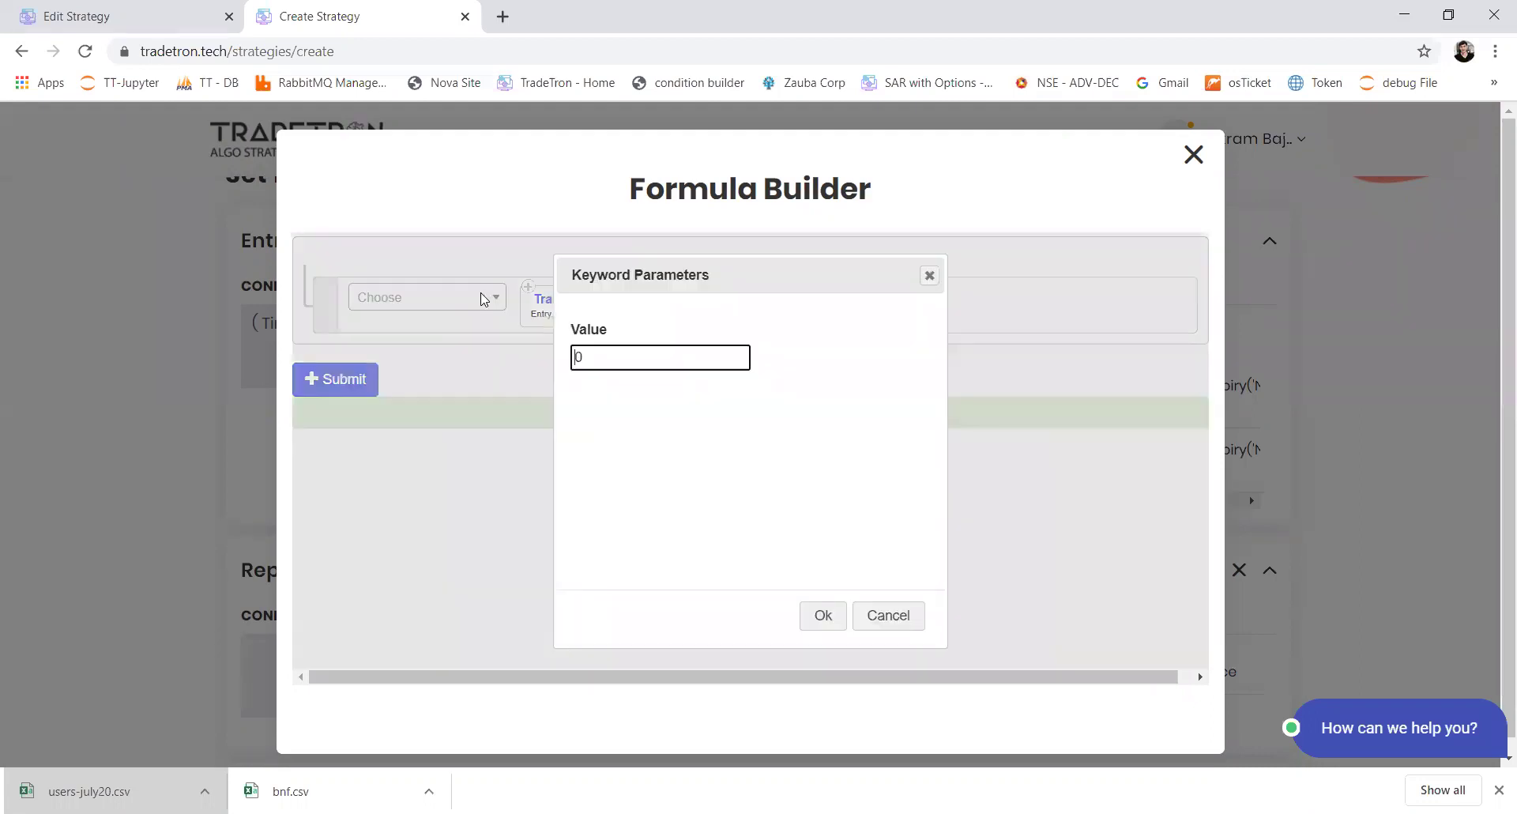
text(1.5)
key(Tab)
key(Return)
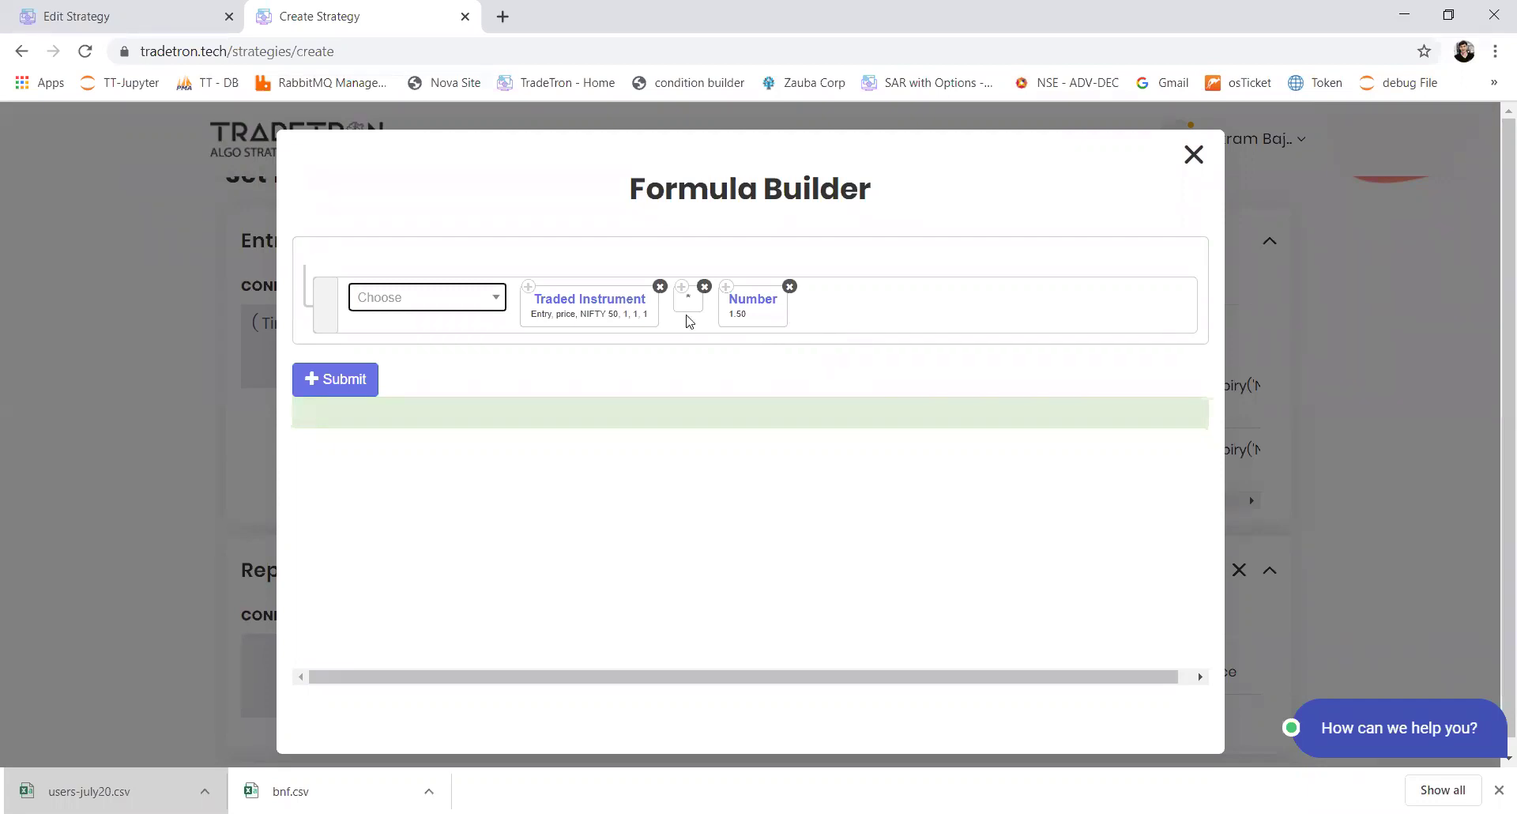
Choose the Round keyword for the stop-loss formula and set its base to 0.05.
click(476, 307)
text(rou)
key(Return)
key(Tab)
text(0.05)
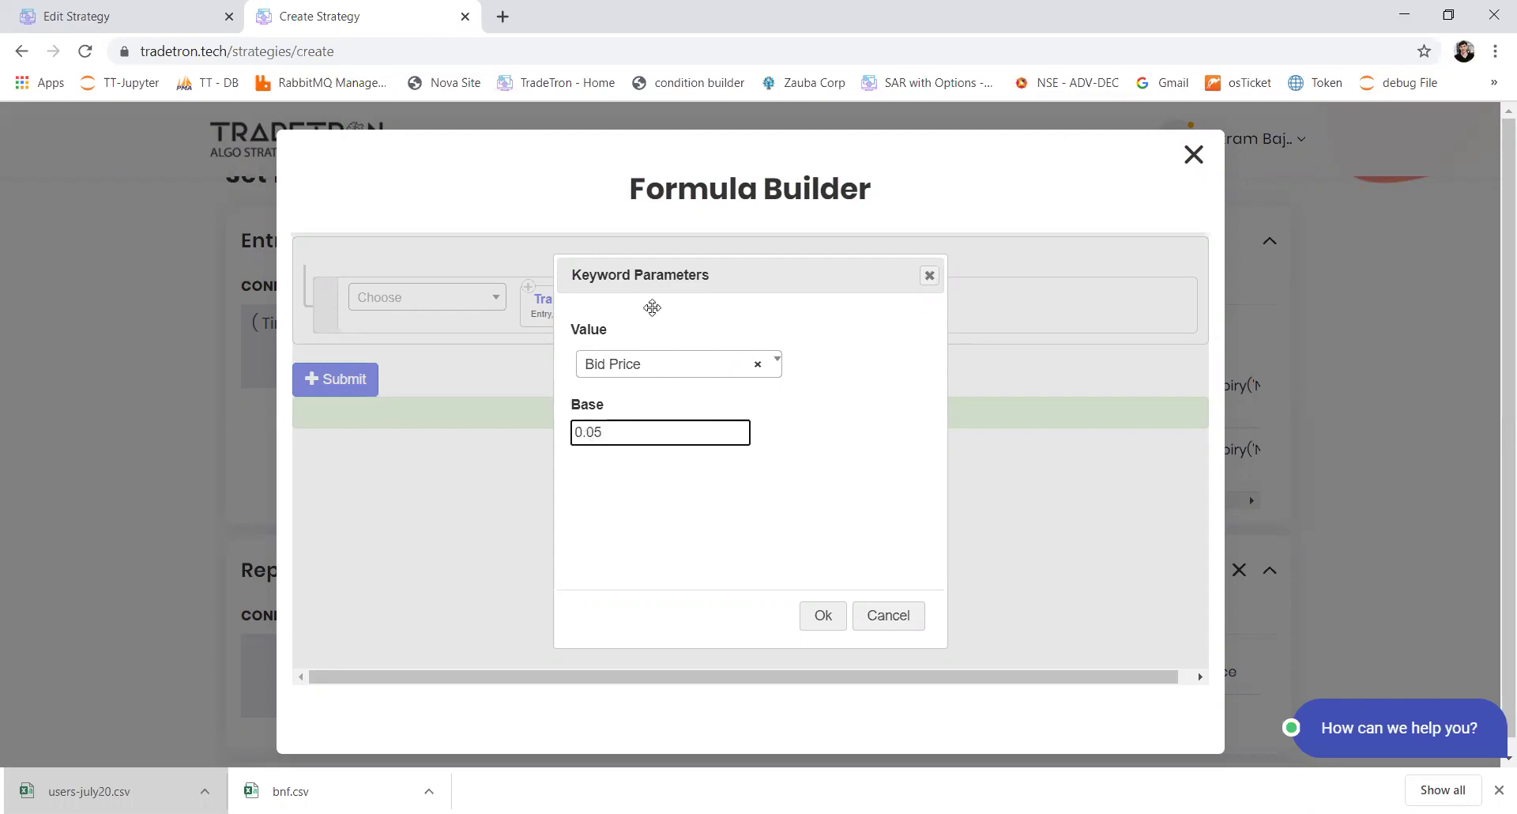
Set the Round keyword's value to Math Operation and add the keyword to the formula.
drag(856, 286, 741, 457)
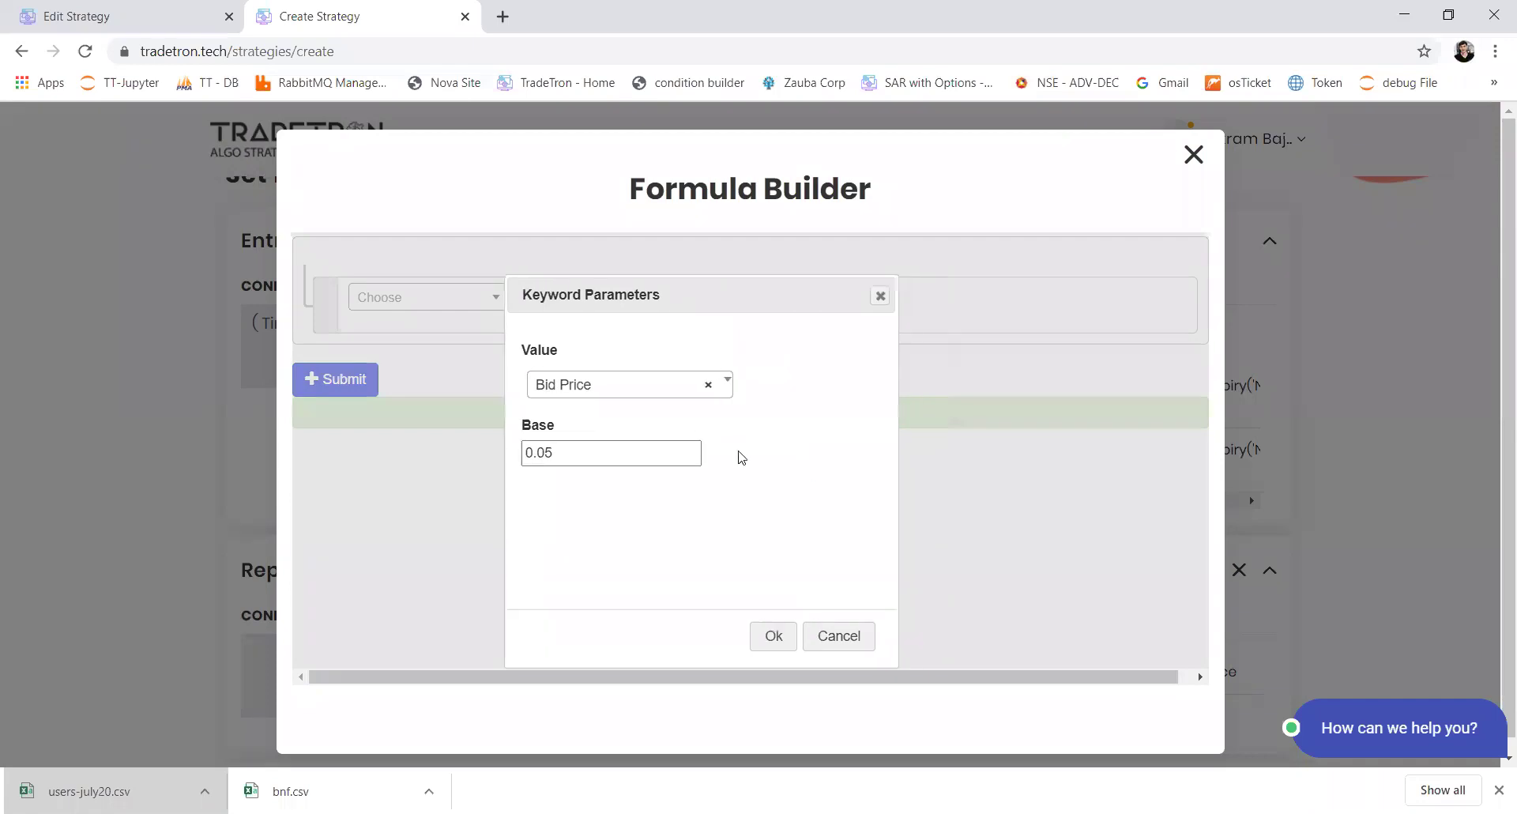
drag(723, 292, 757, 297)
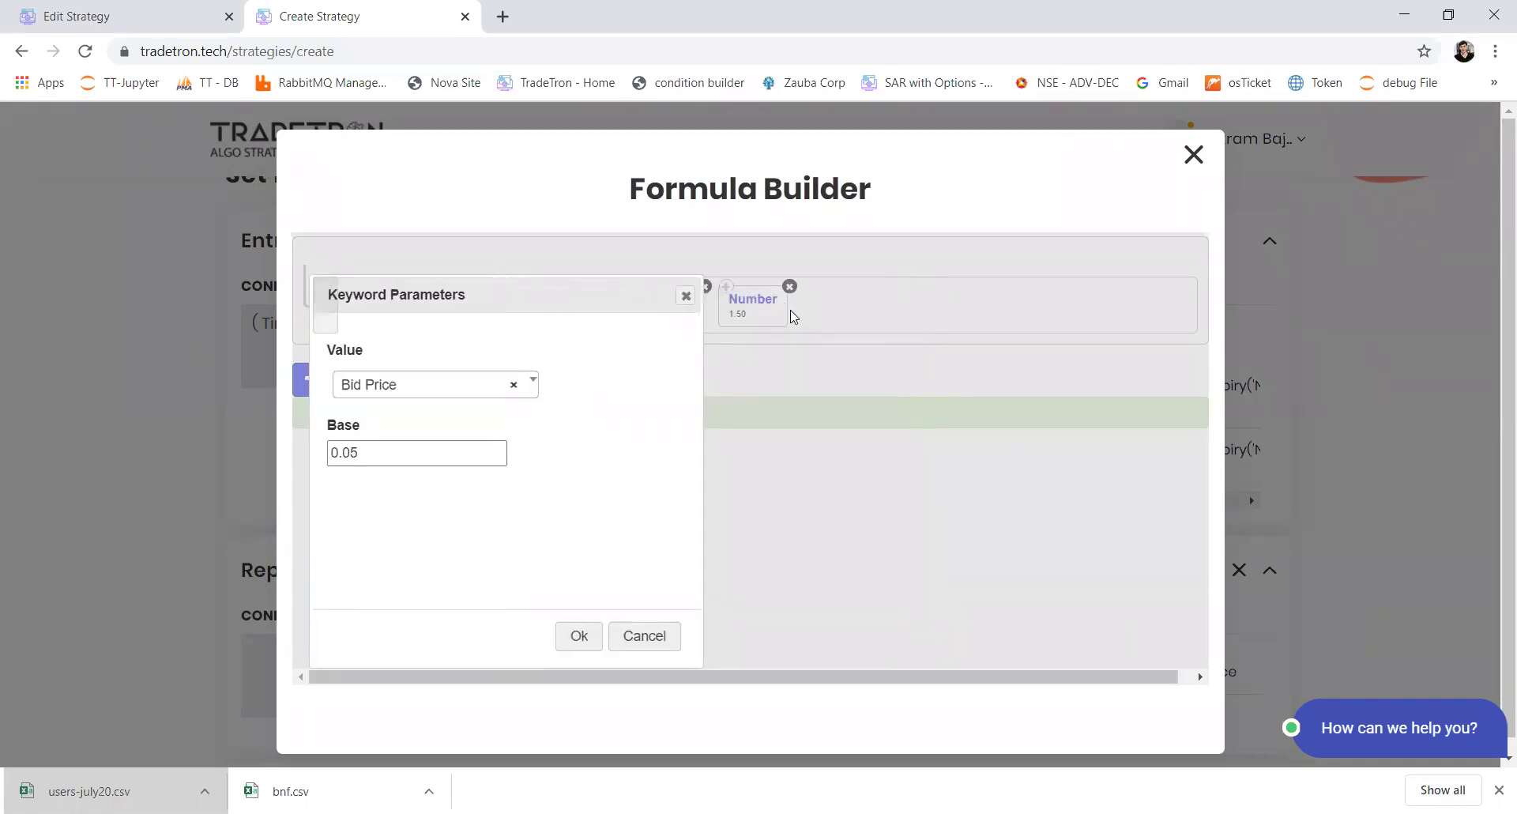
drag(623, 300, 921, 291)
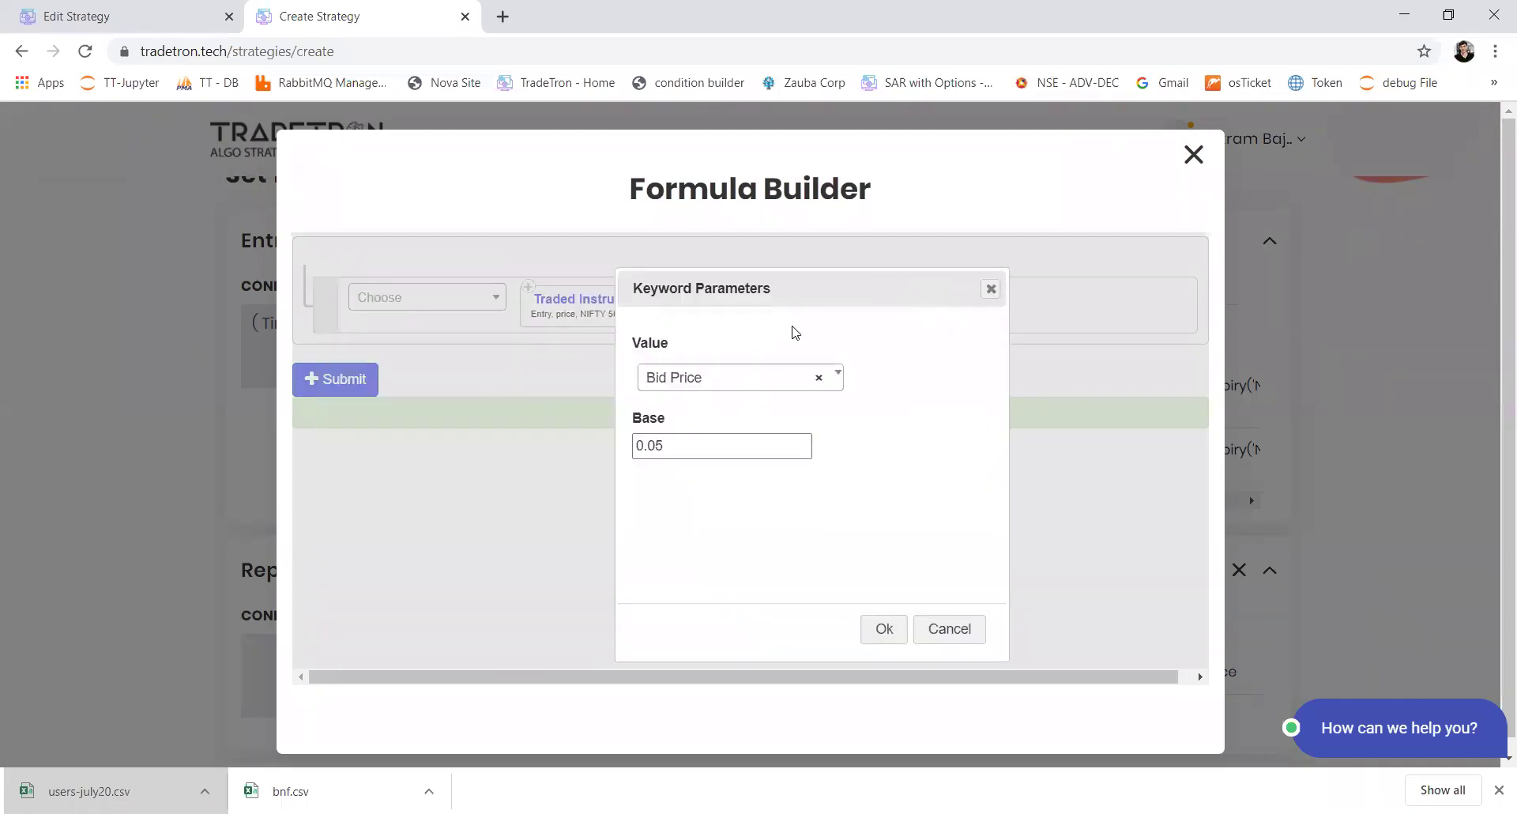
click(763, 393)
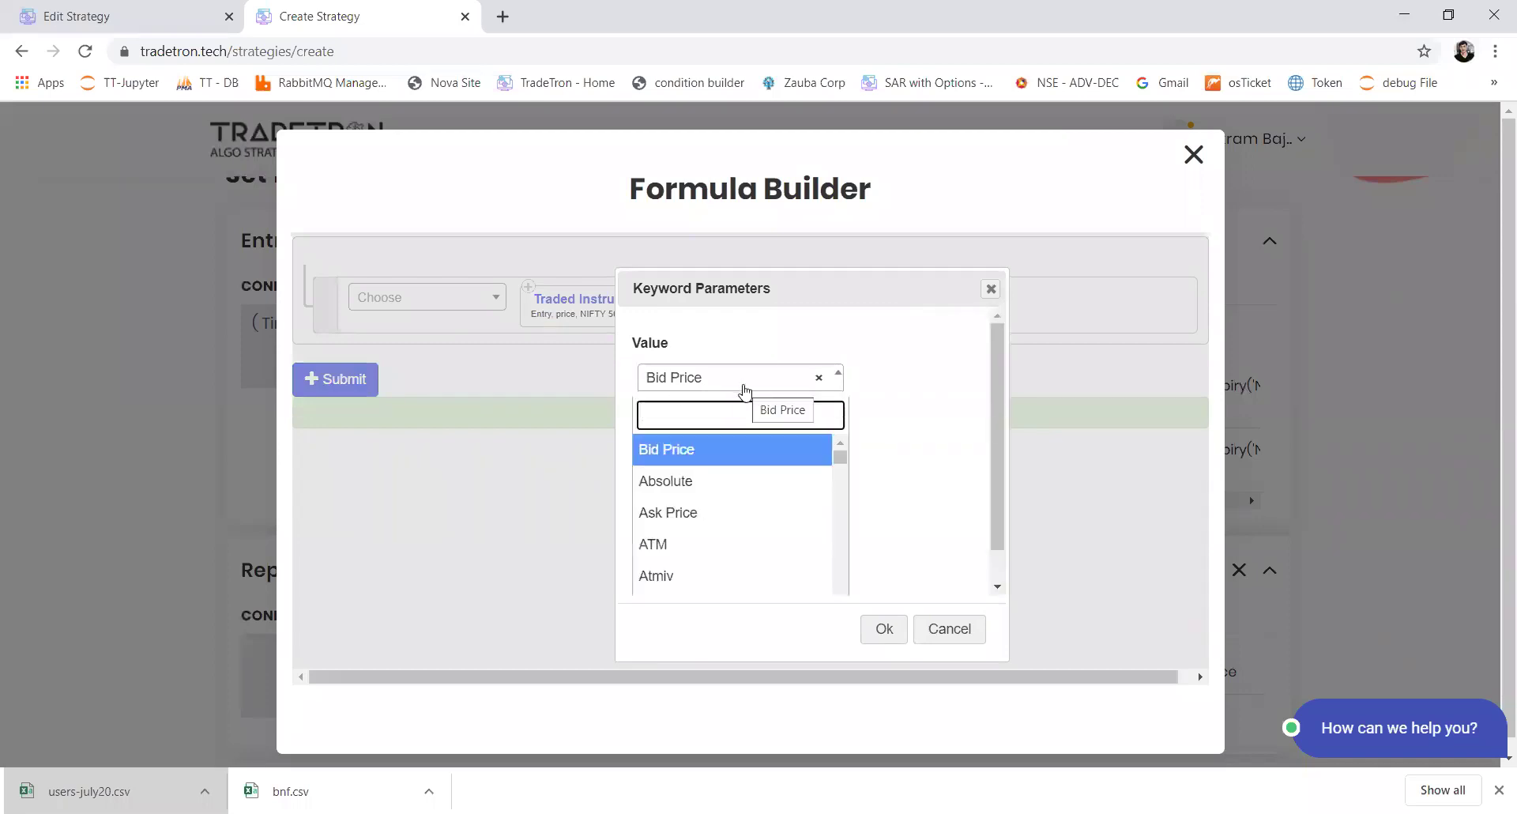
text(math)
key(Return)
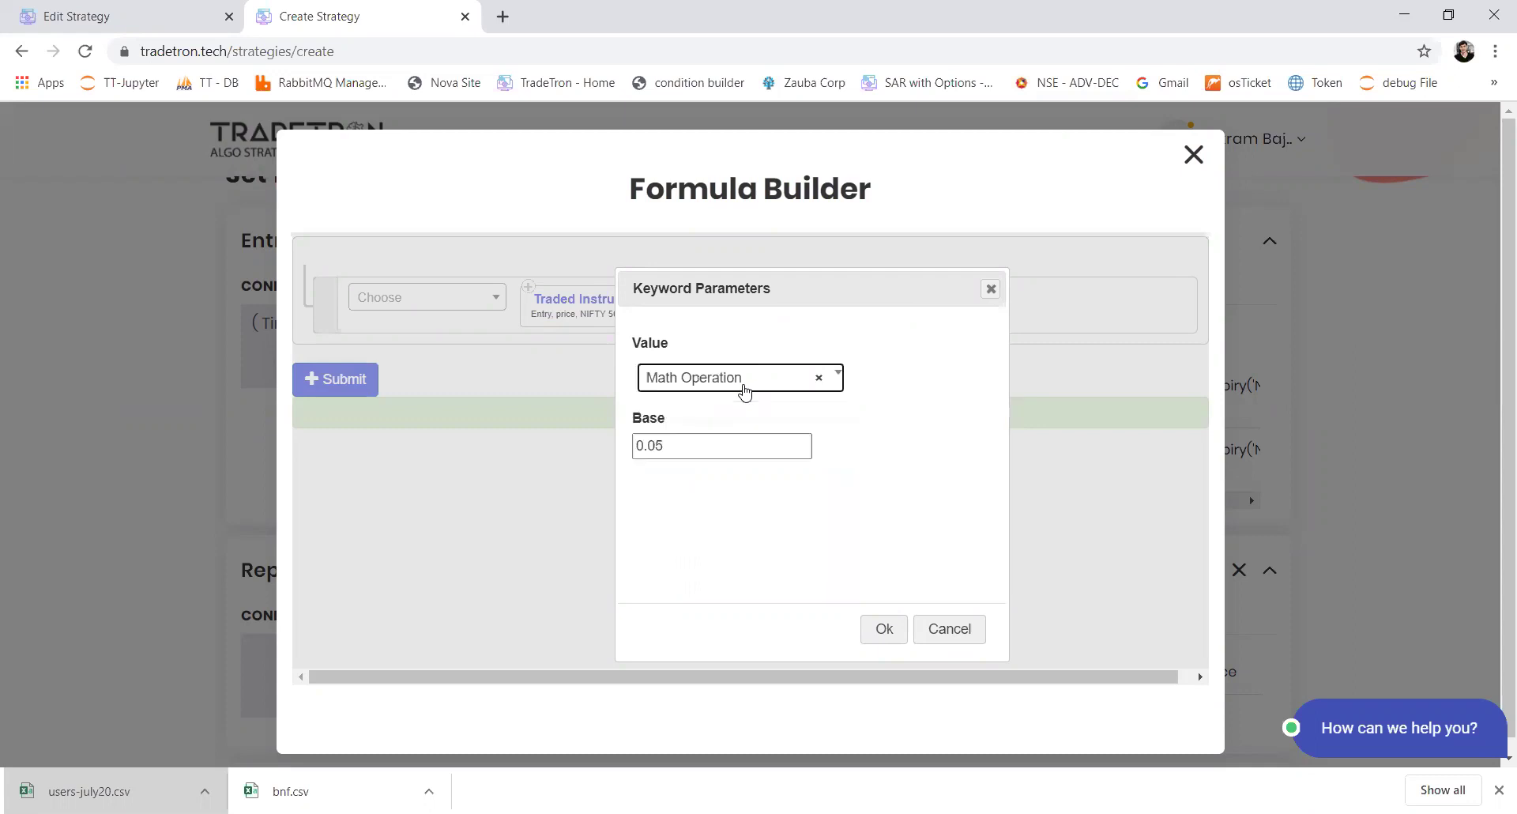
click(890, 632)
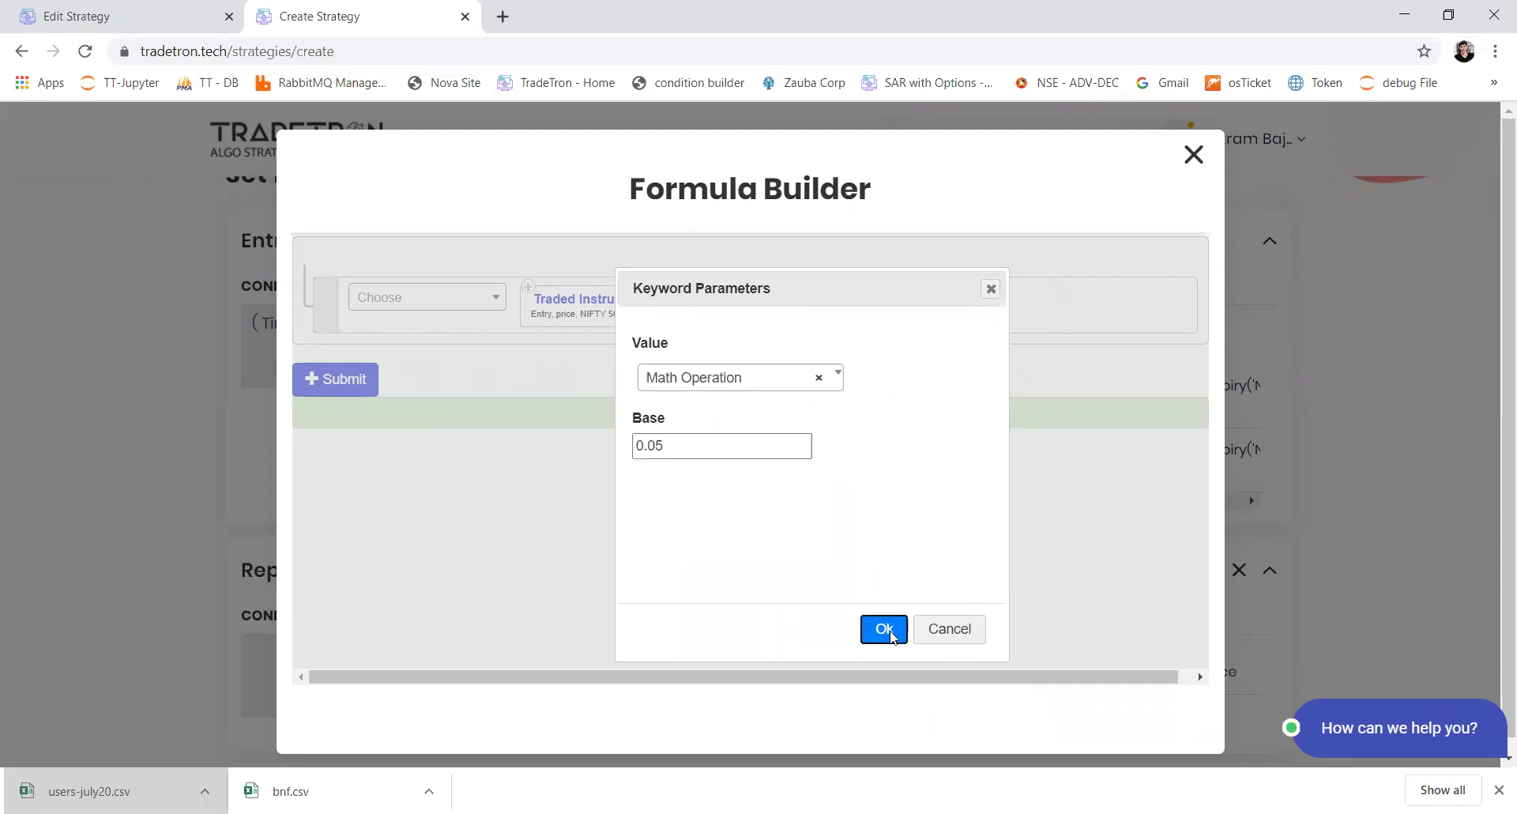
Remove the separate Traded Instrument, multiplication and Number elements from the stop-loss formula.
click(788, 287)
click(704, 286)
click(660, 286)
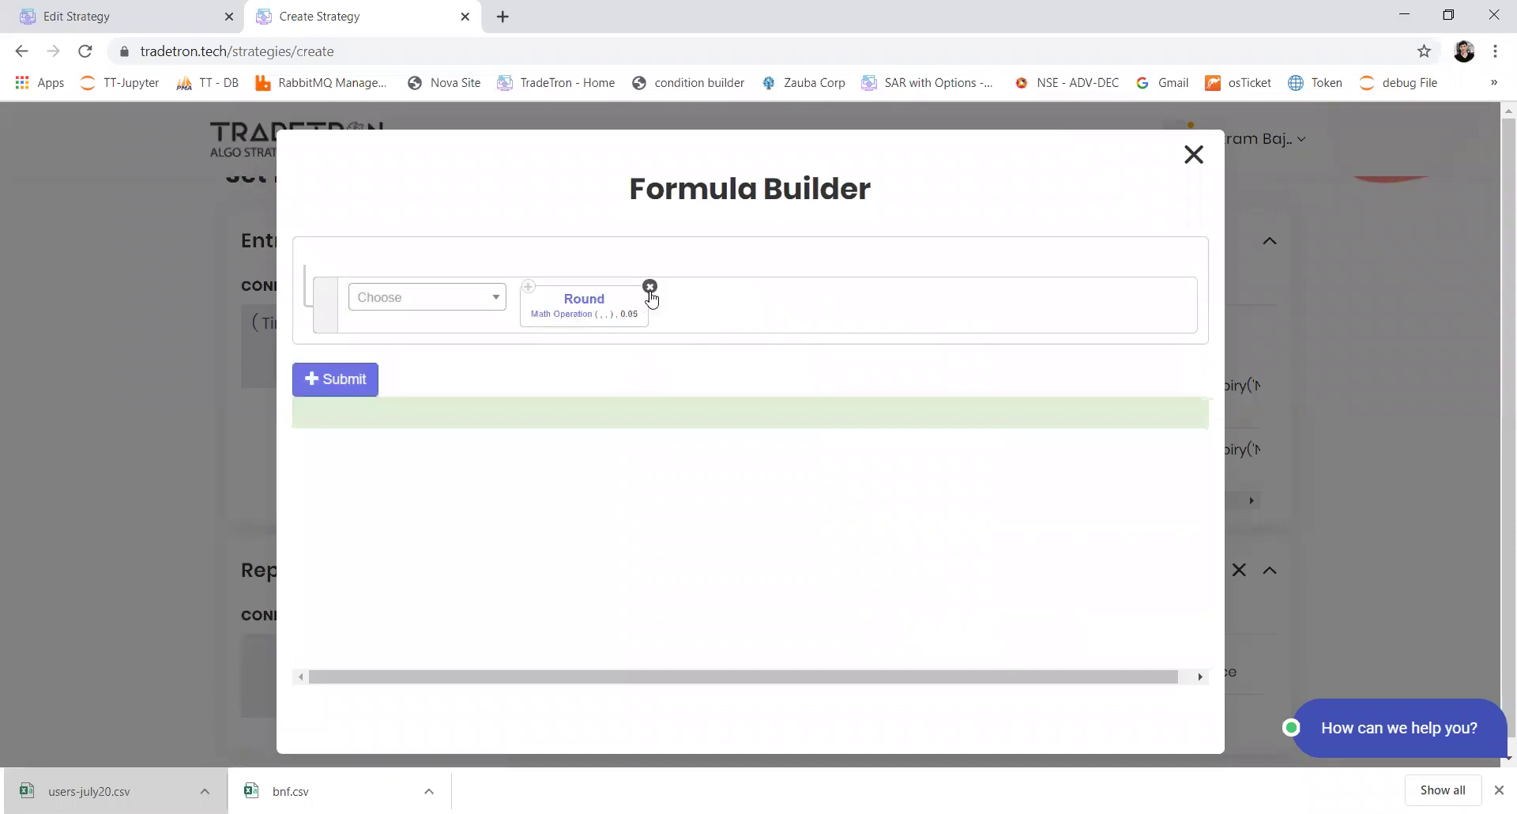
Set the operator of the Math Operation nested in Round to multiplication (*).
click(559, 320)
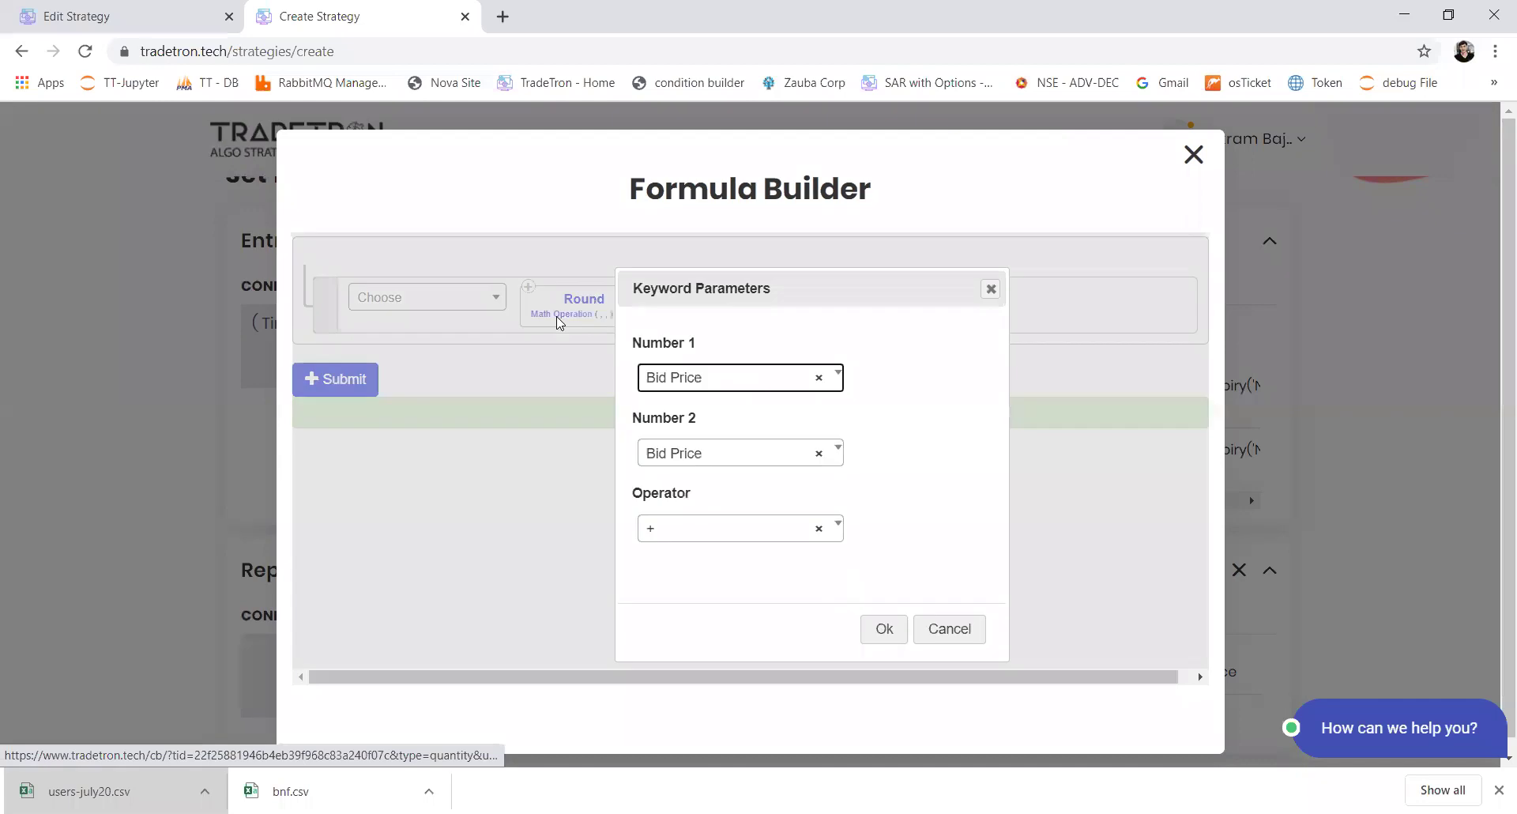
click(742, 536)
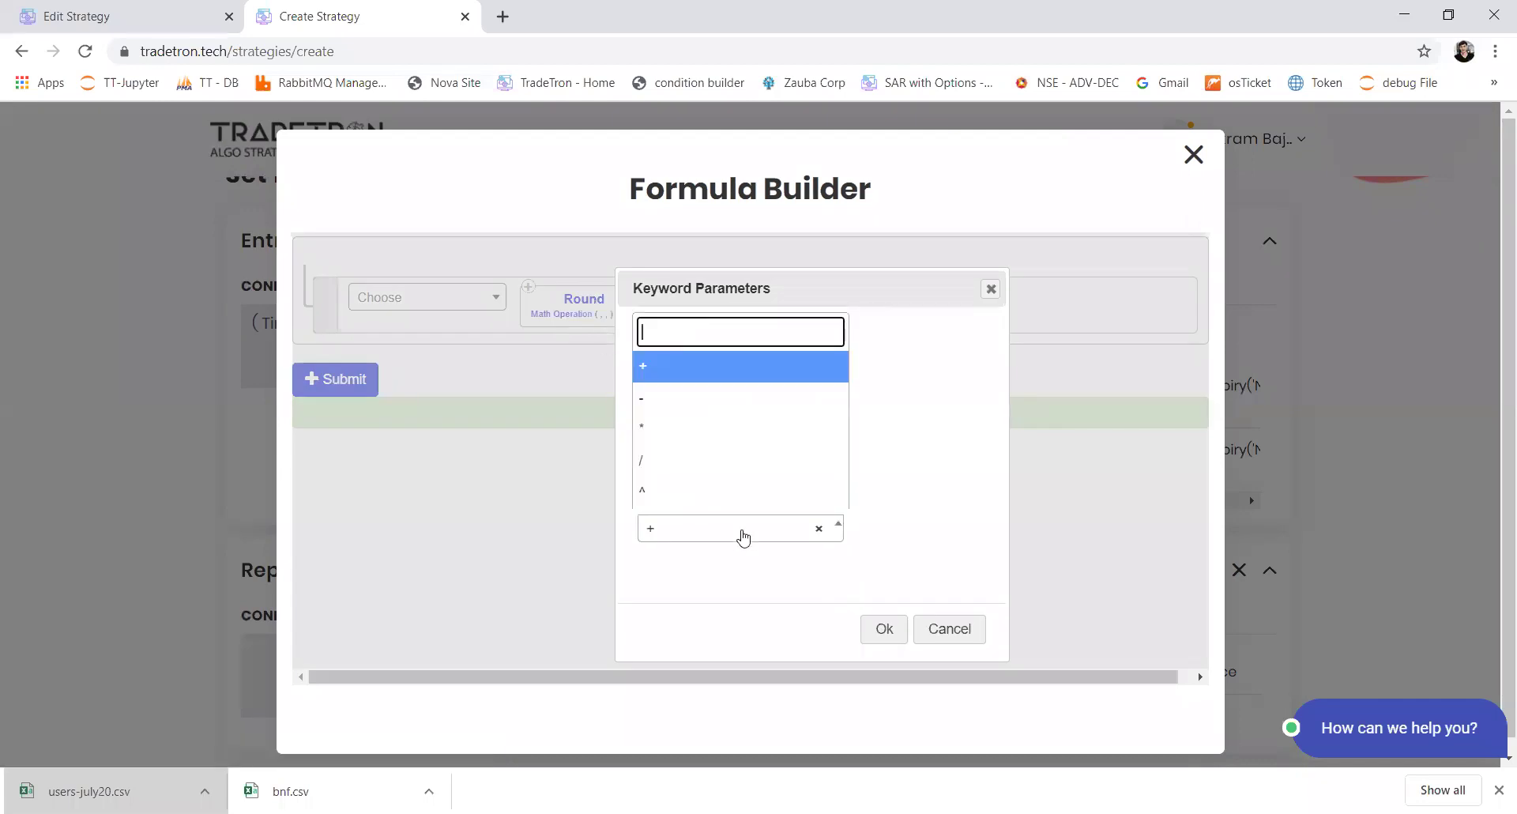
text(*)
key(Return)
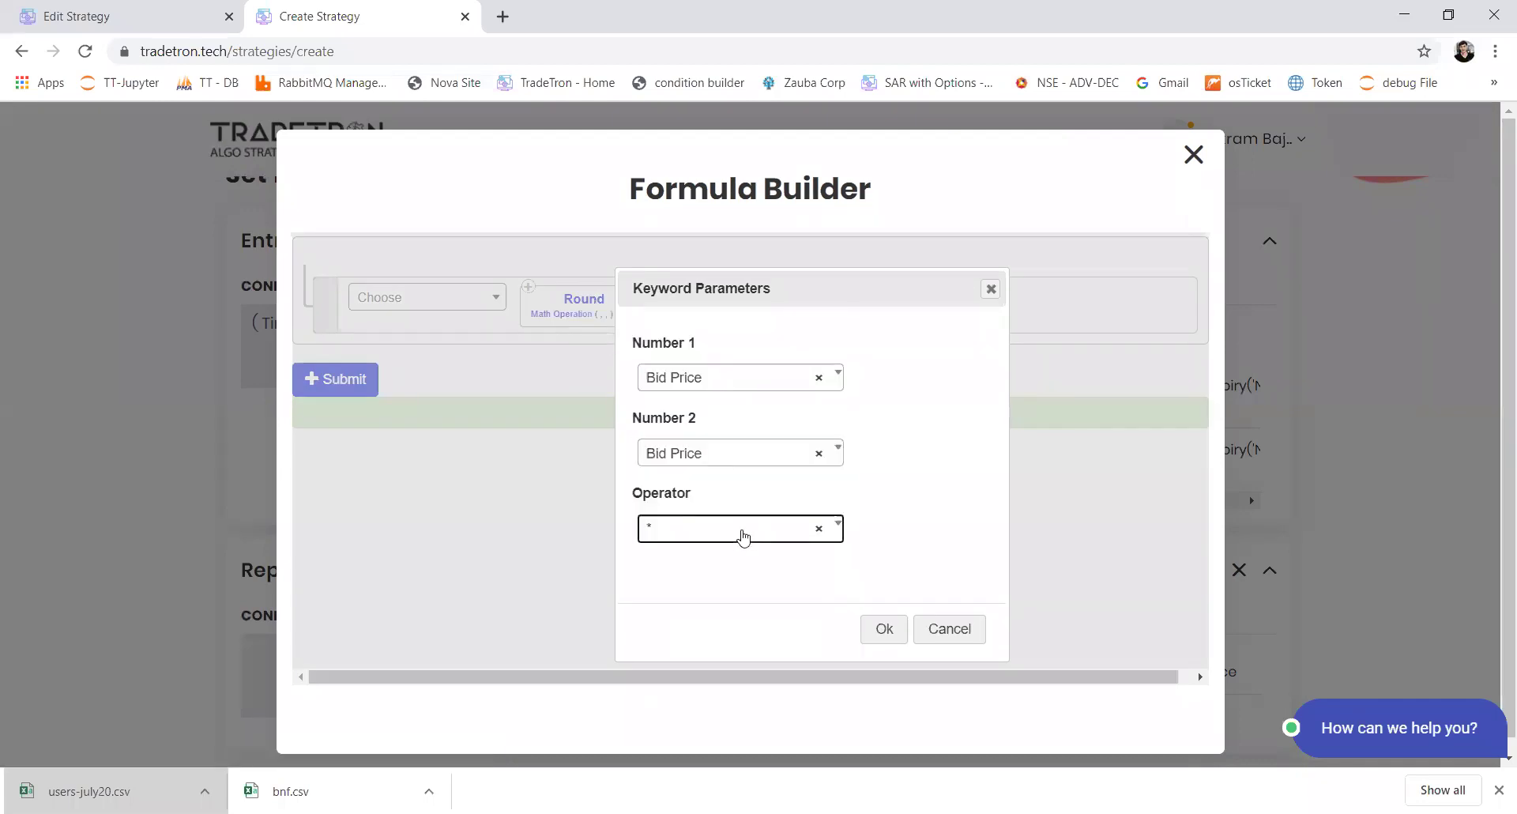
Set the Math Operation's Number 1 to Traded Instrument and Number 2 to Number, and accept the parameters.
click(743, 387)
text(trade)
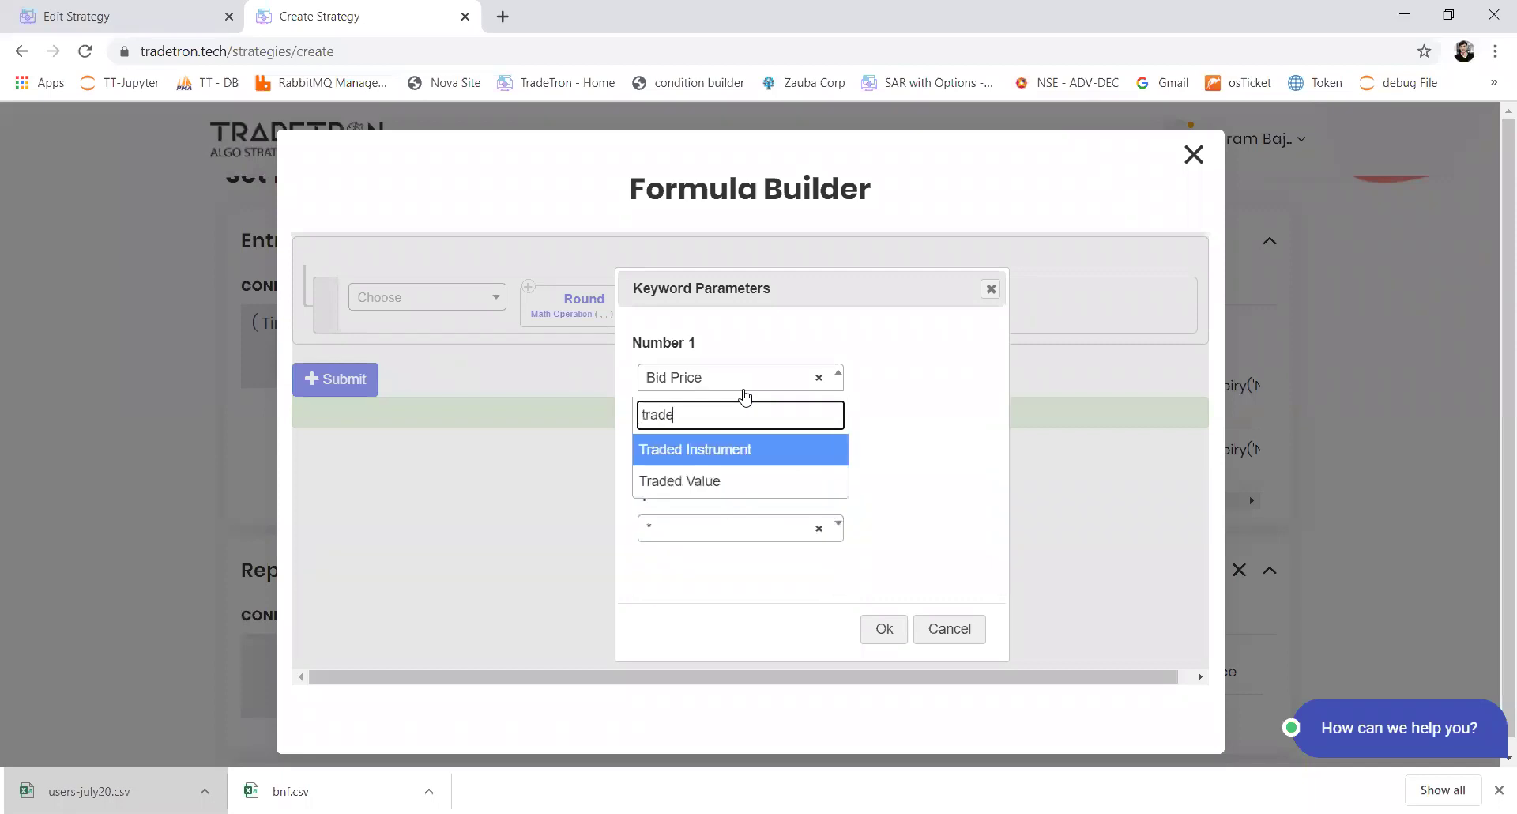
key(Return)
key(Tab)
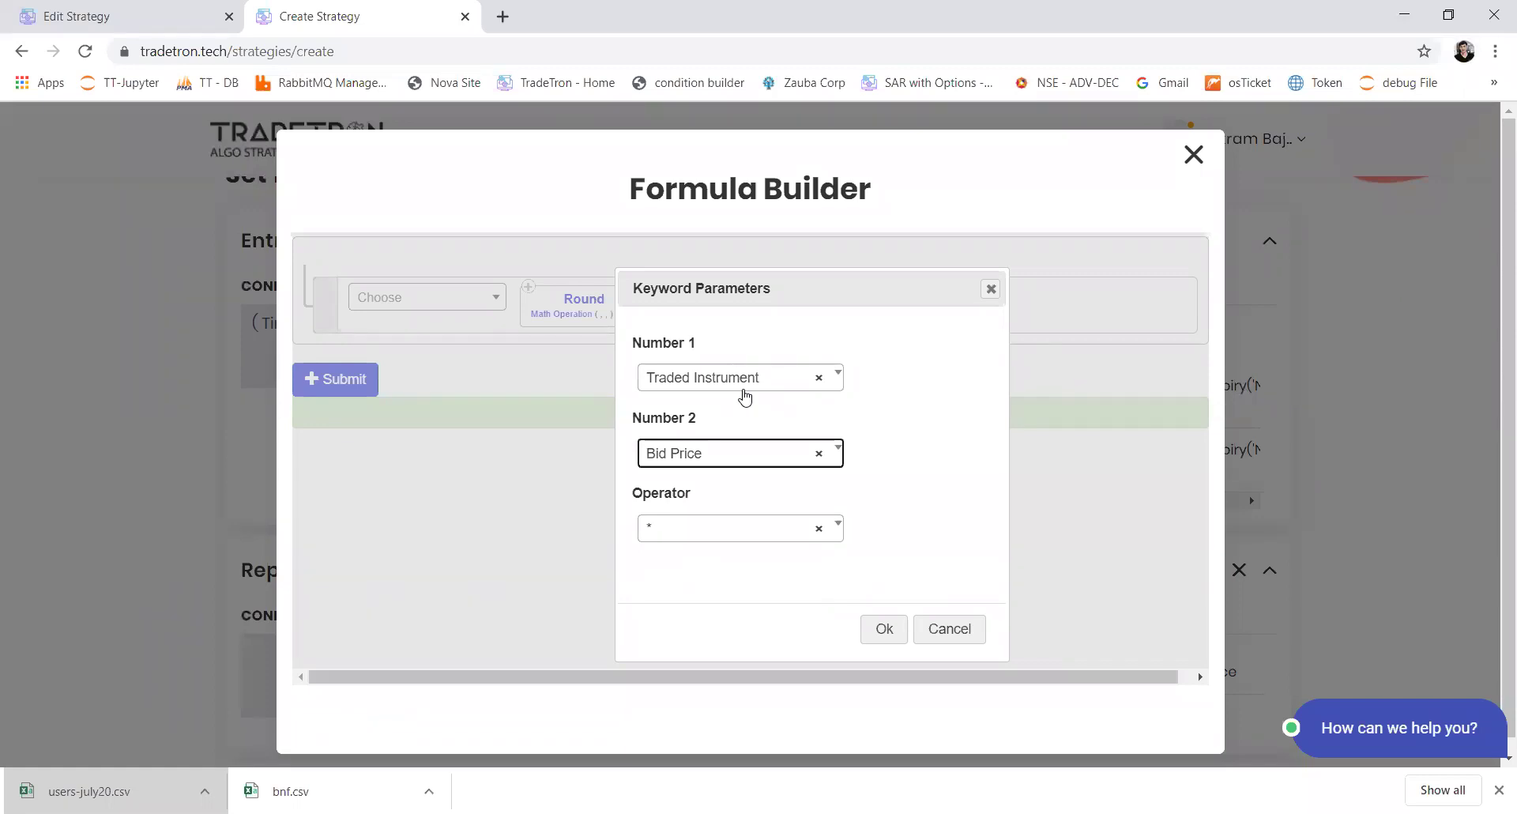
key(Down)
text(num)
key(Return)
key(Tab)
key(Tab)
key(Return)
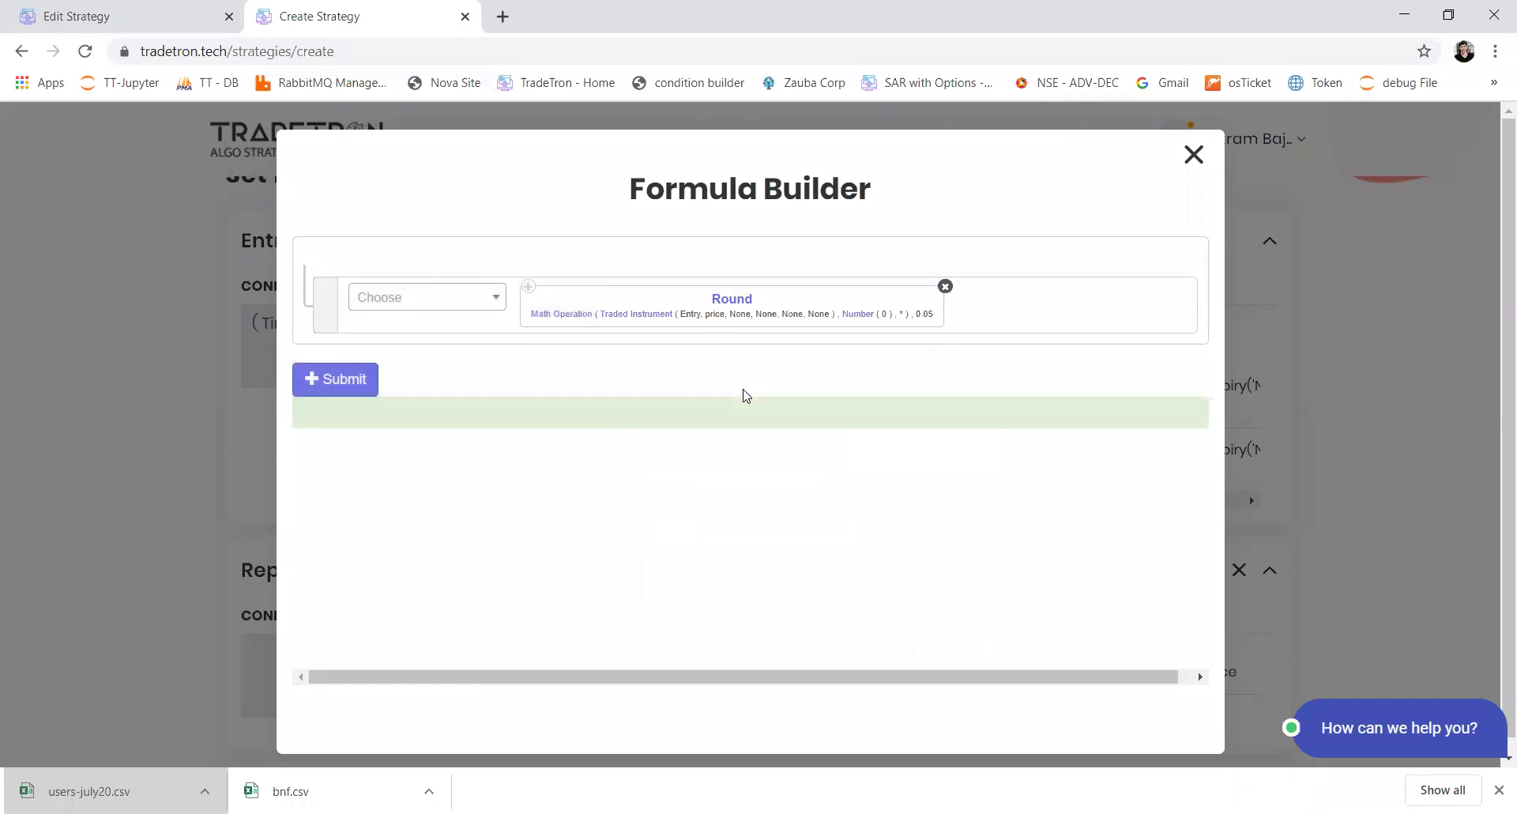
Set the nested Traded Instrument's underlying to NIFTY 50 and its set, condition and leg numbers to 1.
click(637, 318)
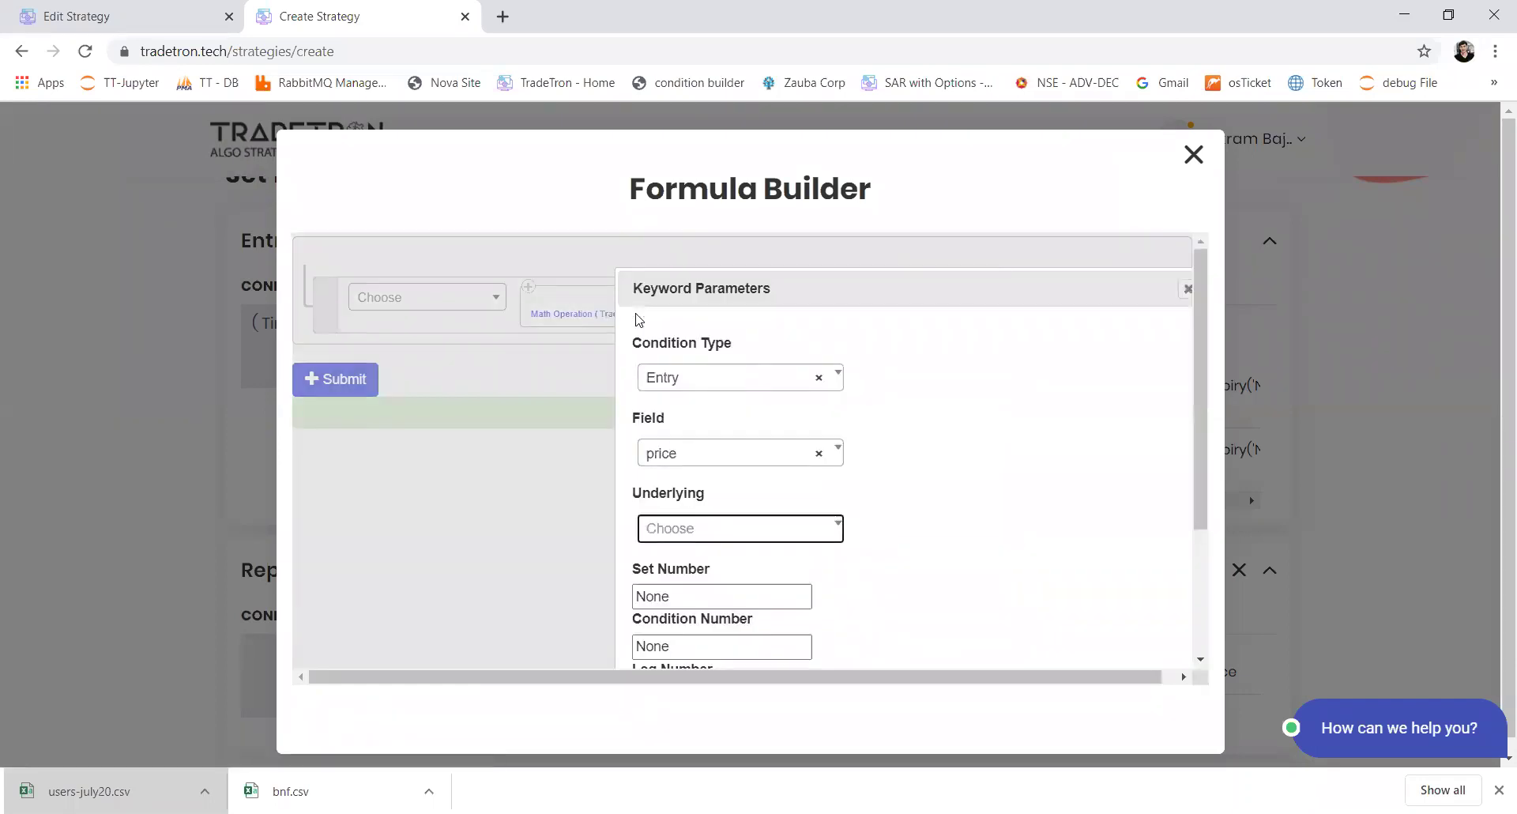
key(Down)
text(nifty)
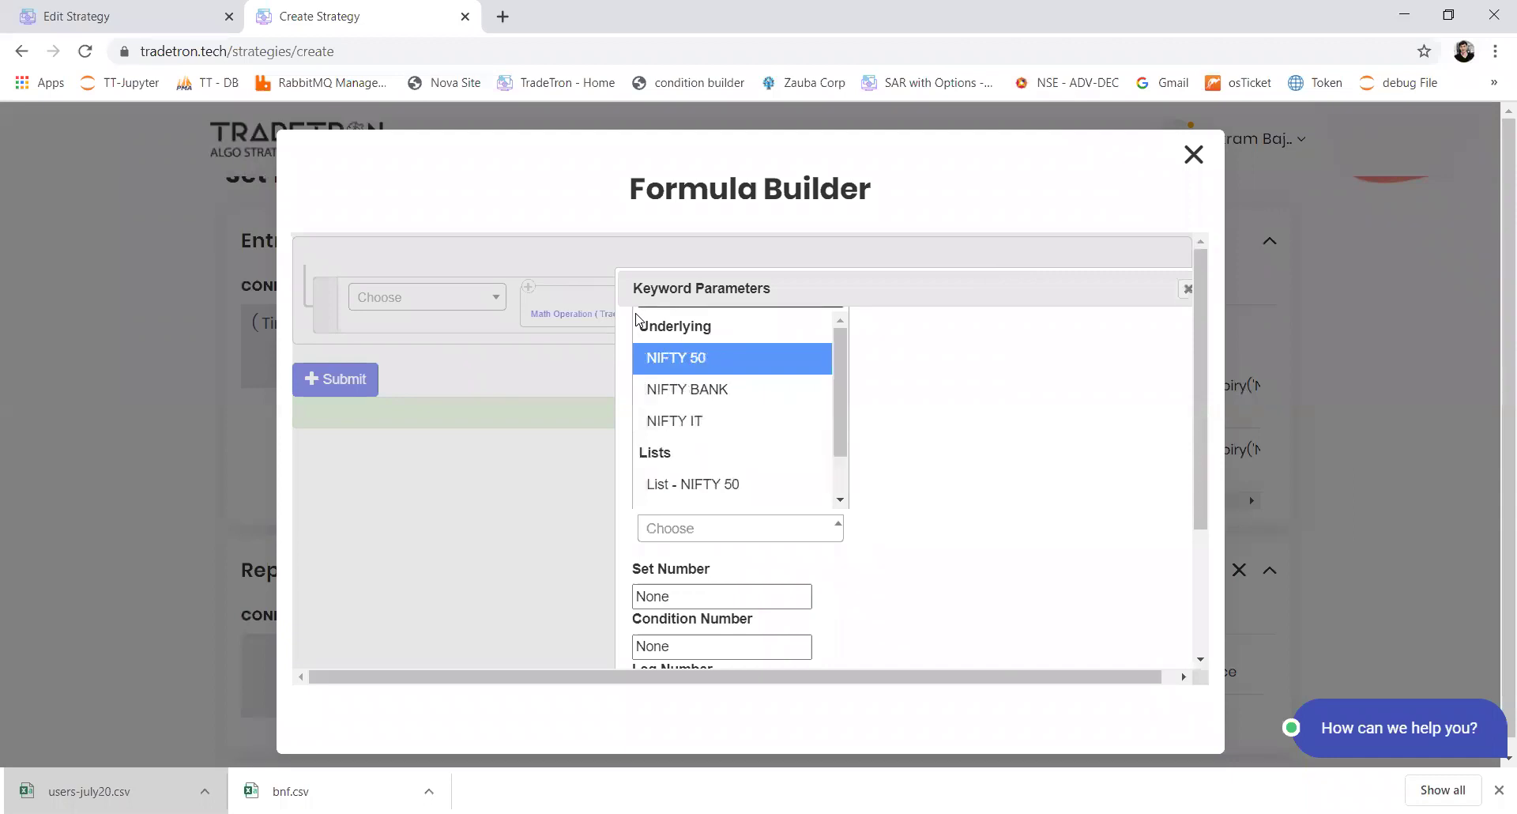
key(Return)
key(Tab)
text(1)
key(Tab)
text(1)
key(Tab)
text(1)
key(Tab)
key(Return)
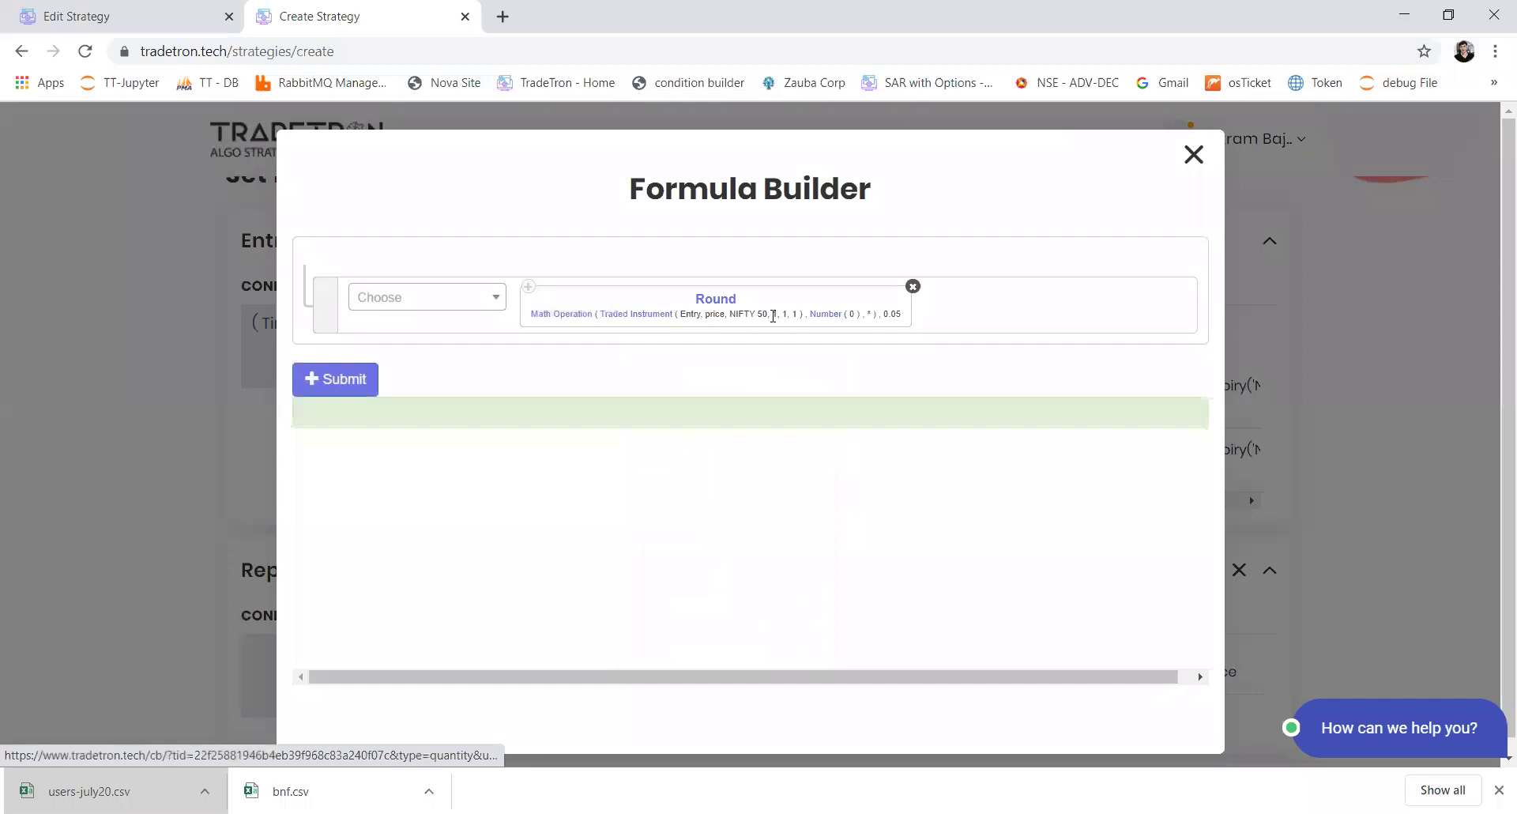
Set the nested Number value in the rounded stop-loss formula to 1.5.
click(823, 316)
double_click(638, 368)
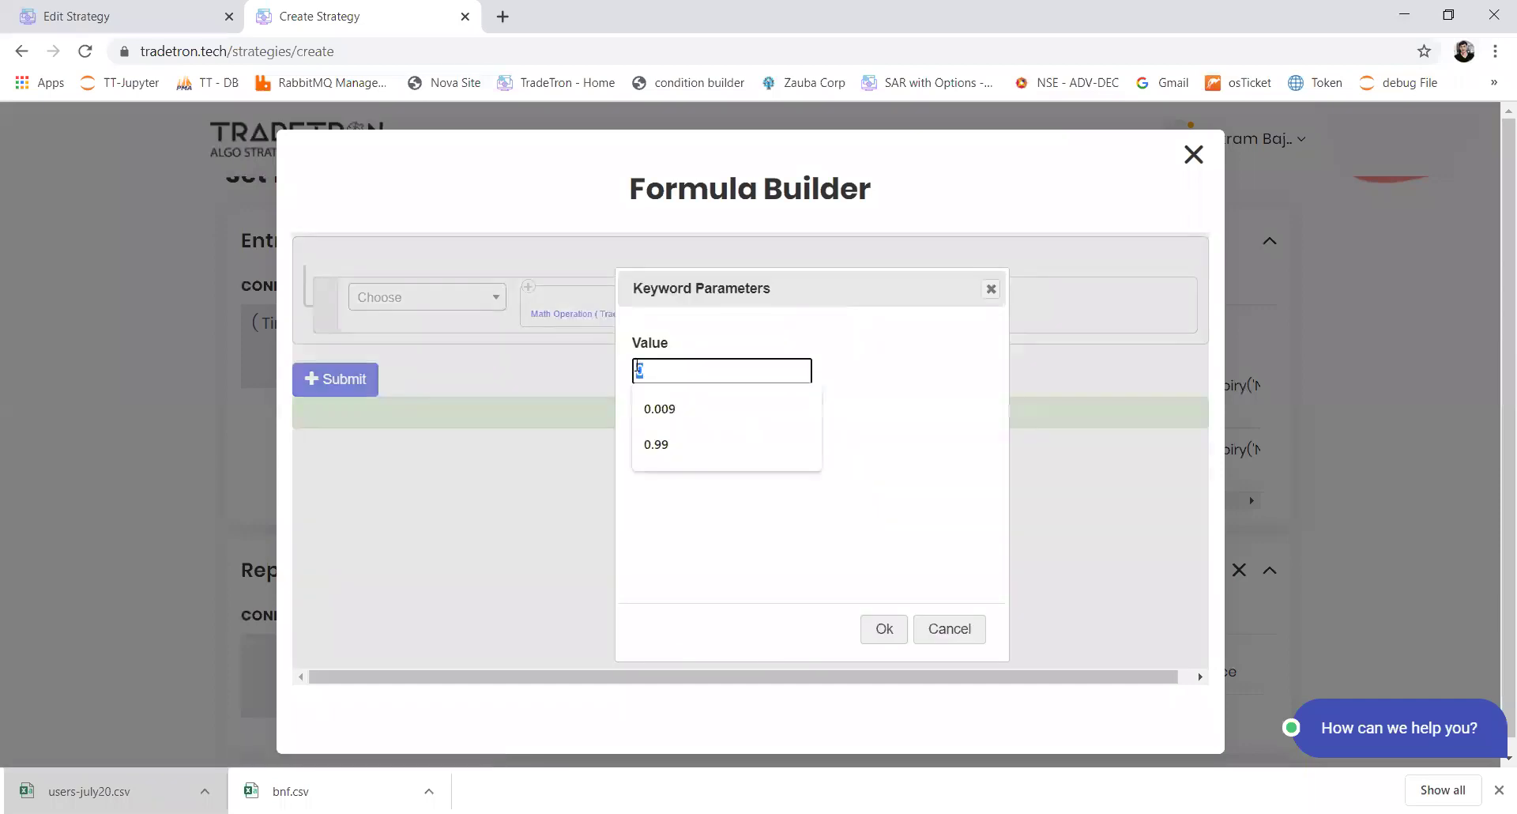
text(1.5)
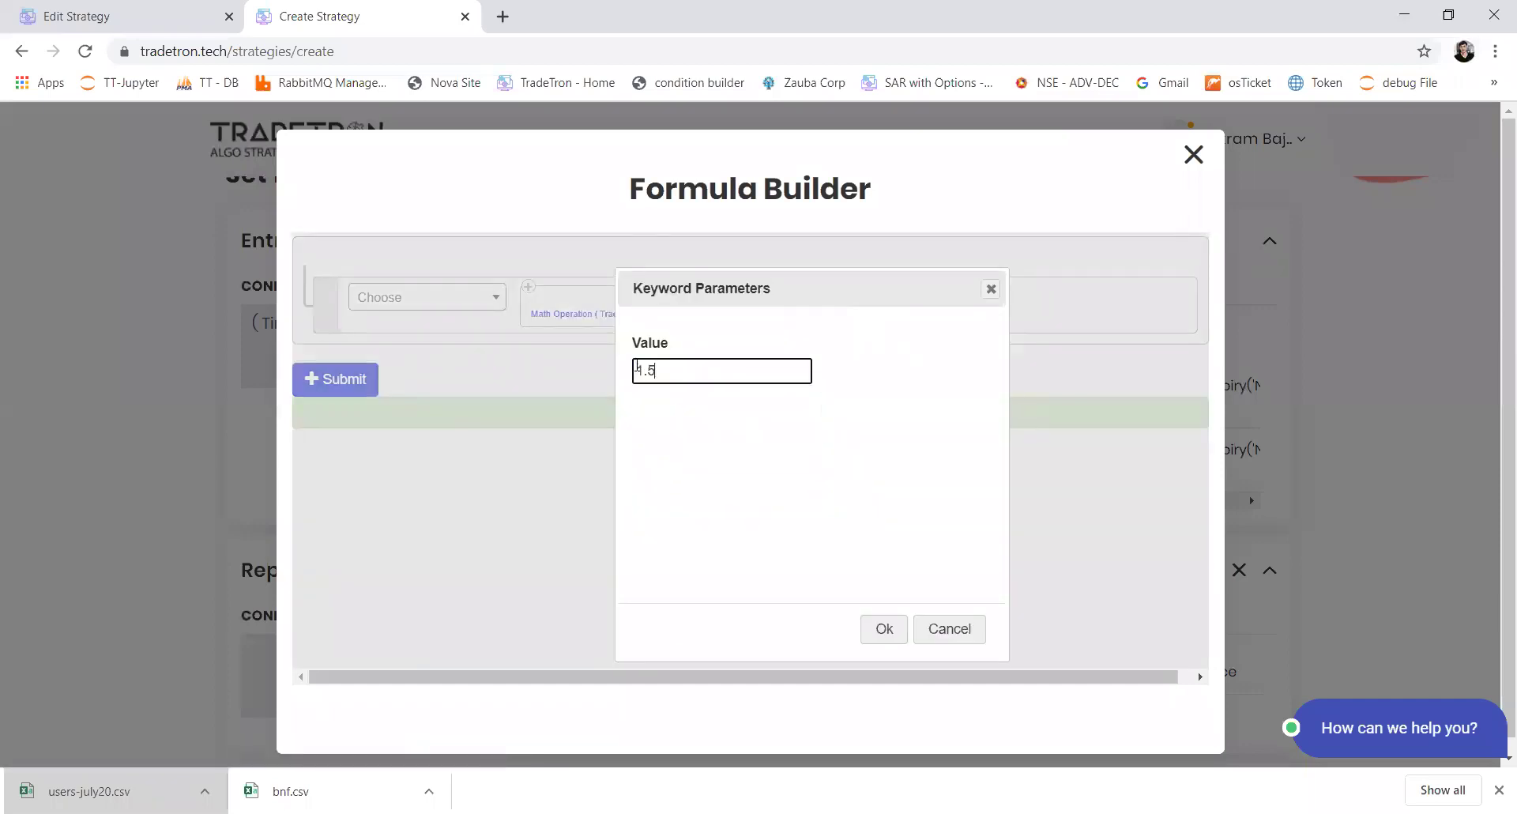
click(880, 623)
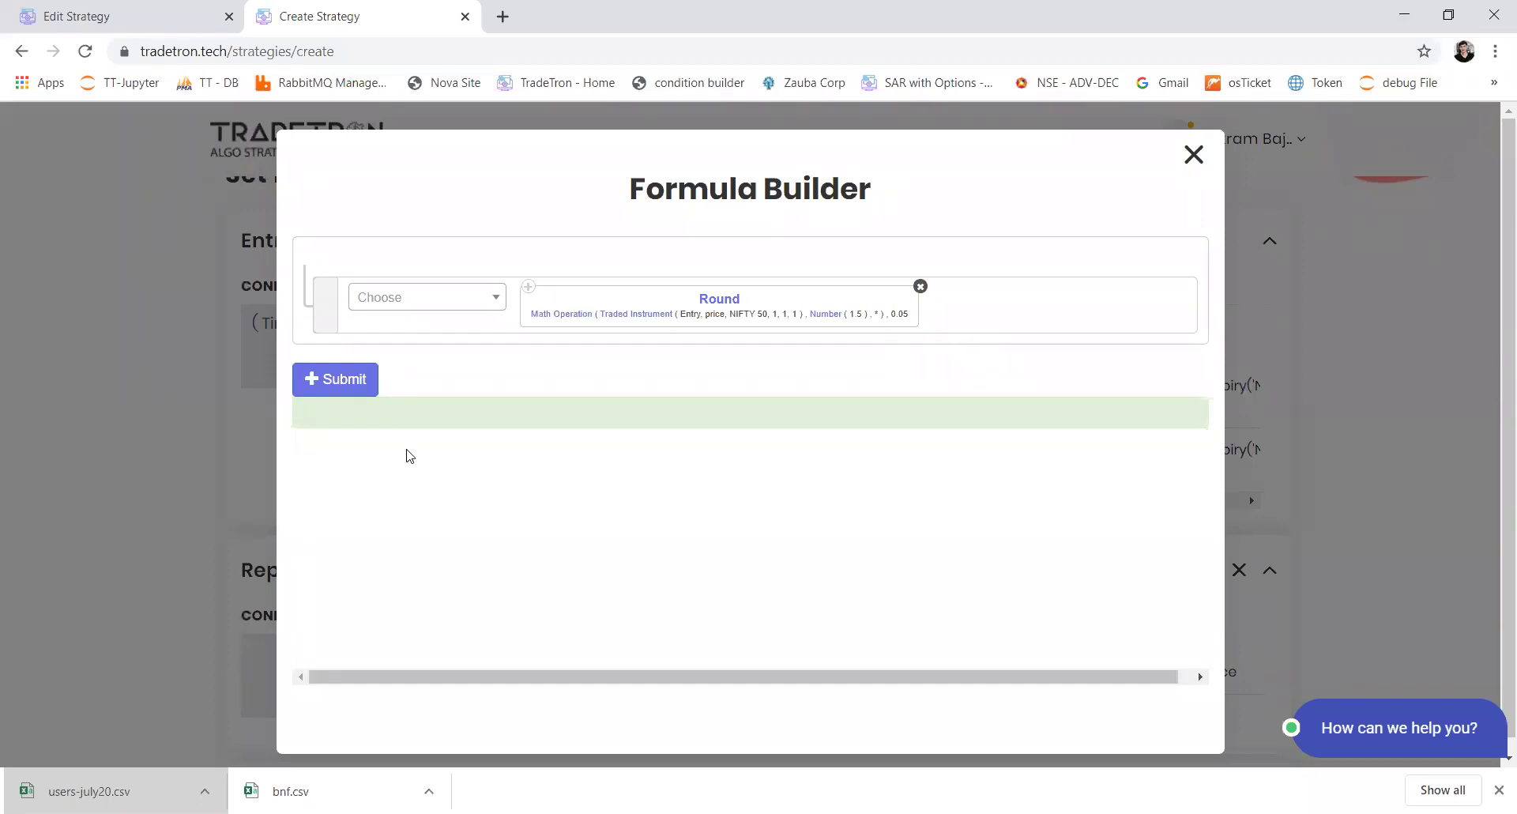
Submit the rounded stop-loss formula and add the buy call position to Repair Once.
click(336, 391)
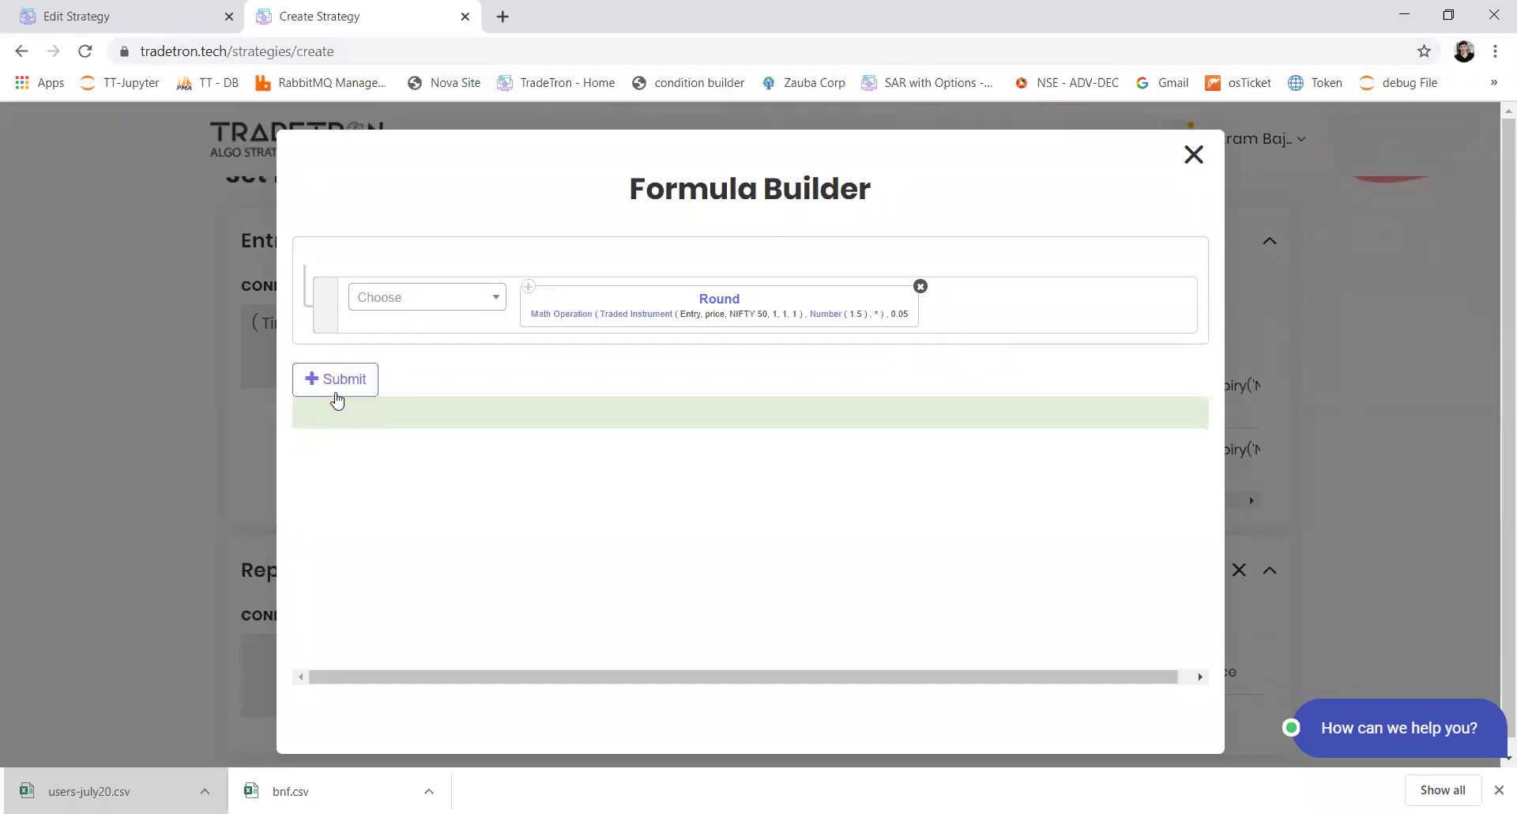
click(336, 380)
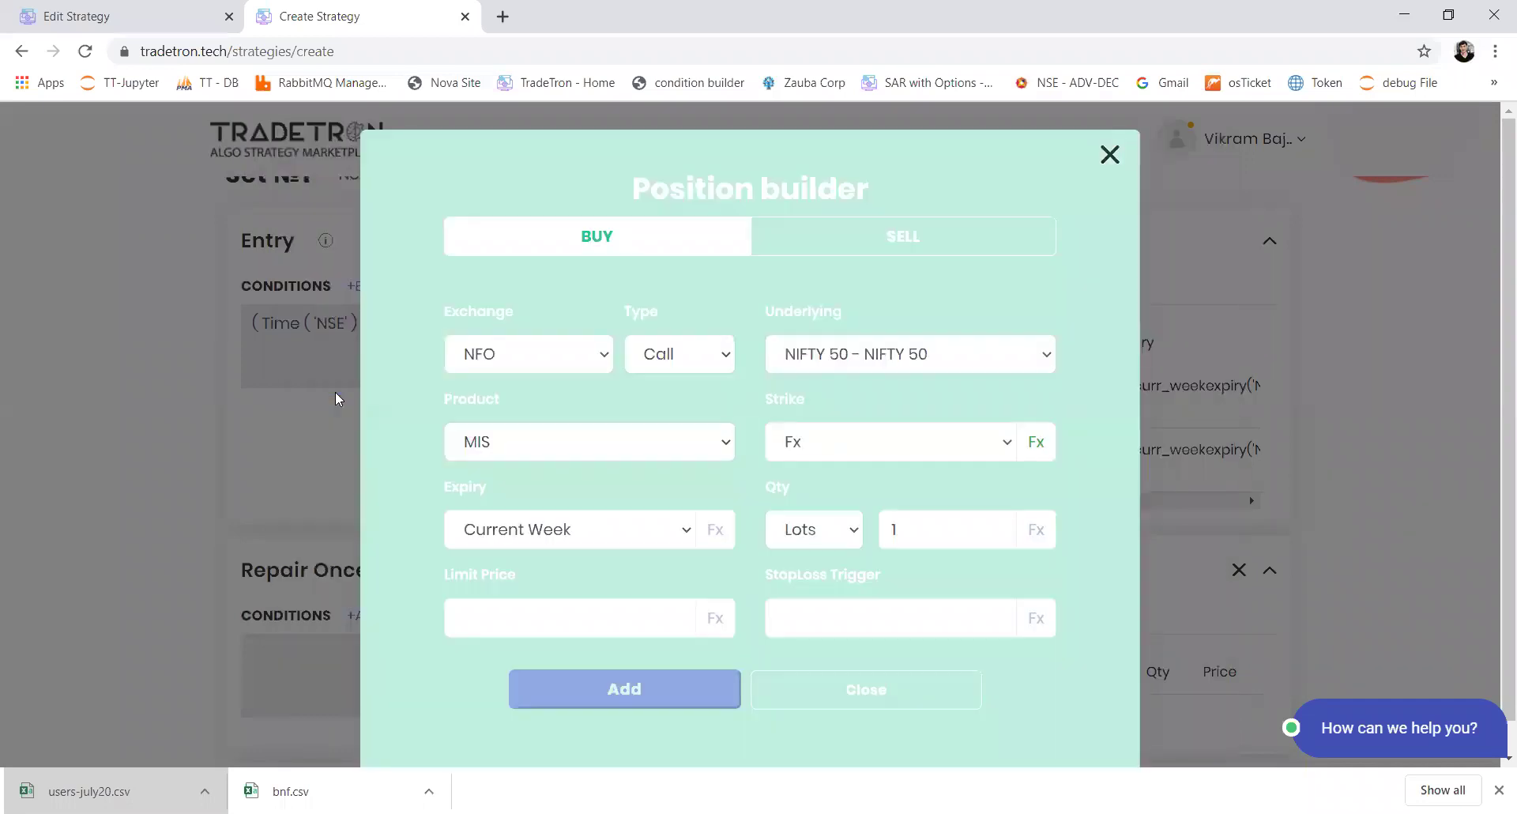
click(613, 694)
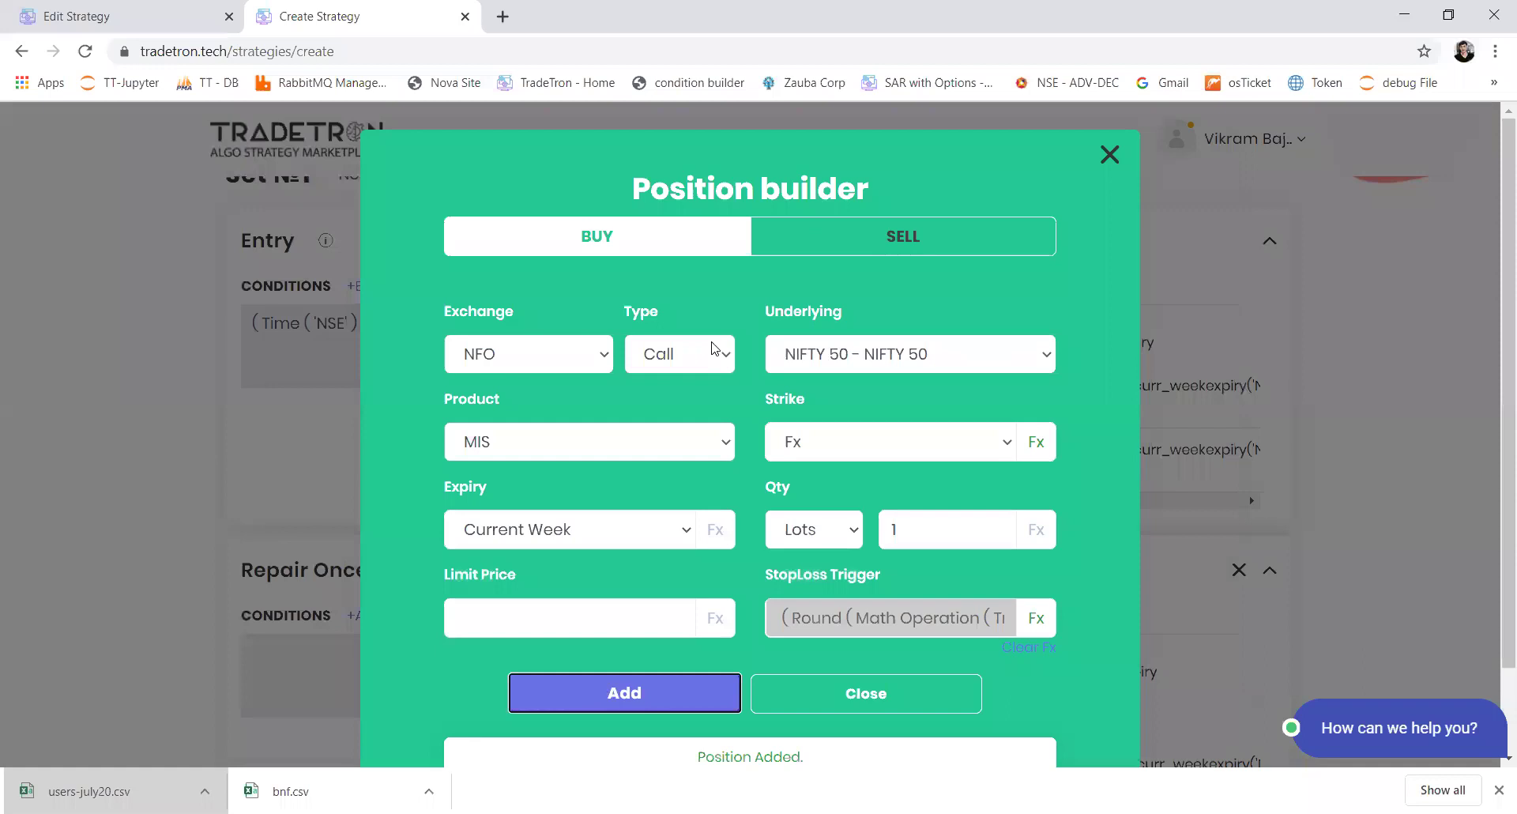
Change the repair position's type to Put and select NIFTY 50 as the underlying.
click(695, 362)
click(673, 411)
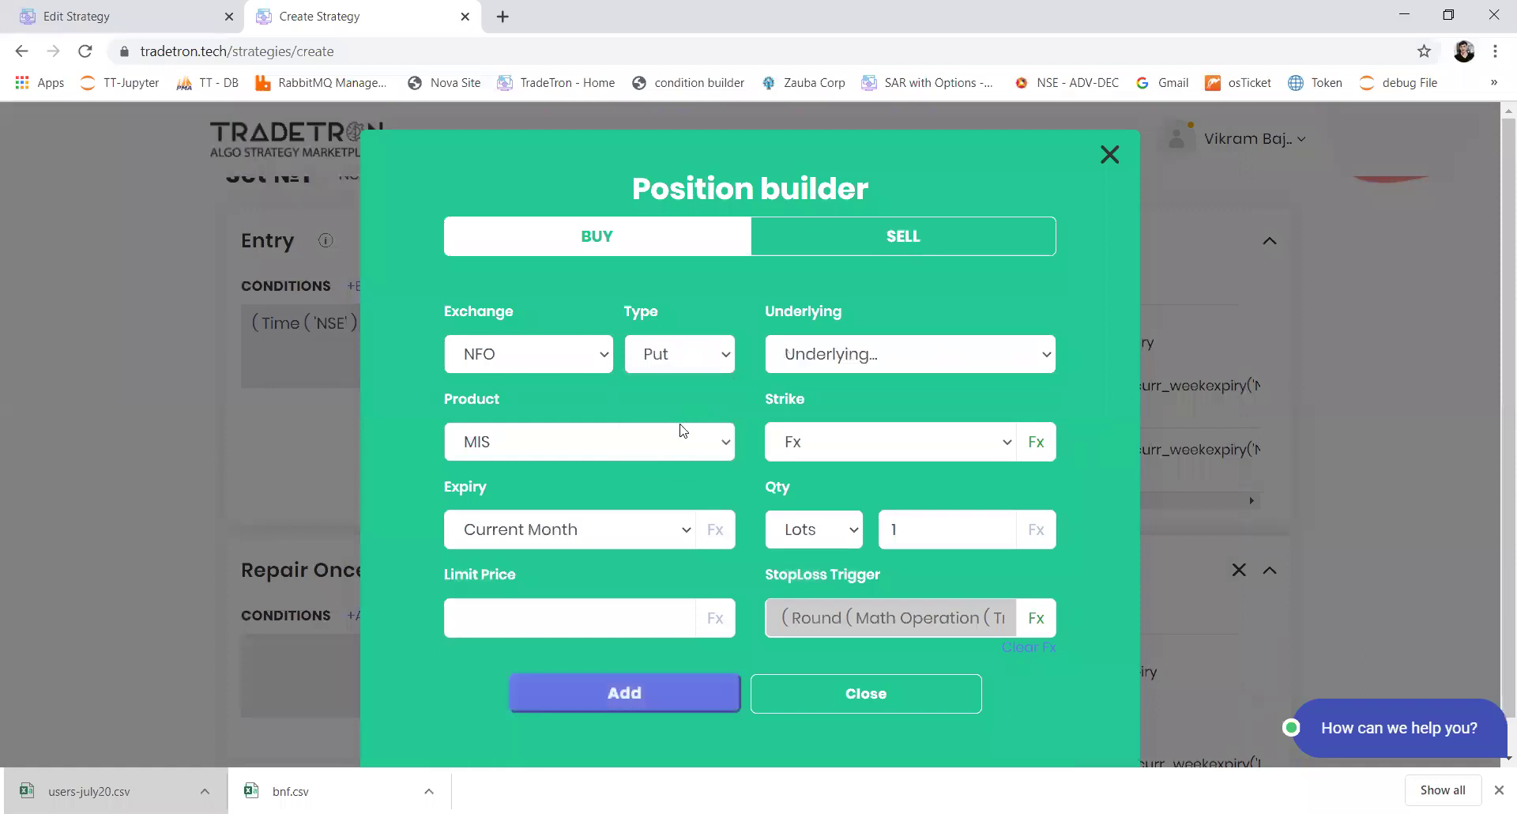
click(828, 348)
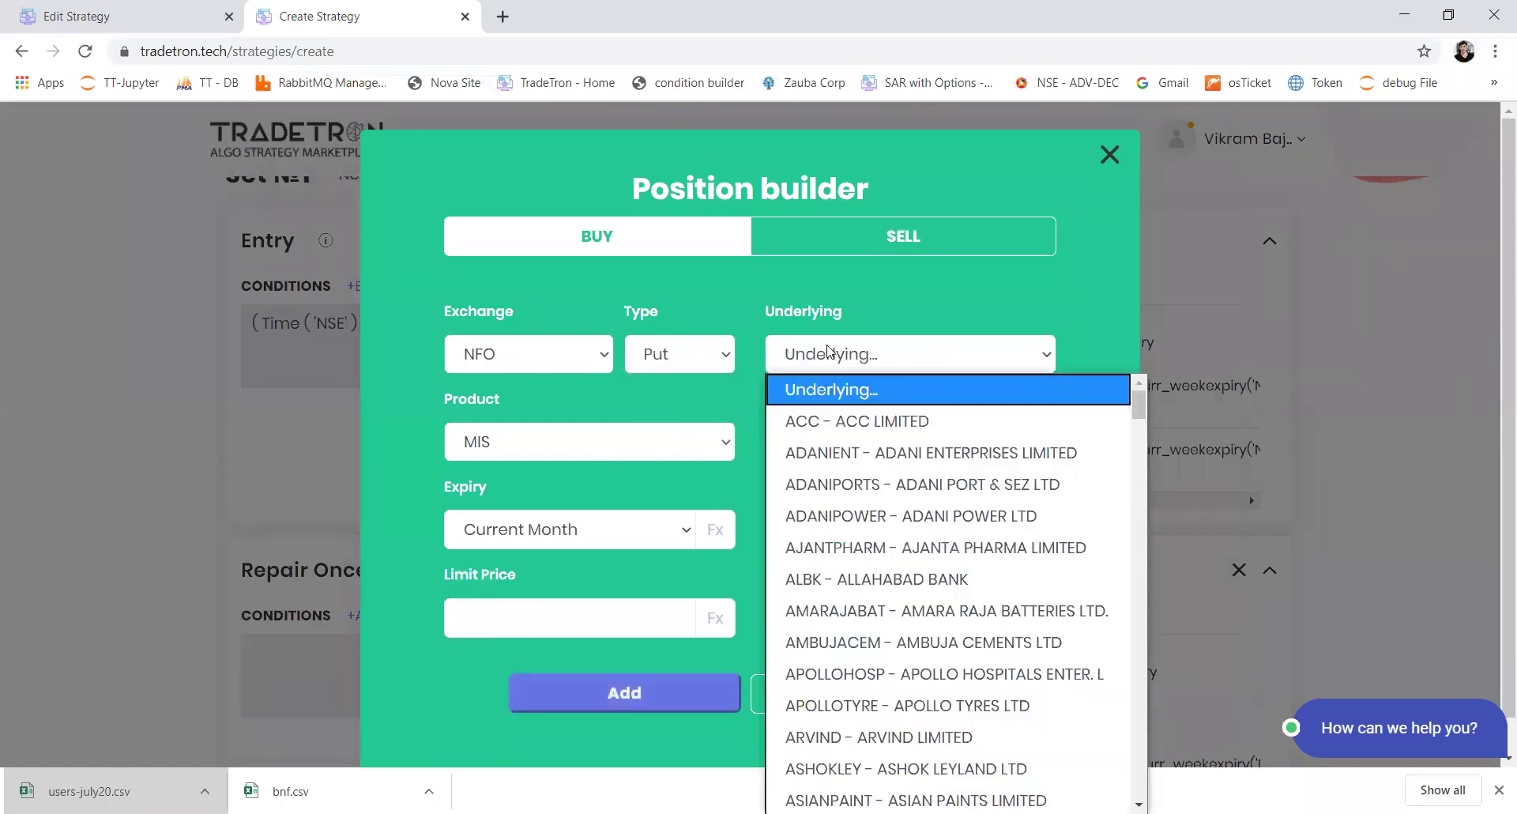
text(nifty)
key(Return)
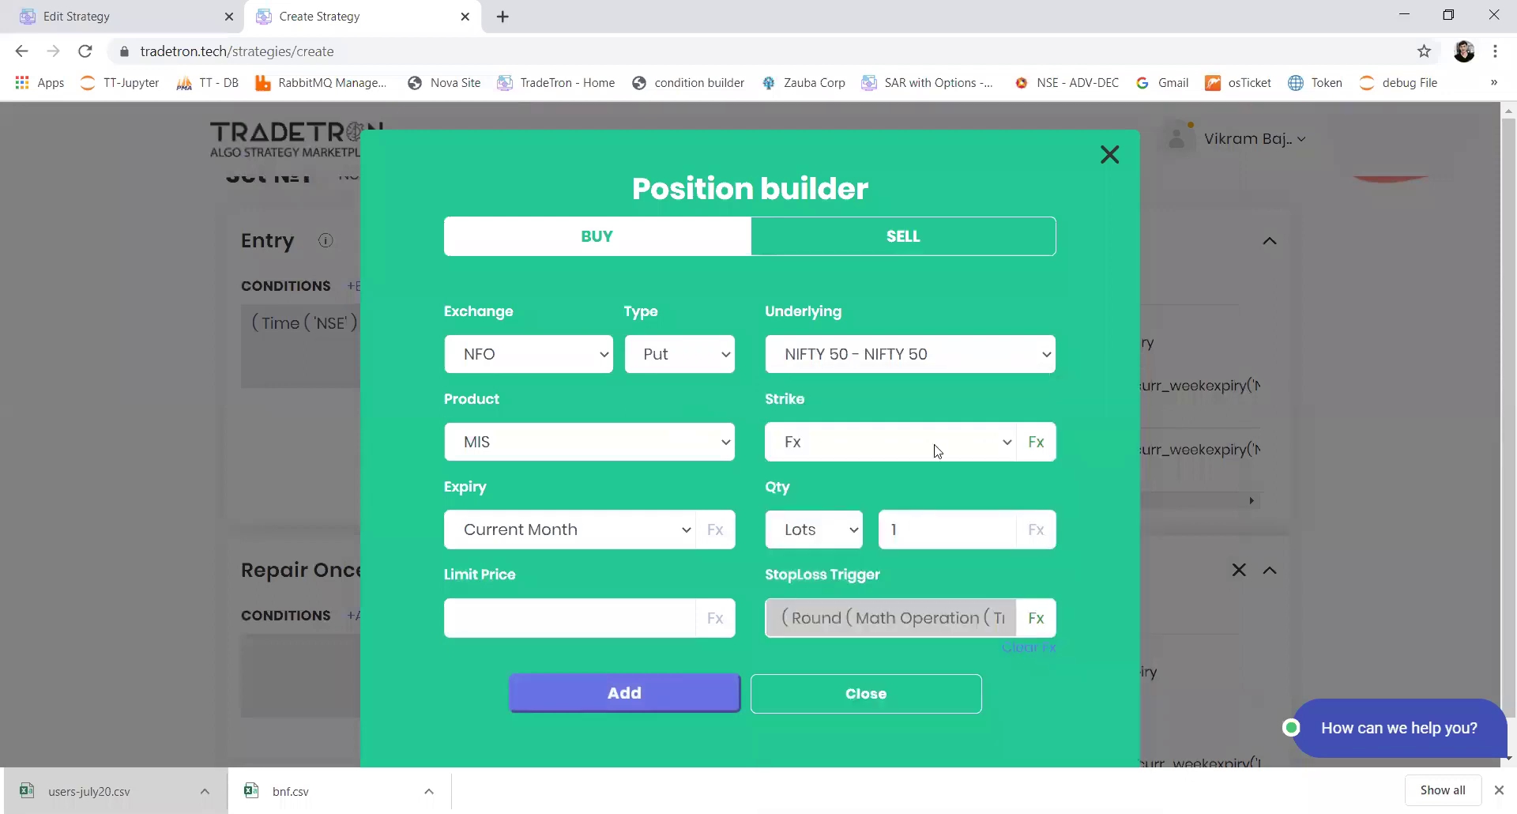
Set the leg number of the Traded Instrument in the put's StopLoss Trigger formula to 2 and submit the formula.
click(1034, 614)
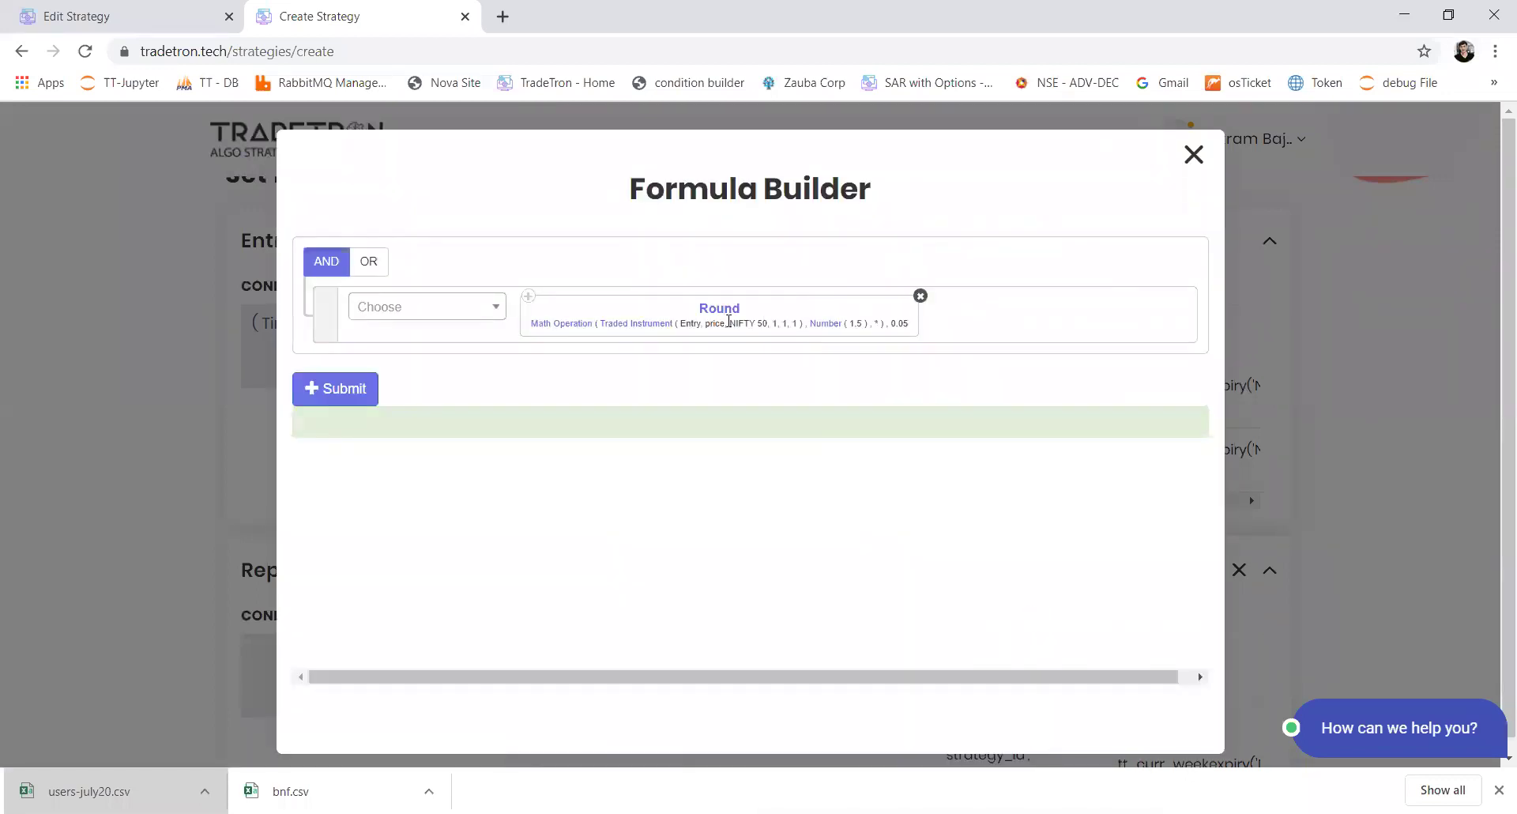
click(643, 324)
scroll(544, 582, down, 1)
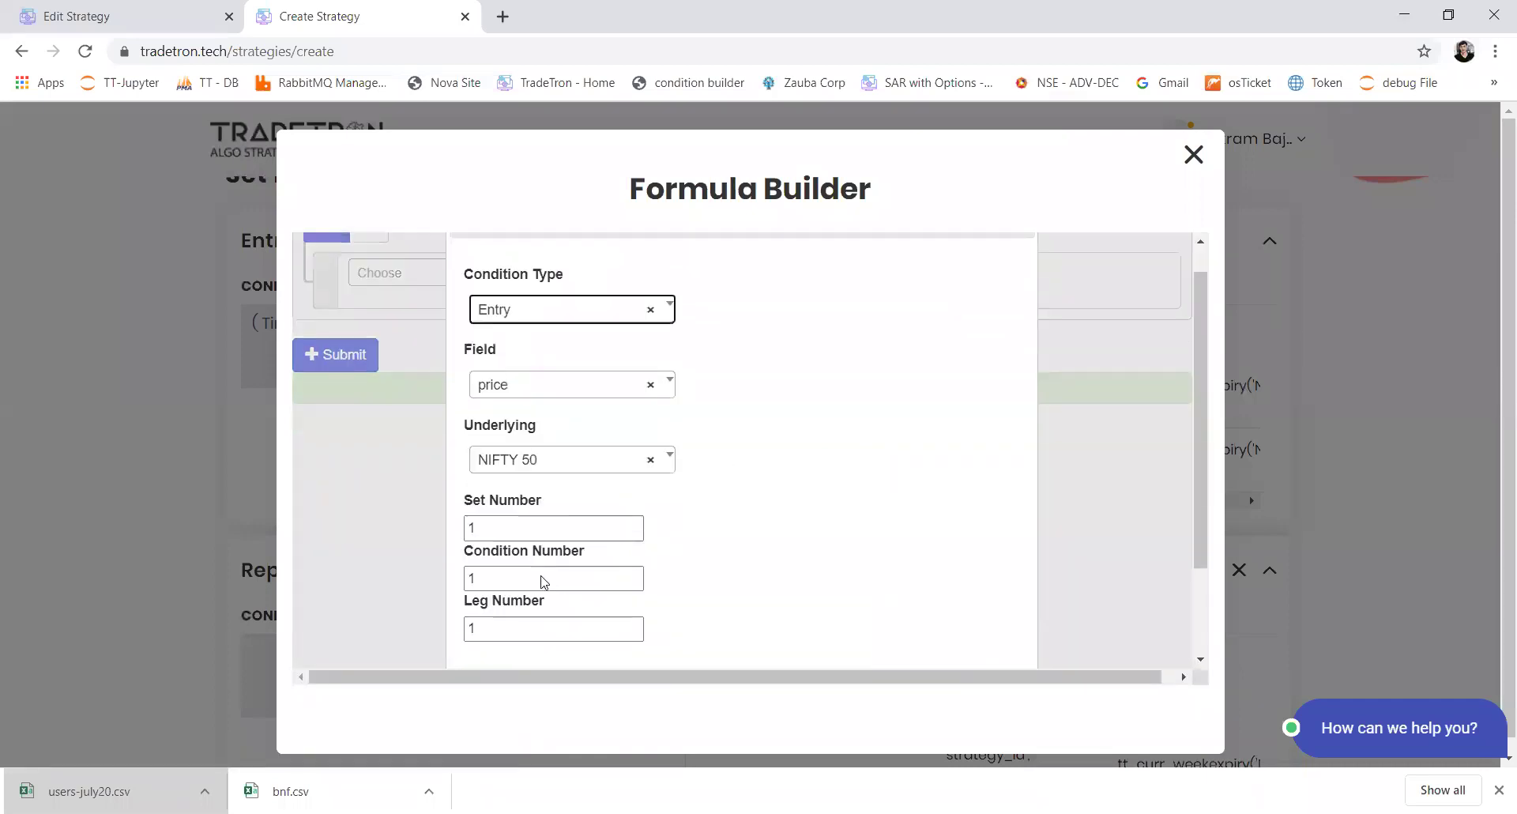
double_click(482, 615)
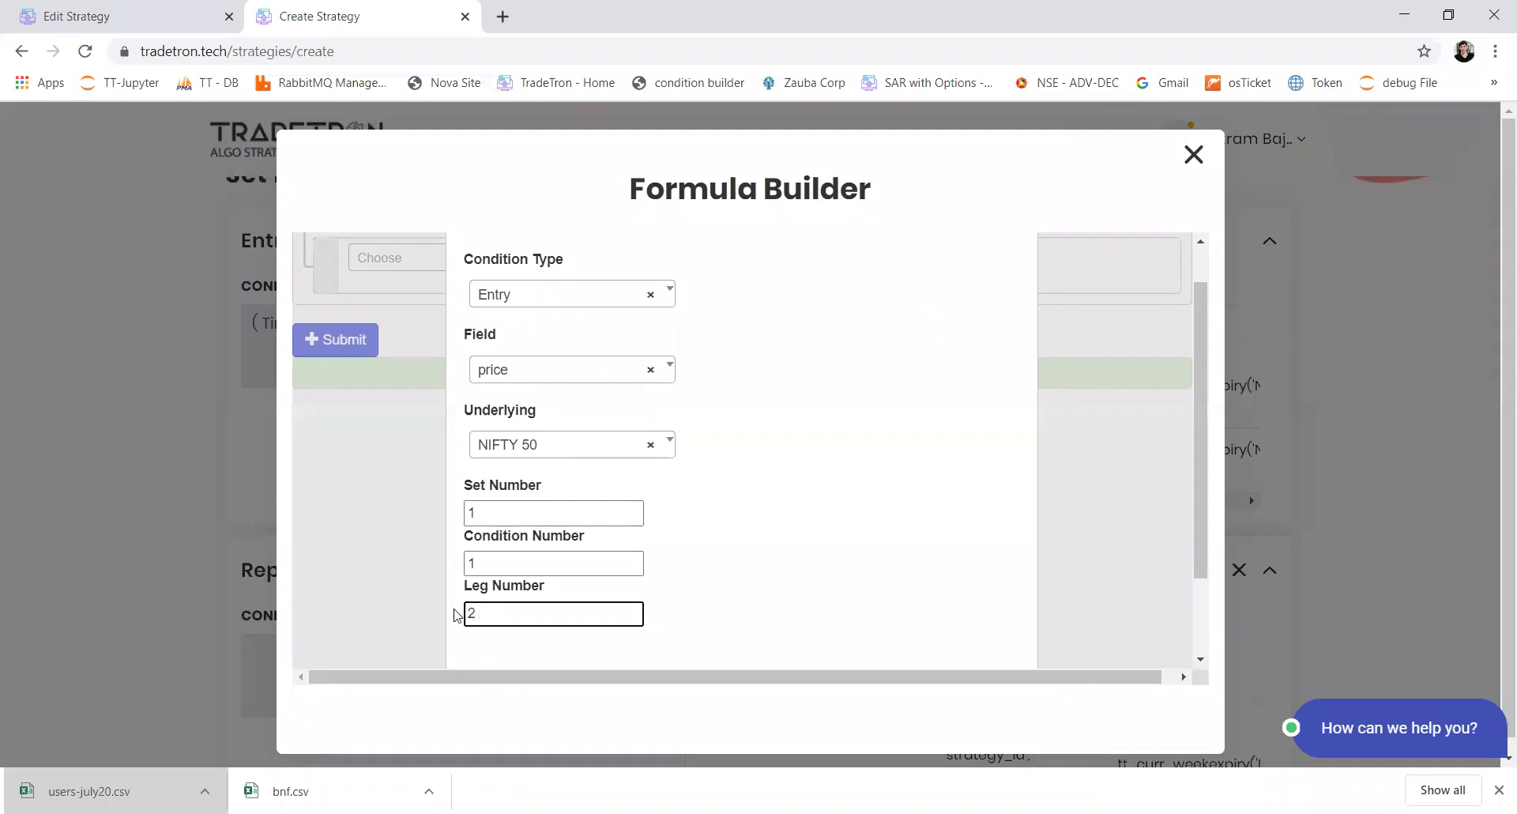
text(2)
scroll(786, 501, down, 3)
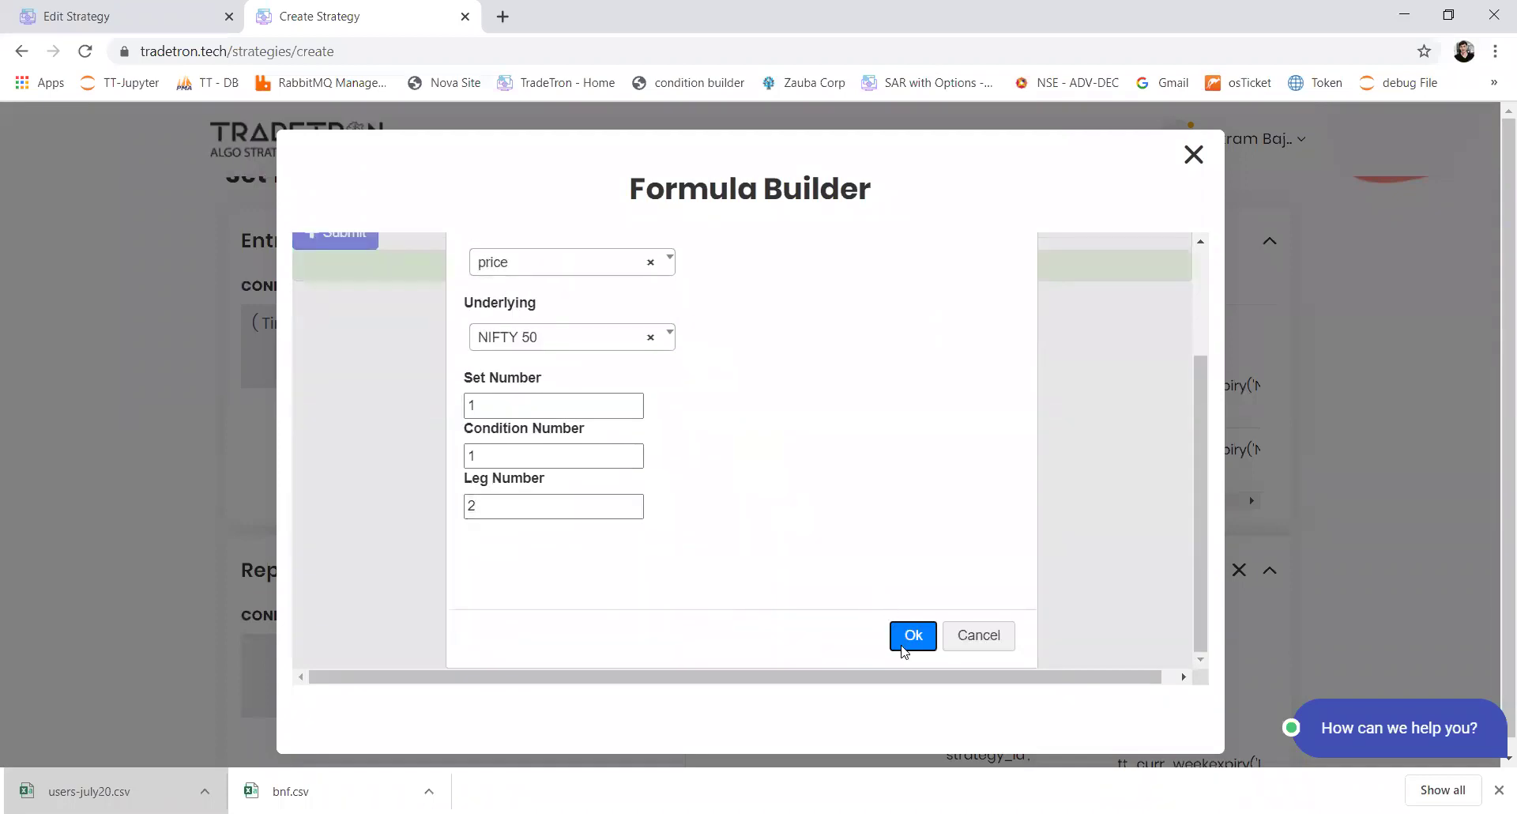
click(903, 637)
click(368, 394)
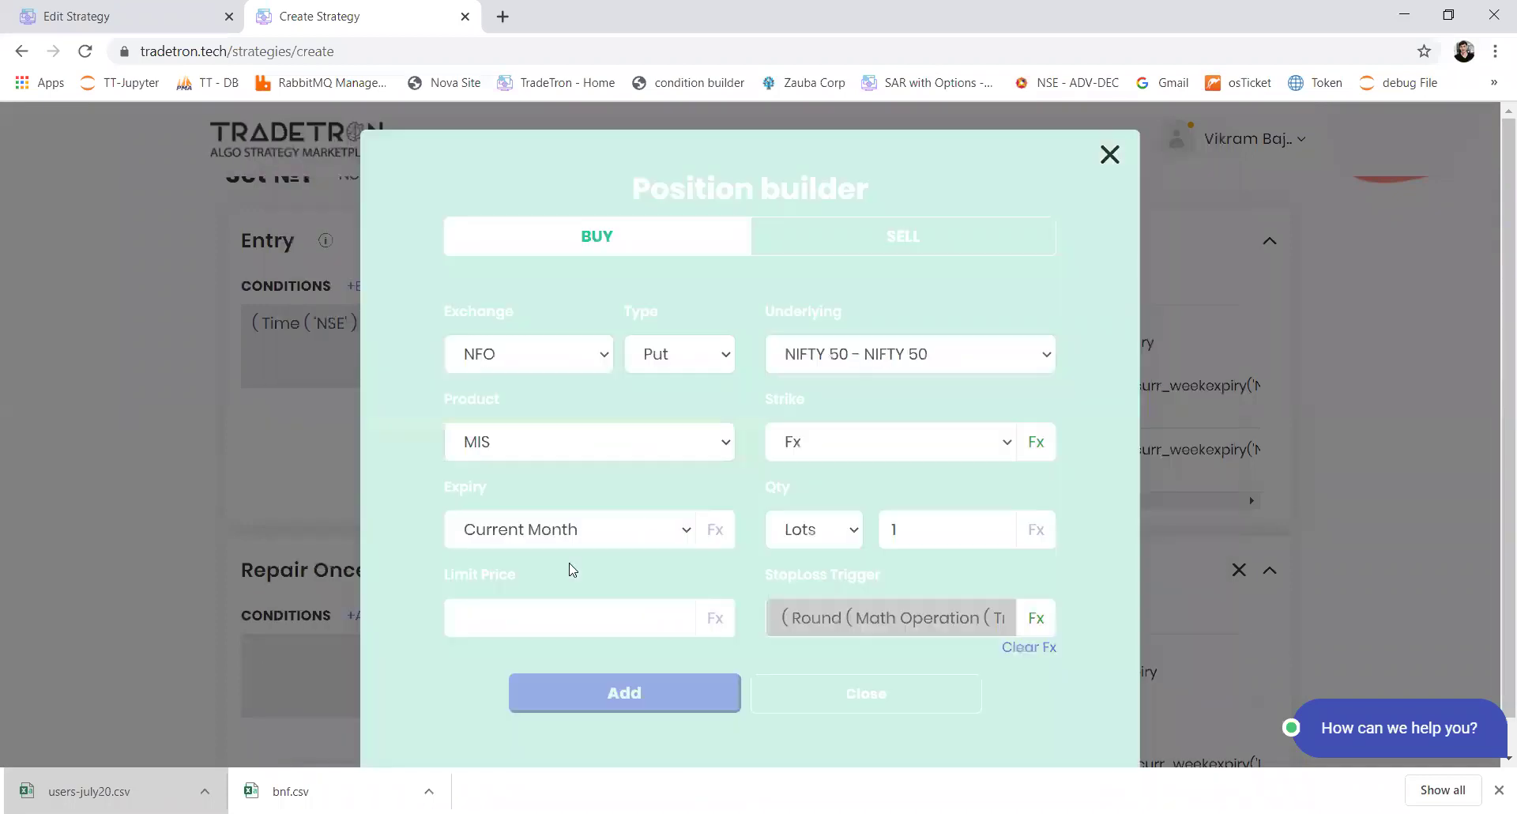
Add the buy put position to Repair Once and close the position builder.
click(566, 693)
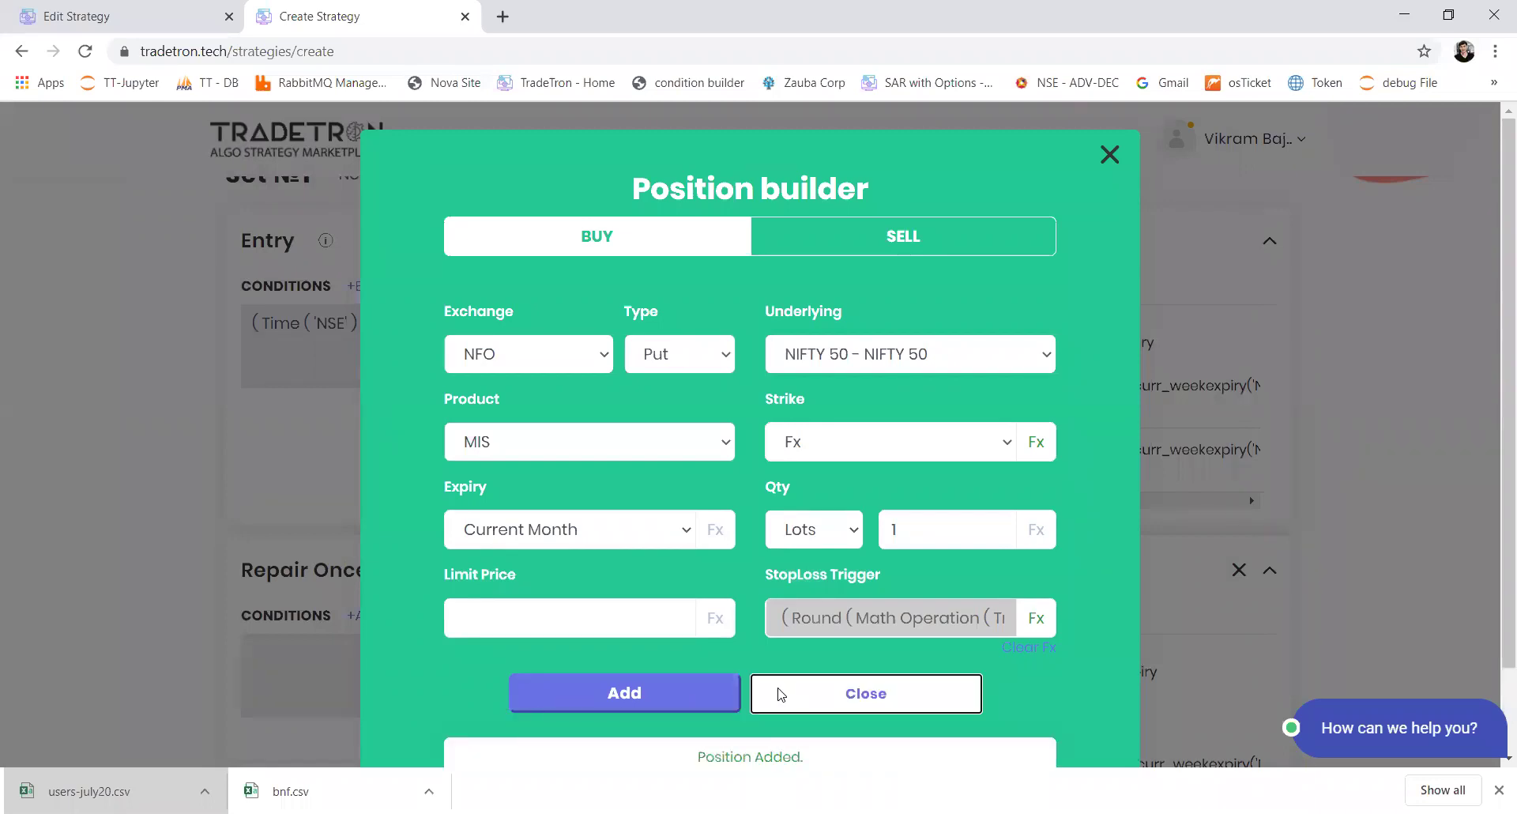
click(853, 695)
scroll(711, 653, down, 1)
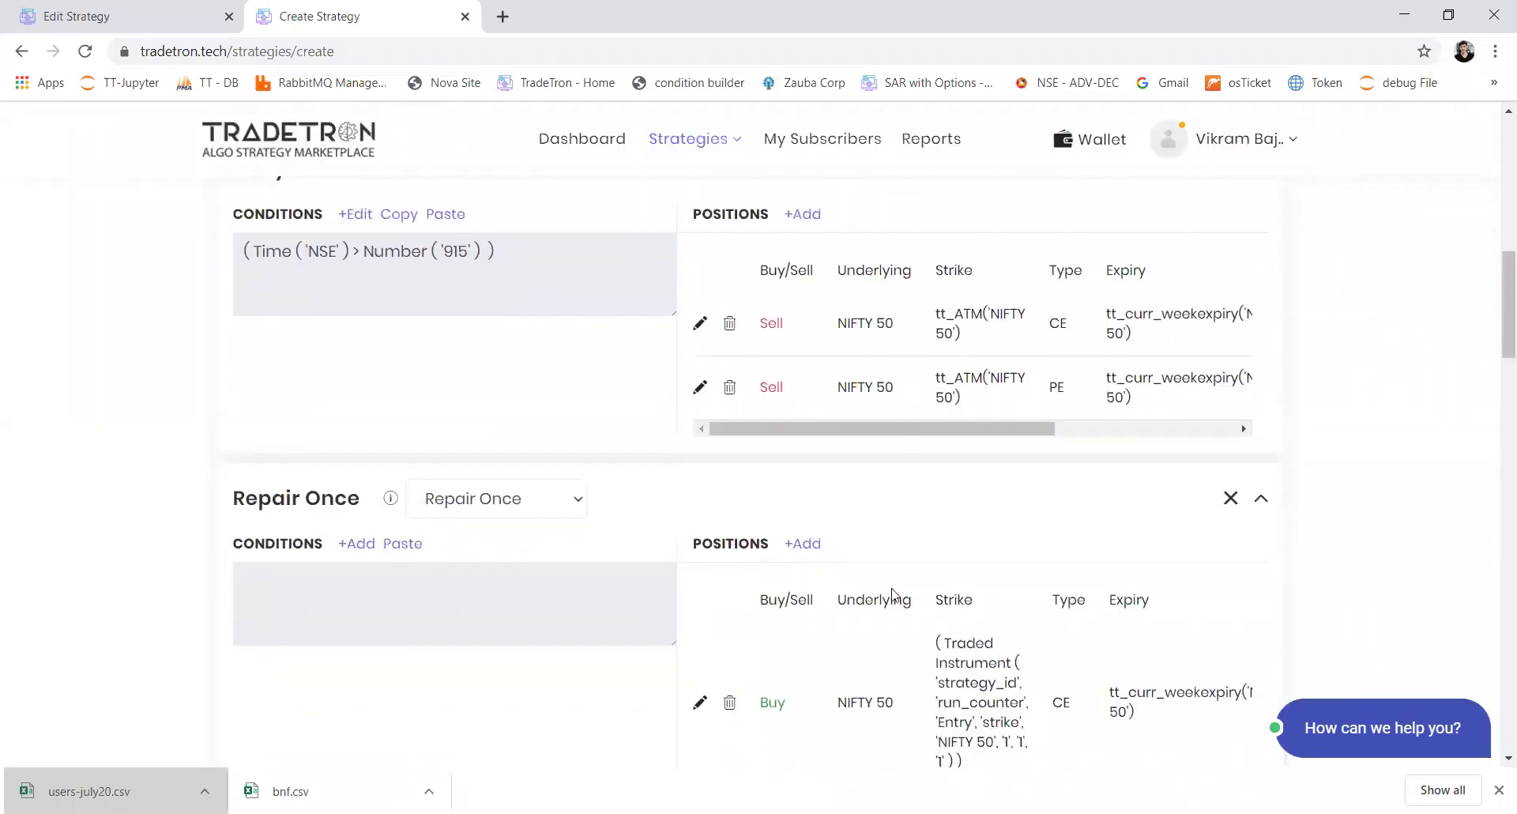
scroll(773, 691, down, 3)
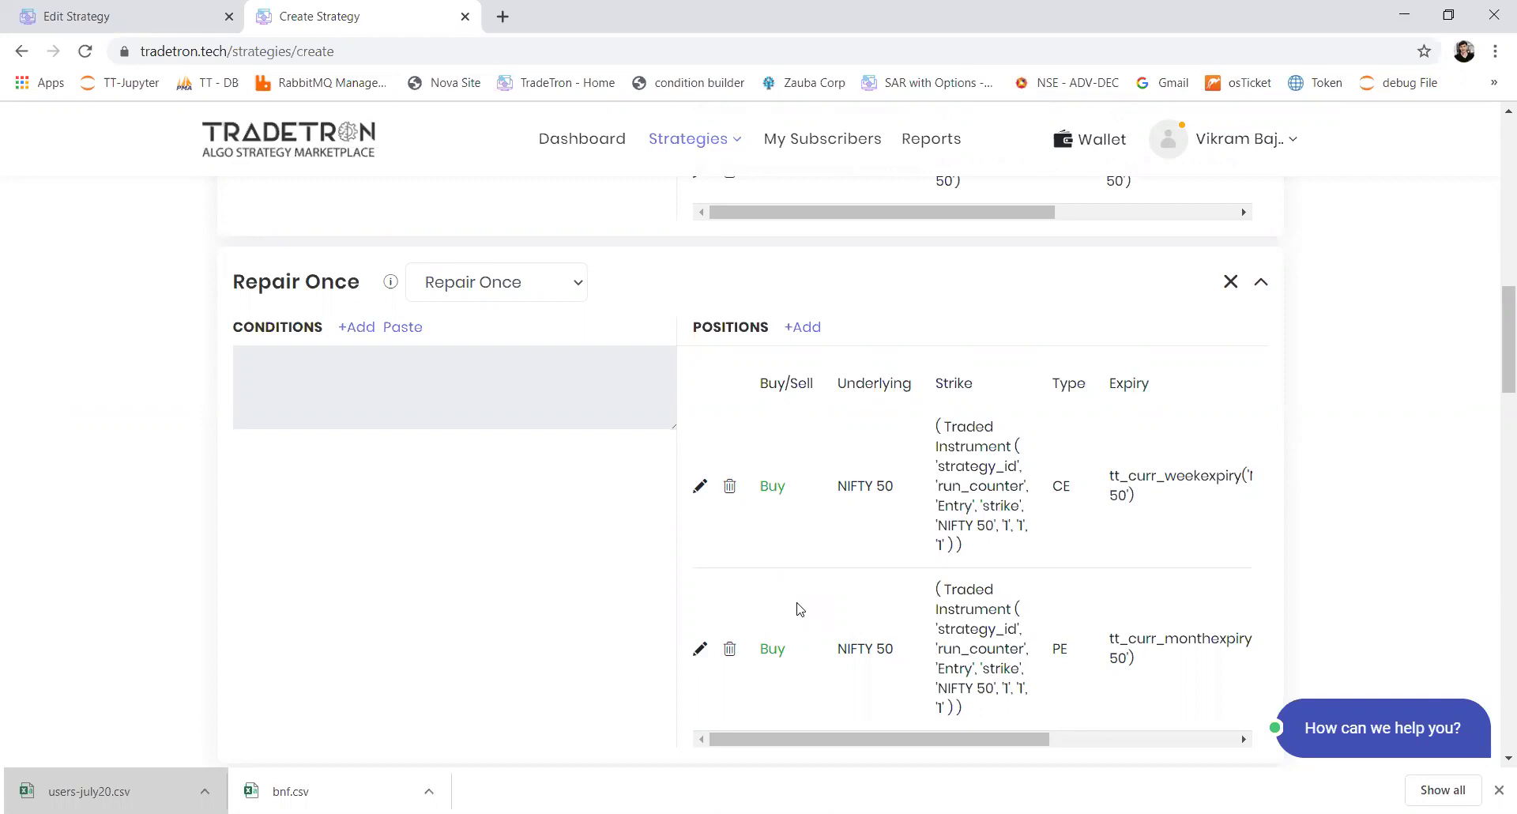
scroll(798, 609, down, 6)
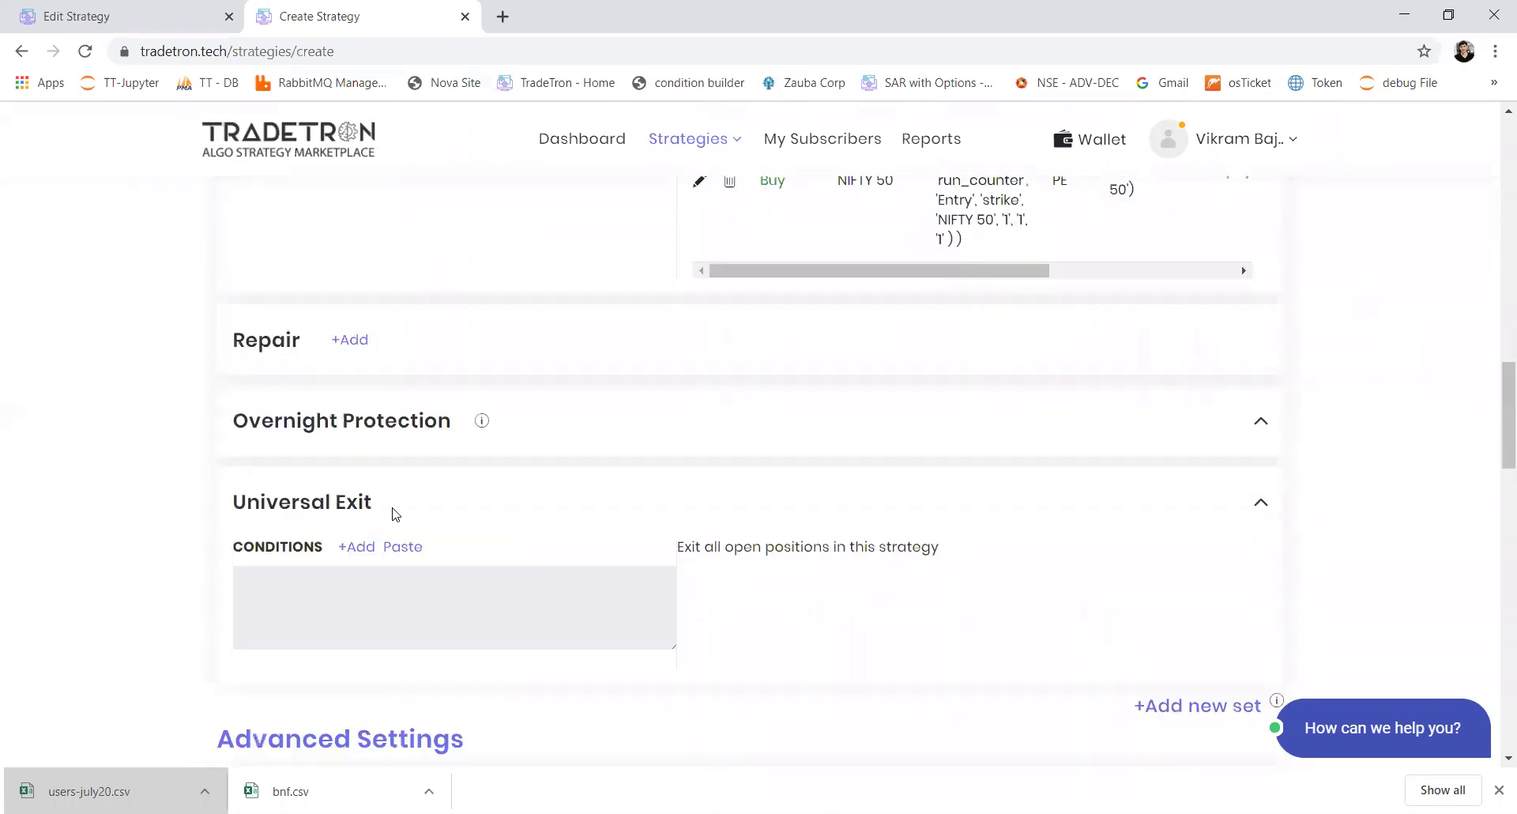
Start a Universal Exit condition with the Net Quantity keyword, leaving its instrument parameter as Instrument Name.
scroll(395, 514, down, 2)
click(348, 406)
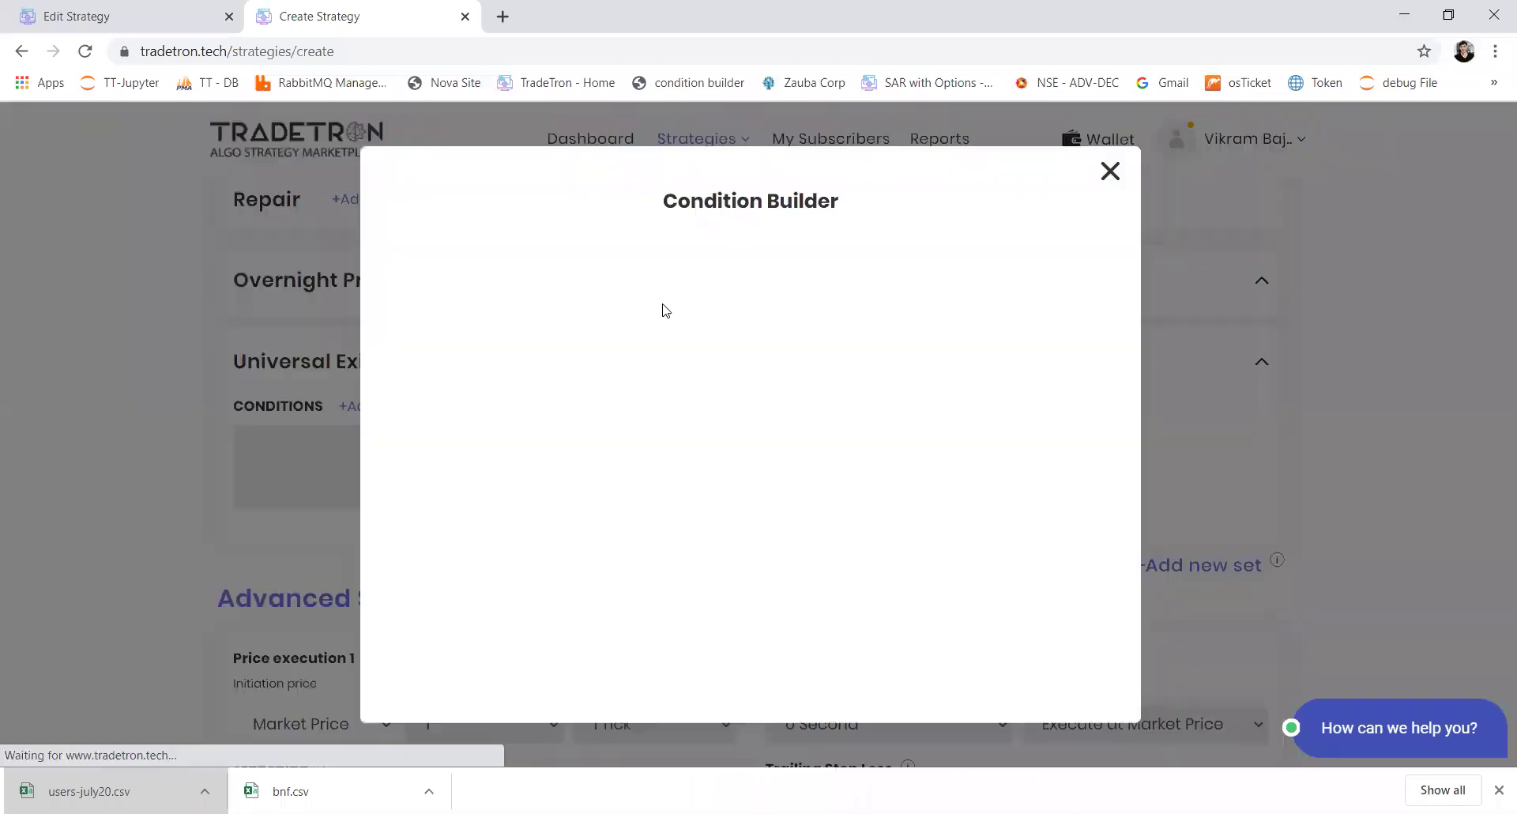
click(529, 316)
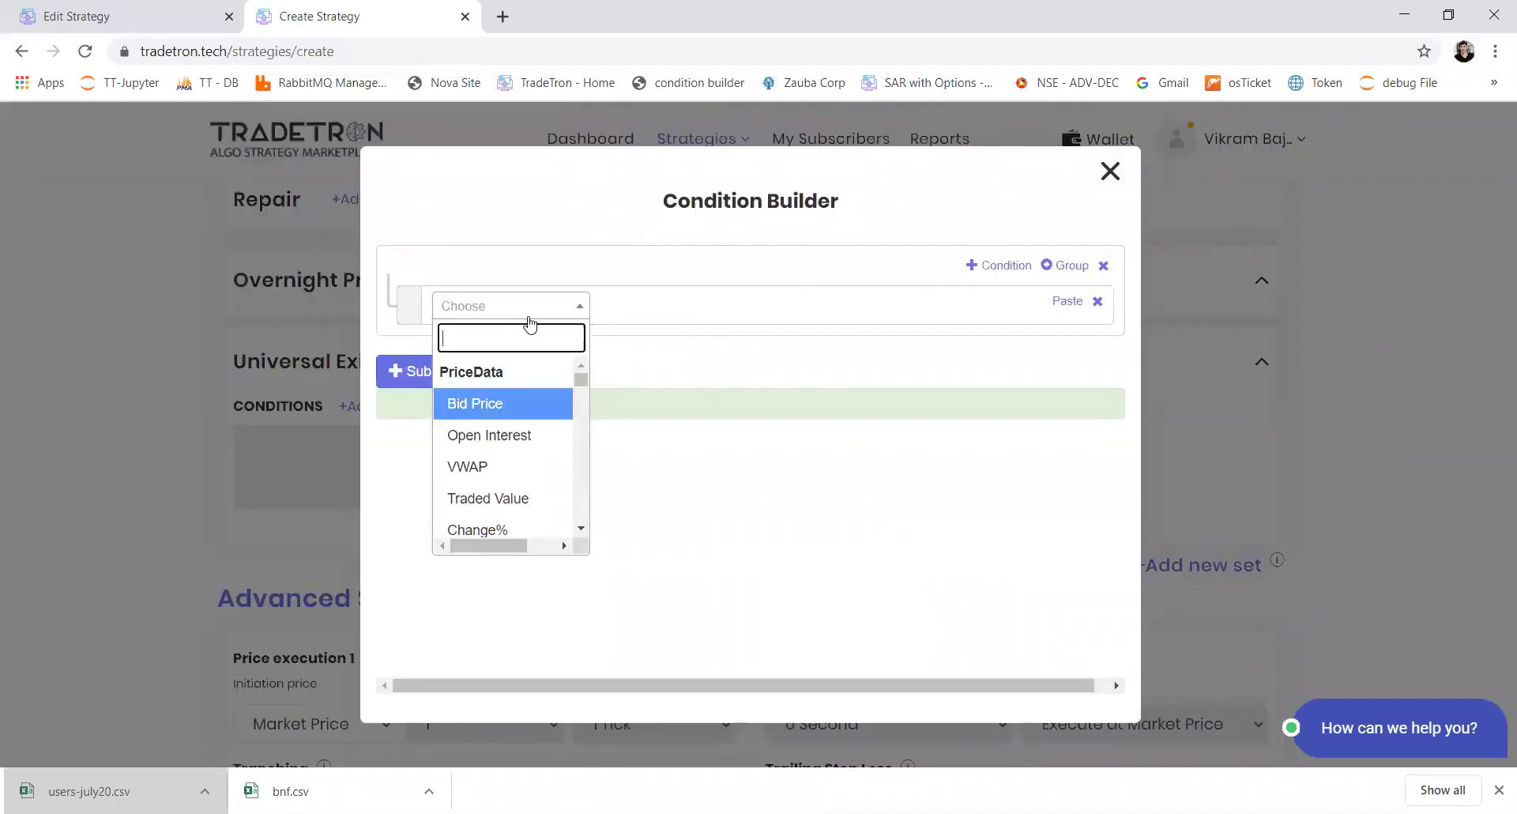
text(n)
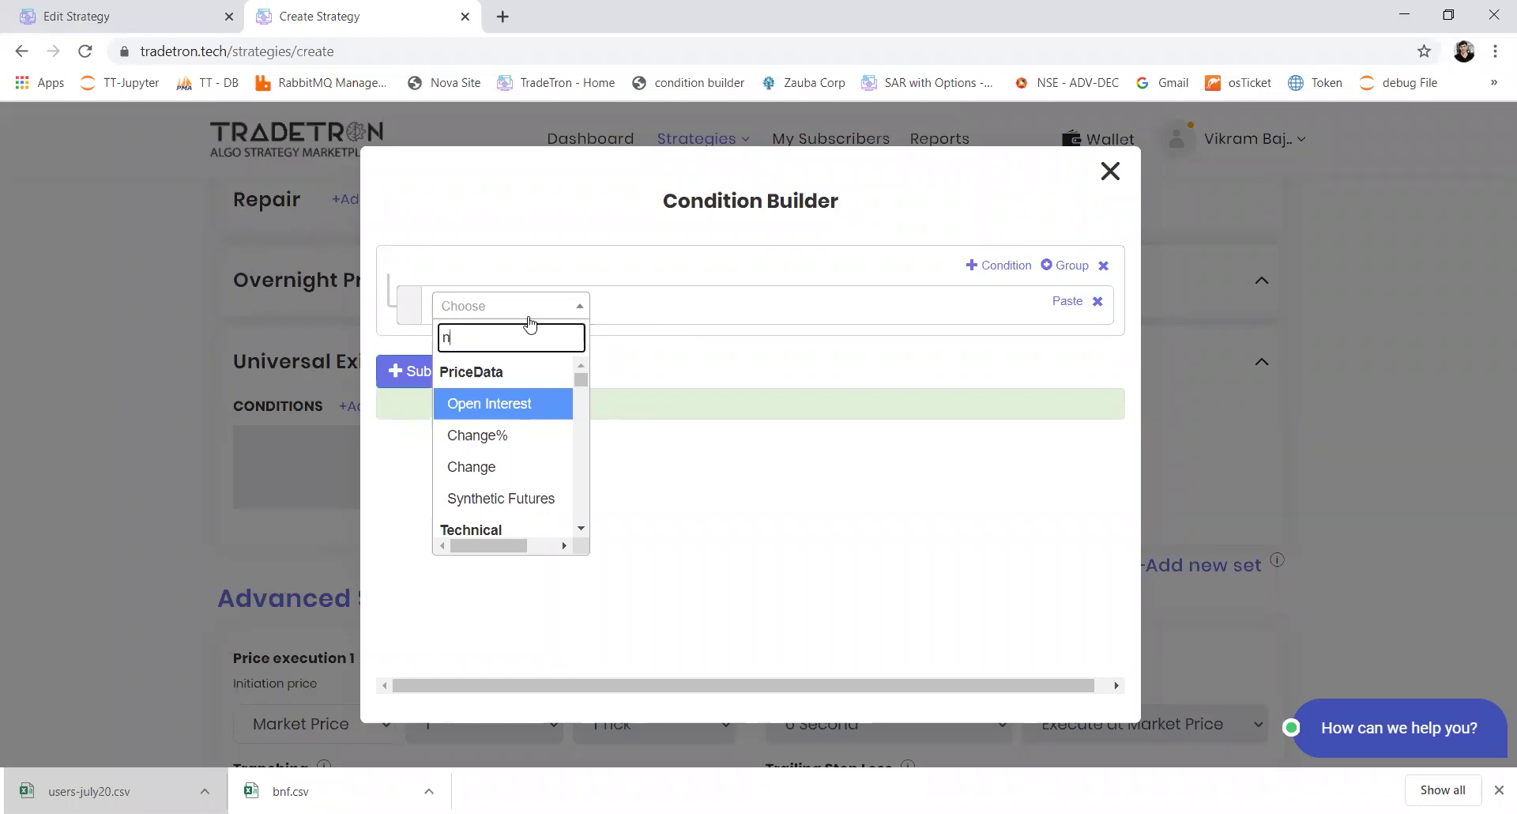
text(et)
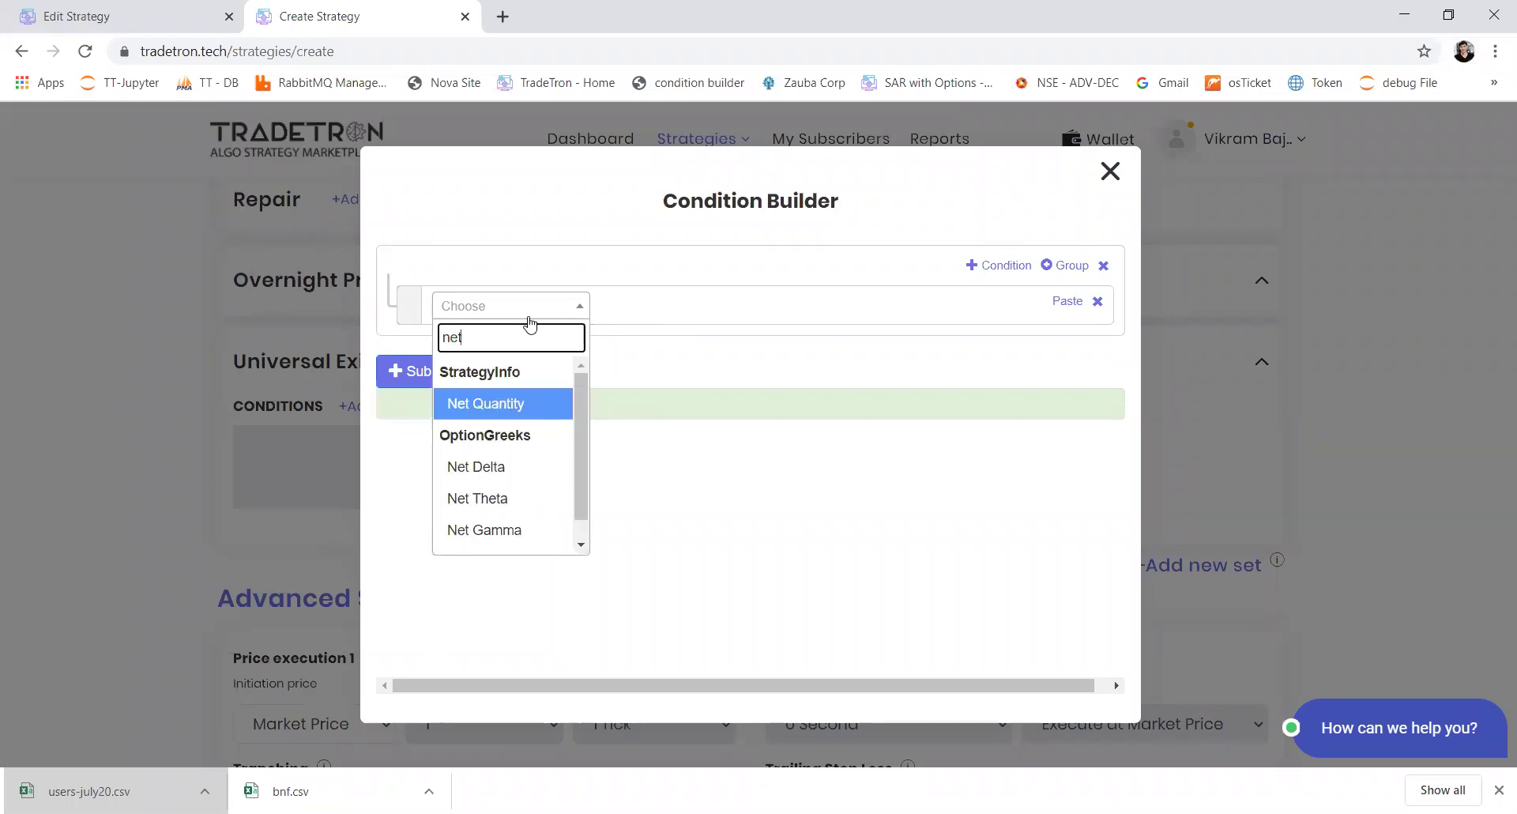
key(Return)
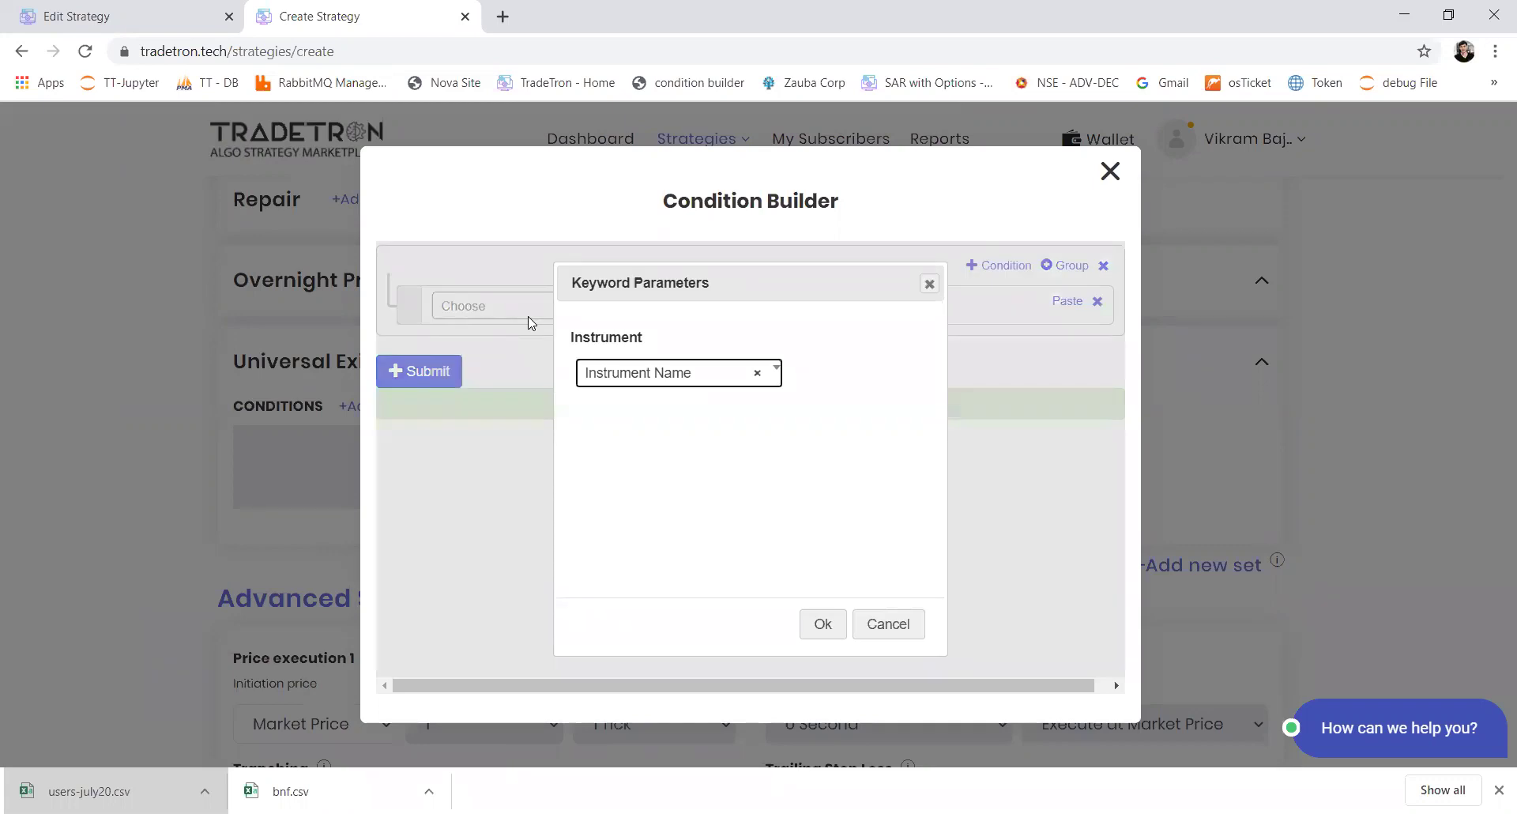
key(Tab)
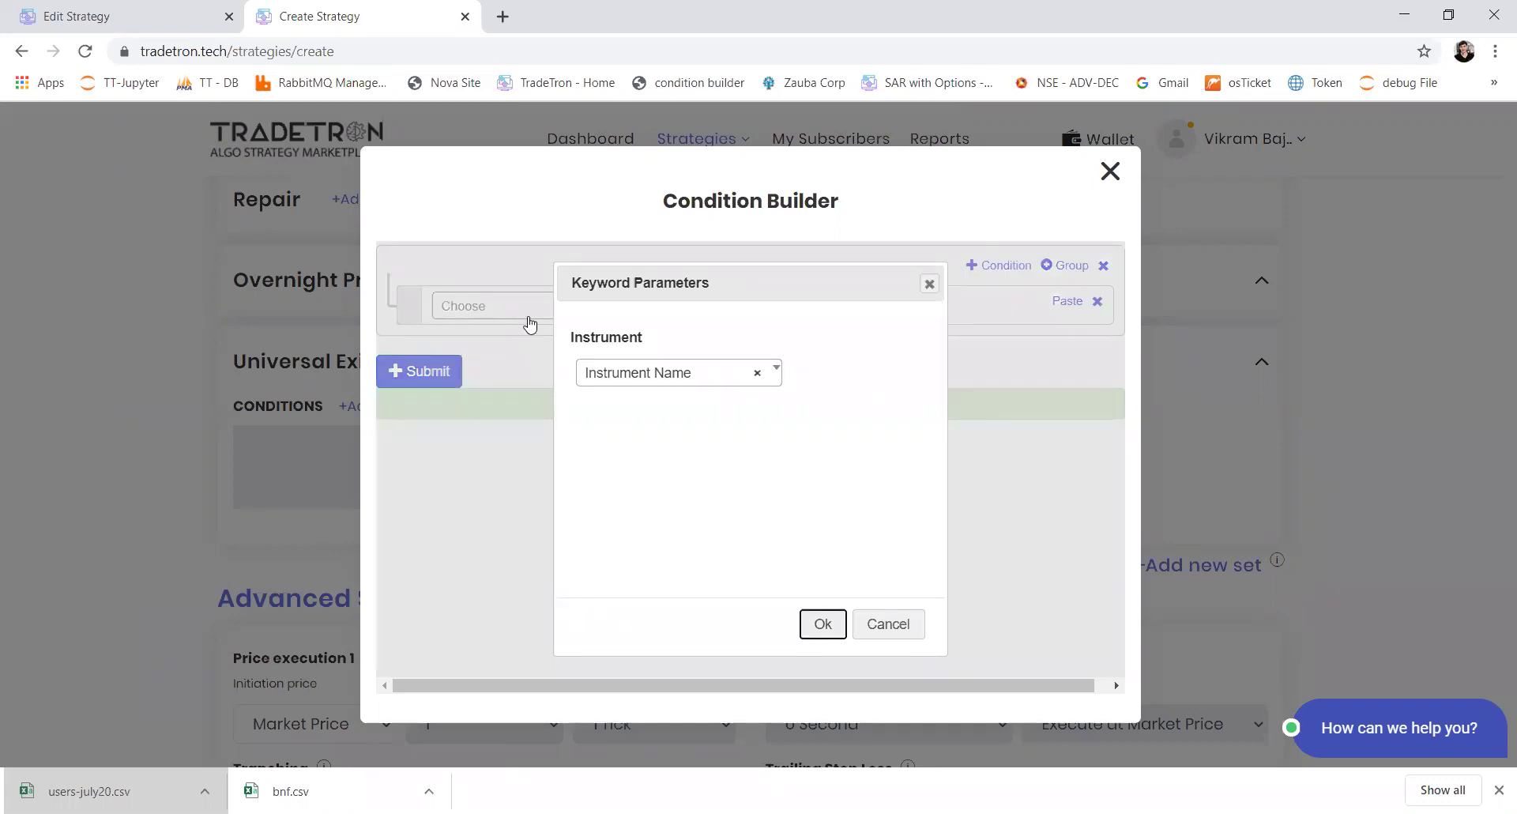
key(Return)
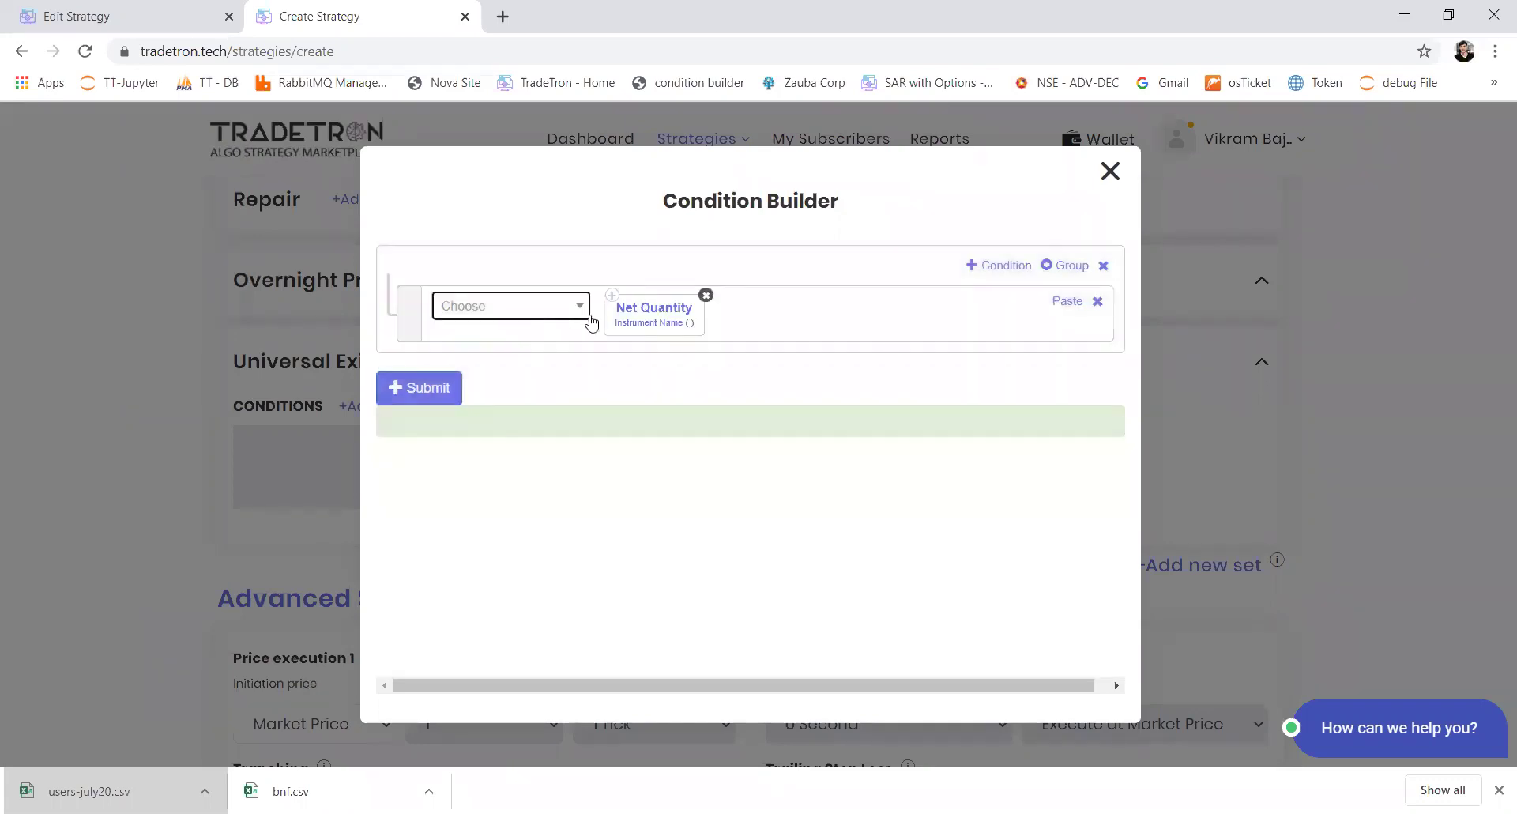
Change the Net Quantity instrument parameter to Traded Instrument Name.
click(645, 327)
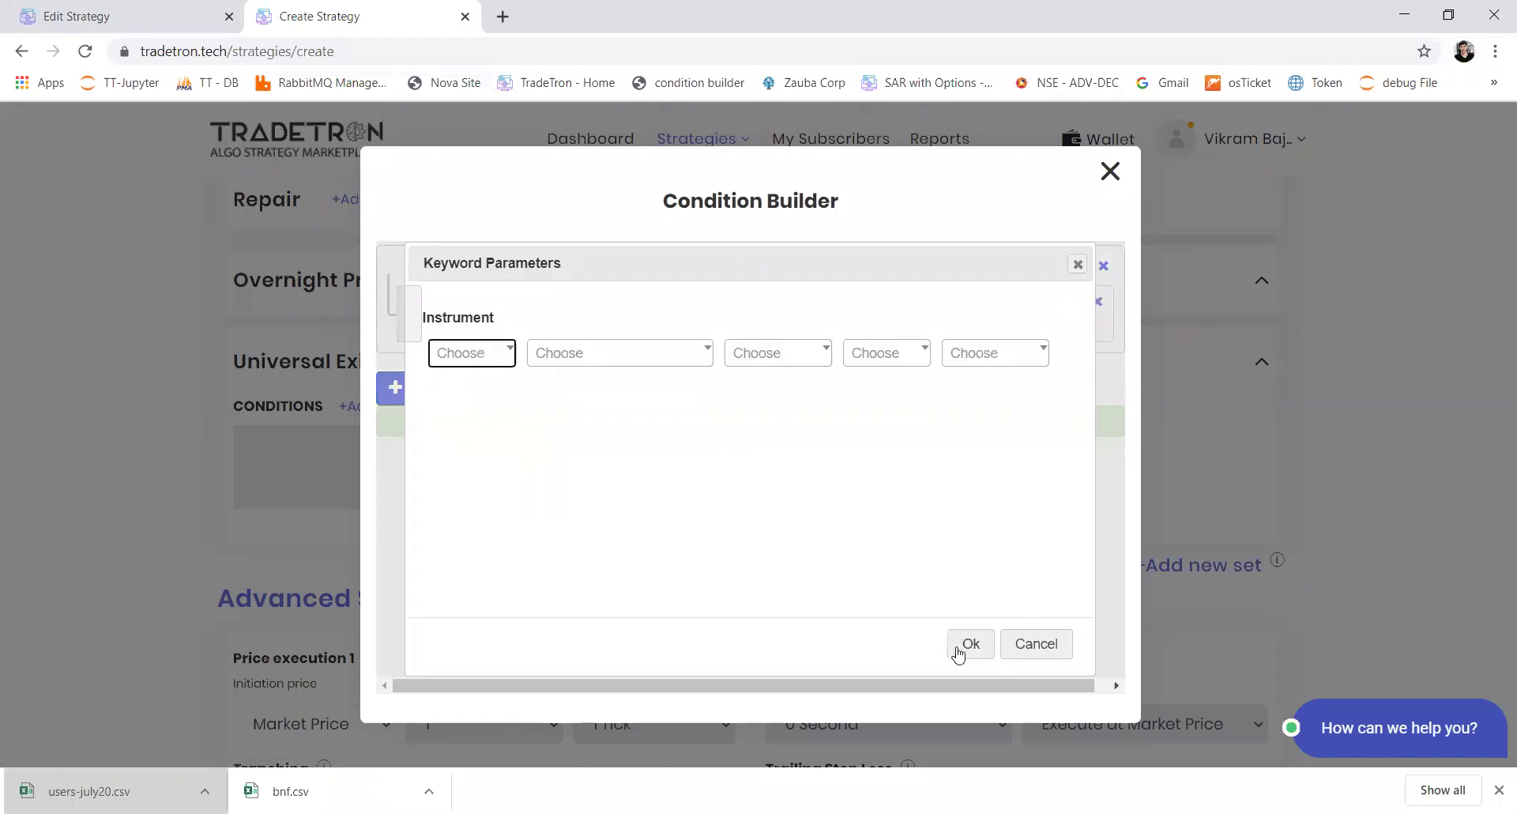
click(1027, 644)
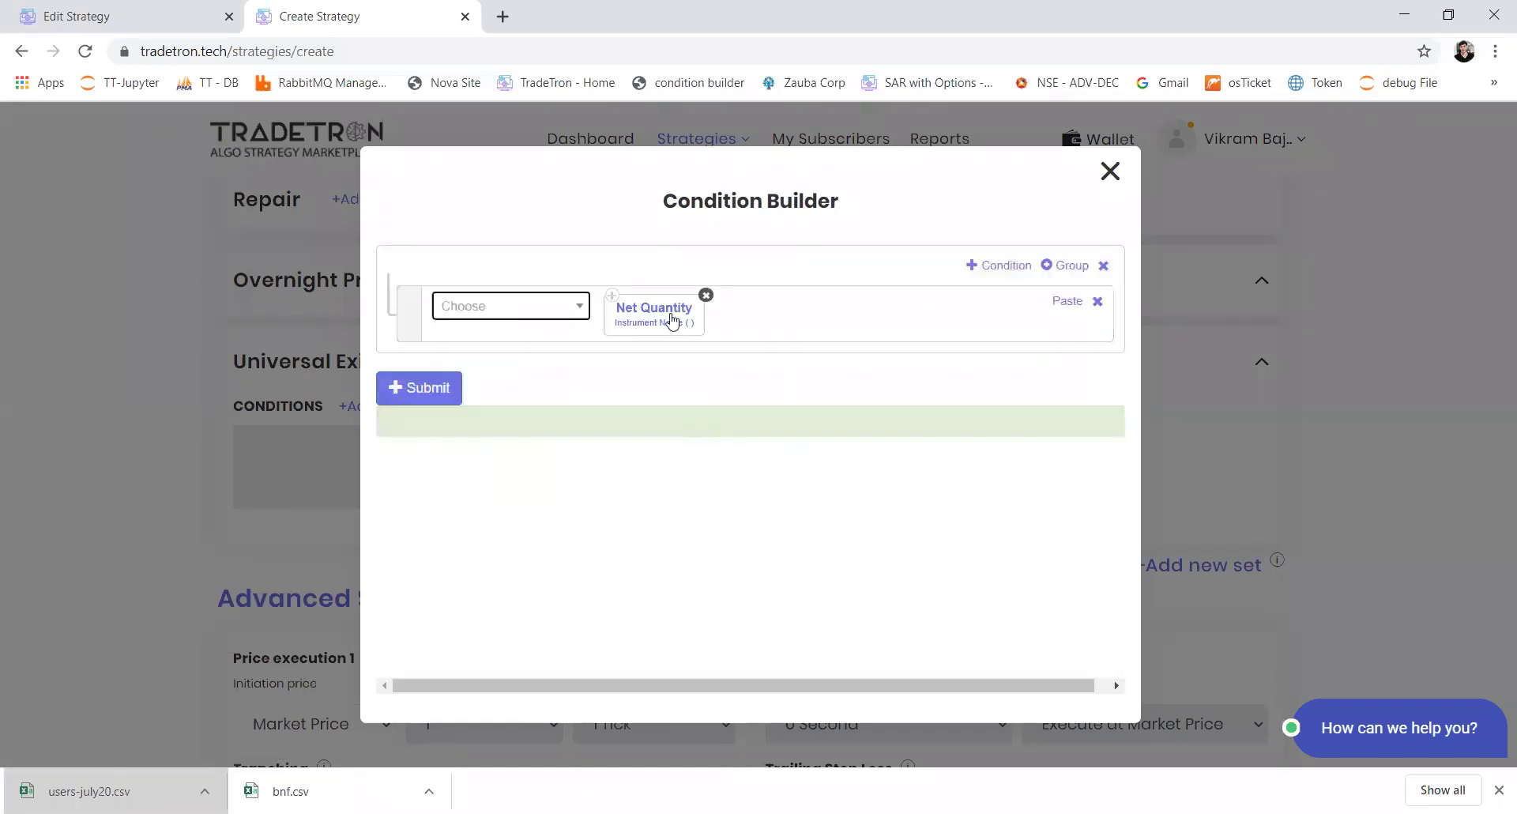
click(671, 318)
click(656, 372)
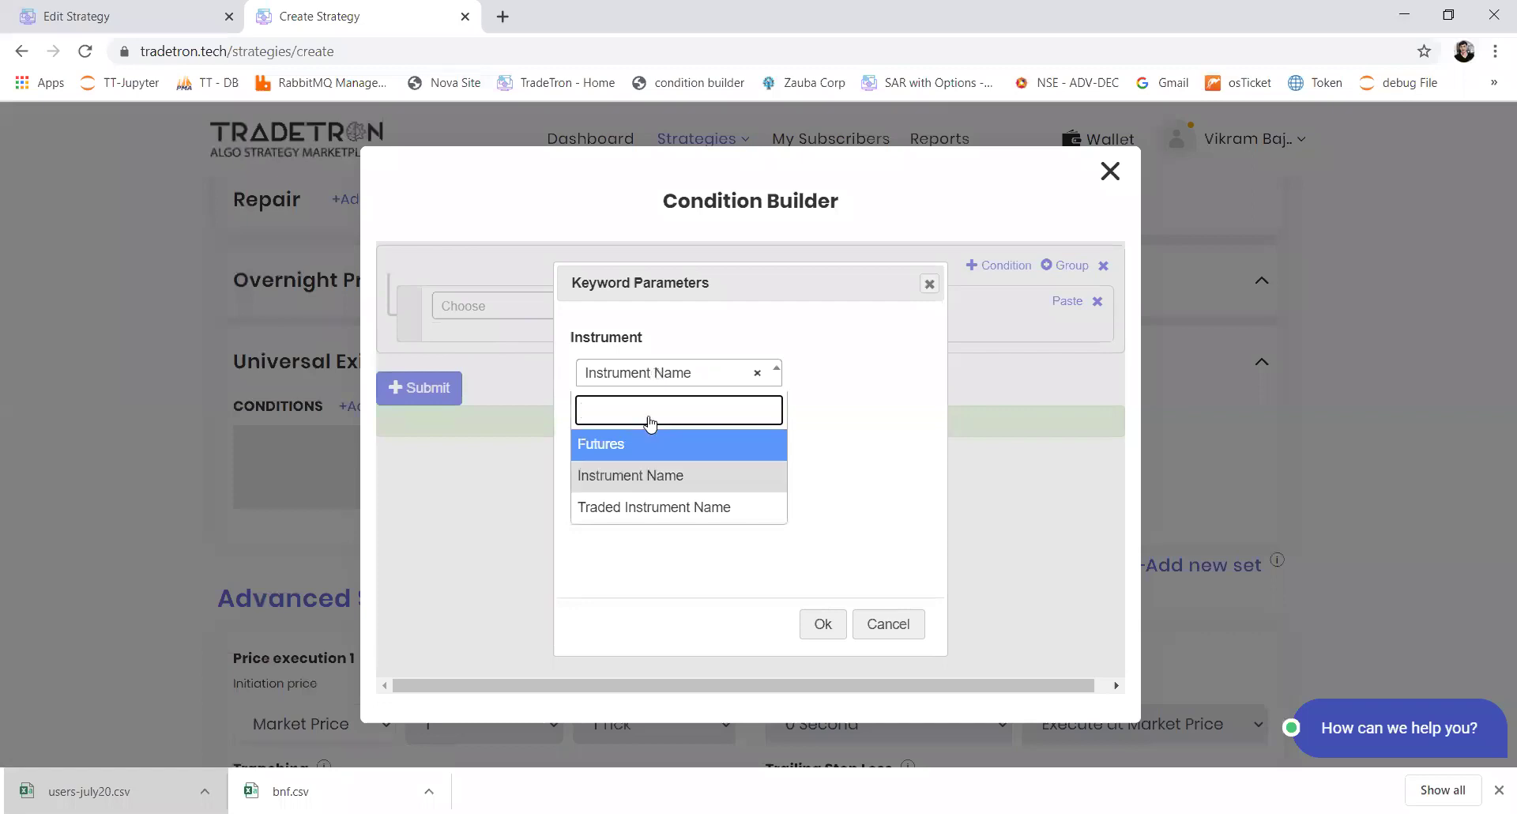
click(651, 506)
click(825, 635)
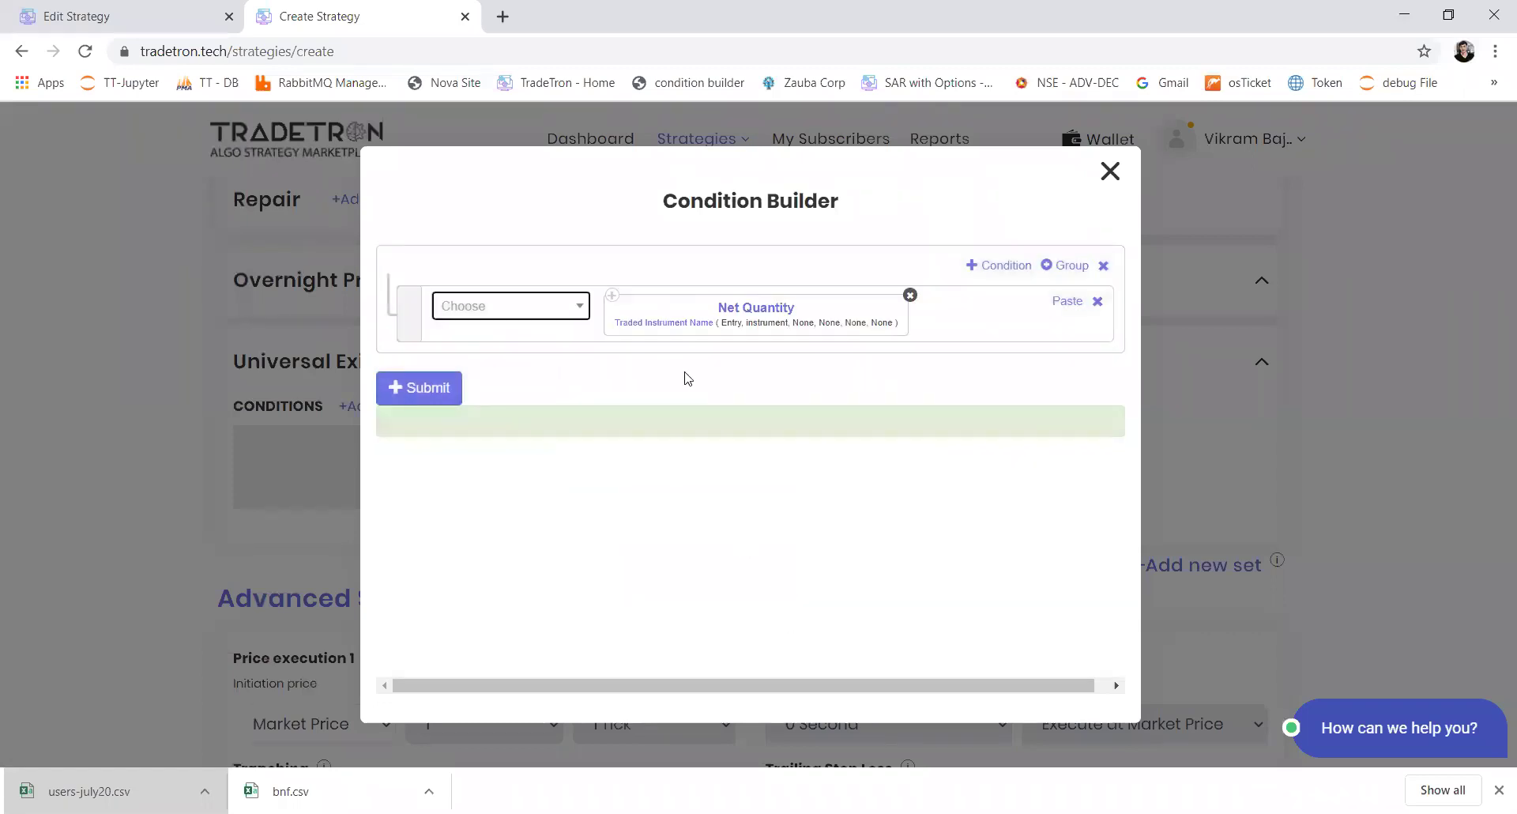
Set the set number, condition number and leg number of the Traded Instrument Name to 1.
click(672, 328)
key(Tab)
text(1)
key(Tab)
text(1)
key(Tab)
text(1)
scroll(673, 330, down, 2)
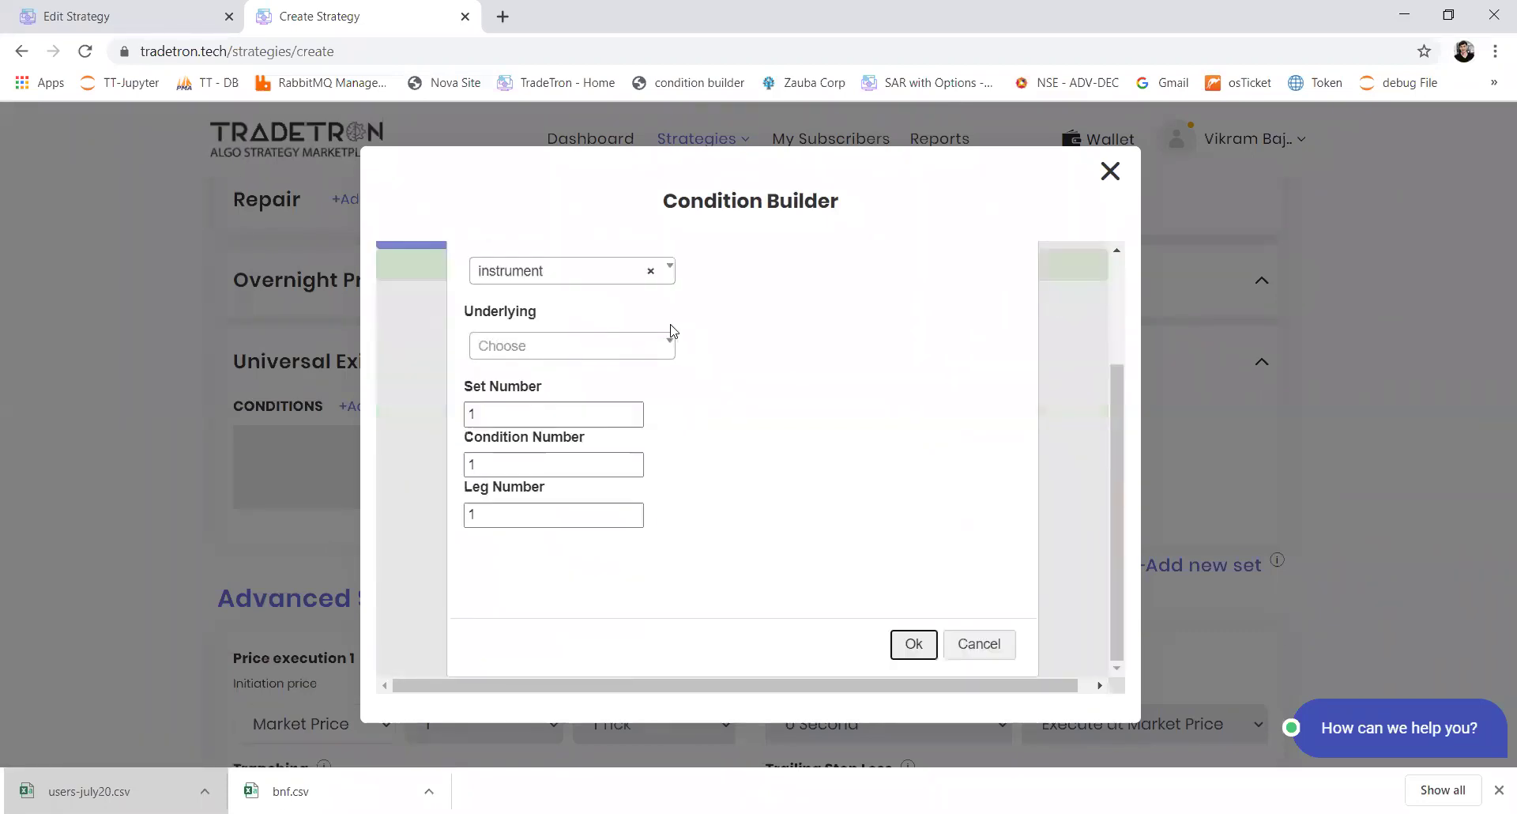
key(Return)
Complete the first exit condition by comparing Net Quantity with = to the Number 0.
click(557, 308)
text(+)
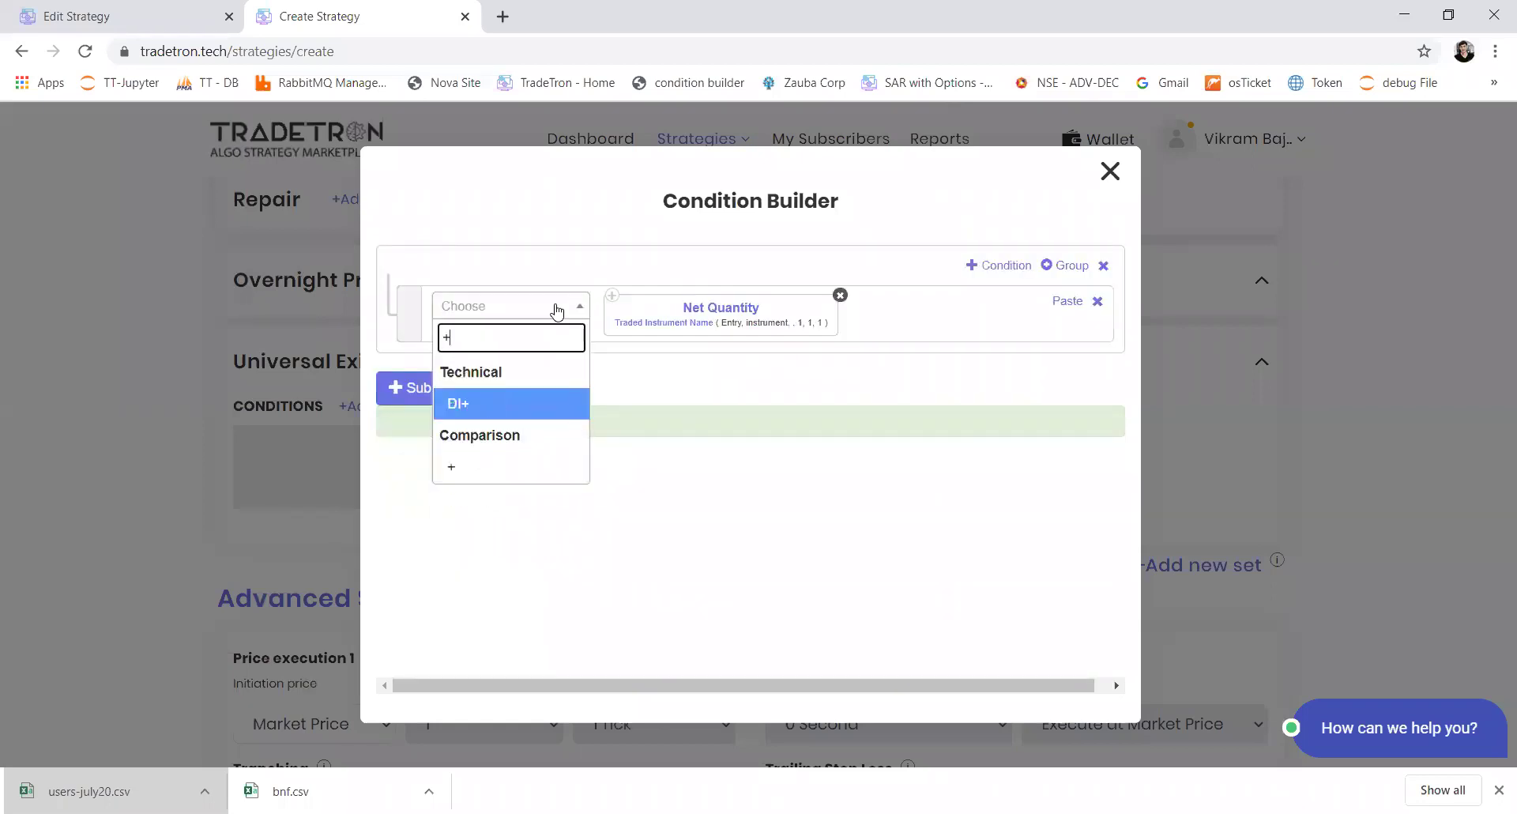
key(Down)
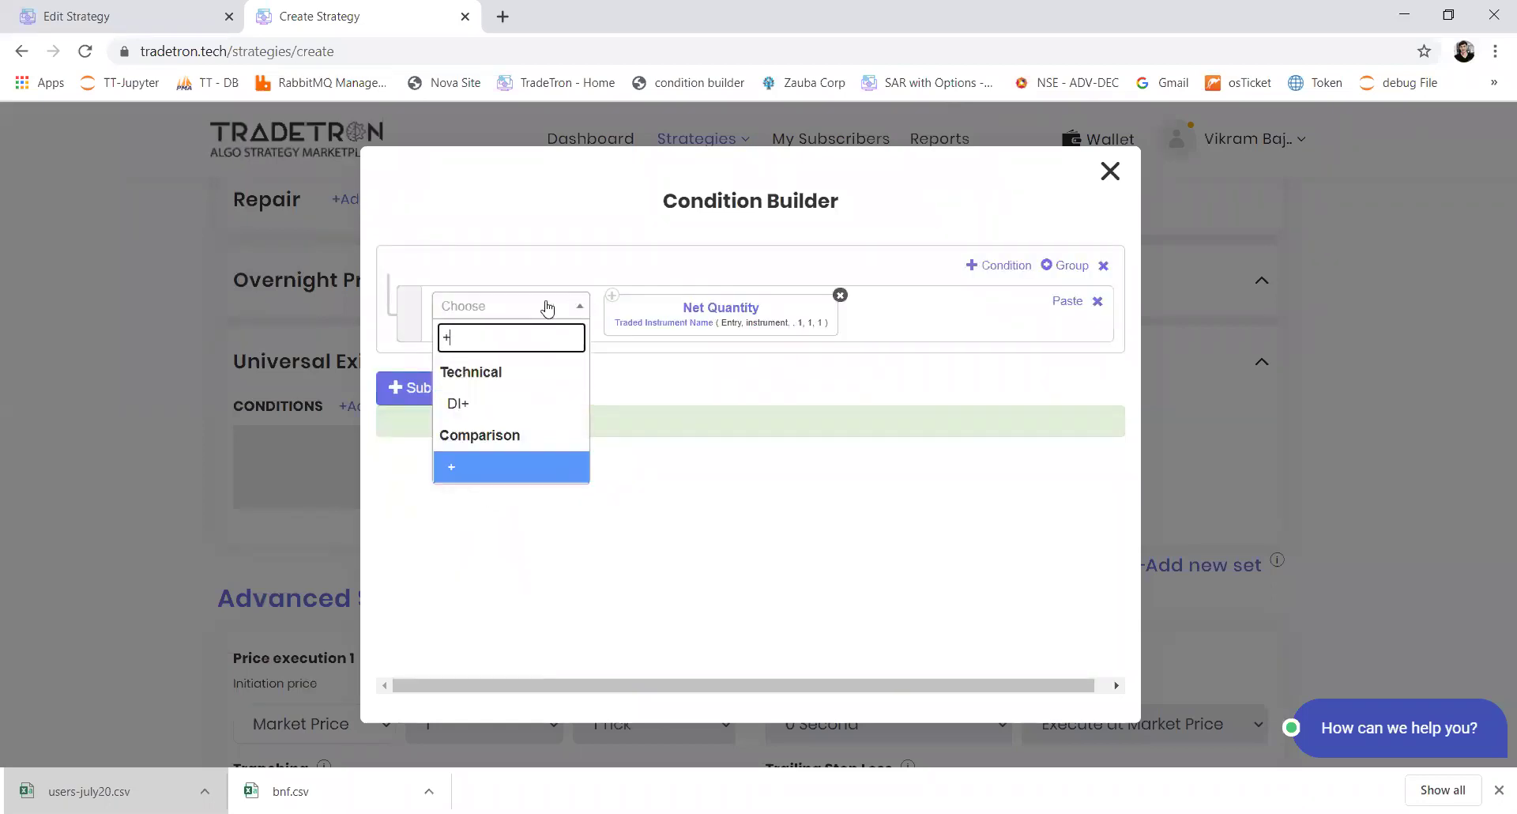
key(BackSpace)
text(=)
key(Down)
key(Down)
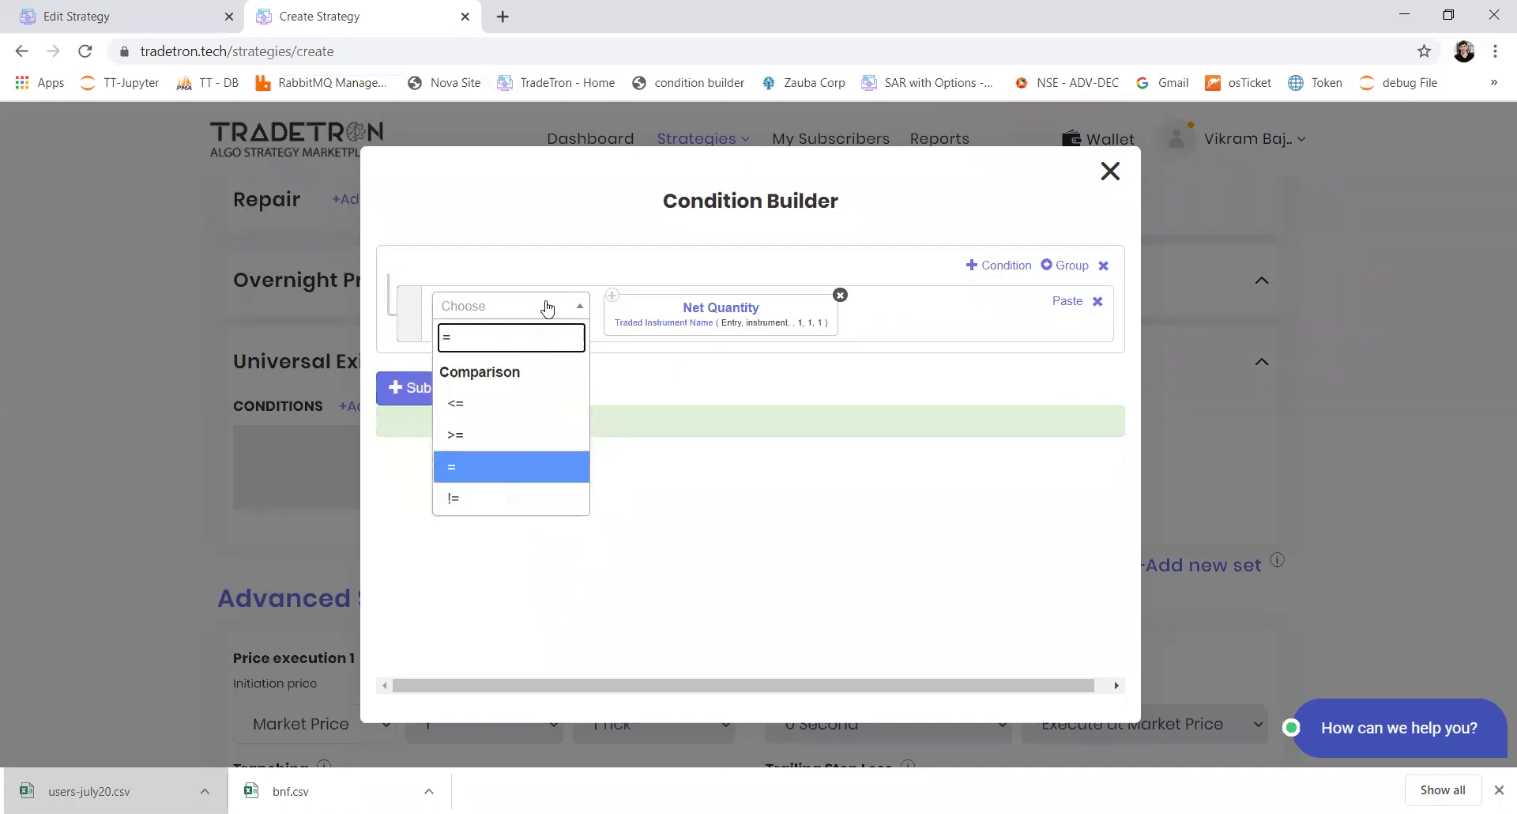
key(Return)
text(num)
key(Return)
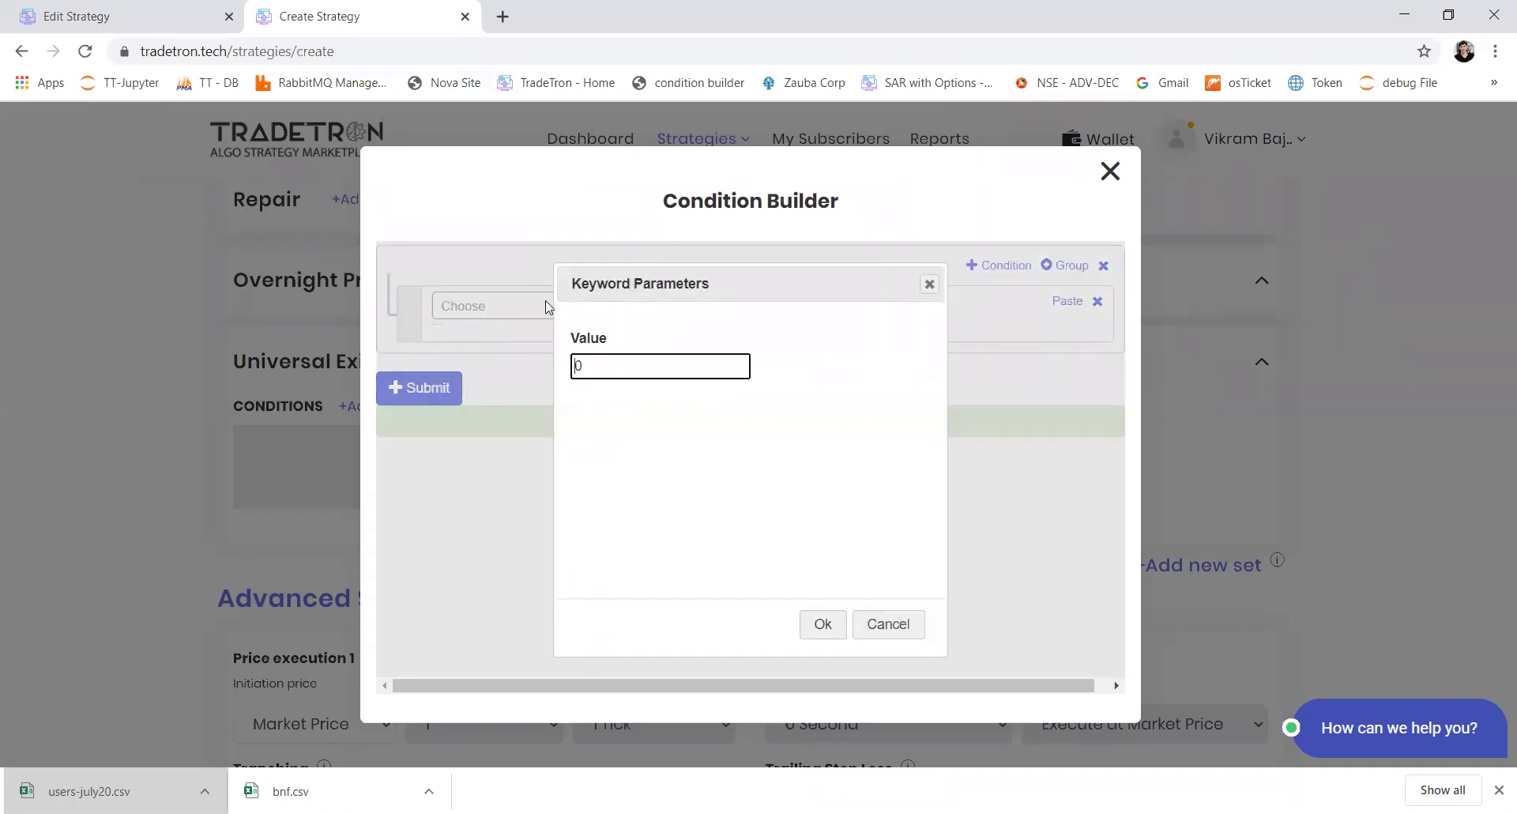
key(Return)
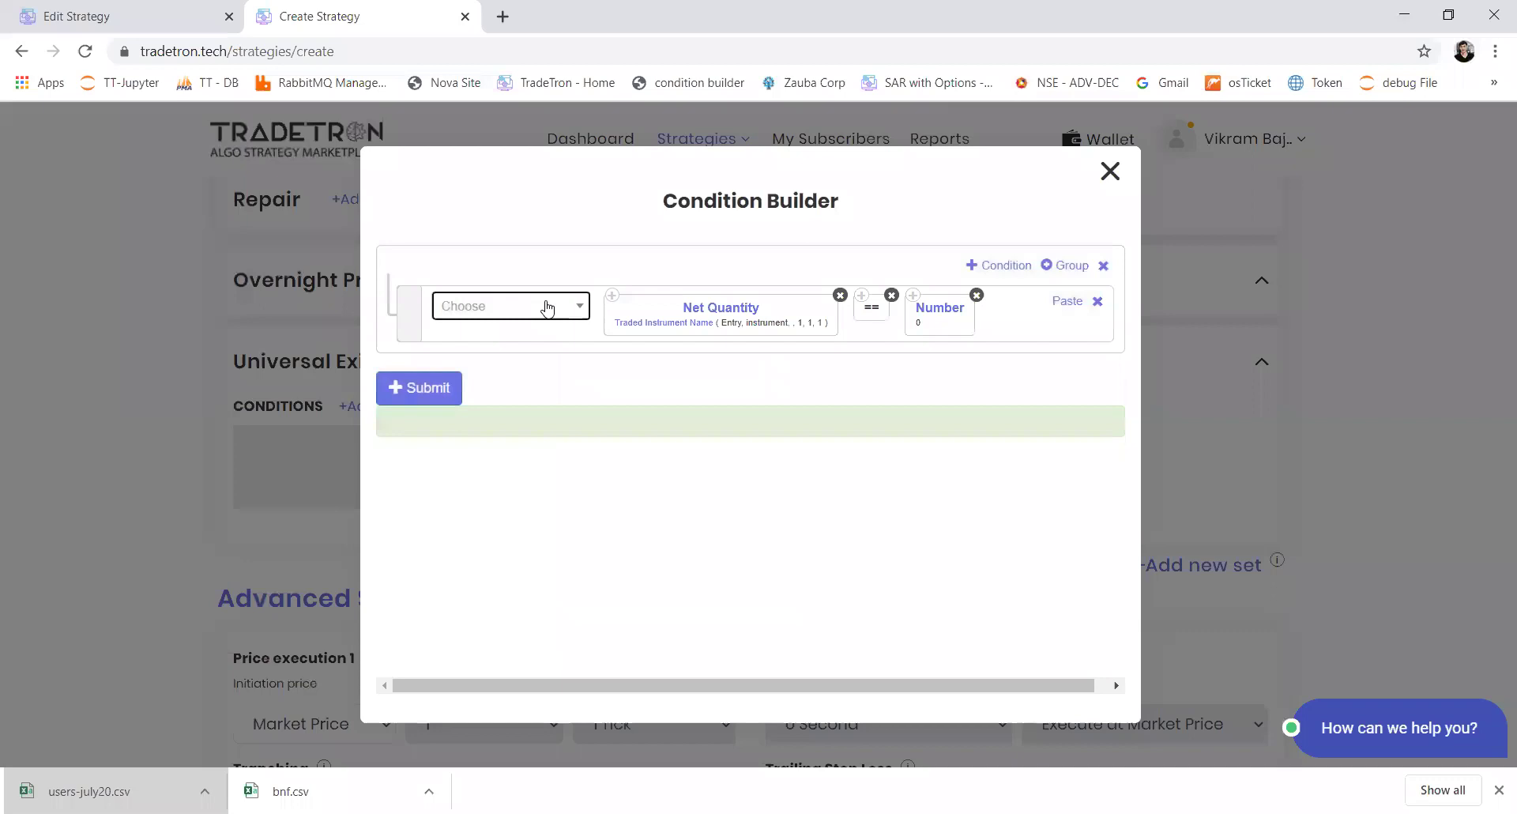
Add a second exit condition under AND and copy the Net Quantity block into it.
click(1012, 269)
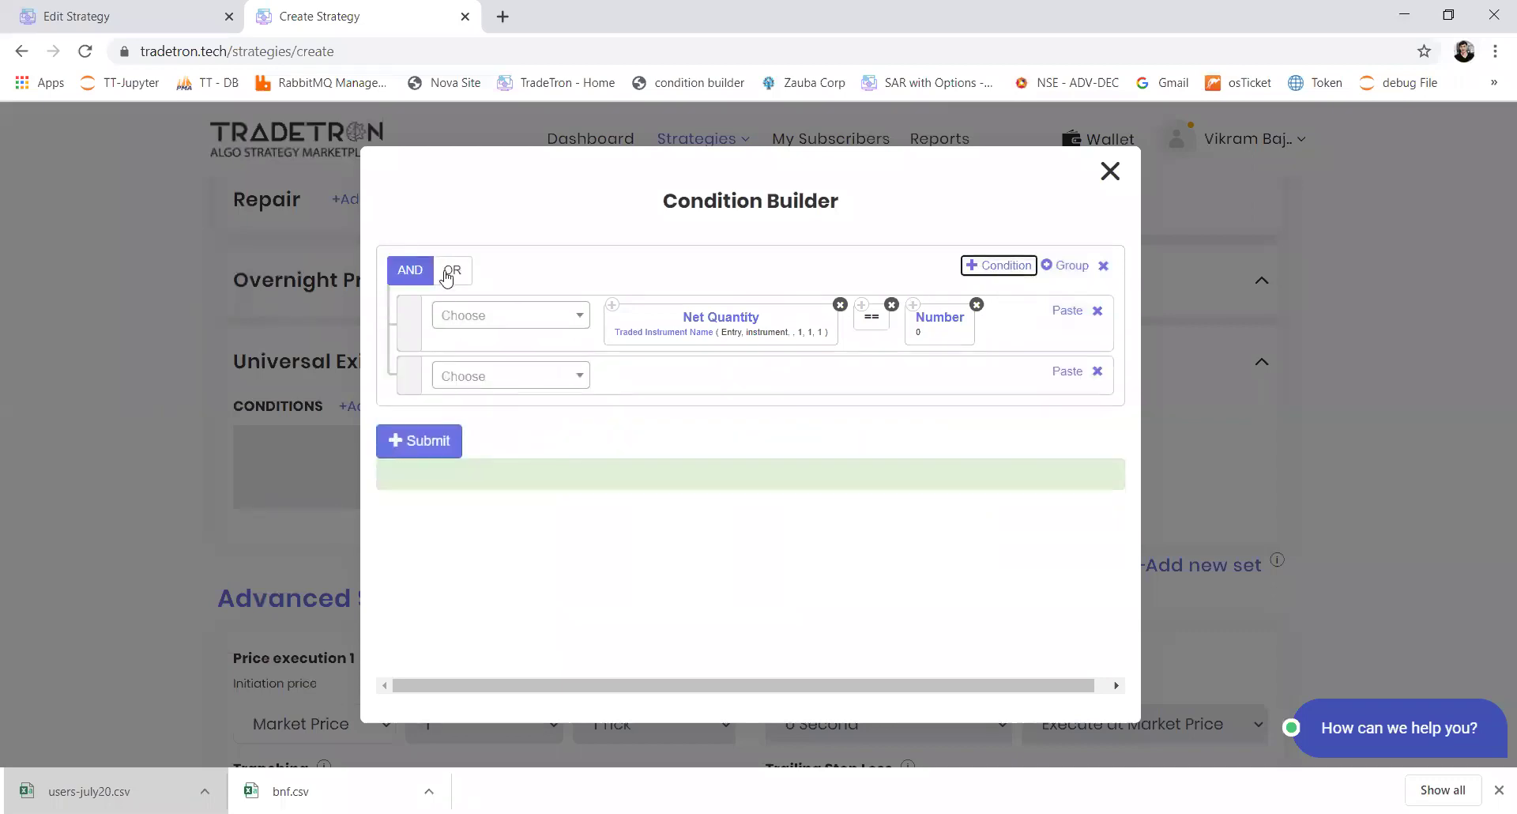
click(612, 305)
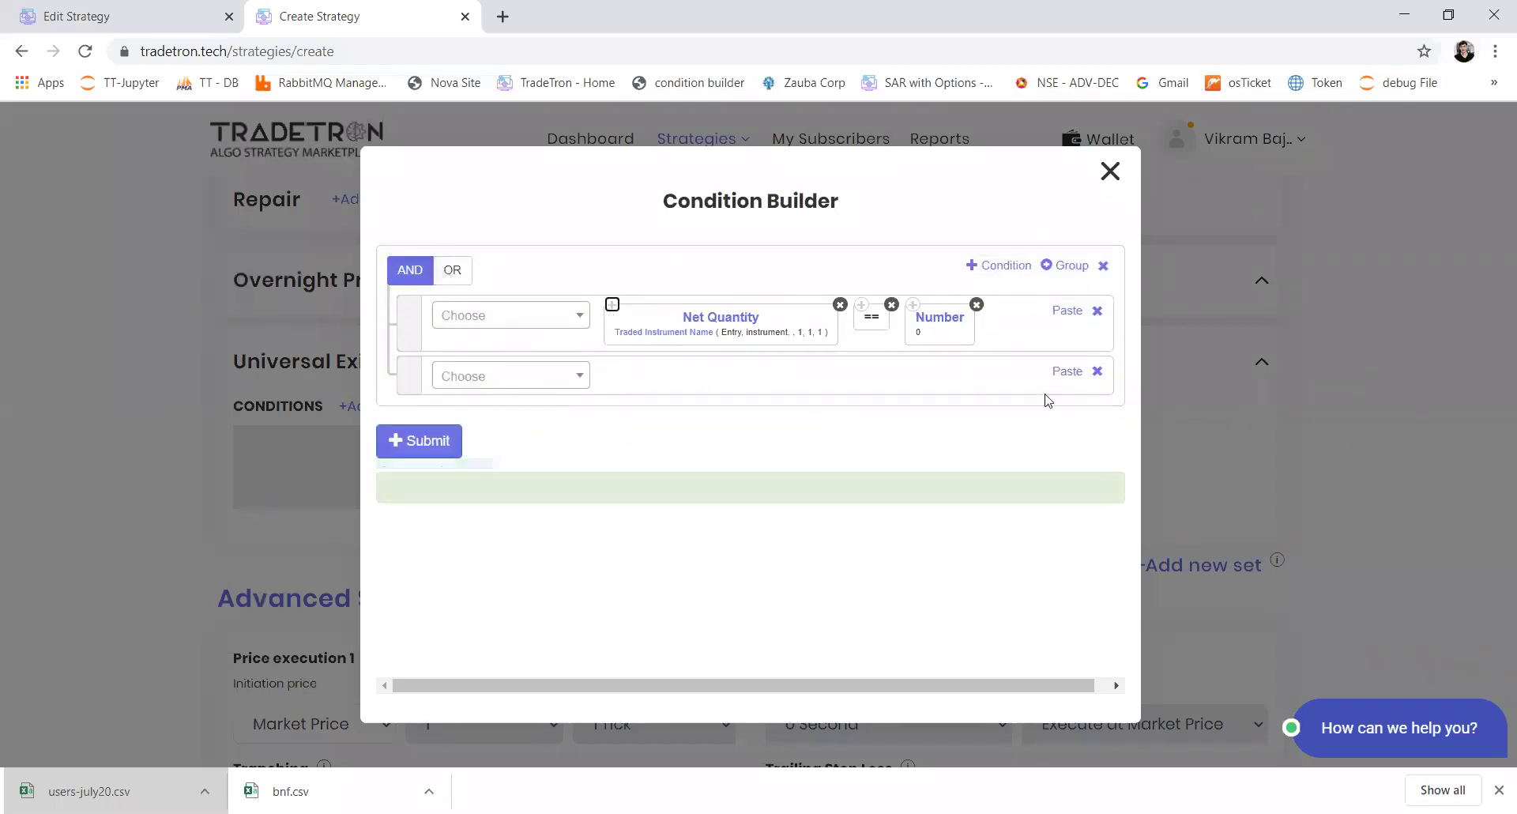
click(1050, 371)
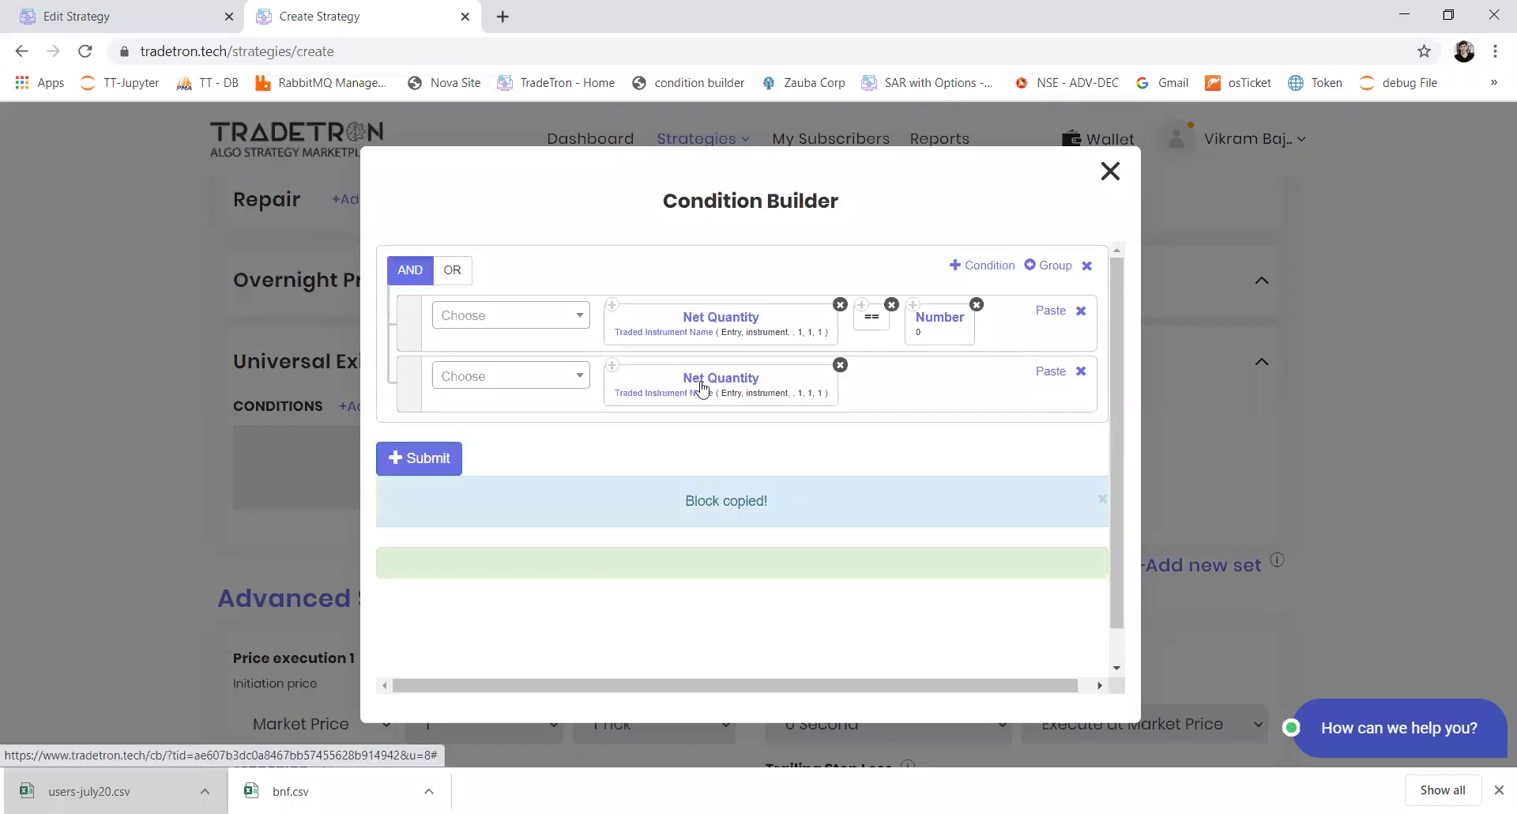
click(700, 382)
click(857, 624)
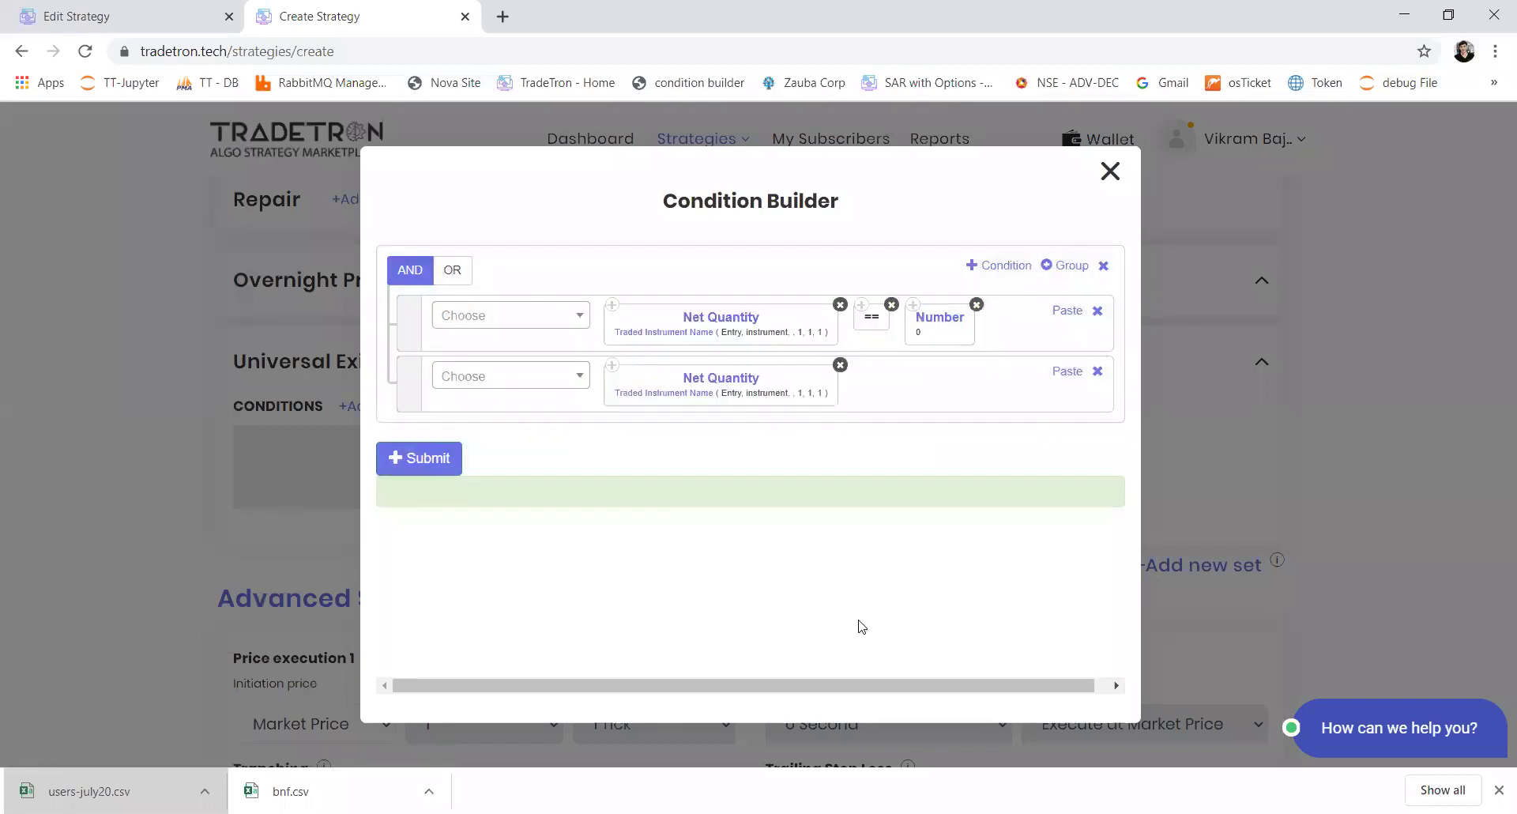
Set the leg number of the second condition's Traded Instrument Name to 2.
click(664, 401)
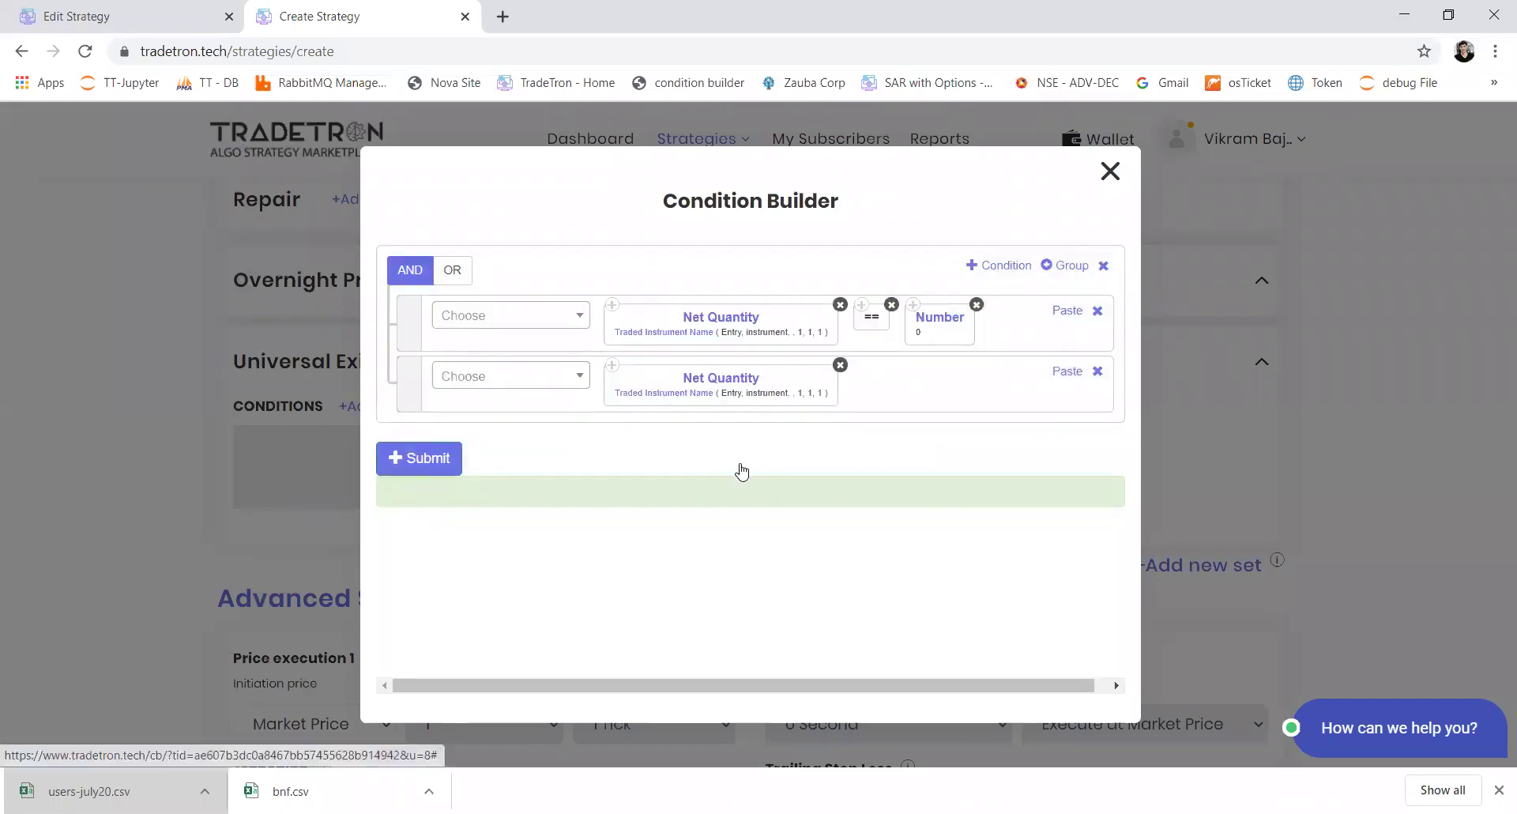
scroll(524, 632, down, 1)
drag(498, 605, 454, 610)
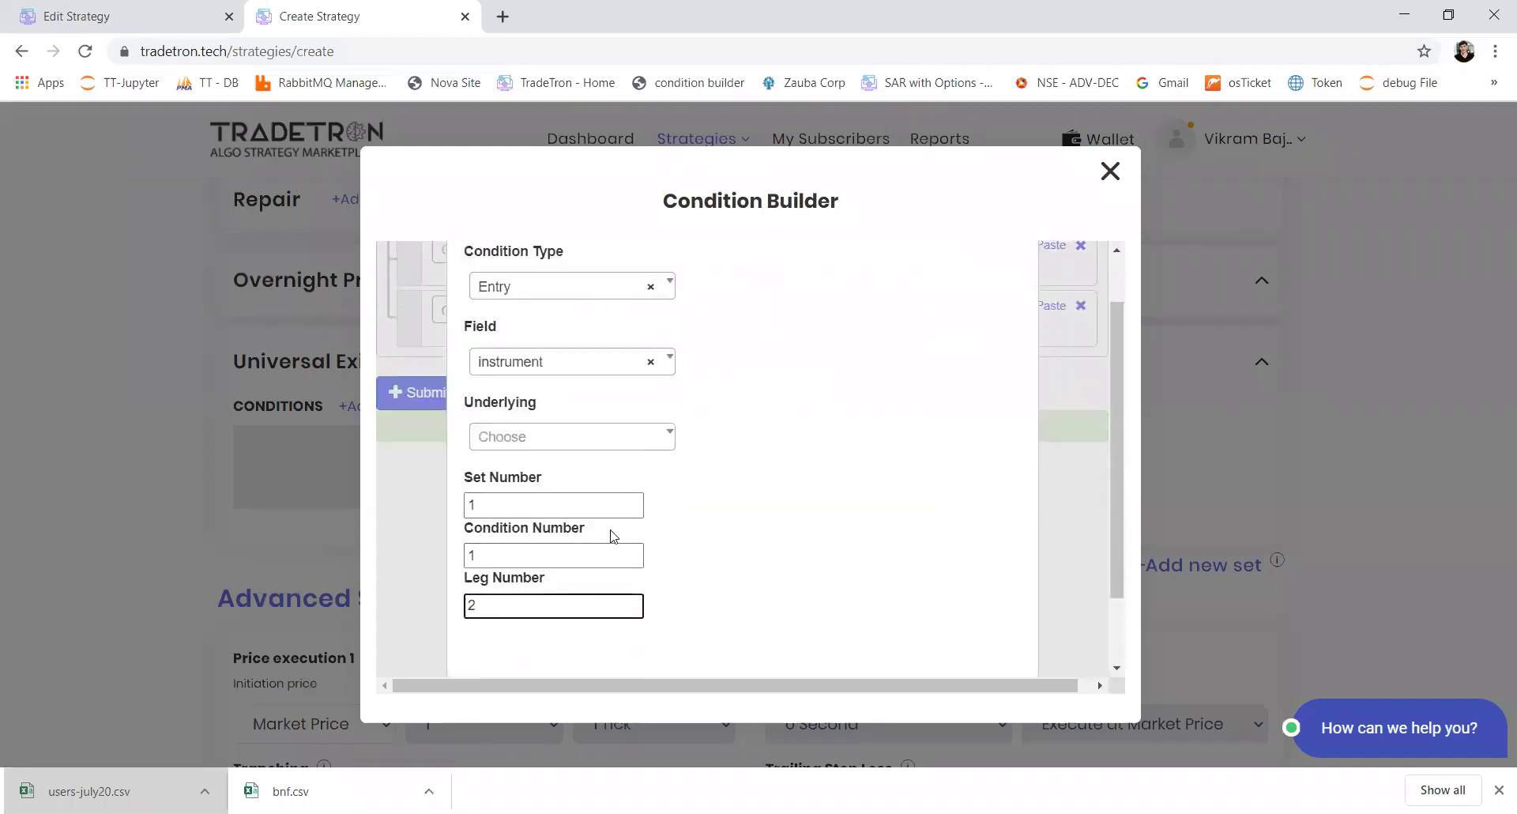
scroll(819, 477, down, 2)
click(905, 644)
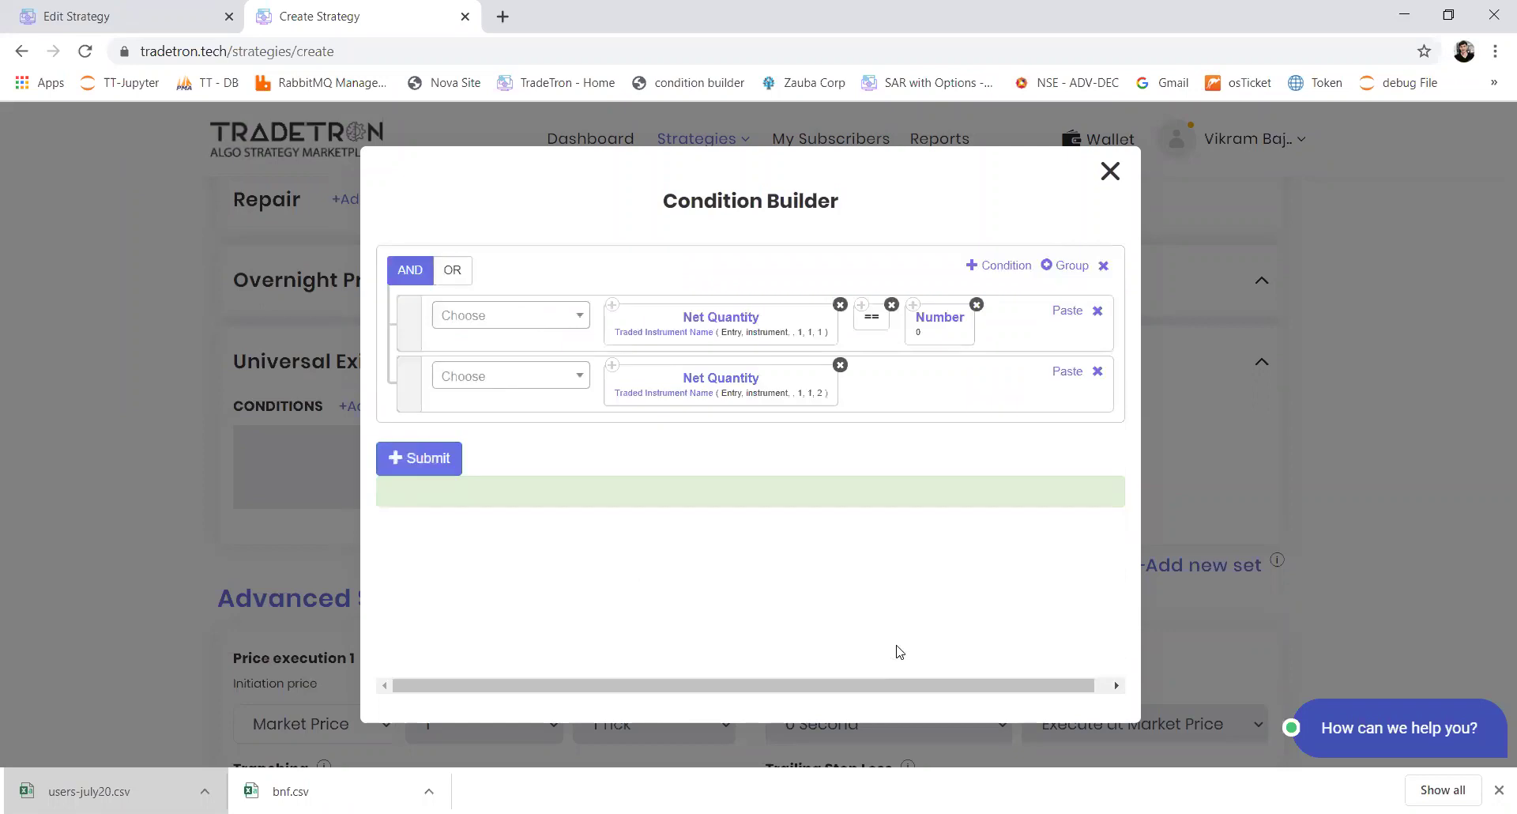
Copy the == operator and Number 0 blocks into the second condition and submit the Universal Exit conditions.
click(862, 305)
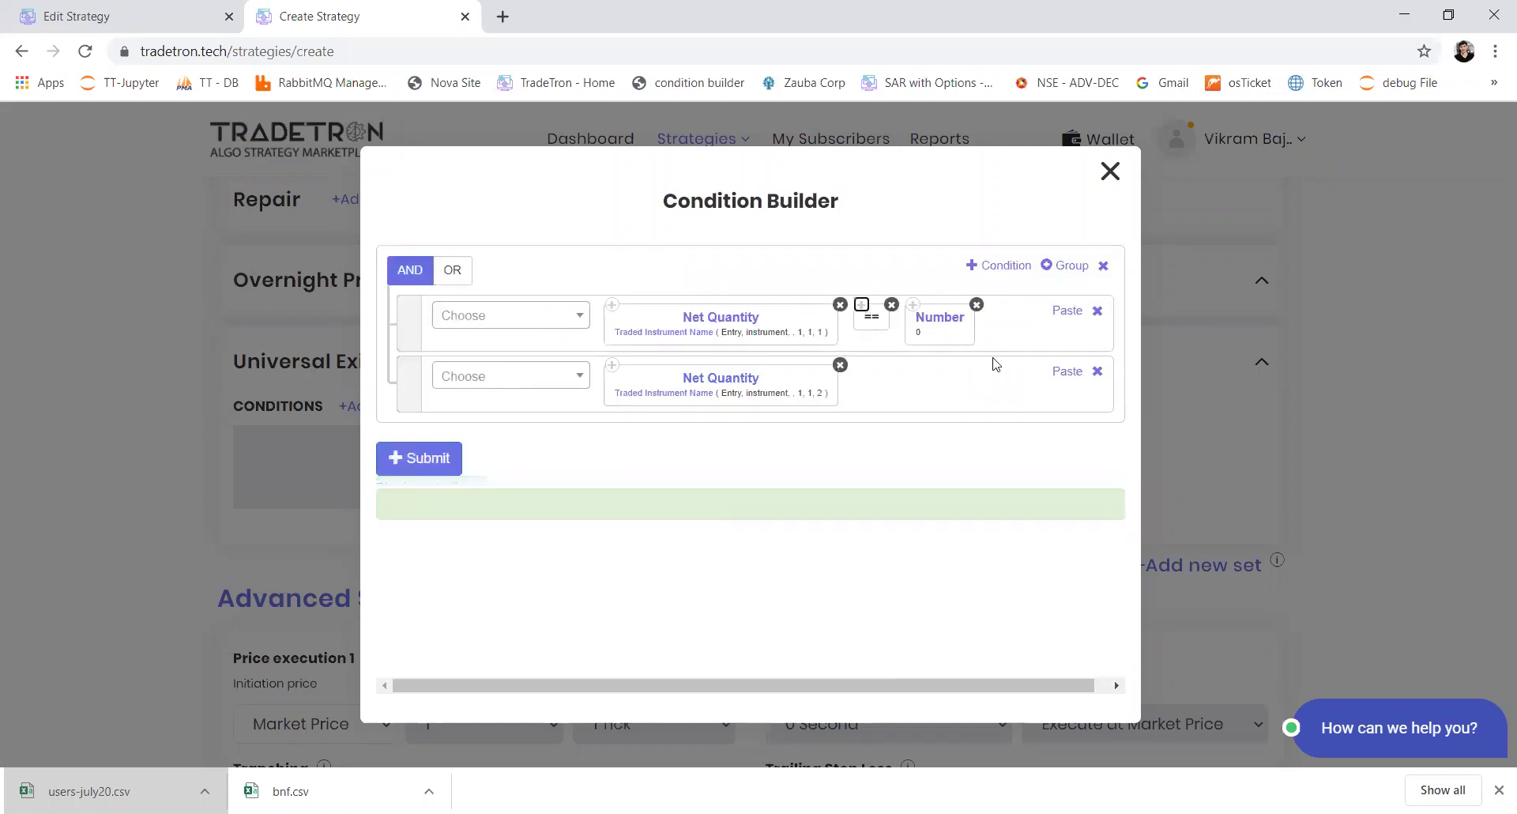
click(1050, 371)
click(913, 306)
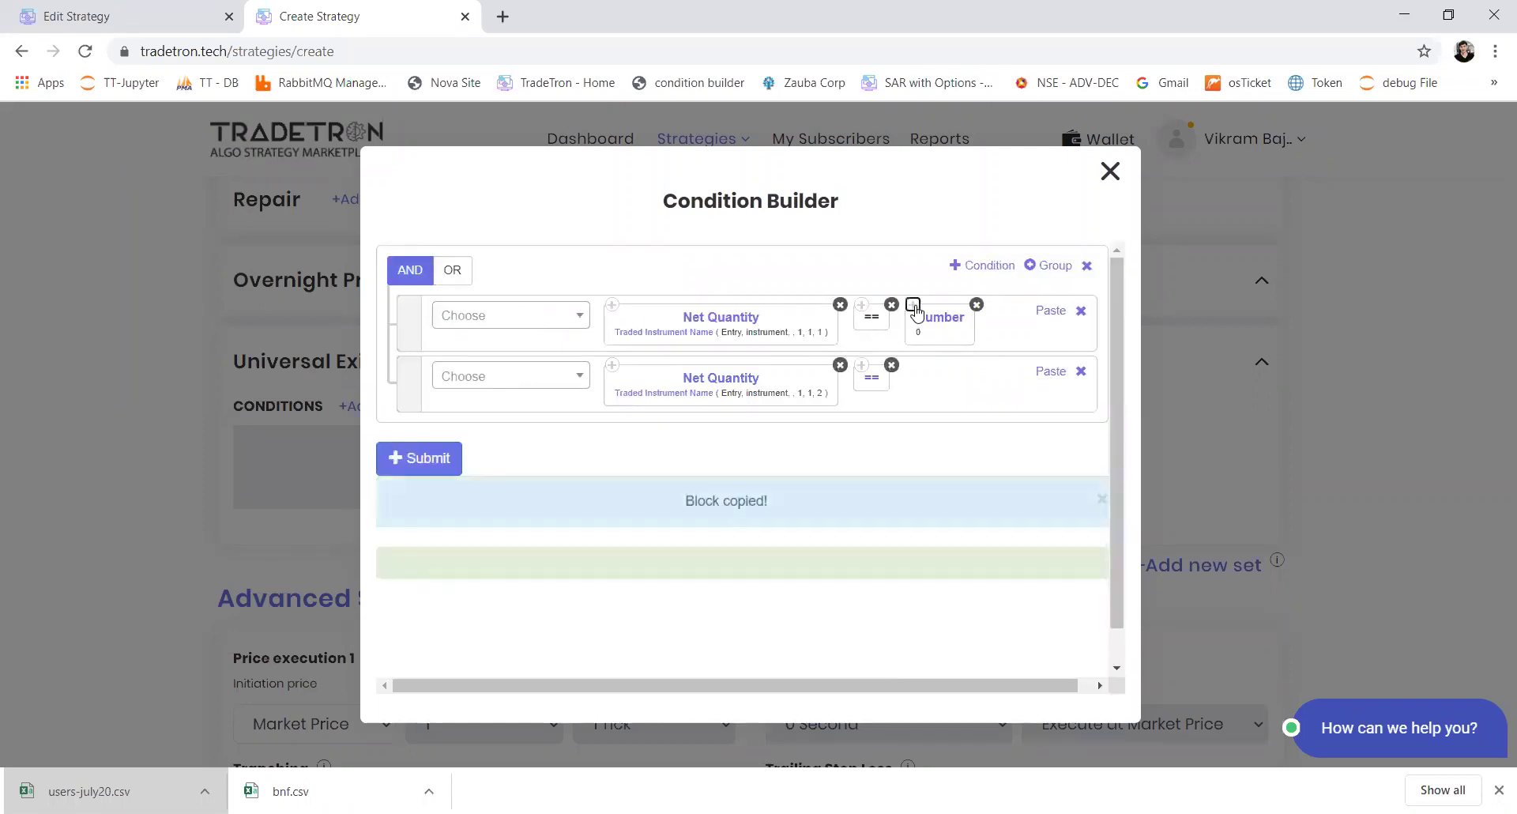
click(1050, 376)
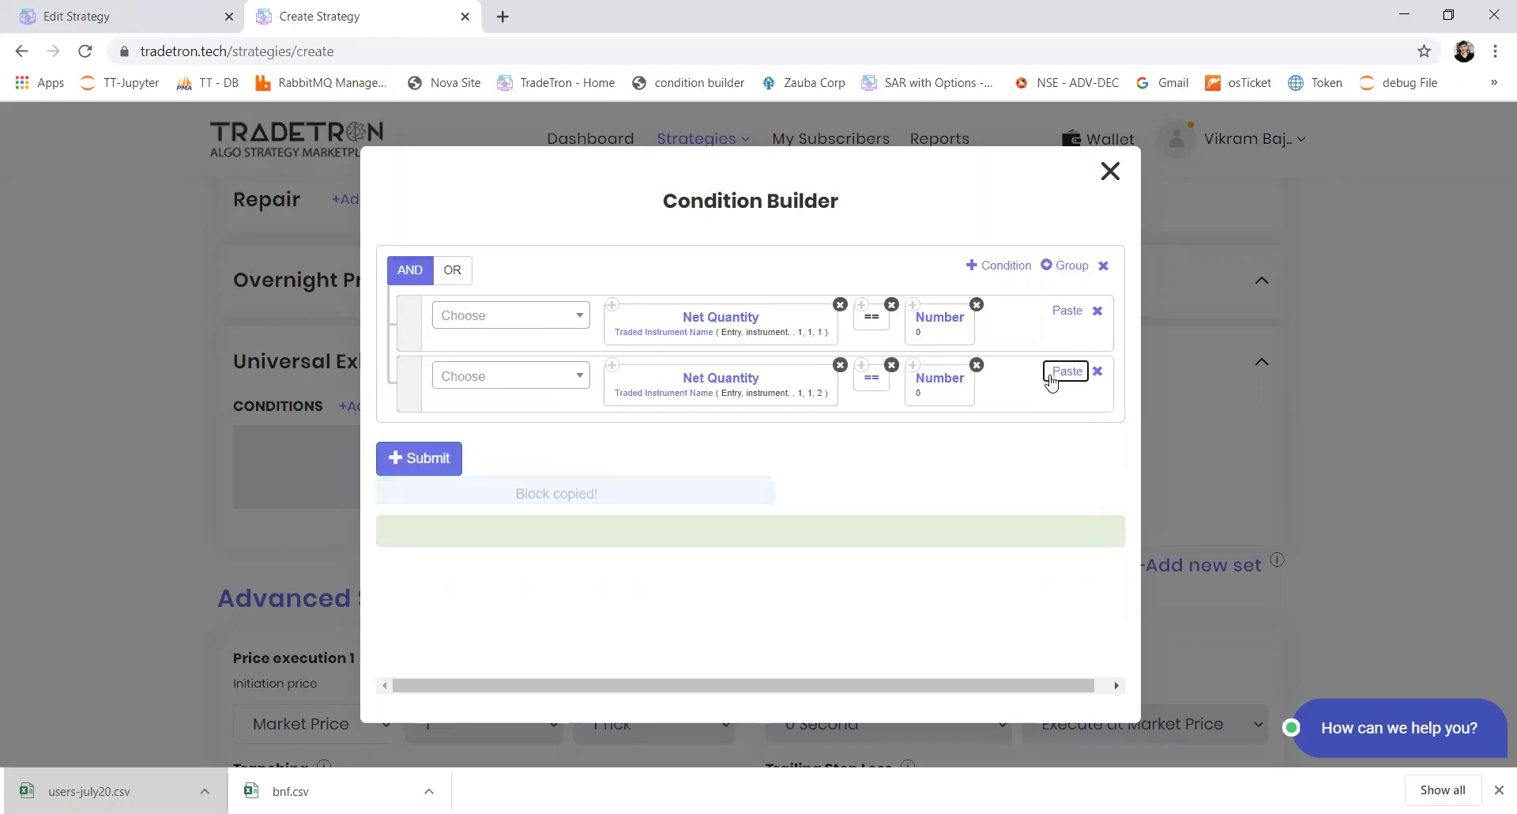
click(419, 458)
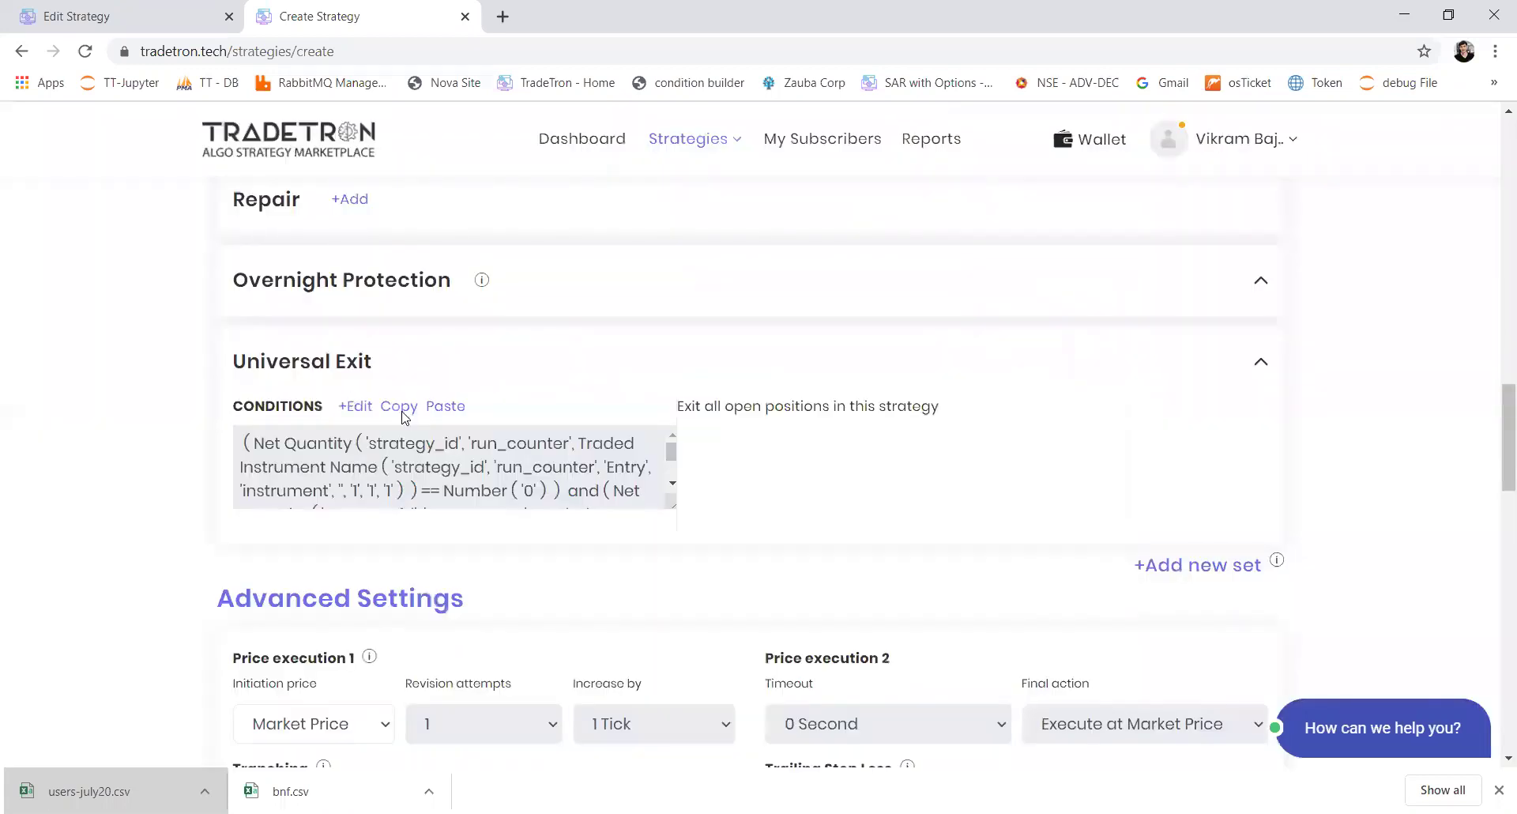
Reopen the Universal Exit conditions and add a third condition that starts with the PNL keyword.
scroll(402, 417, up, 5)
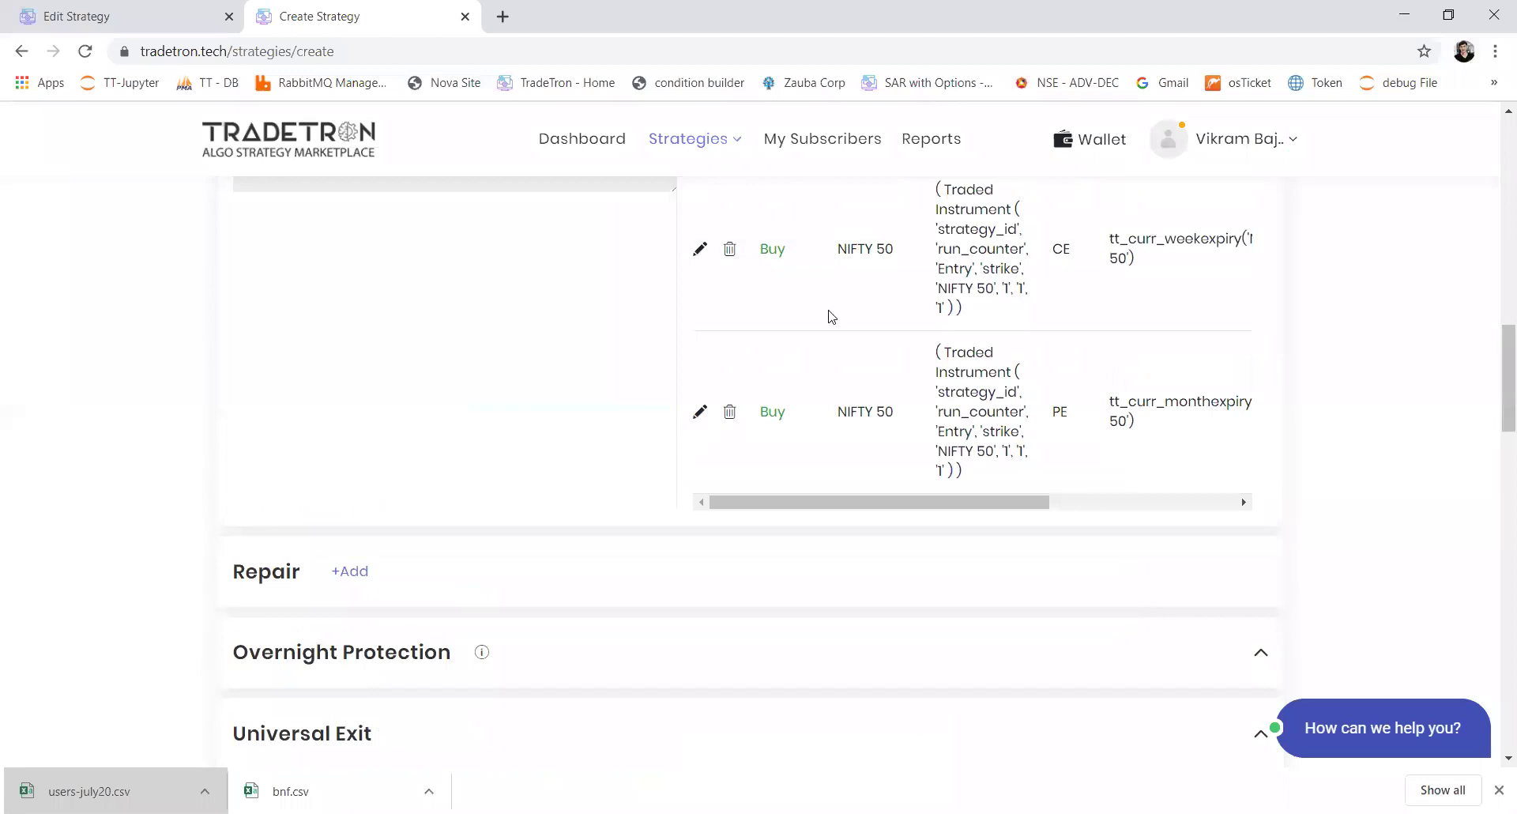
scroll(813, 439, down, 3)
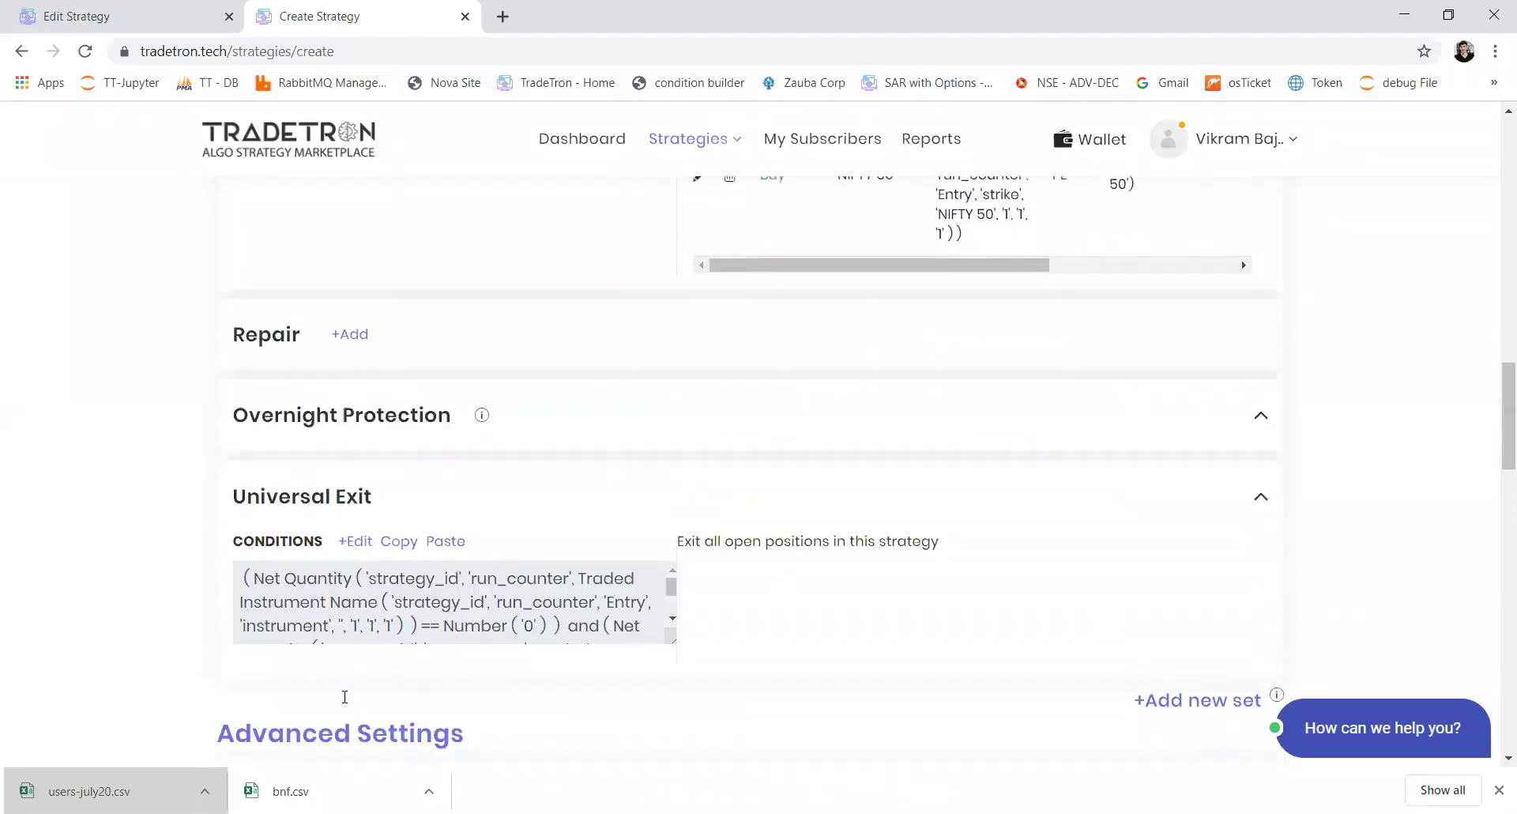
click(347, 542)
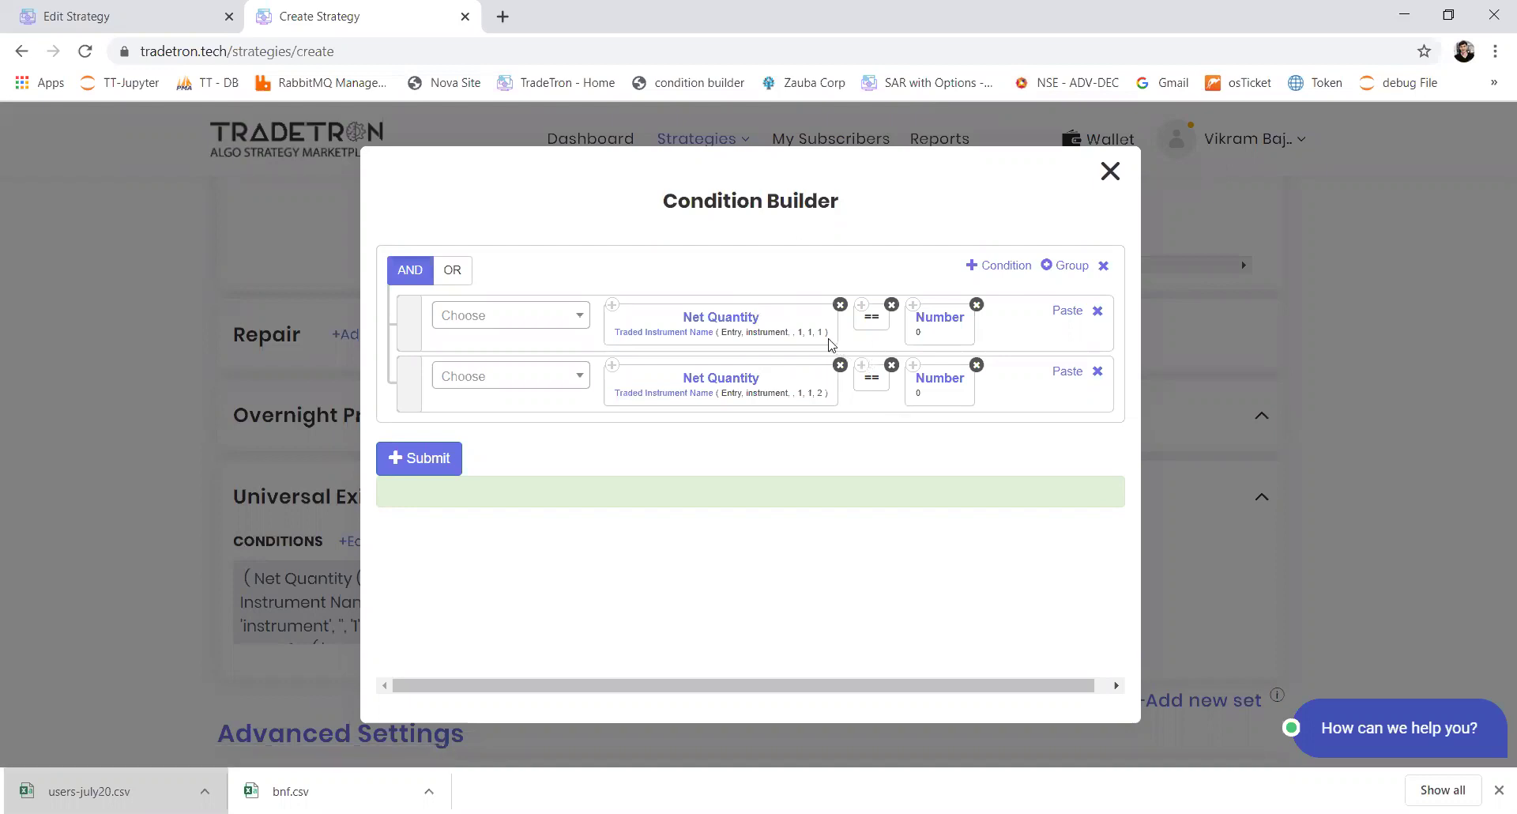
click(1068, 266)
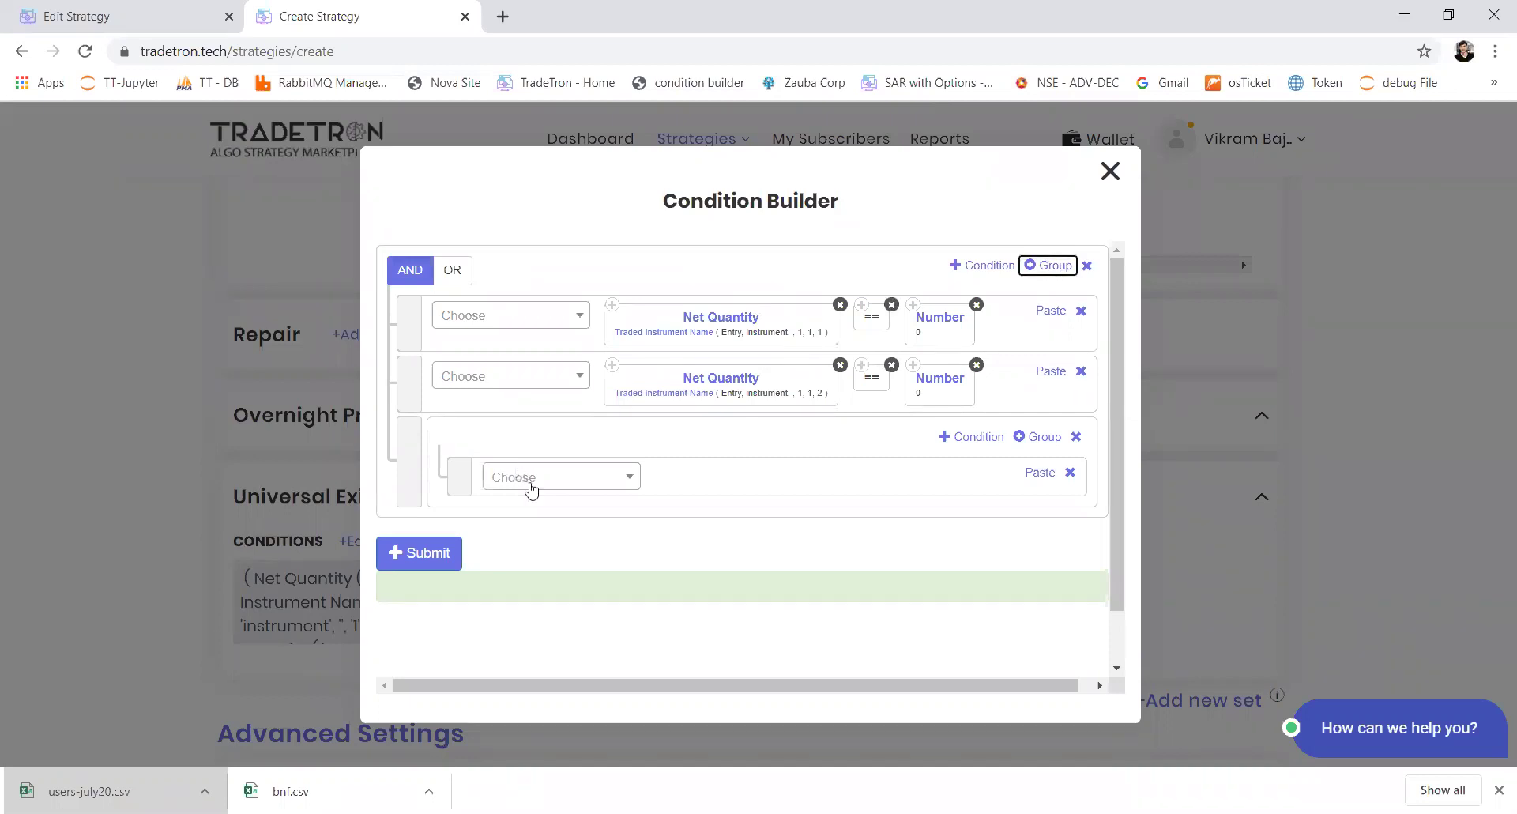
click(1075, 438)
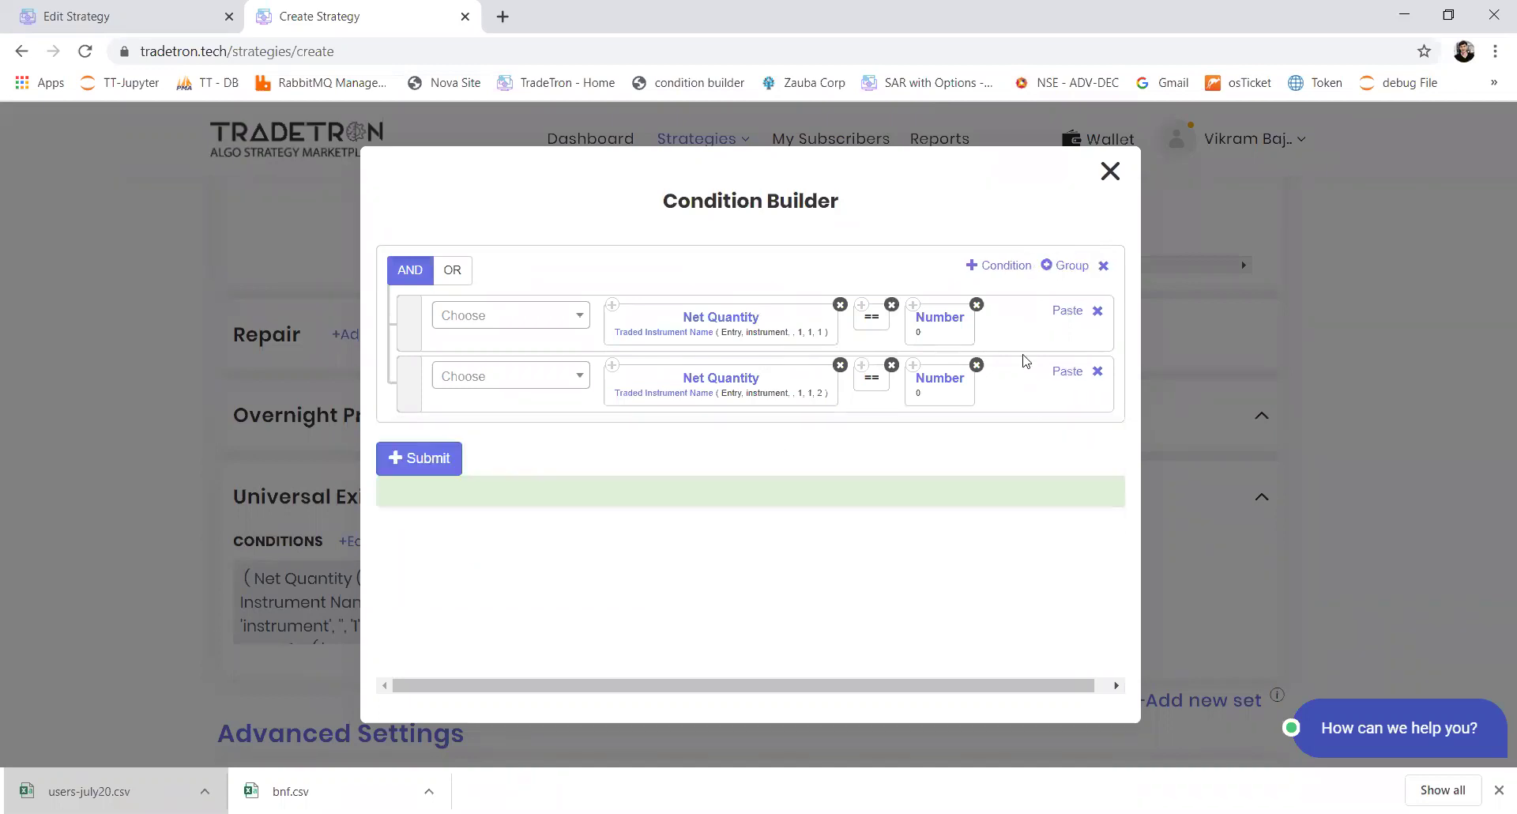
click(978, 267)
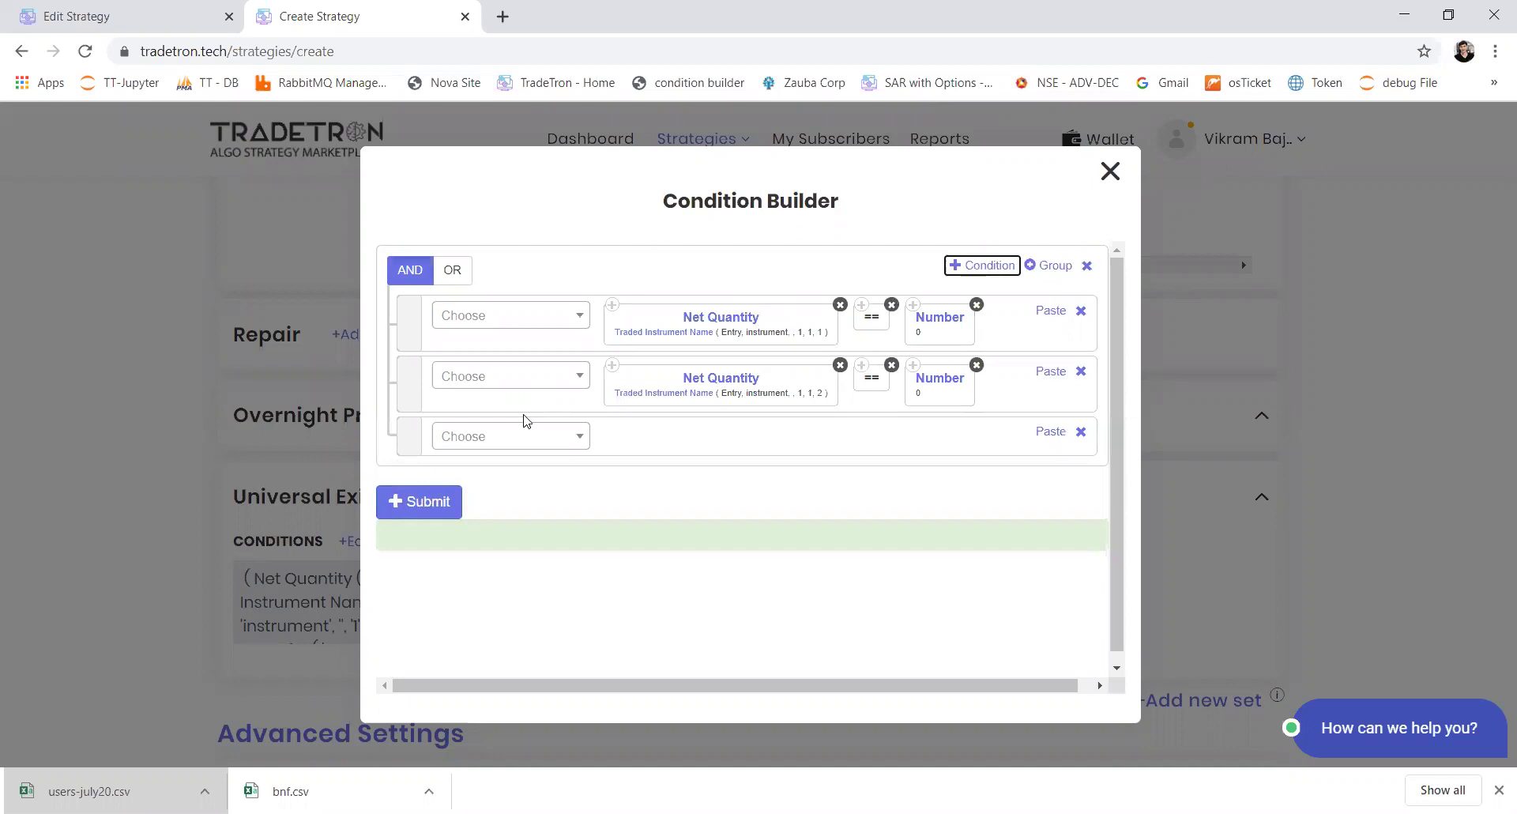
click(513, 438)
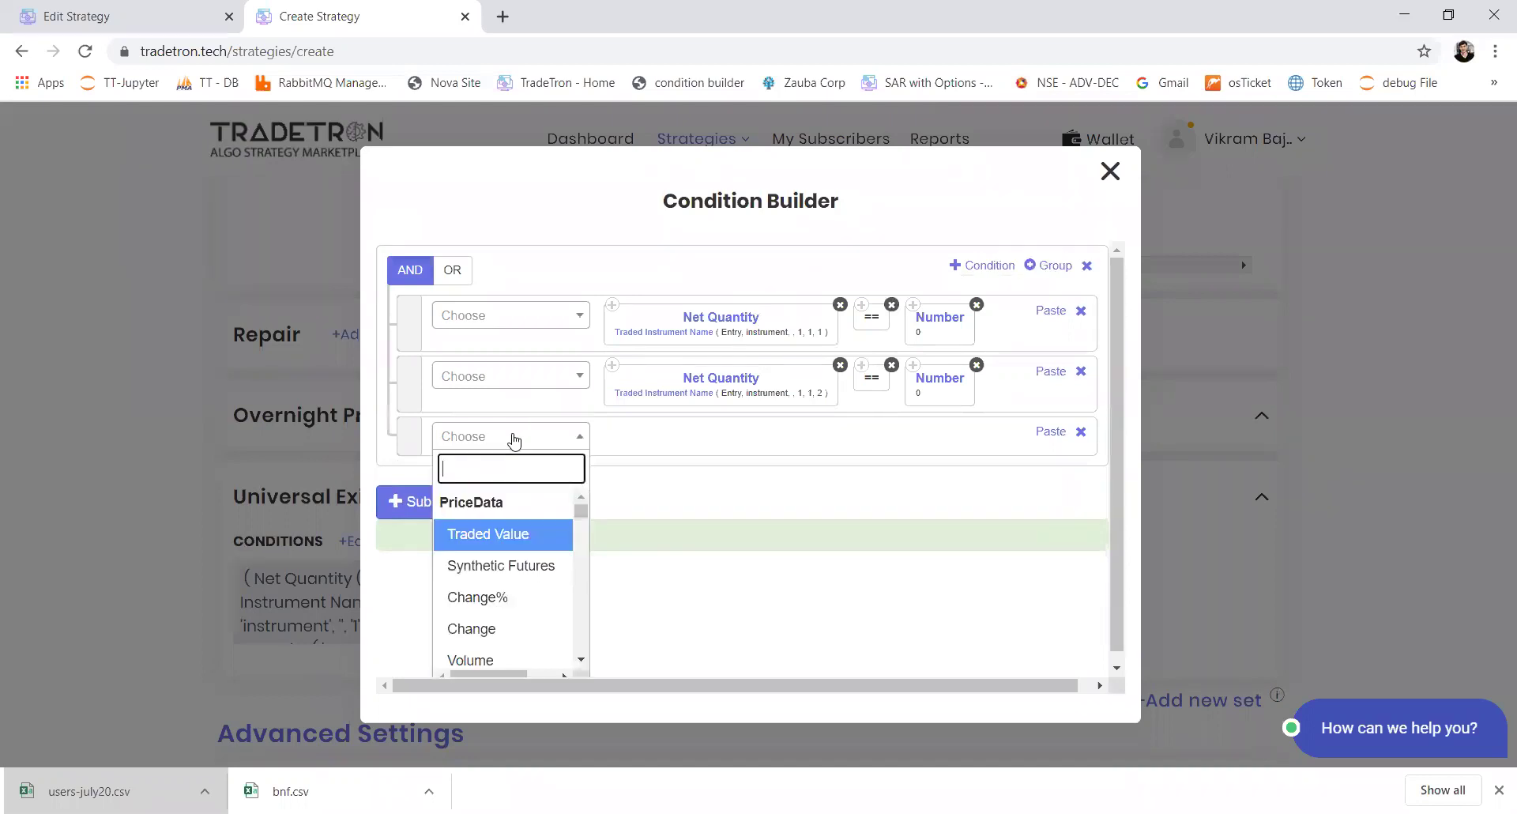
text(pnl)
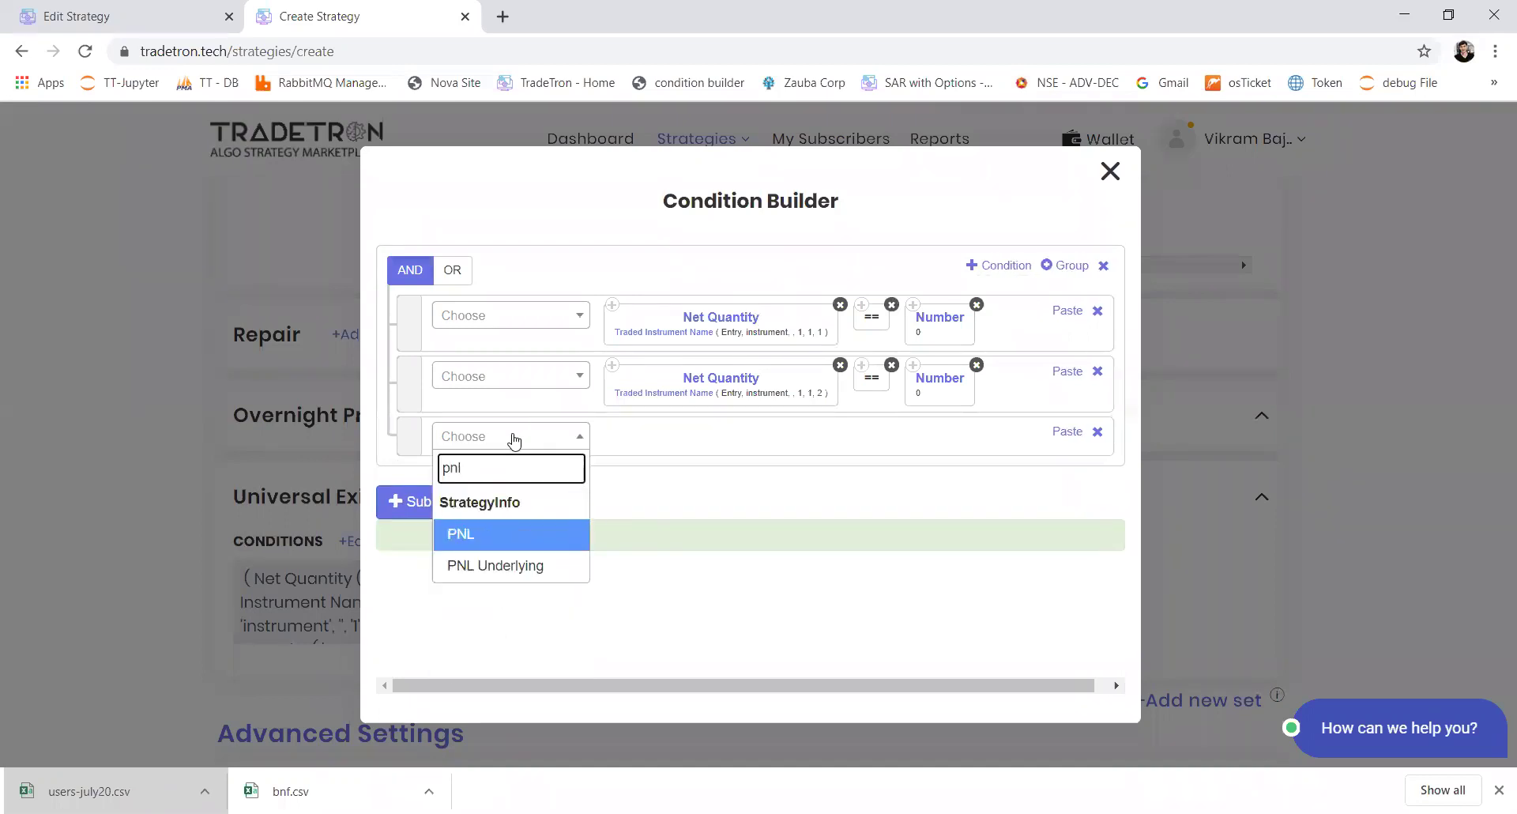
key(Return)
Complete the third exit condition by comparing PNL with > to the Number 850.
click(515, 440)
text(>)
key(Return)
click(515, 440)
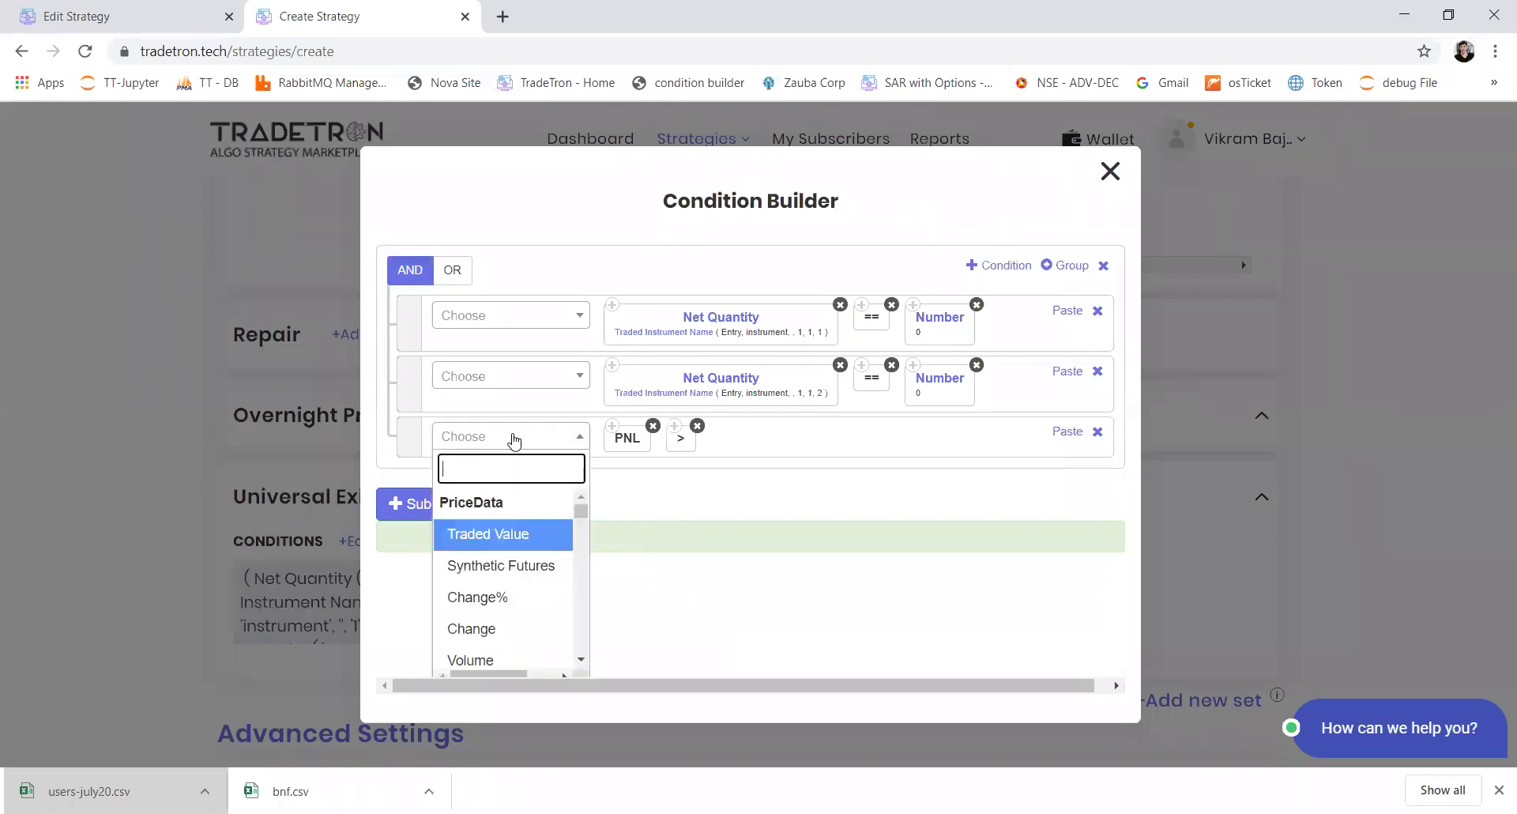
text(number)
key(Return)
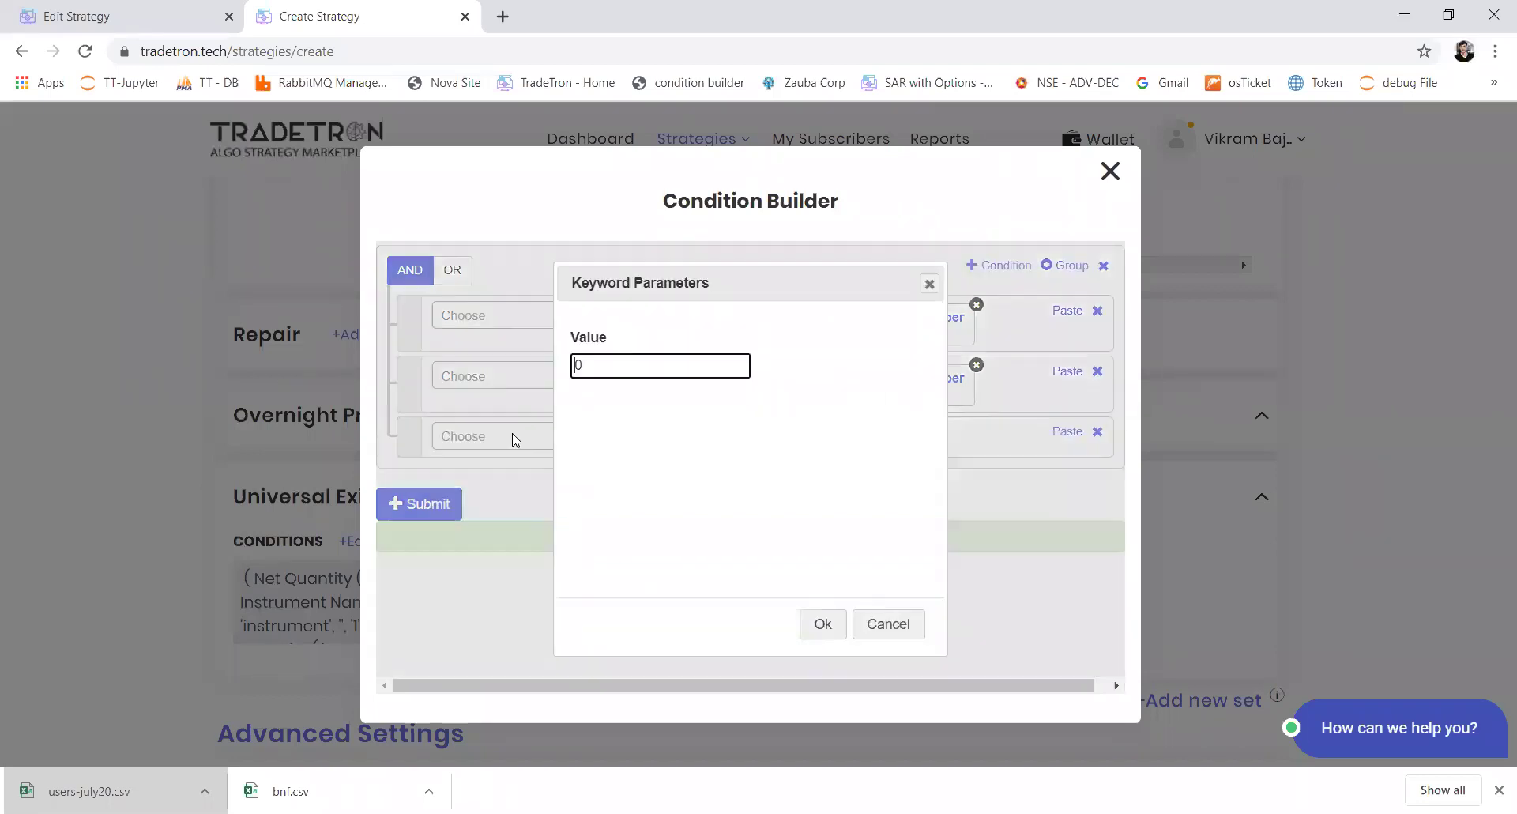
key(BackSpace)
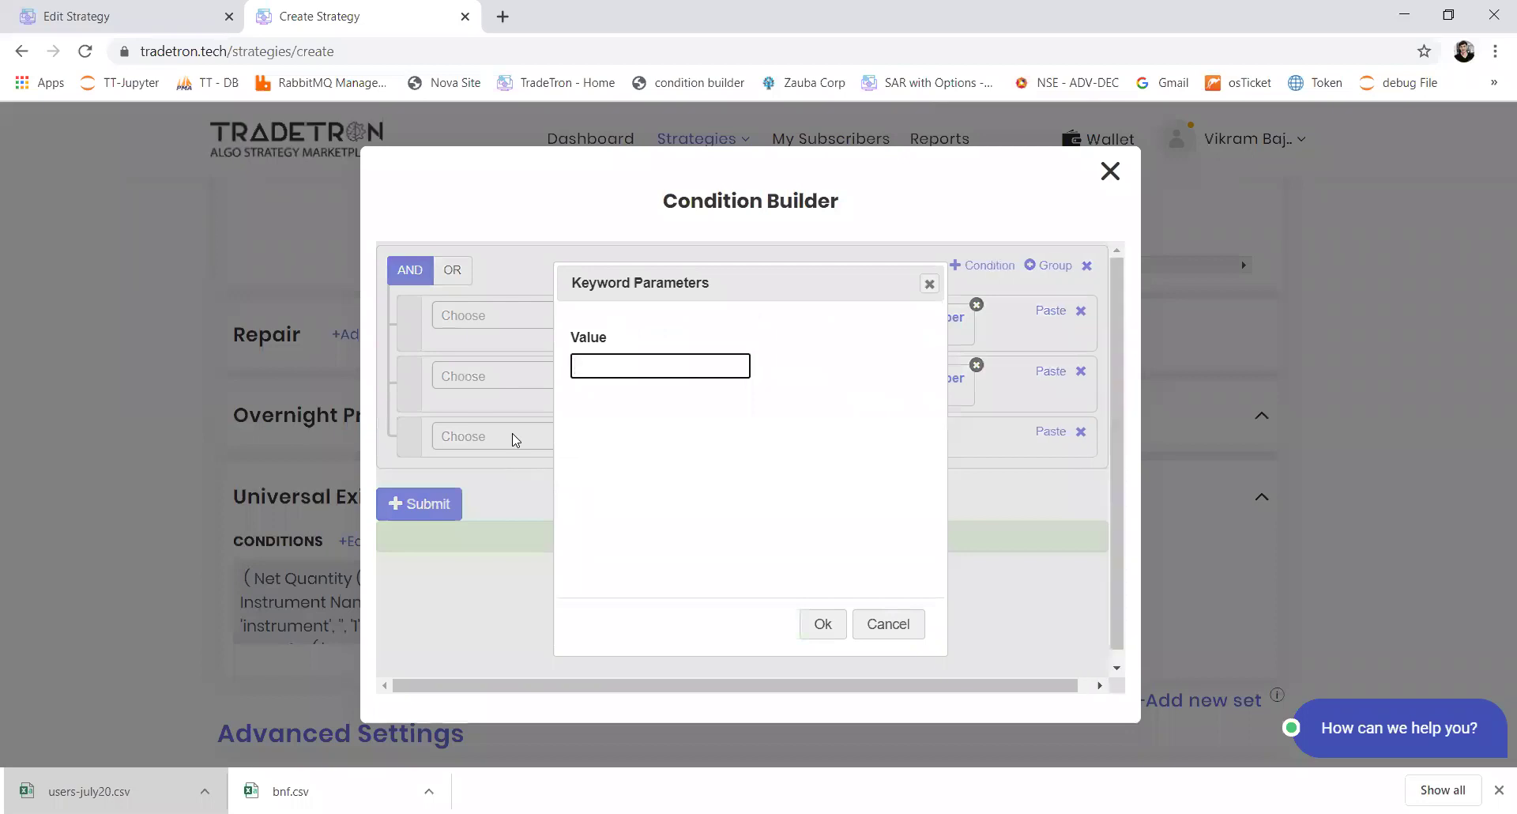
text(850)
key(Tab)
key(Return)
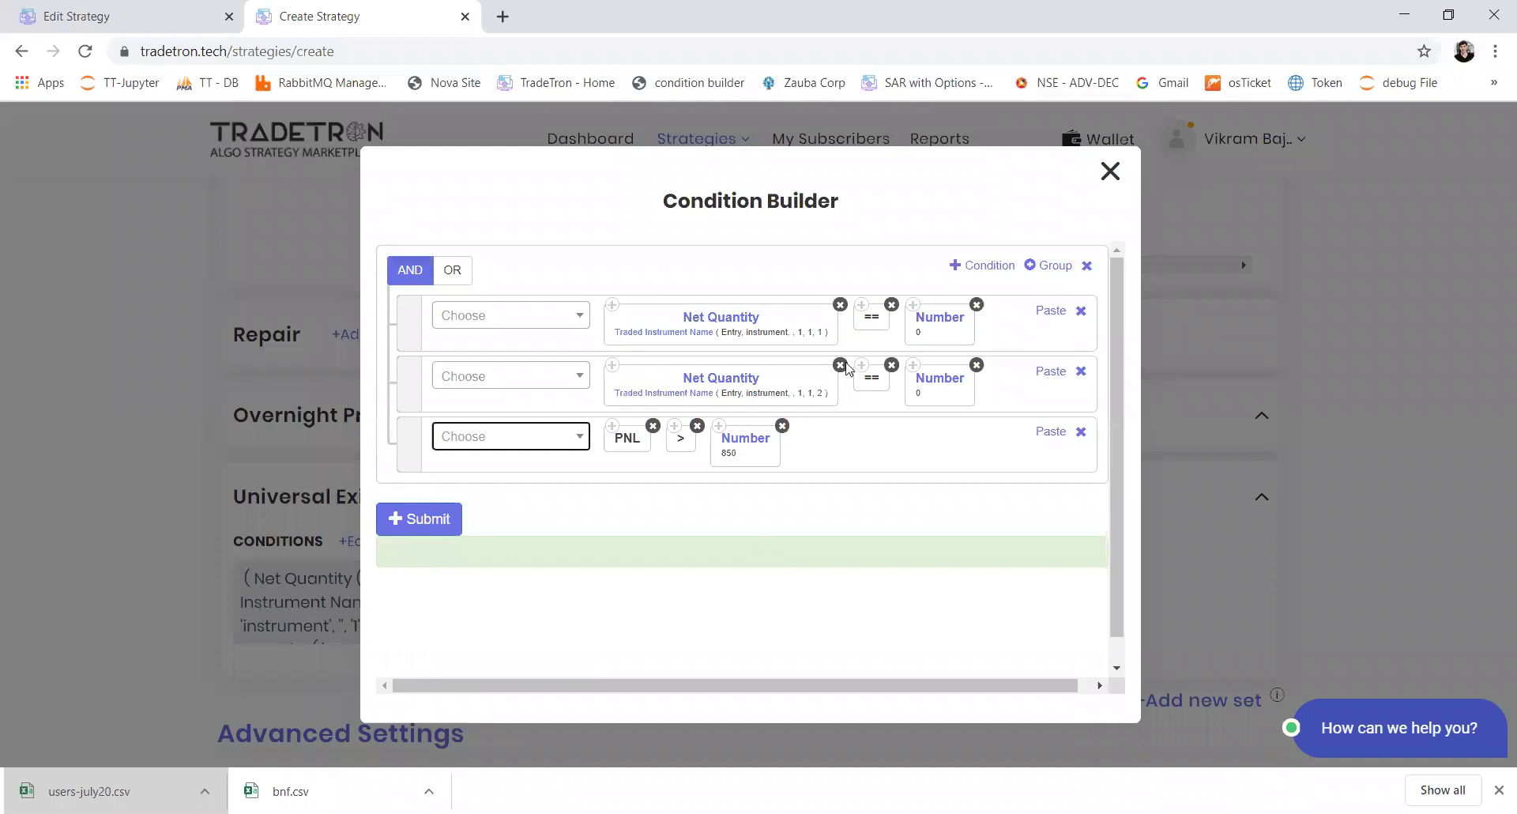
Move both Net Quantity conditions into a nested group joined by AND, without any blank conditions.
click(1051, 266)
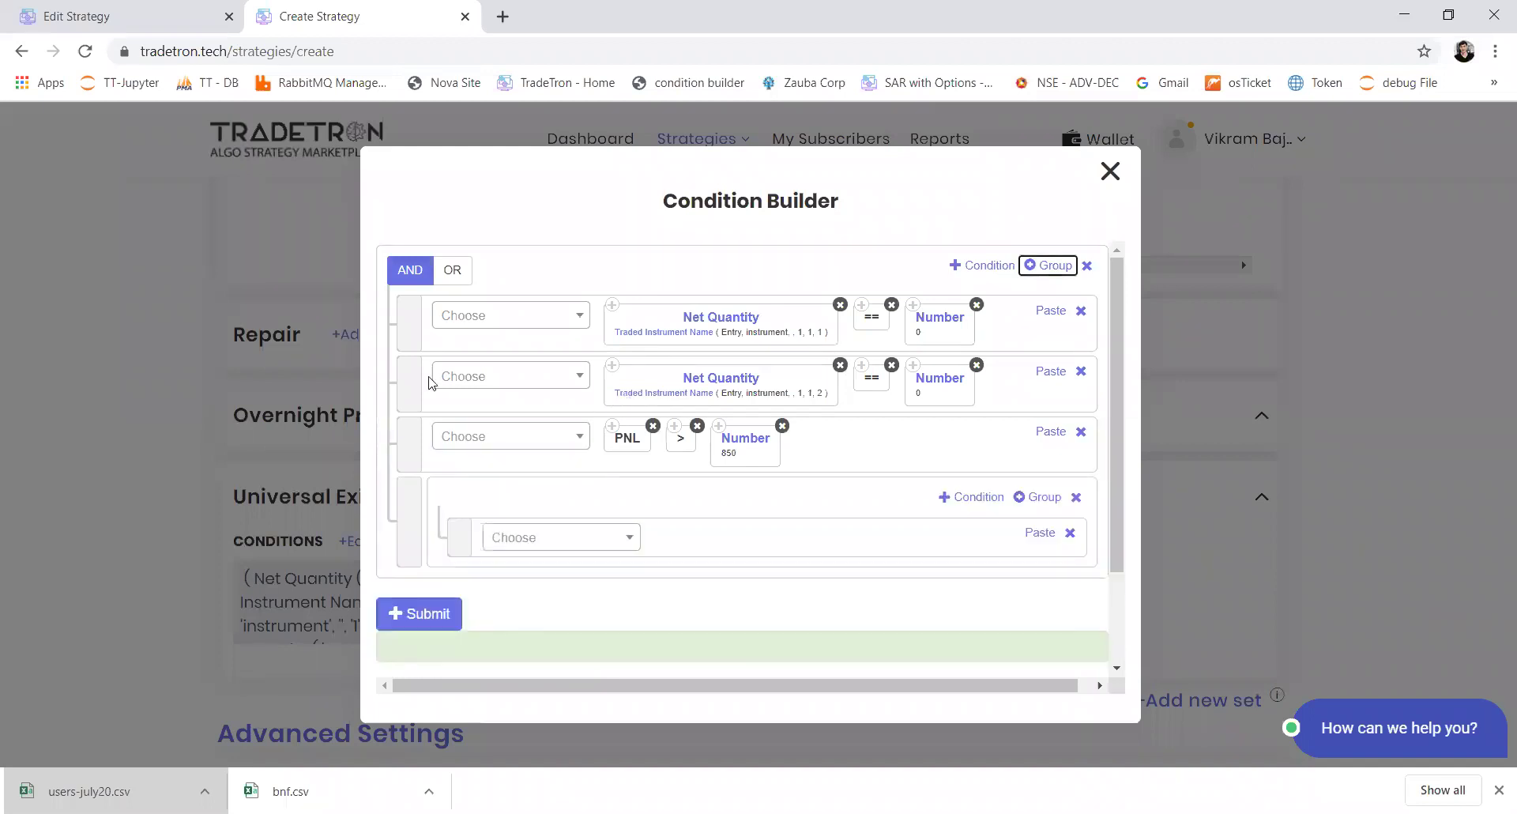
drag(406, 382, 446, 505)
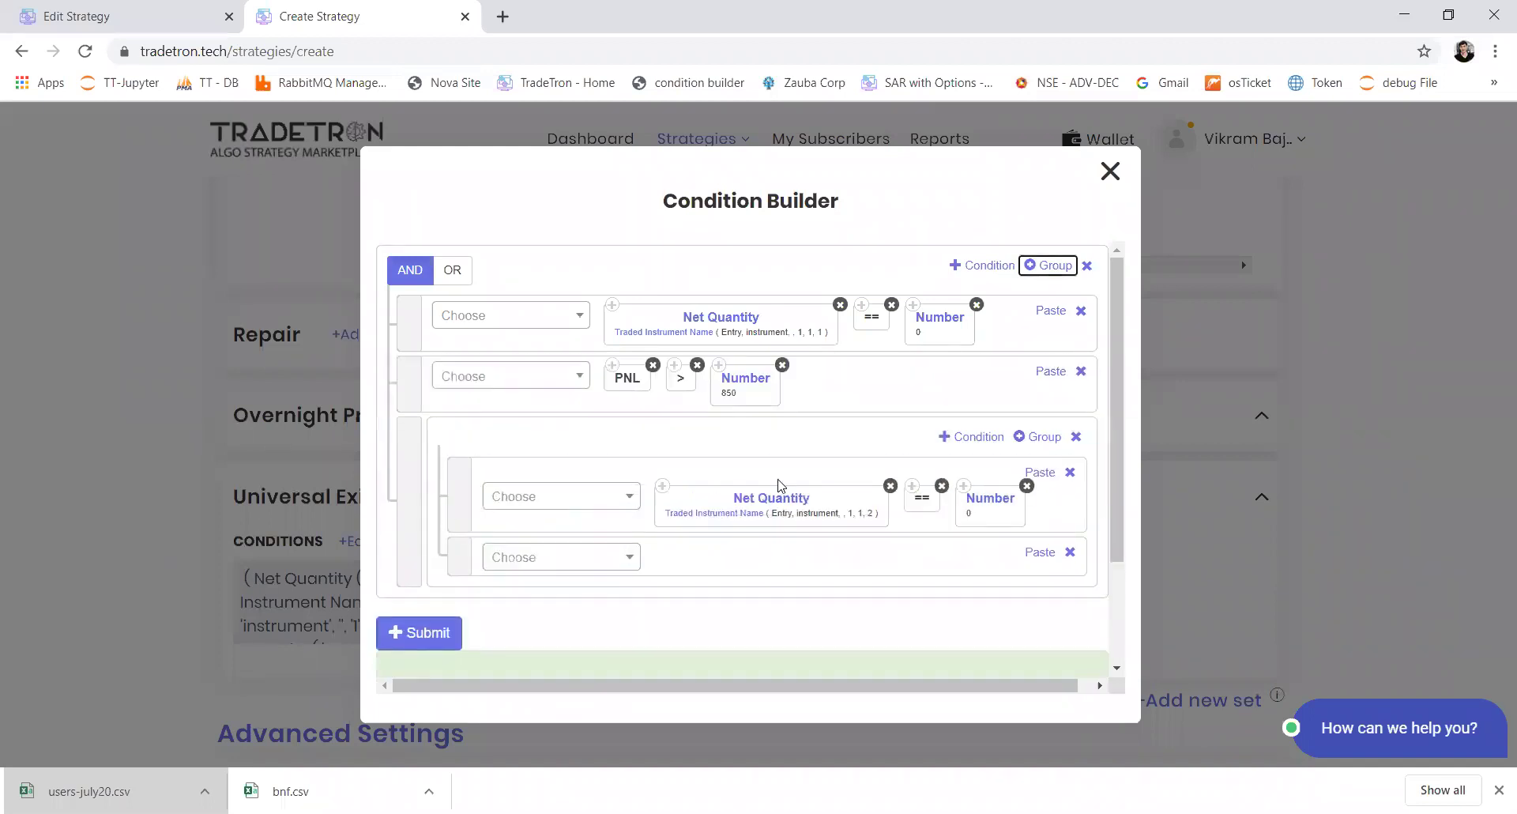
click(1070, 551)
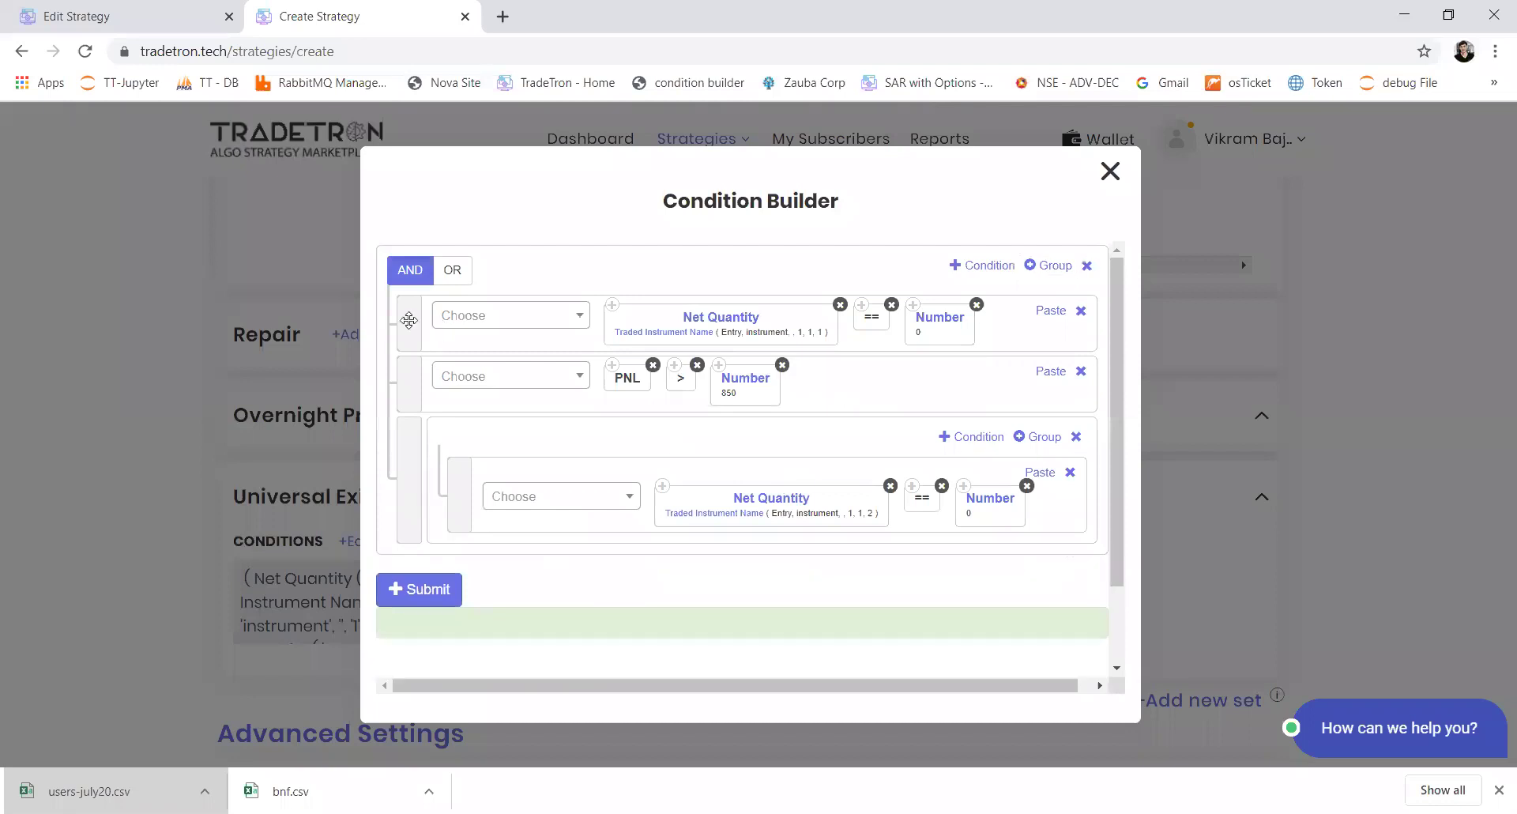
drag(414, 322, 456, 461)
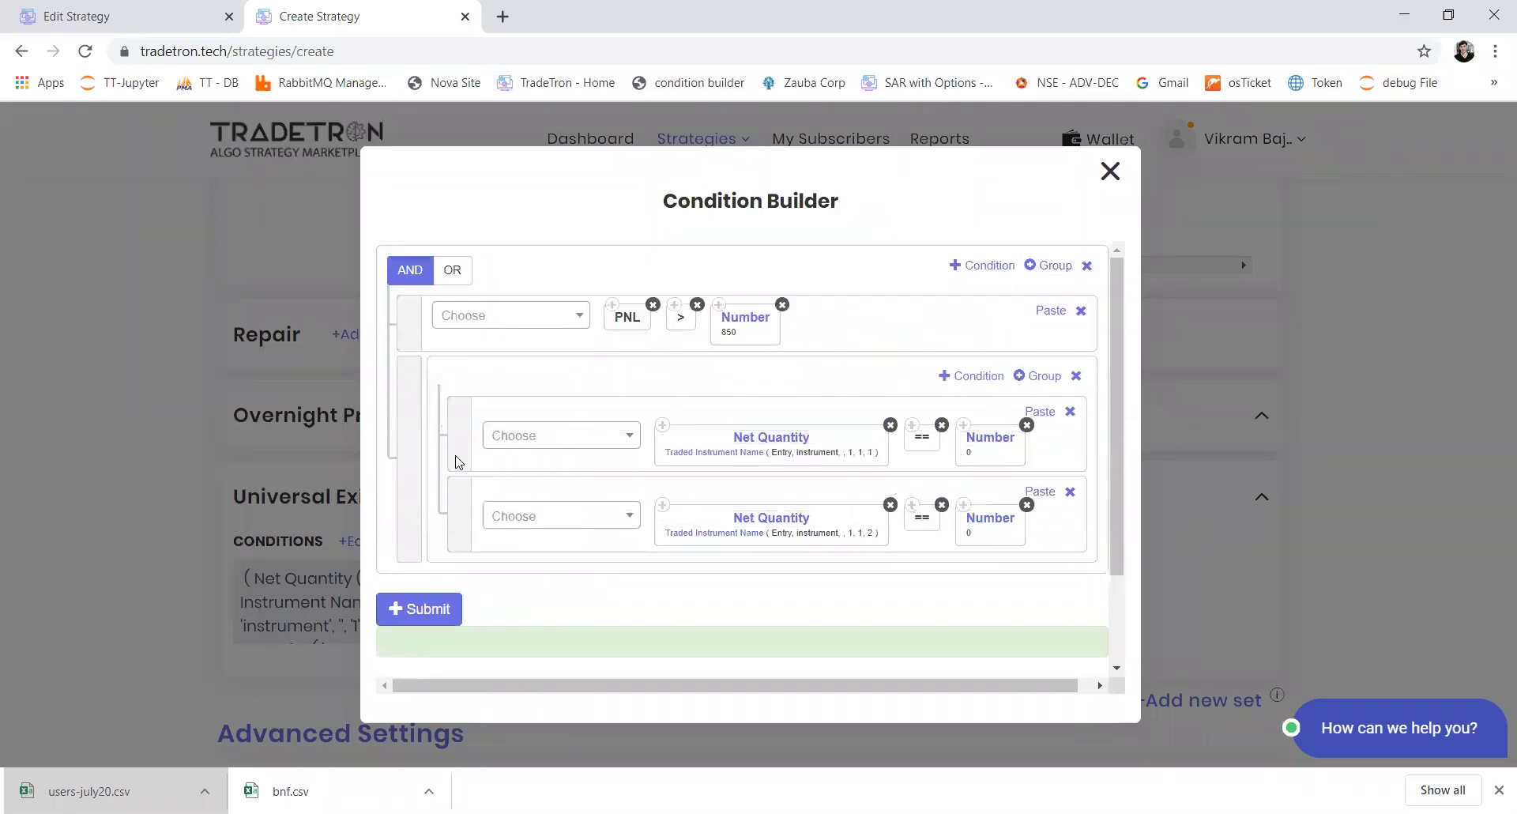
click(1048, 268)
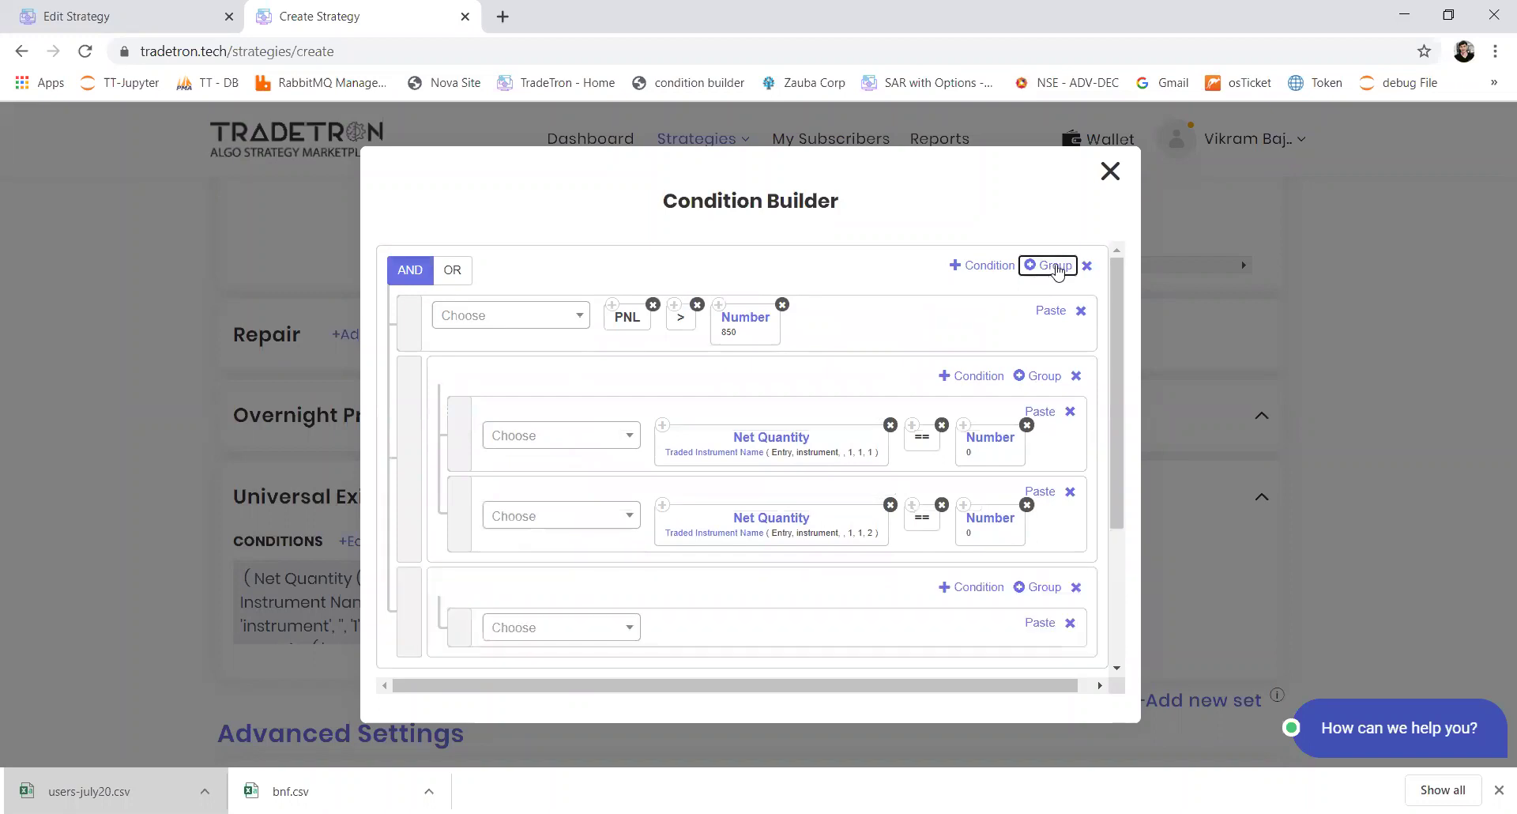
click(1075, 586)
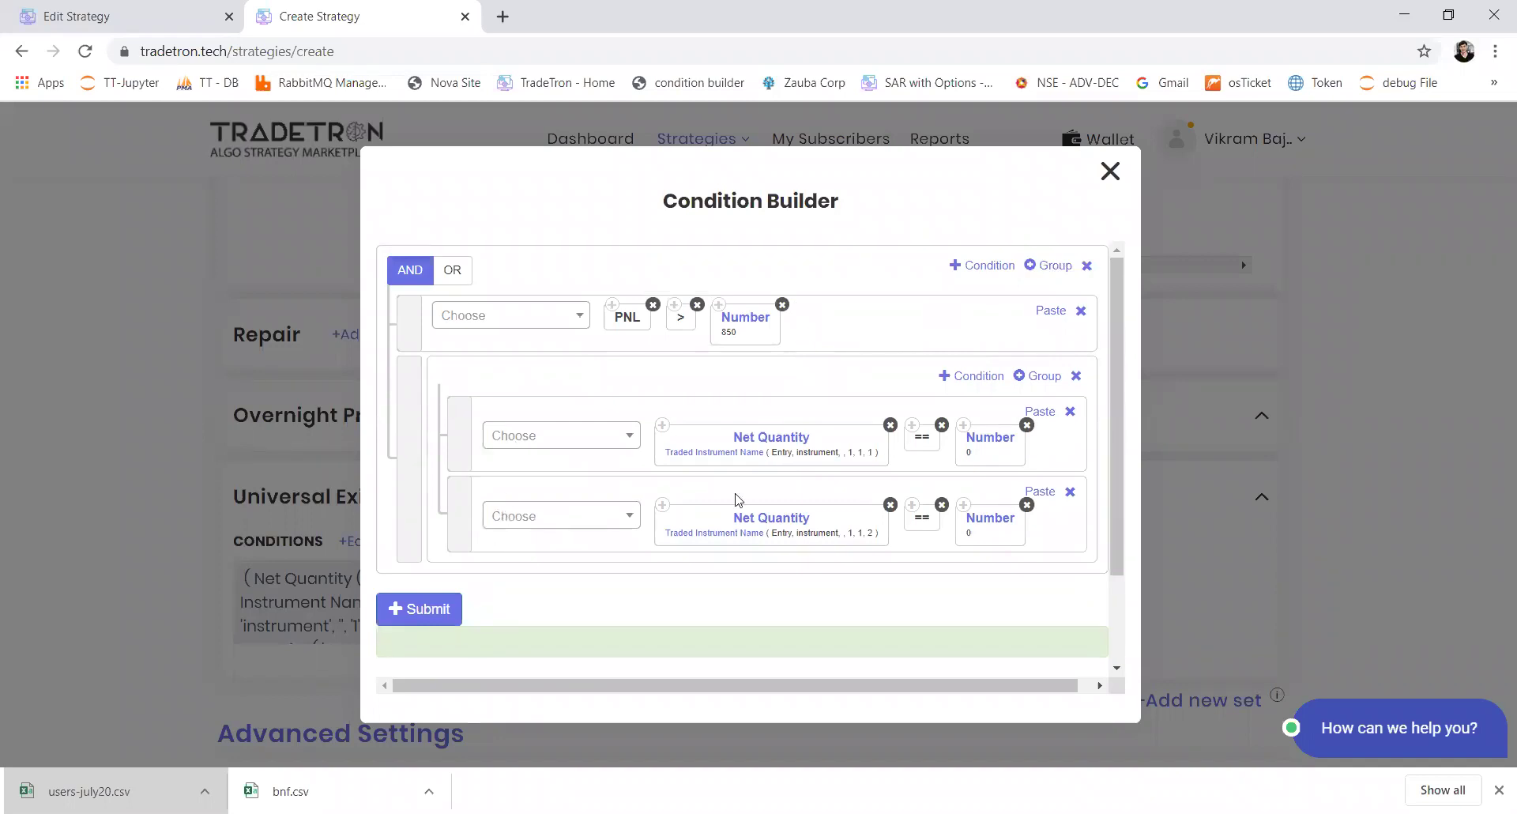
click(983, 376)
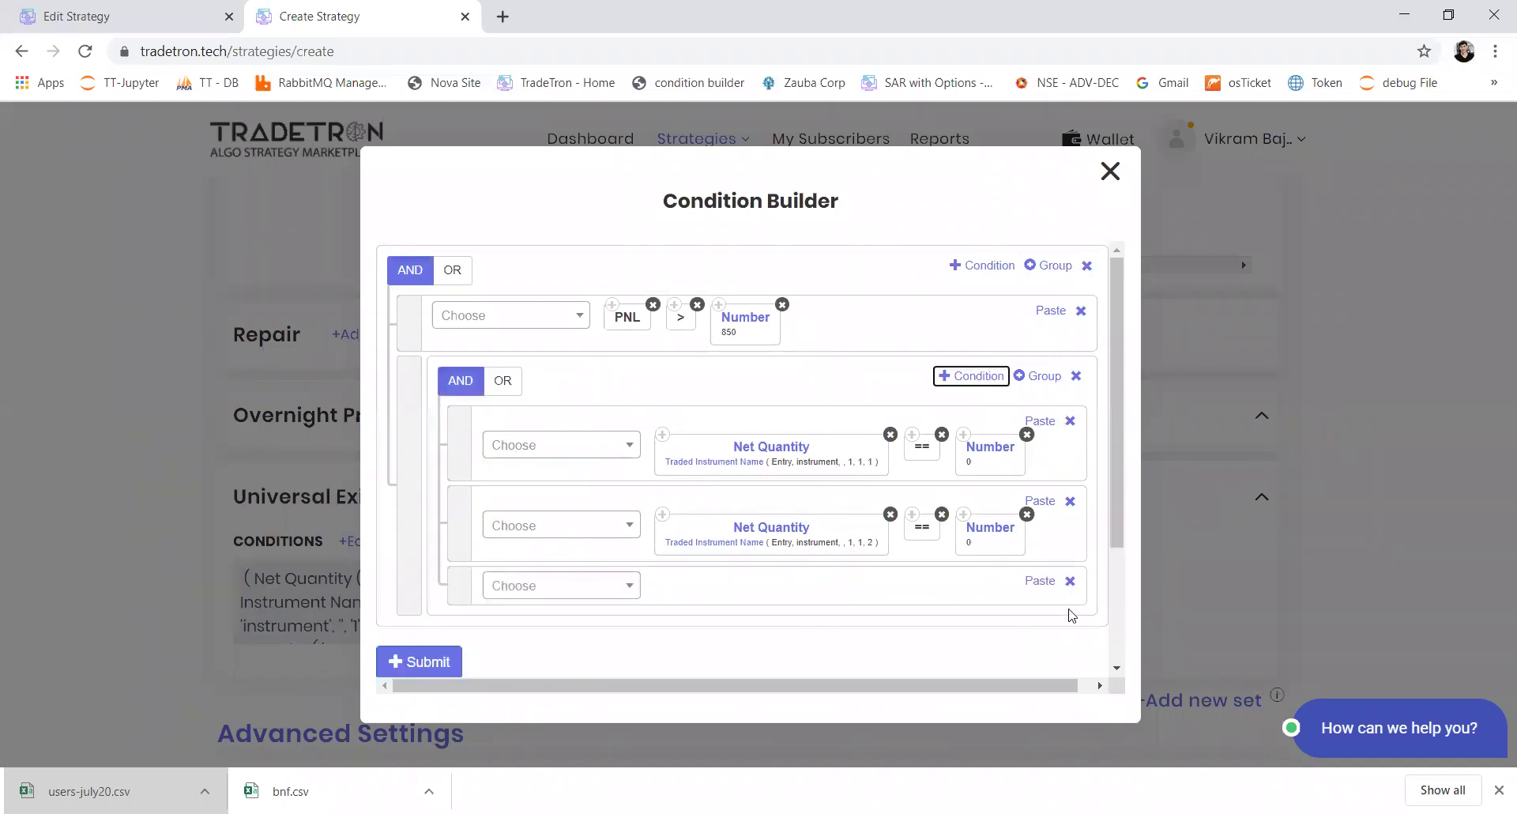
click(1070, 581)
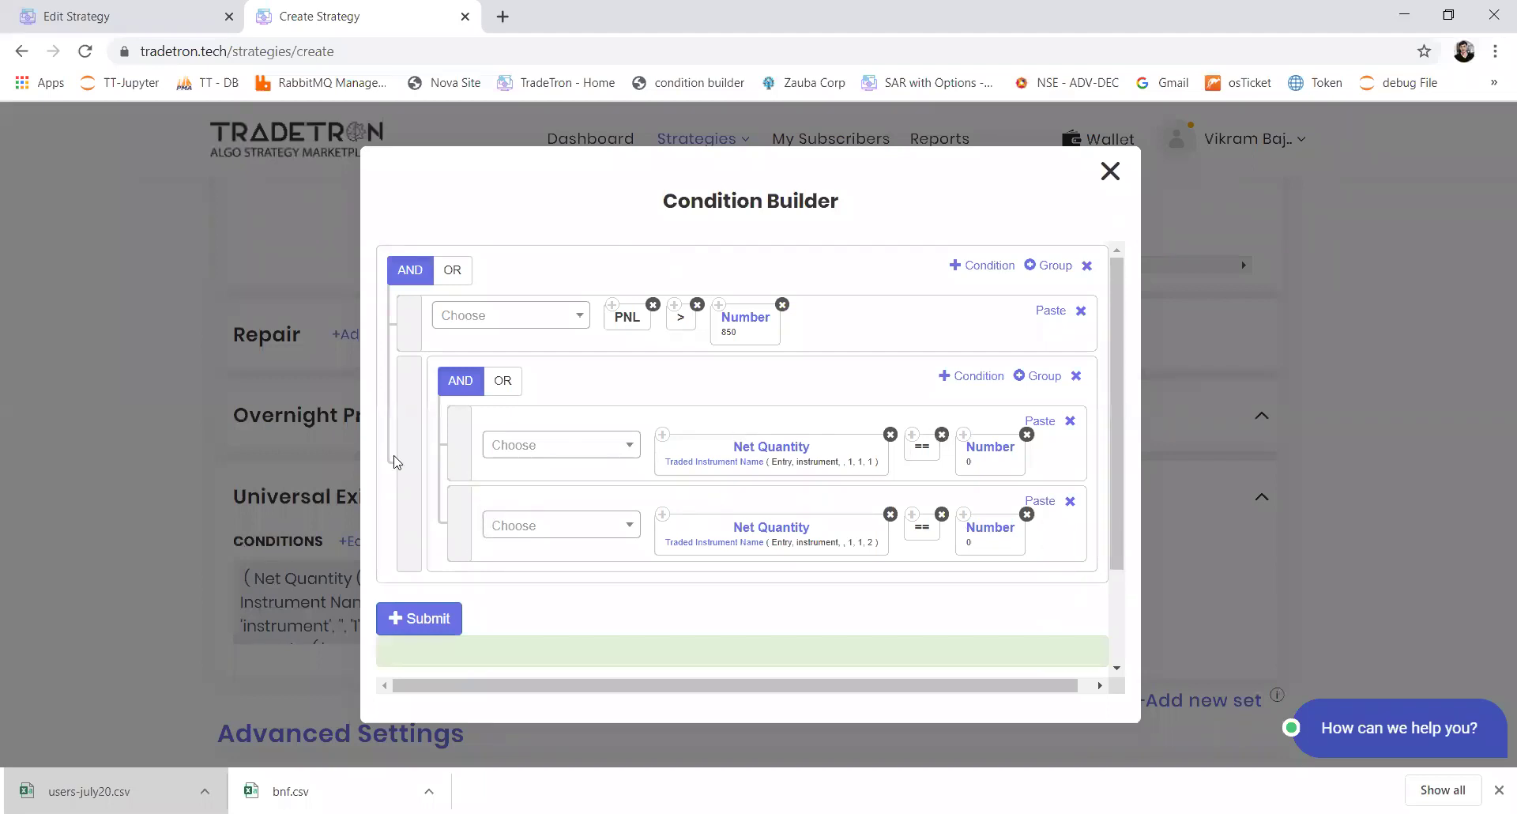
Join the PNL condition and the Net Quantity group with OR and submit the Universal Exit conditions.
click(451, 270)
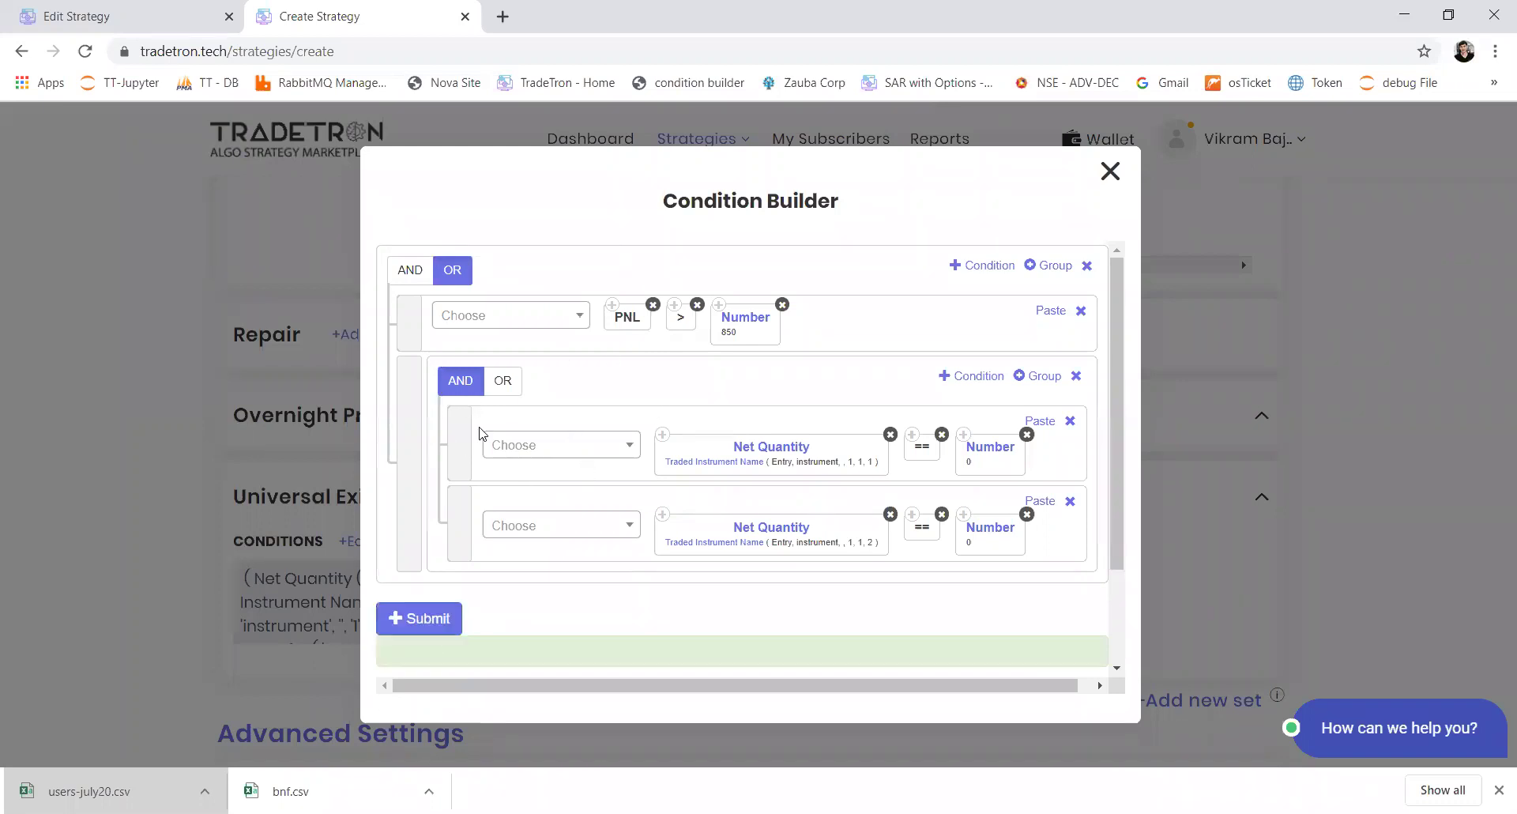
drag(401, 443, 404, 450)
drag(403, 328, 405, 321)
click(412, 606)
Review the Repair Once positions, the Set 1 entry and the strategy information.
scroll(525, 434, up, 3)
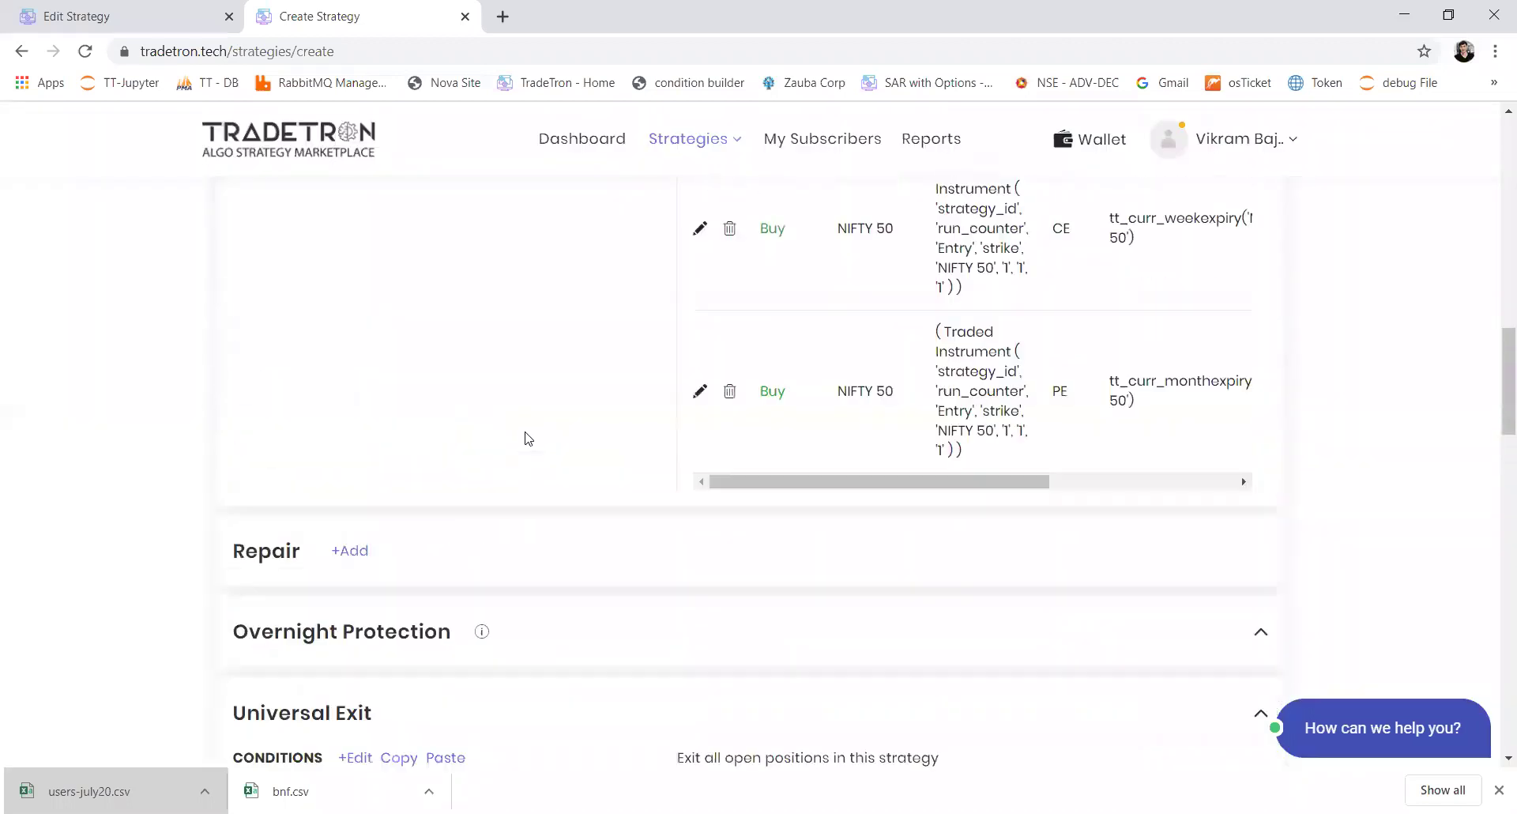
scroll(529, 438, up, 2)
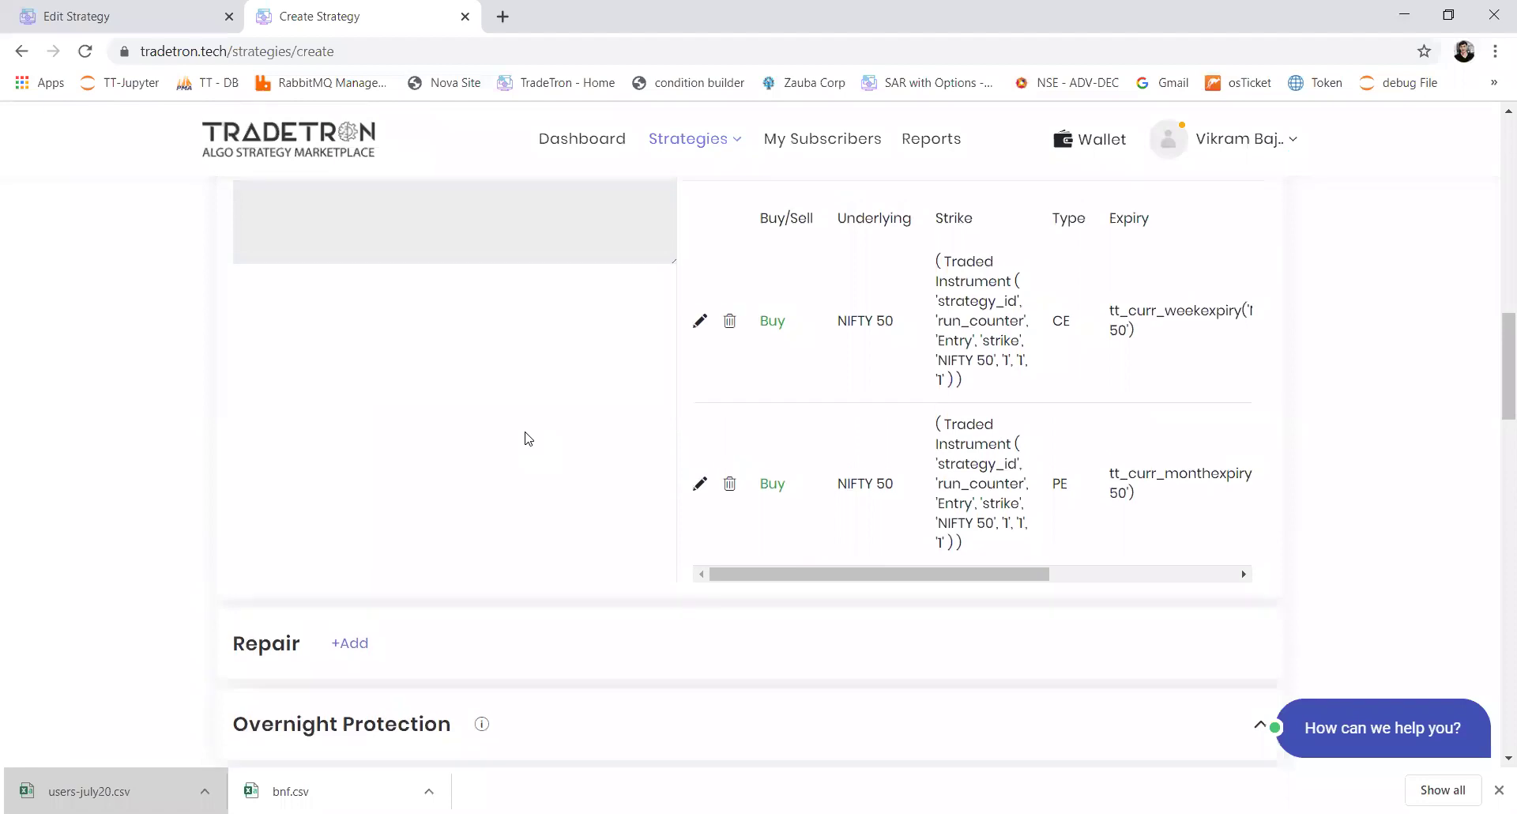
scroll(541, 484, down, 1)
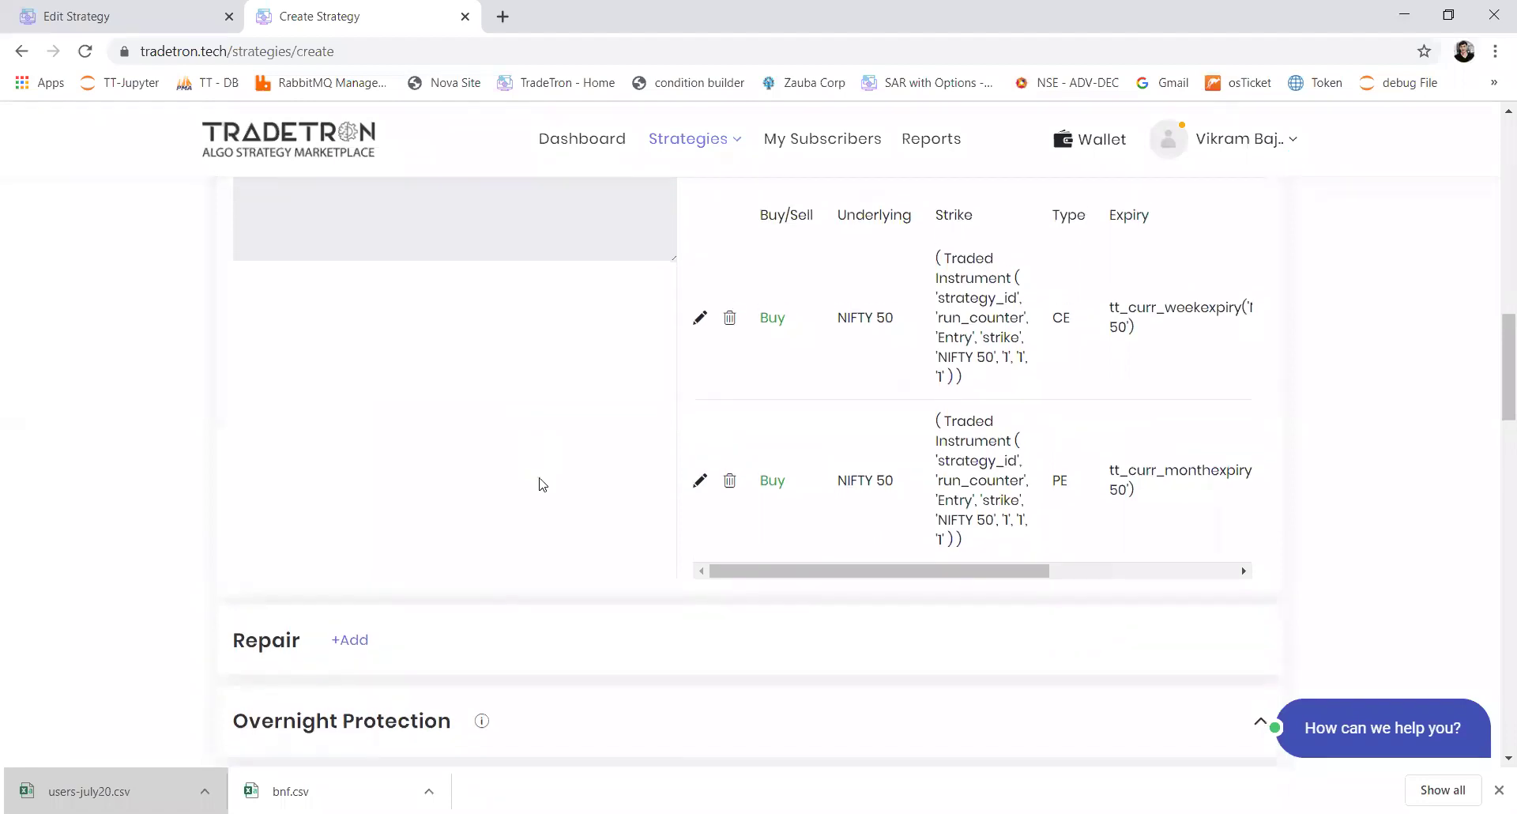
scroll(542, 484, up, 1)
scroll(542, 485, down, 2)
scroll(542, 484, up, 4)
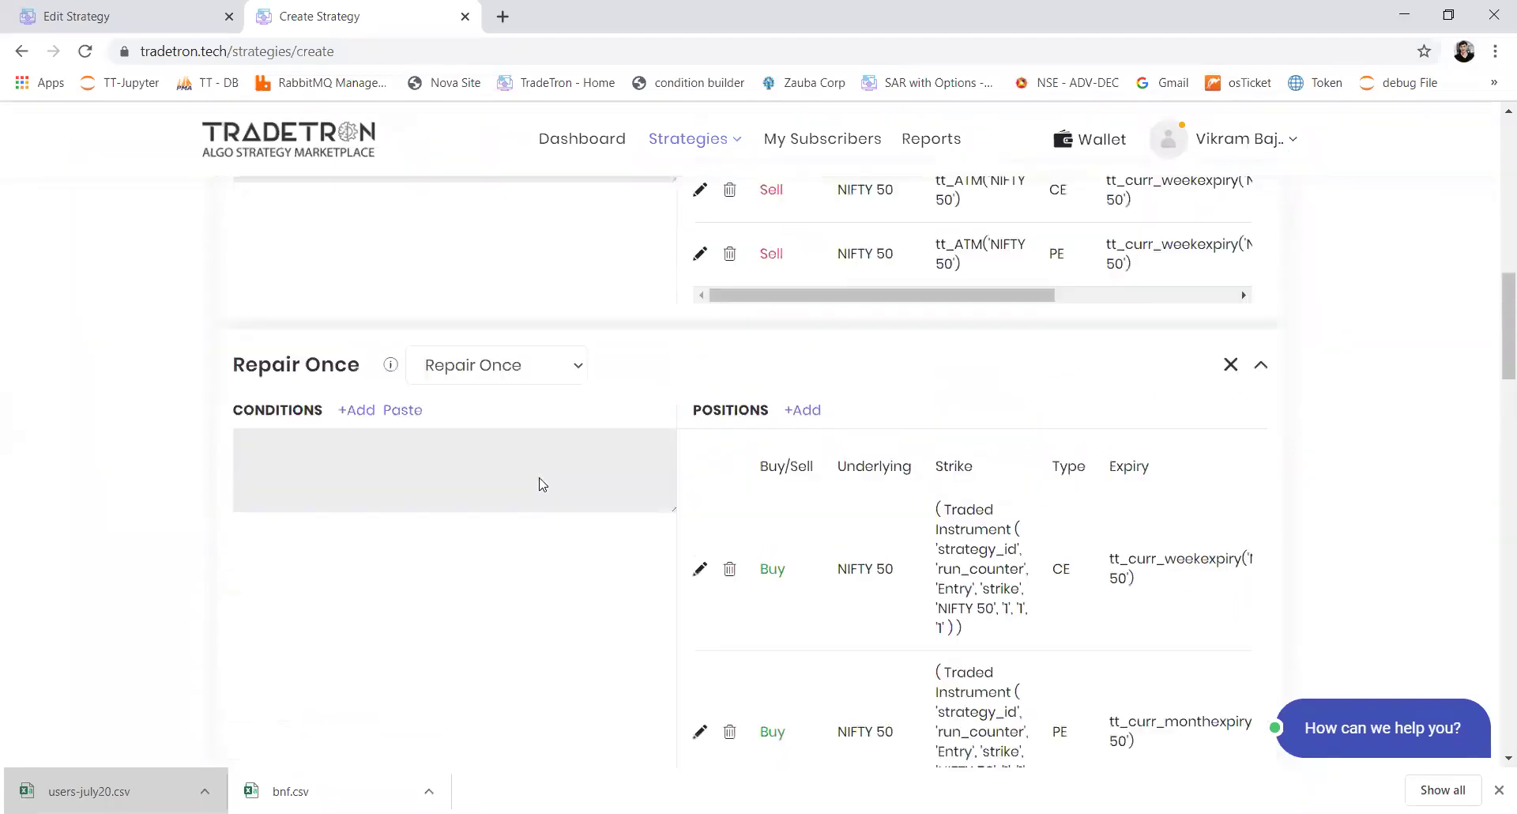
scroll(542, 484, up, 4)
scroll(542, 483, up, 5)
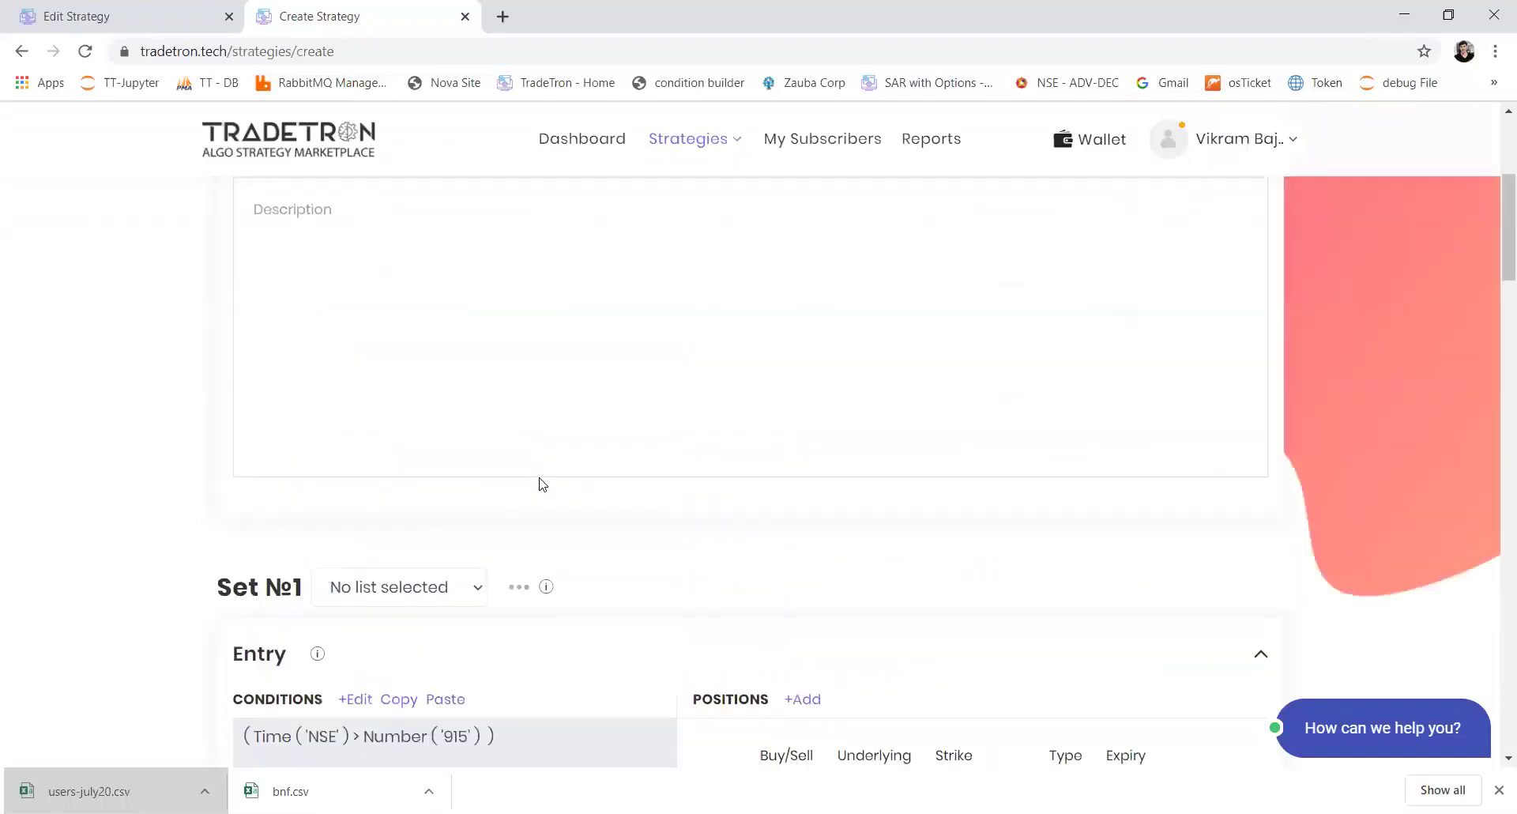
Set Public Strategy to Yes in the Marketplace Settings.
scroll(1495, 175, down, 20)
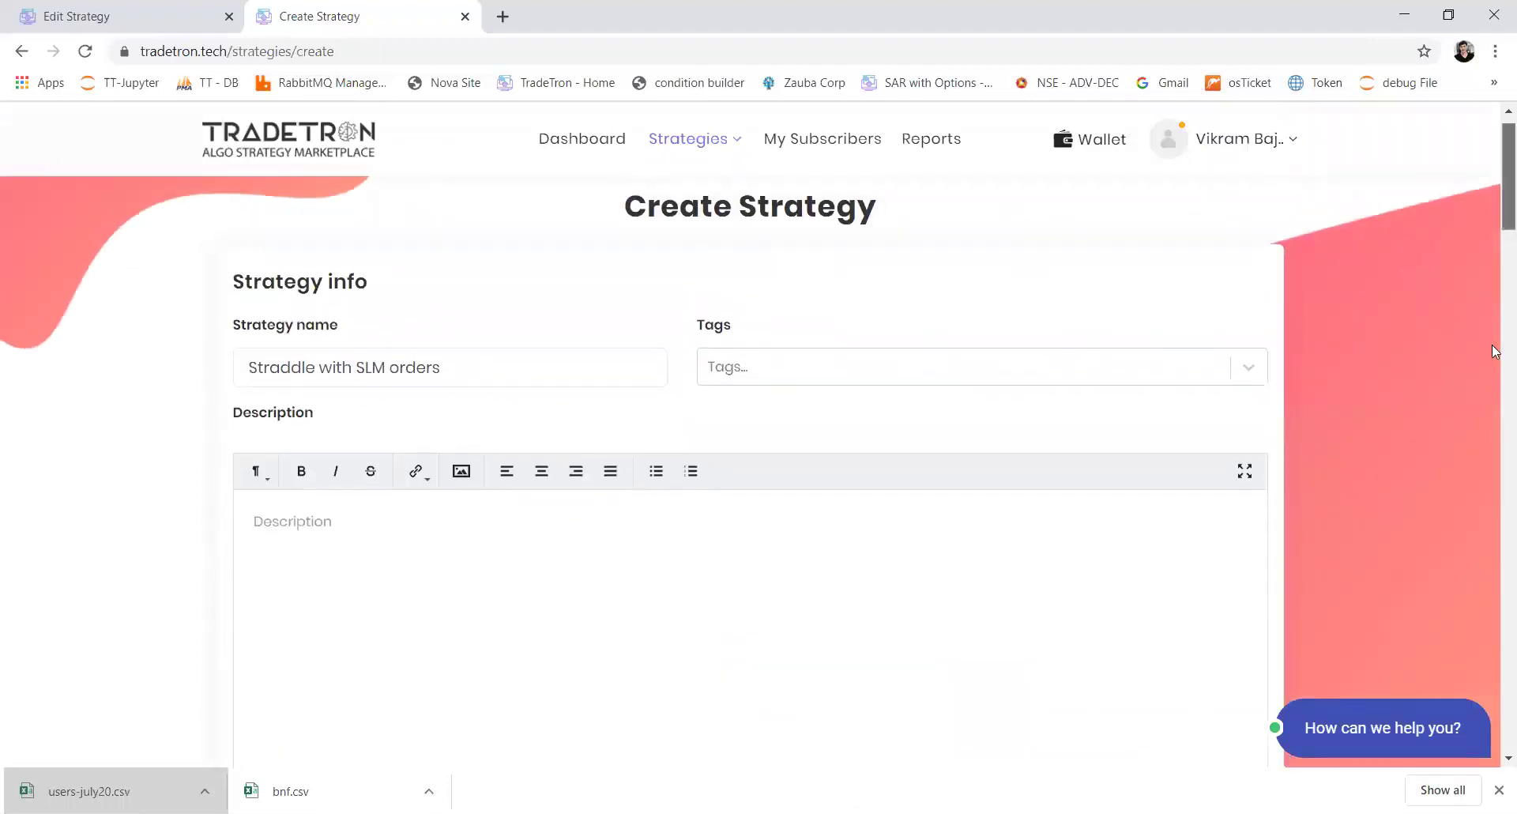
scroll(1496, 584, up, 4)
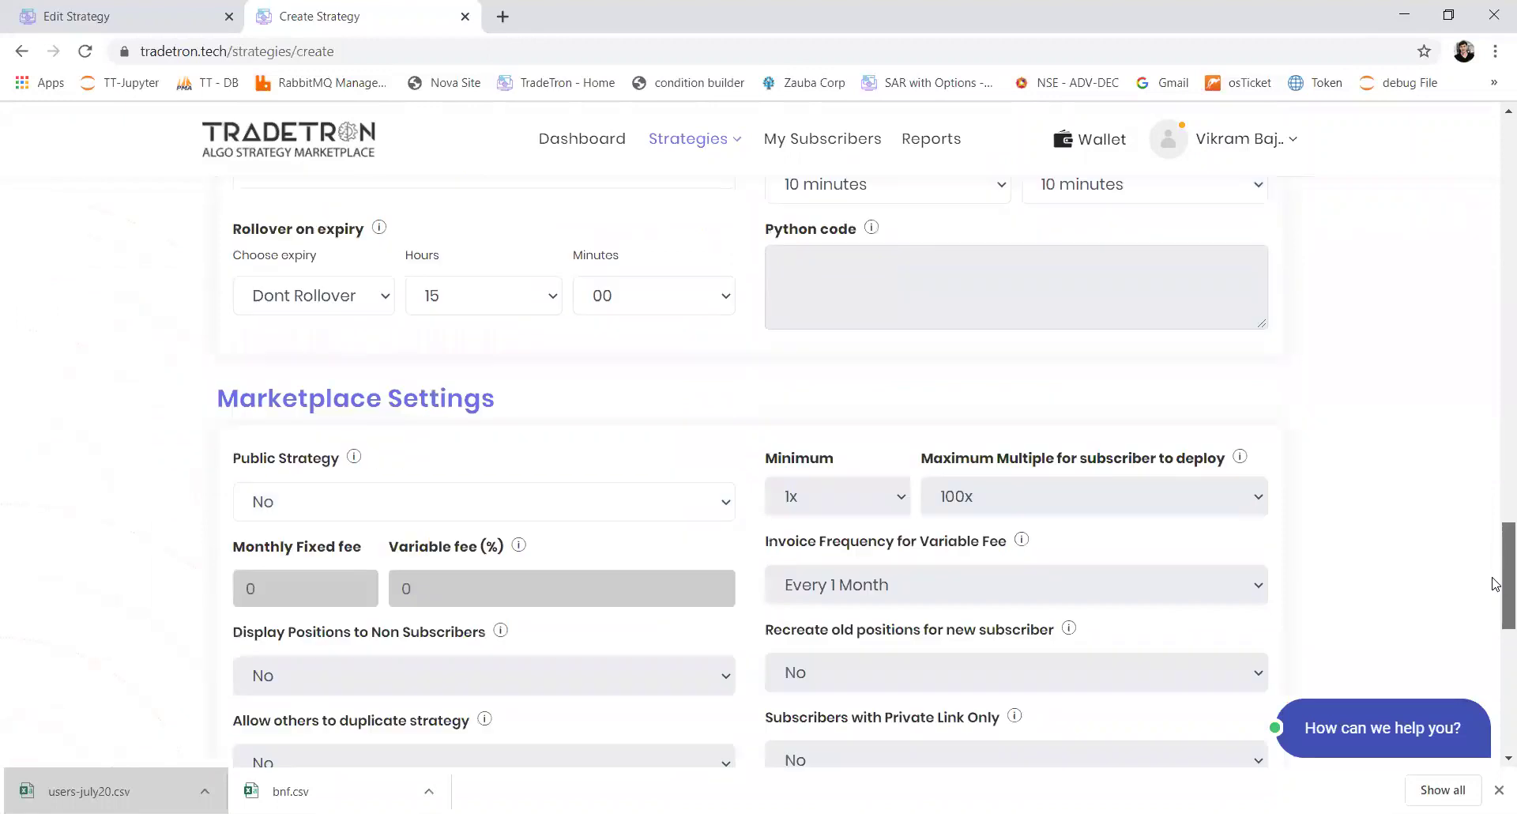
click(576, 512)
click(568, 537)
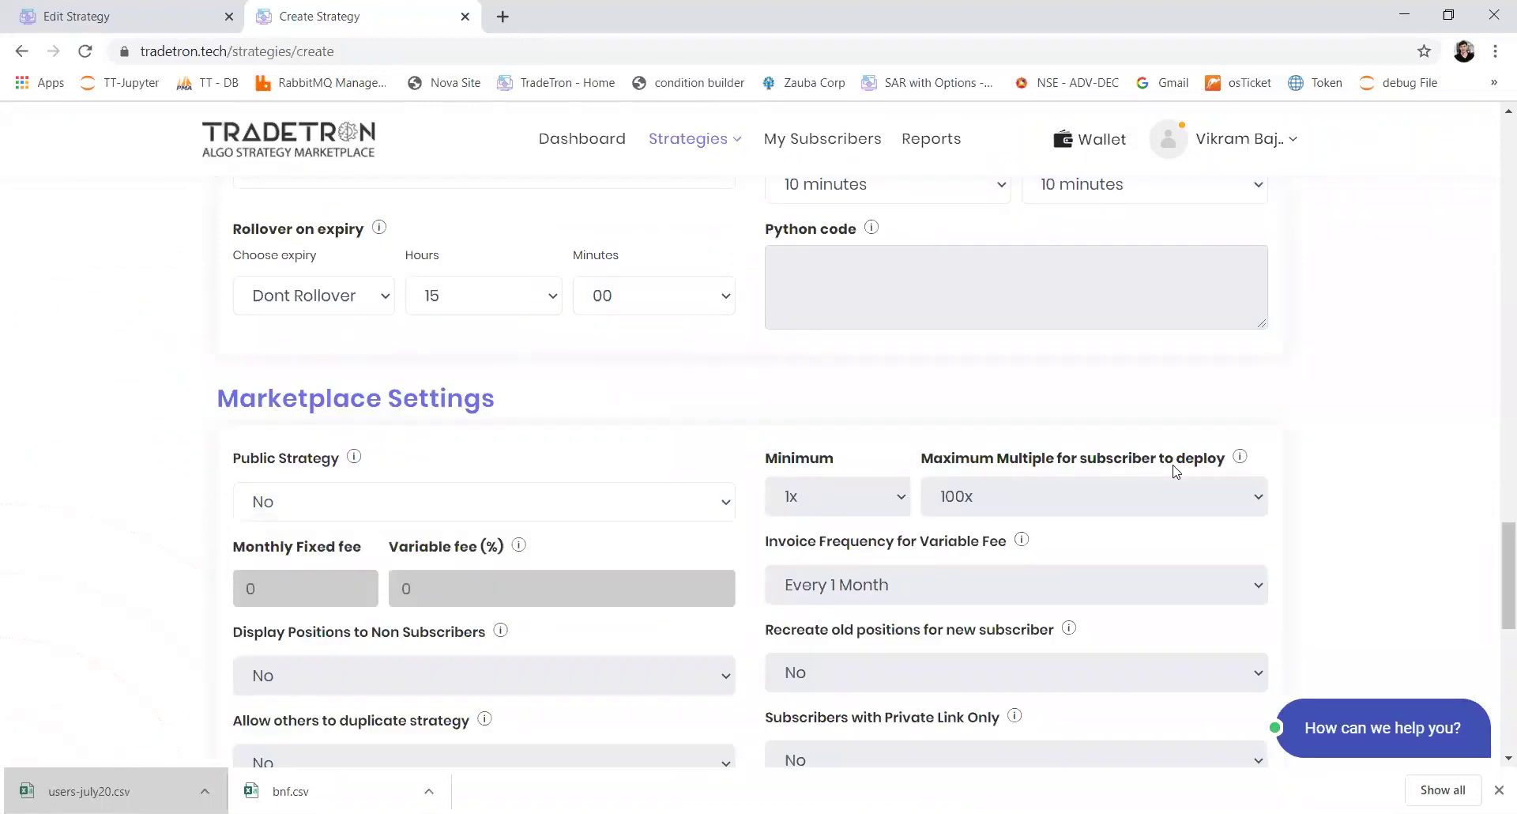
scroll(1496, 581, down, 1)
scroll(1495, 588, down, 3)
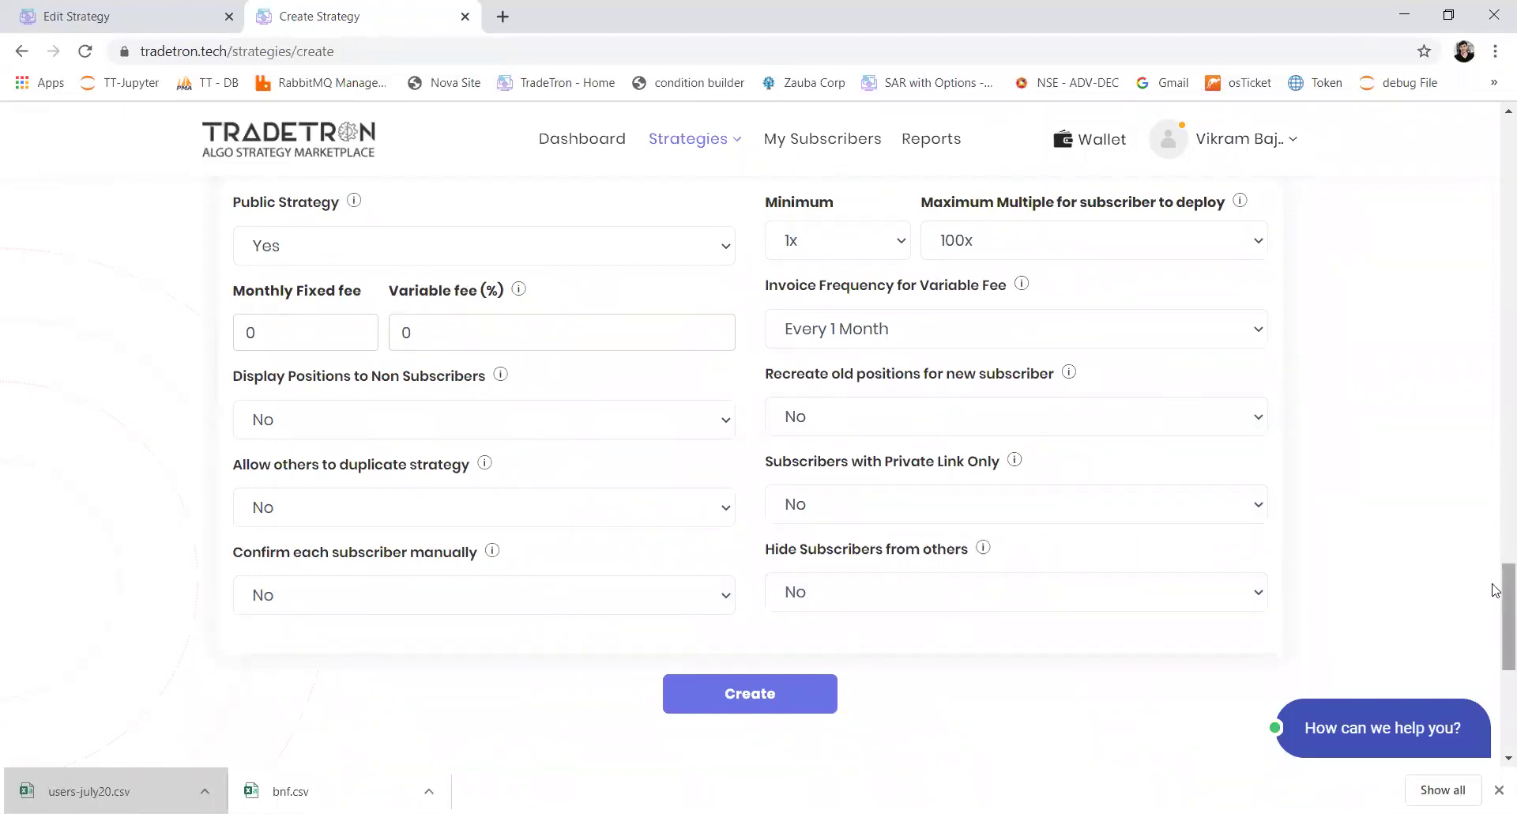
Review the Set 1 entry, the option to add another set, and the Repair Once and Universal Exit sections.
drag(1496, 589, 1496, 258)
drag(222, 239, 533, 226)
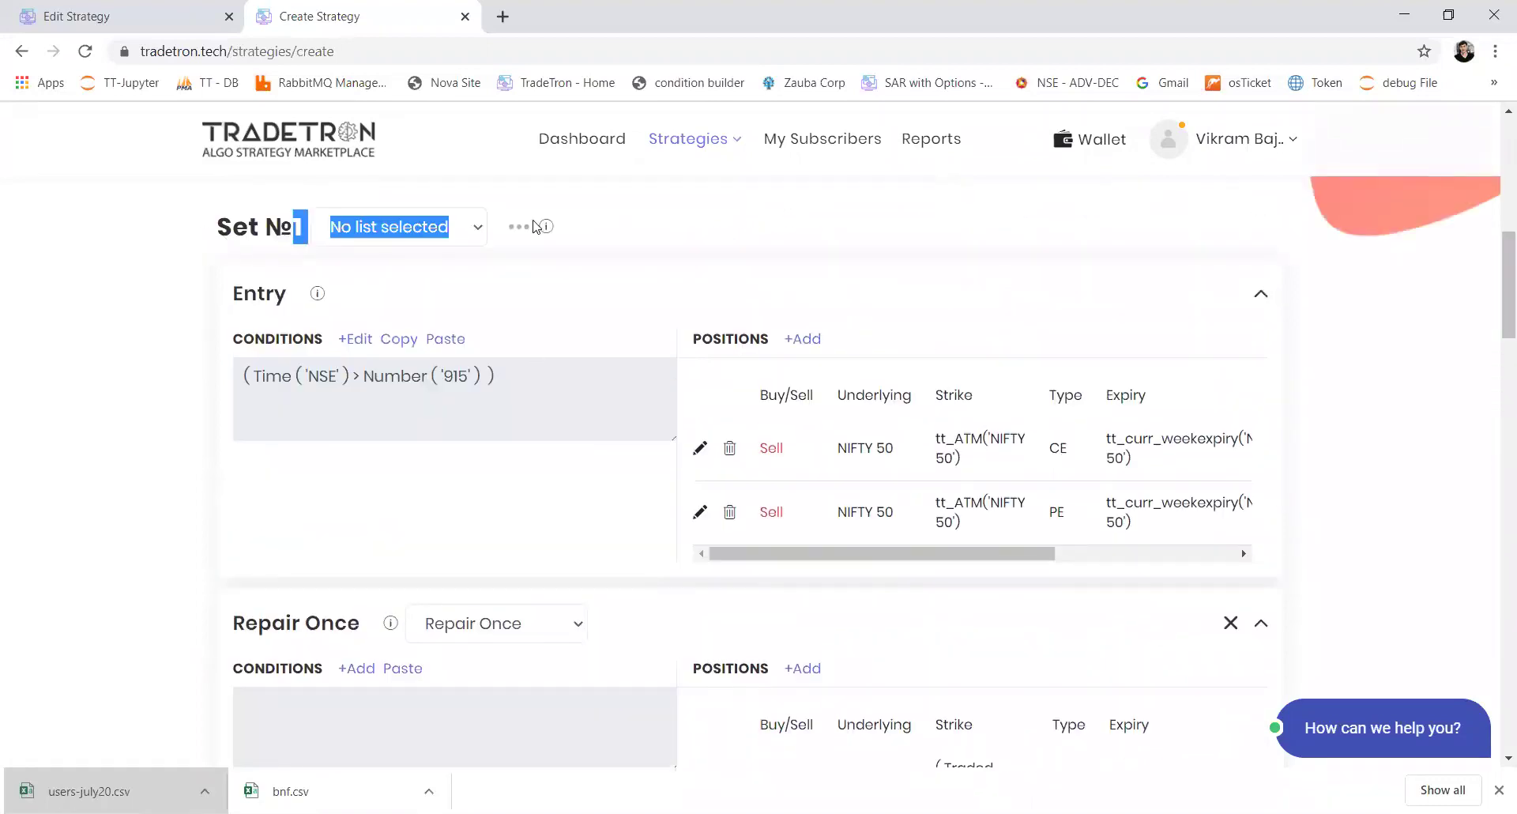
drag(1495, 285, 1496, 482)
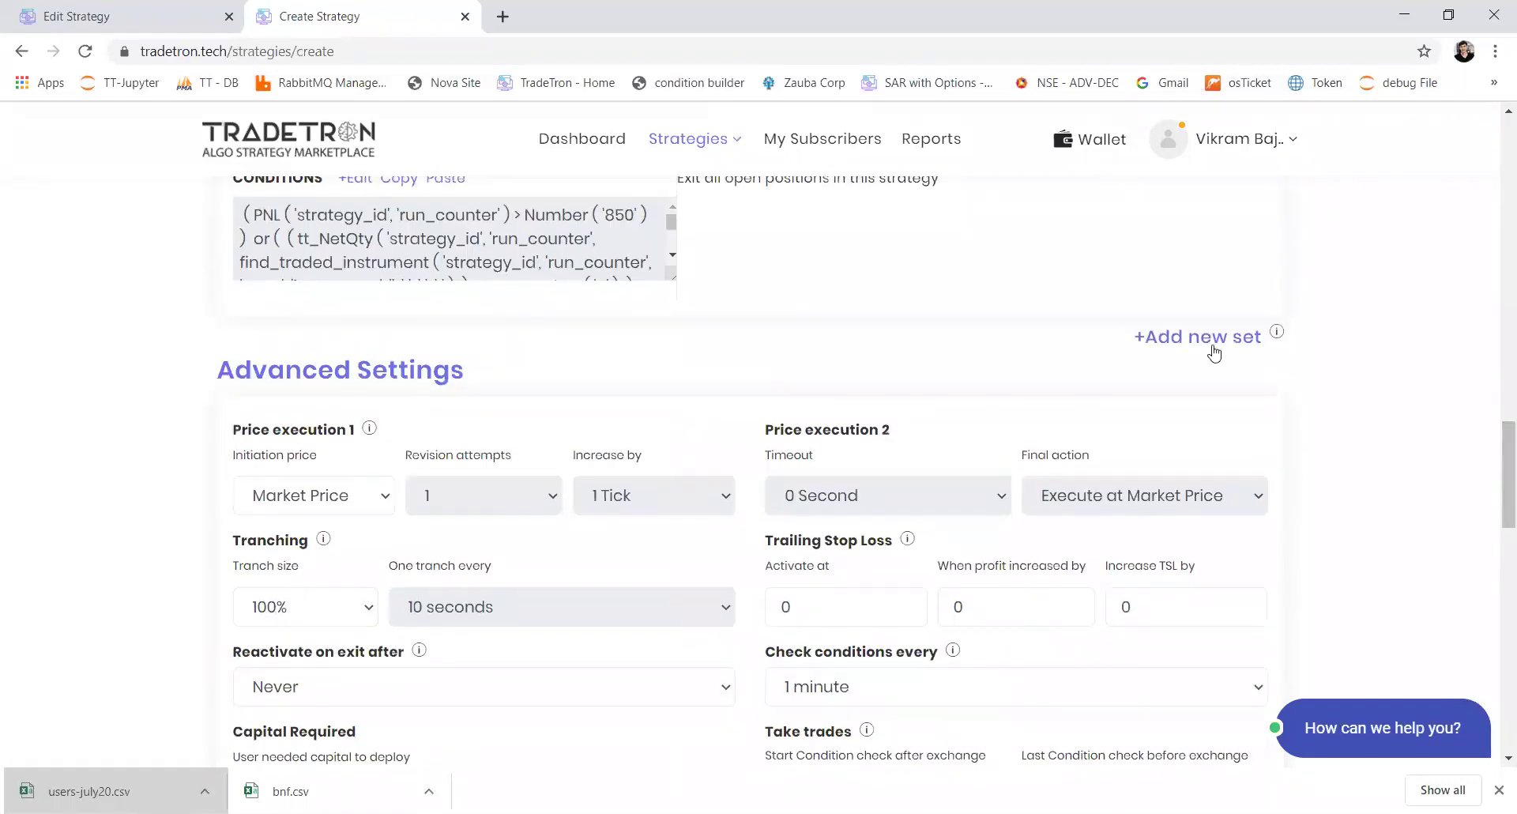
drag(1496, 517, 1495, 383)
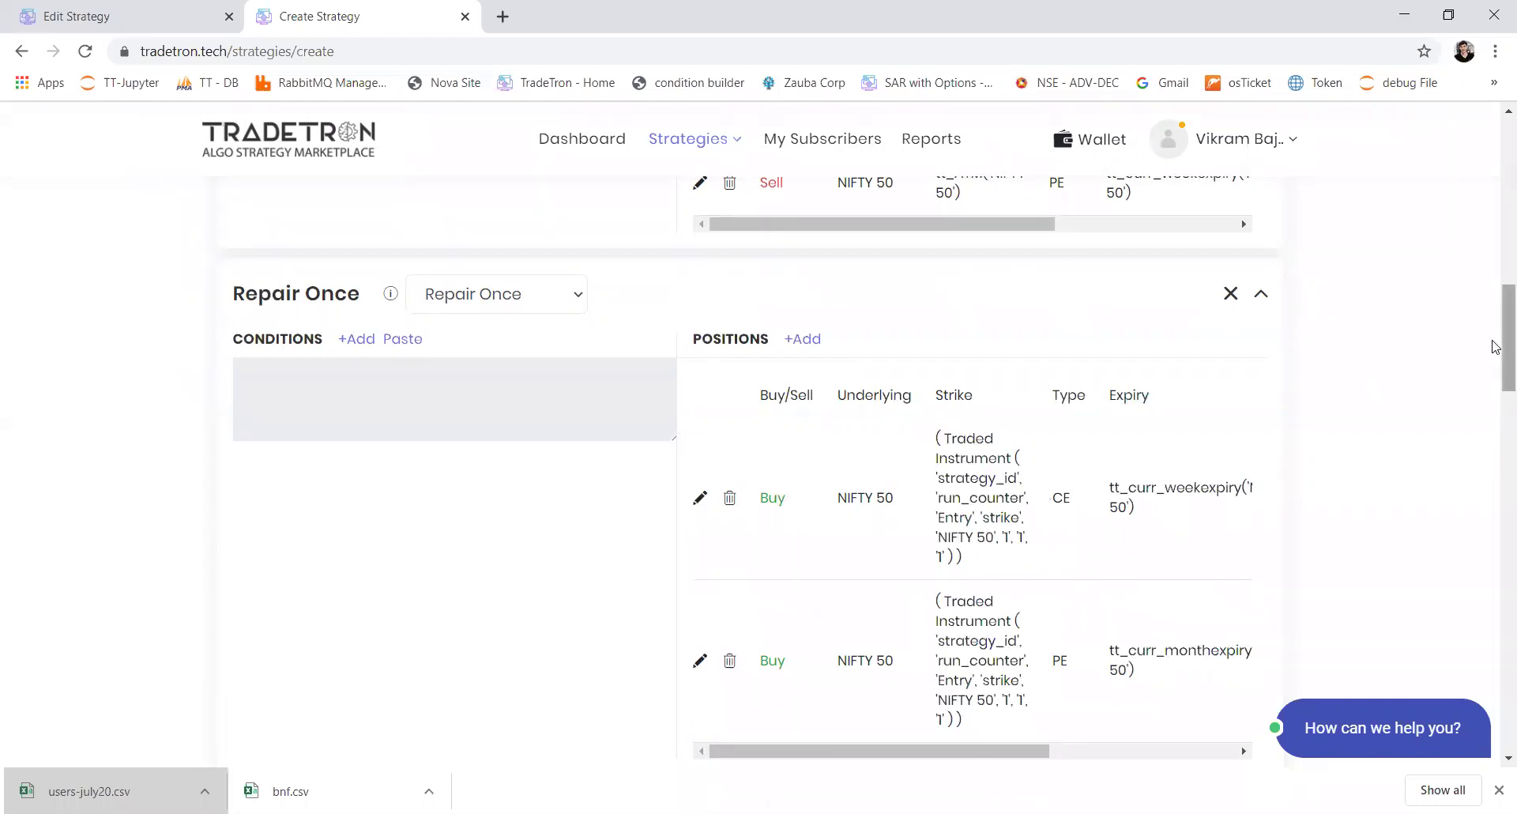
drag(1495, 345, 1496, 402)
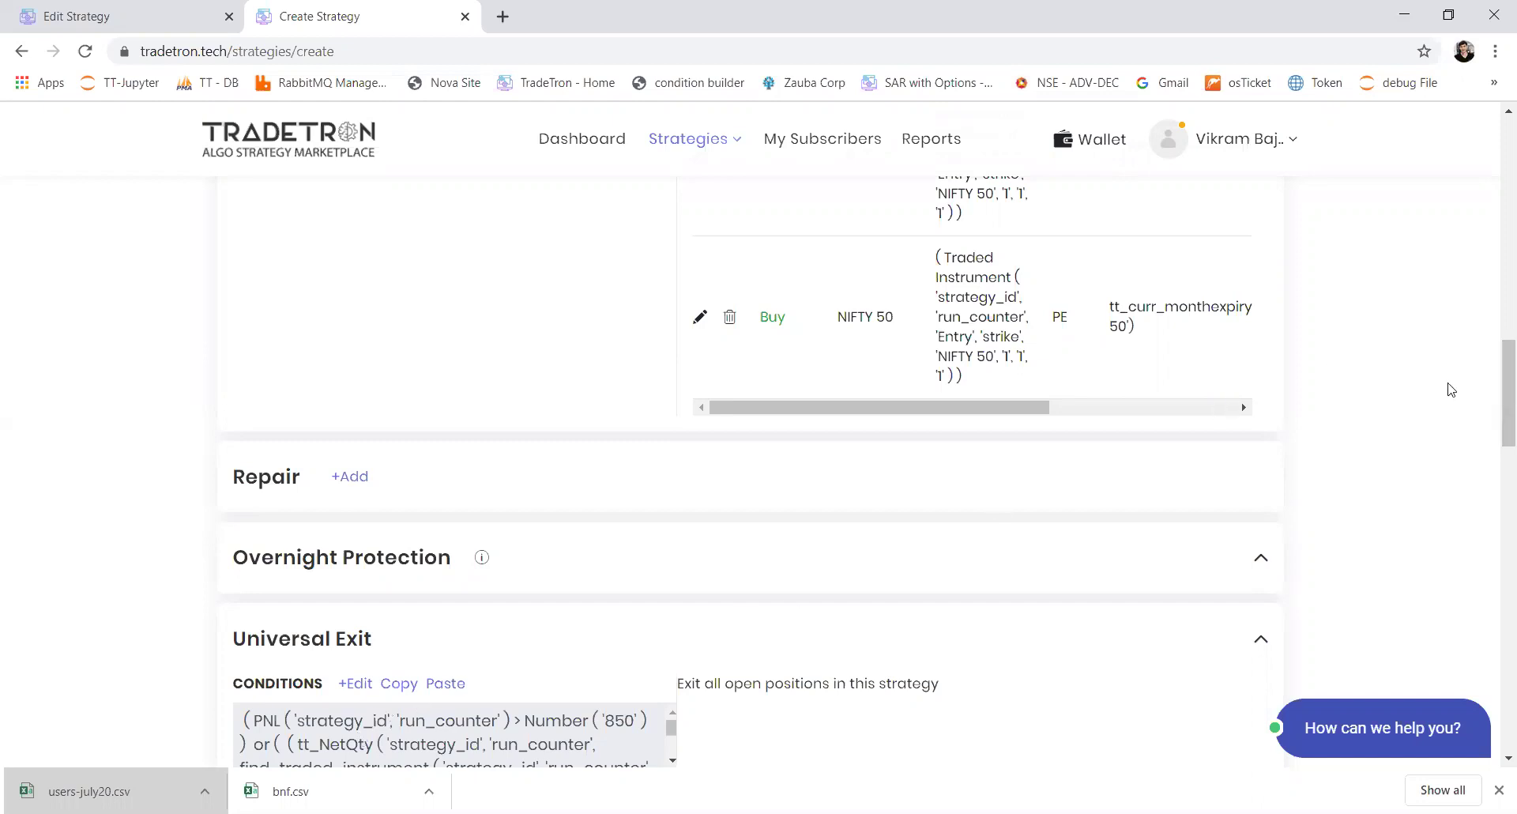
Set Subscribers with Private Link Only and Allow others to duplicate strategy both to Yes in the Marketplace Settings.
drag(1495, 383, 1495, 603)
click(967, 580)
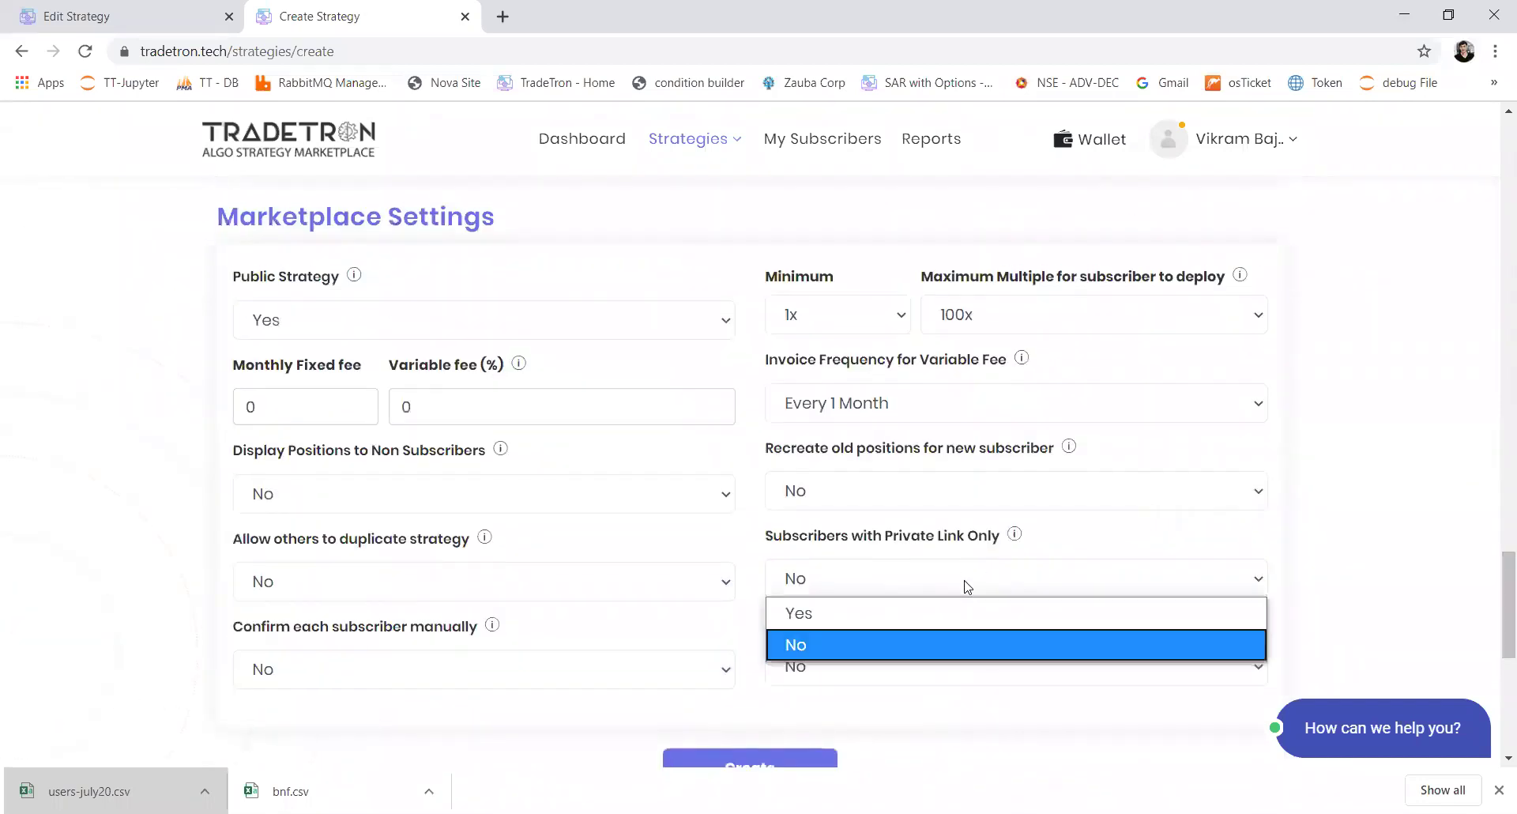
click(953, 613)
click(604, 583)
click(587, 613)
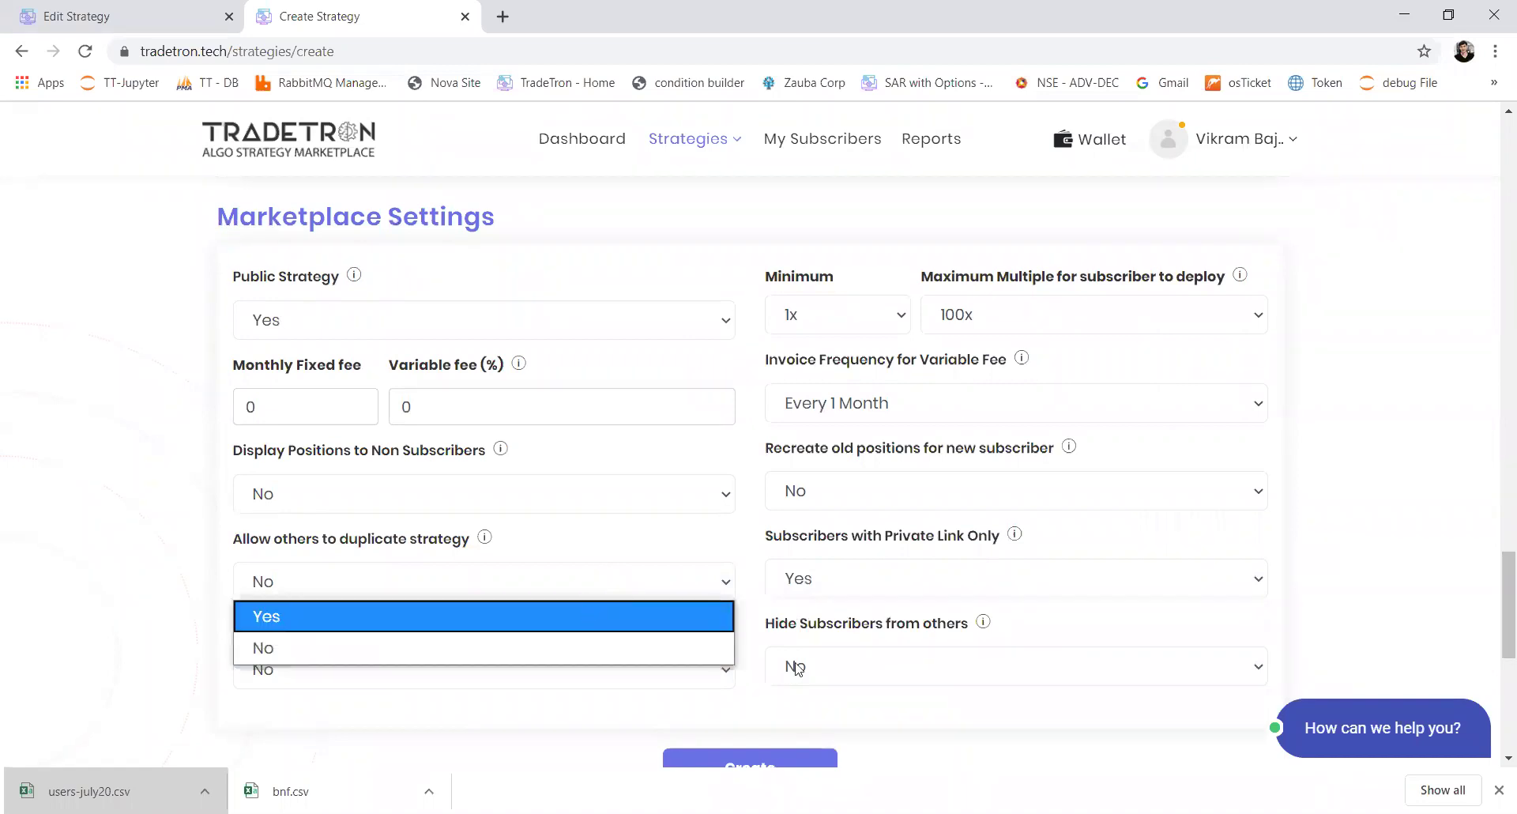
Create the strategy and confirm the creation.
scroll(827, 670, down, 1)
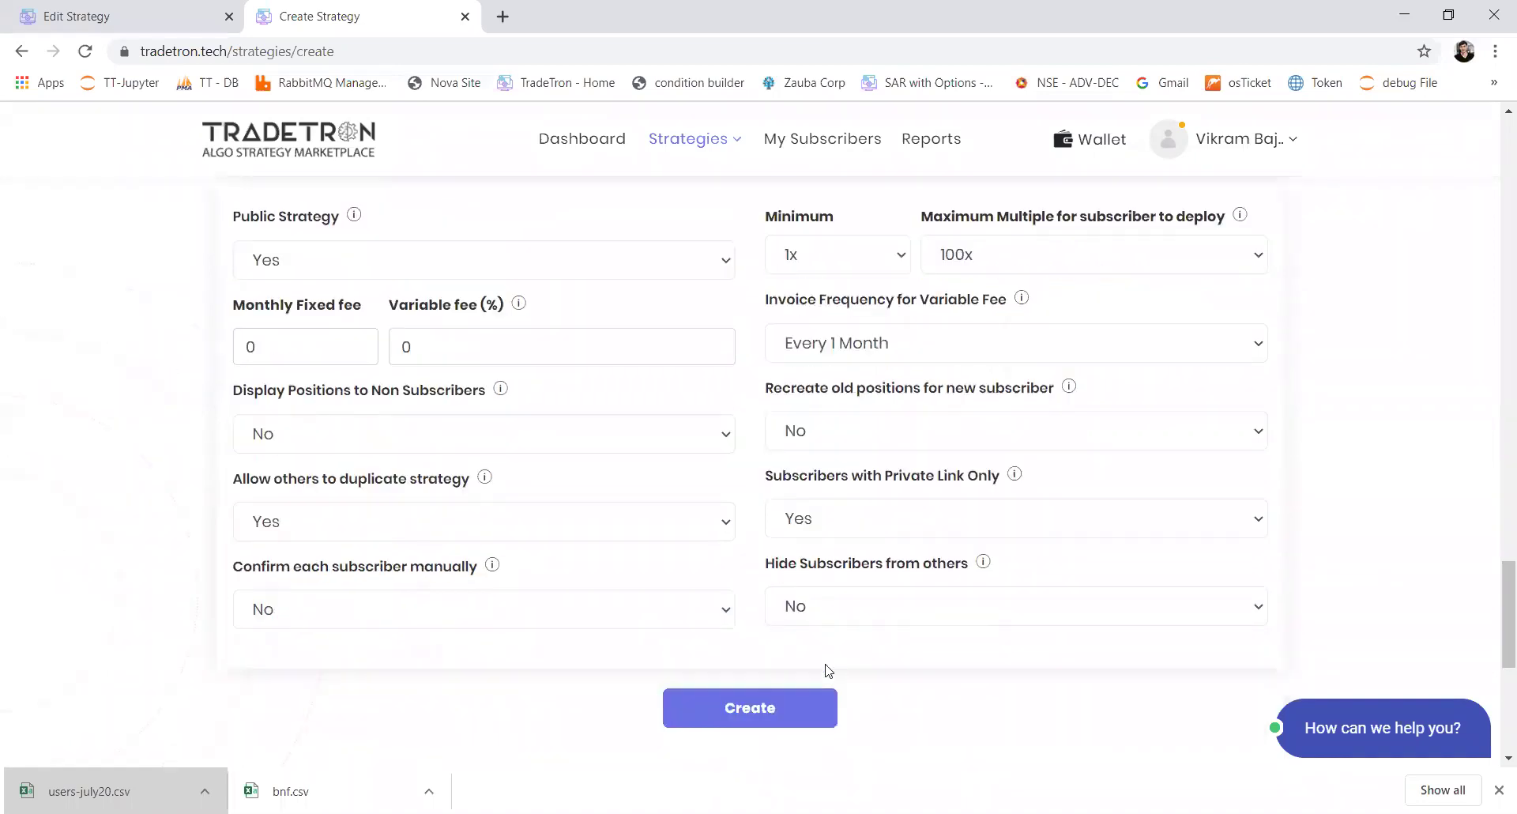
click(771, 700)
click(859, 570)
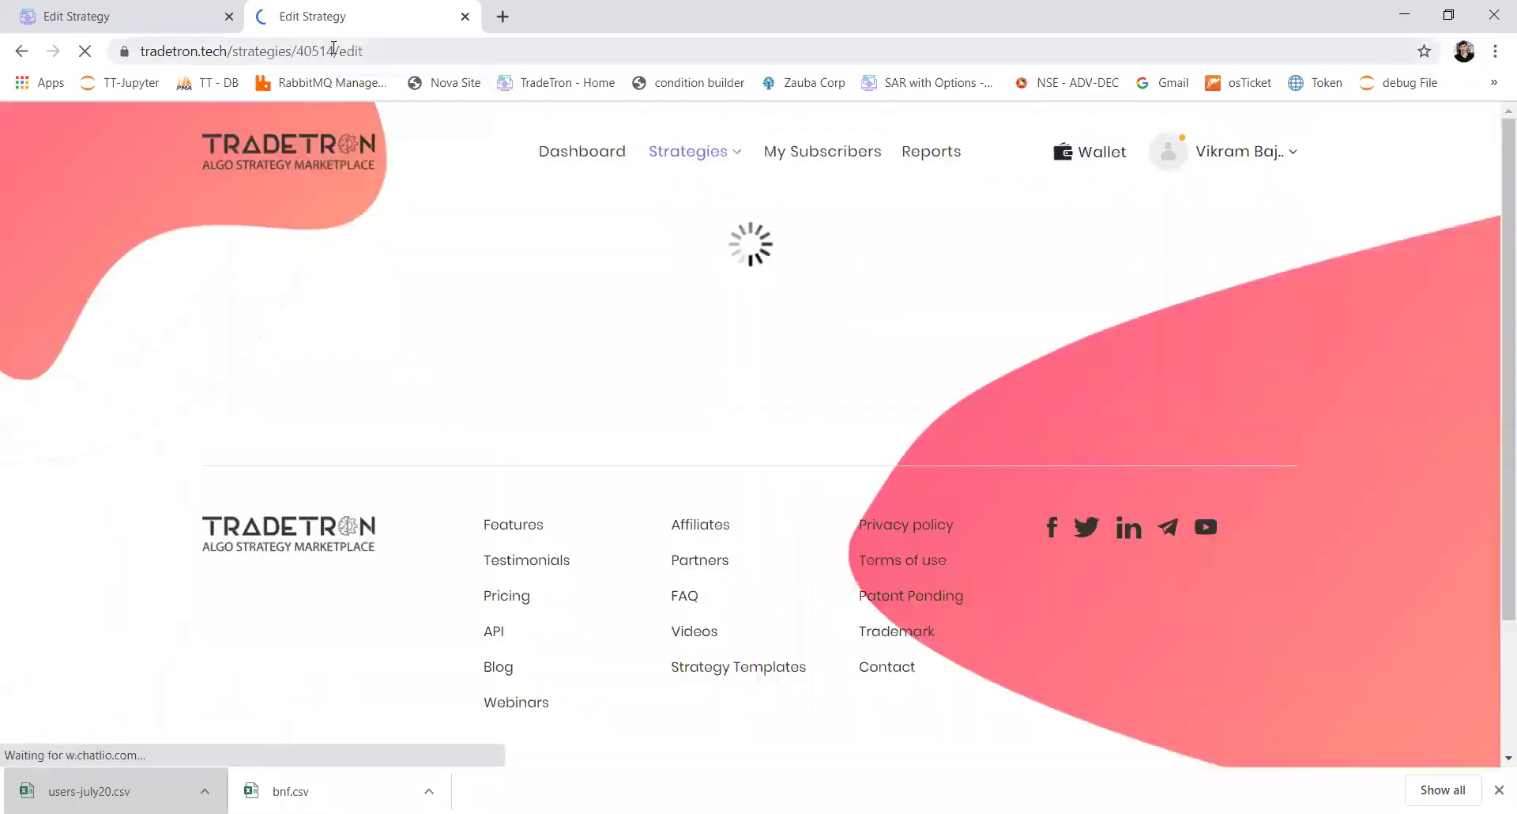
Select the strategy's web address up to its ID, leaving out /edit, and switch to the other window.
click(335, 53)
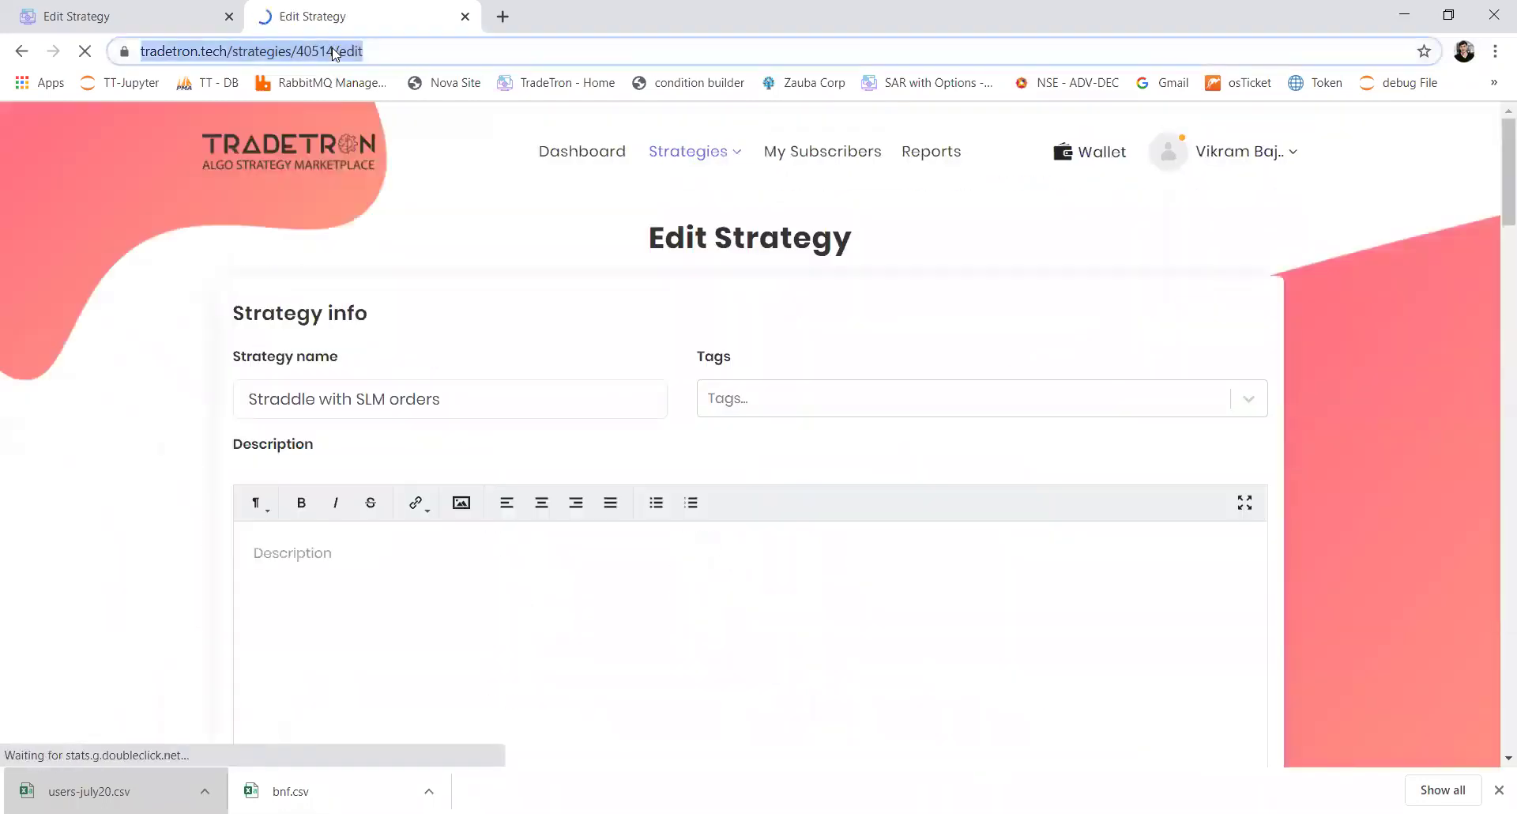
drag(412, 53, 139, 62)
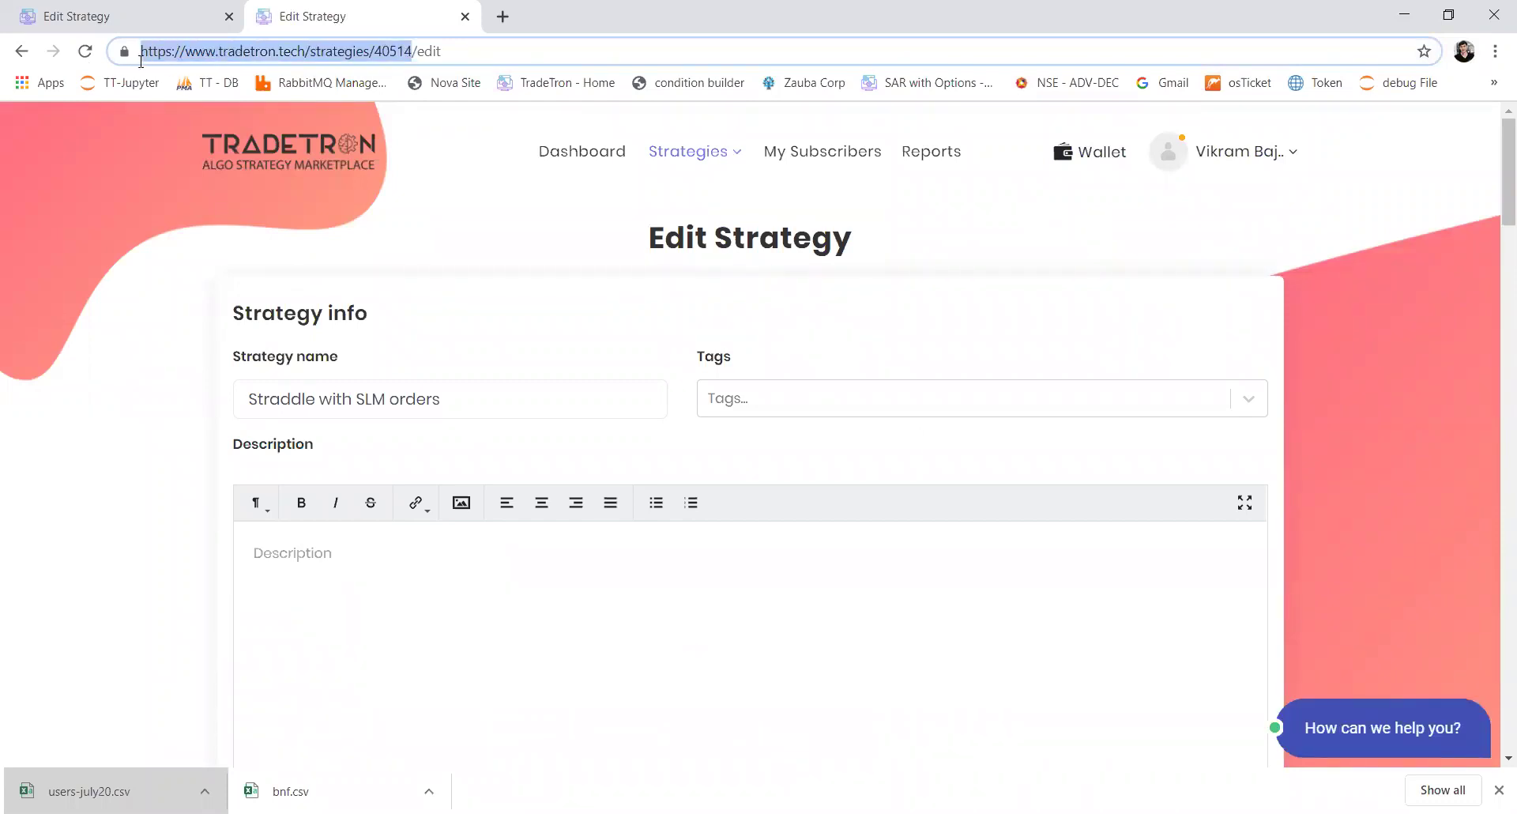
key(alt+Tab)
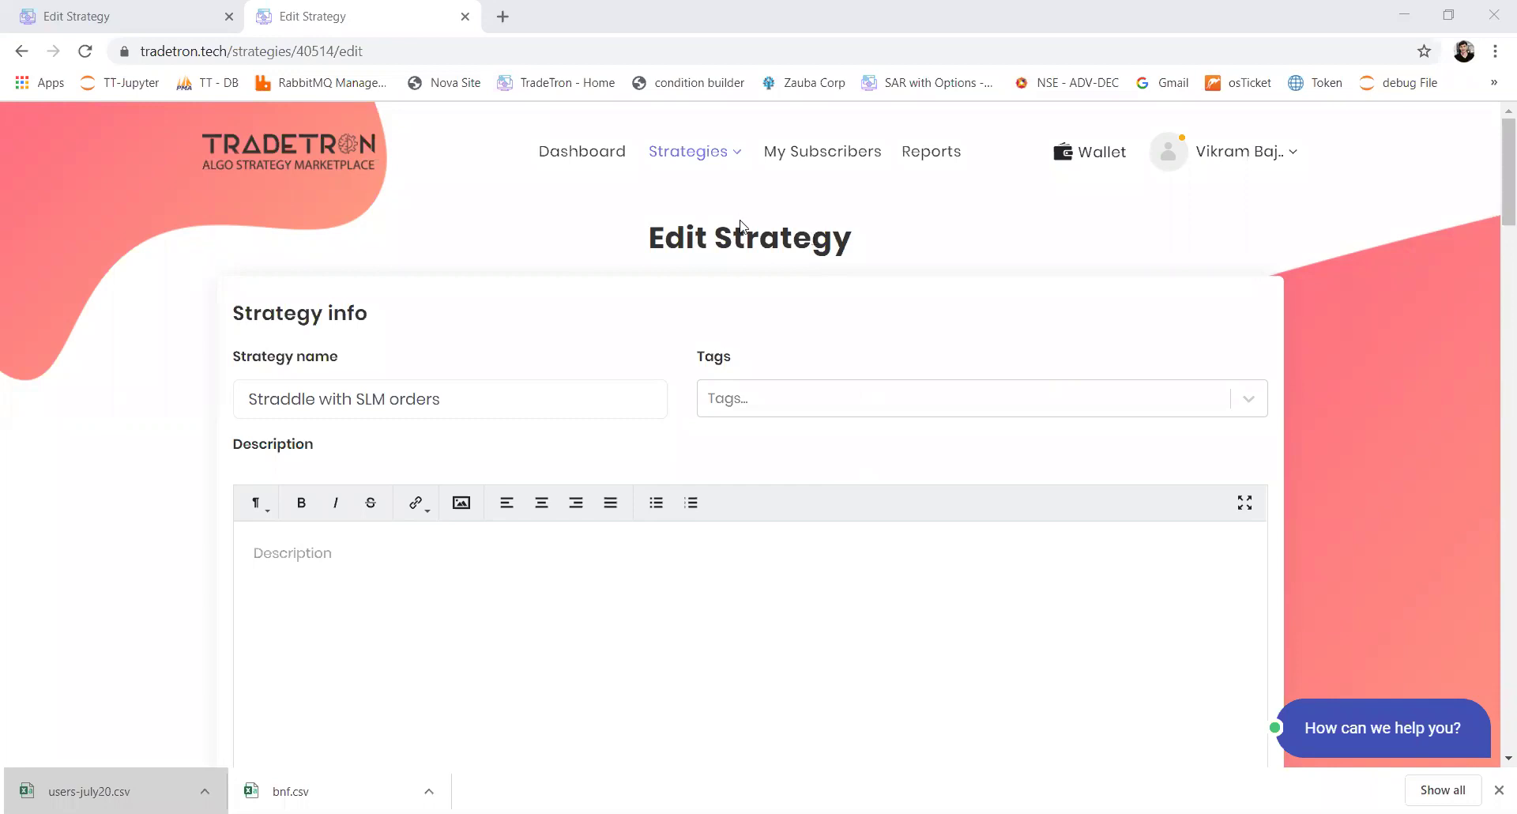
Switch to the Pivot points template strategy and examine its name and the pivot, resistance and support formulas in its description.
click(153, 14)
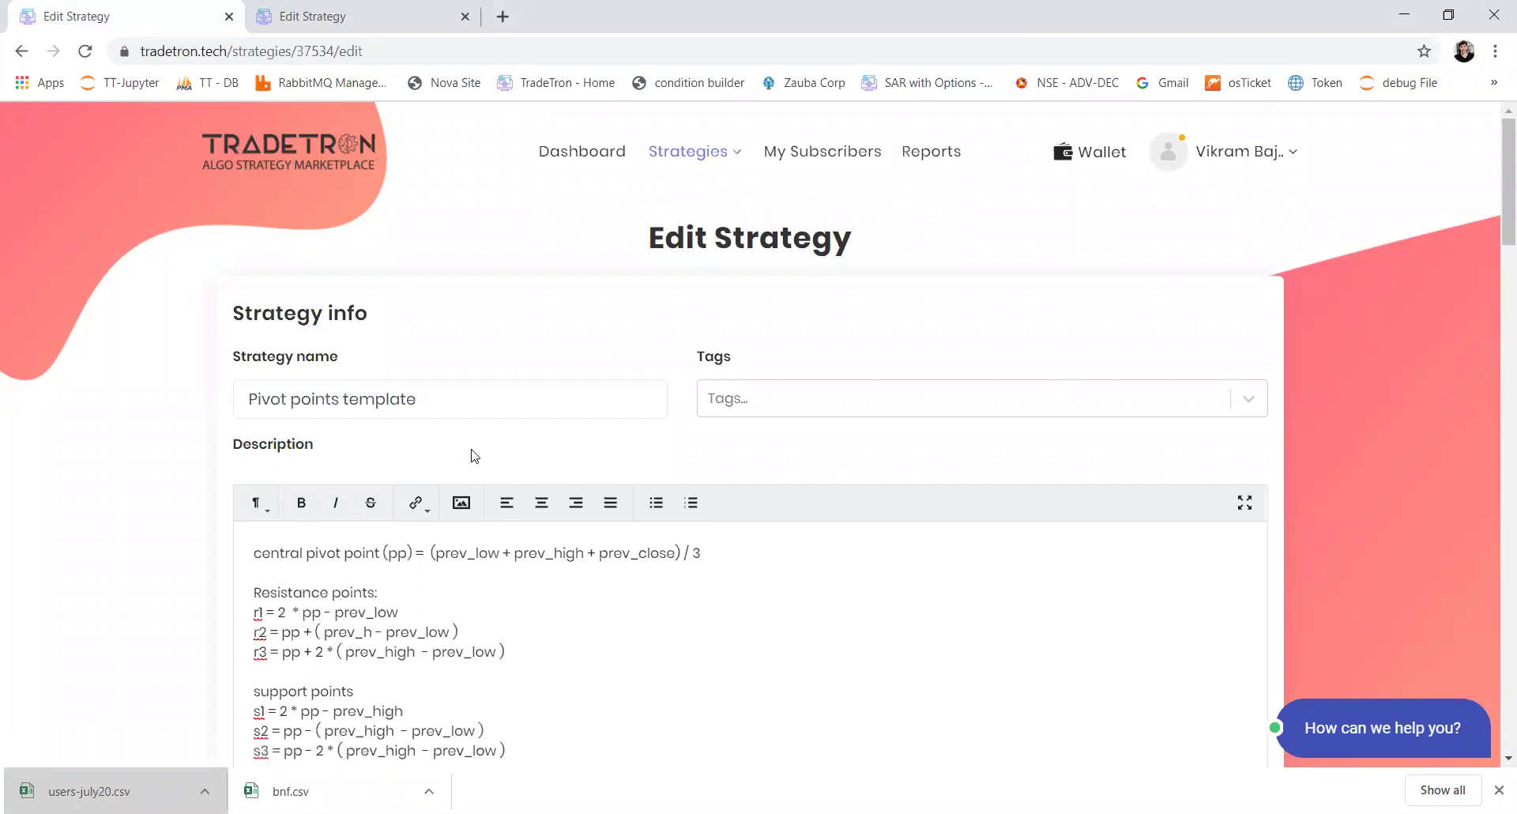
triple_click(469, 408)
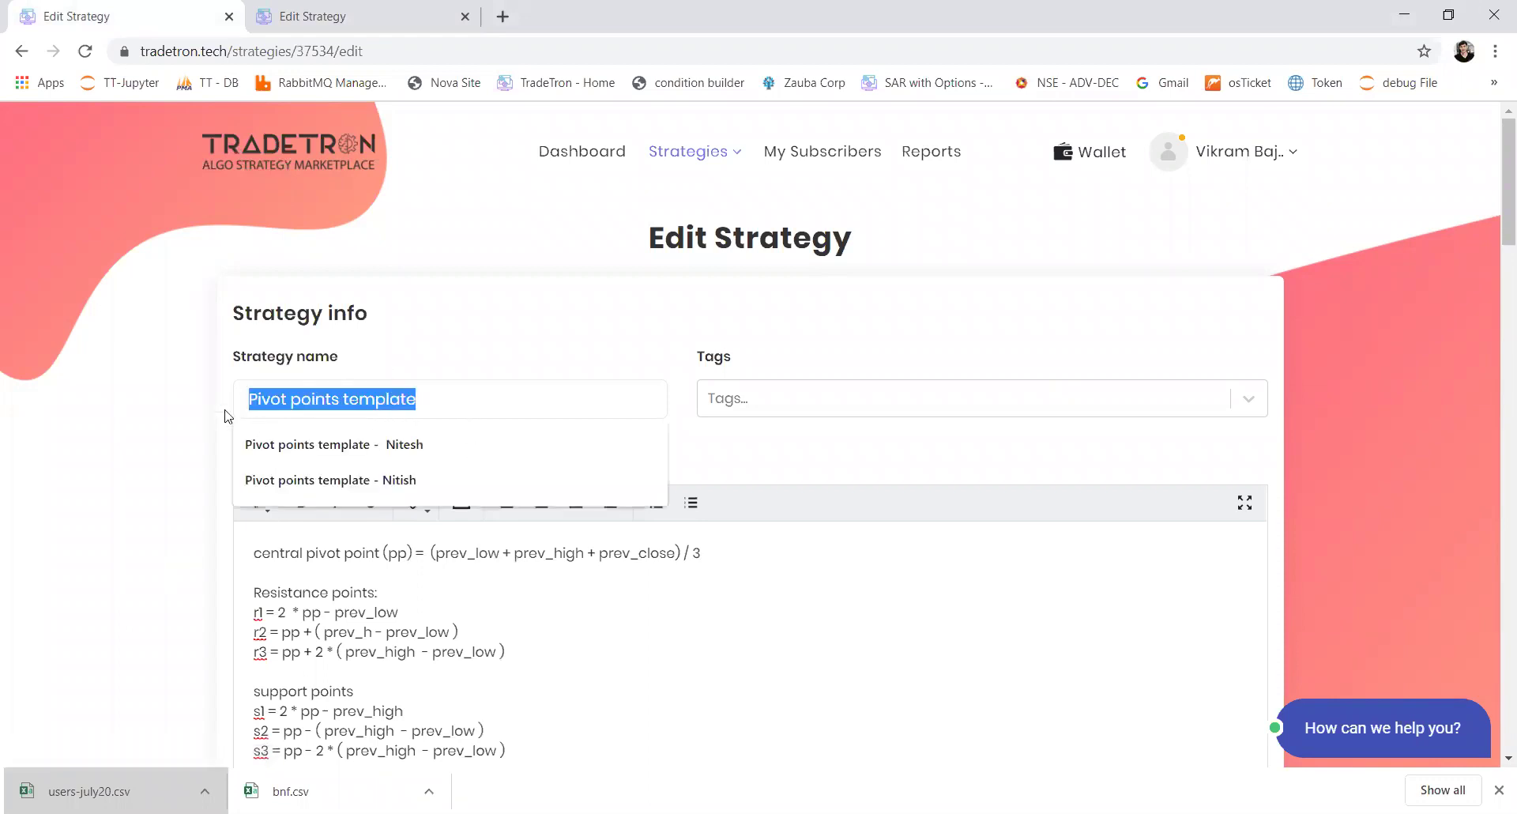
click(829, 672)
scroll(620, 545, down, 1)
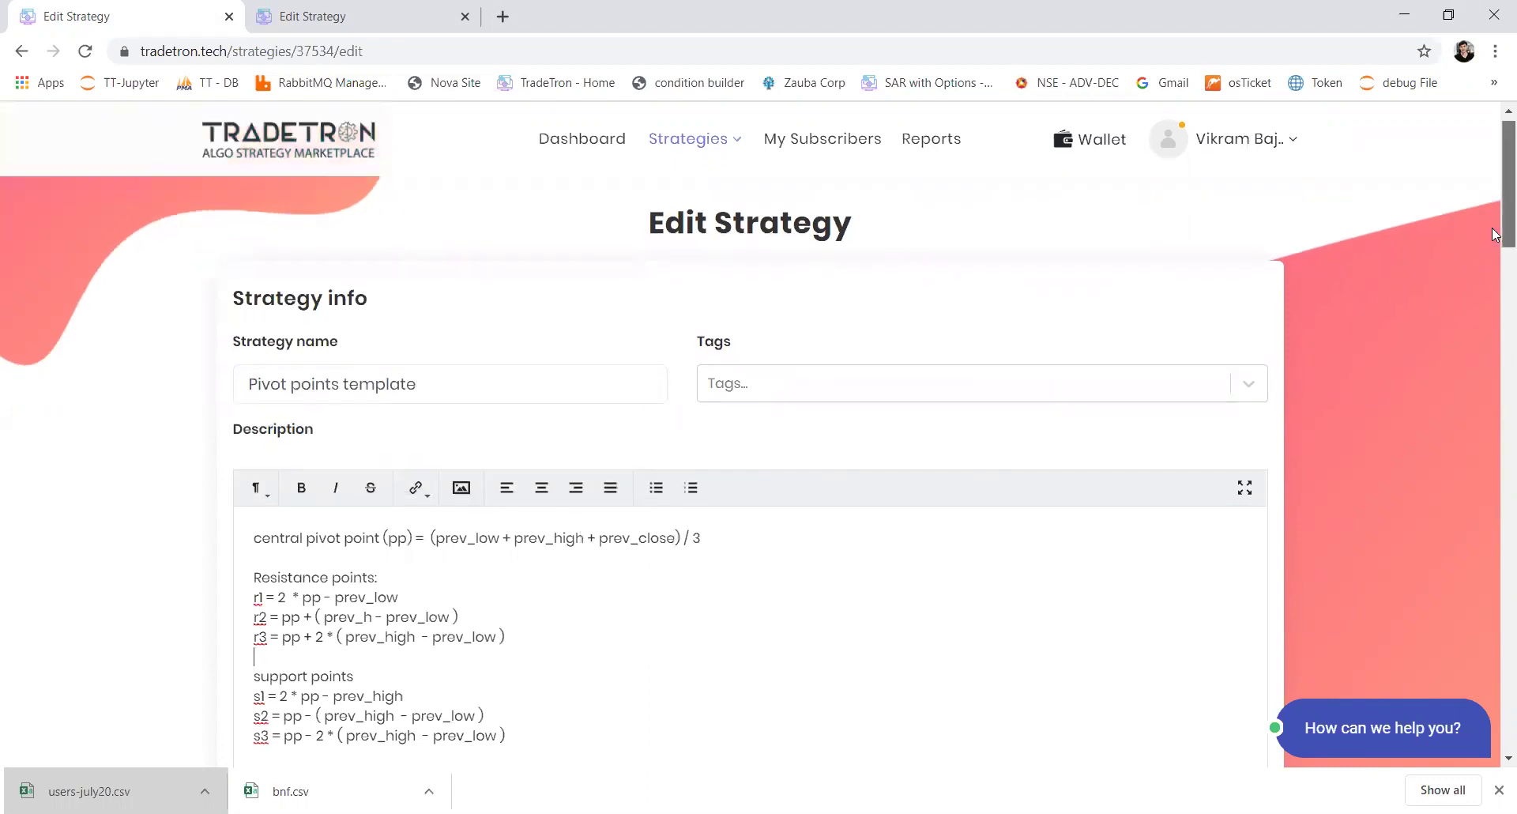
scroll(1493, 237, down, 3)
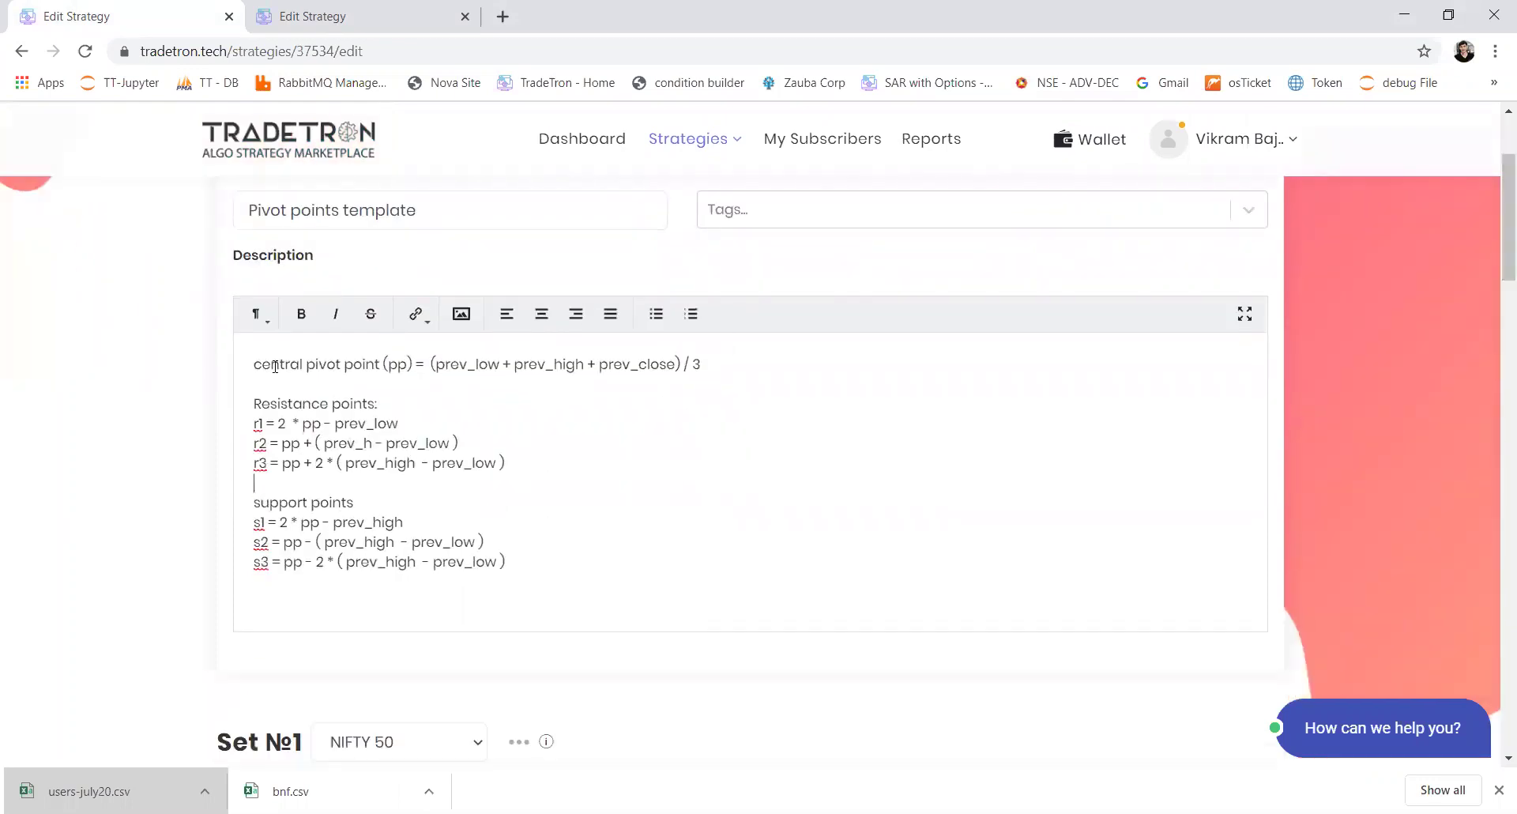
drag(269, 364, 423, 365)
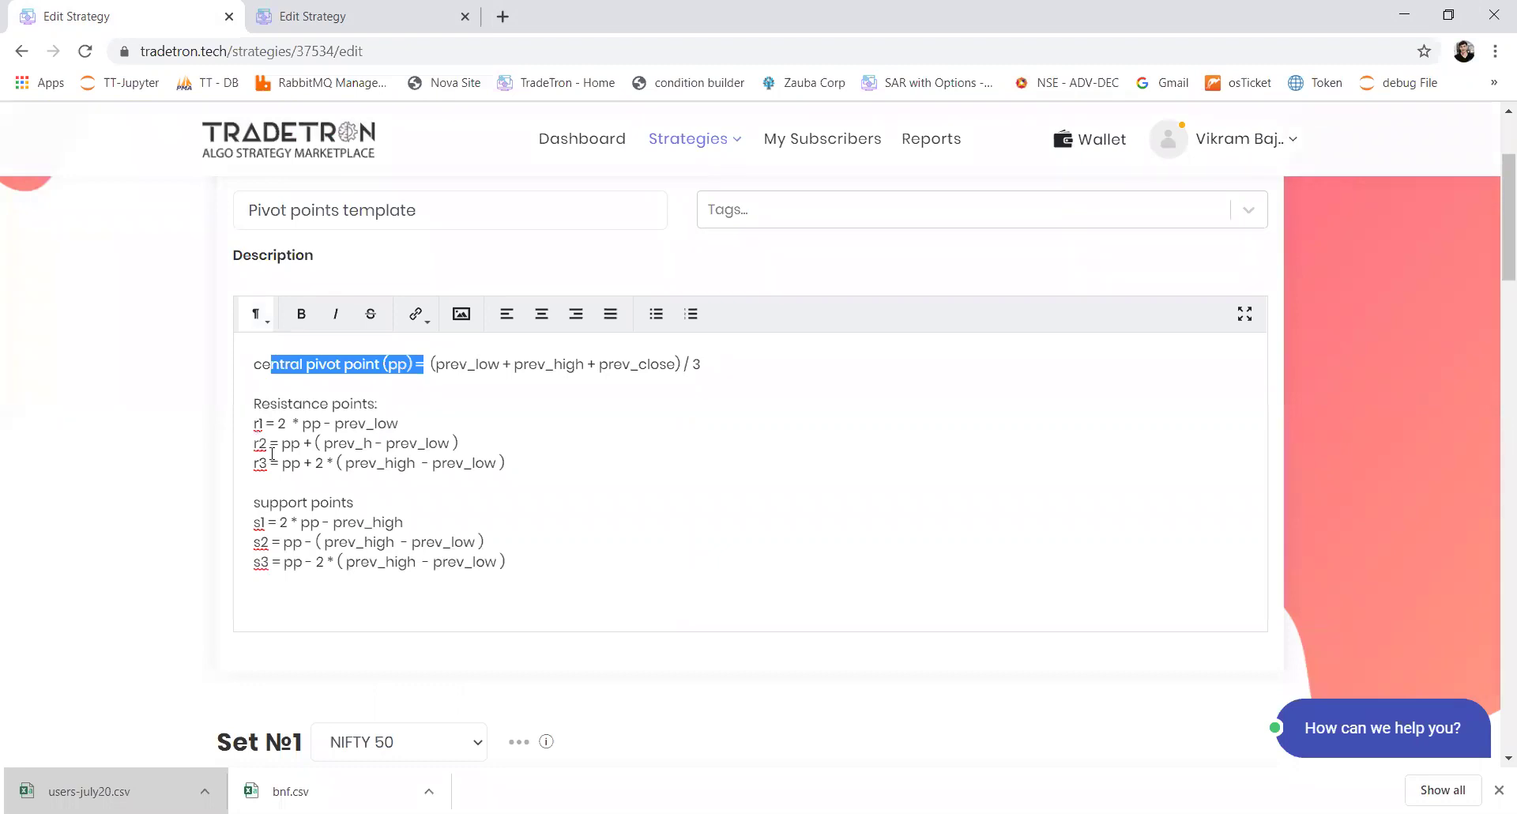
drag(254, 423, 278, 471)
drag(262, 522, 278, 563)
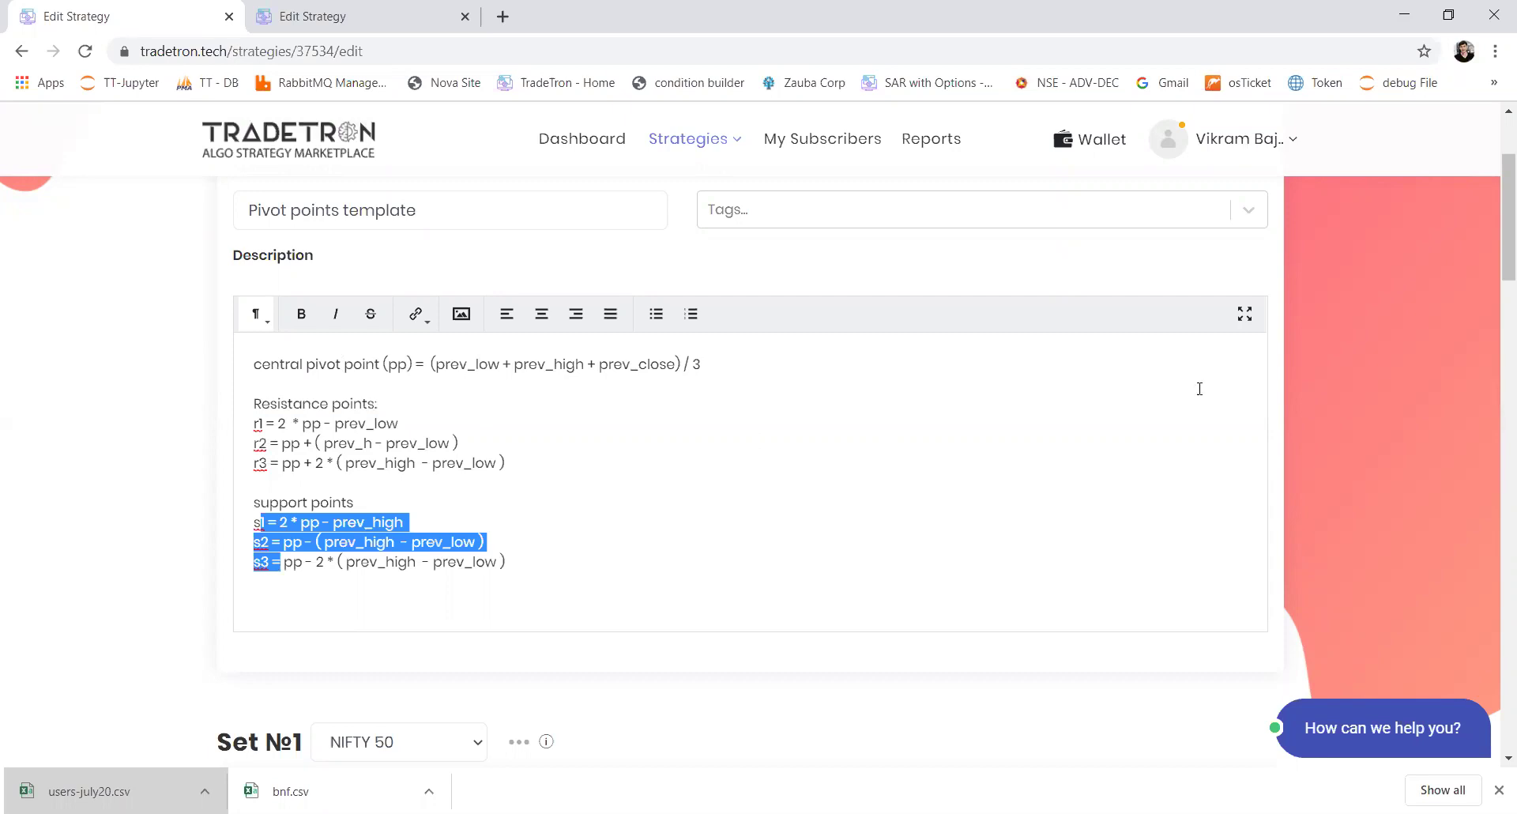
Enlarge the Python code box of the Pivot points template and examine how the code calculates the pivot levels.
drag(1495, 274, 1496, 323)
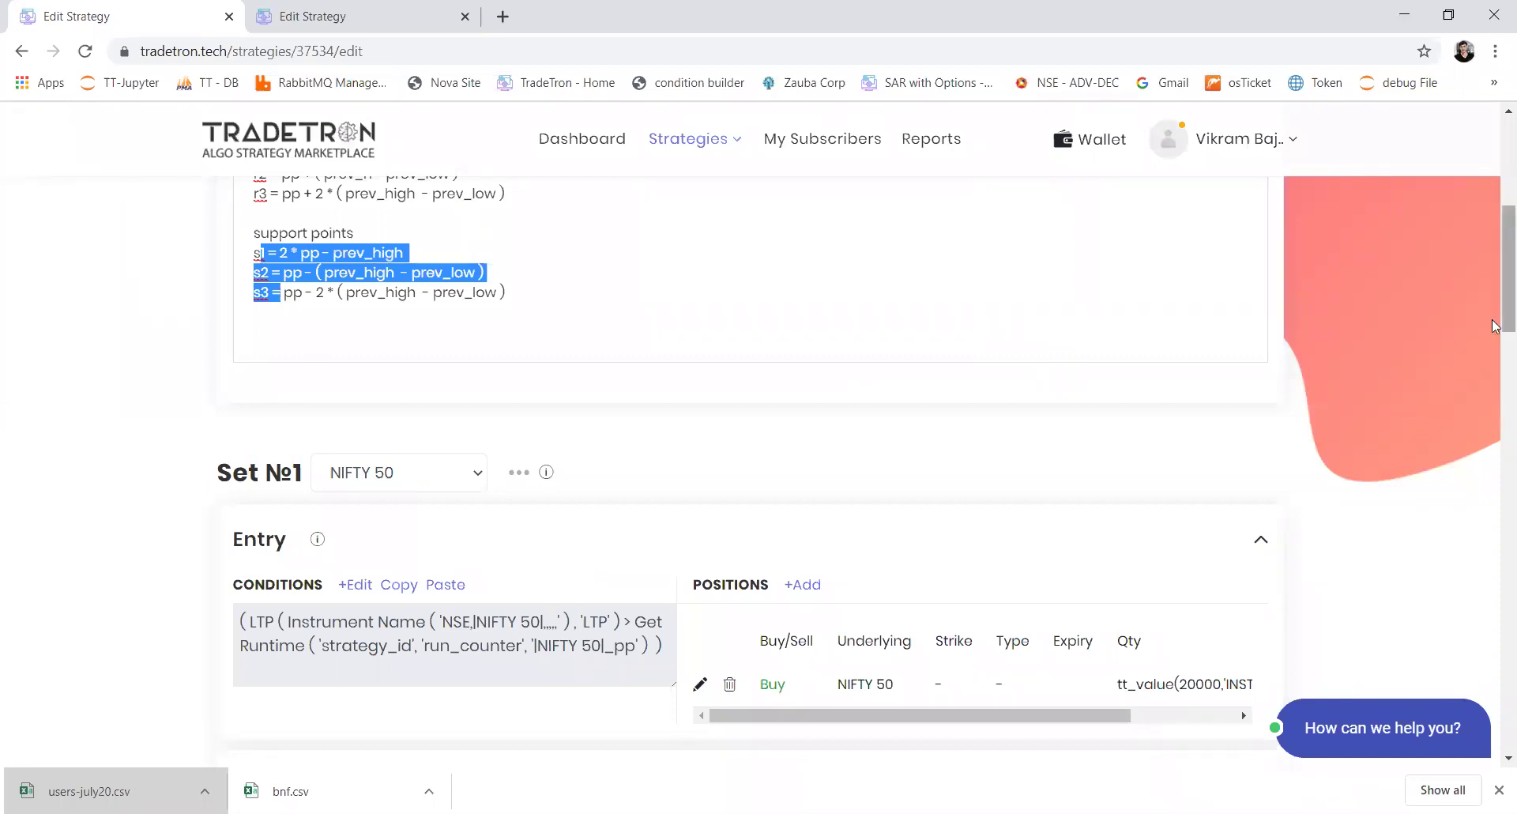
click(1494, 589)
scroll(1494, 589, down, 8)
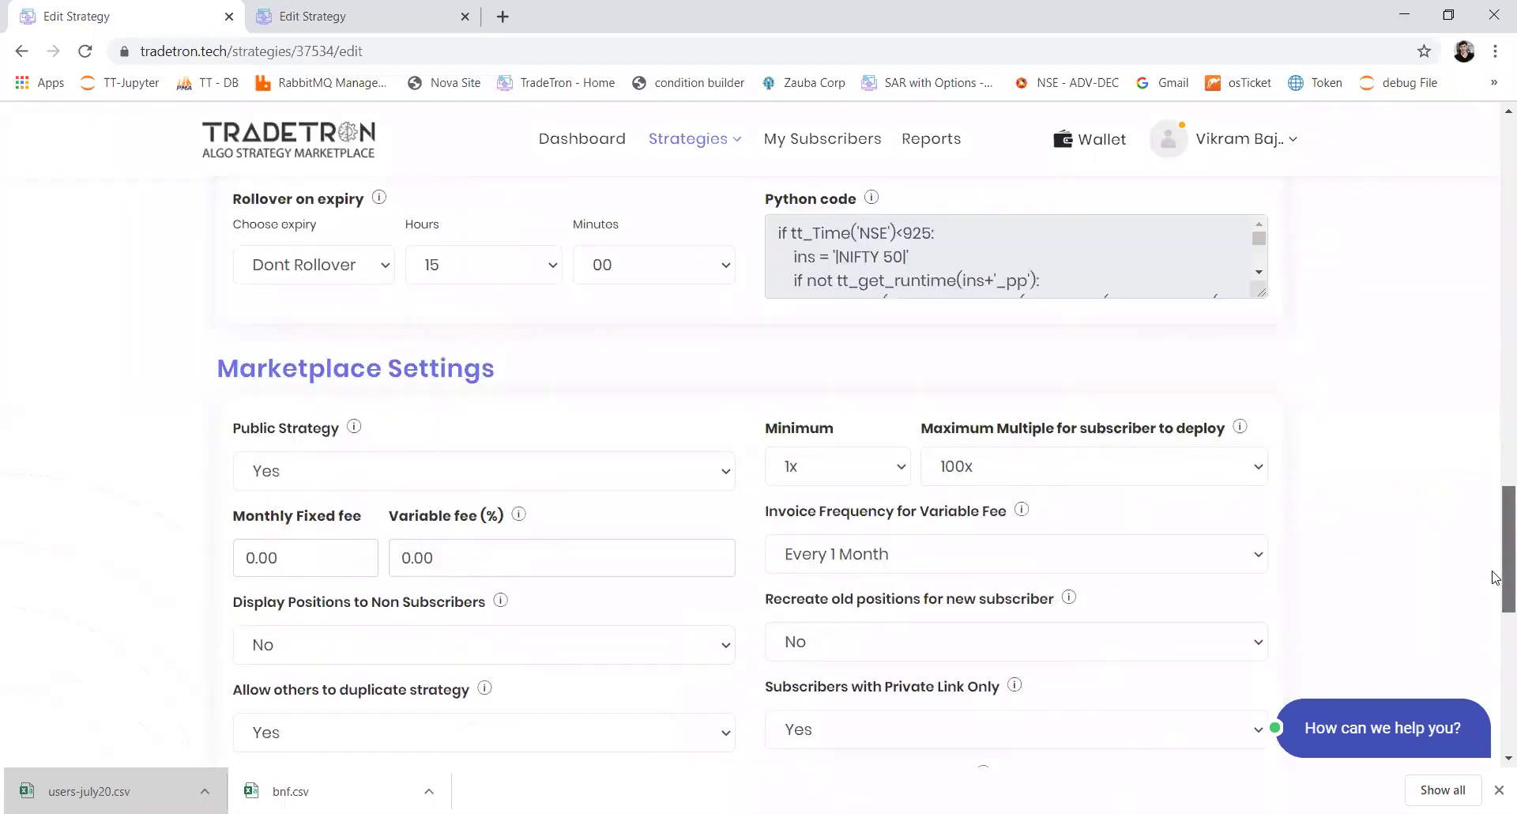
scroll(890, 298, up, 2)
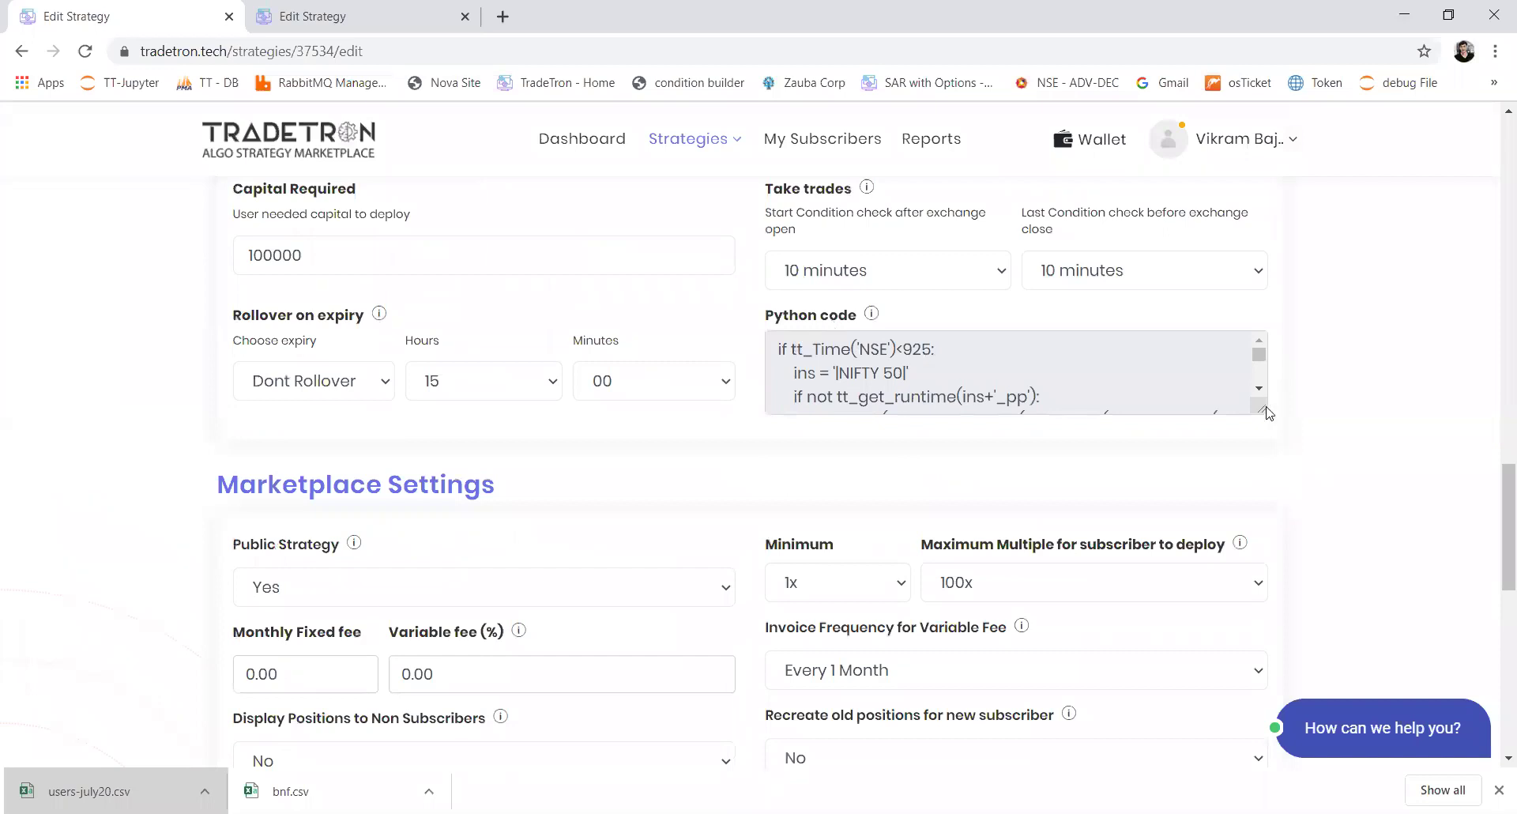
drag(1261, 408, 1311, 689)
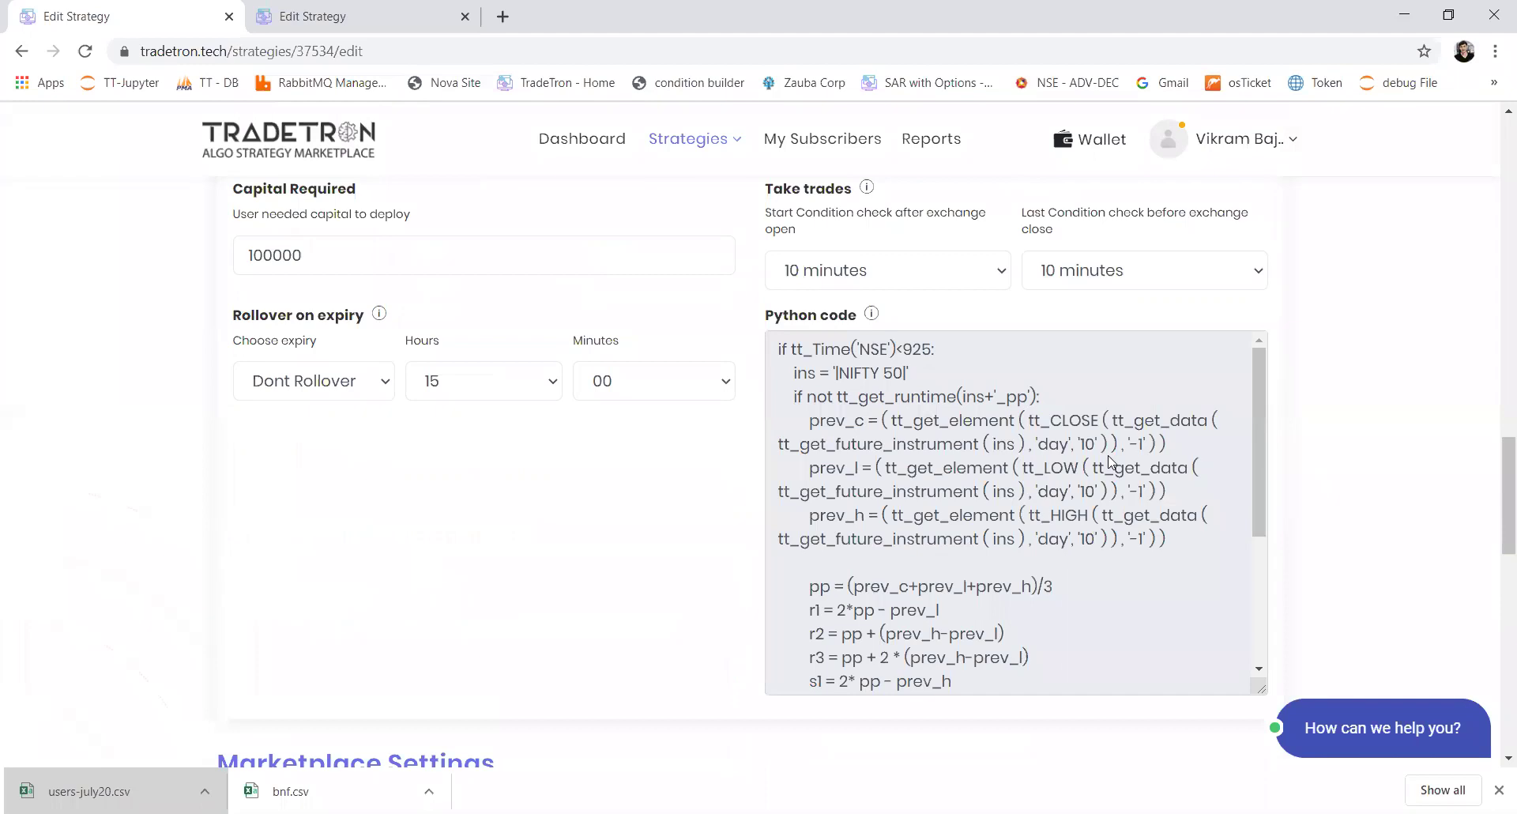
Check the instrument list chosen for Set 1 and view the members of the NIFTY 50 list in the List builder.
drag(1496, 516, 1495, 311)
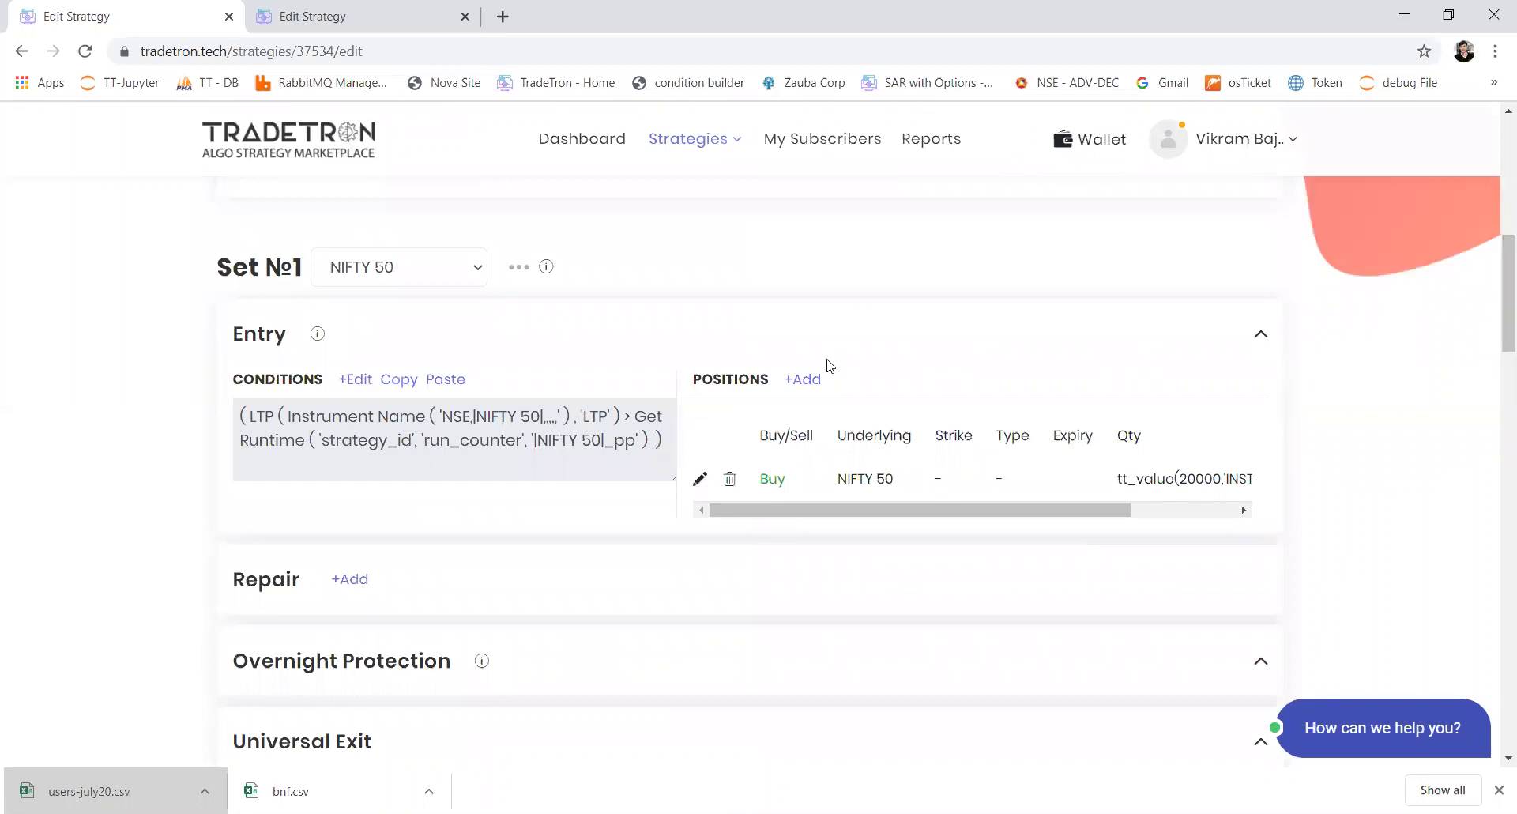
click(453, 267)
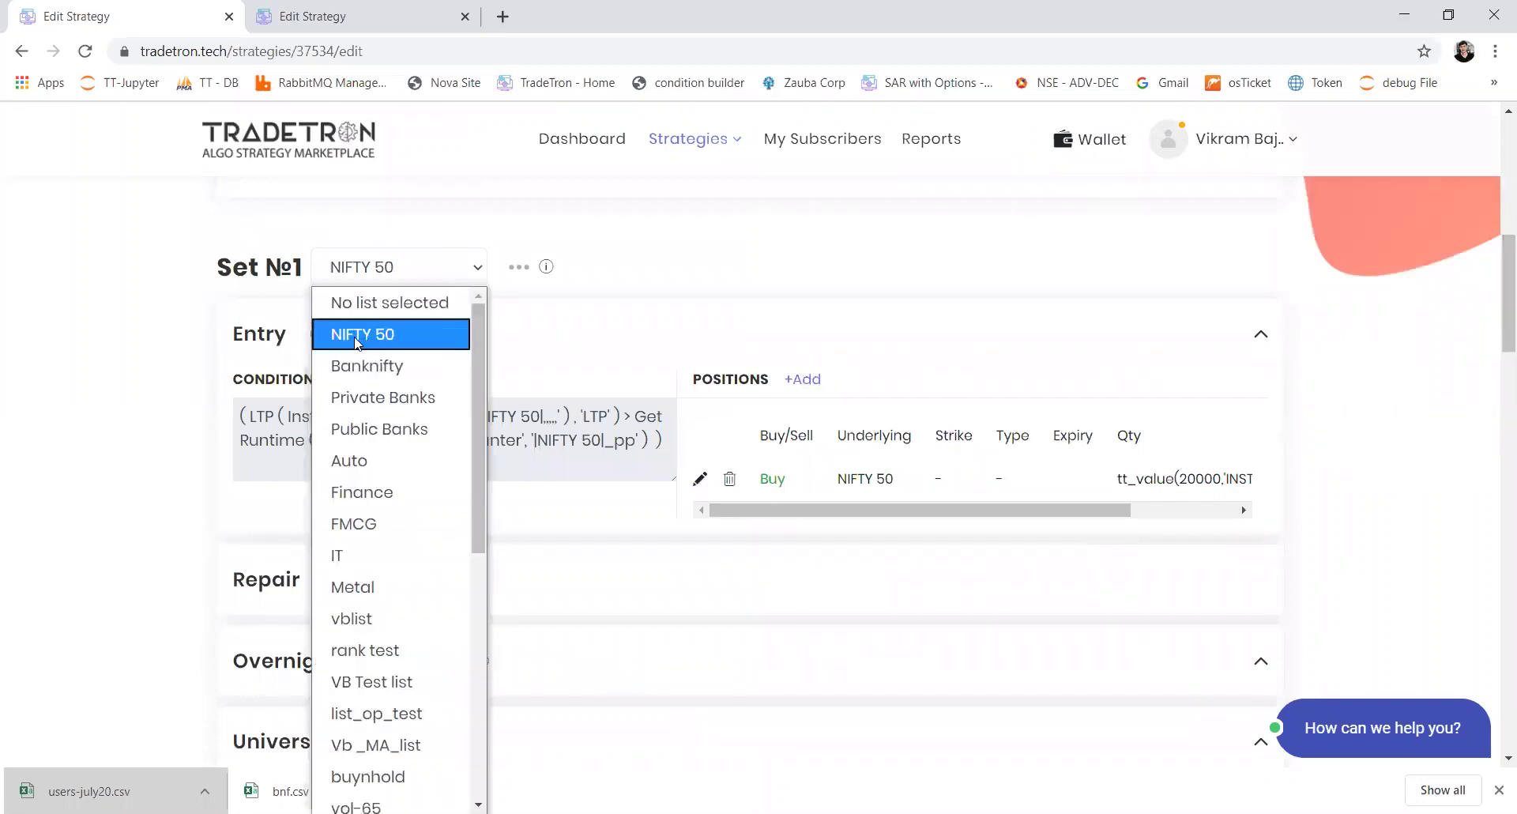
click(364, 342)
click(400, 261)
click(410, 266)
click(516, 269)
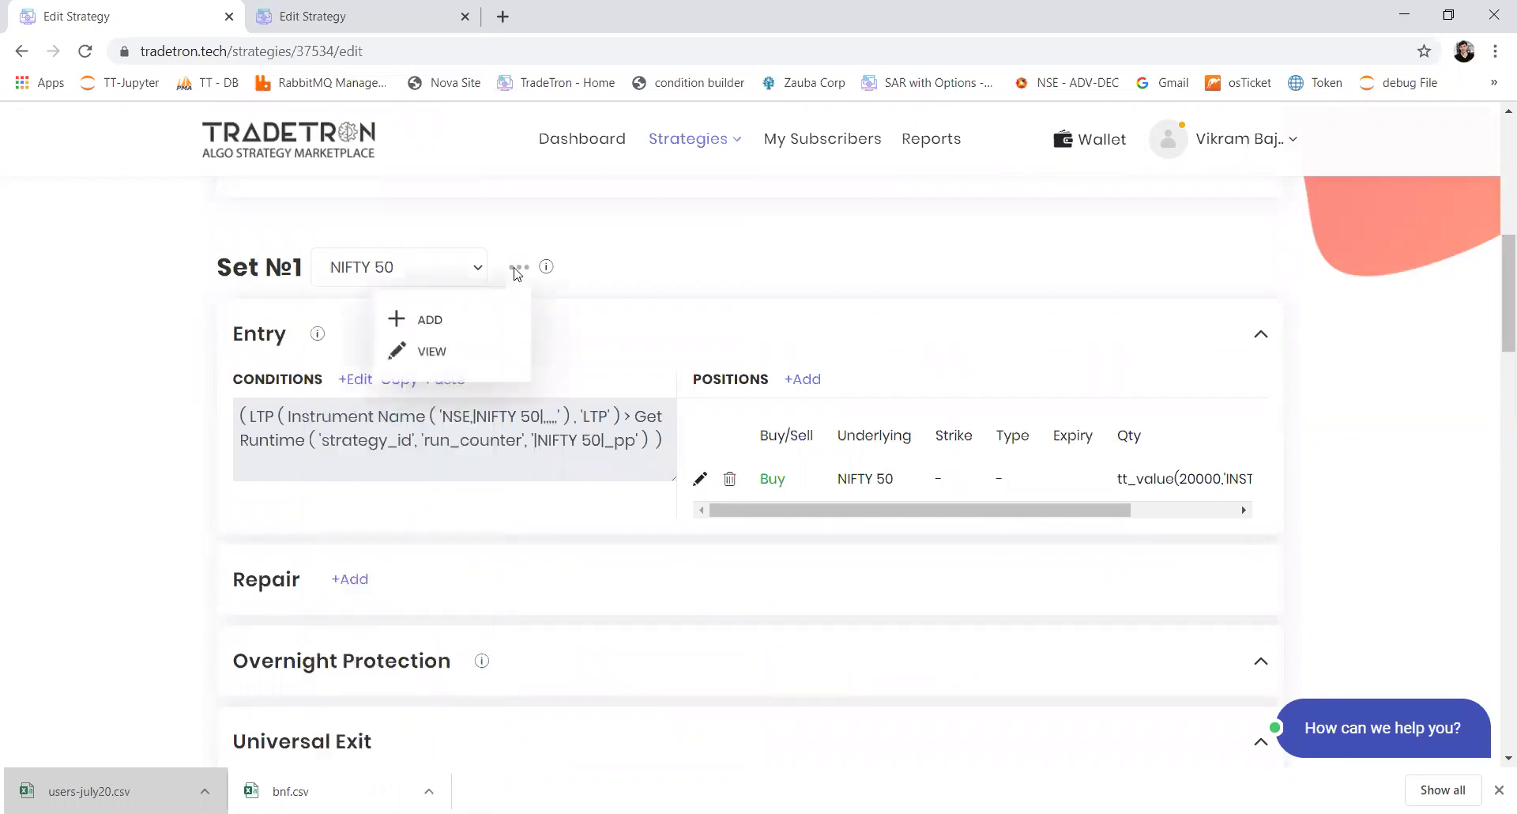
click(428, 357)
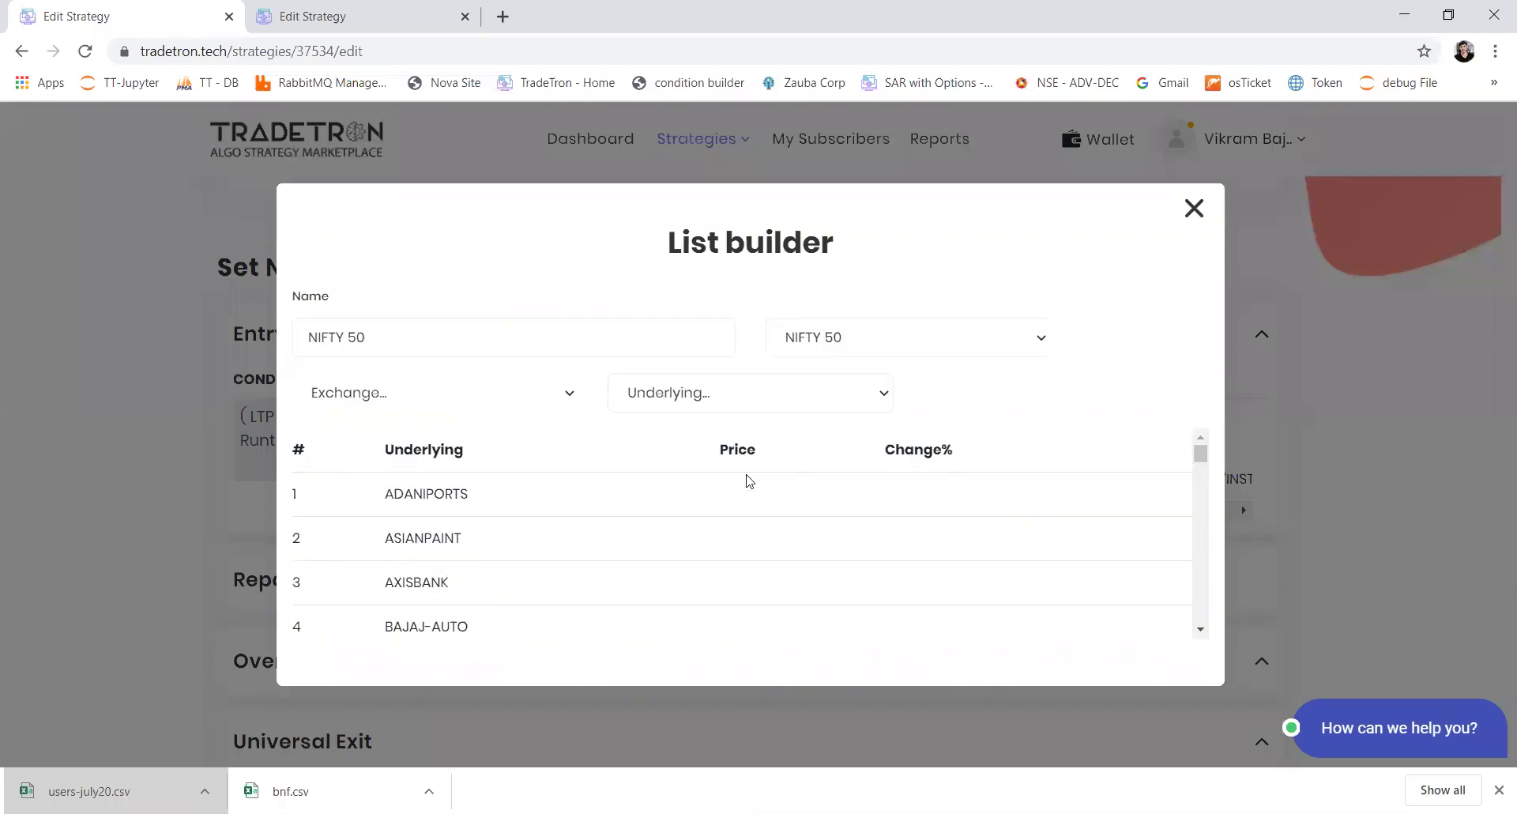
scroll(745, 478, down, 5)
click(1192, 208)
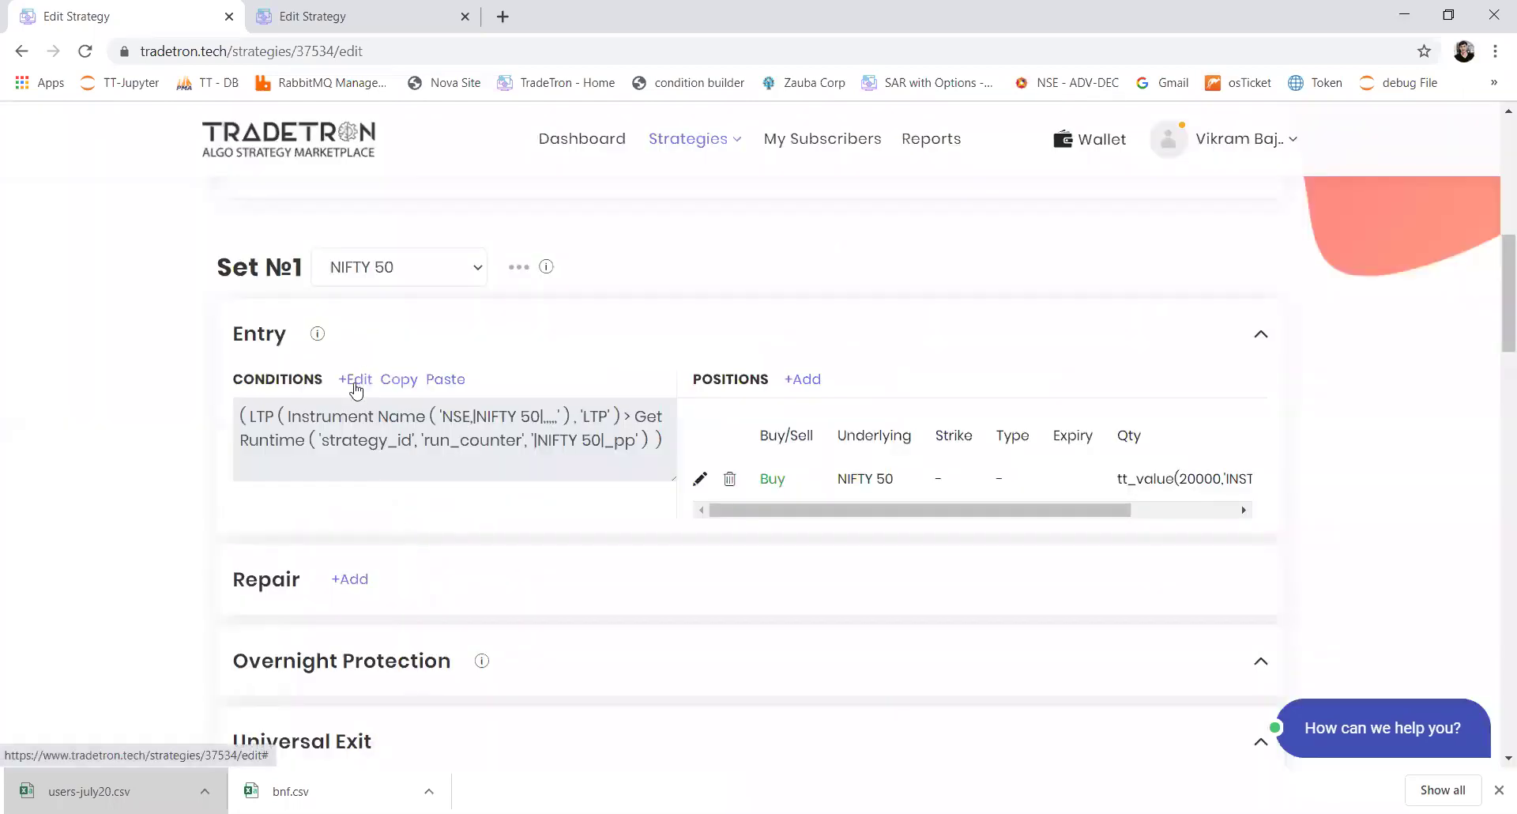
Open the Set 1 entry conditions and inspect the LTP keyword's Instrument Name parameters, including the list selection.
click(355, 381)
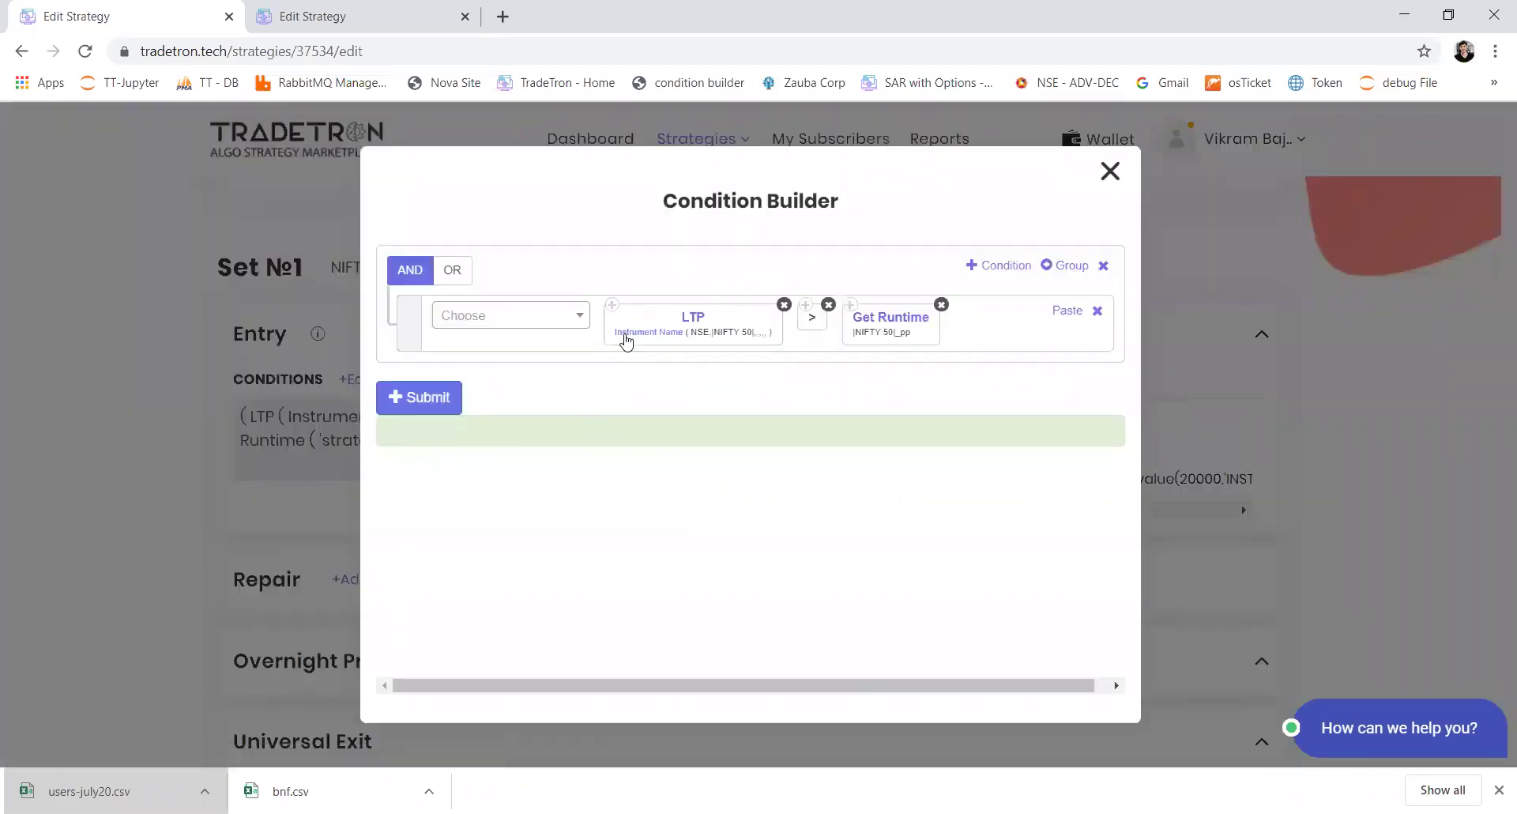
click(694, 326)
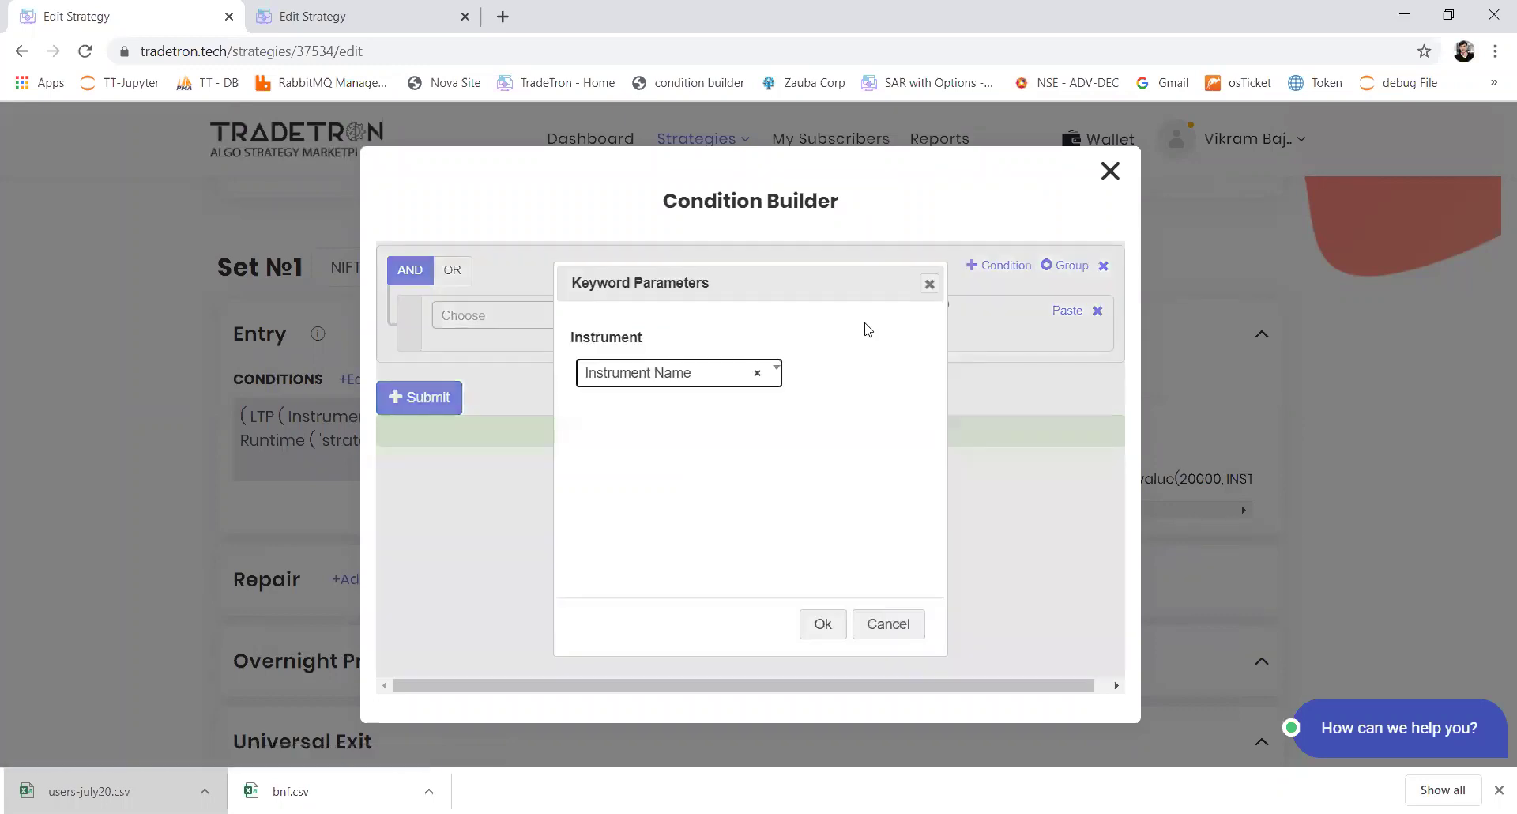
click(930, 282)
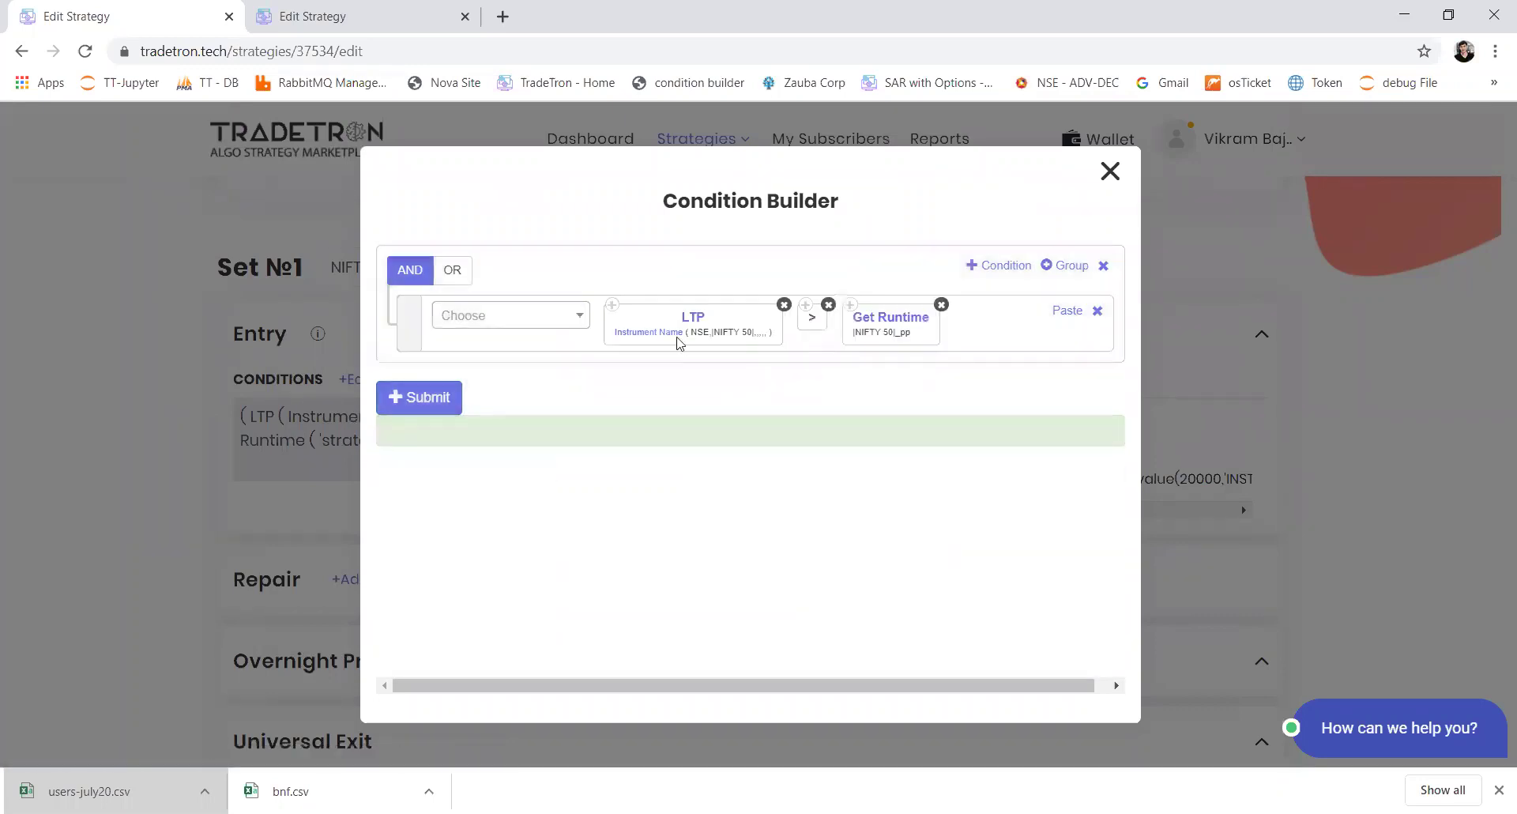
click(644, 335)
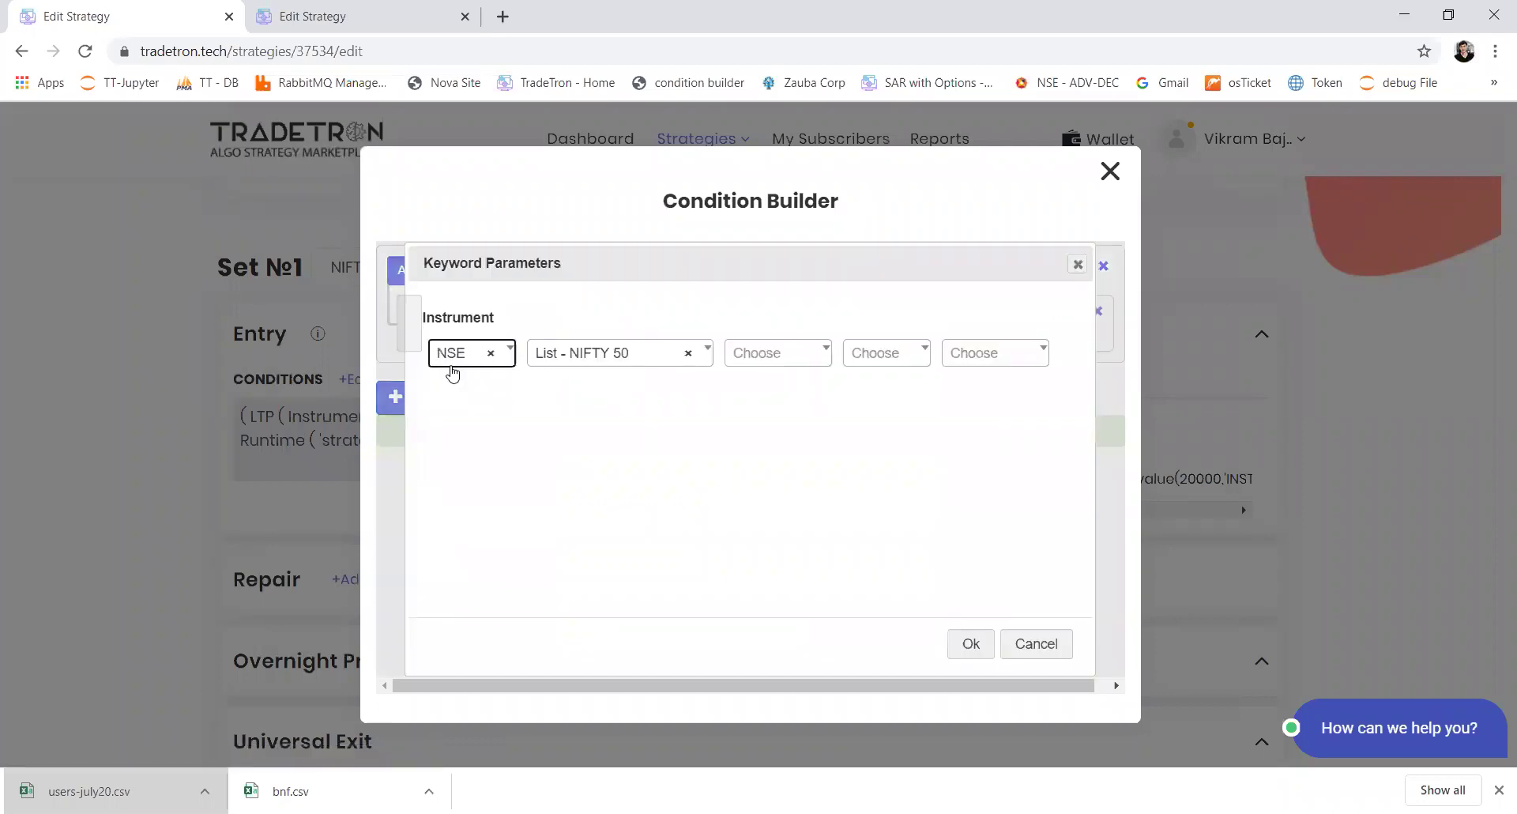
click(603, 355)
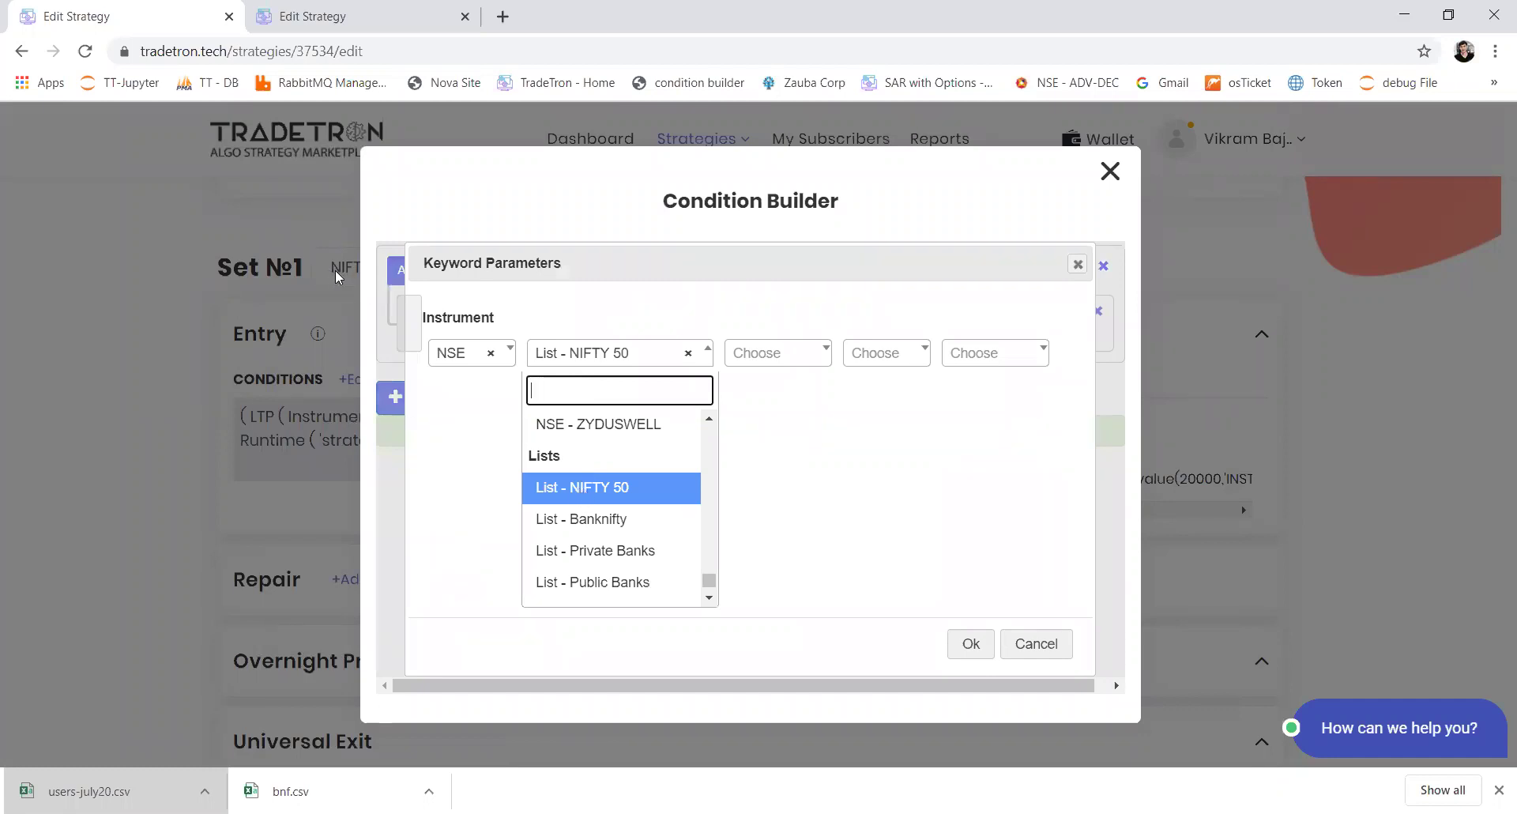
click(984, 649)
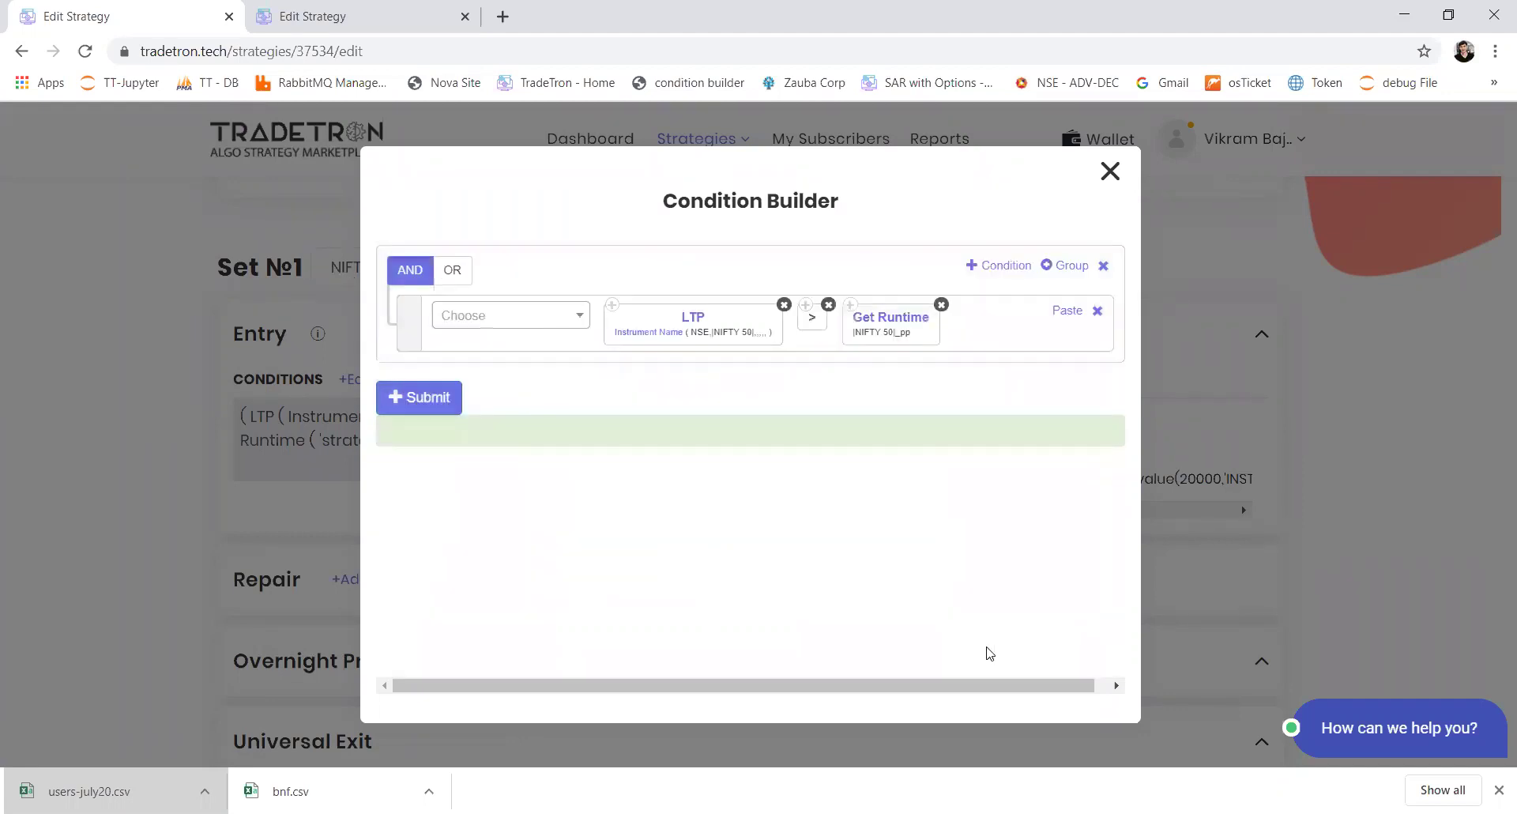
Try a different list name between the bars in the Get Runtime variable name, keeping the _pp suffix.
click(906, 333)
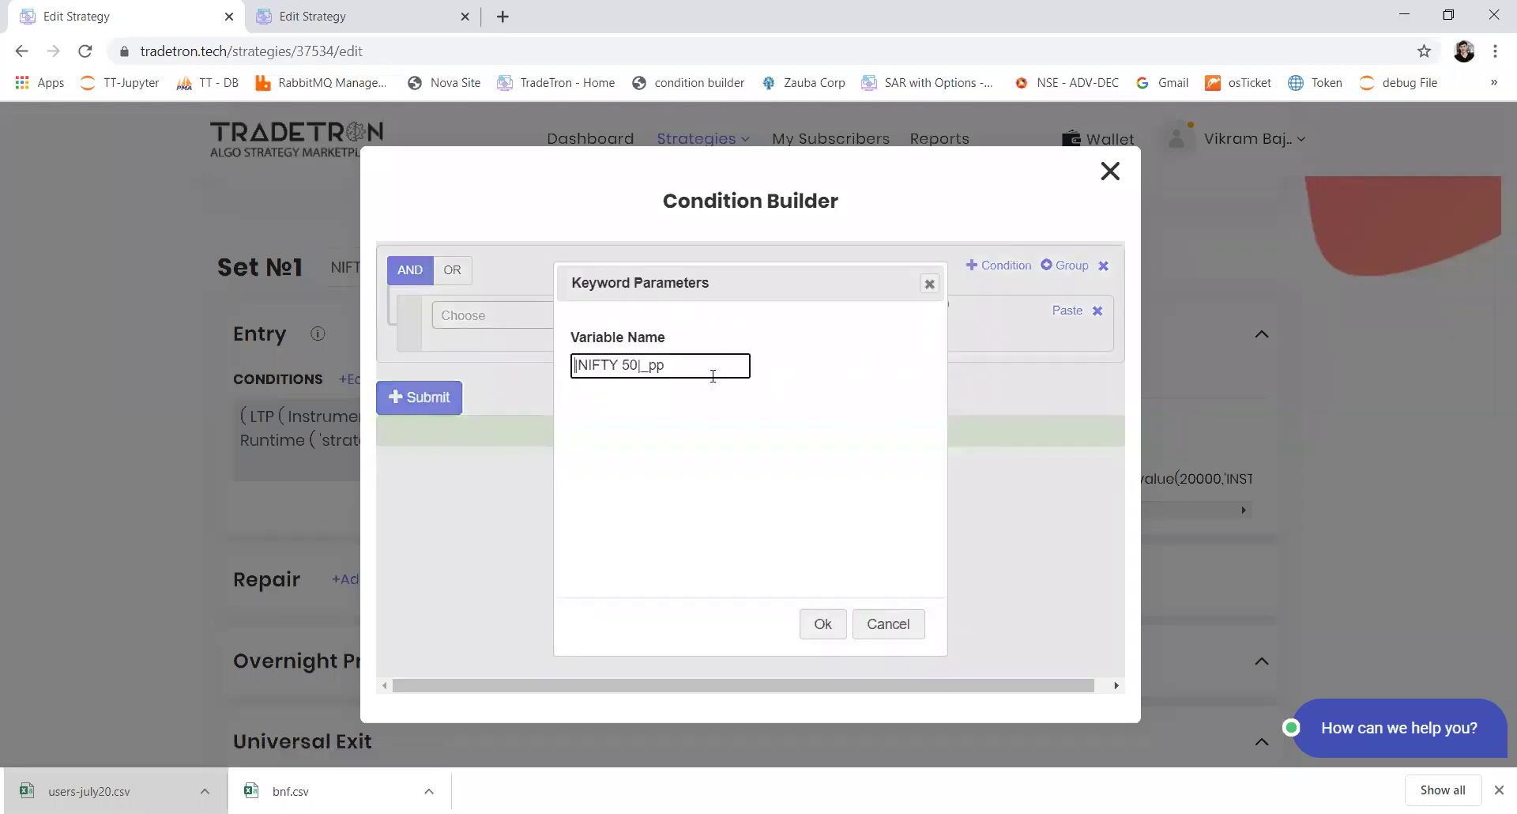
drag(642, 365, 567, 369)
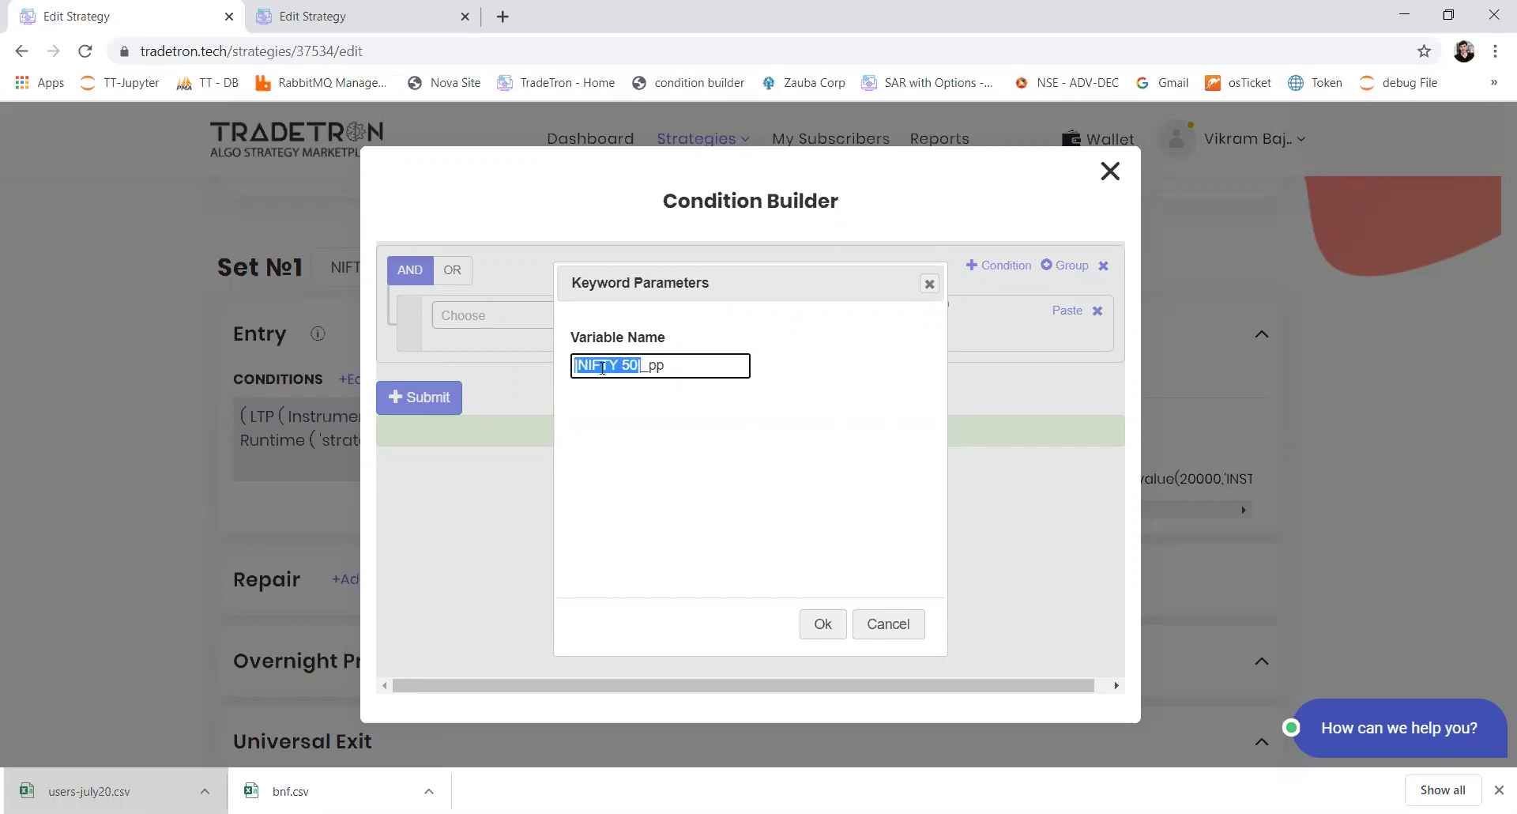
drag(580, 364, 637, 362)
text(vikram123)
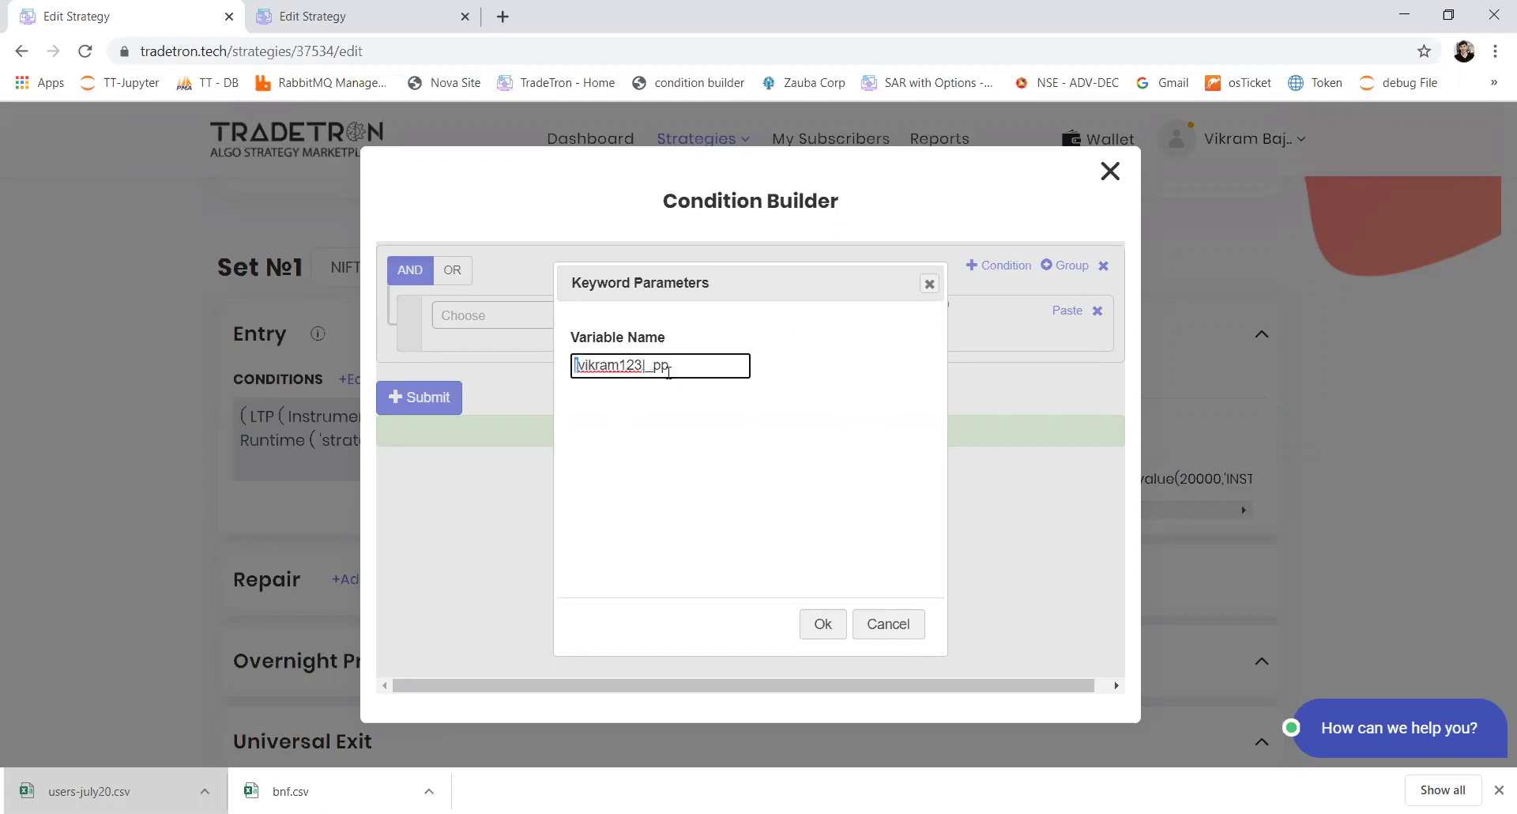
Set the Get Runtime variable name to |NIFTY 50|_pp and submit the Set 1 entry condition.
drag(644, 367, 588, 364)
text(NIFTY)
key(BackSpace)
key(BackSpace)
key(BackSpace)
text(FTY 50)
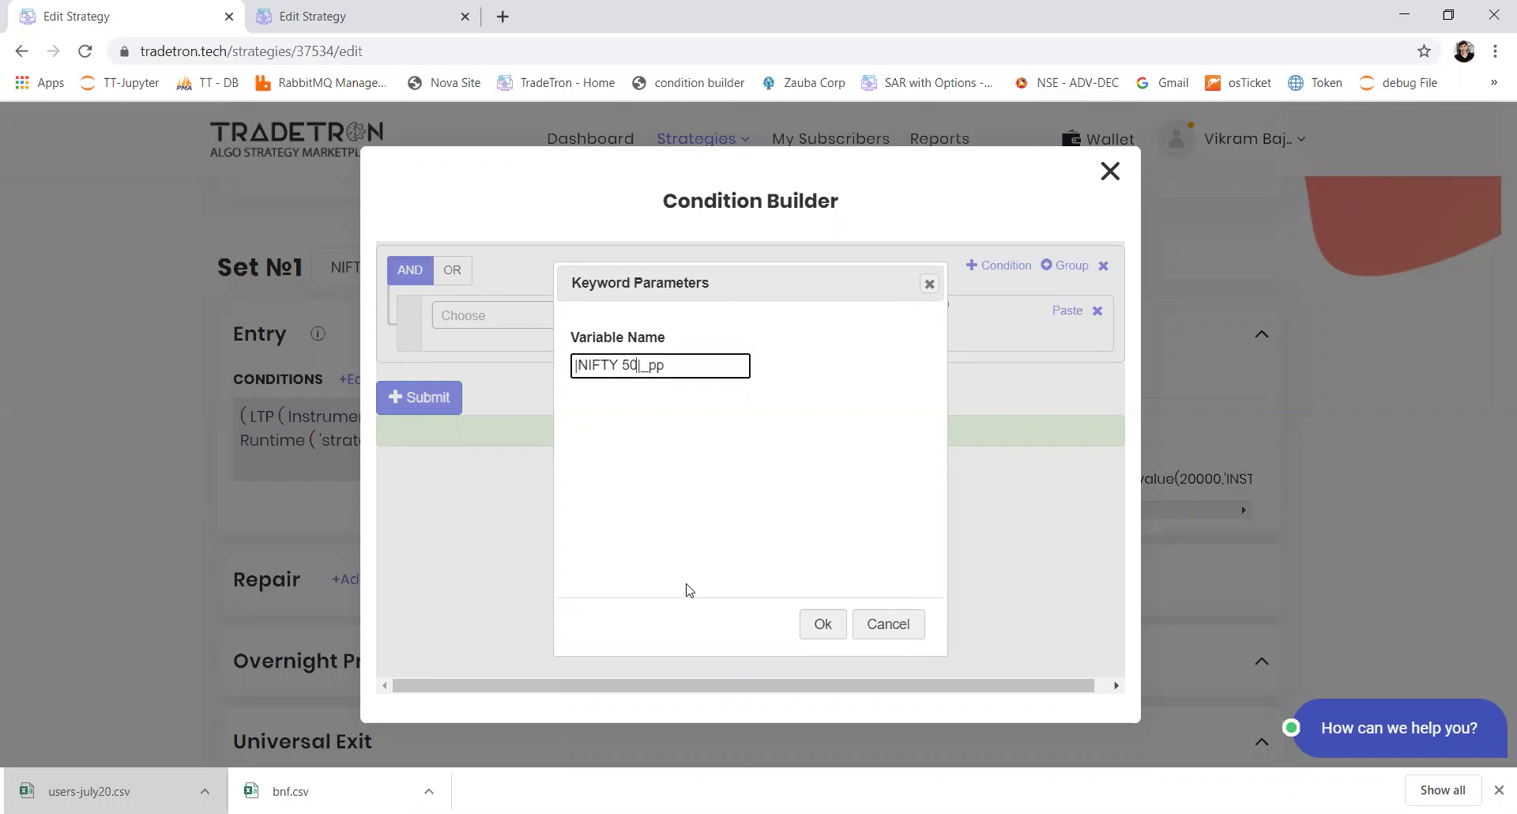
click(826, 623)
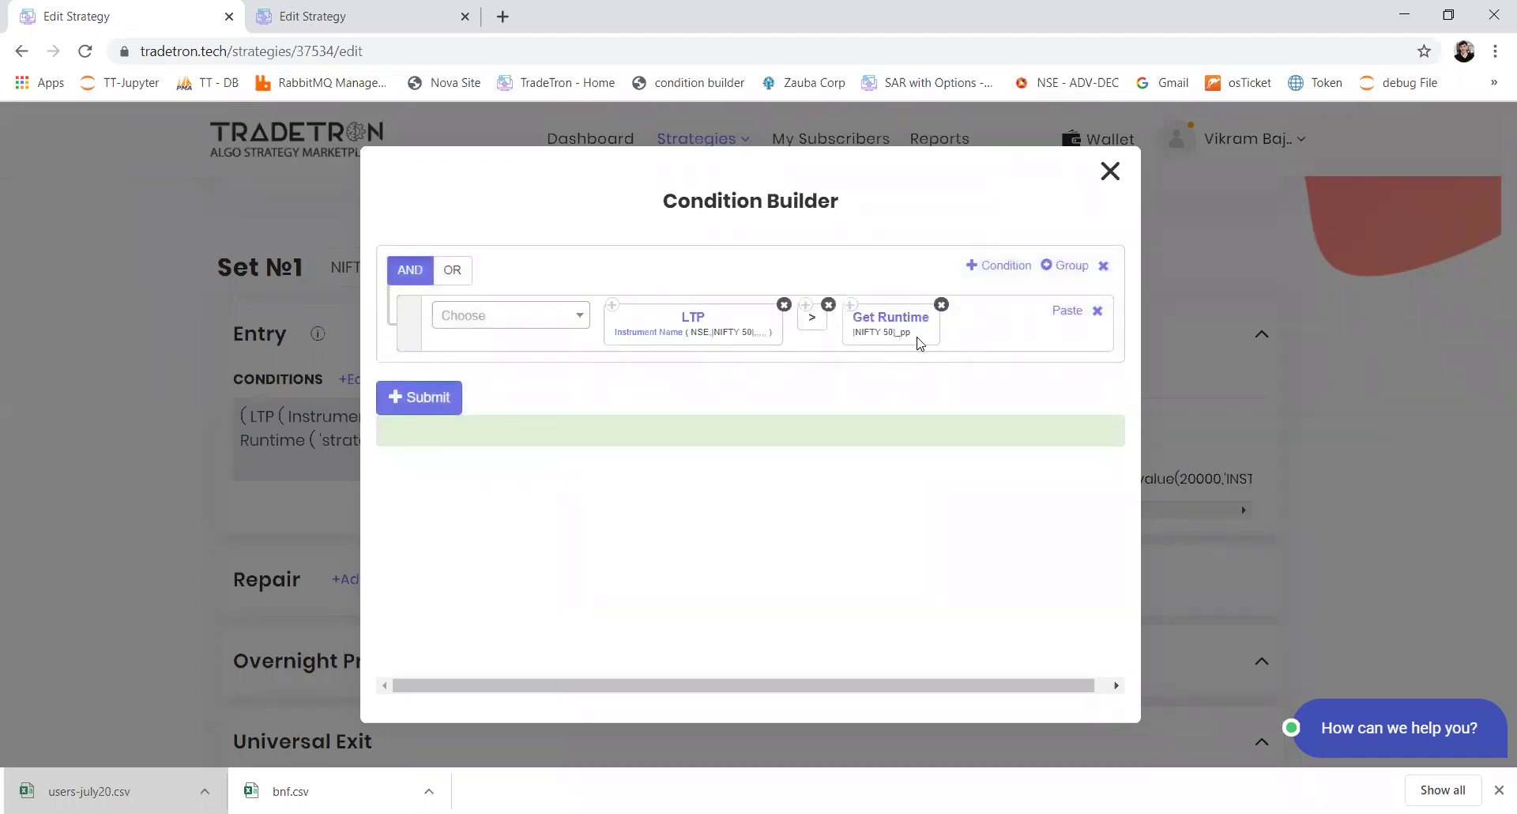
click(441, 405)
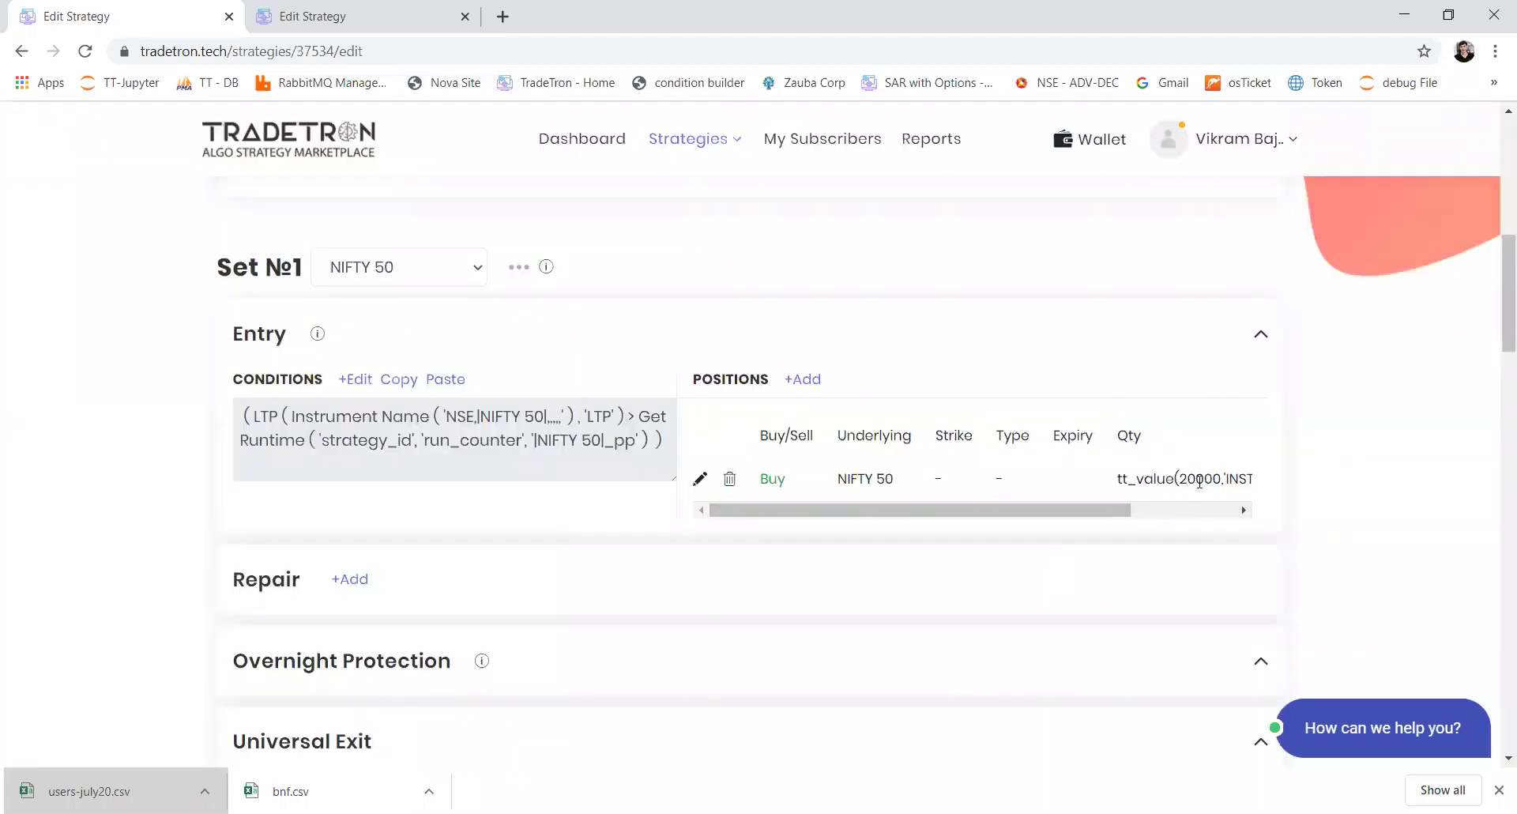
Check the remaining columns of the Set 1 entry position and add a Repair Once section to the set.
drag(1104, 510, 747, 472)
click(341, 581)
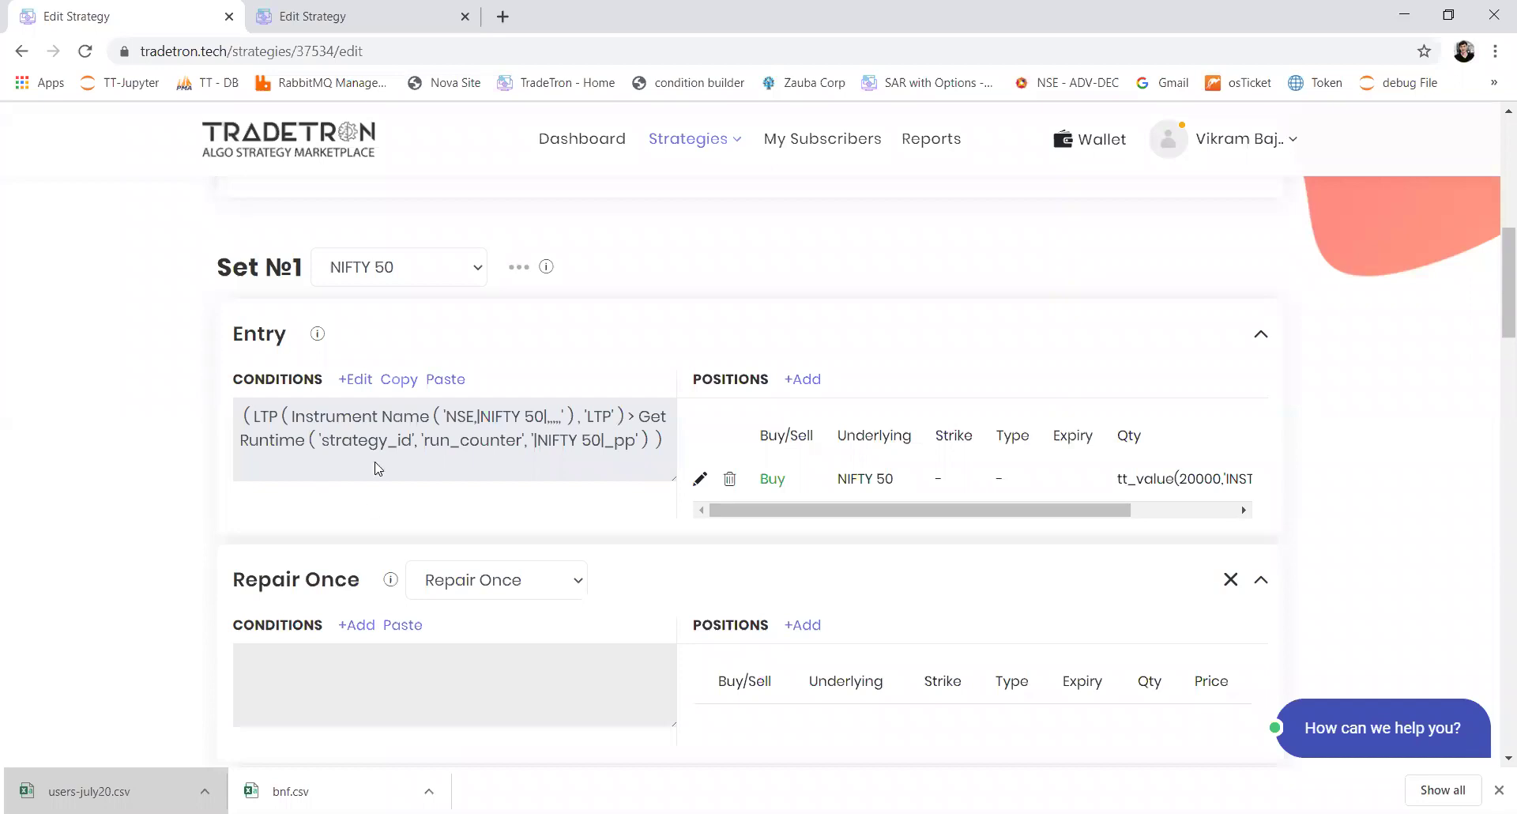
Copy the Entry condition into Repair Once, changing its Get Runtime variable name to |NIFTY 50|_r1.
click(399, 381)
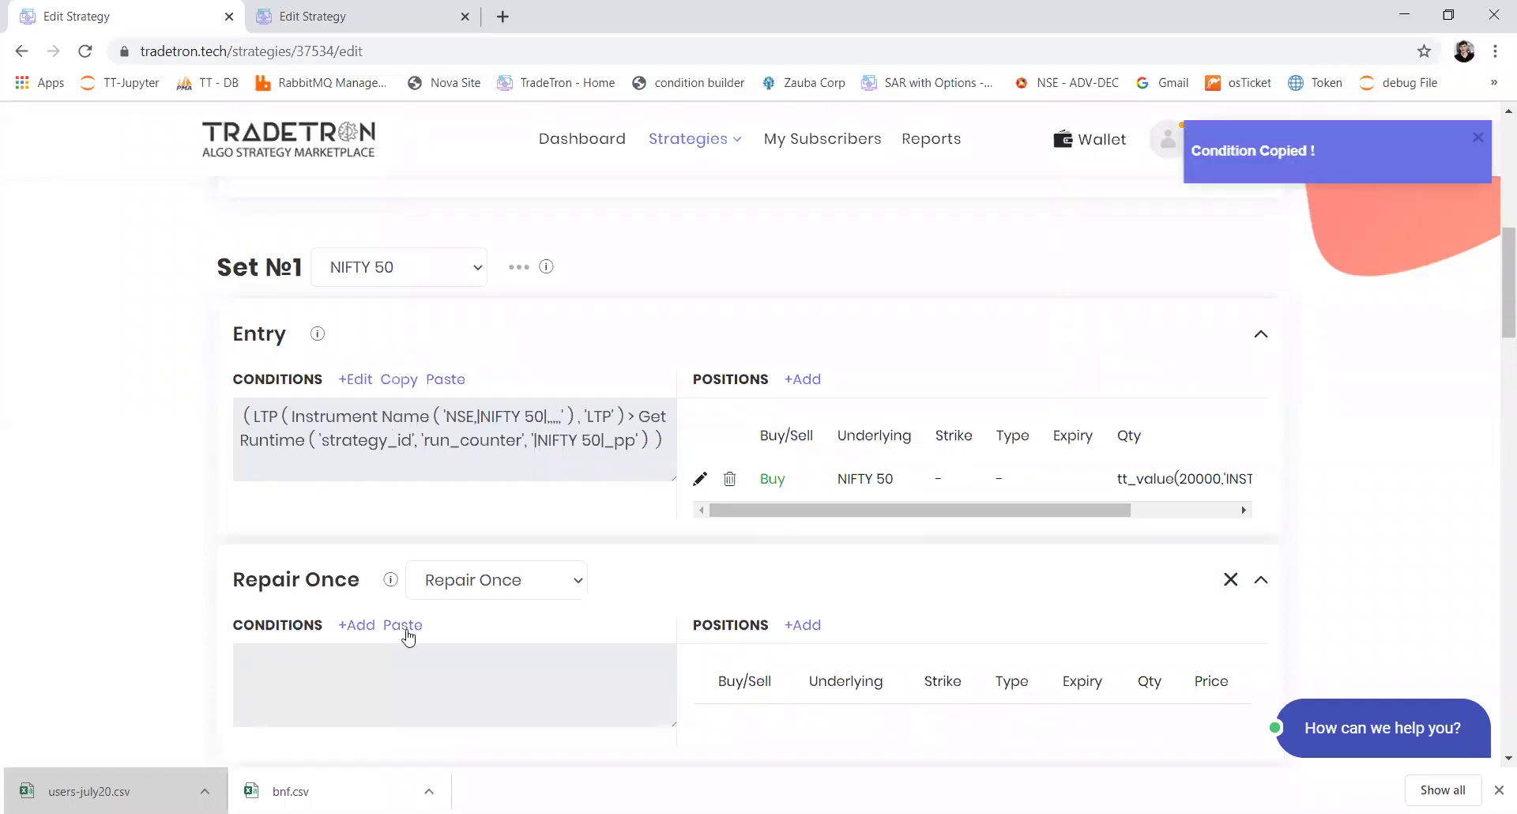
click(406, 628)
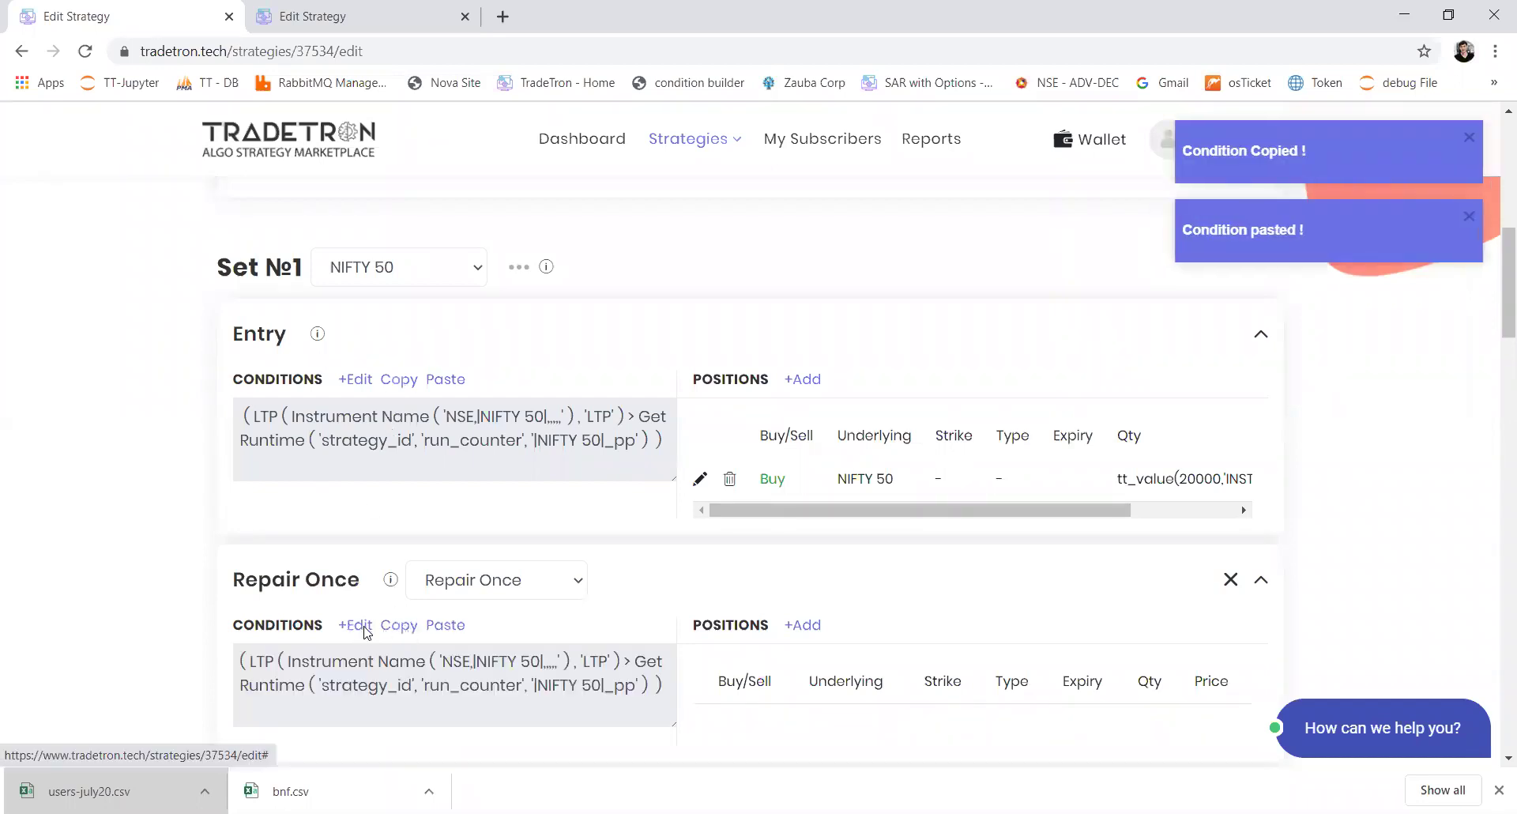
click(366, 630)
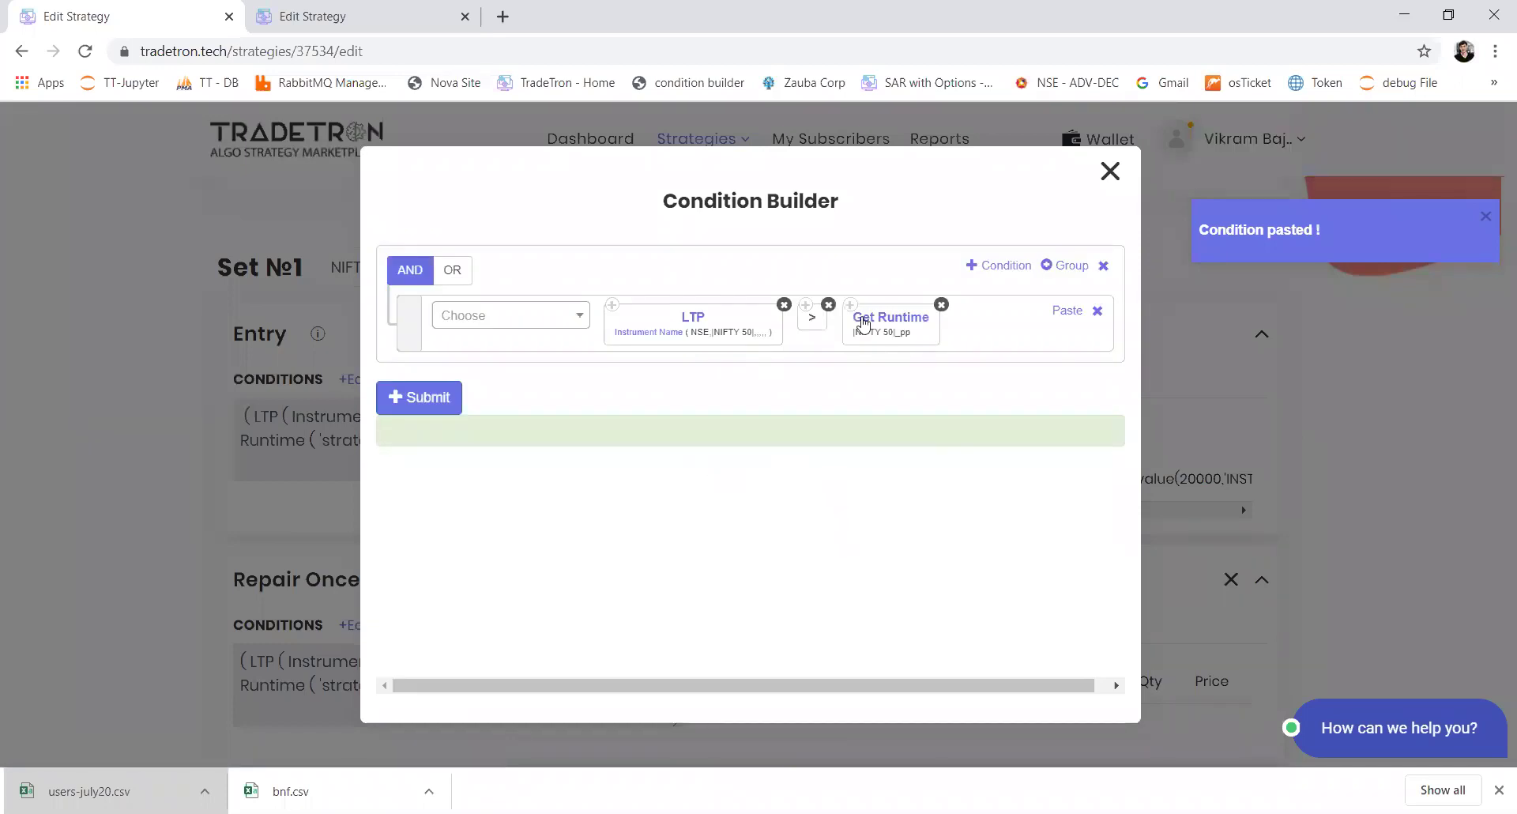
click(863, 322)
drag(670, 365, 653, 367)
text(m)
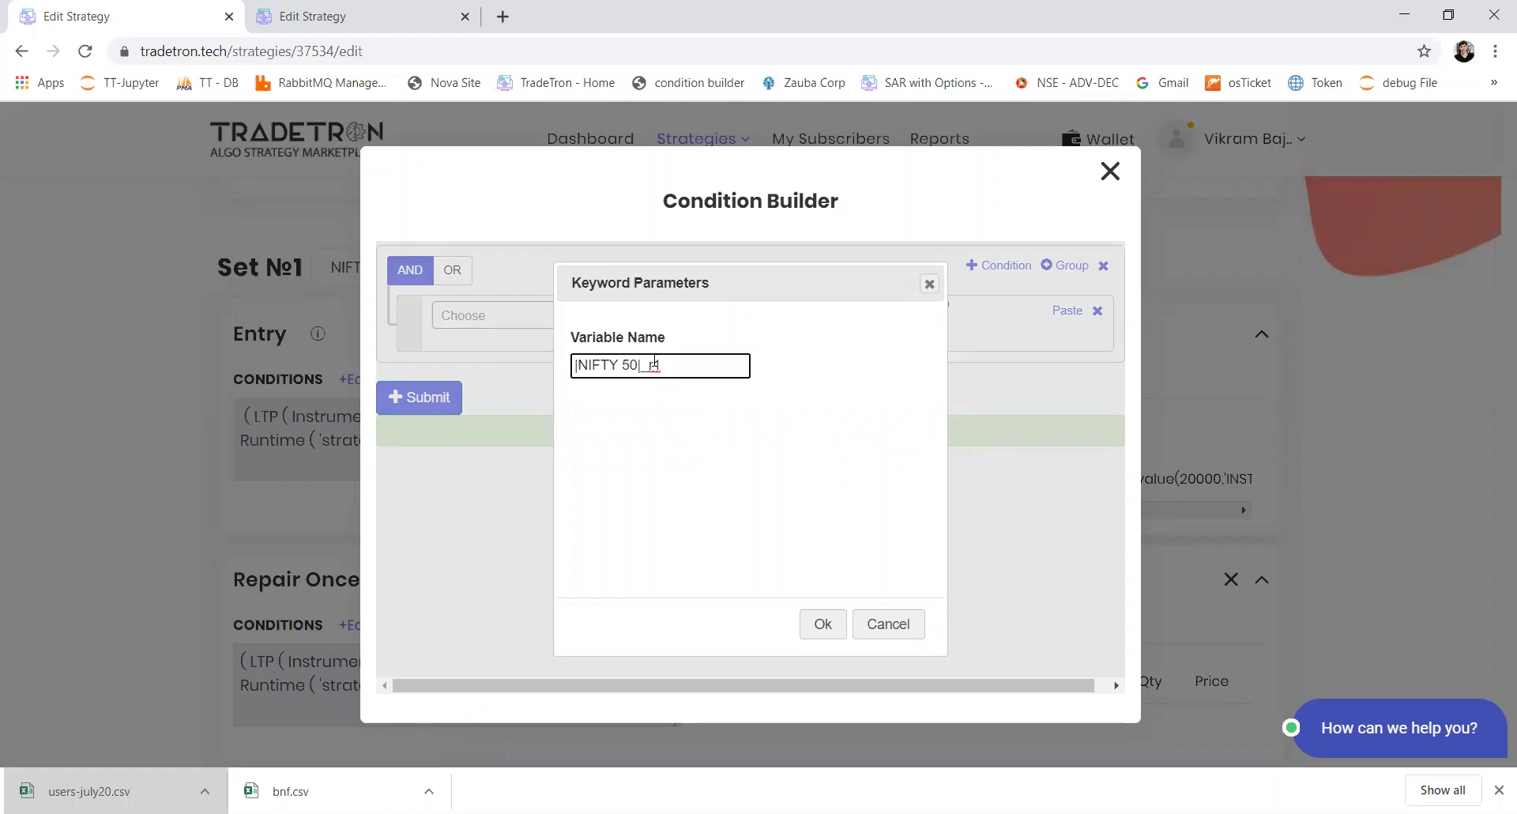
click(815, 623)
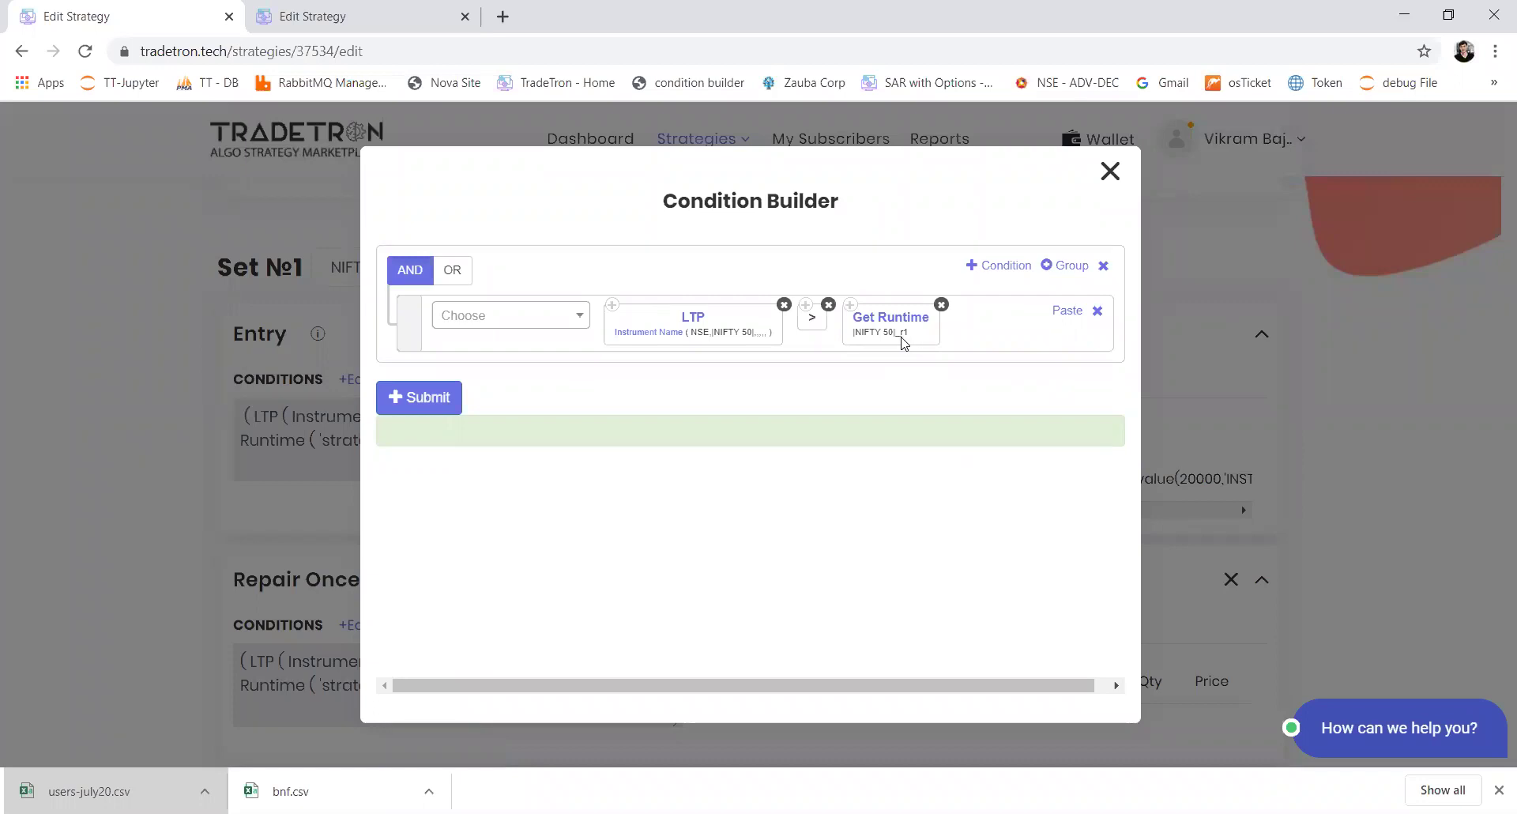
click(402, 399)
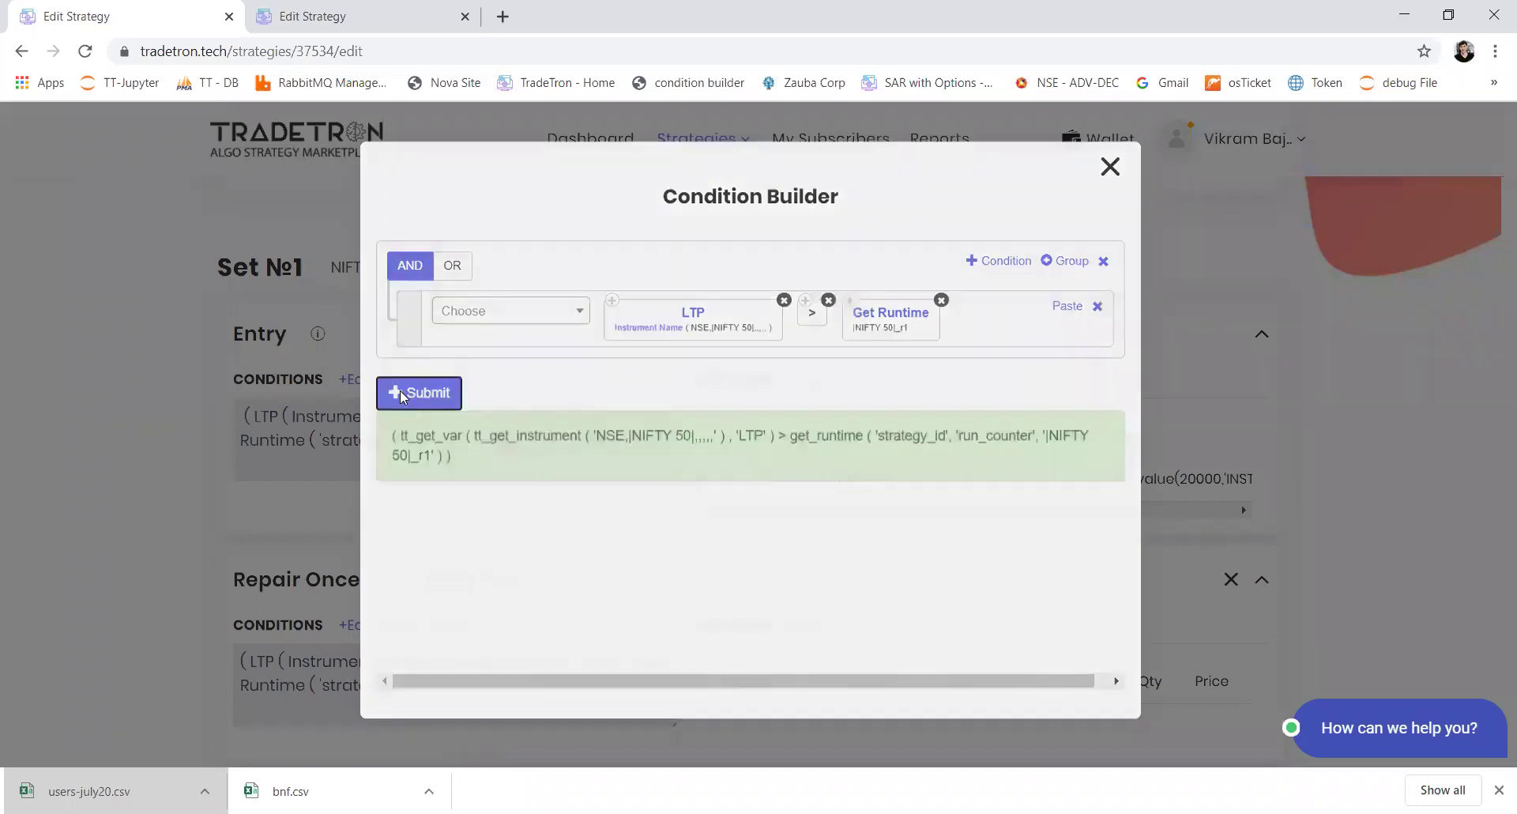
Check the pivot runtime variables in the Python code and start a Sell position on the NIFTY 50 list in Repair Once, sized by Qty.
drag(1496, 273, 1495, 514)
drag(1259, 442, 1265, 599)
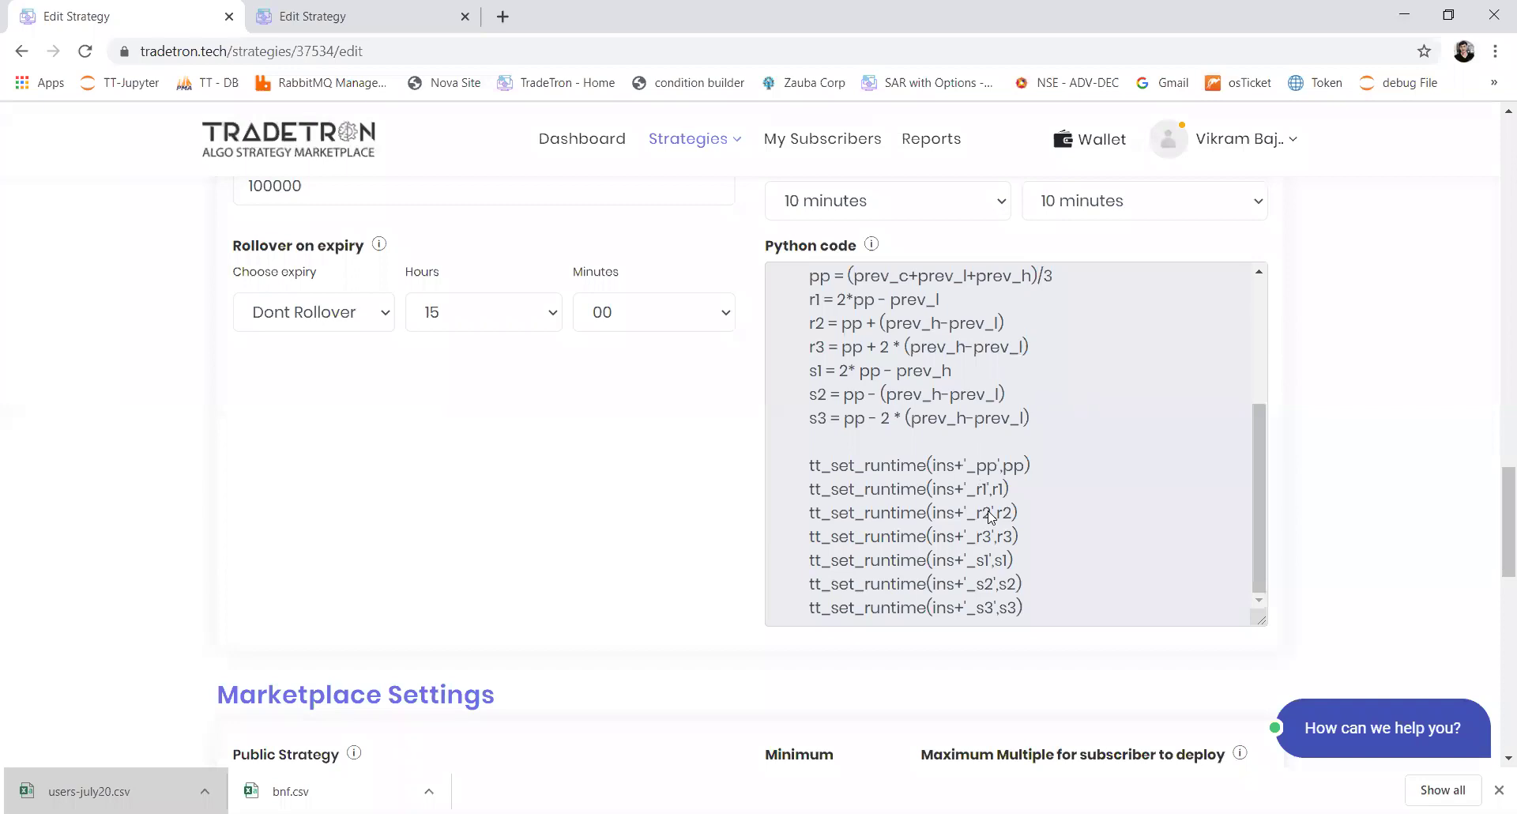
drag(1495, 528, 1496, 342)
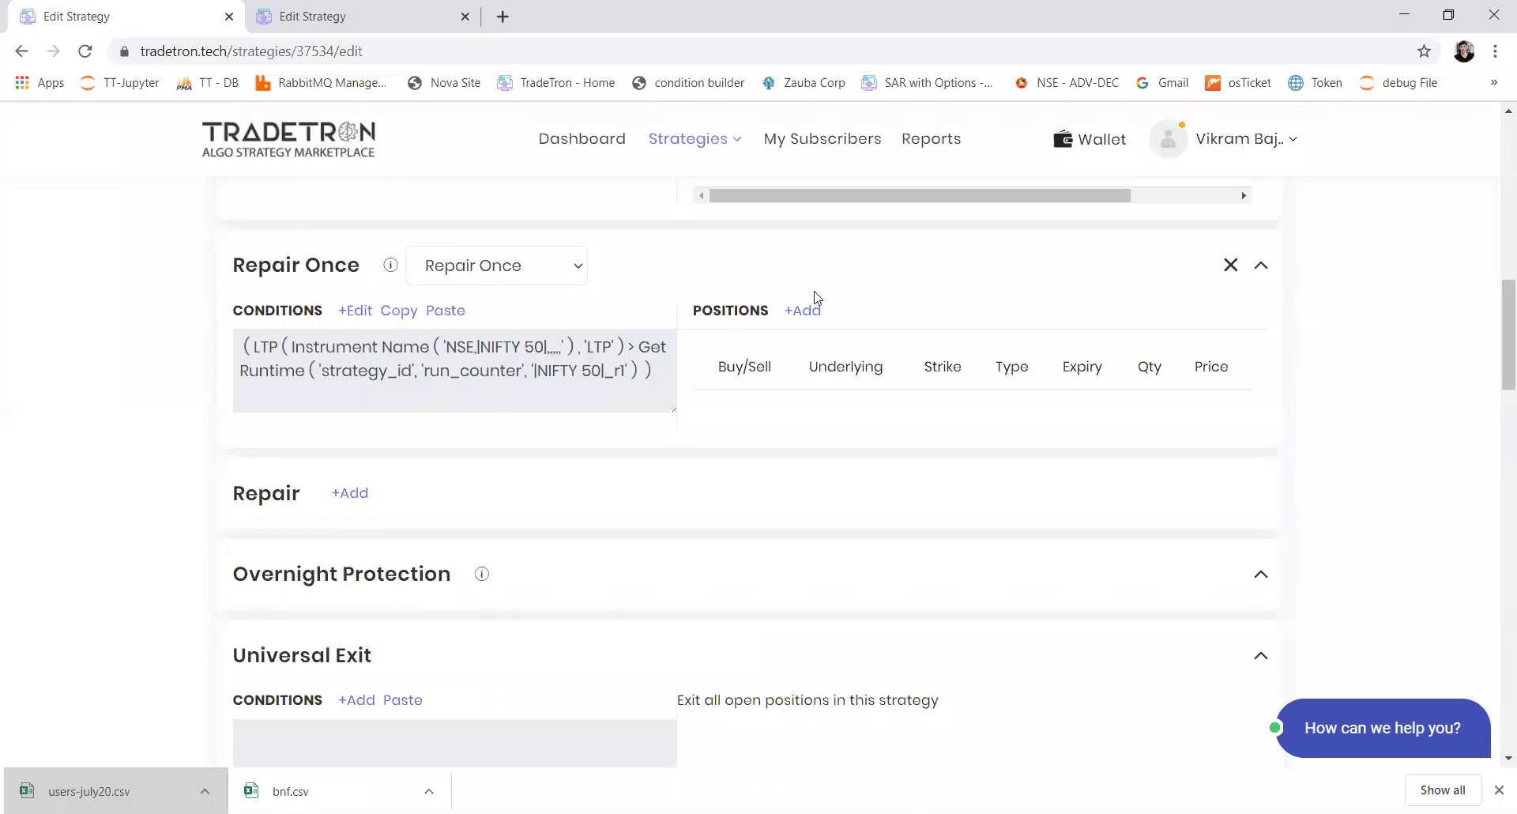
scroll(814, 299, up, 1)
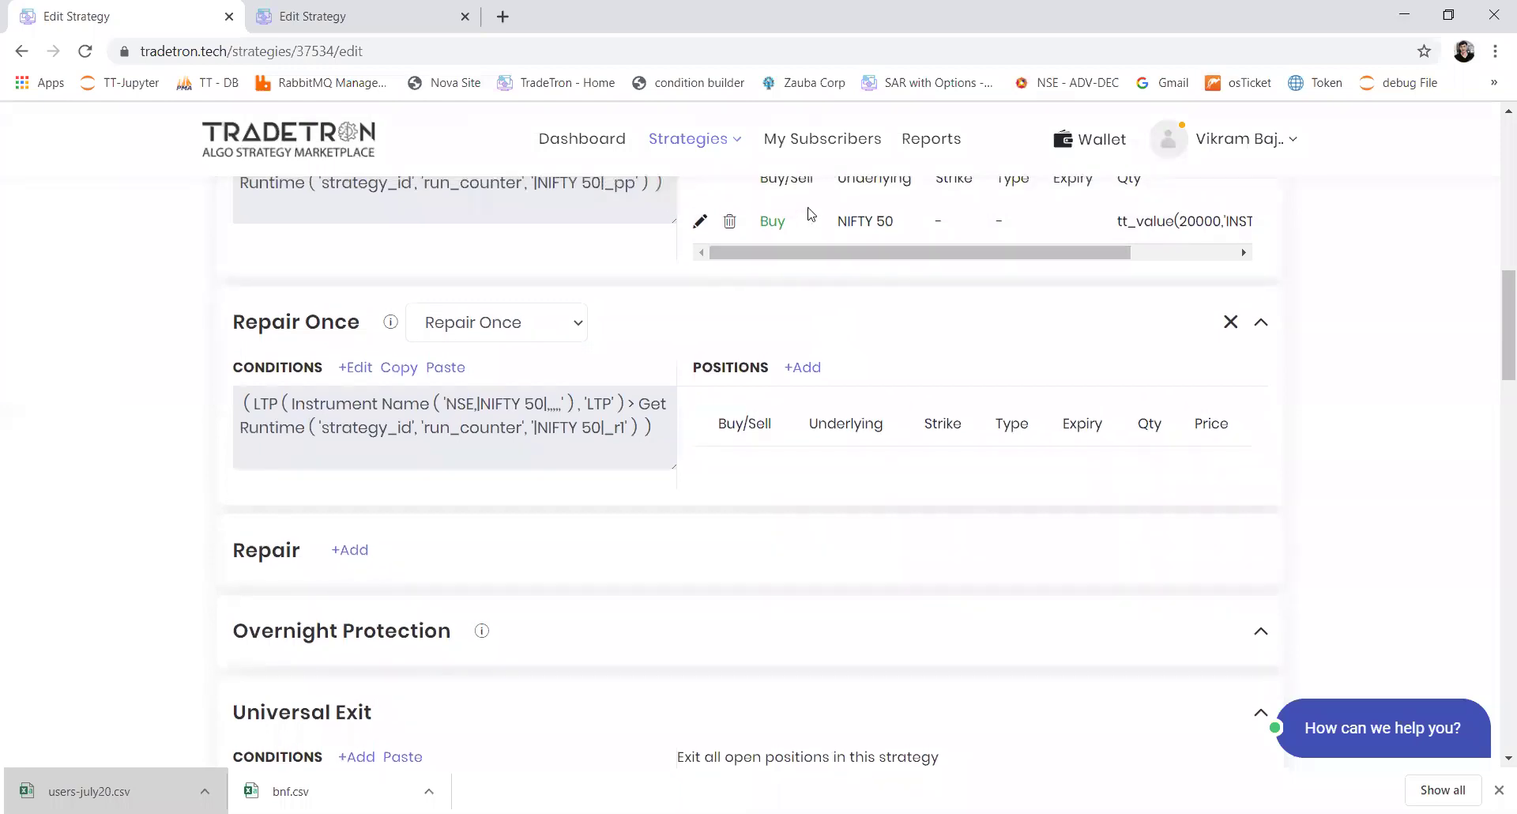
click(795, 374)
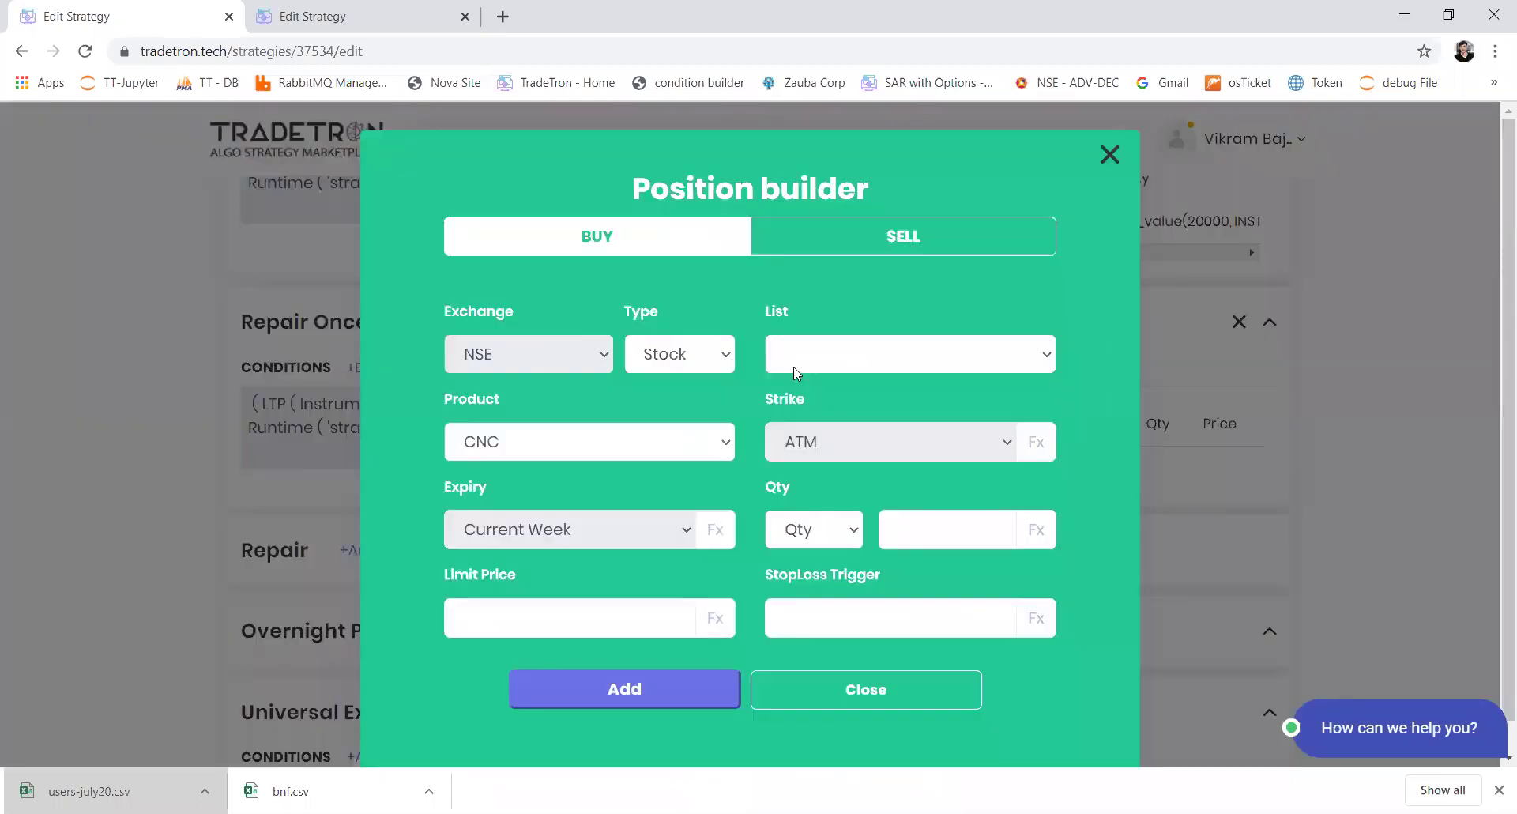
click(834, 253)
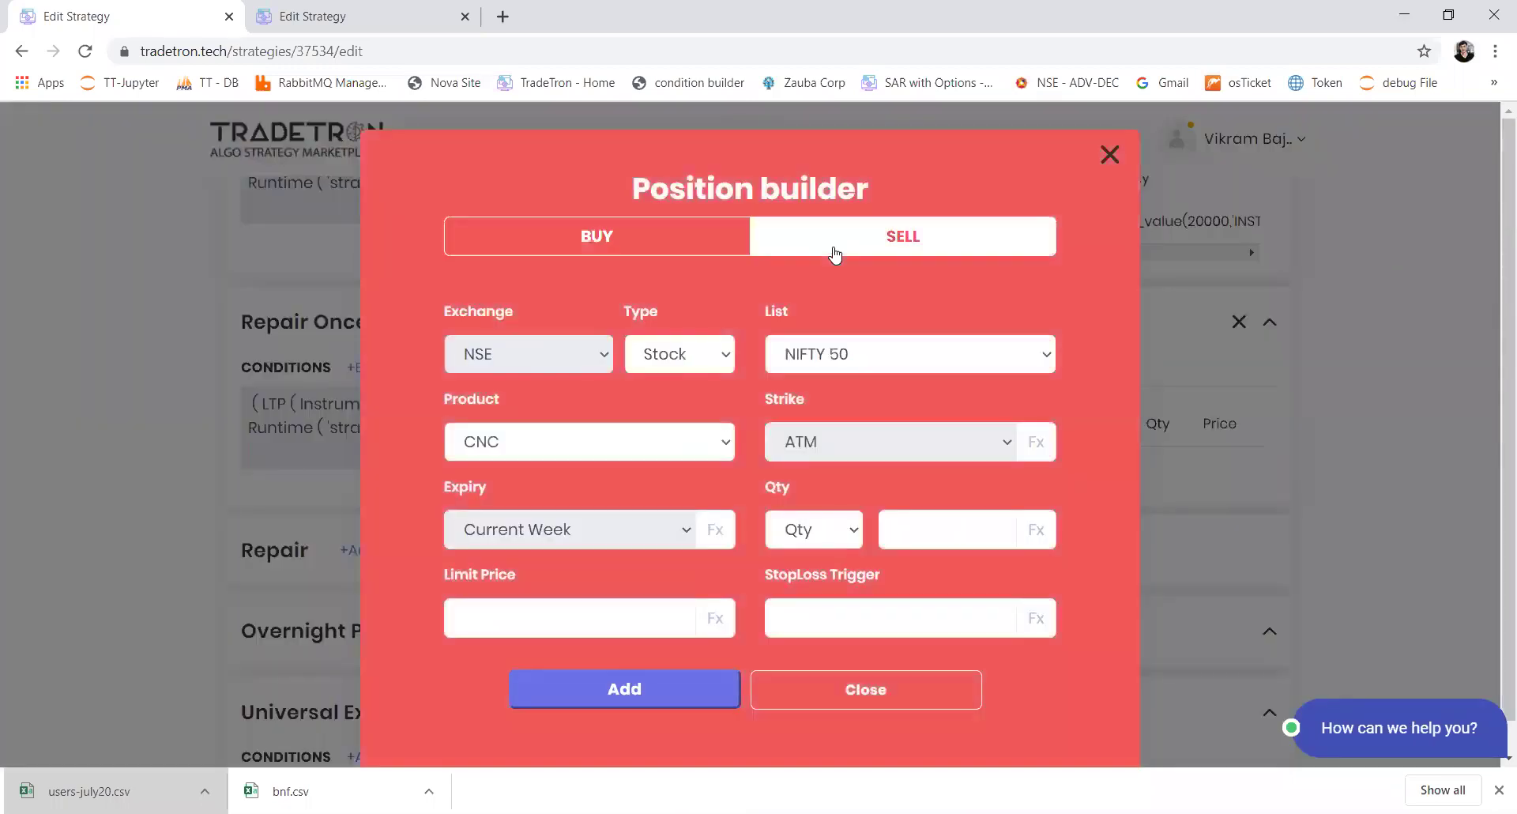
click(720, 368)
click(825, 368)
click(848, 537)
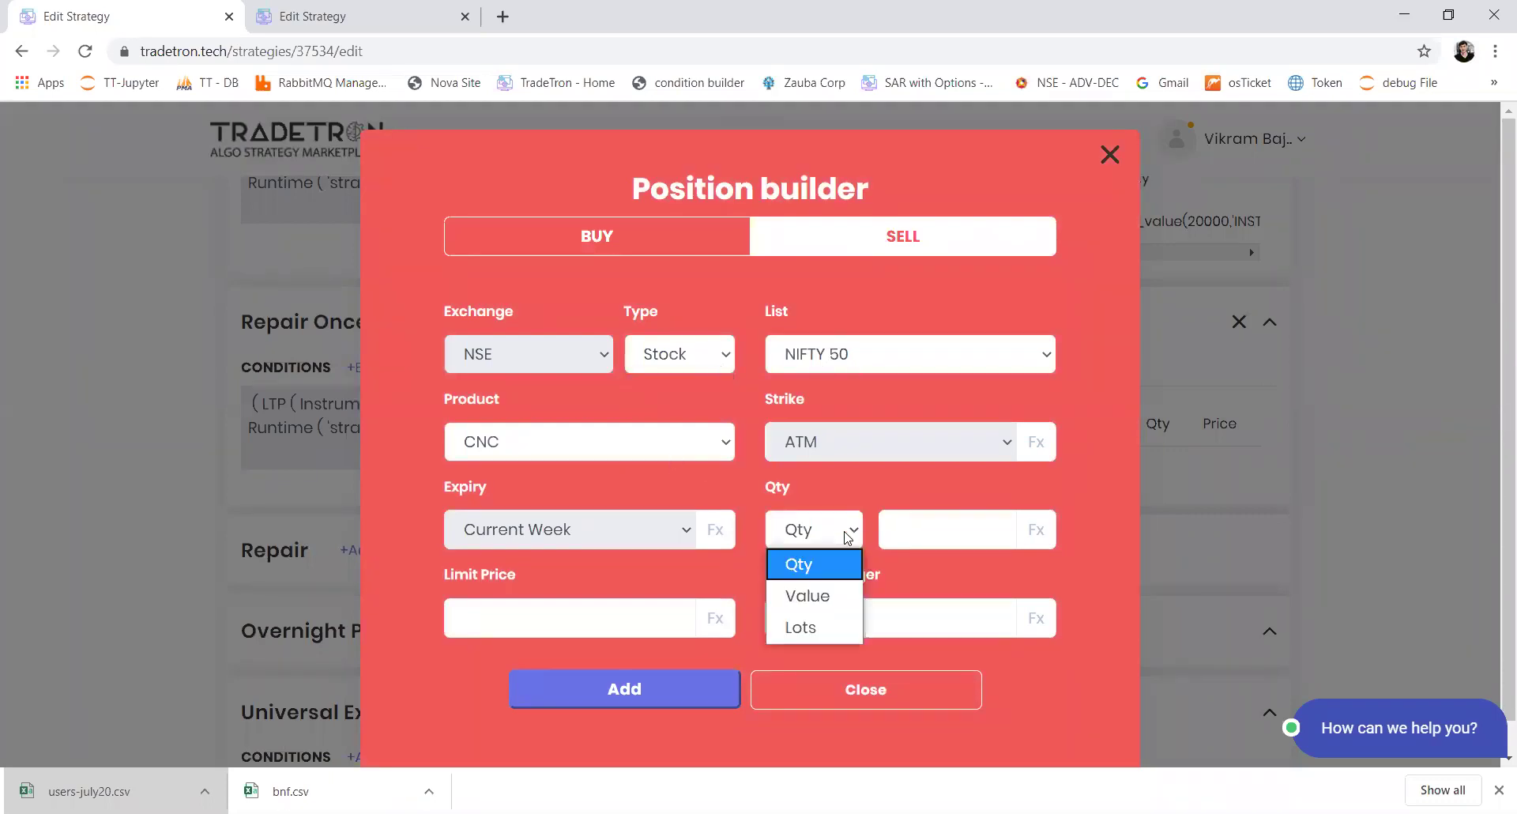
click(848, 564)
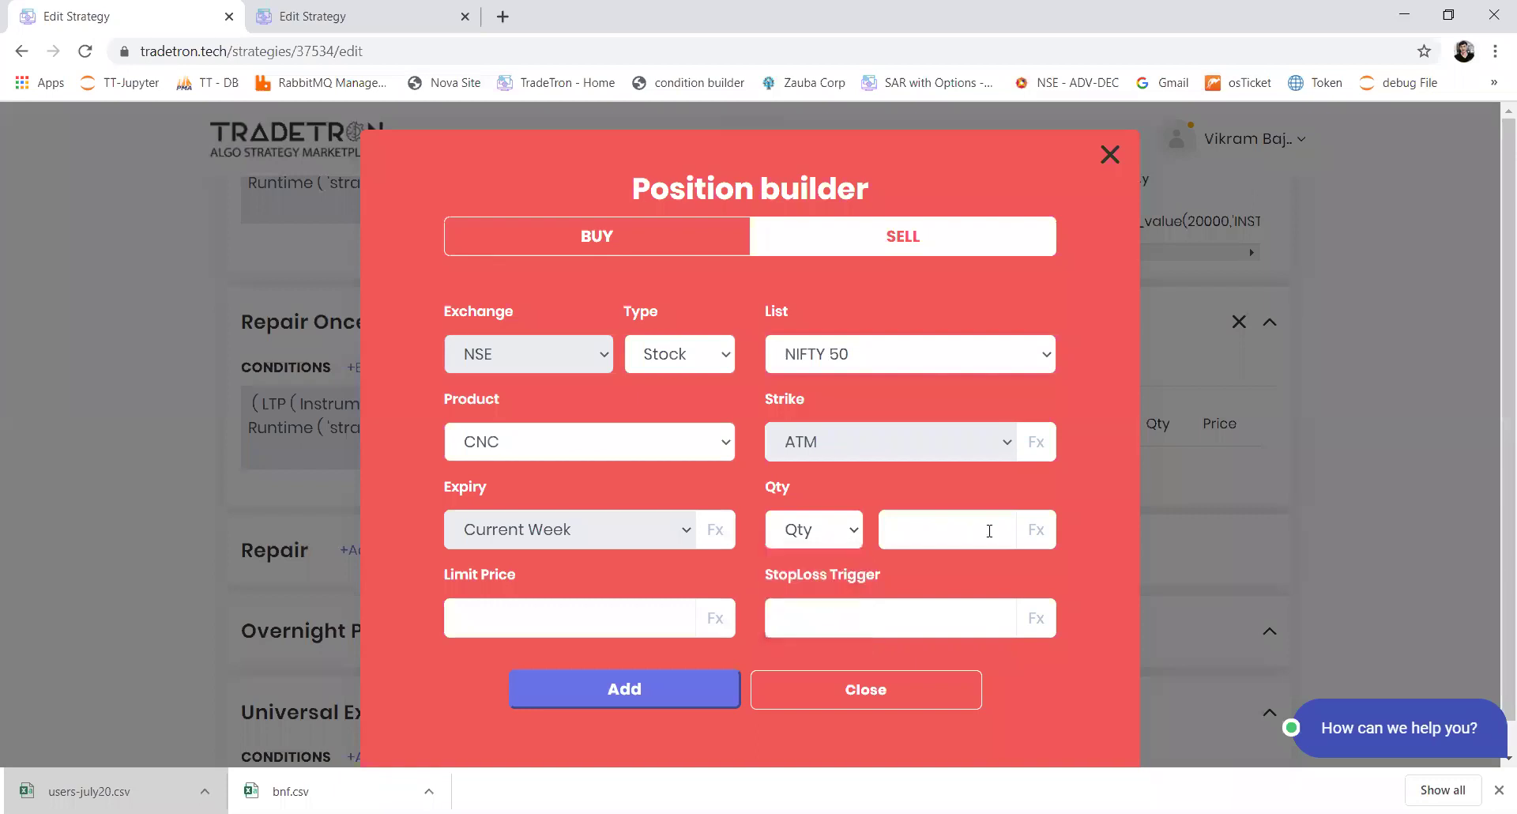
Open the formula for the Sell position's quantity and insert the Net Quantity keyword.
click(1051, 527)
click(384, 300)
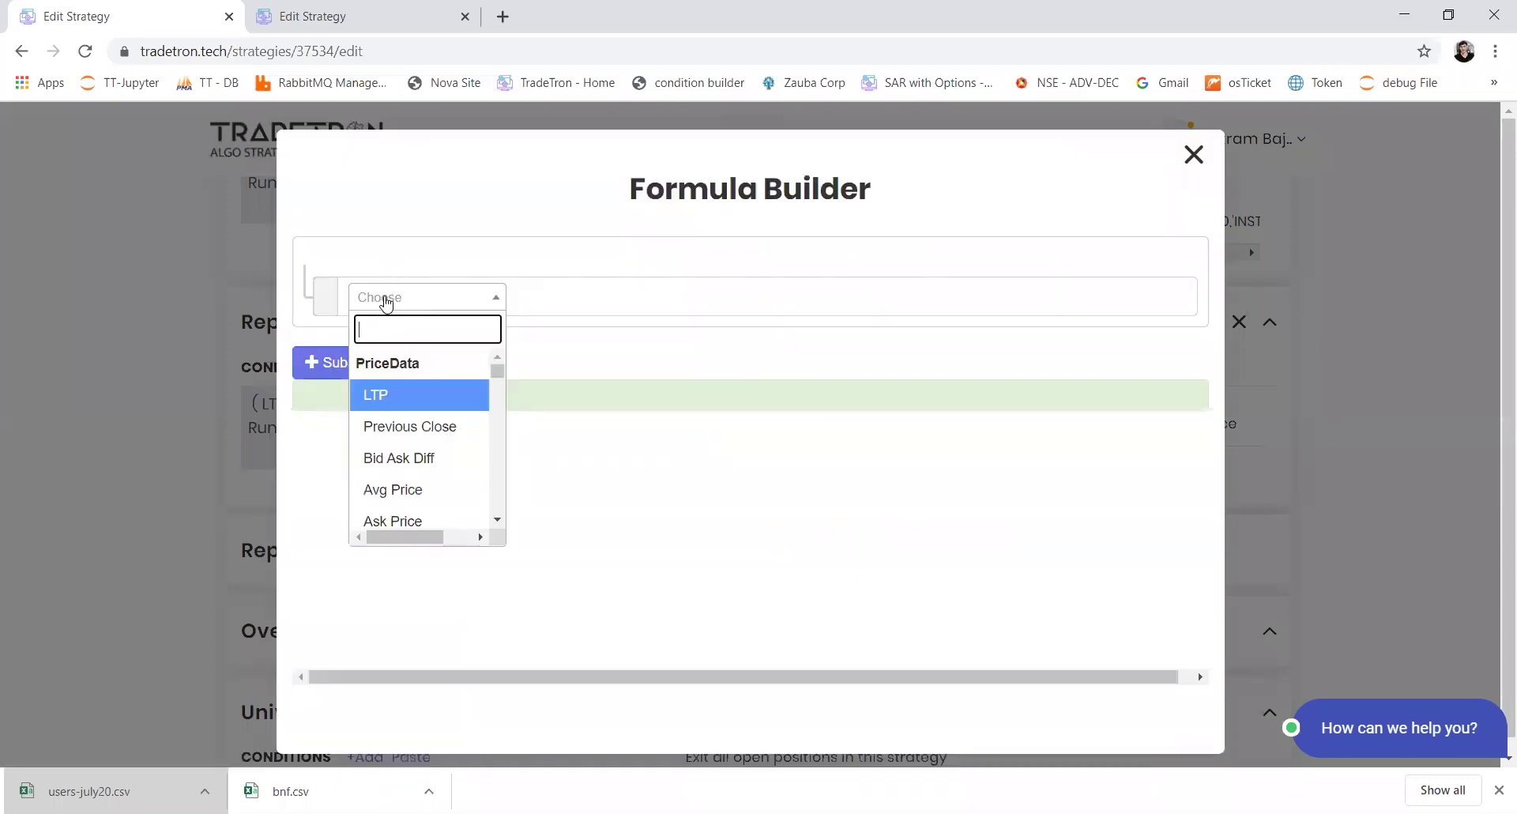
text(net)
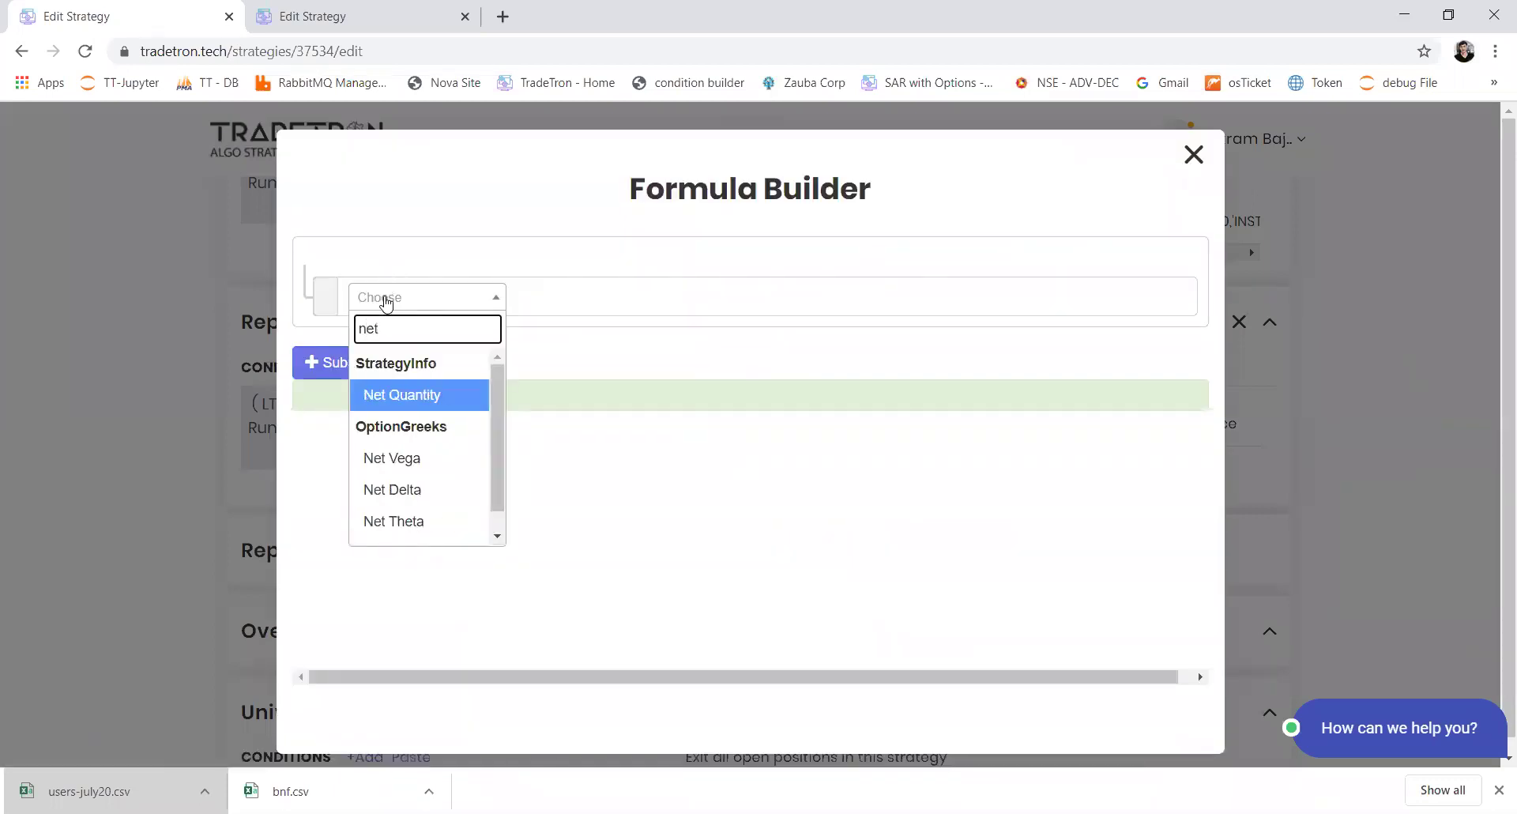
key(Return)
key(Return)
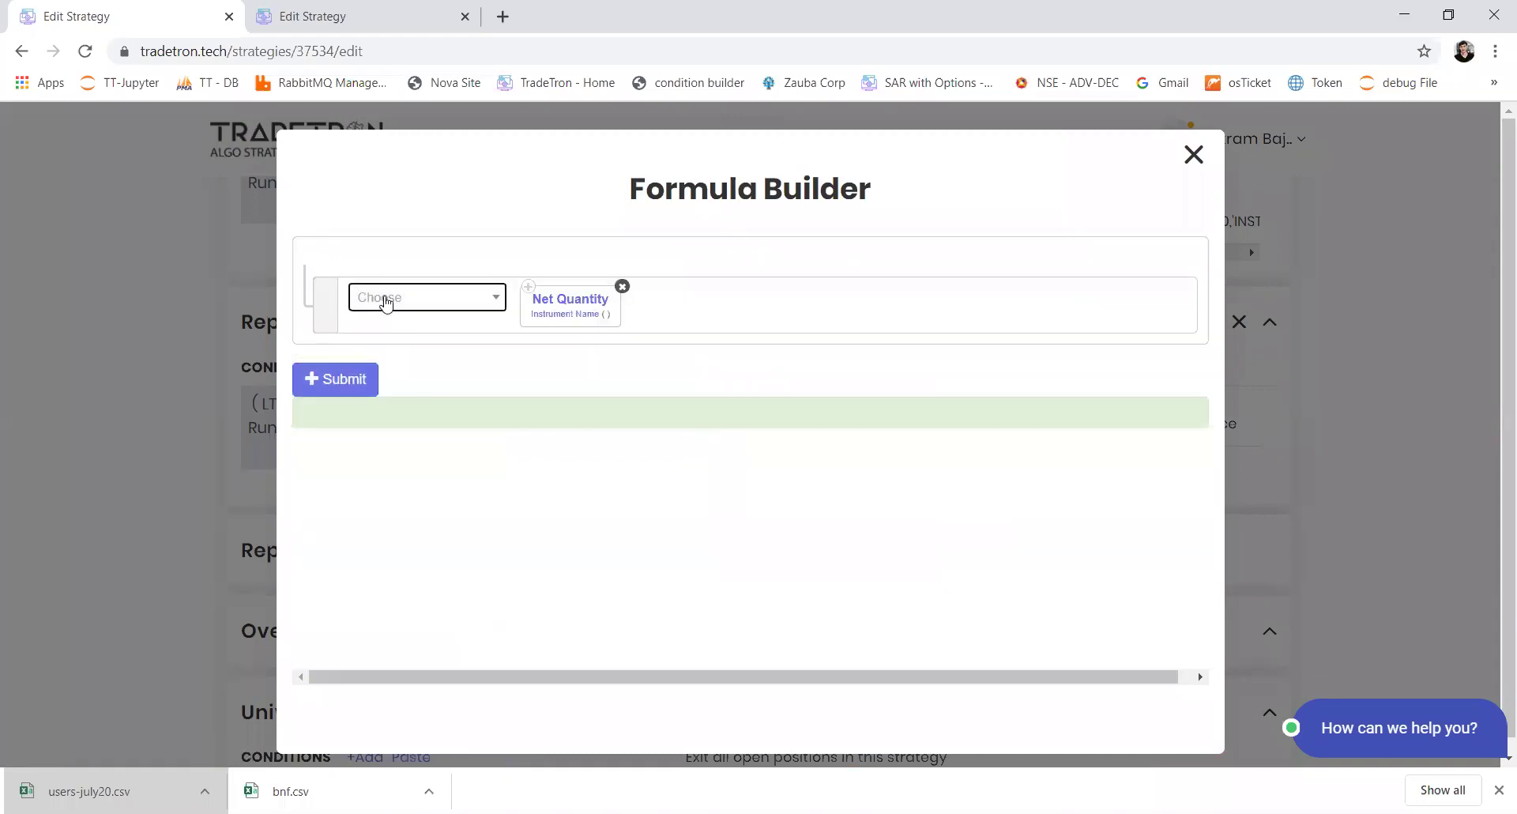
Set the Net Quantity instrument to exchange NSE and List - NIFTY 50.
click(575, 312)
click(509, 353)
text(nse)
key(Return)
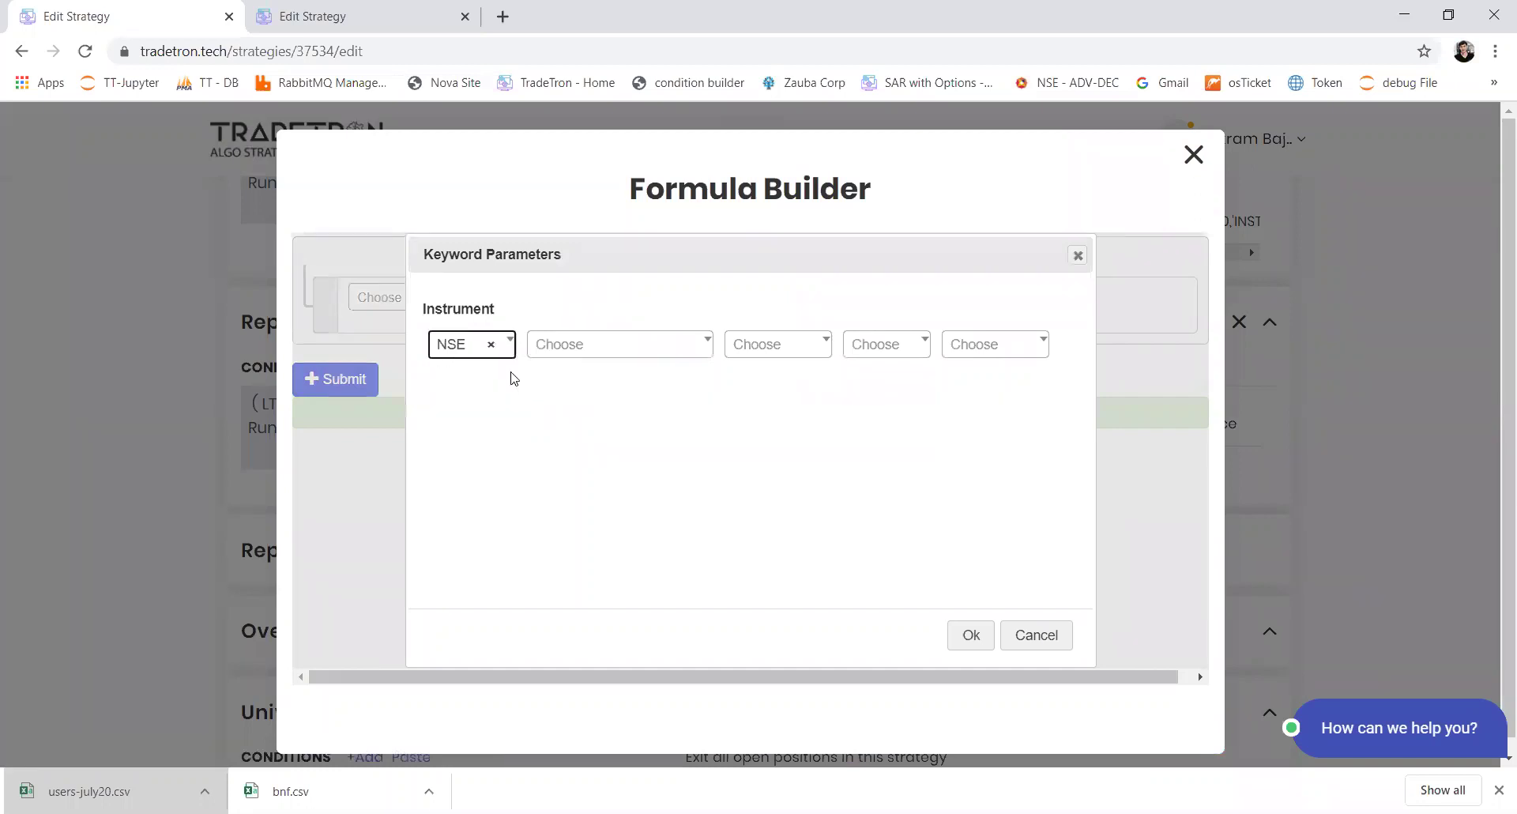
text(nifty)
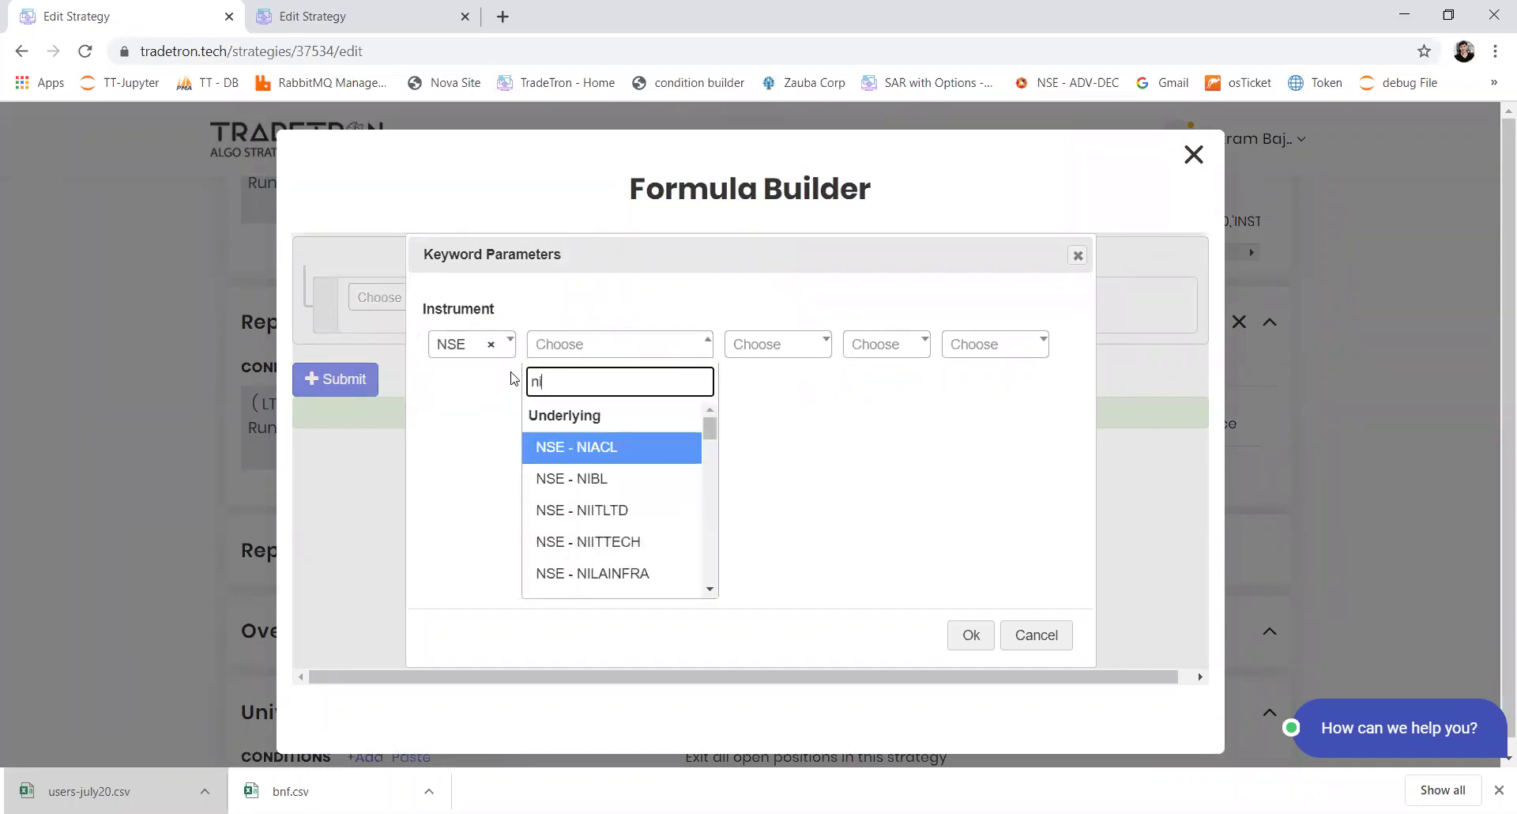
key(Return)
key(Tab)
key(Tab)
key(Tab)
key(Tab)
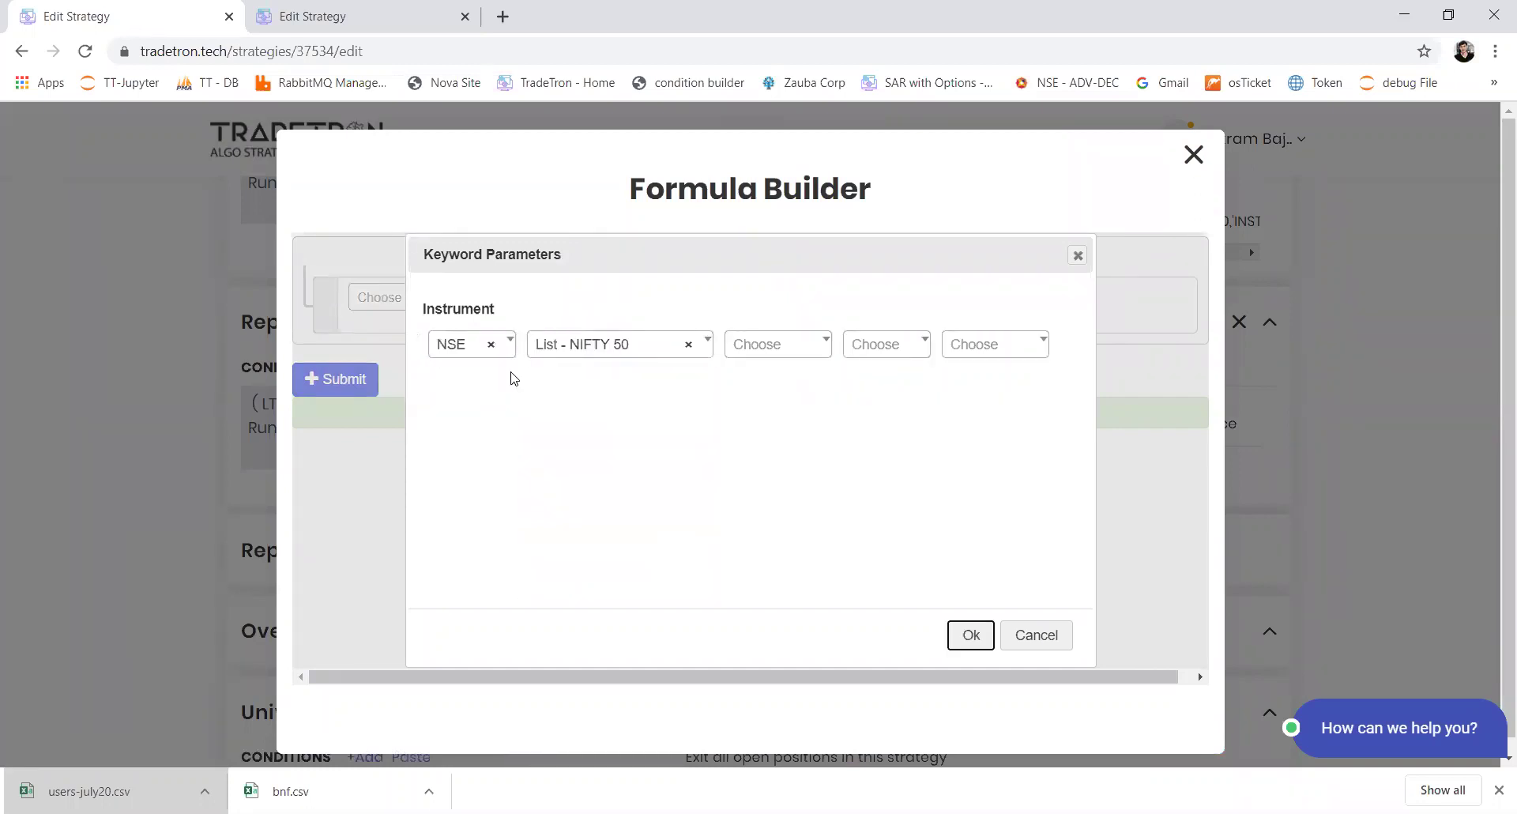
key(Return)
Divide the Net Quantity by the number 2, submit the formula and add the Sell position to Repair Once.
text(/)
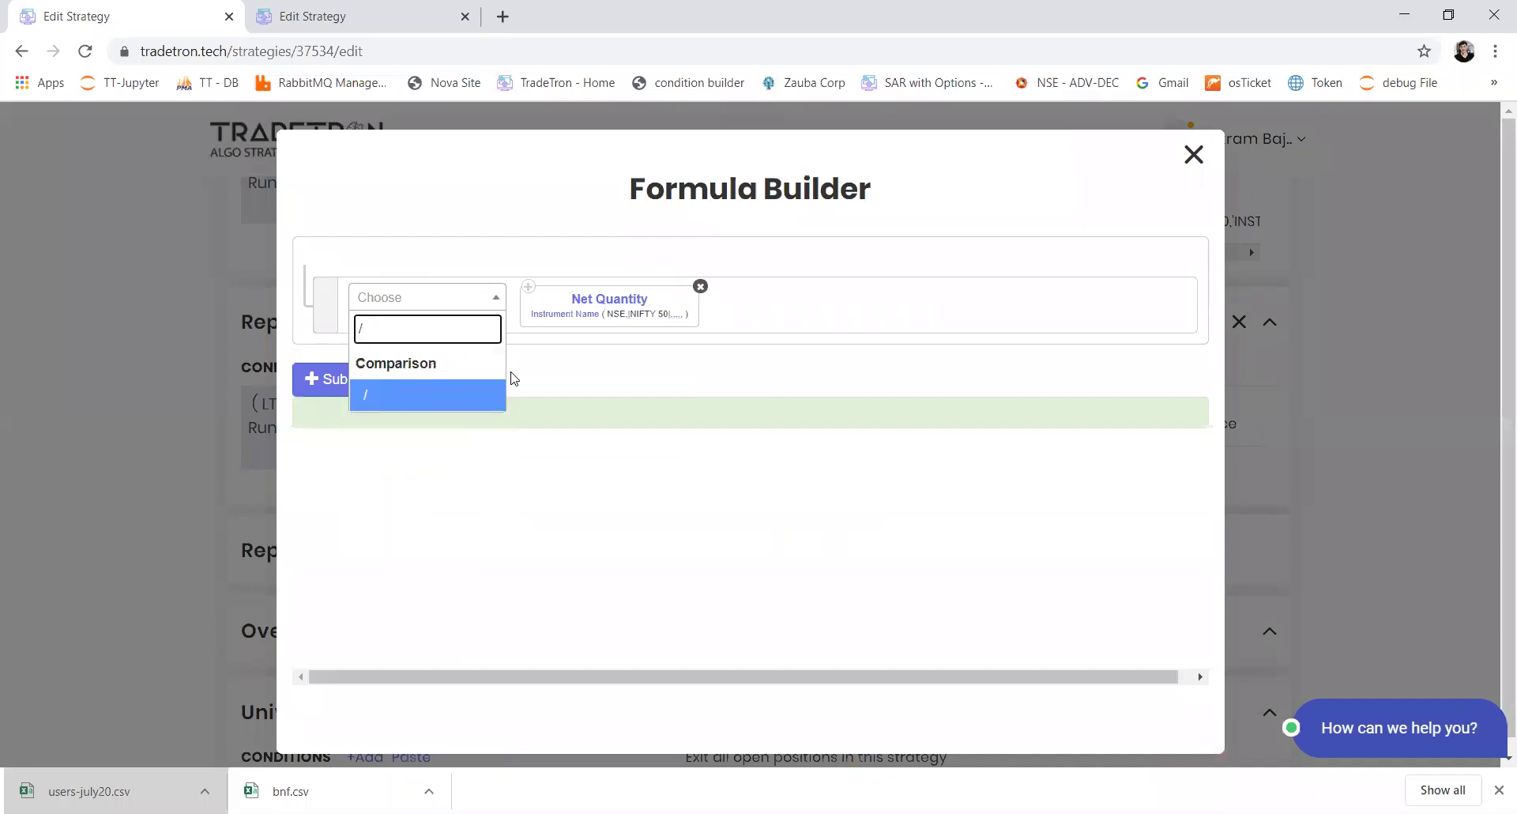
key(Return)
text(num)
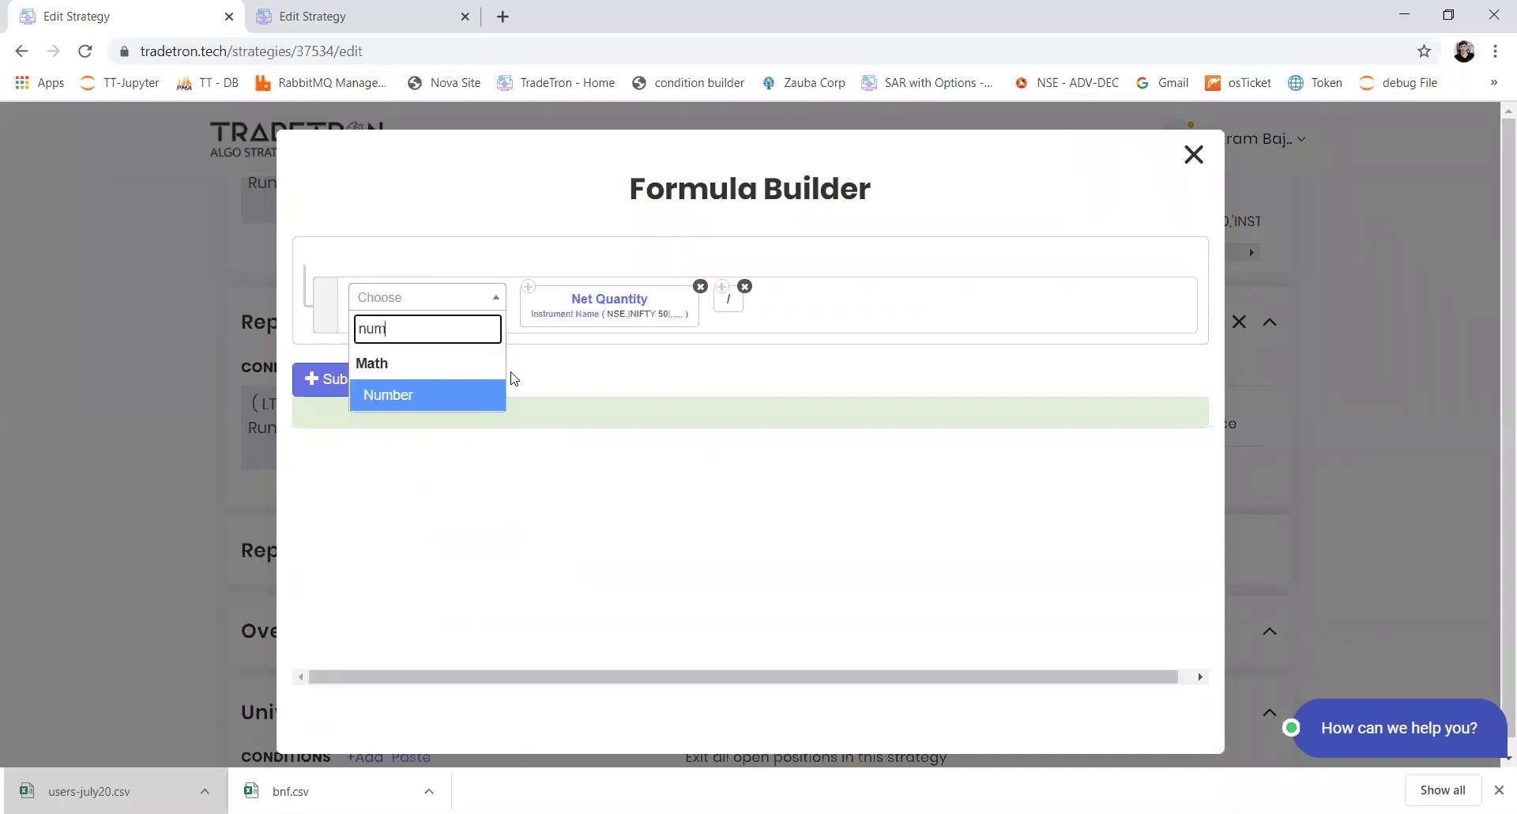
key(Return)
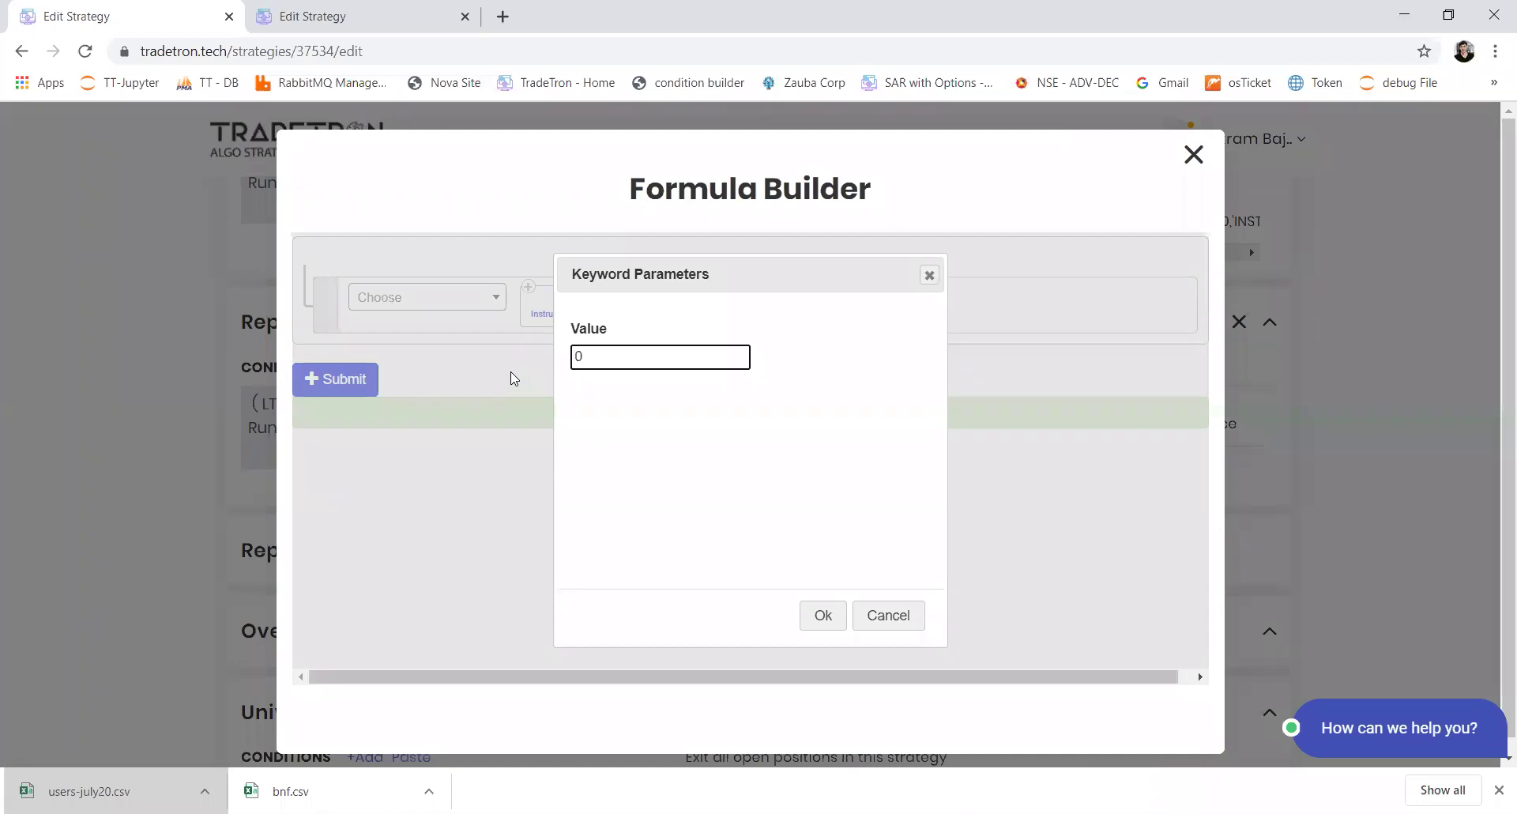
text(2)
key(Return)
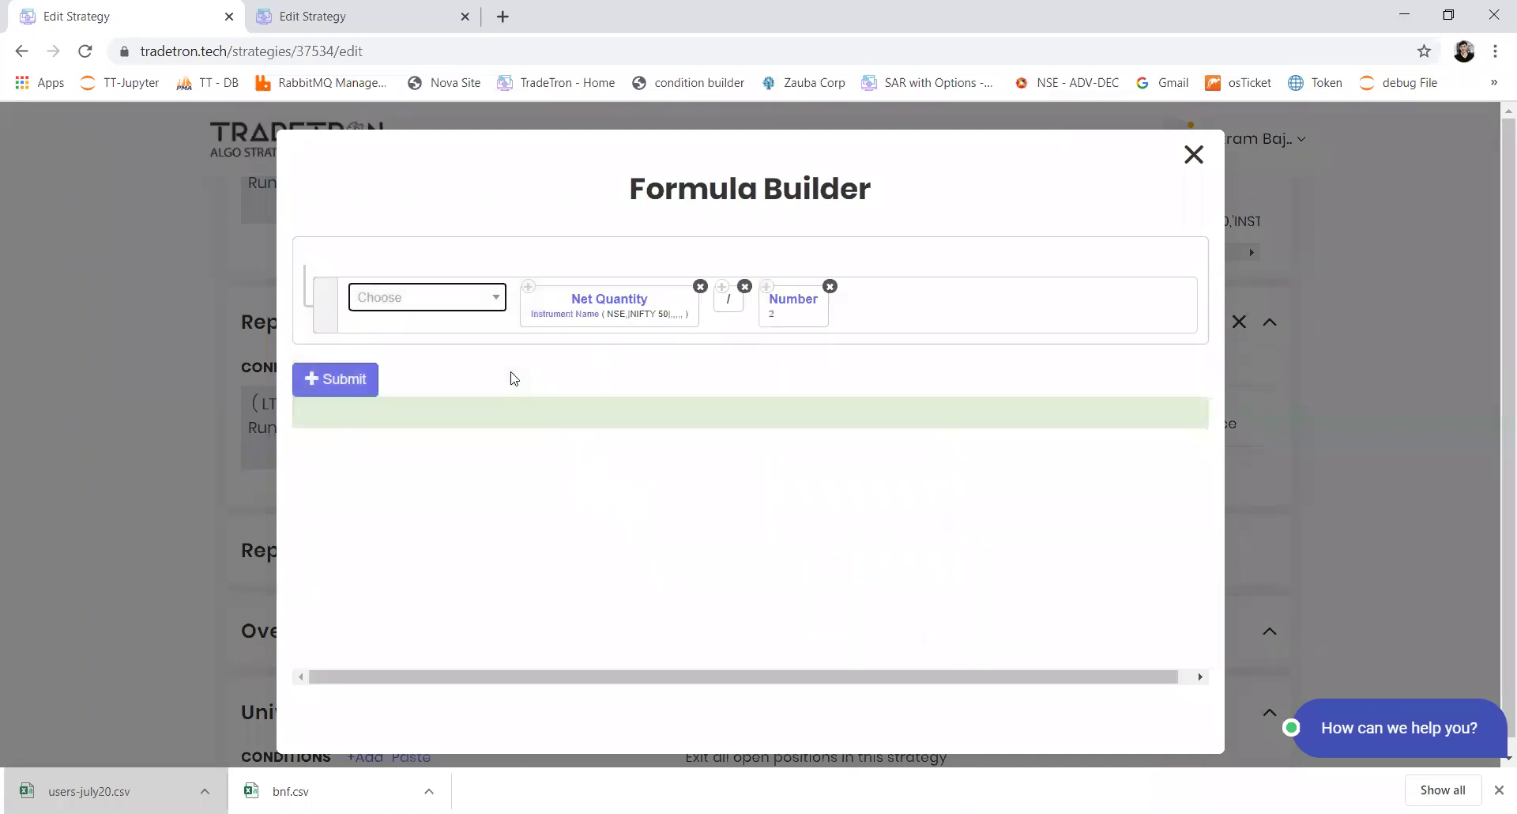
click(366, 377)
click(672, 703)
click(763, 703)
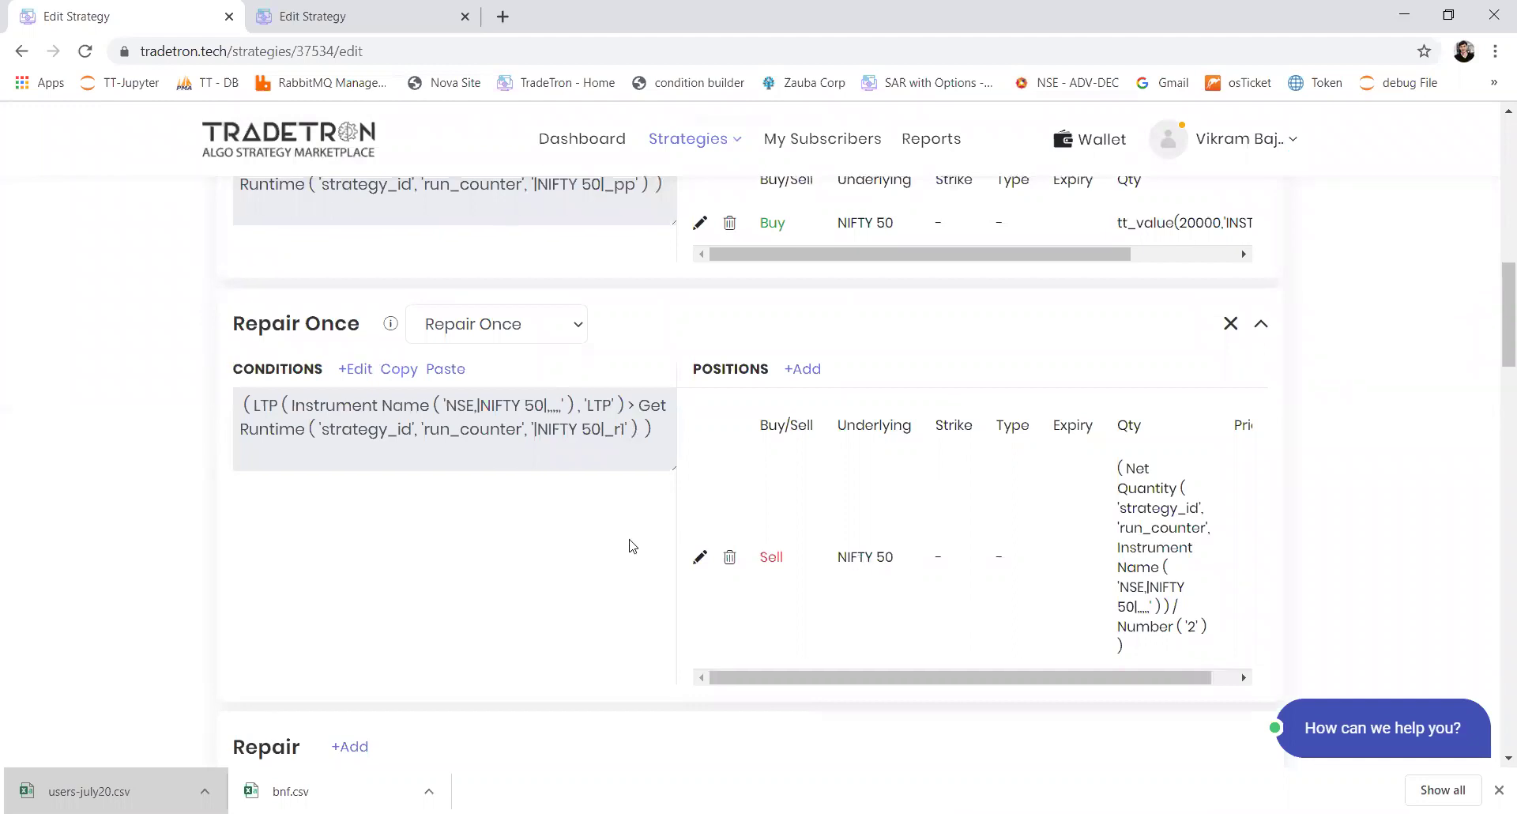
Start a Universal Exit condition with the LTP keyword using Instrument Name.
scroll(630, 542, up, 2)
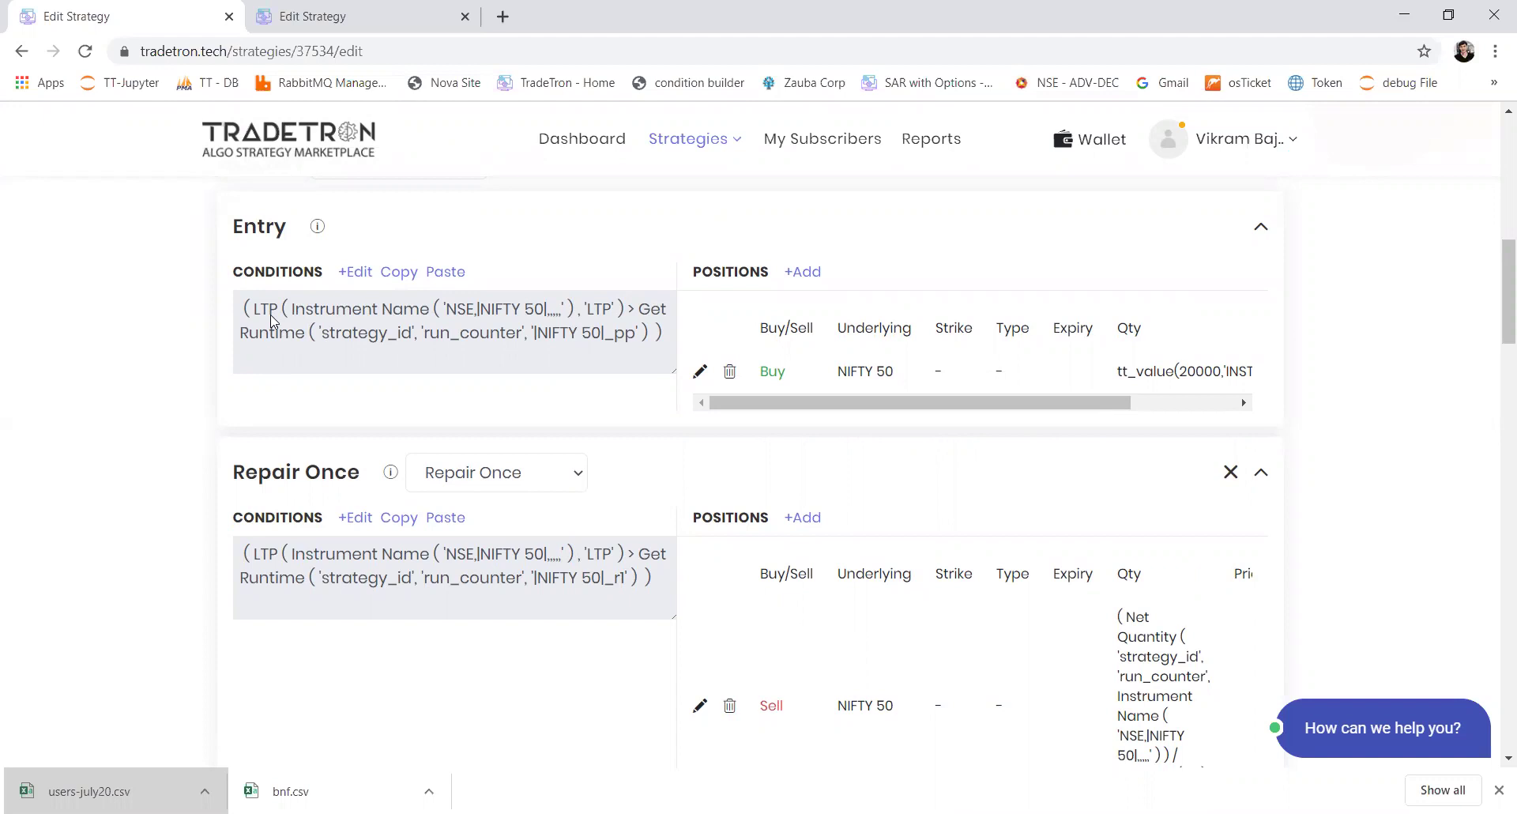
scroll(271, 320, down, 2)
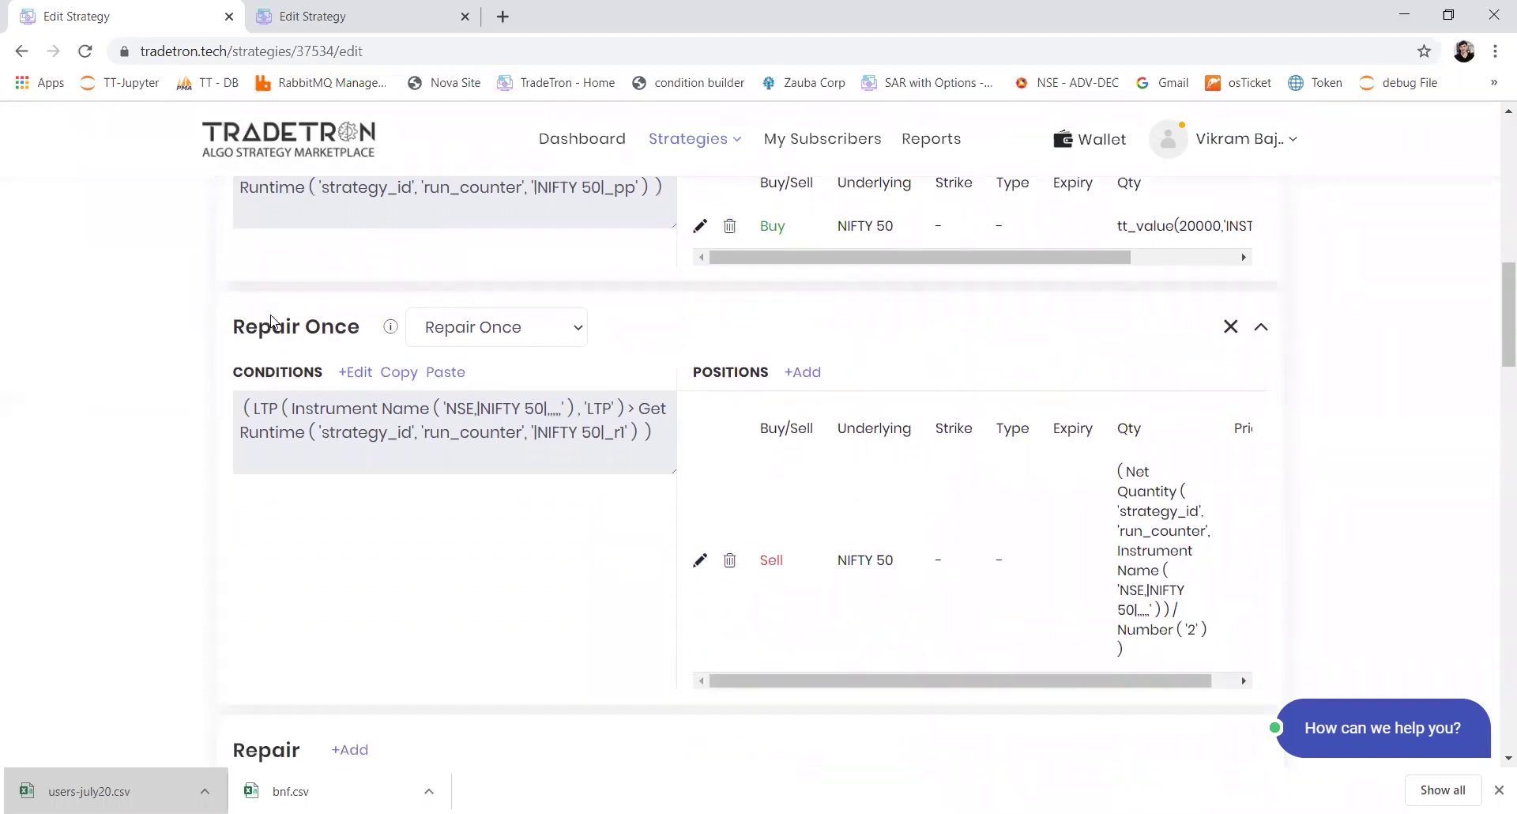
scroll(271, 320, down, 4)
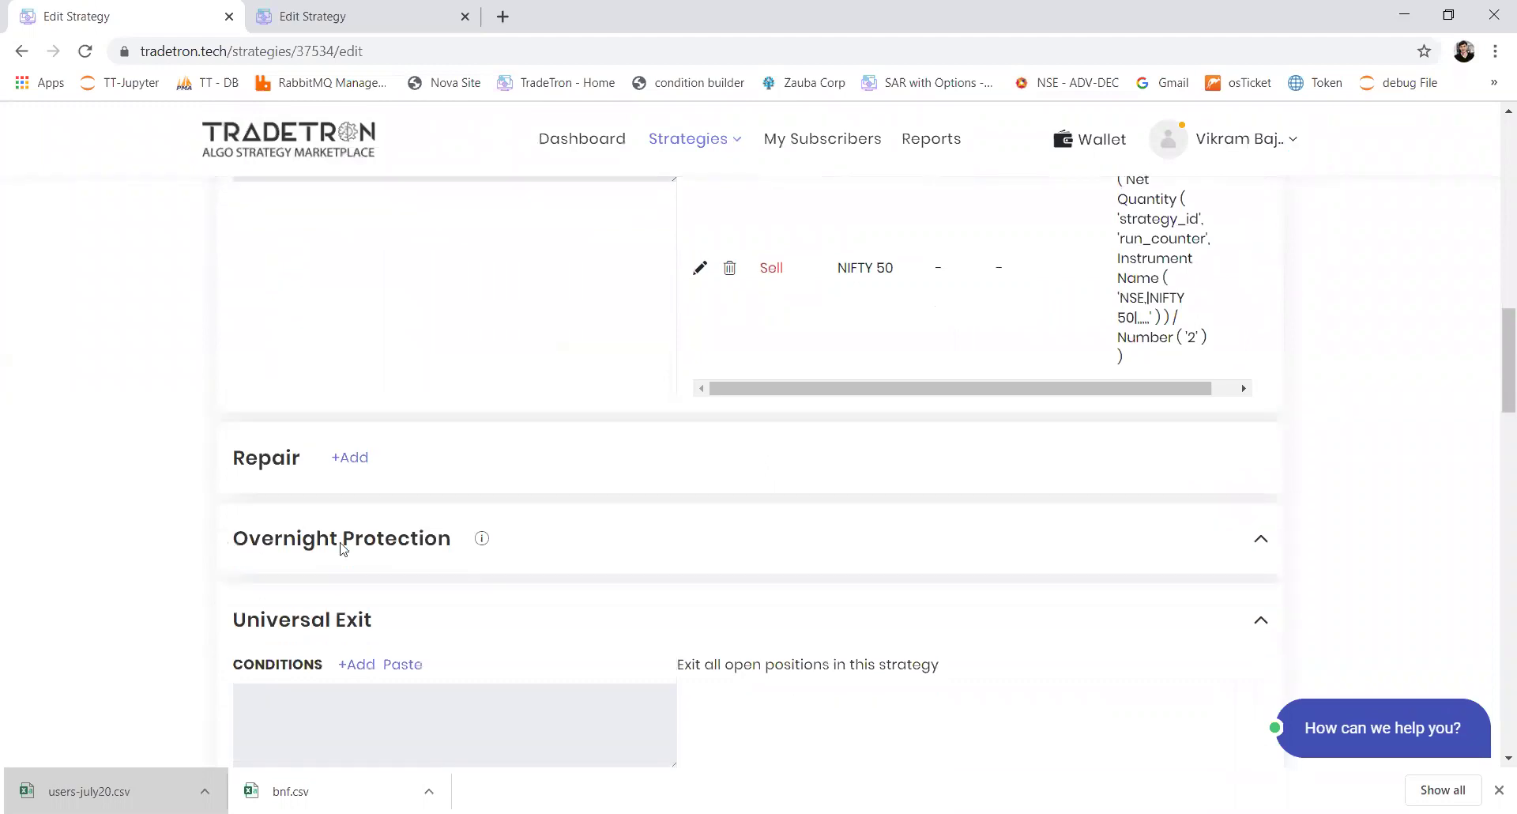
click(349, 634)
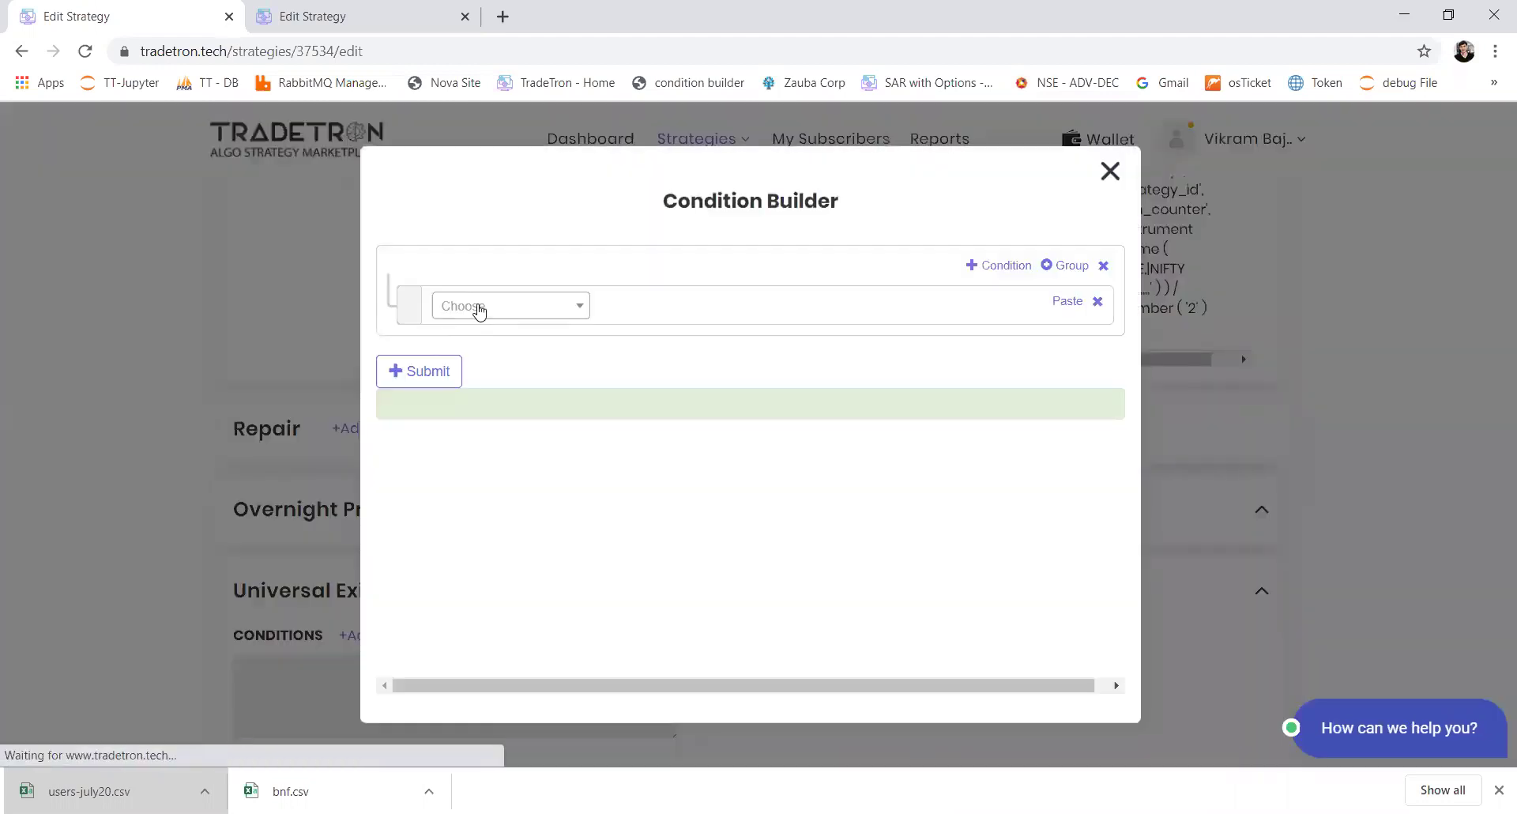
click(479, 309)
text(lt)
key(Return)
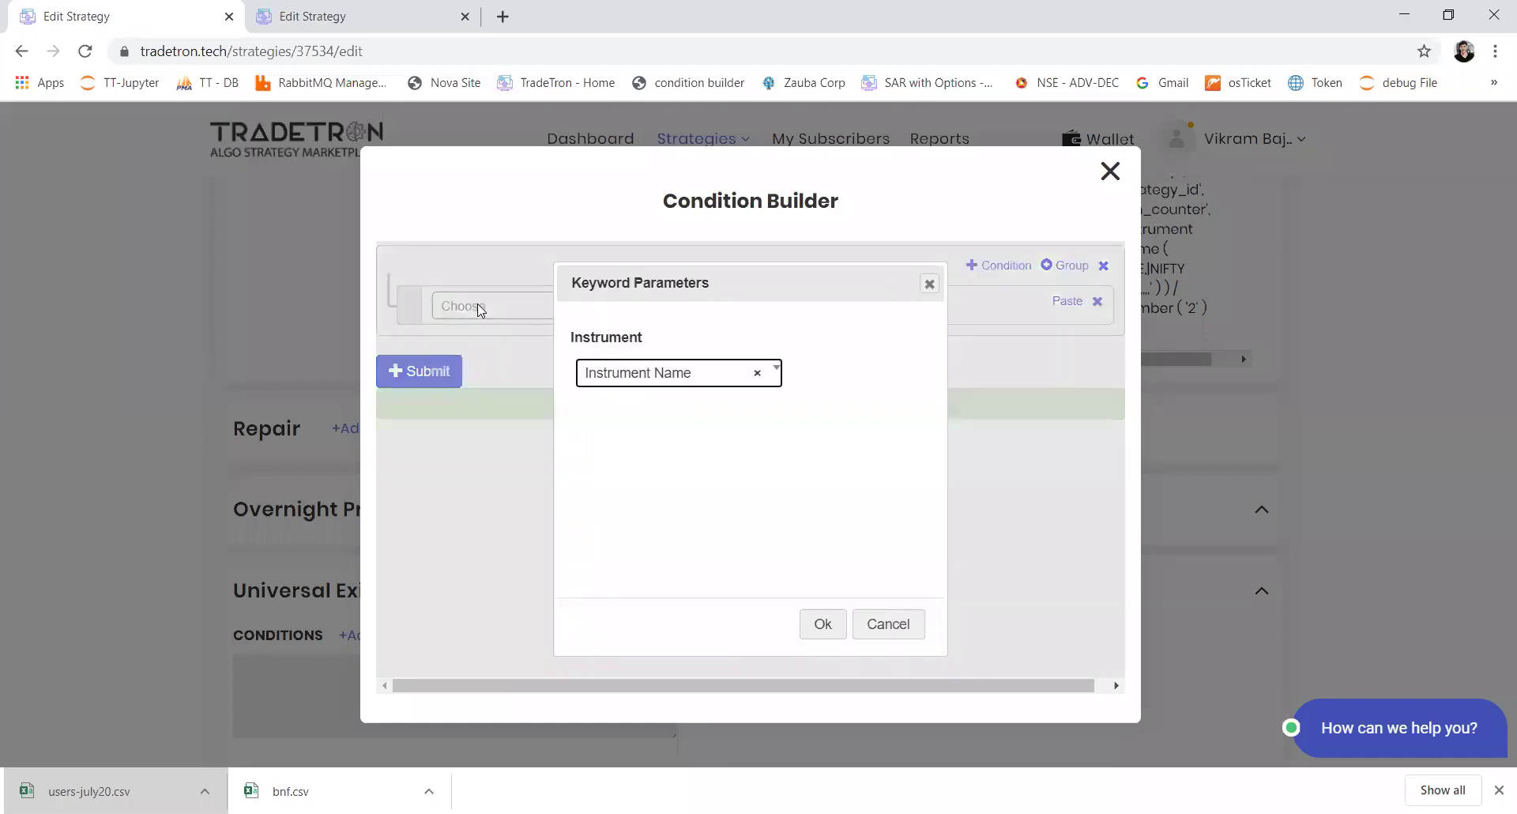
key(Return)
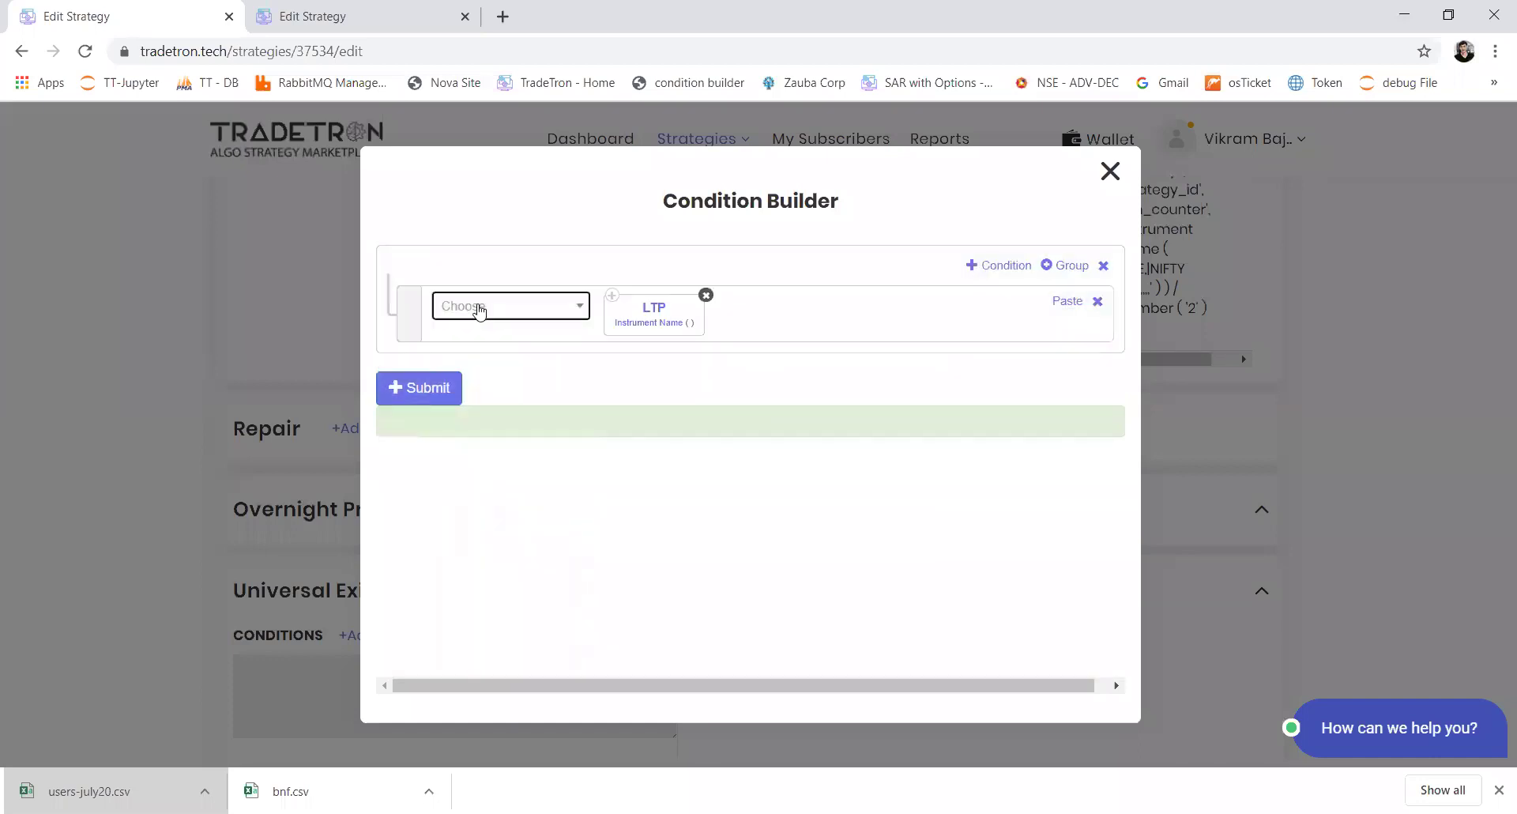
Set the Universal Exit LTP instrument to exchange NSE and List - NIFTY 50.
click(632, 329)
text(ns)
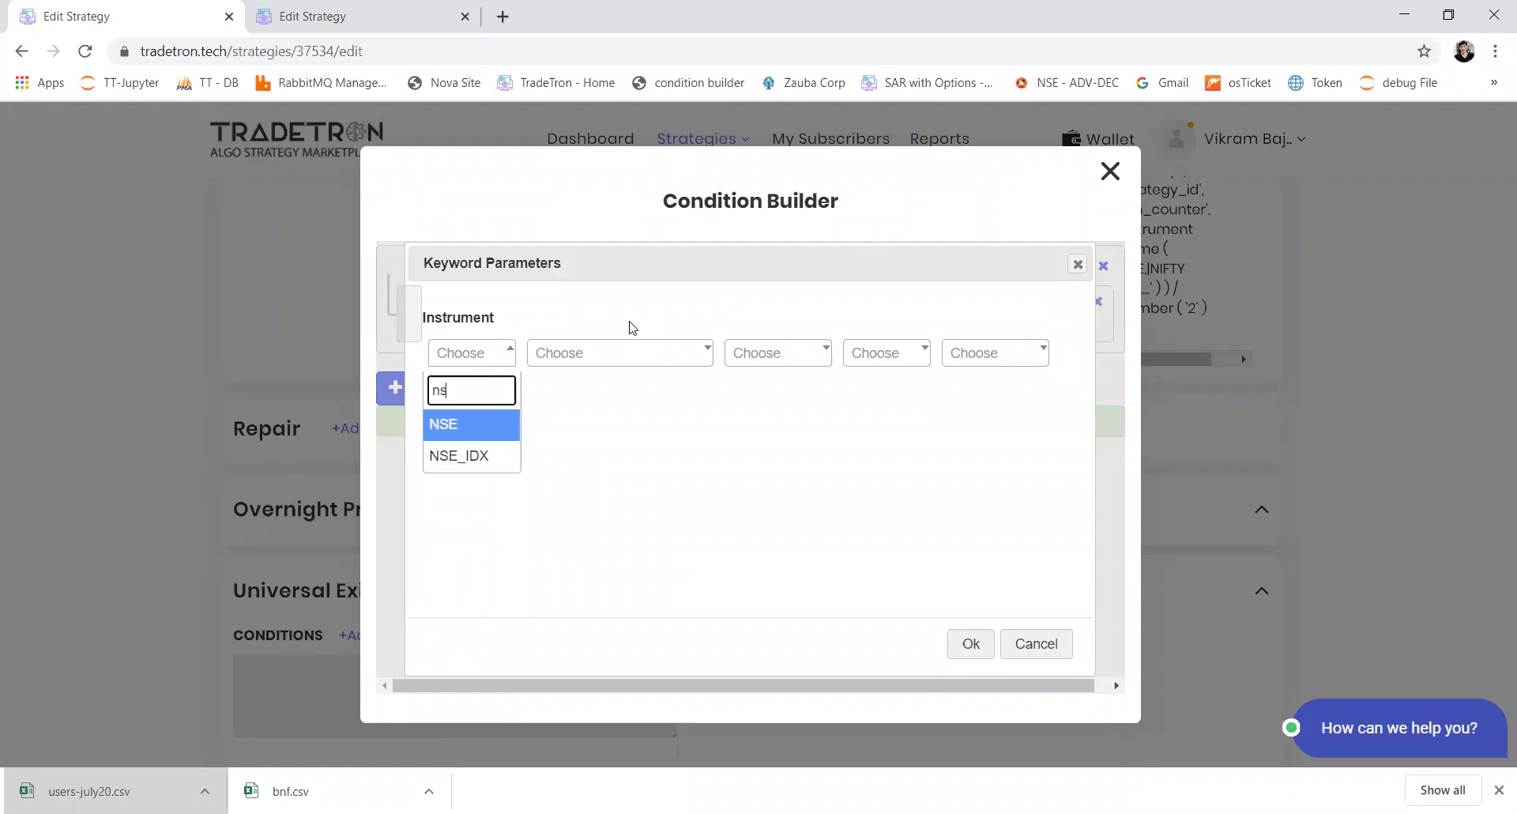
key(Return)
text(list)
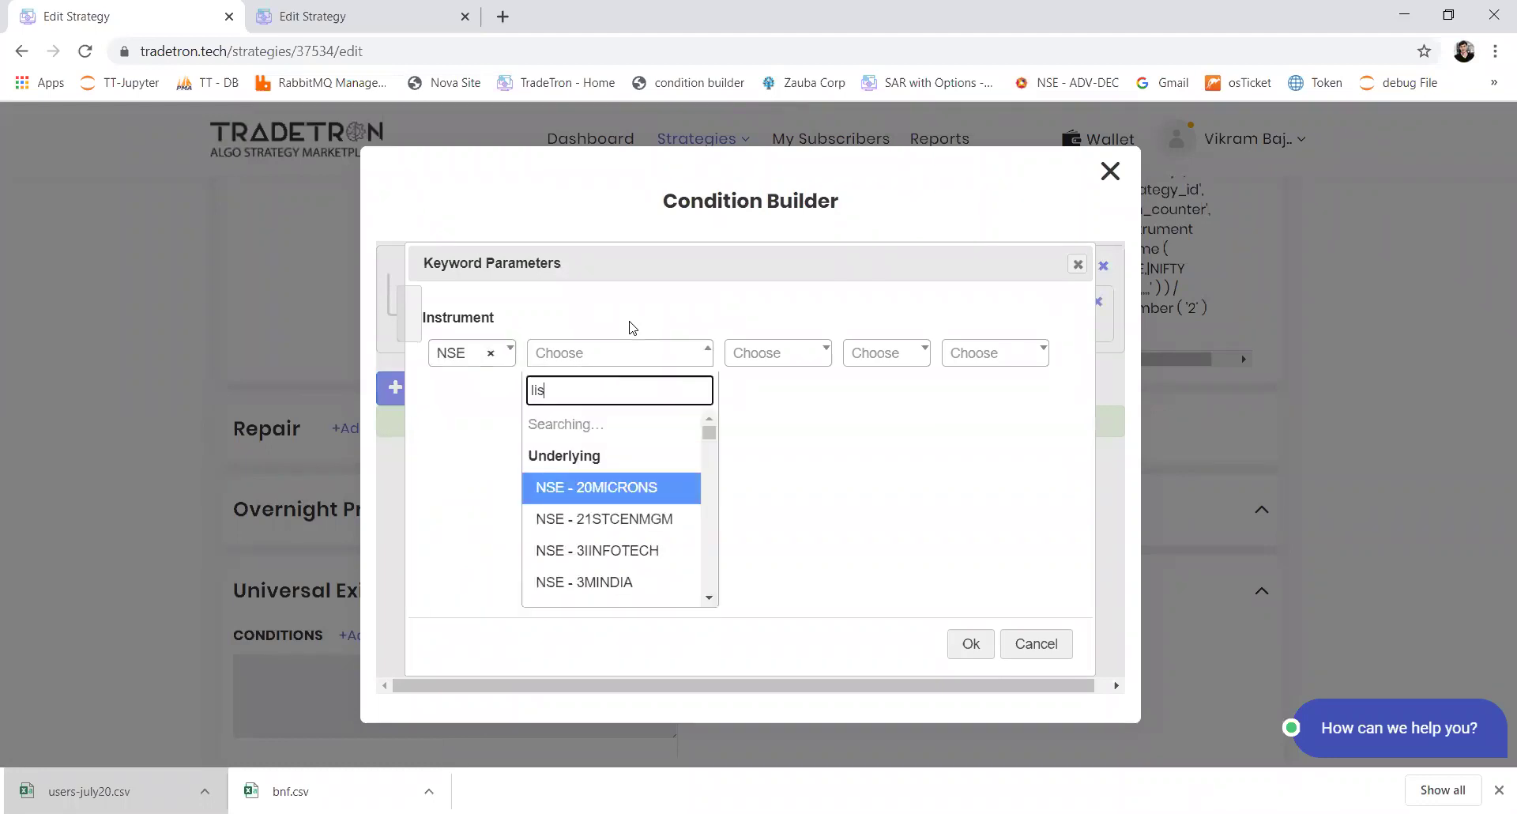
key(Return)
key(Tab)
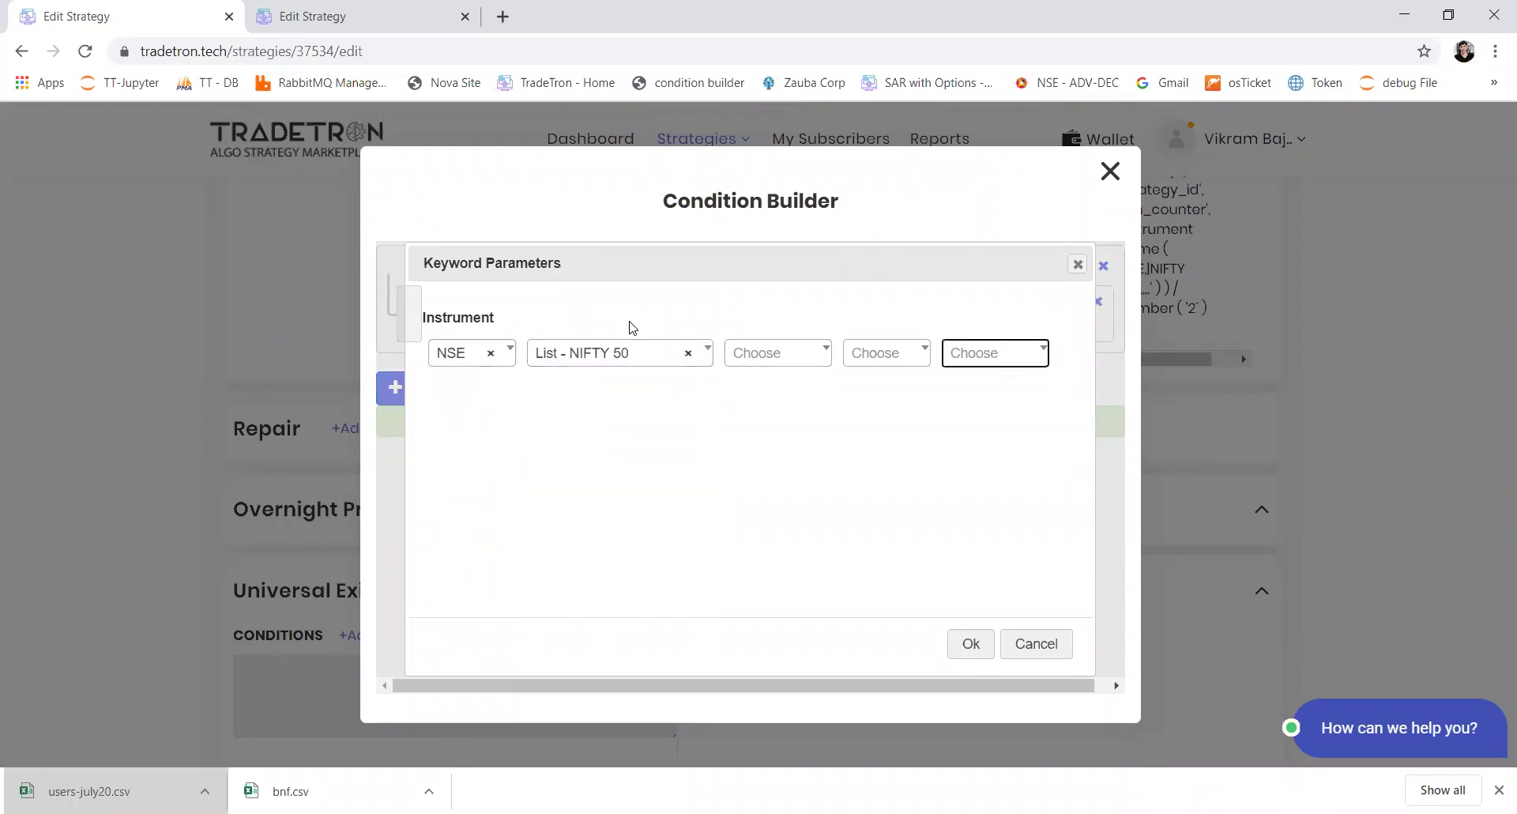
key(Tab)
key(Return)
Extend the Universal Exit condition with a less-than (<) comparison against the Get Runtime keyword.
text(<)
key(Return)
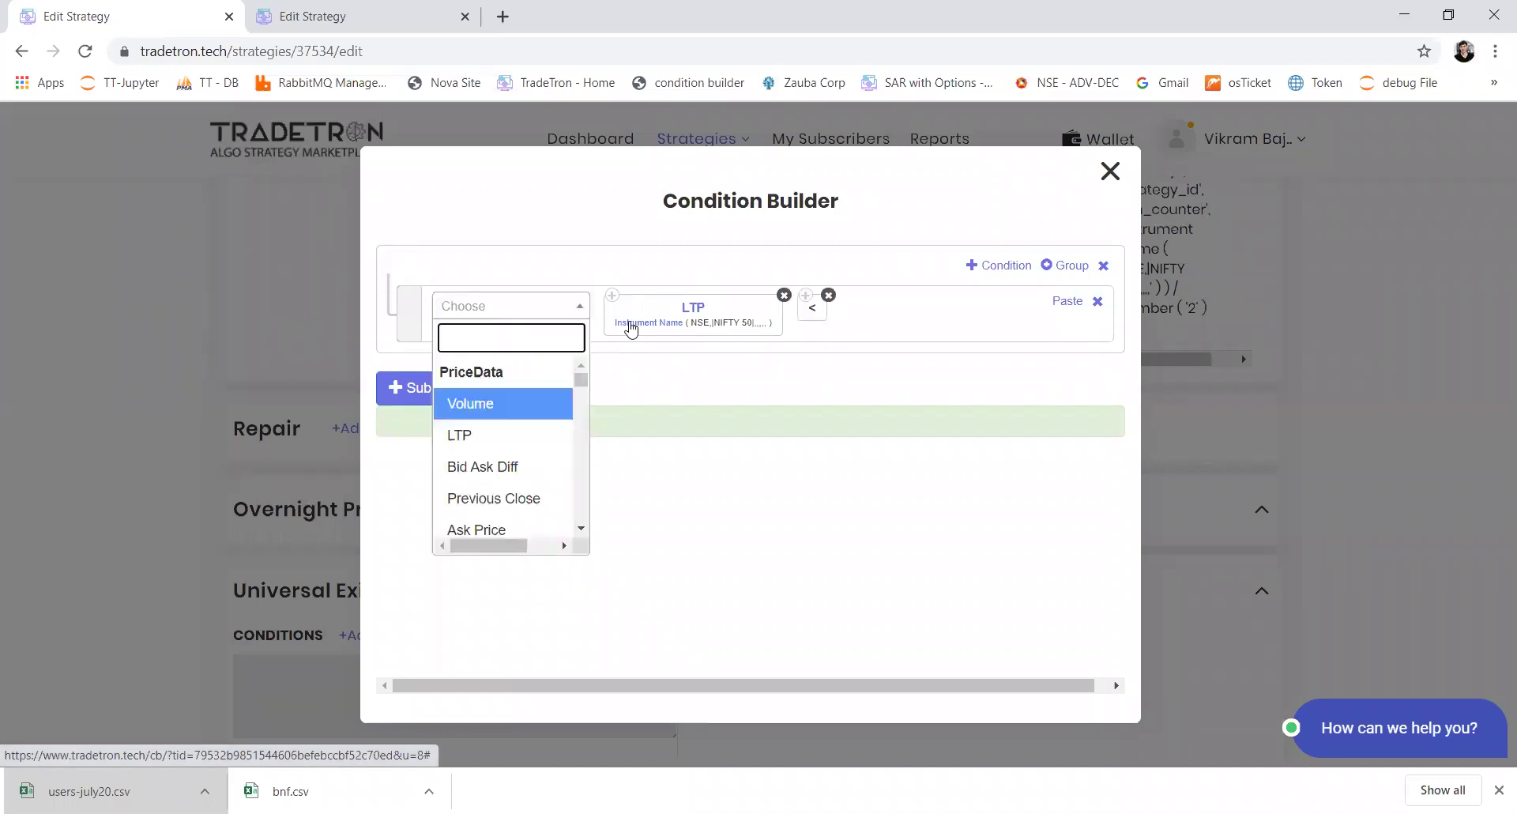
text(get)
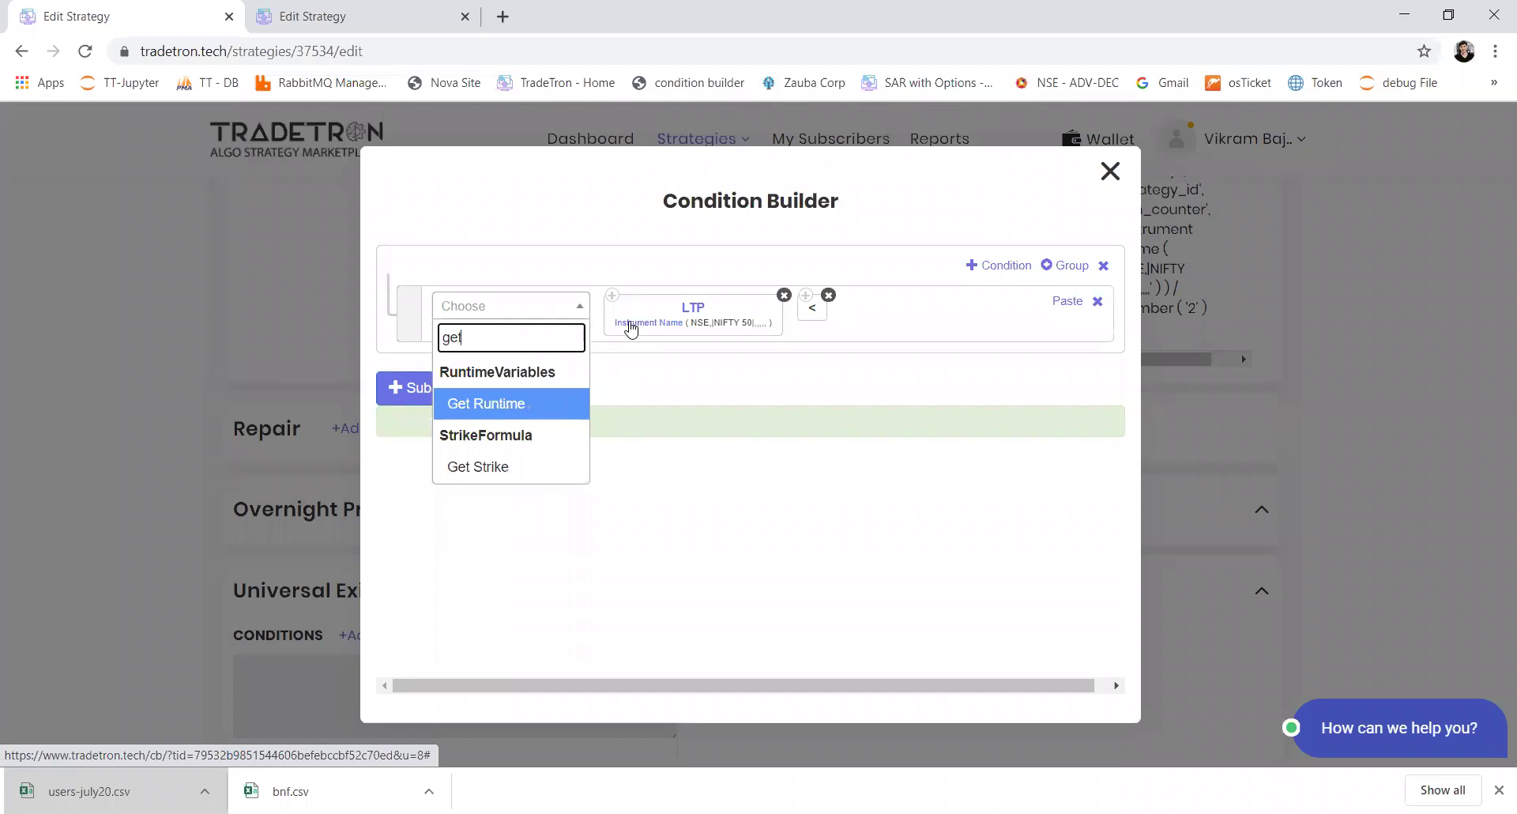
key(Return)
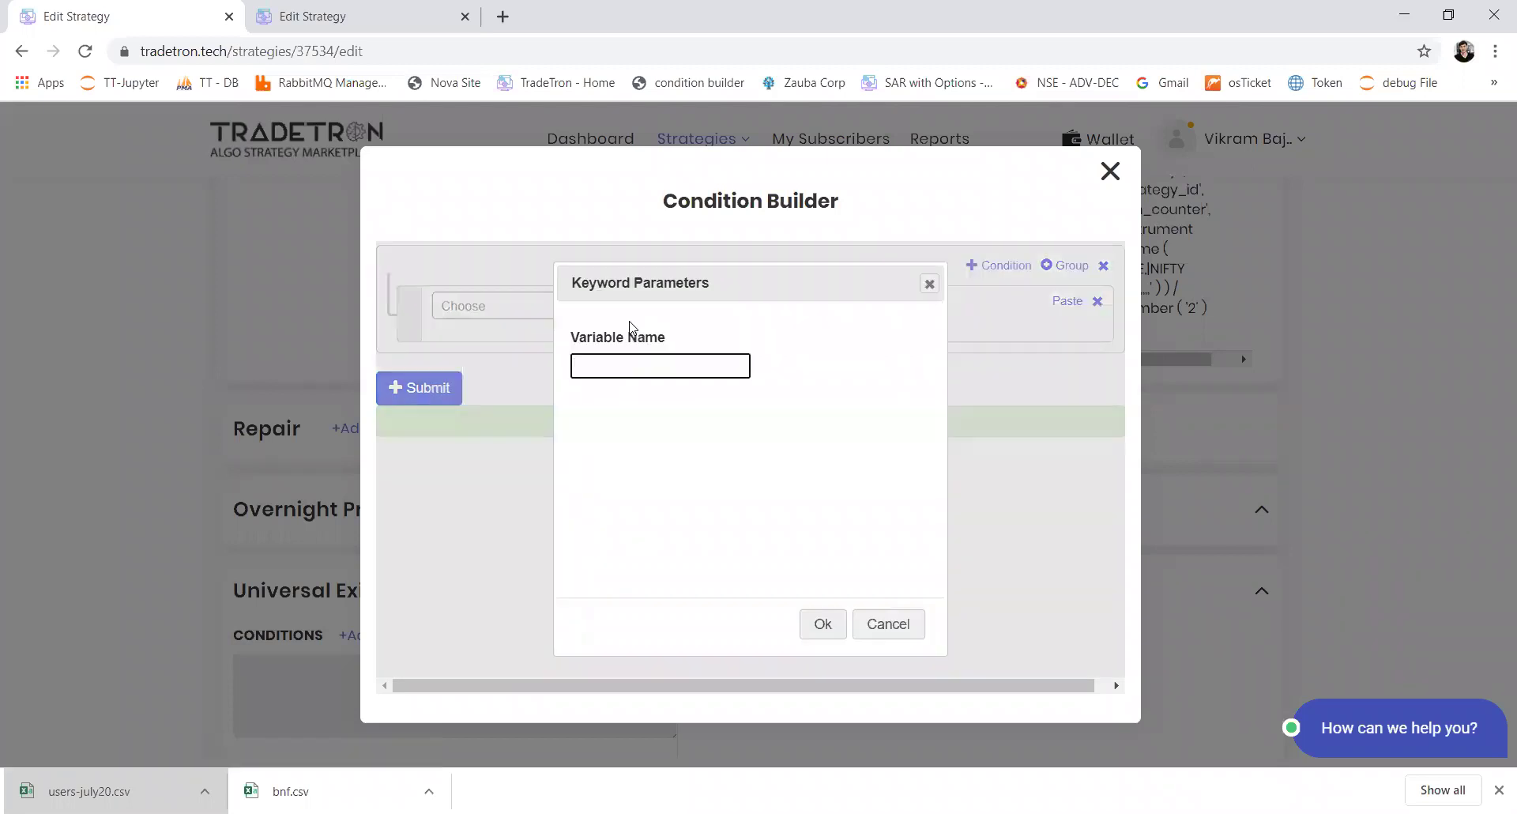
Set the runtime variable name to |NIFTY 50|_s1 and submit the Universal Exit condition.
text(l)
text(N)
text(IFTY 50)
text(|_)
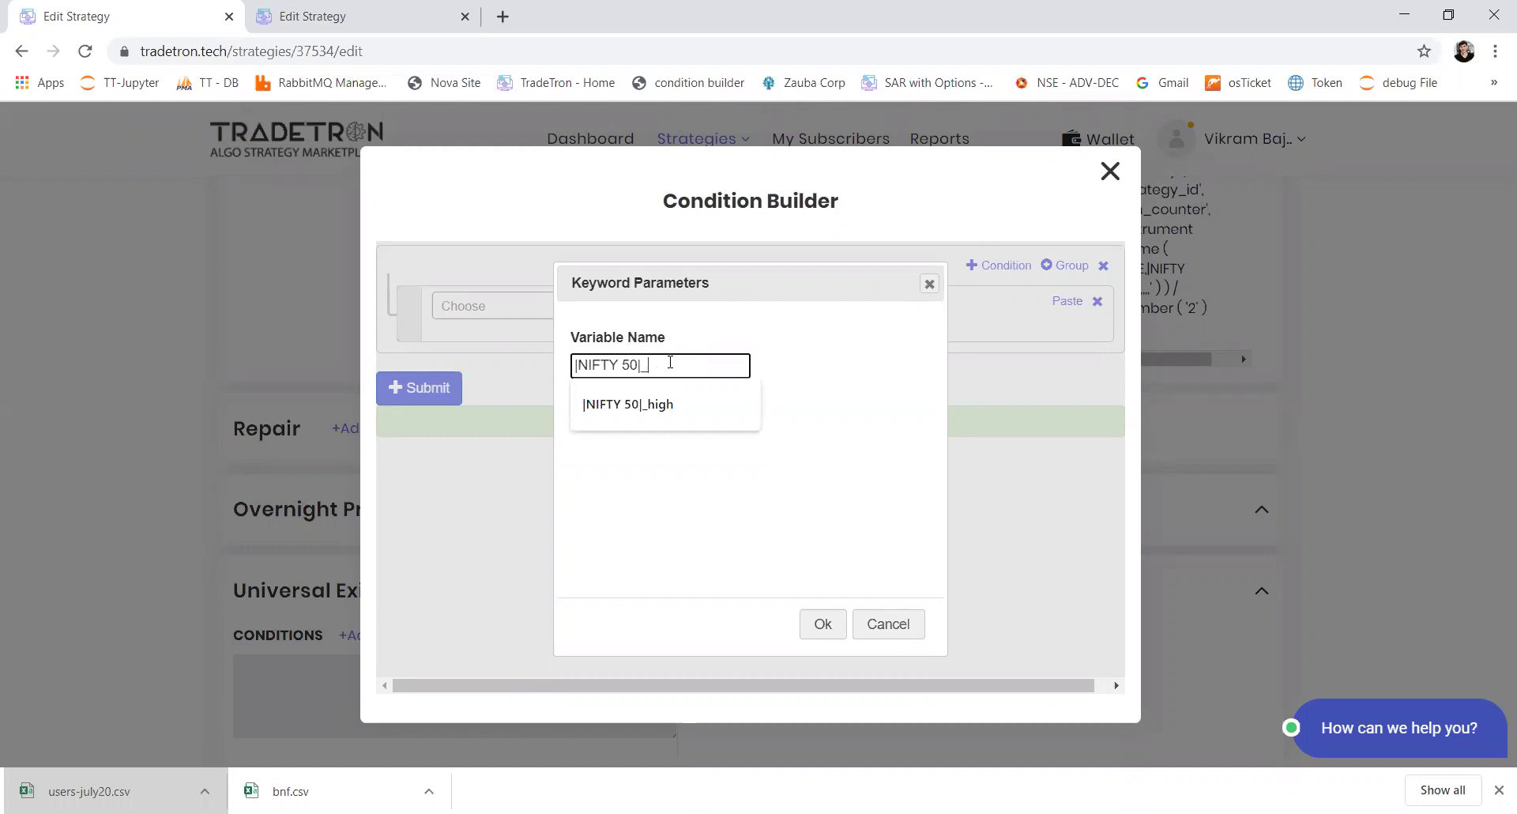
text(s1)
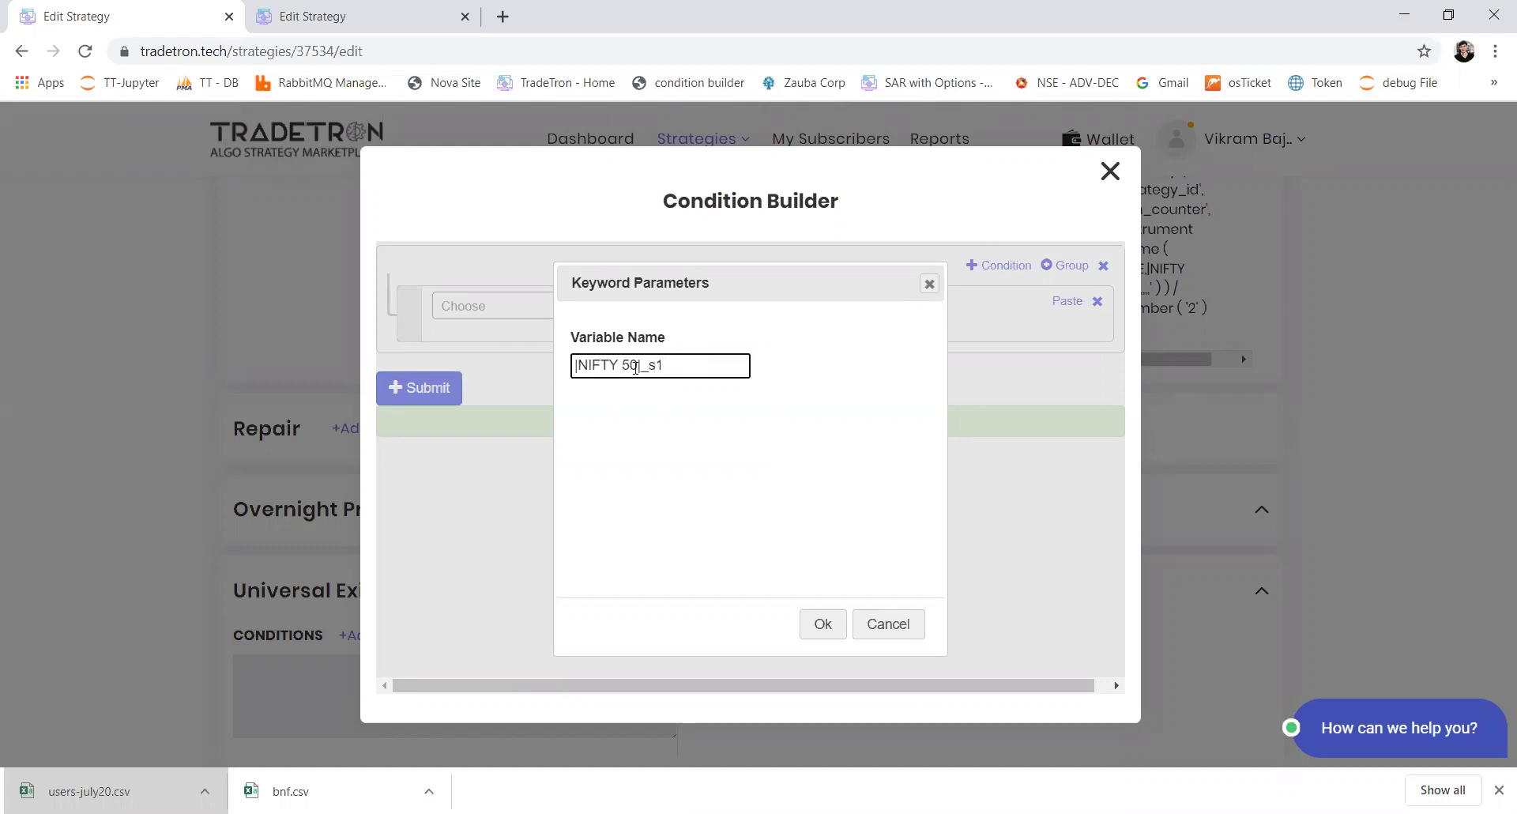
click(822, 626)
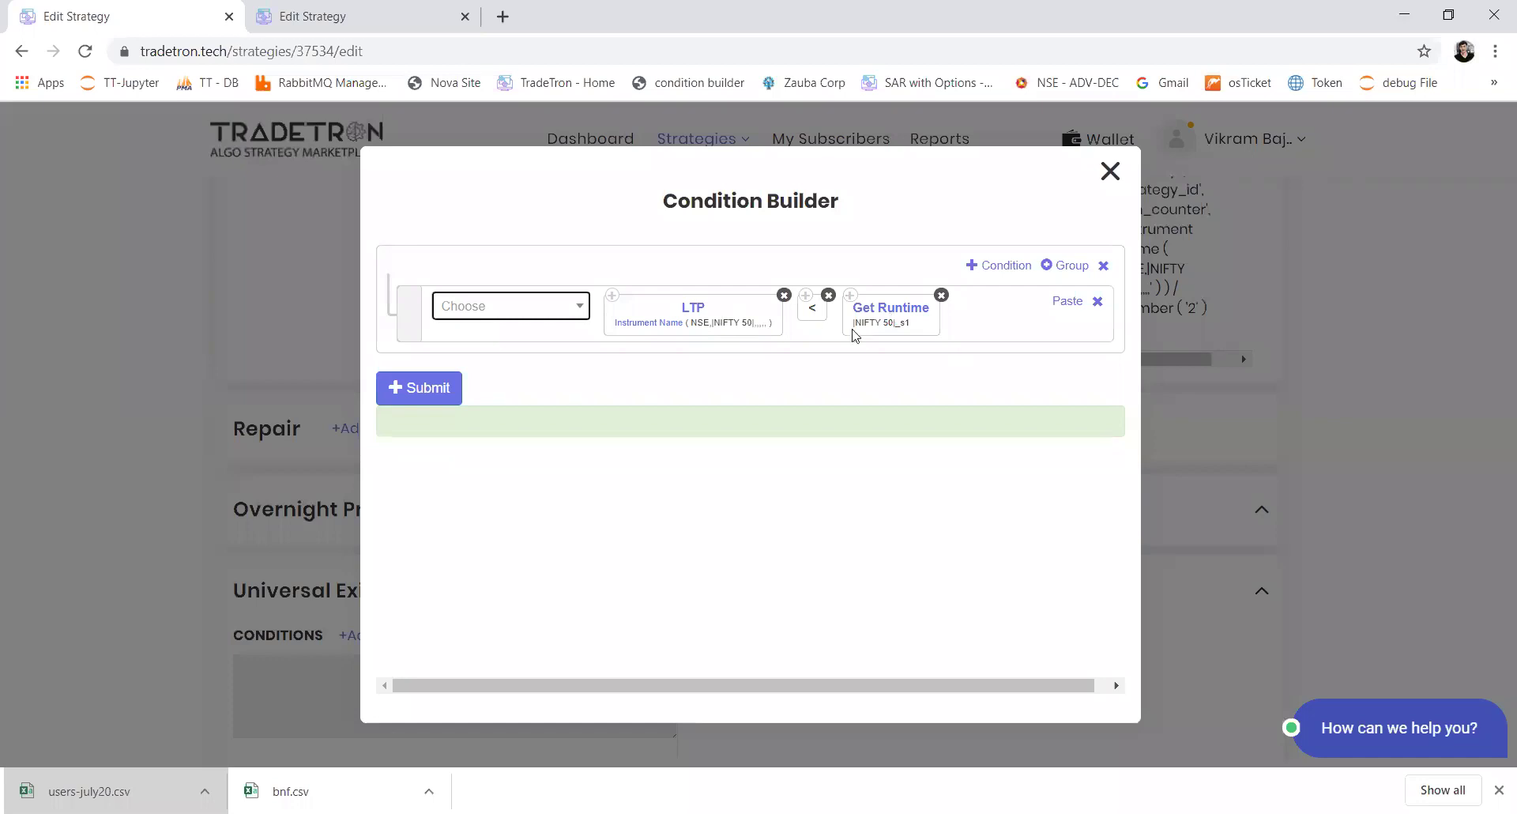
click(425, 396)
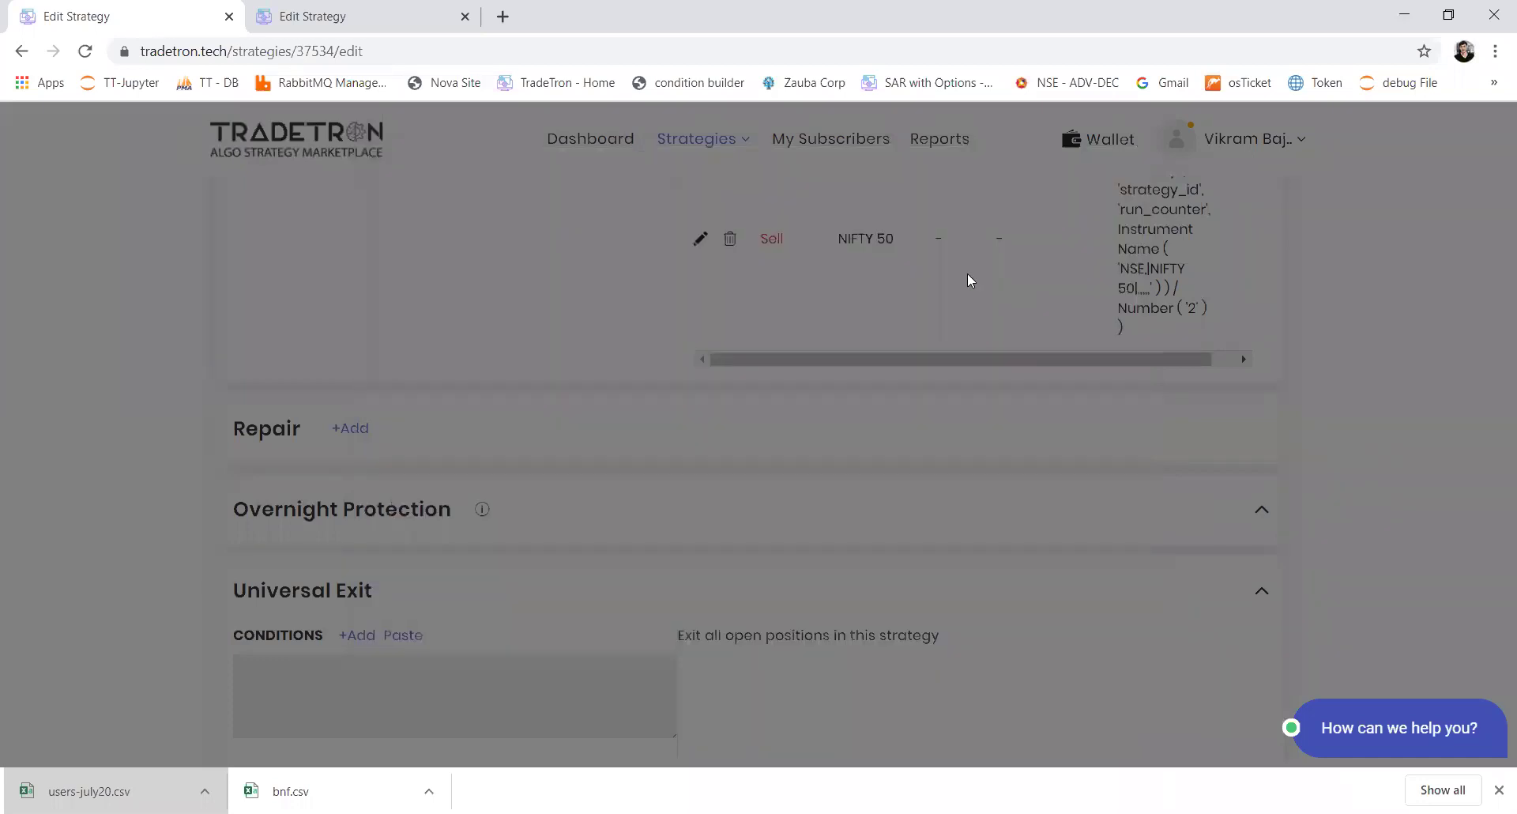
Review the Entry and Repair Once rules and highlight the Python code that fetches the previous close, low and high.
scroll(1495, 284, up, 1)
scroll(1496, 284, up, 5)
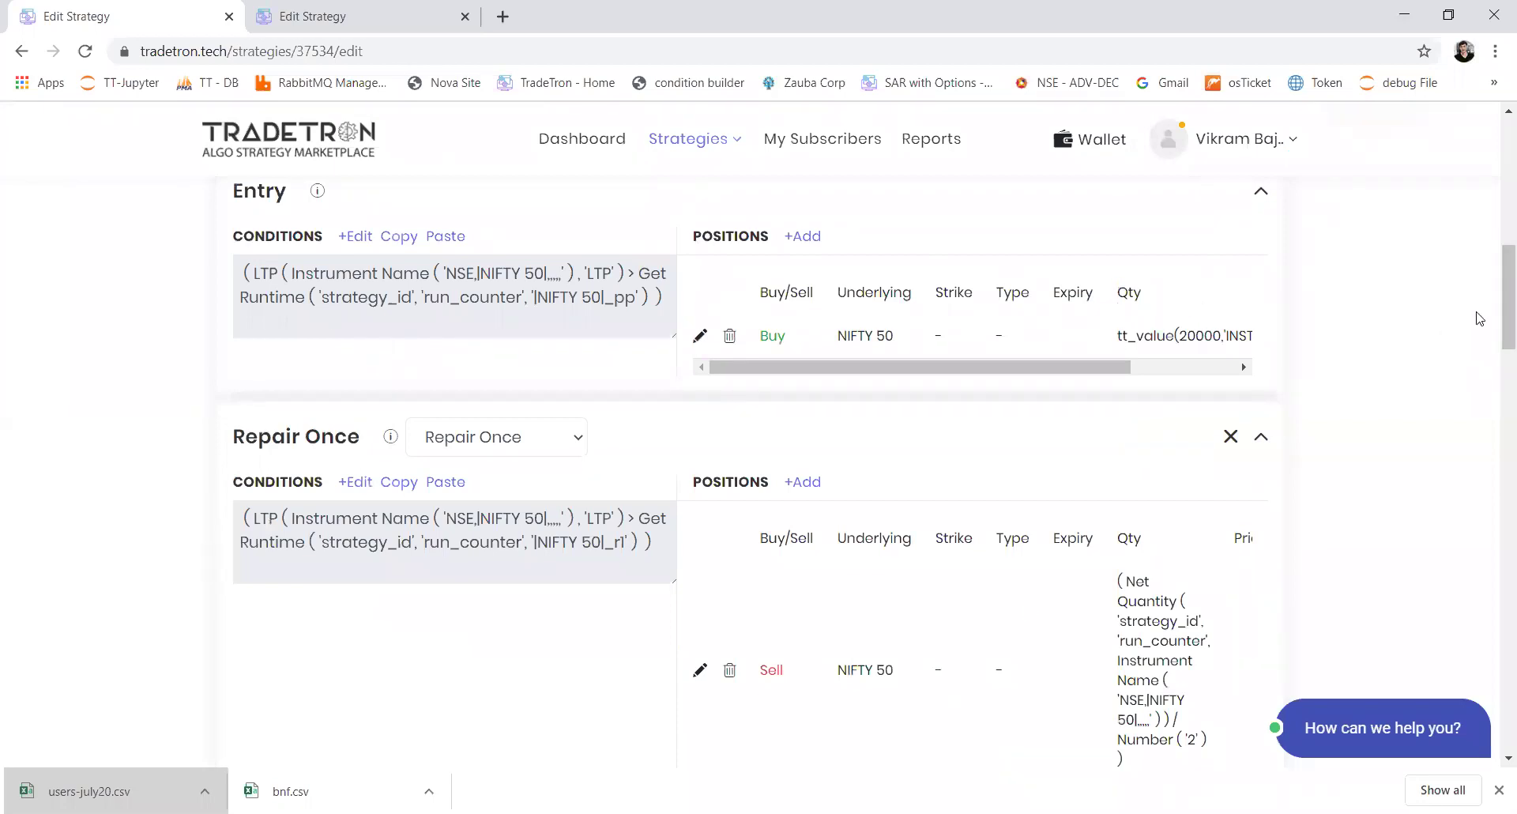
scroll(1496, 341, down, 2)
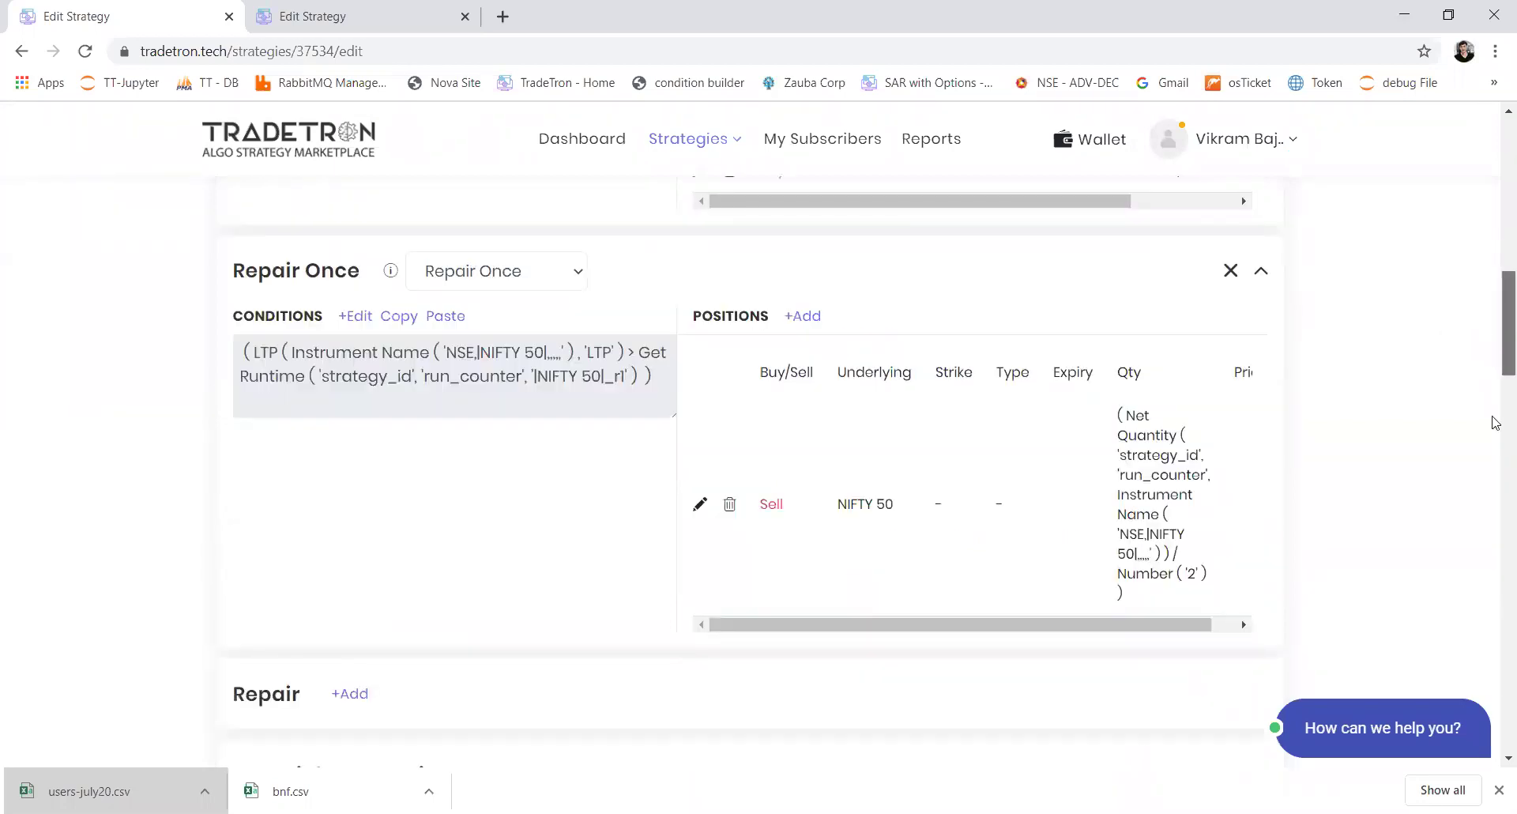
scroll(1496, 419, down, 19)
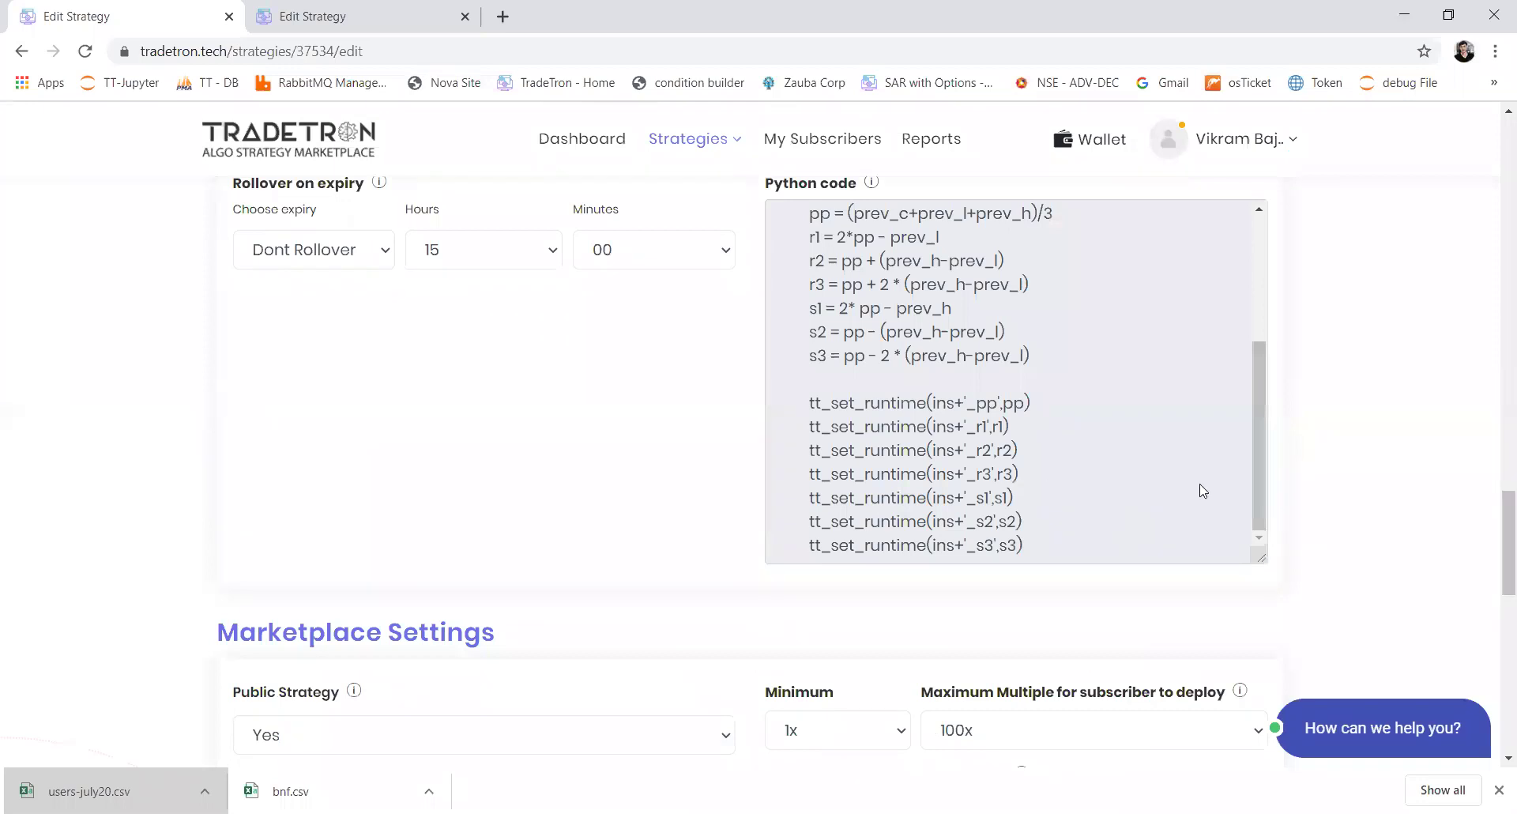
drag(1261, 489, 1267, 380)
scroll(1267, 375, up, 2)
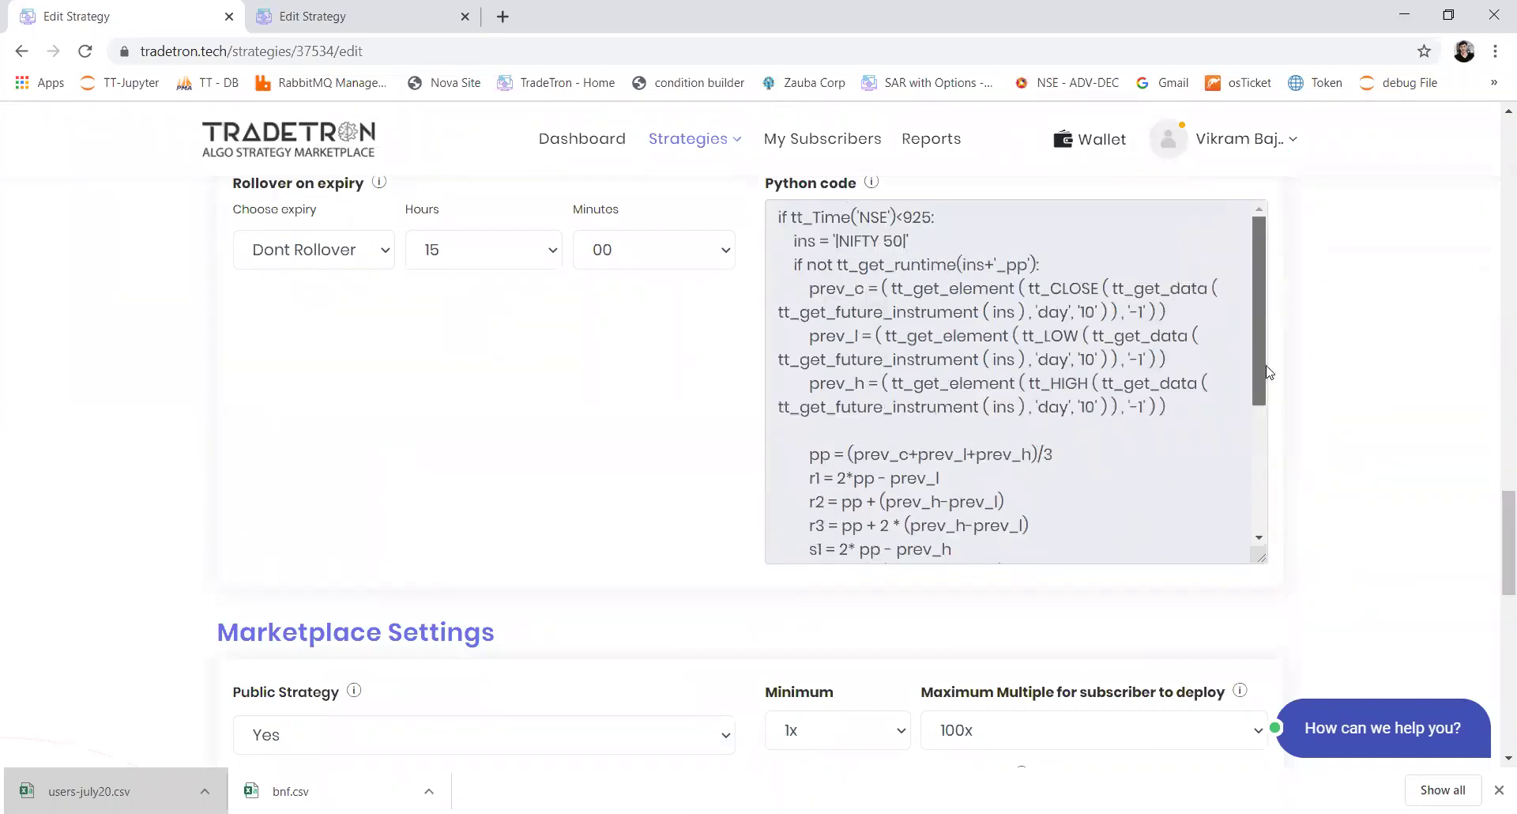
drag(1180, 417, 784, 276)
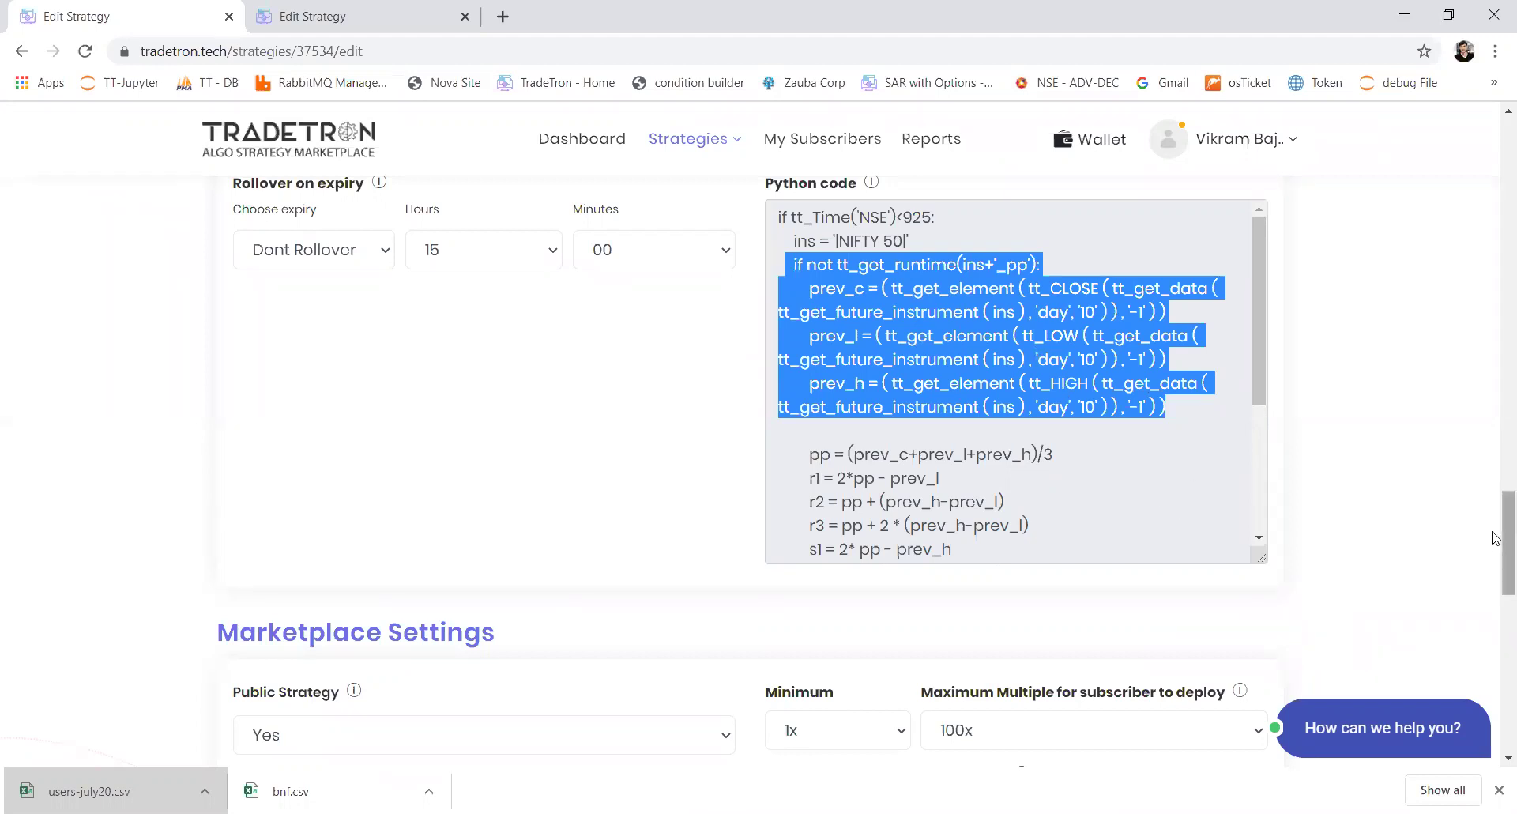
Review the Universal Exit condition and highlight the NIFTY 50 list name in the Python code and the strategy ID in the URL.
scroll(1495, 498, up, 12)
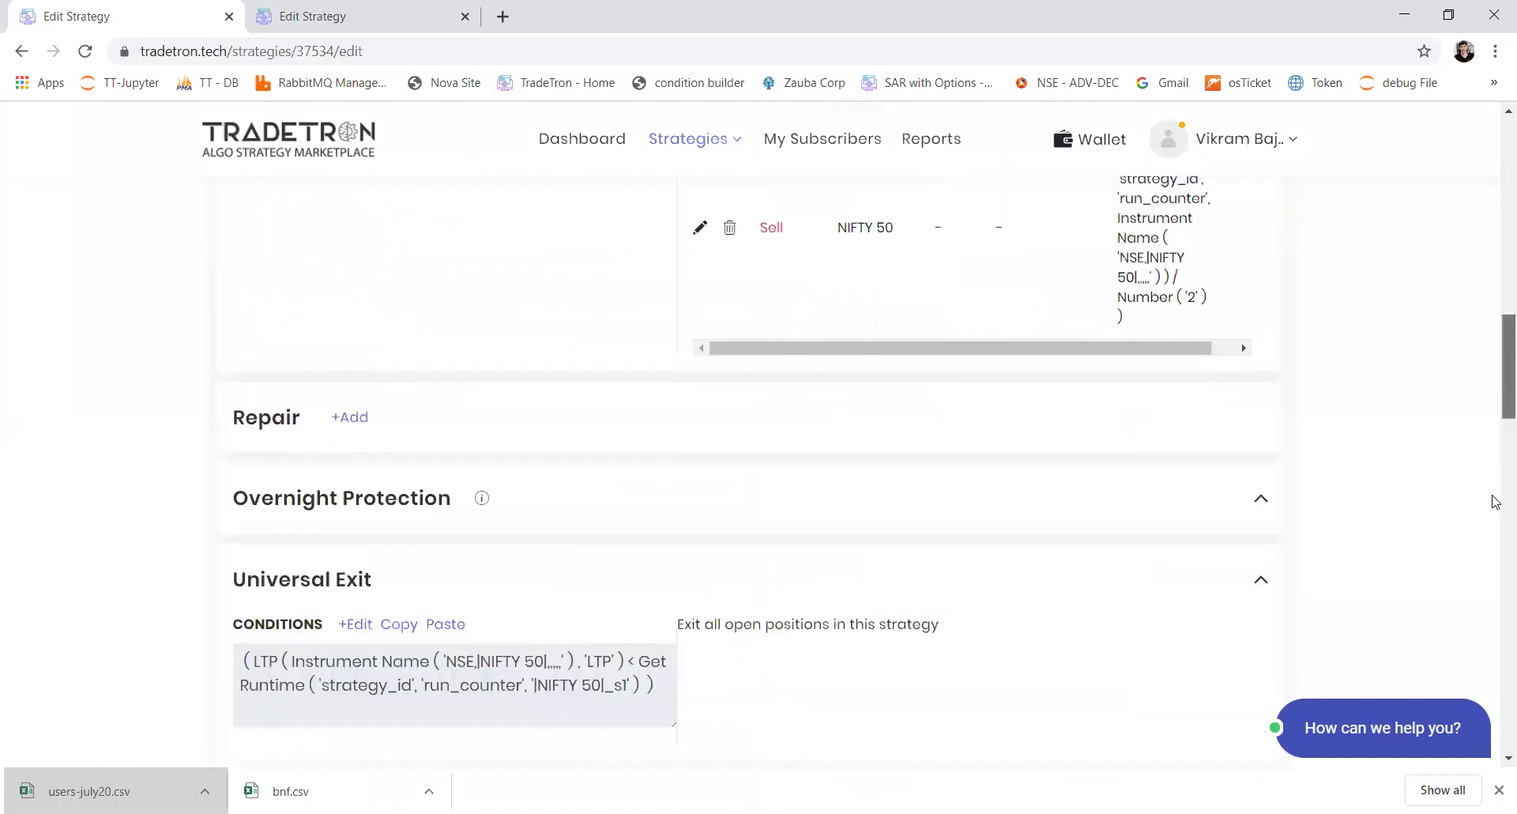
scroll(1496, 502, down, 12)
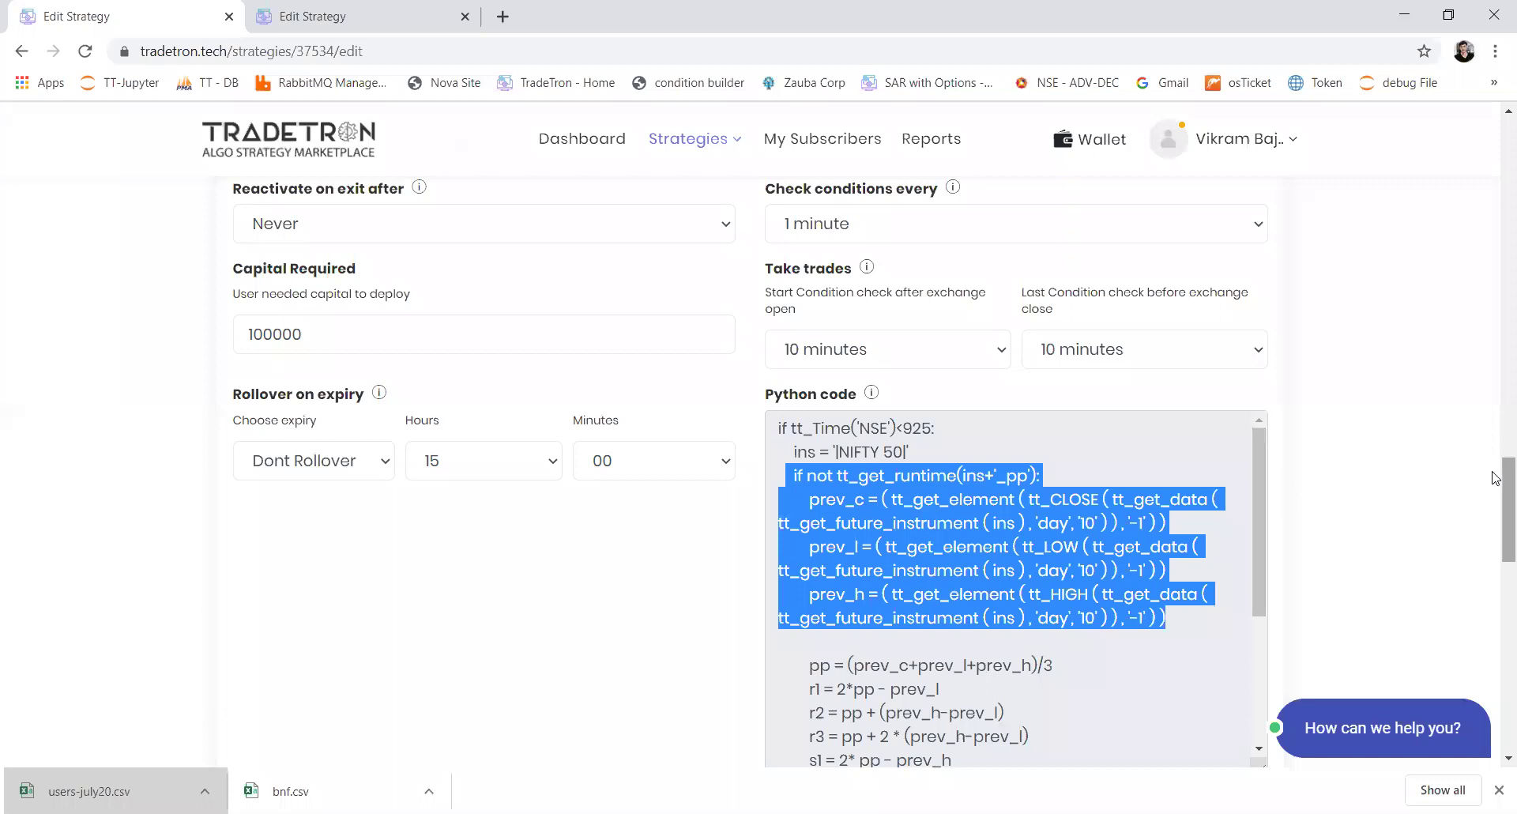
click(860, 452)
drag(838, 453, 906, 453)
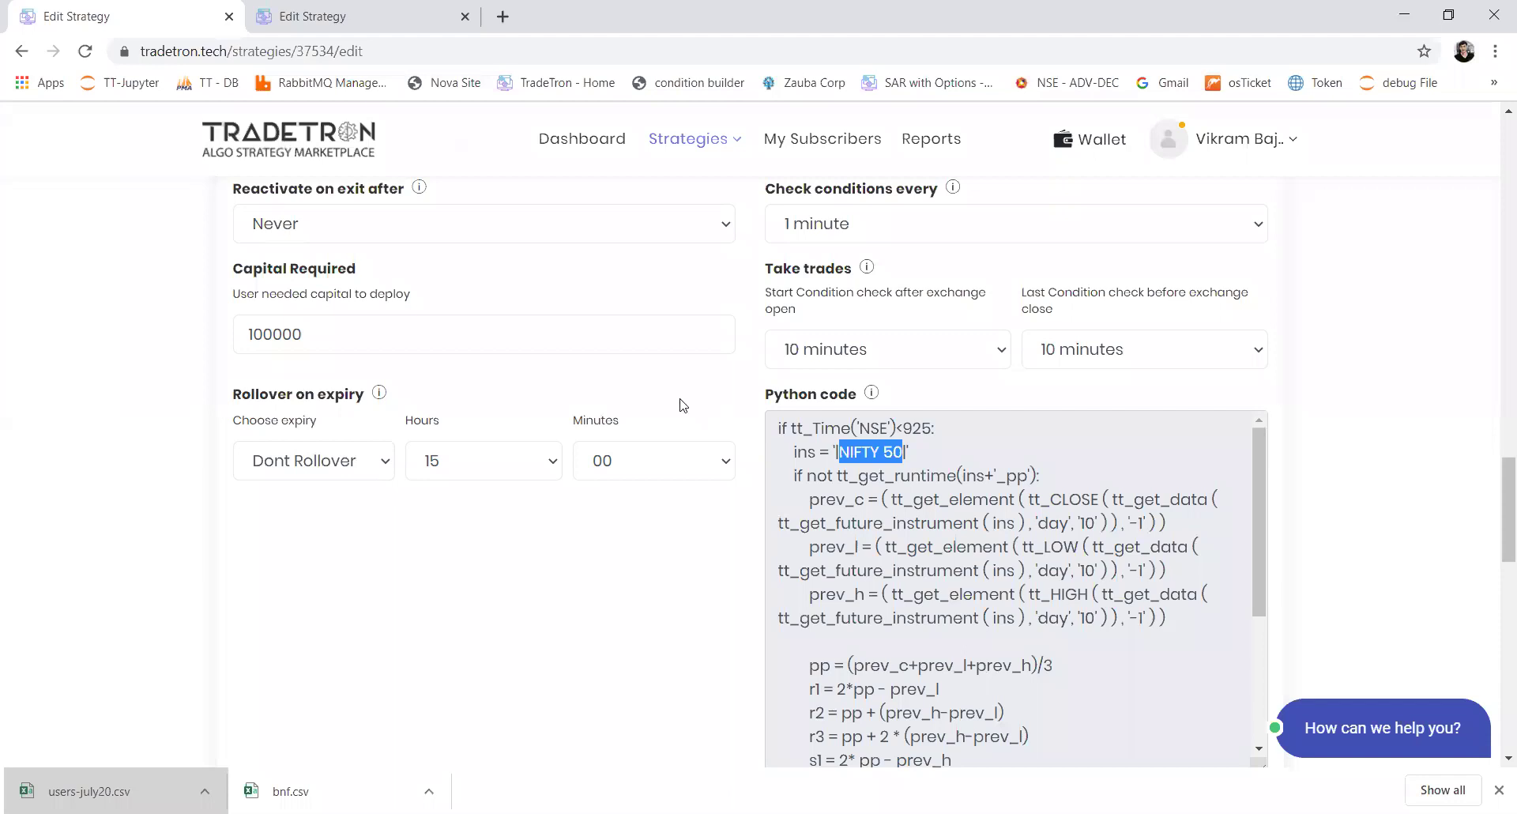
click(299, 52)
drag(299, 52, 335, 52)
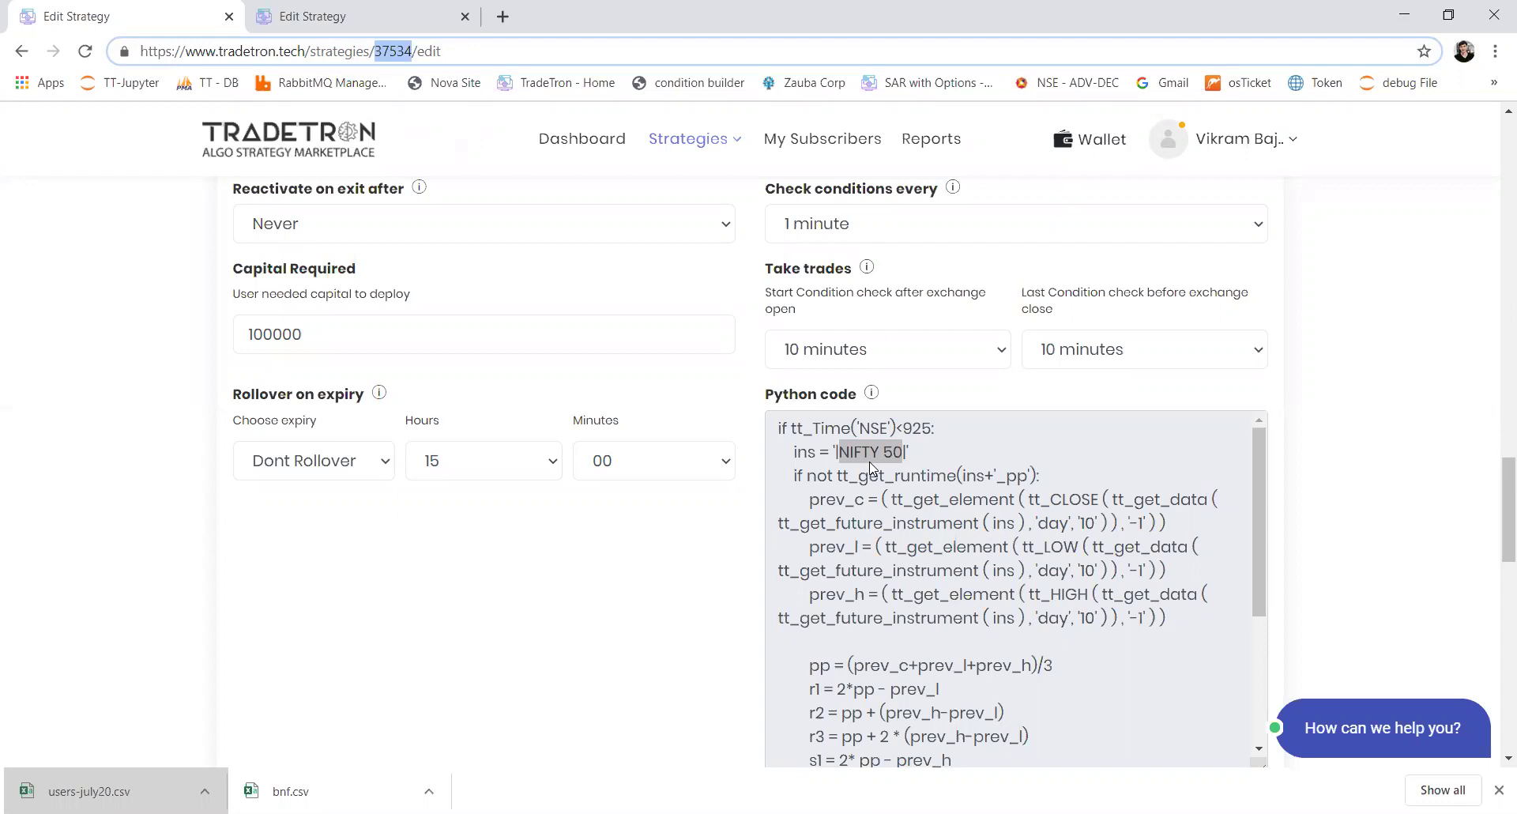
click(1406, 491)
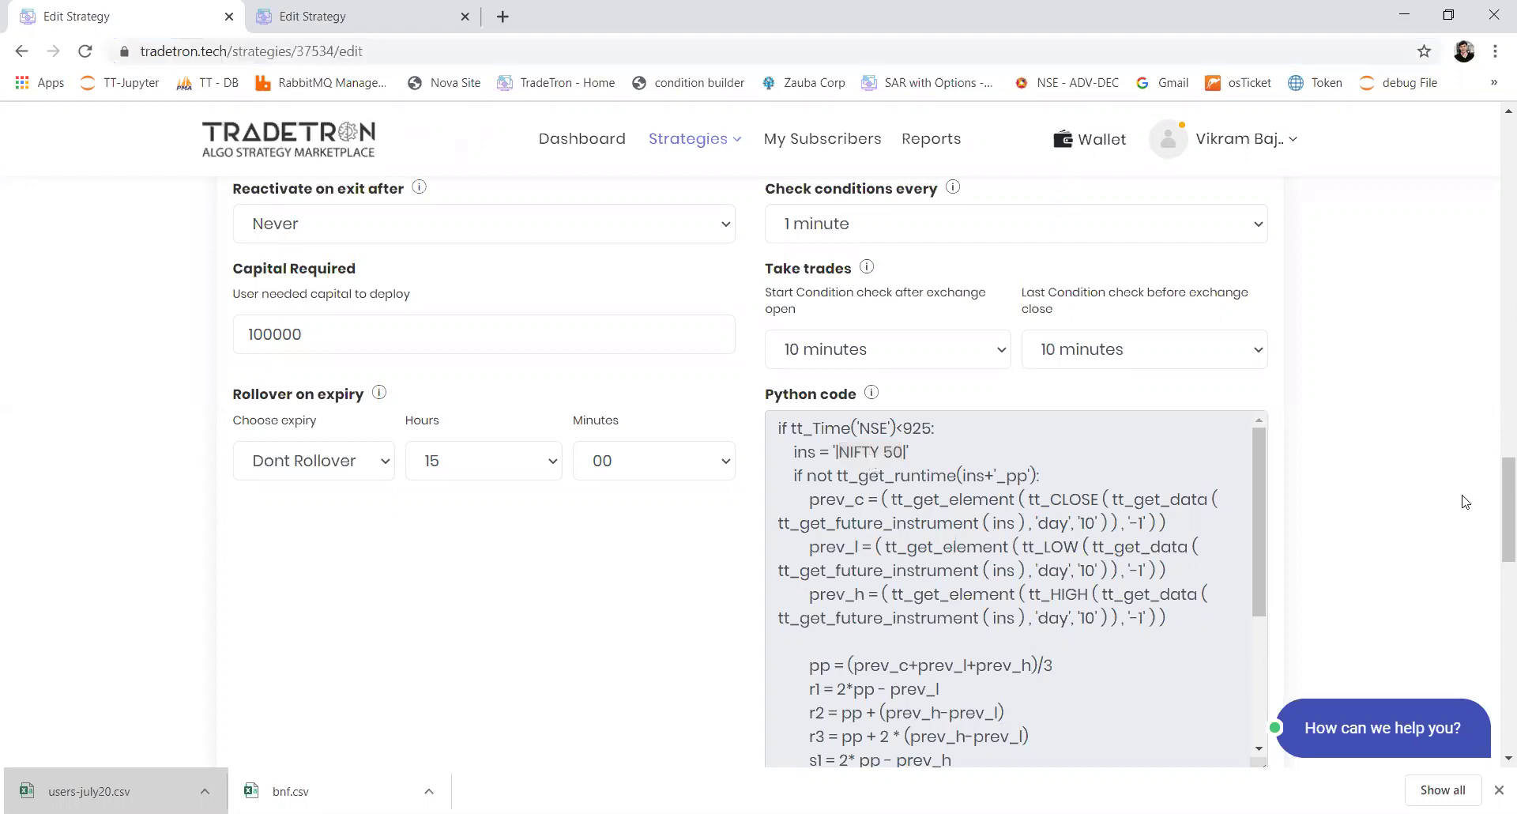
Save the updated Pivot points template strategy and dismiss the confirmation.
drag(1495, 512, 1497, 624)
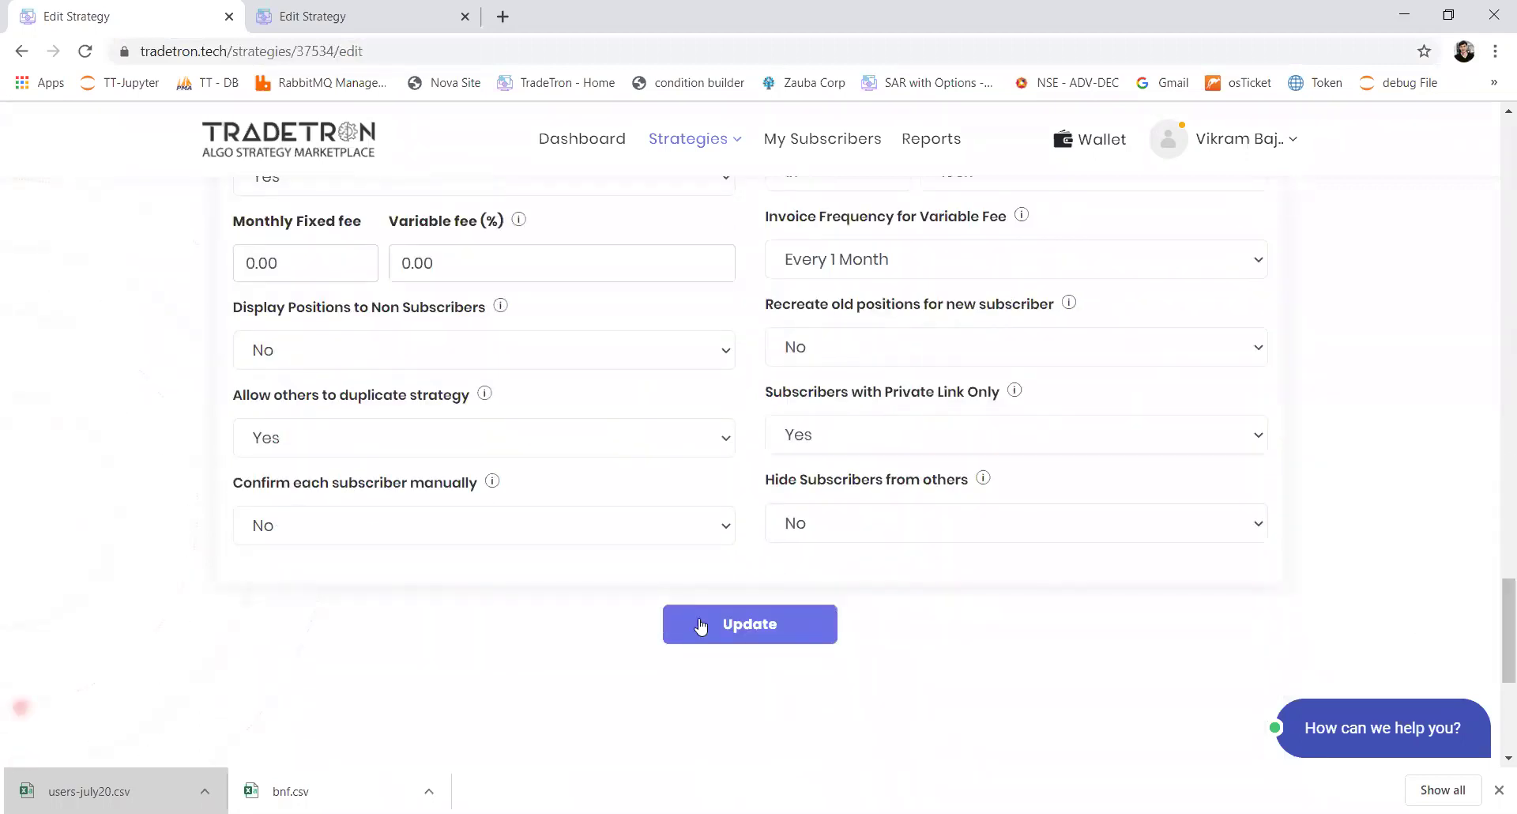
click(734, 629)
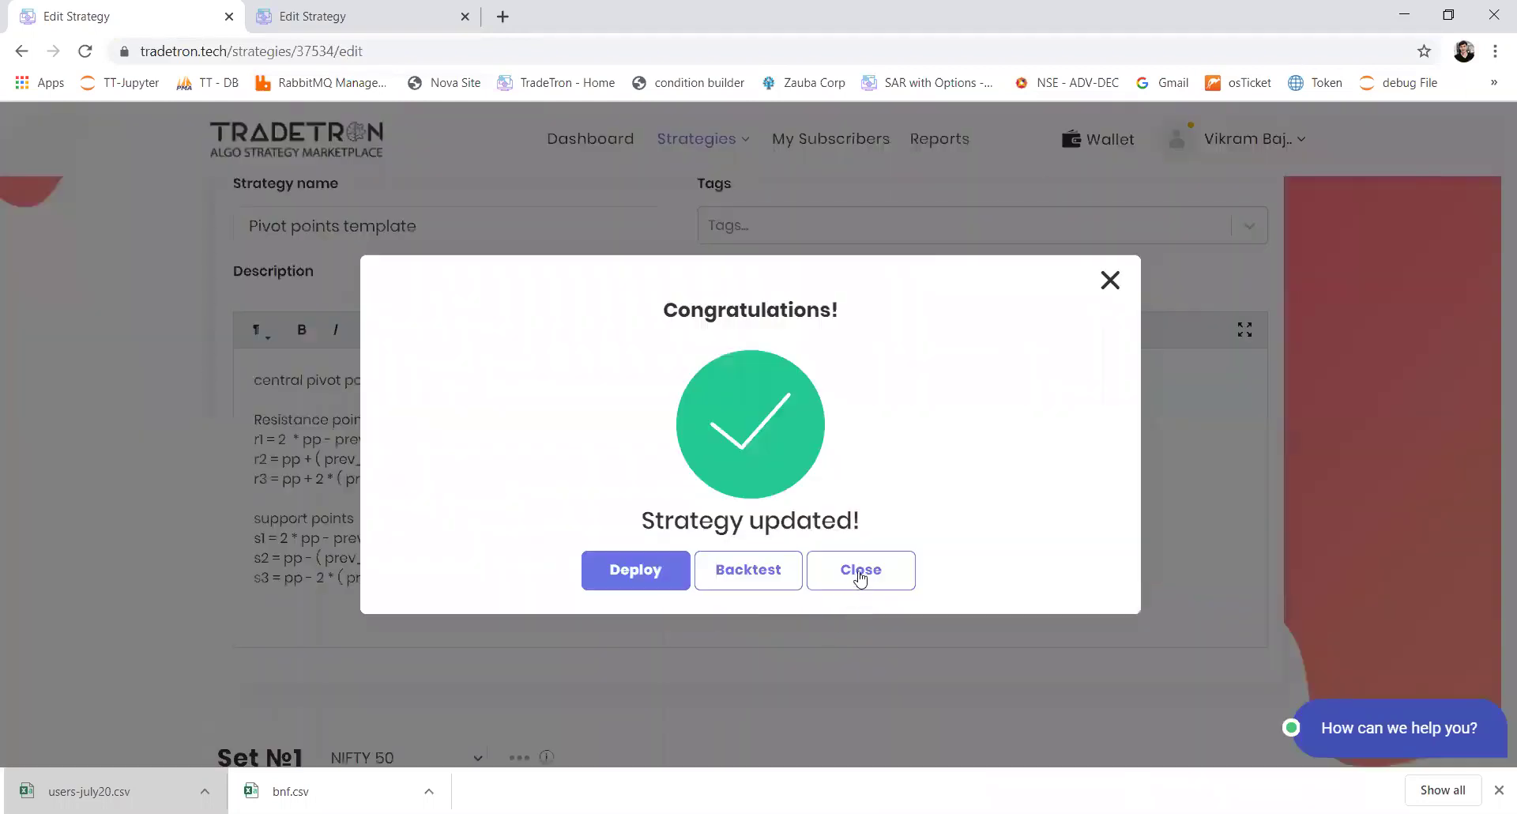
click(860, 579)
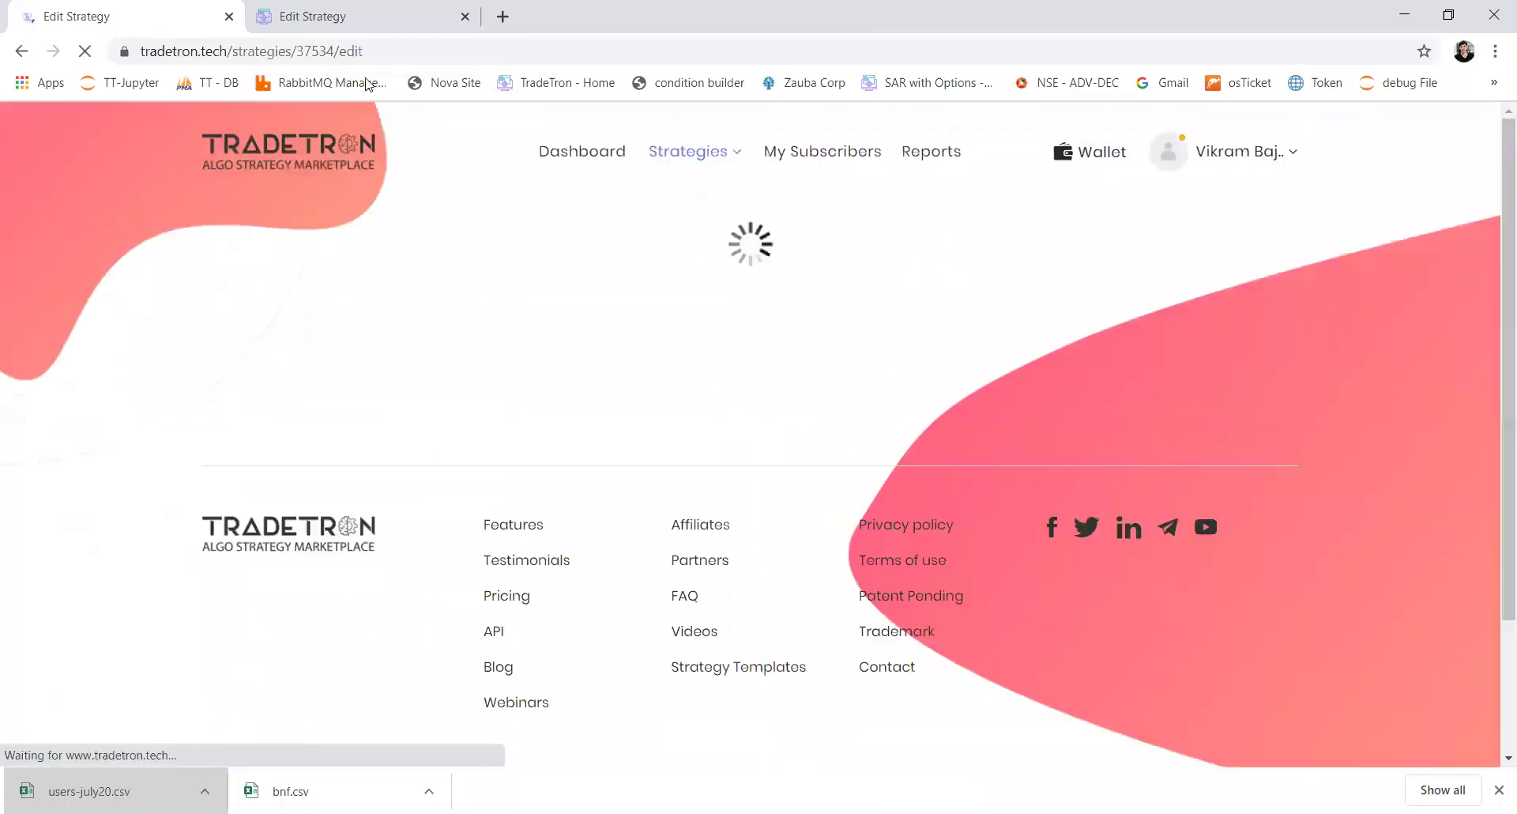
Select the full page address of the Pivot points template and switch to another window.
click(375, 52)
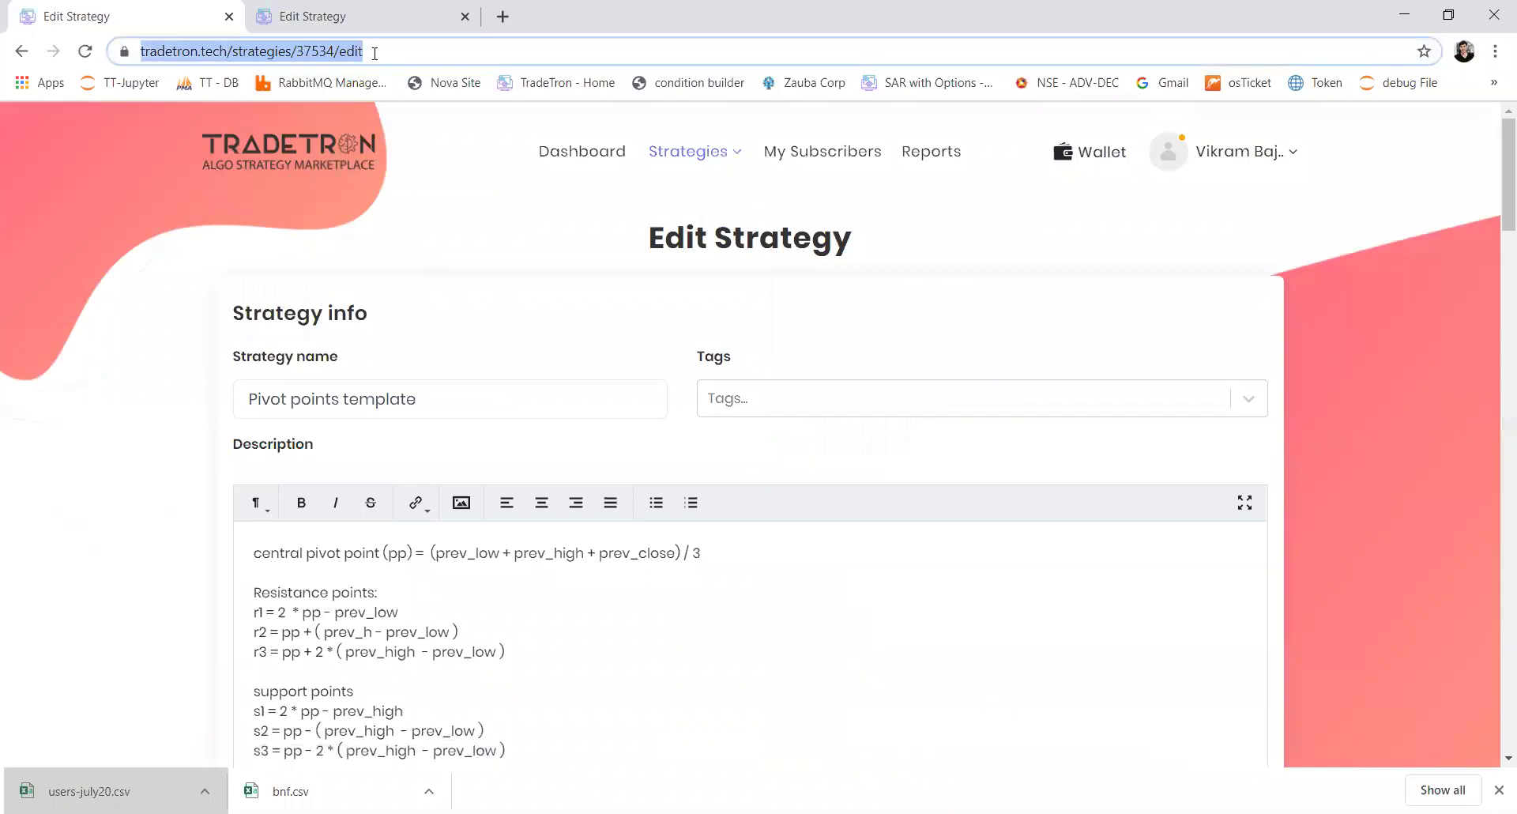
key(End)
key(ctrl+a)
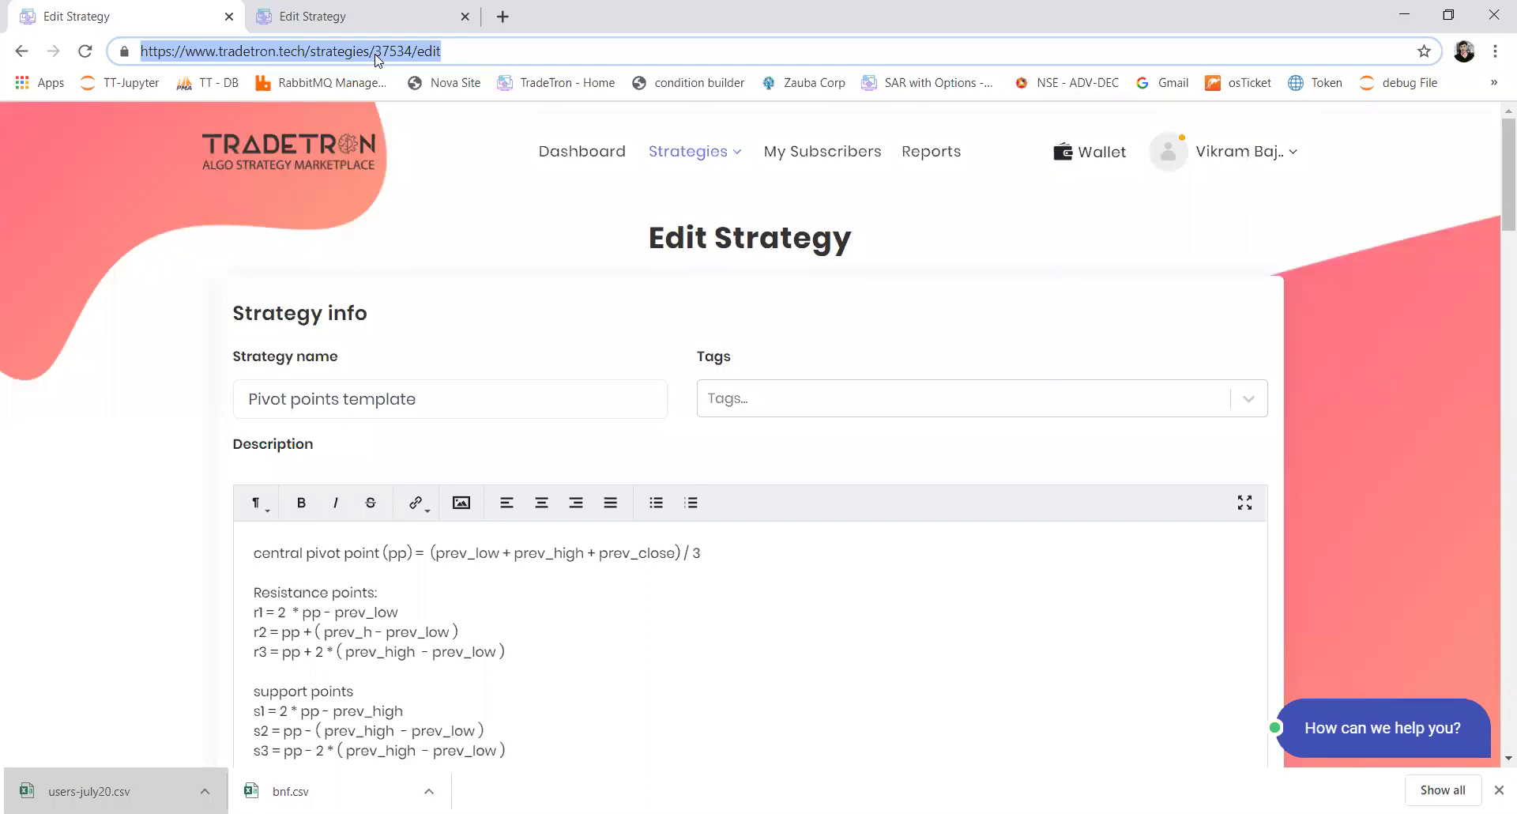
key(alt+Tab)
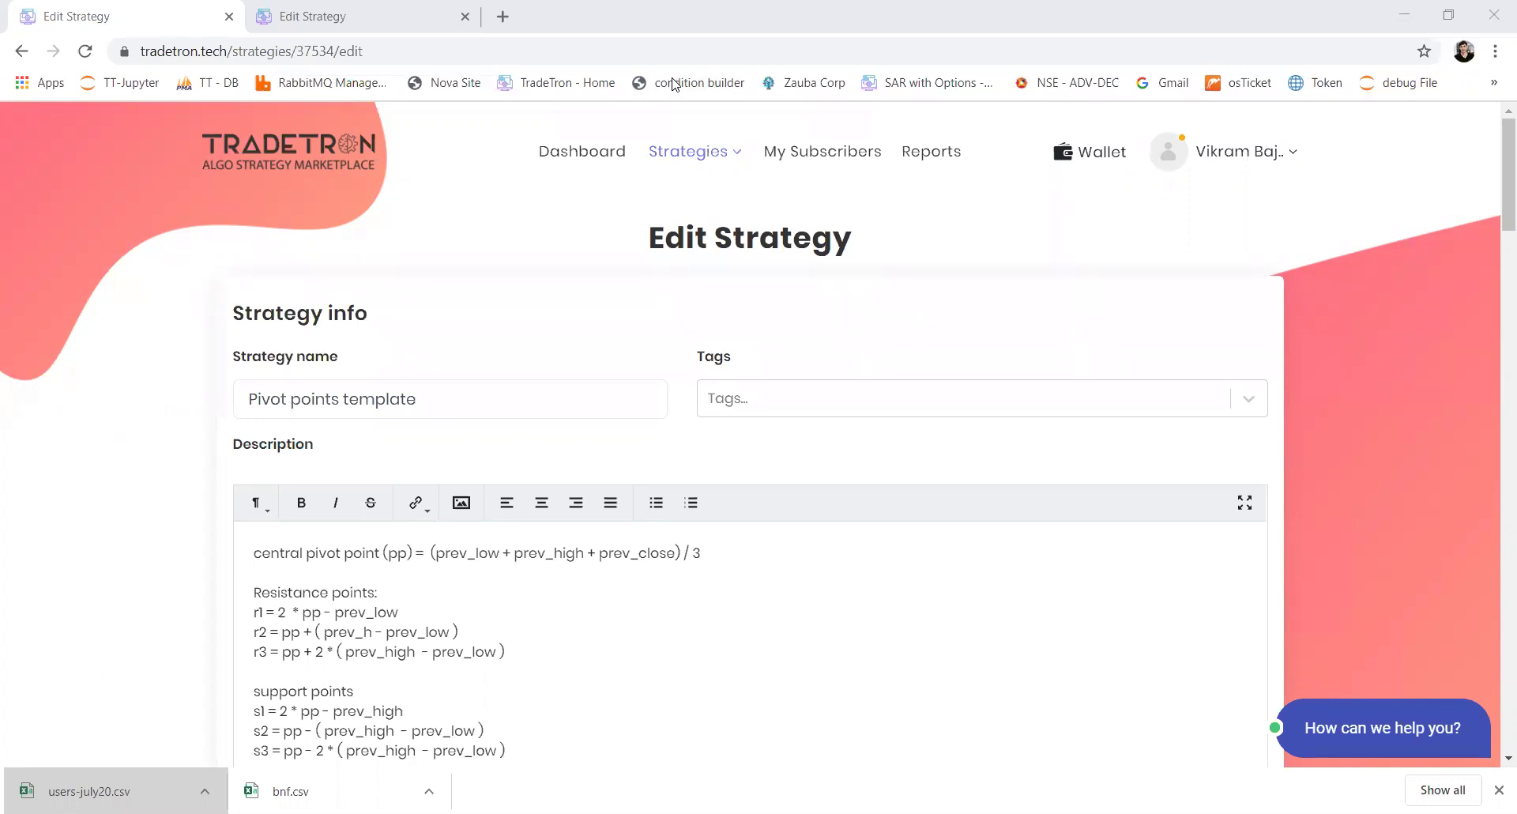
Open a blank new strategy and start an Entry condition in Set 1.
click(674, 83)
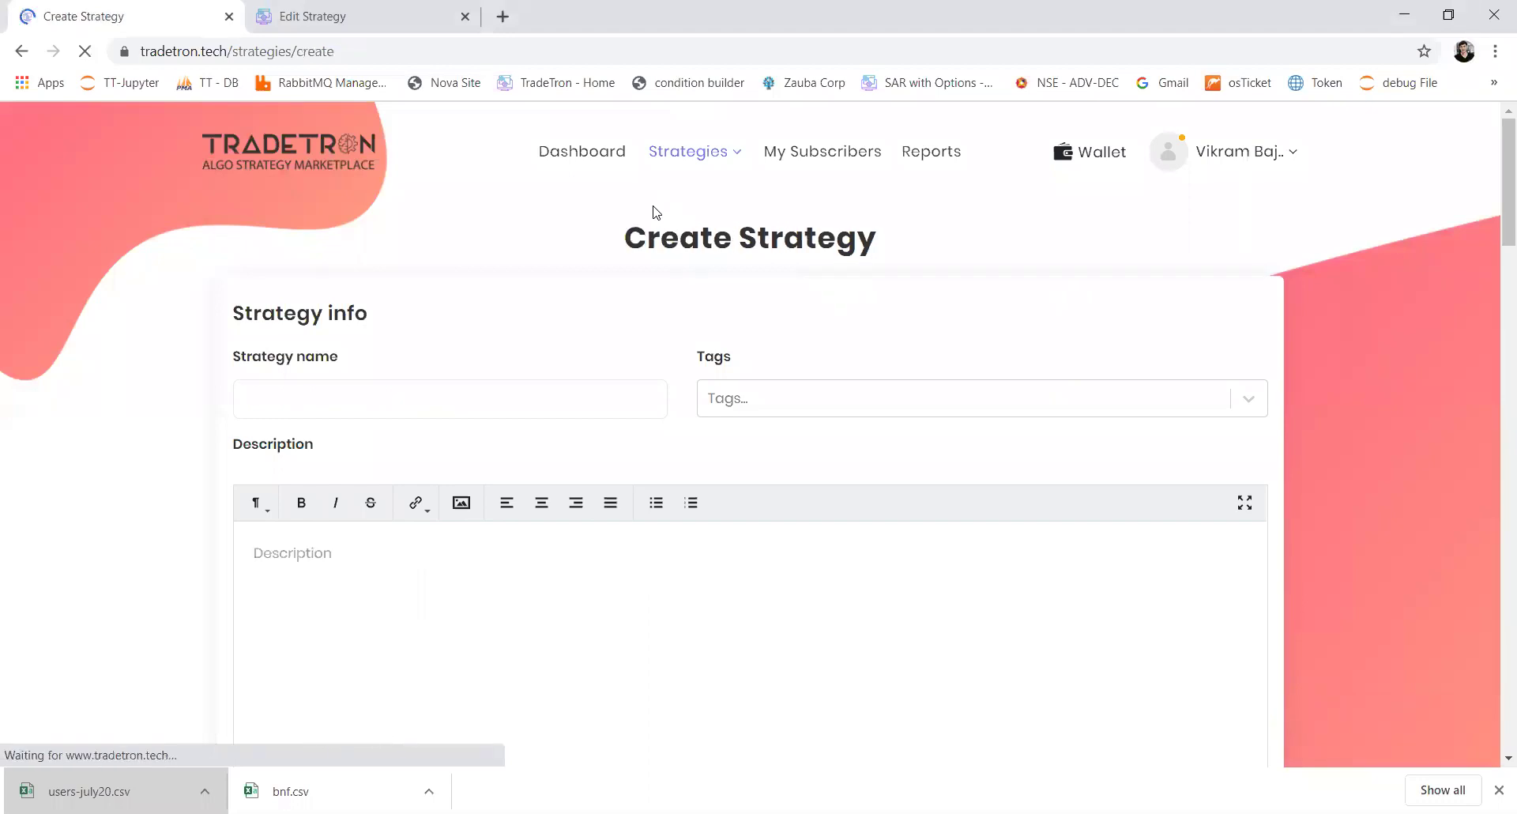
scroll(441, 407, down, 4)
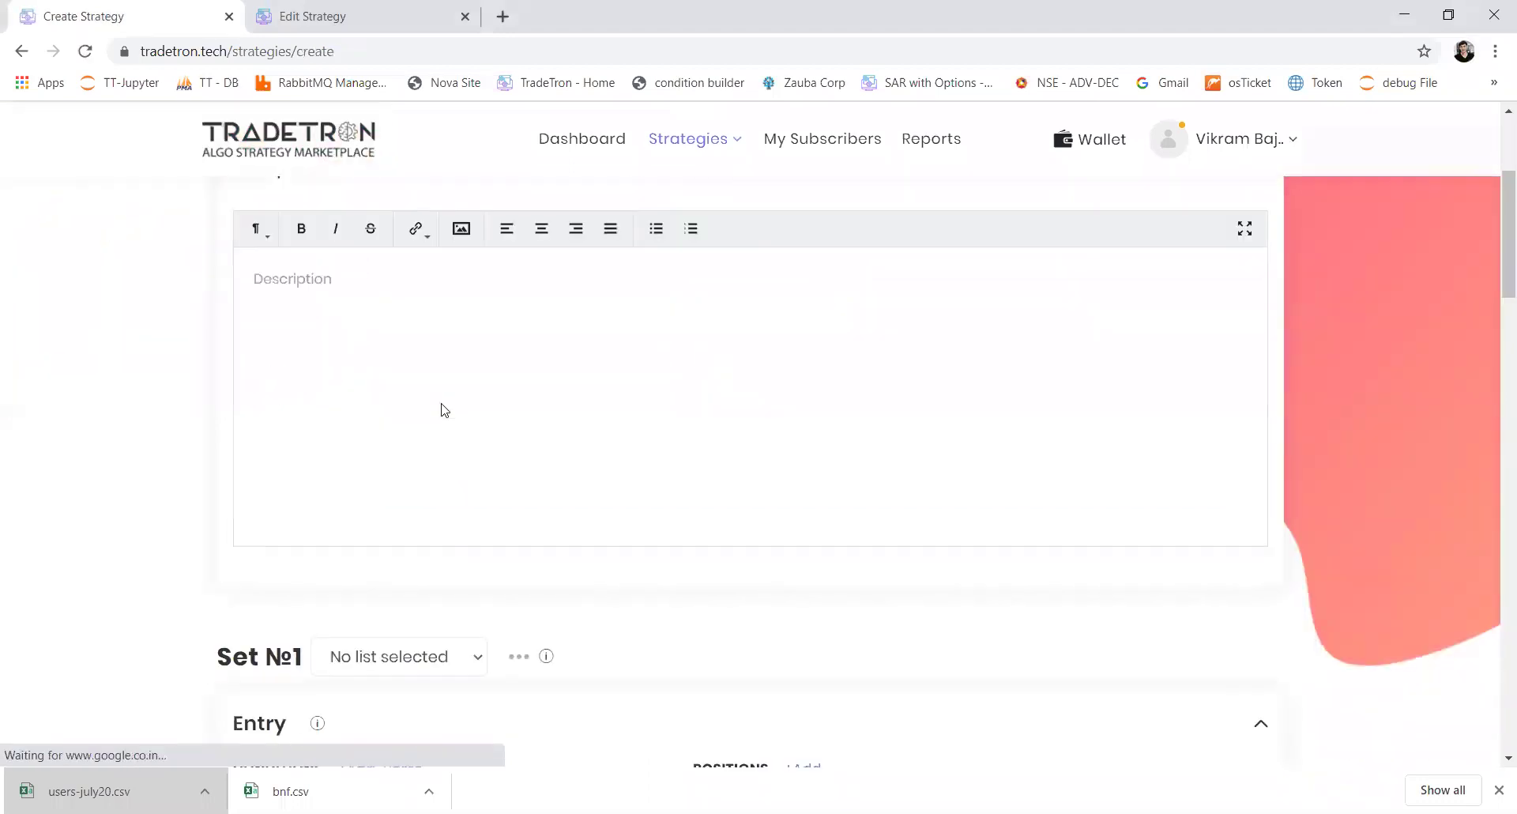
scroll(441, 407, down, 4)
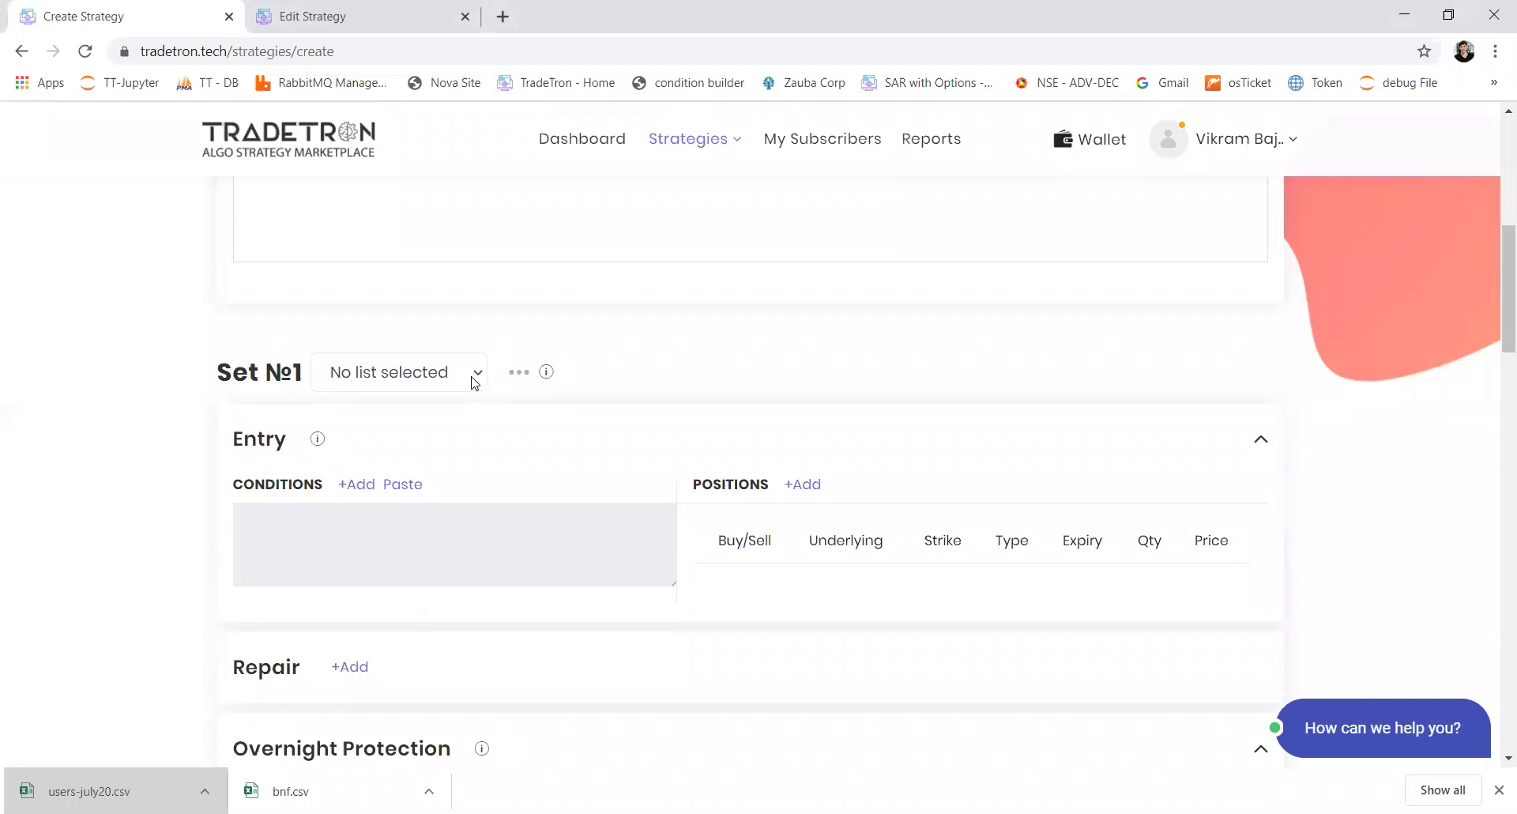
click(358, 484)
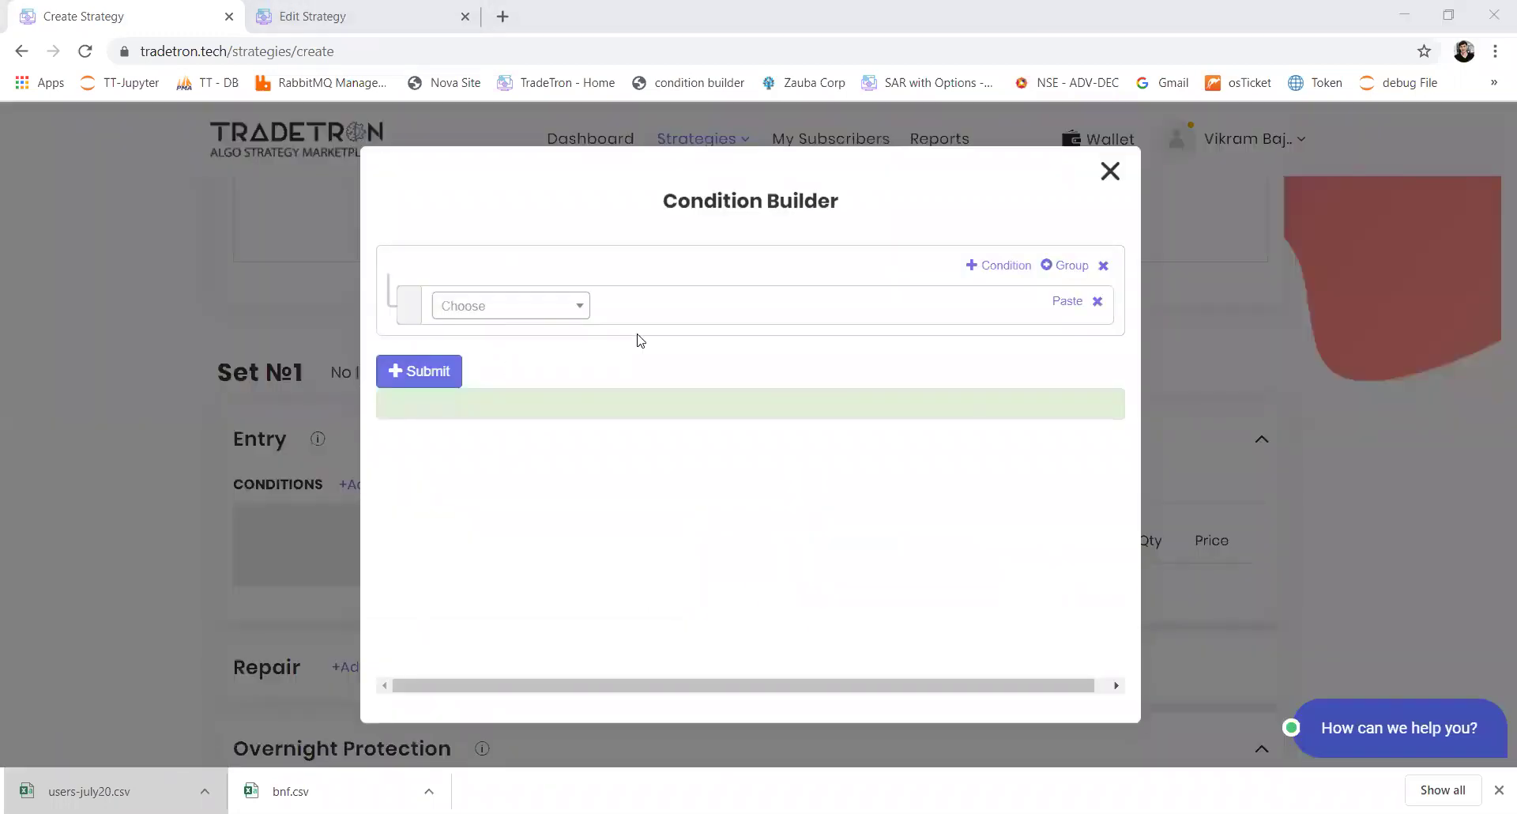
Add a Position keyword to the Entry condition with RSI as the series and -1 as the position.
click(560, 316)
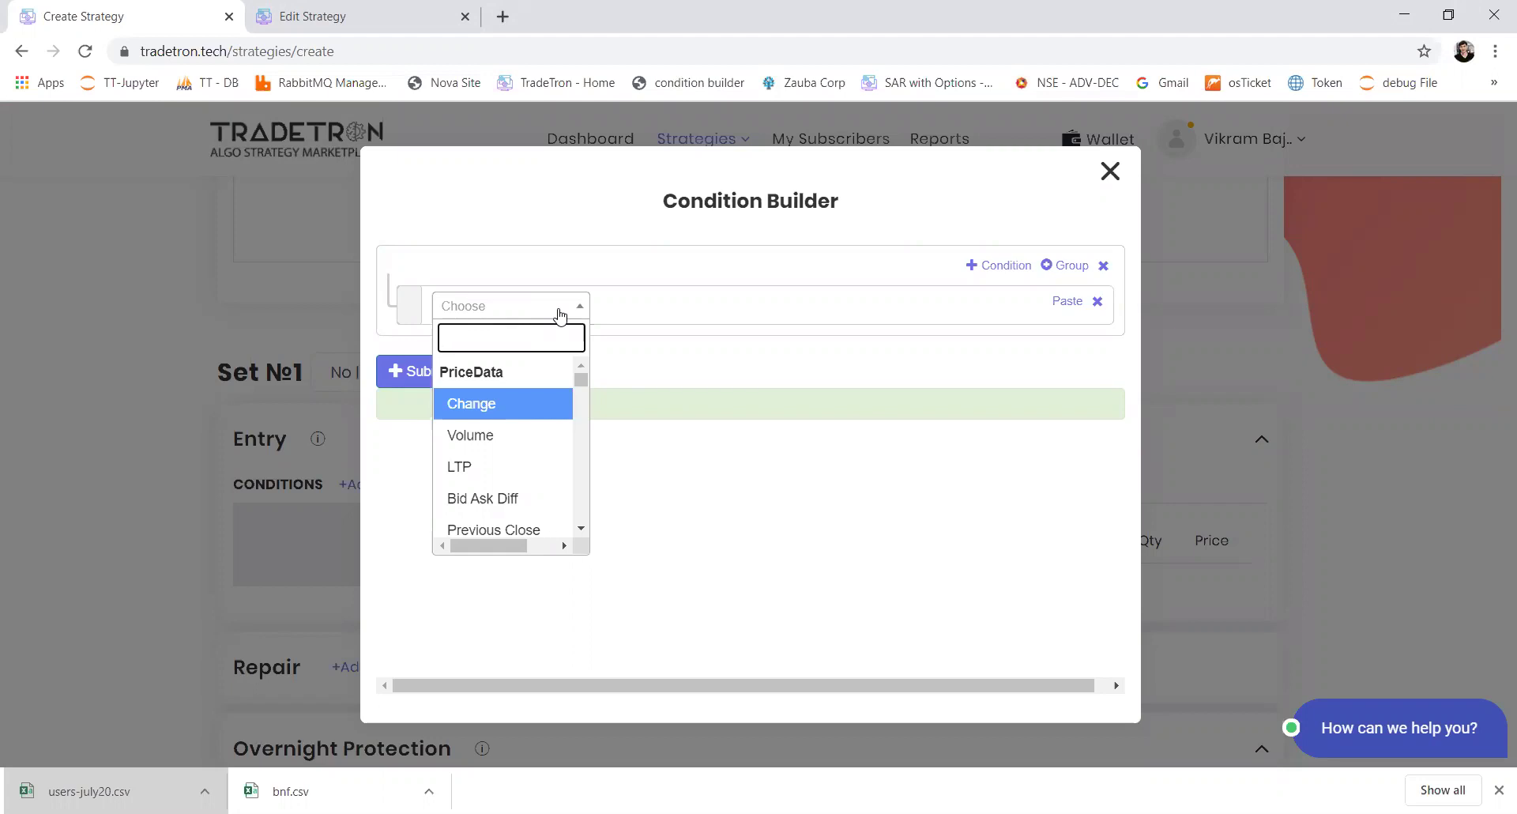
text(posi)
key(Return)
key(Return)
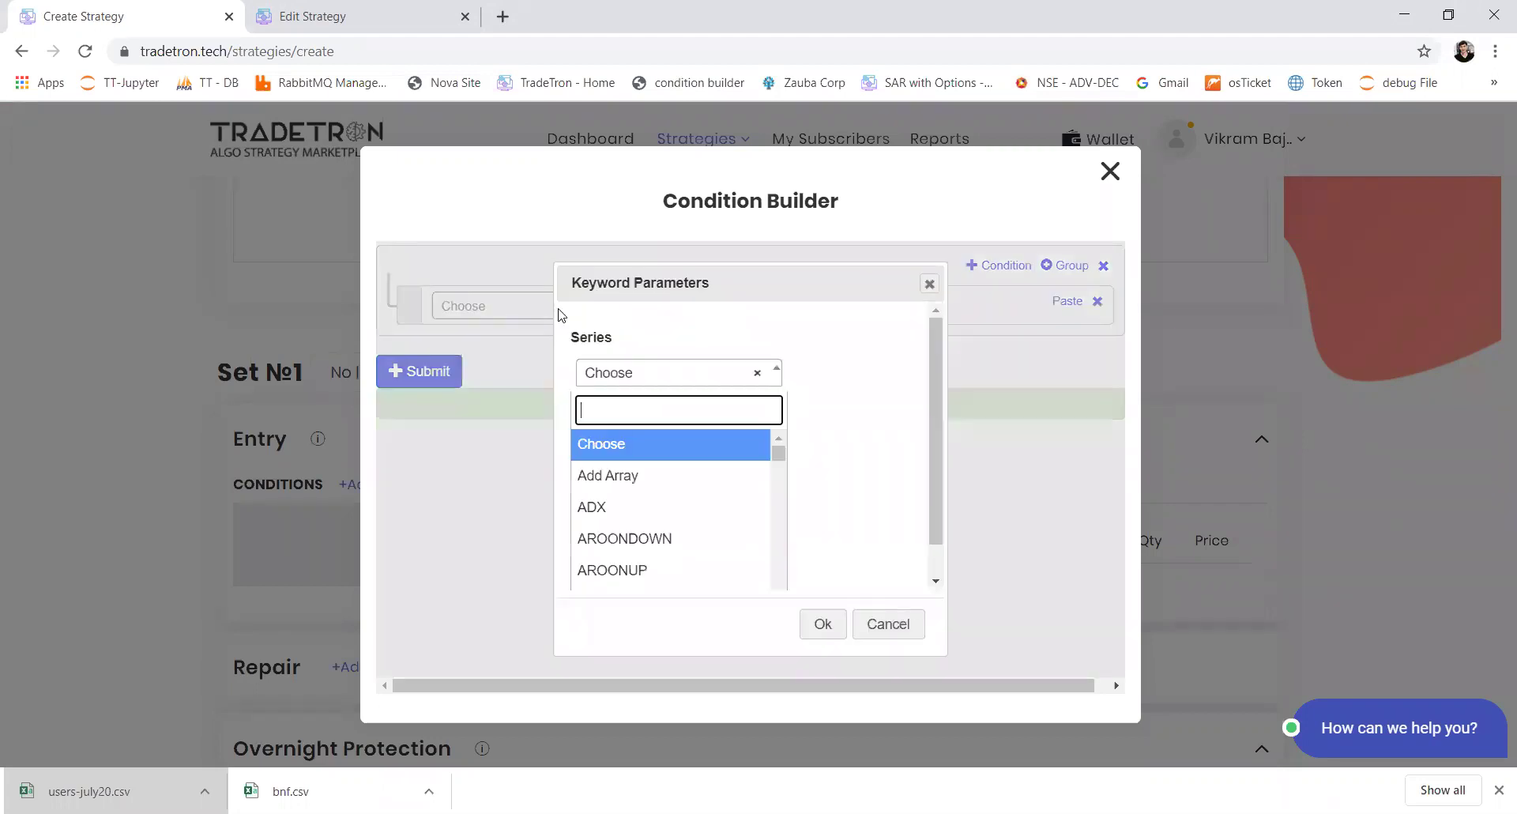
text(rsi)
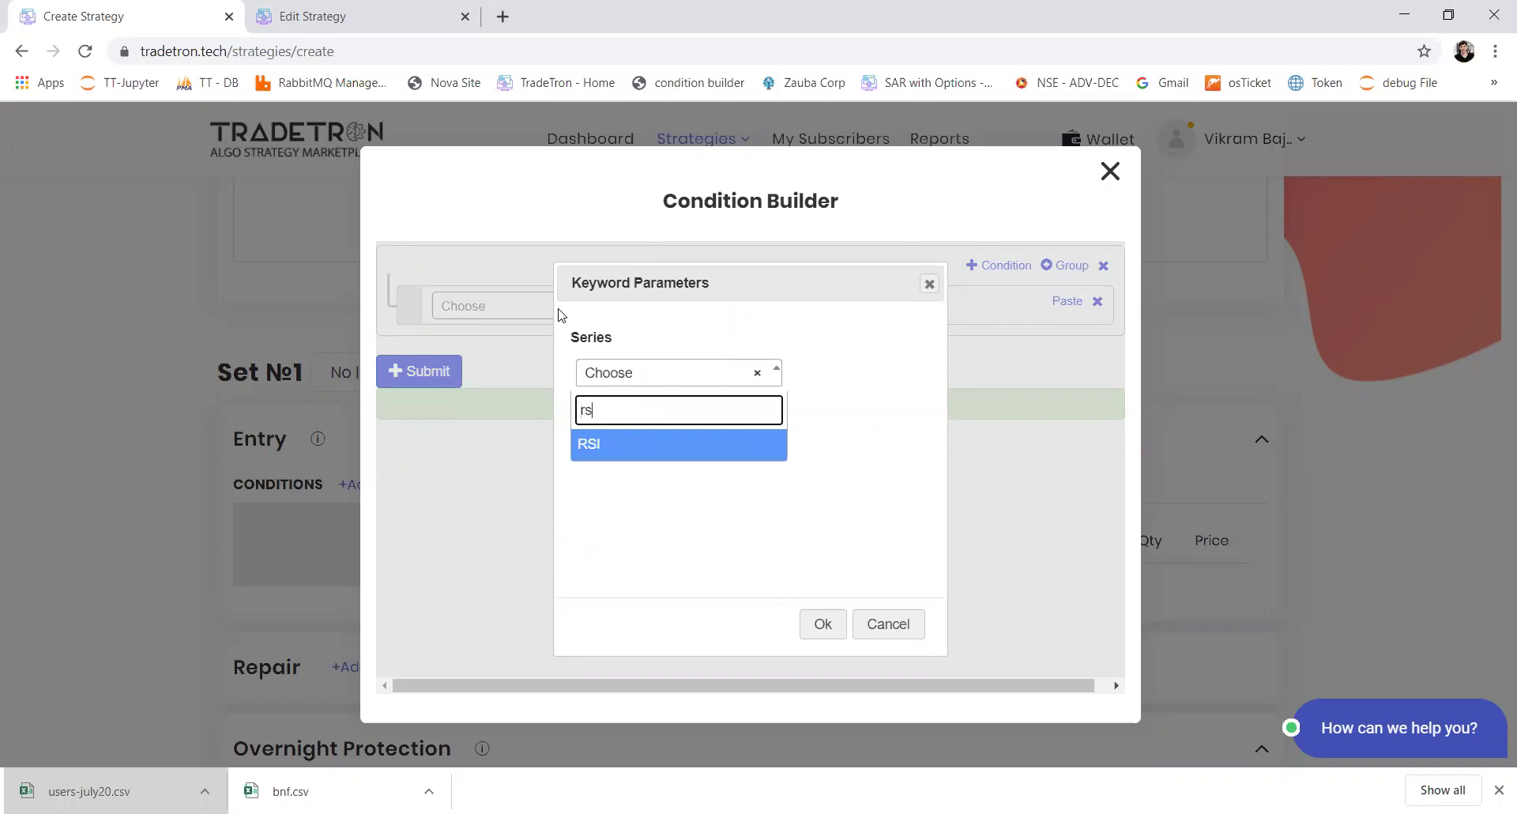
key(Return)
key(Tab)
text(-1)
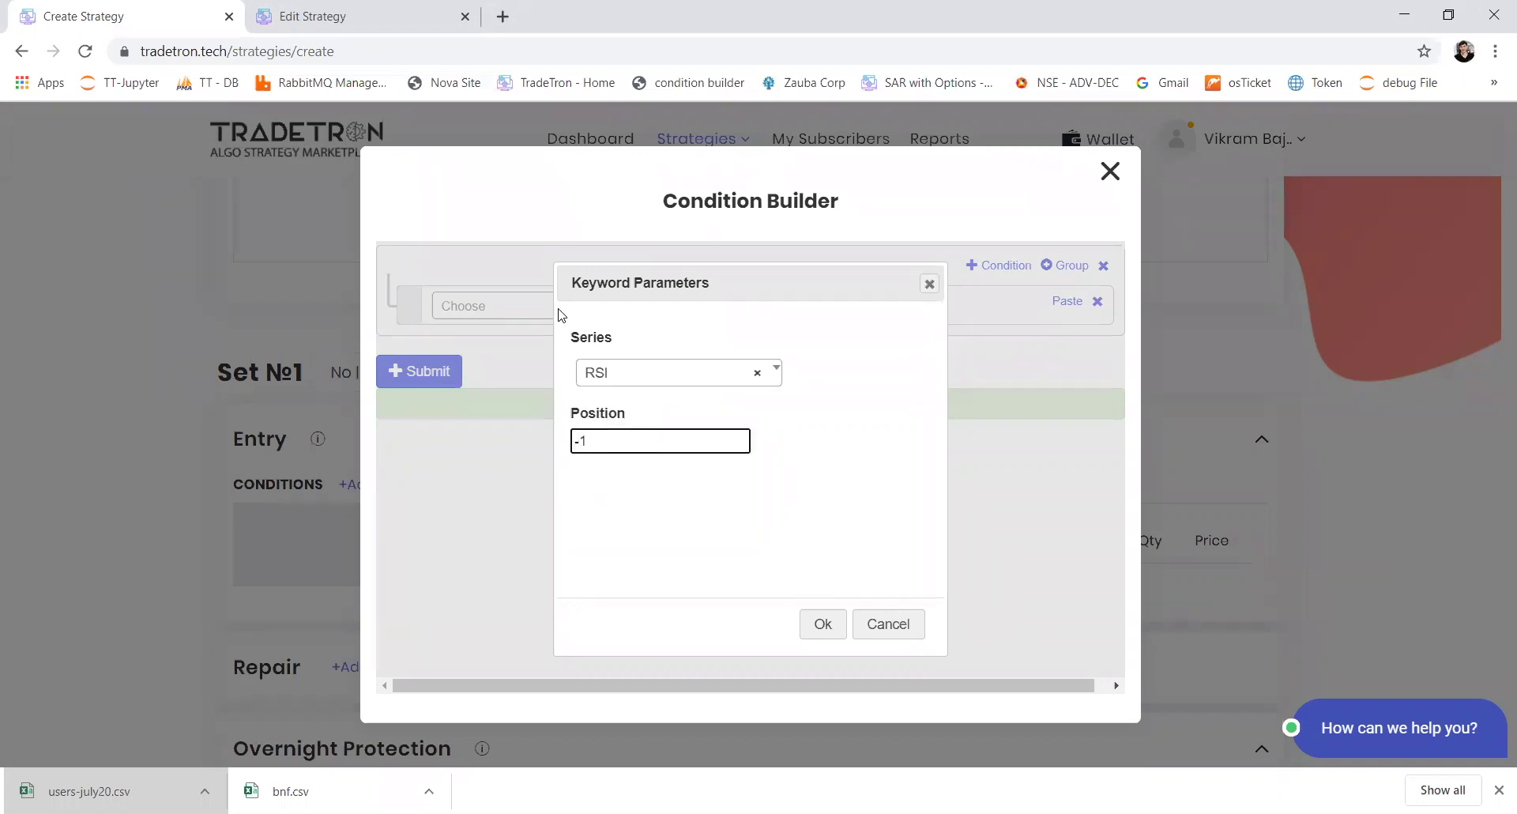
key(Tab)
key(Return)
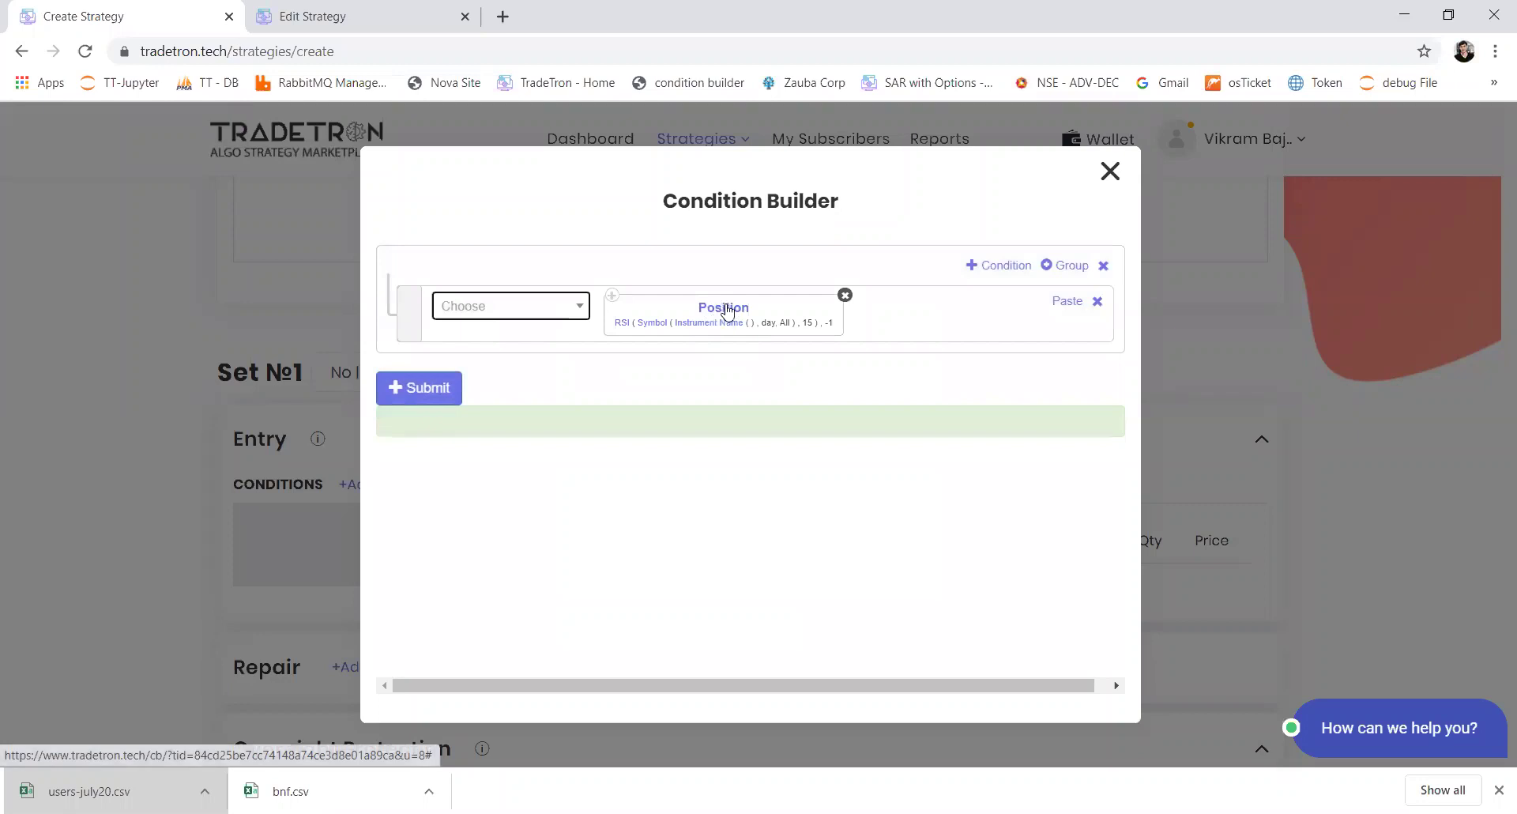
Set the RSI instrument to exchange MCX and MCX - Gold.
click(689, 326)
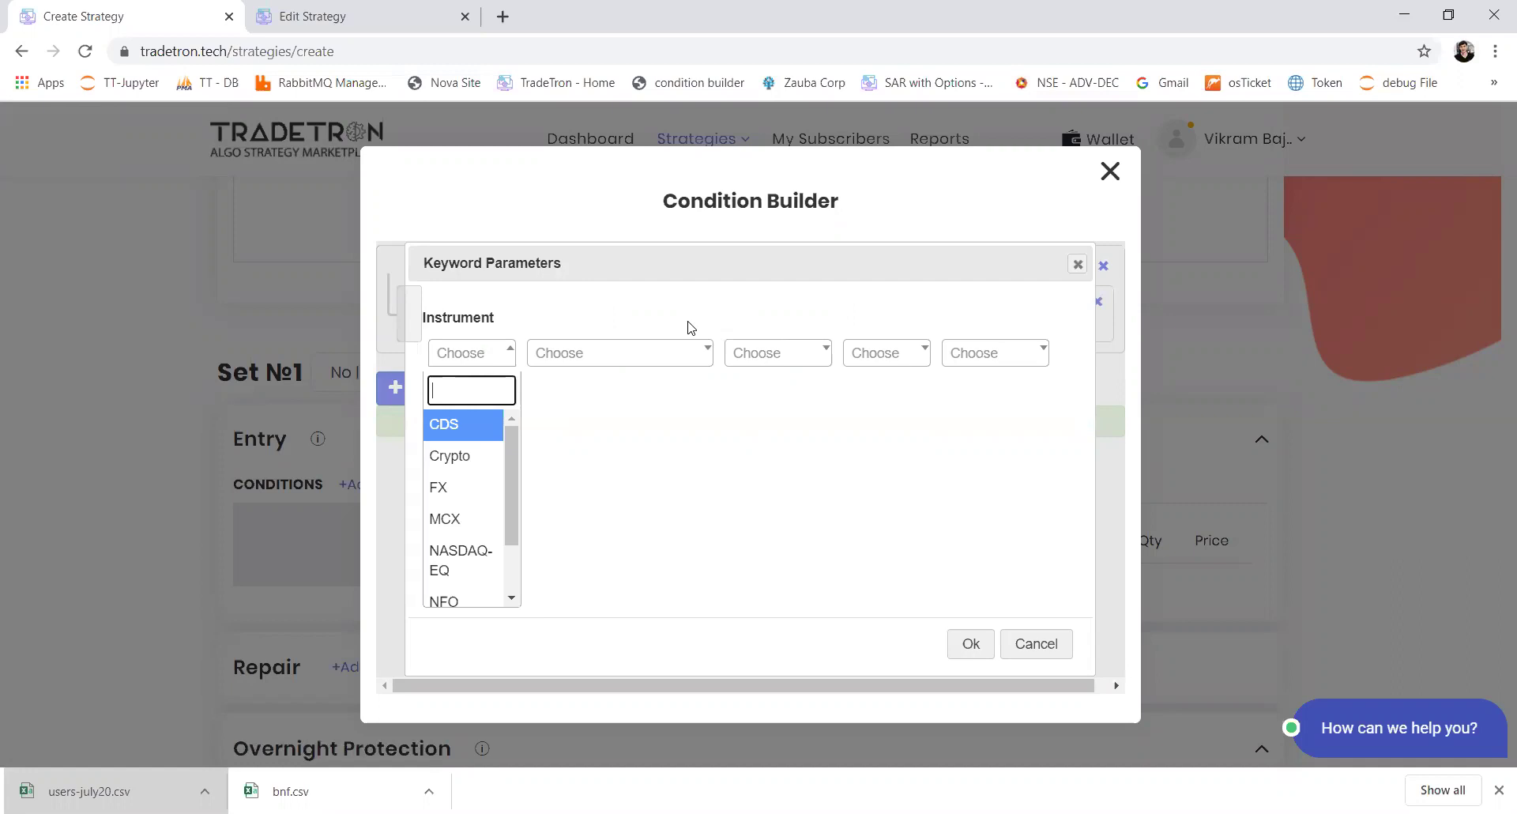
text(mcx)
key(Return)
text(gol)
key(Return)
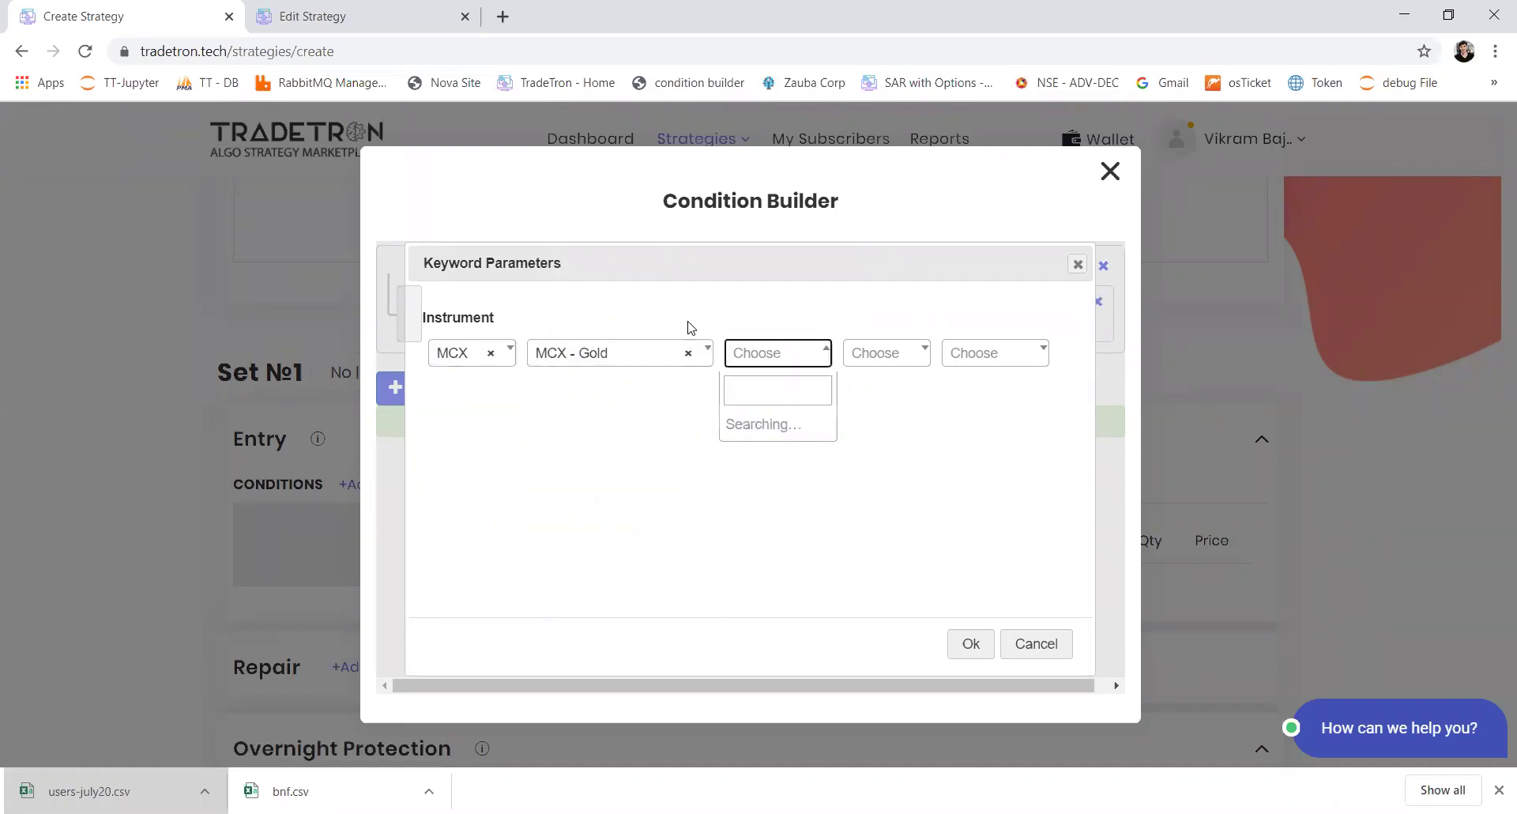
Set the RSI instrument's expiry to Current Month and accept the instrument parameters.
key(Down)
key(Down)
key(Down)
key(Down)
key(Down)
key(Down)
key(Down)
key(Down)
key(Down)
key(Down)
key(Down)
key(Down)
key(Down)
key(Down)
key(Down)
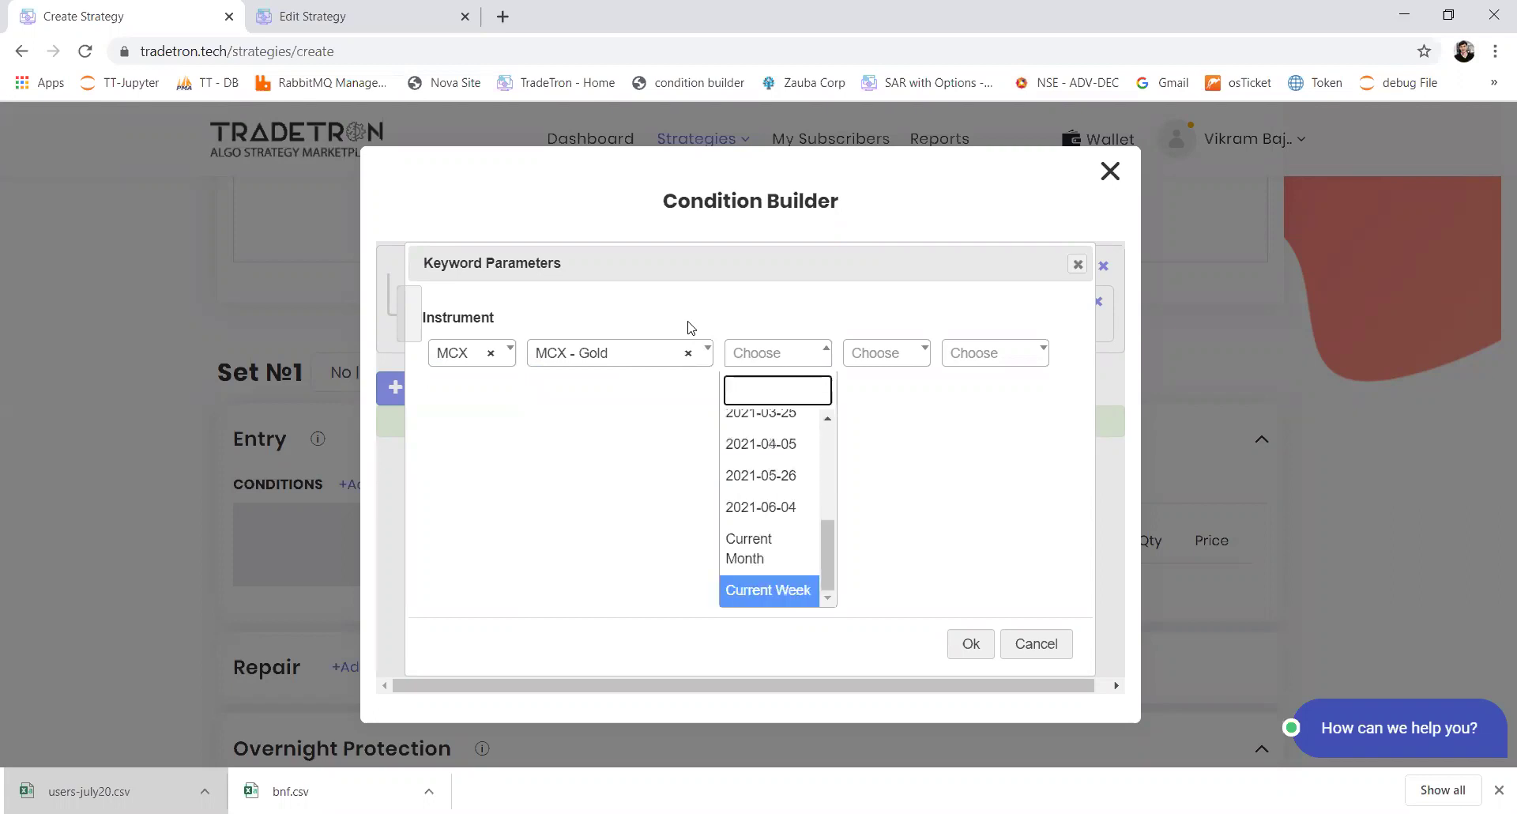
key(Return)
key(Tab)
key(Tab)
key(Tab)
key(Tab)
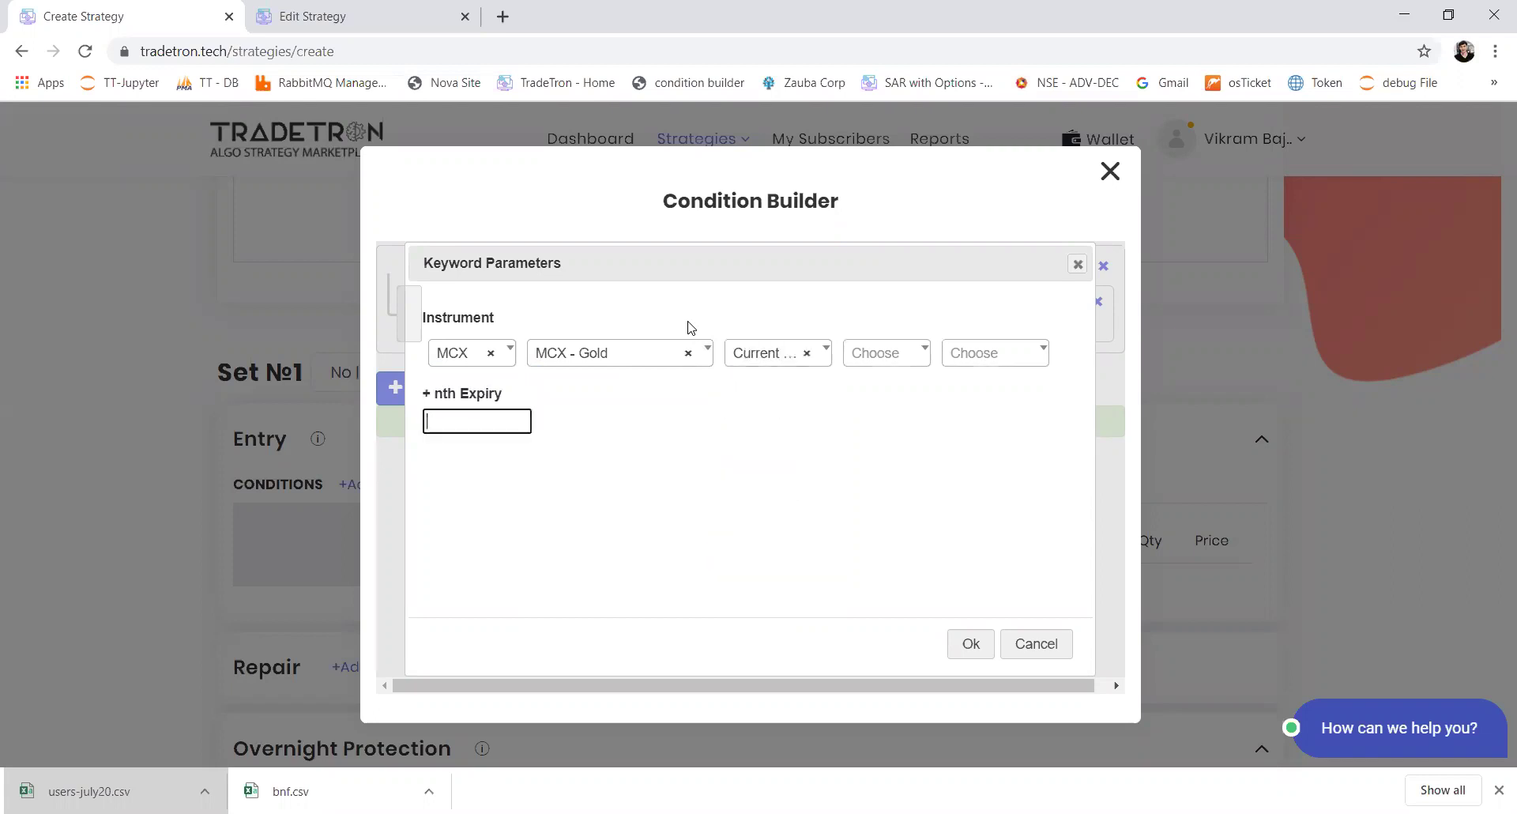
key(Return)
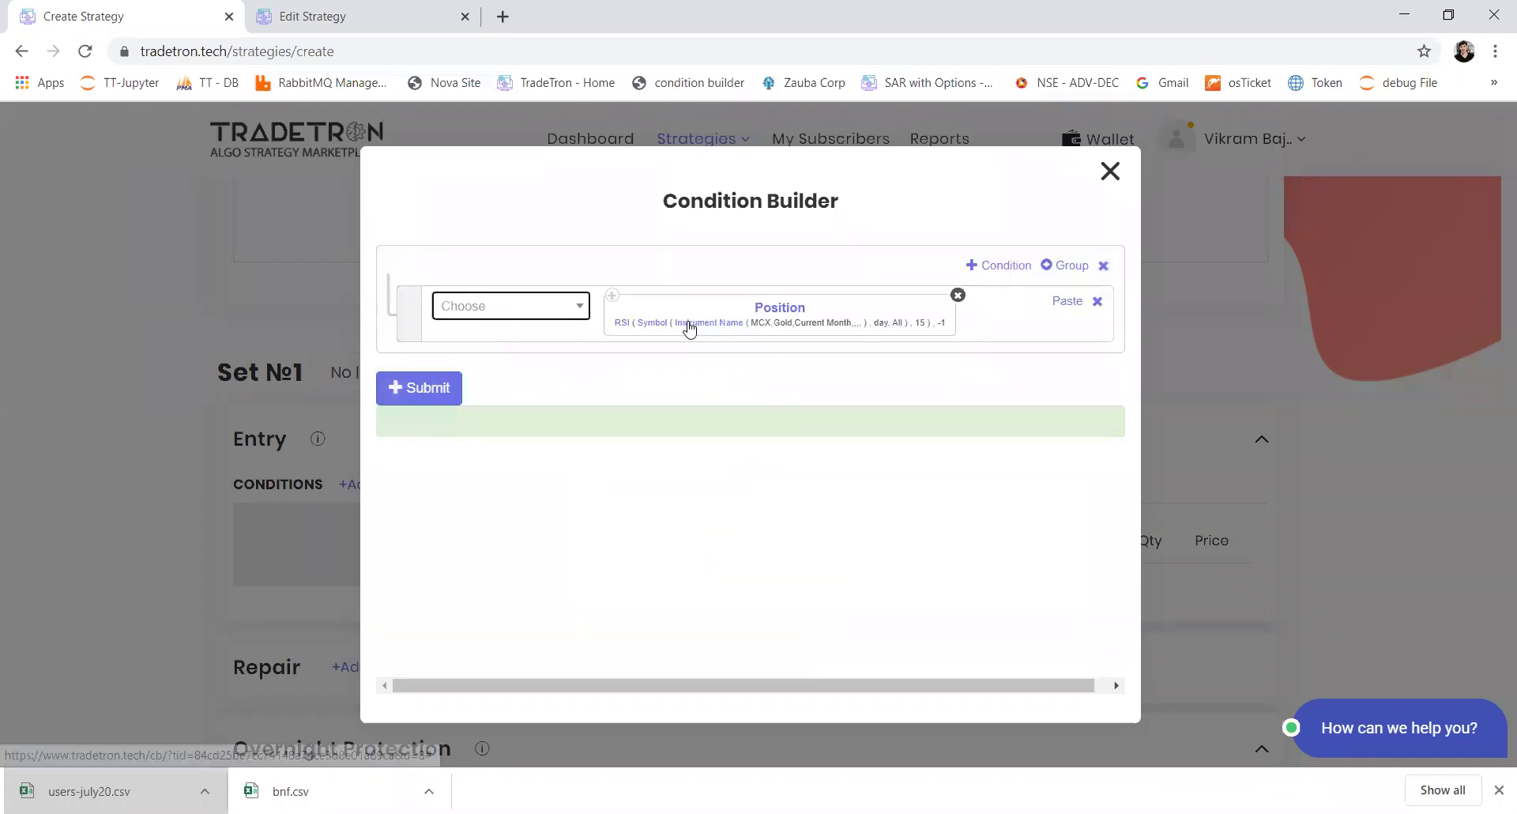
Complete the RSI condition with a > operator and a Number keyword of value 50.
click(512, 307)
text(>)
key(Return)
click(512, 307)
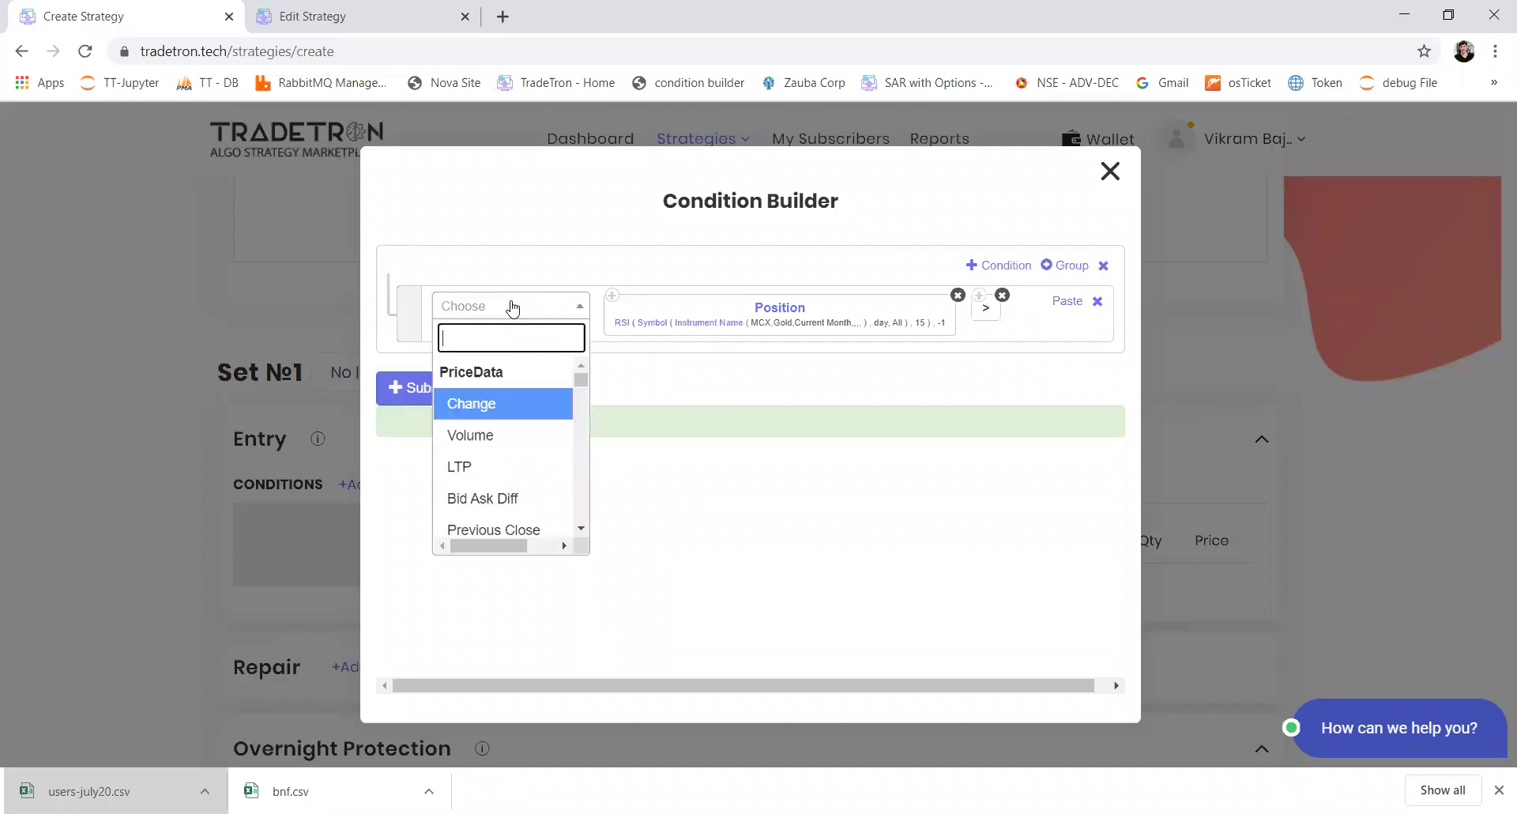
text(number)
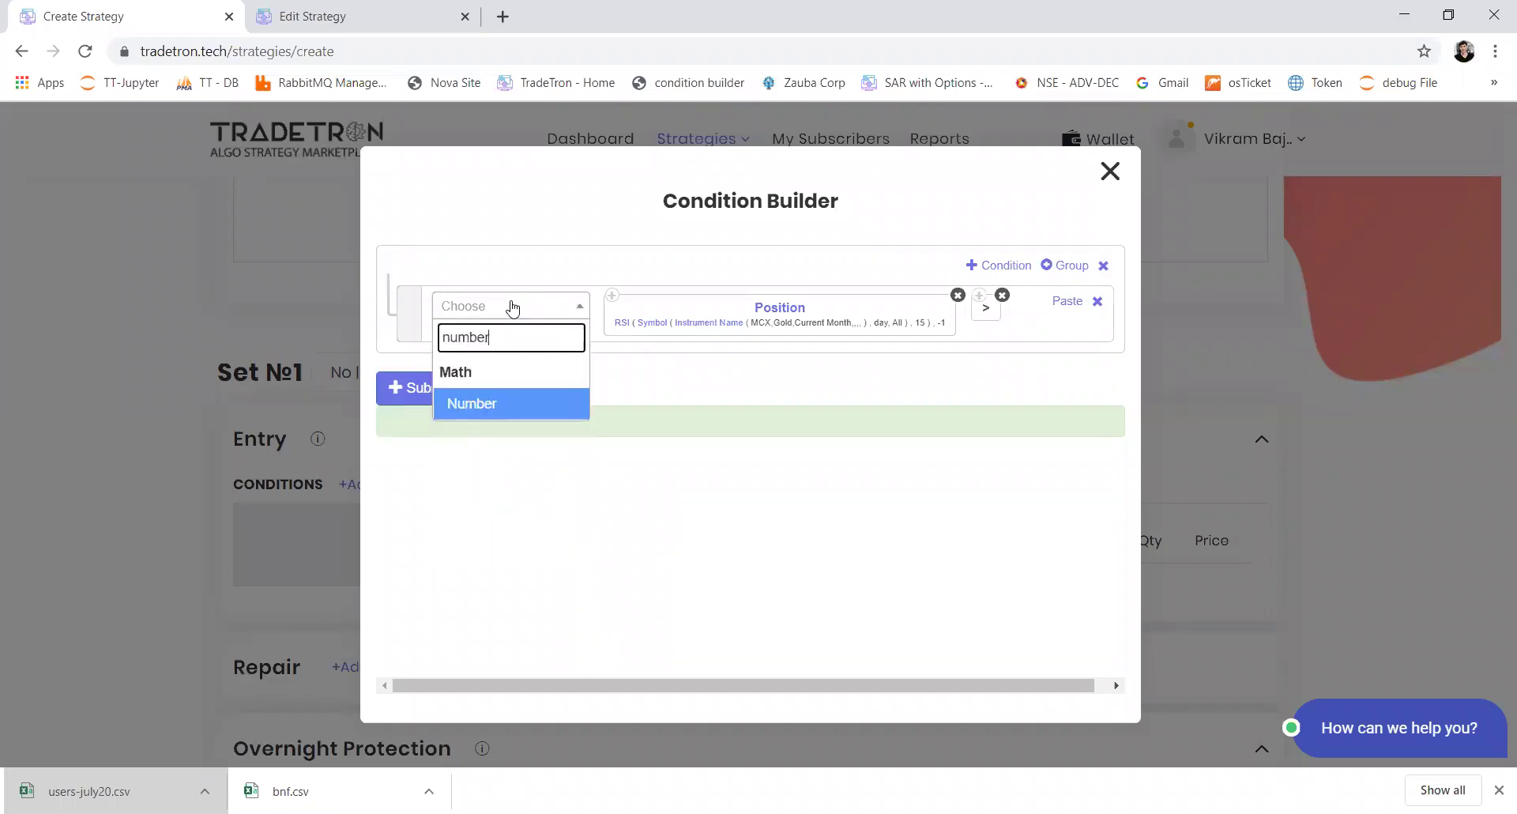
key(Return)
text(50)
key(Tab)
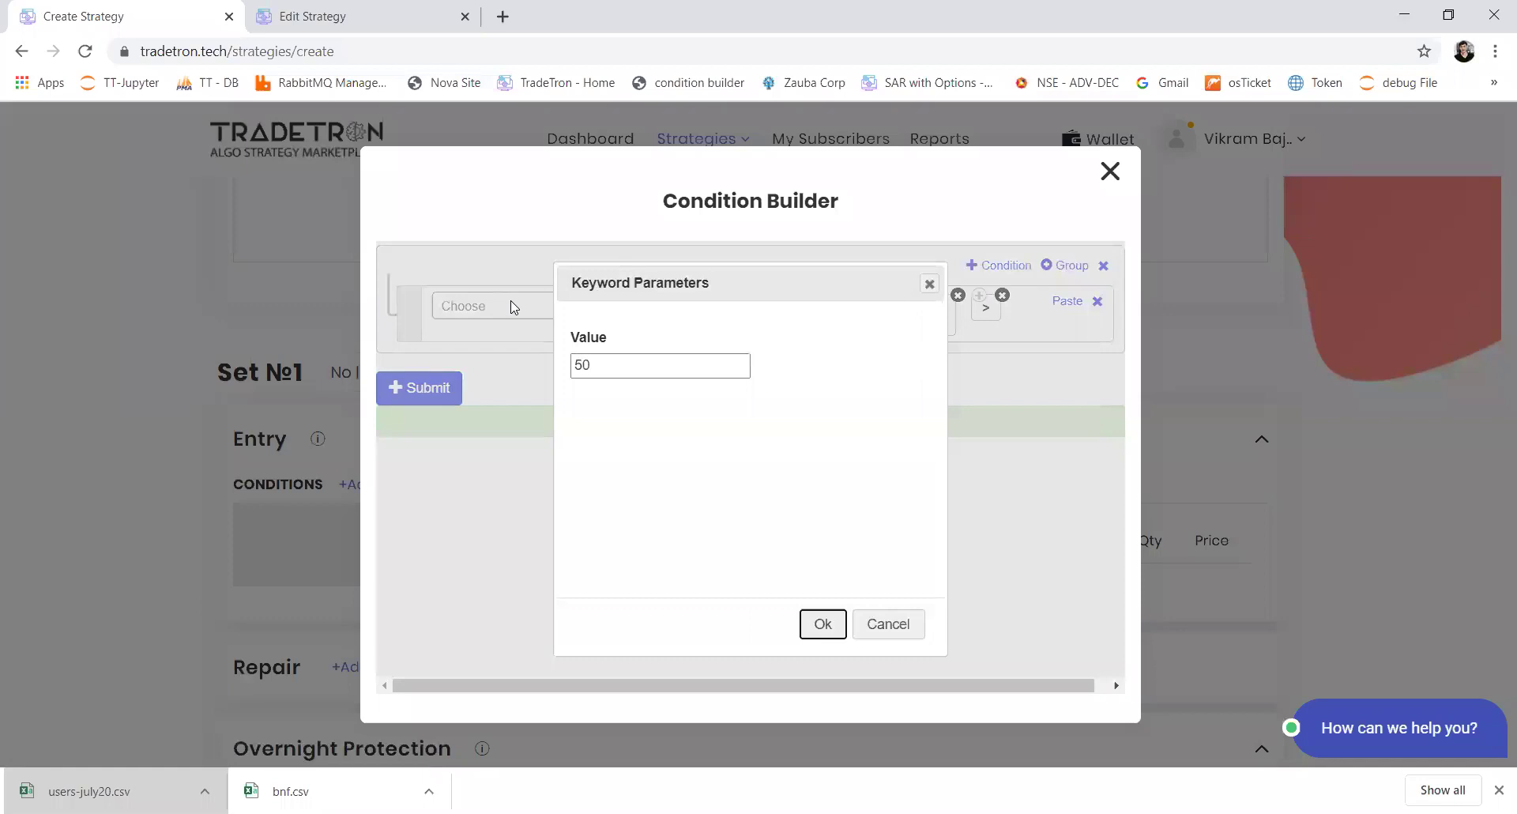
key(Return)
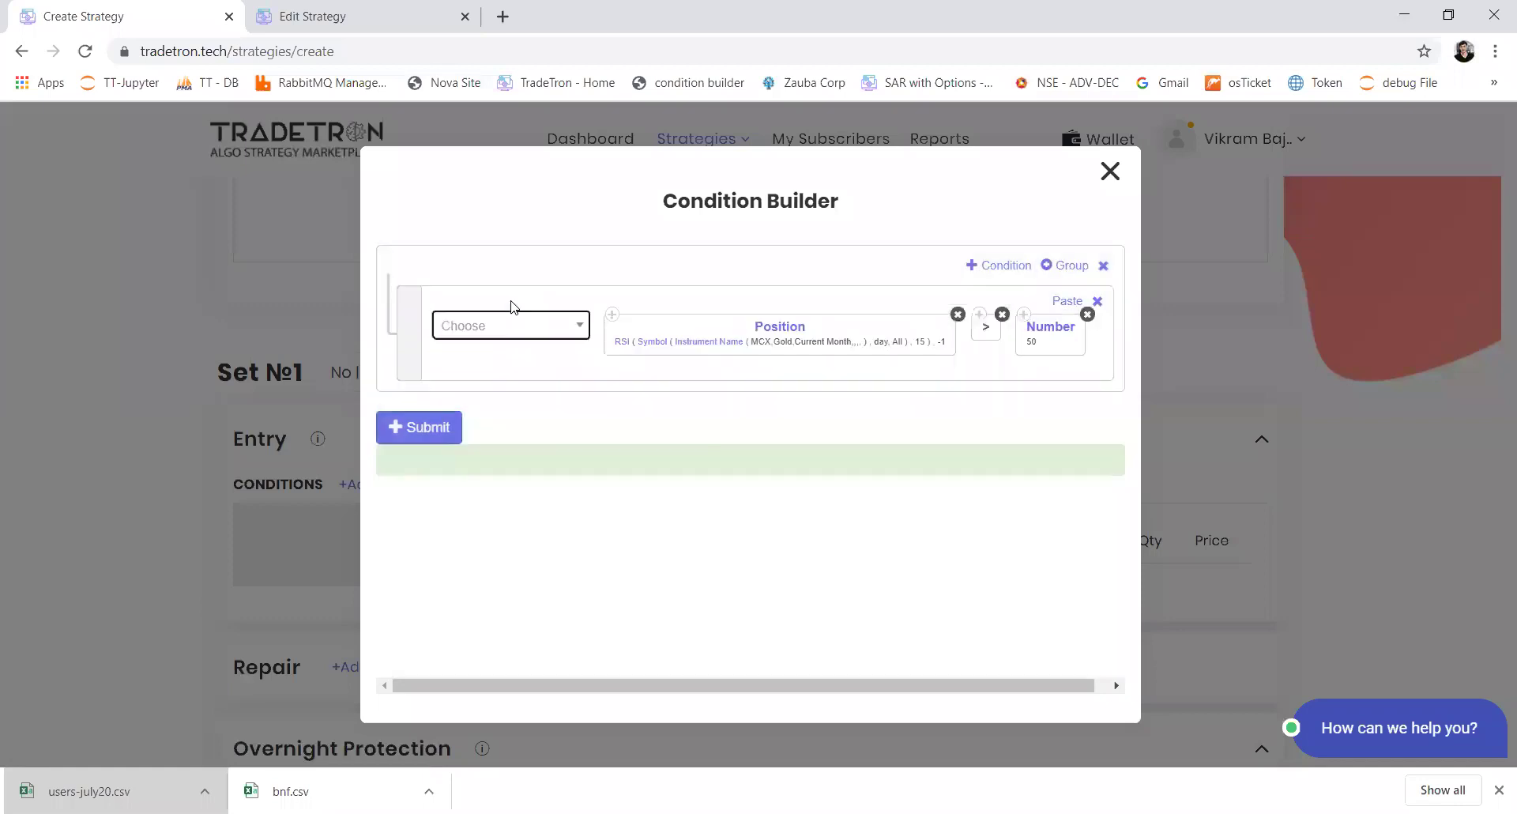
Add a second condition under AND and insert an LTP keyword in it.
click(996, 267)
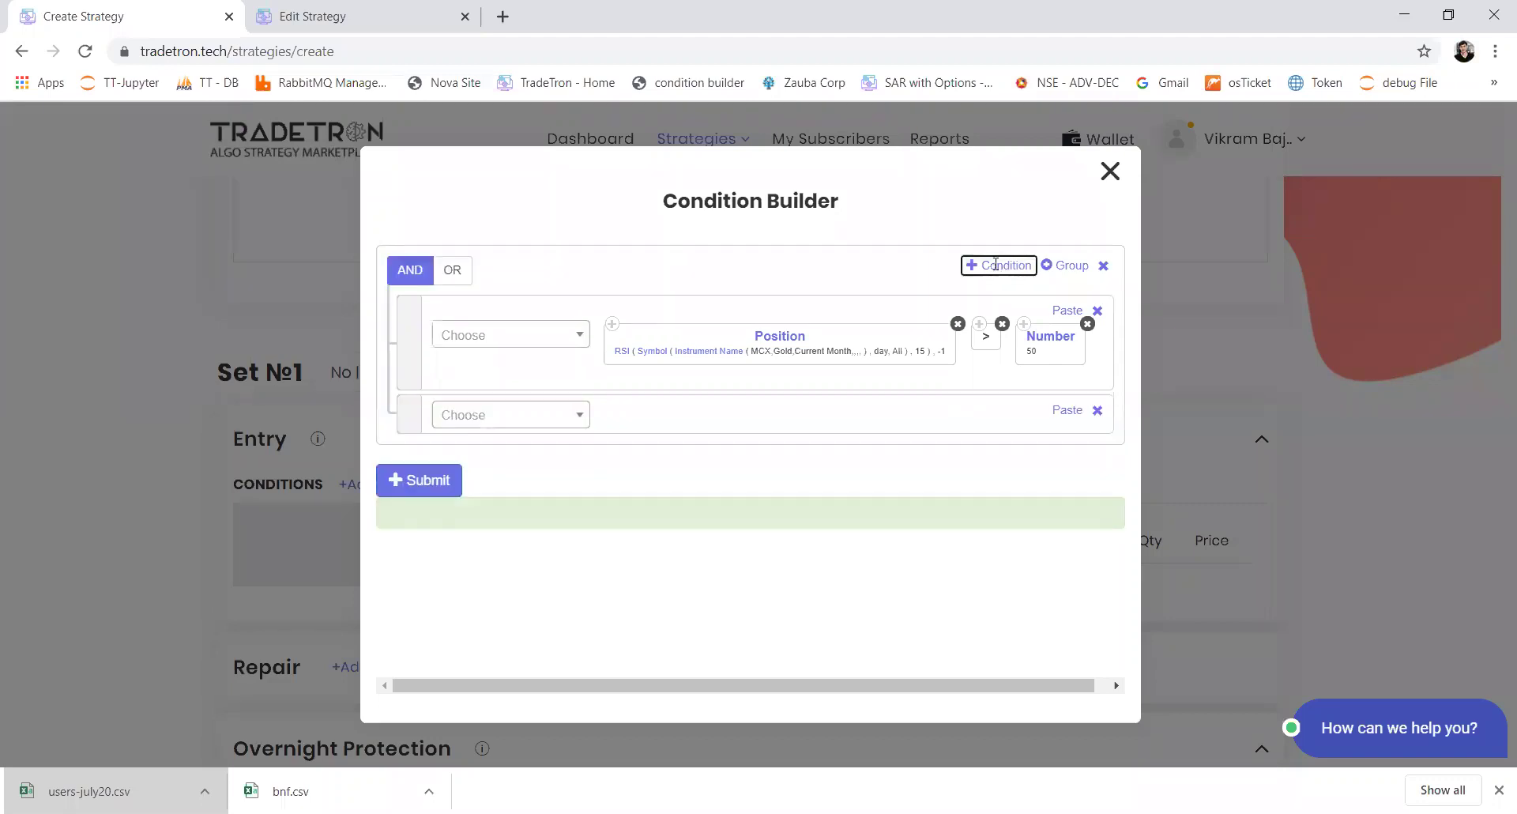
click(543, 425)
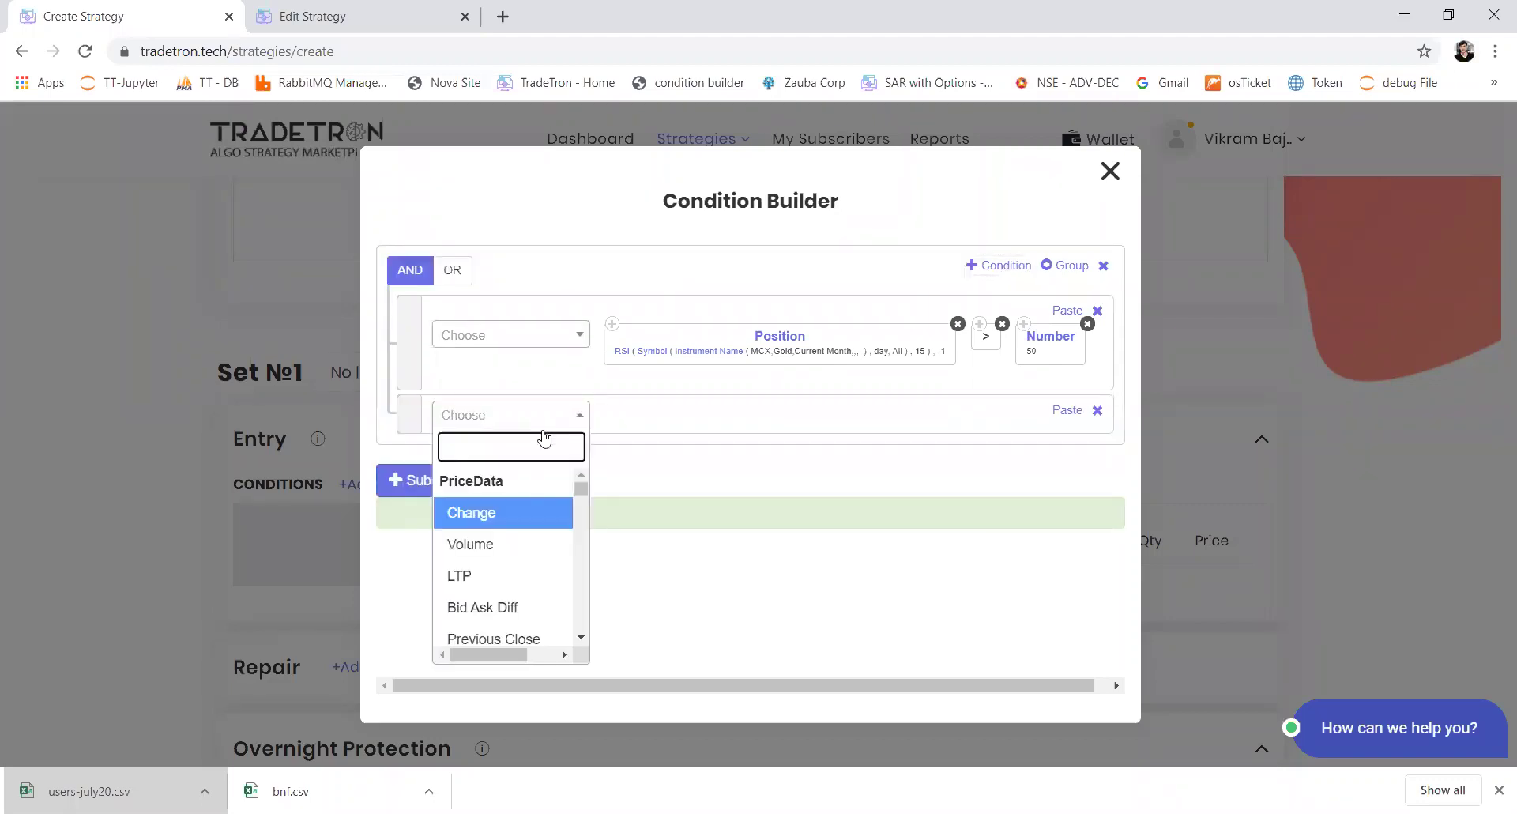
text(ltp)
key(Return)
key(Tab)
key(Return)
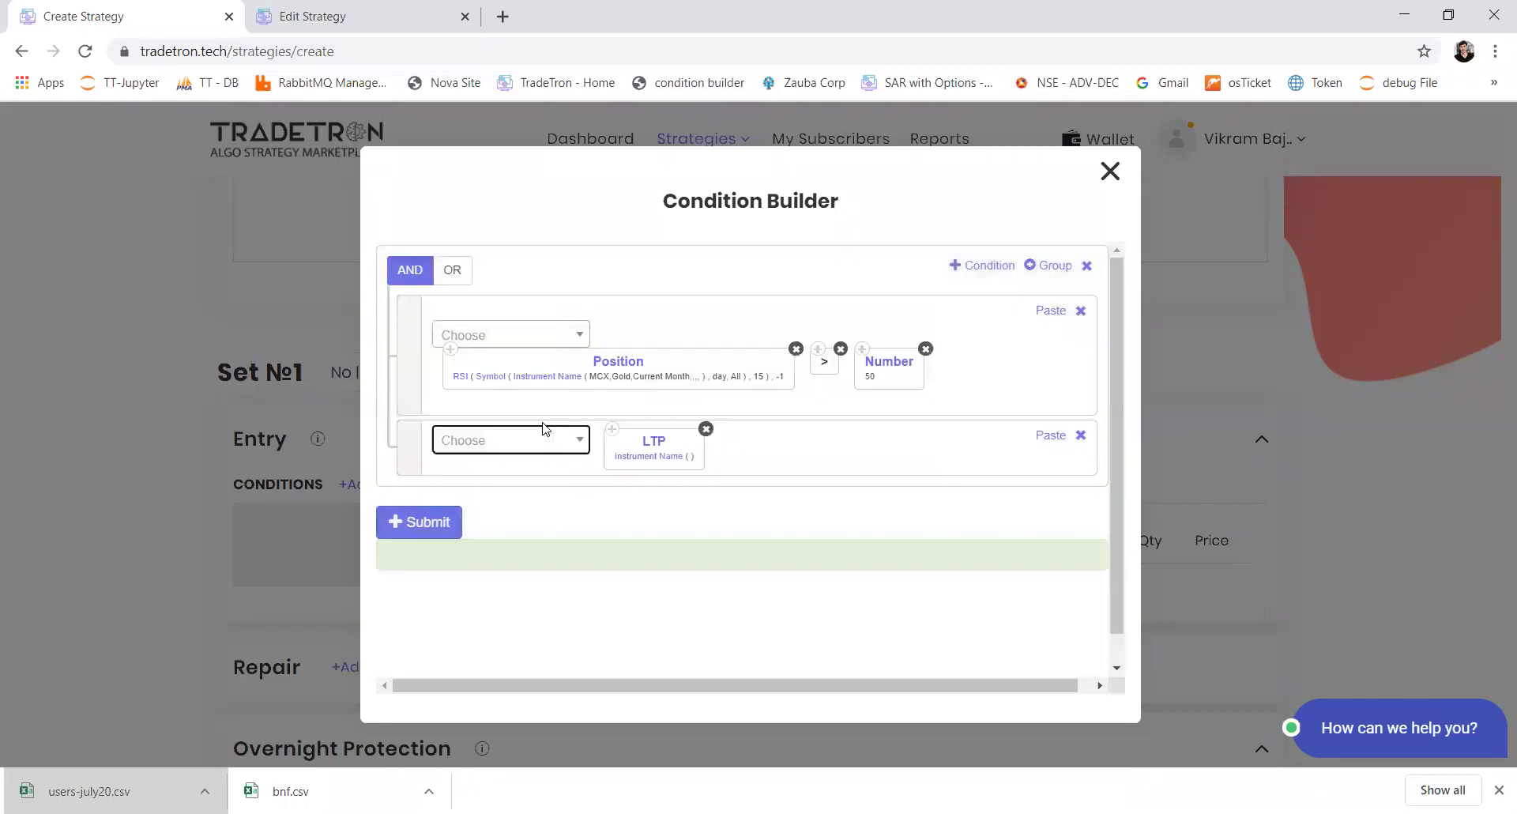
Set the LTP keyword's instrument to exchange MCX and underlying MCX - Gold.
click(631, 465)
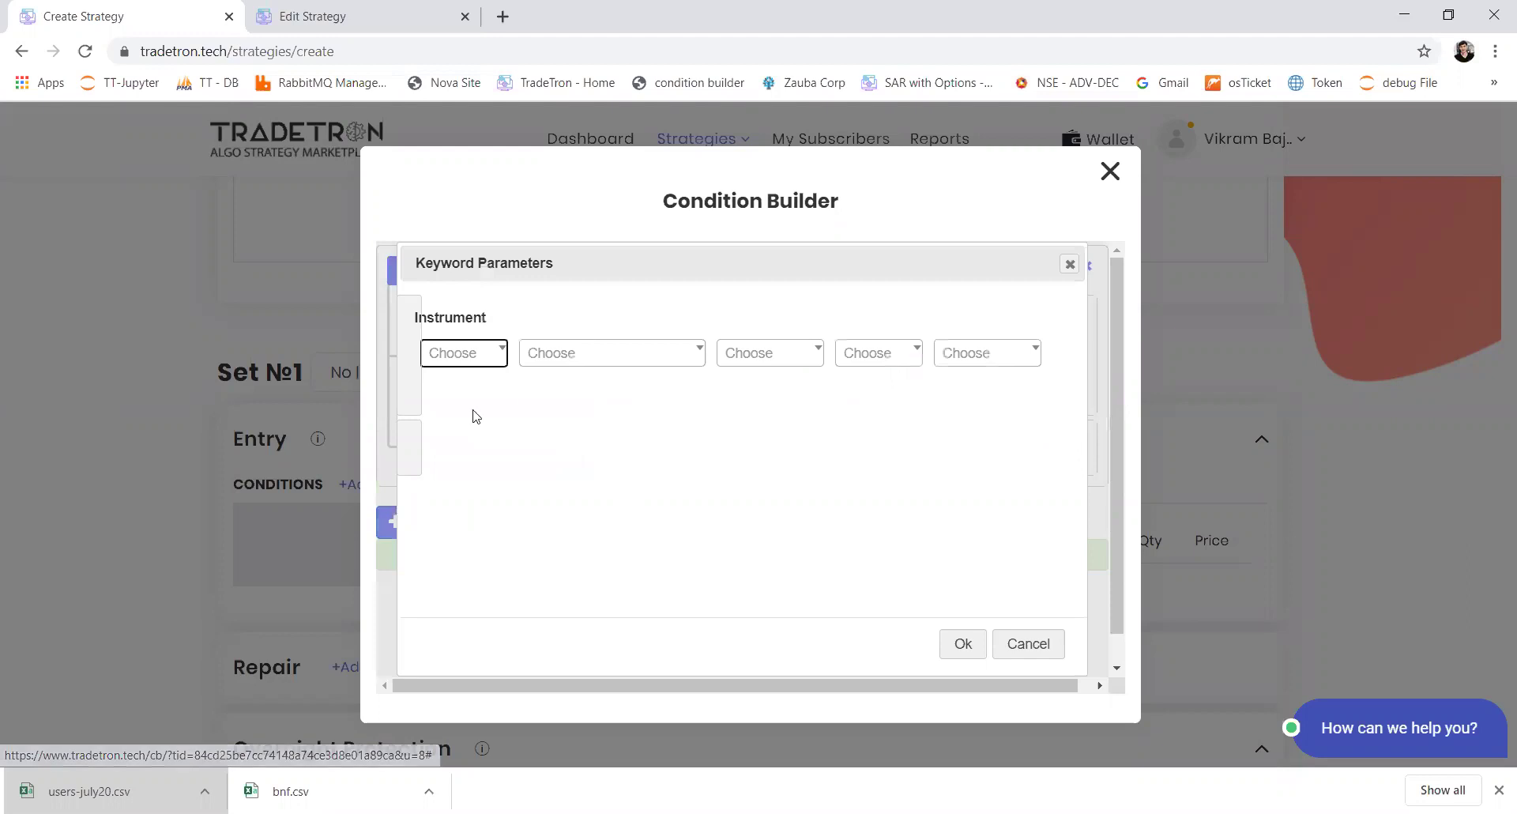
click(435, 363)
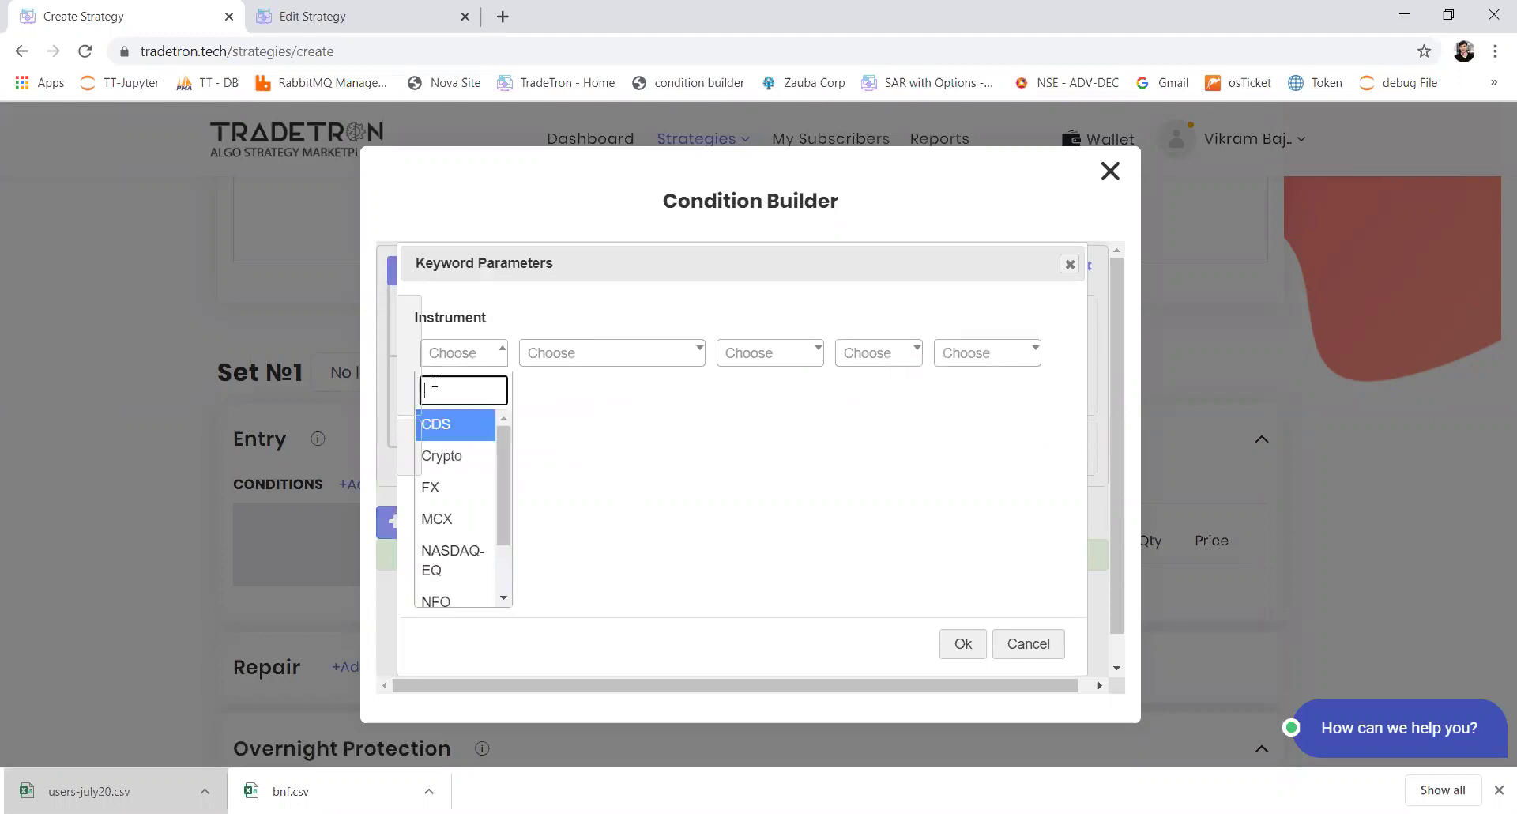
text(mcx)
key(Return)
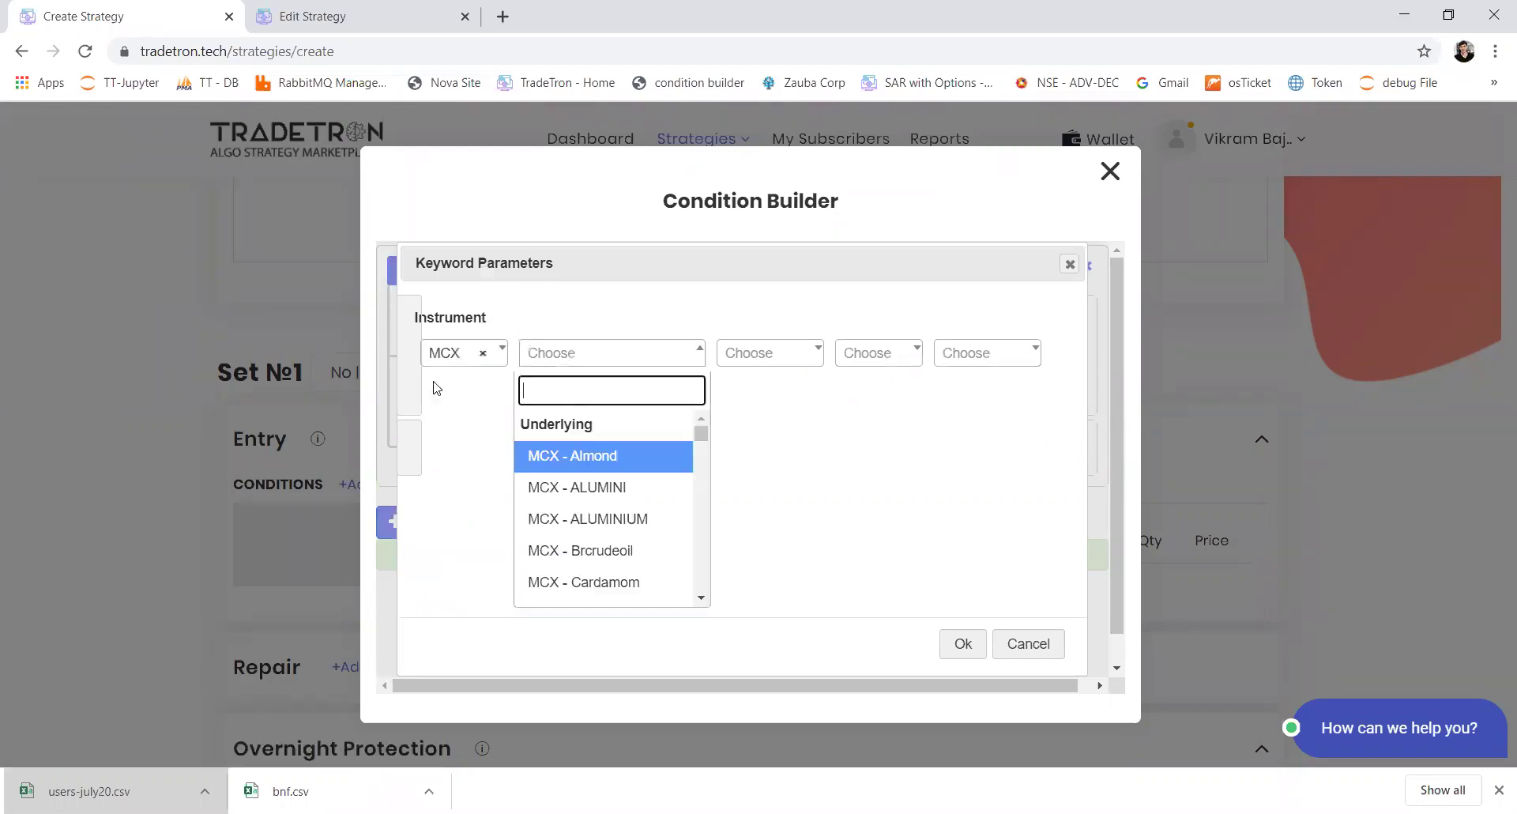
text(gold)
key(Return)
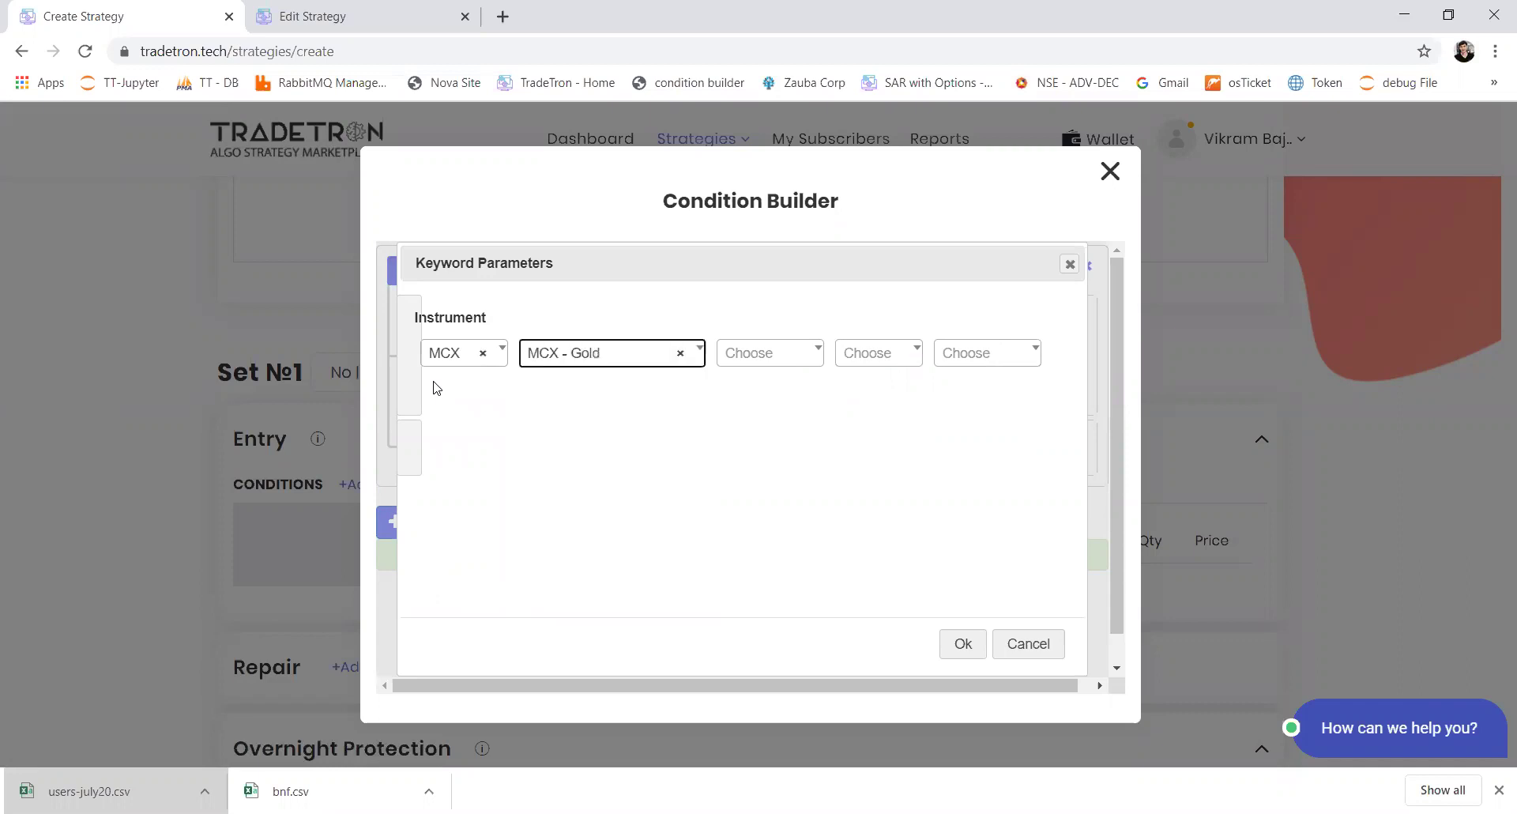
Choose Current Month as the LTP instrument's expiry and accept the parameters.
key(Tab)
key(shift+Tab)
key(shift+Tab)
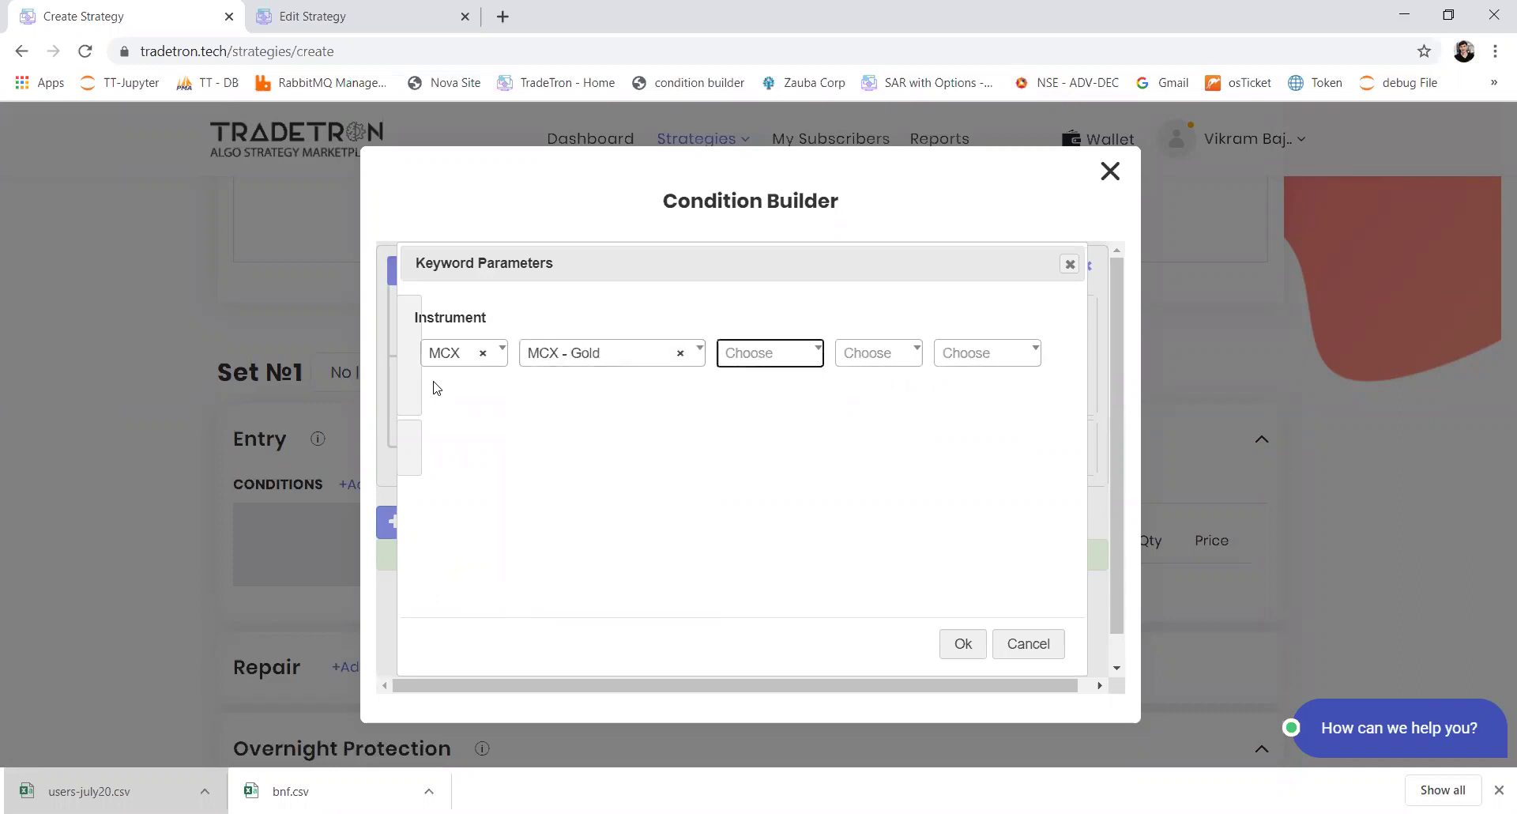
key(Down)
key(Down)
key(Down)
key(Down)
key(Down)
key(Down)
key(Down)
key(Down)
key(Down)
key(Down)
key(Down)
key(Down)
key(Down)
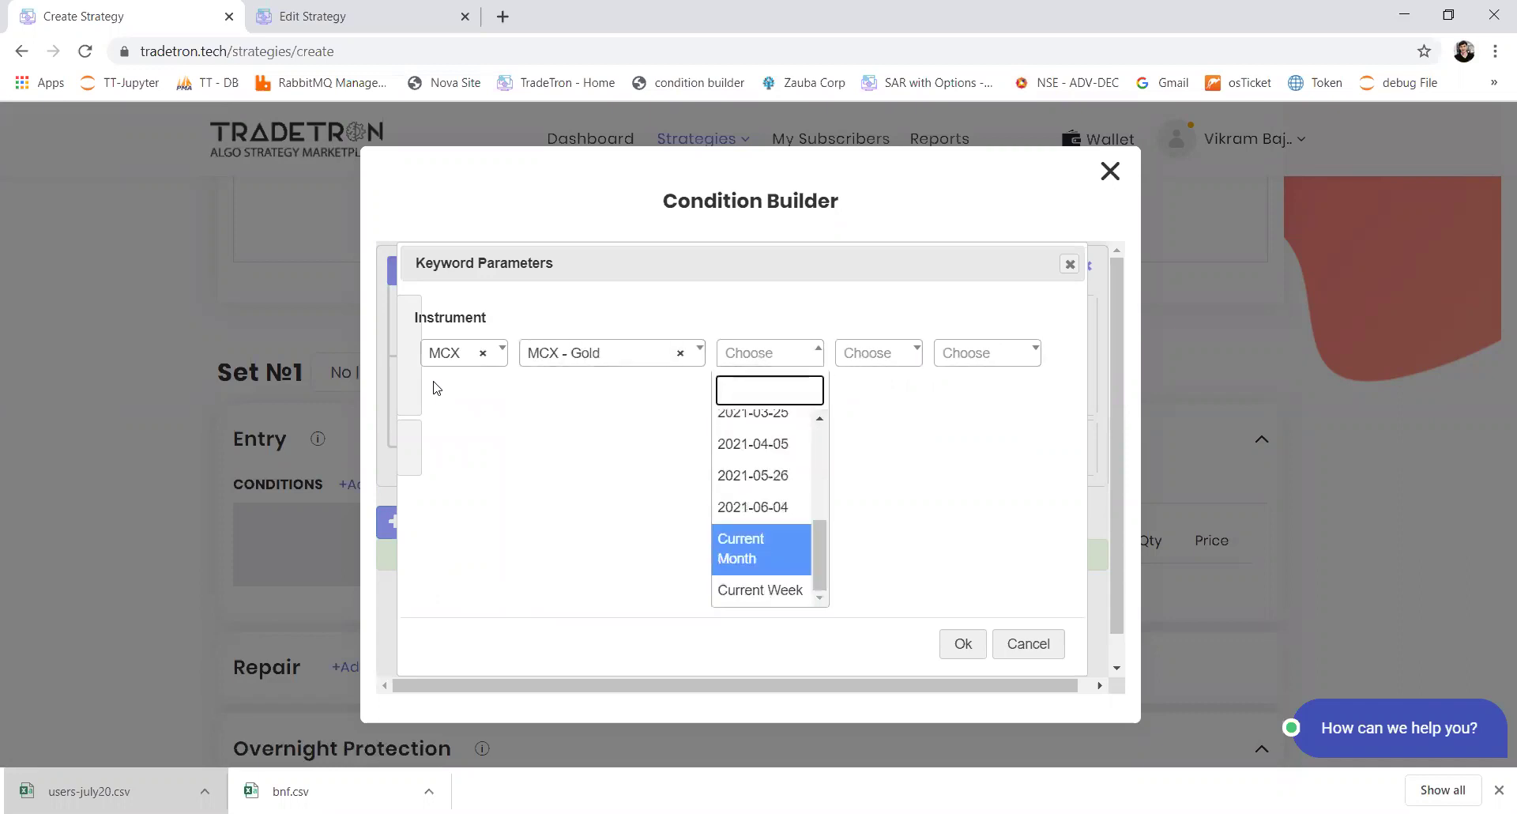
key(Return)
key(Tab)
key(Tab)
key(Tab)
key(Return)
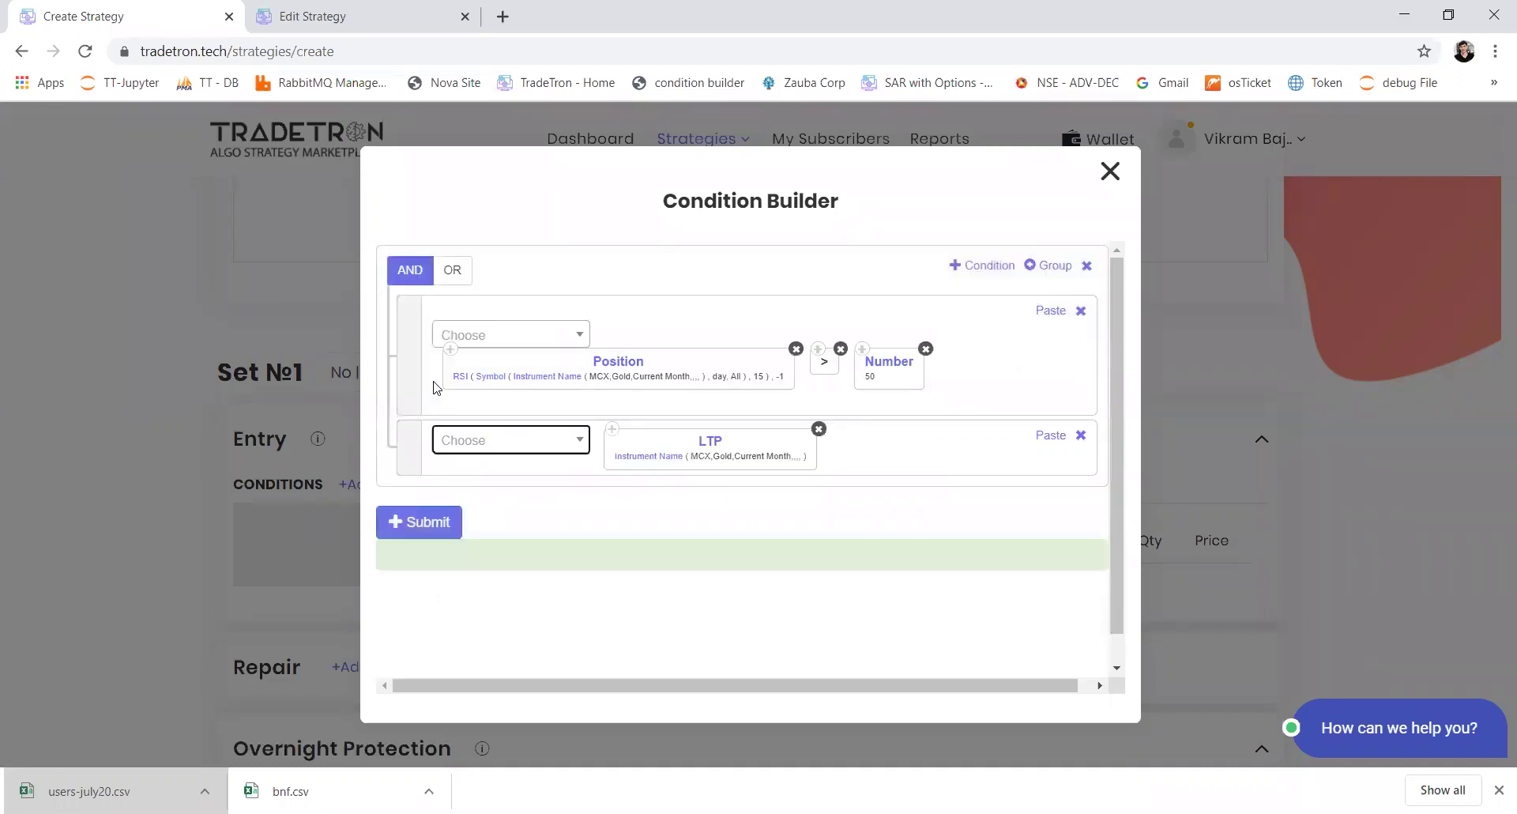
Append > and a Position keyword with series HIGH and position -1 to the LTP condition.
key(Down)
text(>)
key(Return)
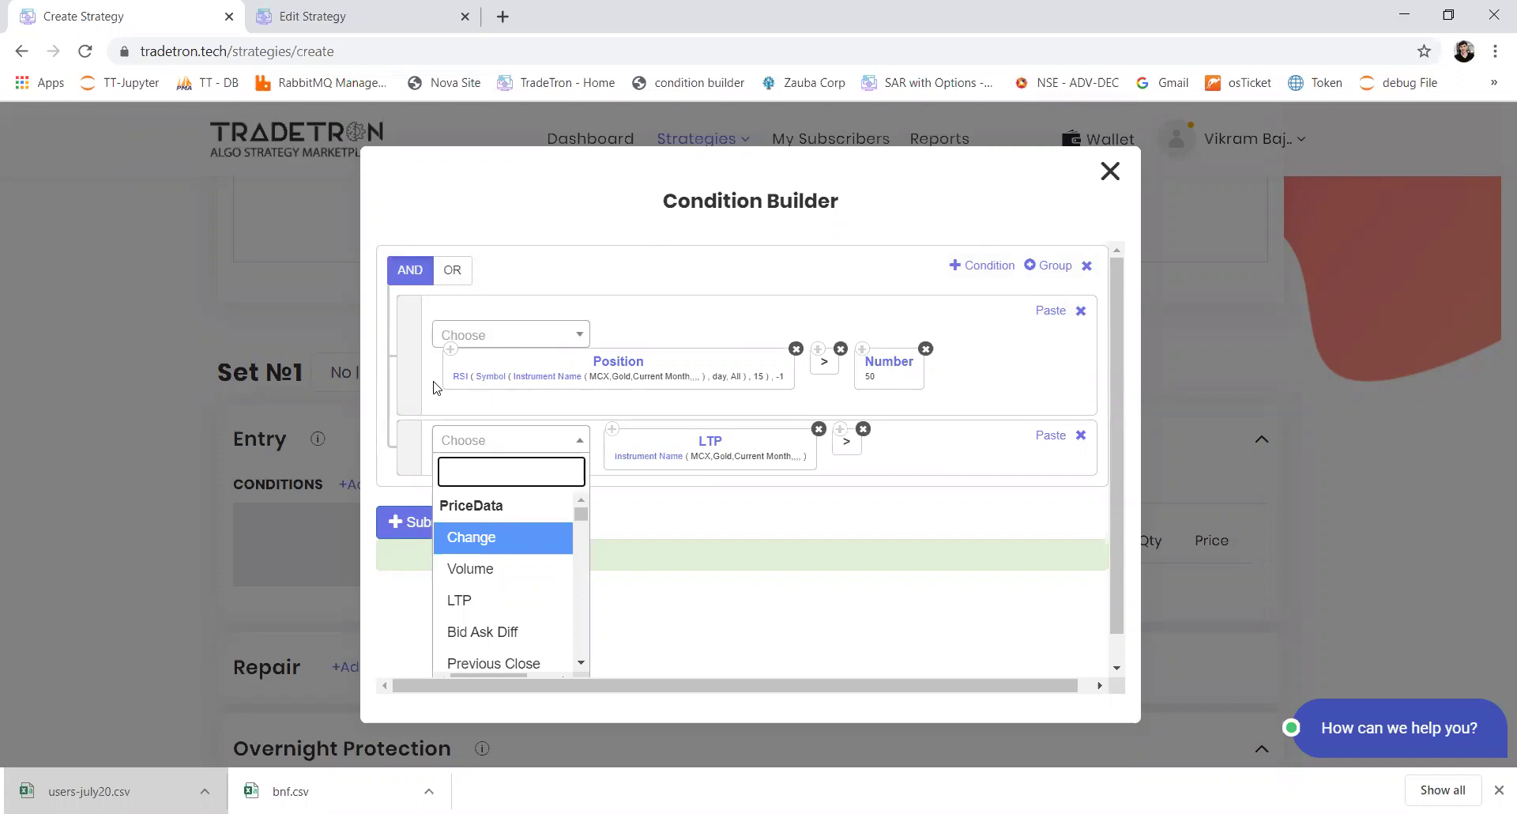
text(po)
key(Return)
key(Down)
text(high)
key(Return)
key(Tab)
text(-1)
key(Tab)
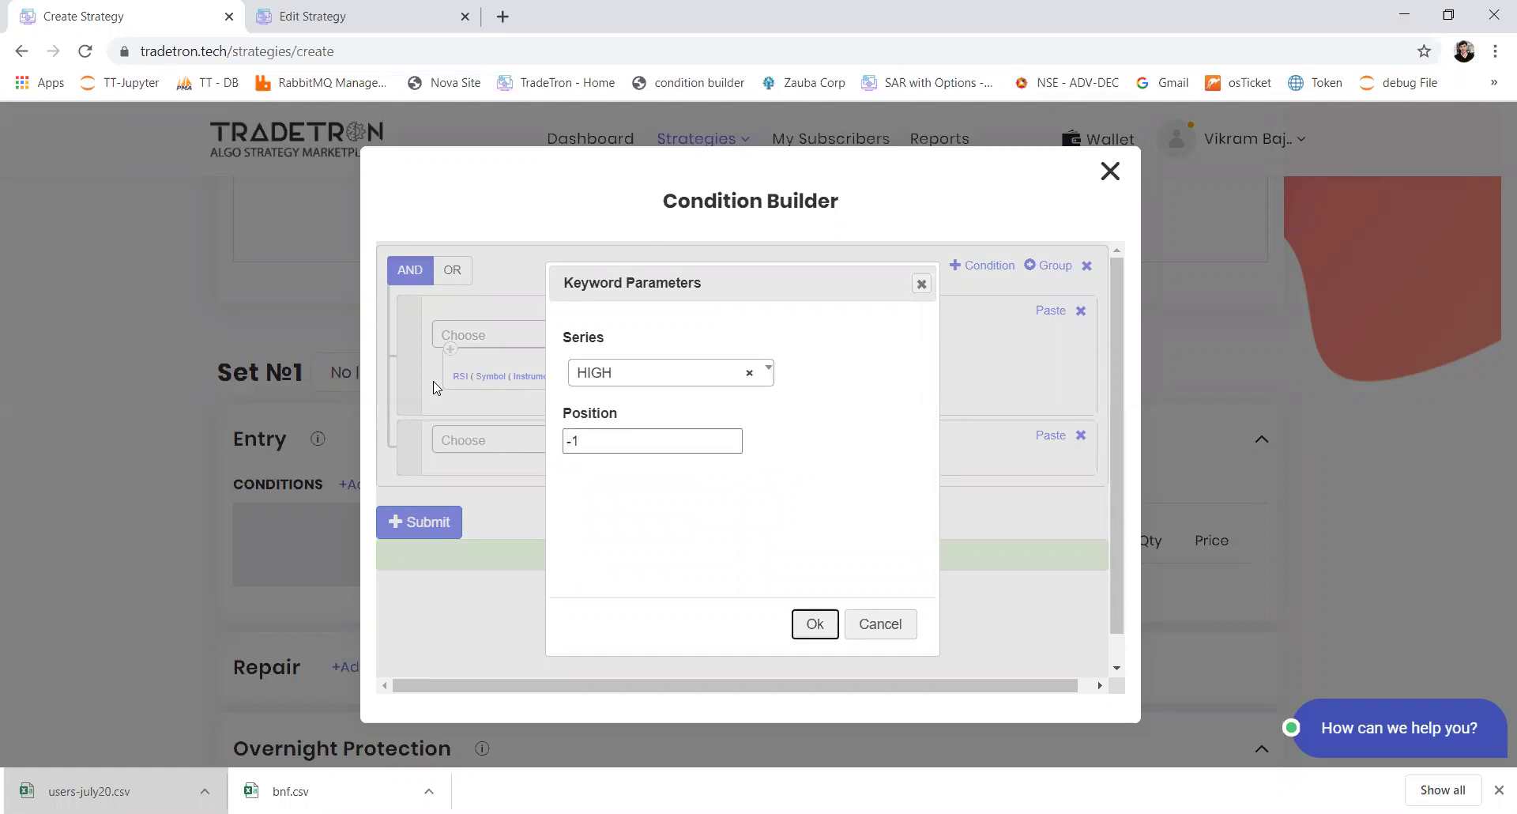
key(Return)
Extend the LTP condition with a + operator and a Number keyword of value 10.
key(Down)
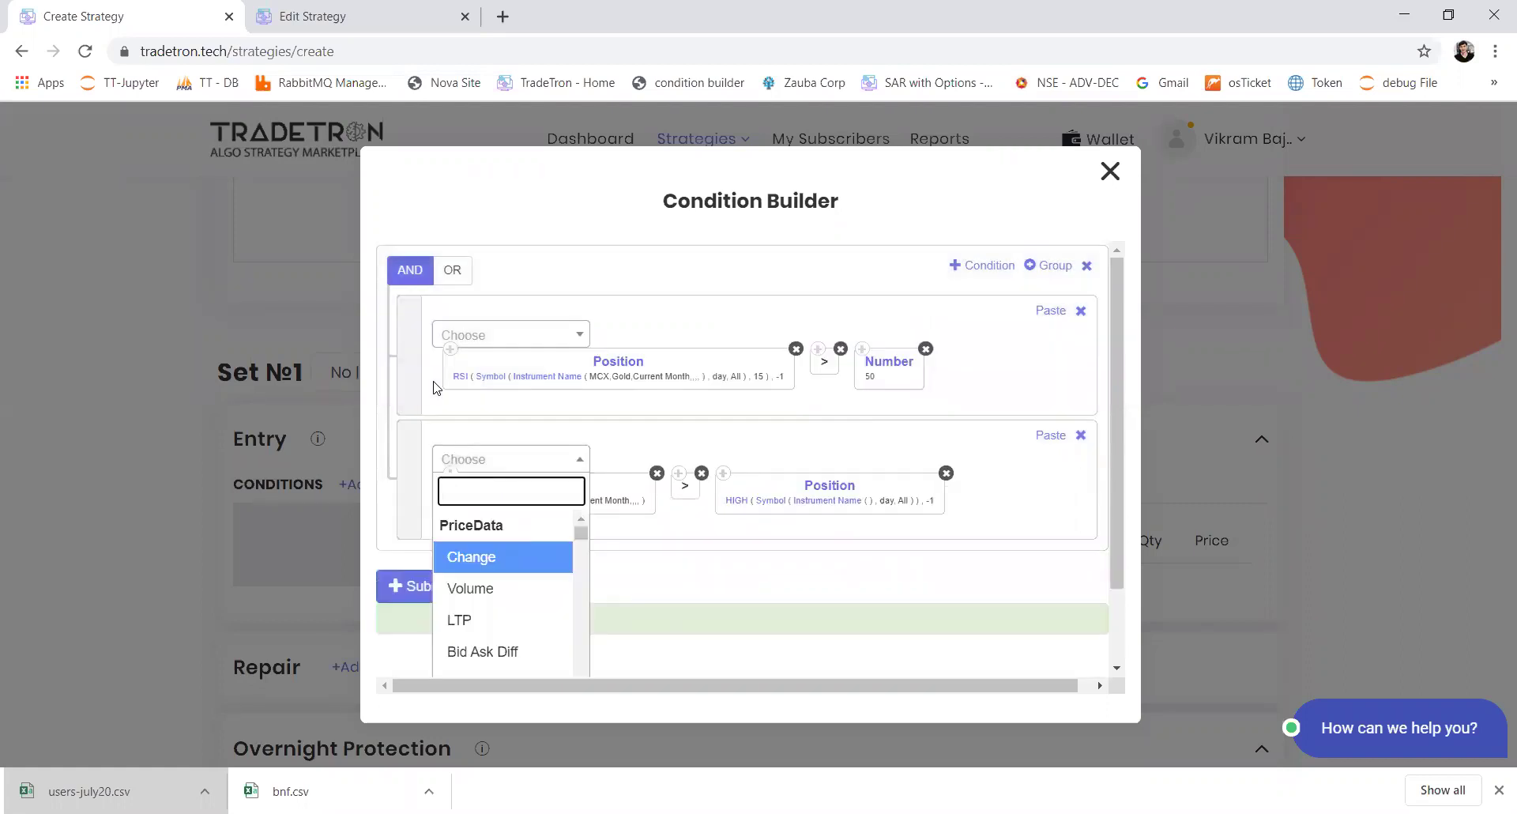
text(+)
key(Down)
key(Return)
key(Down)
text(number)
key(Return)
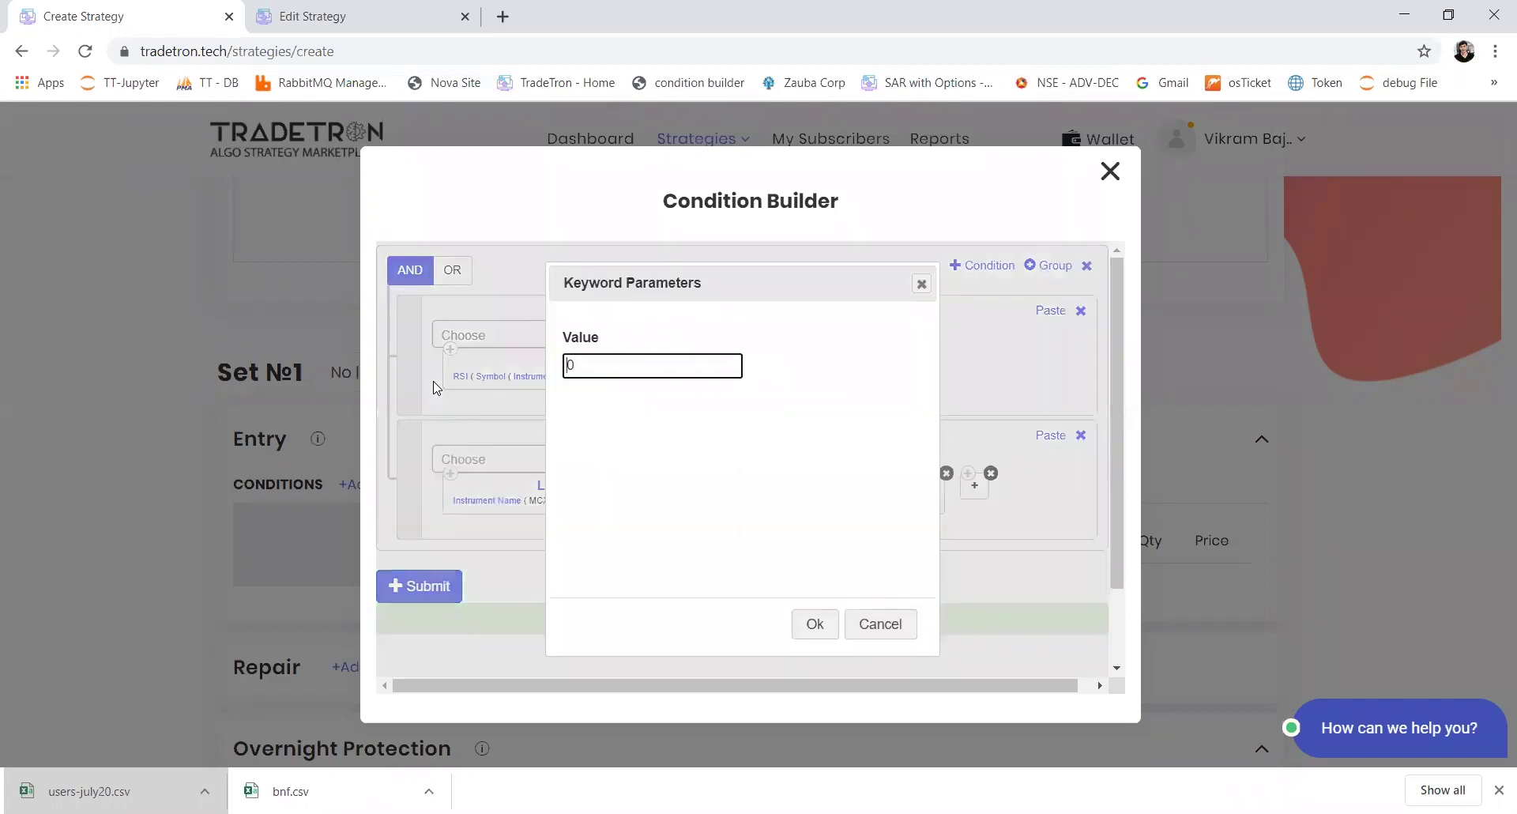
text(10)
click(814, 621)
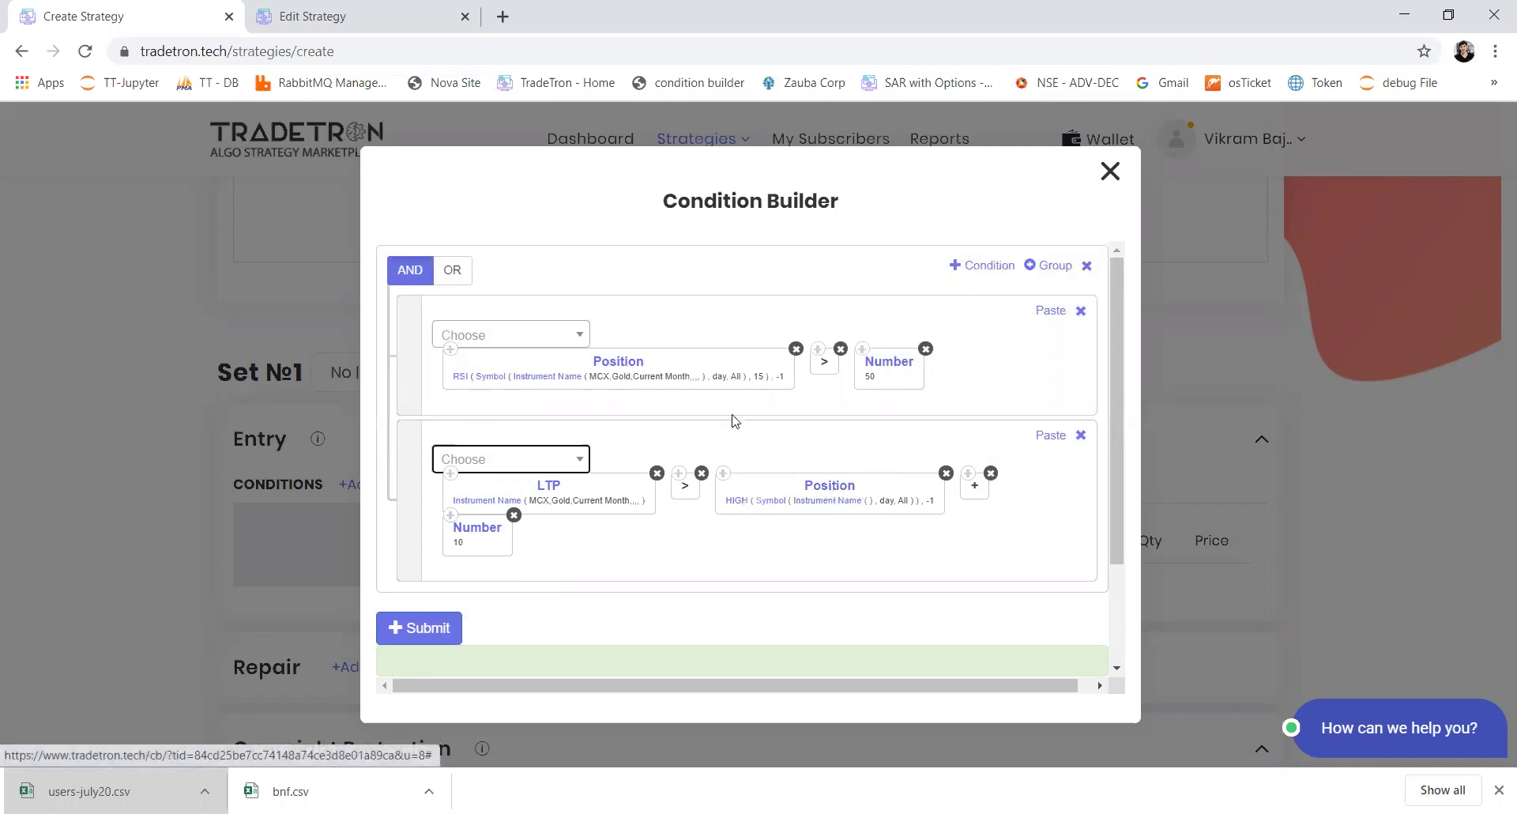
Change the candle type of the RSI symbol to 15m and recheck its parameters.
click(497, 385)
click(614, 455)
text(15)
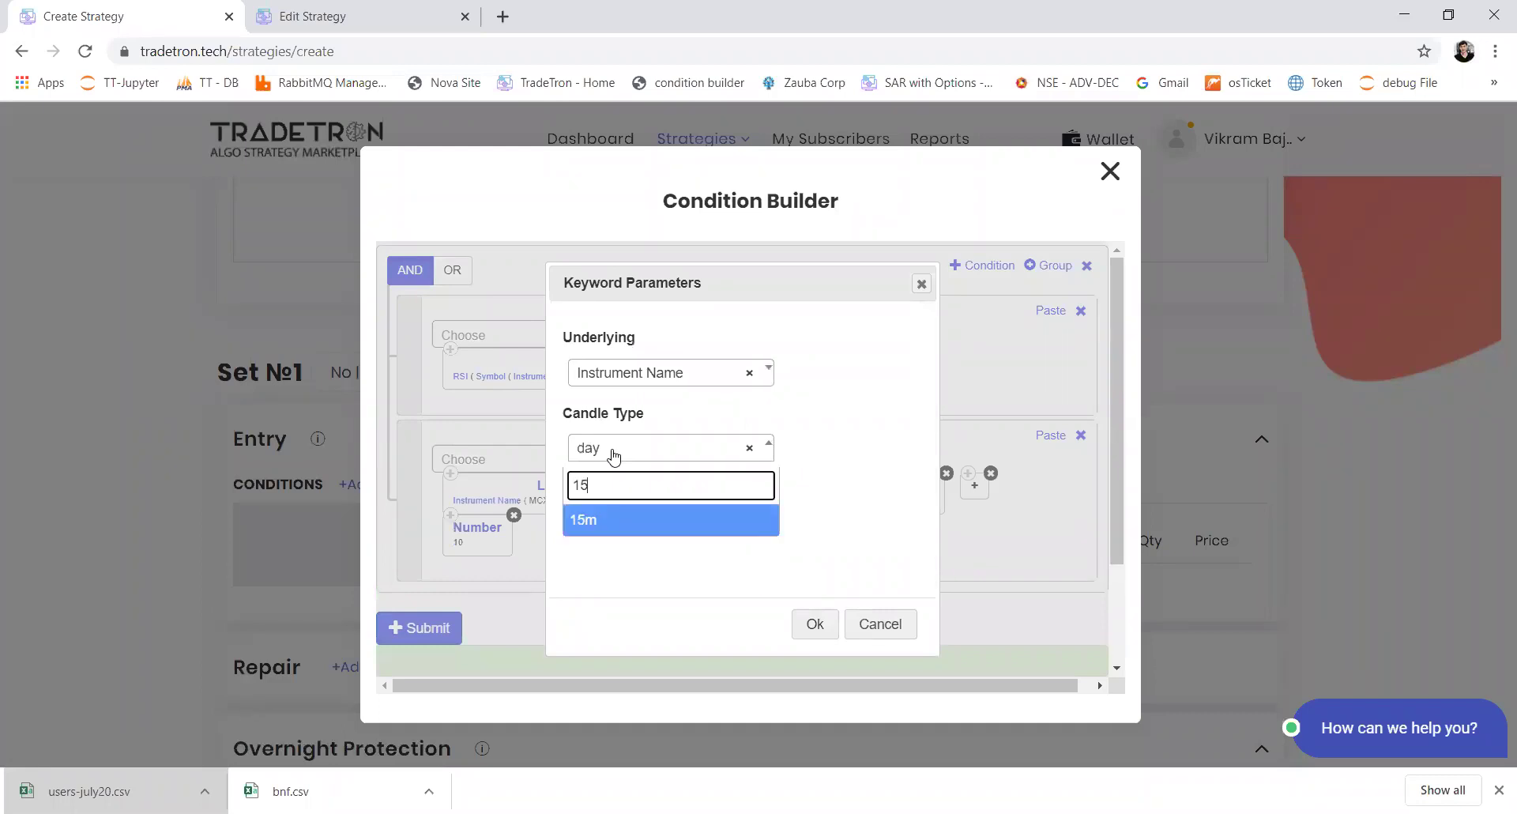
key(Return)
key(Tab)
key(Tab)
key(Return)
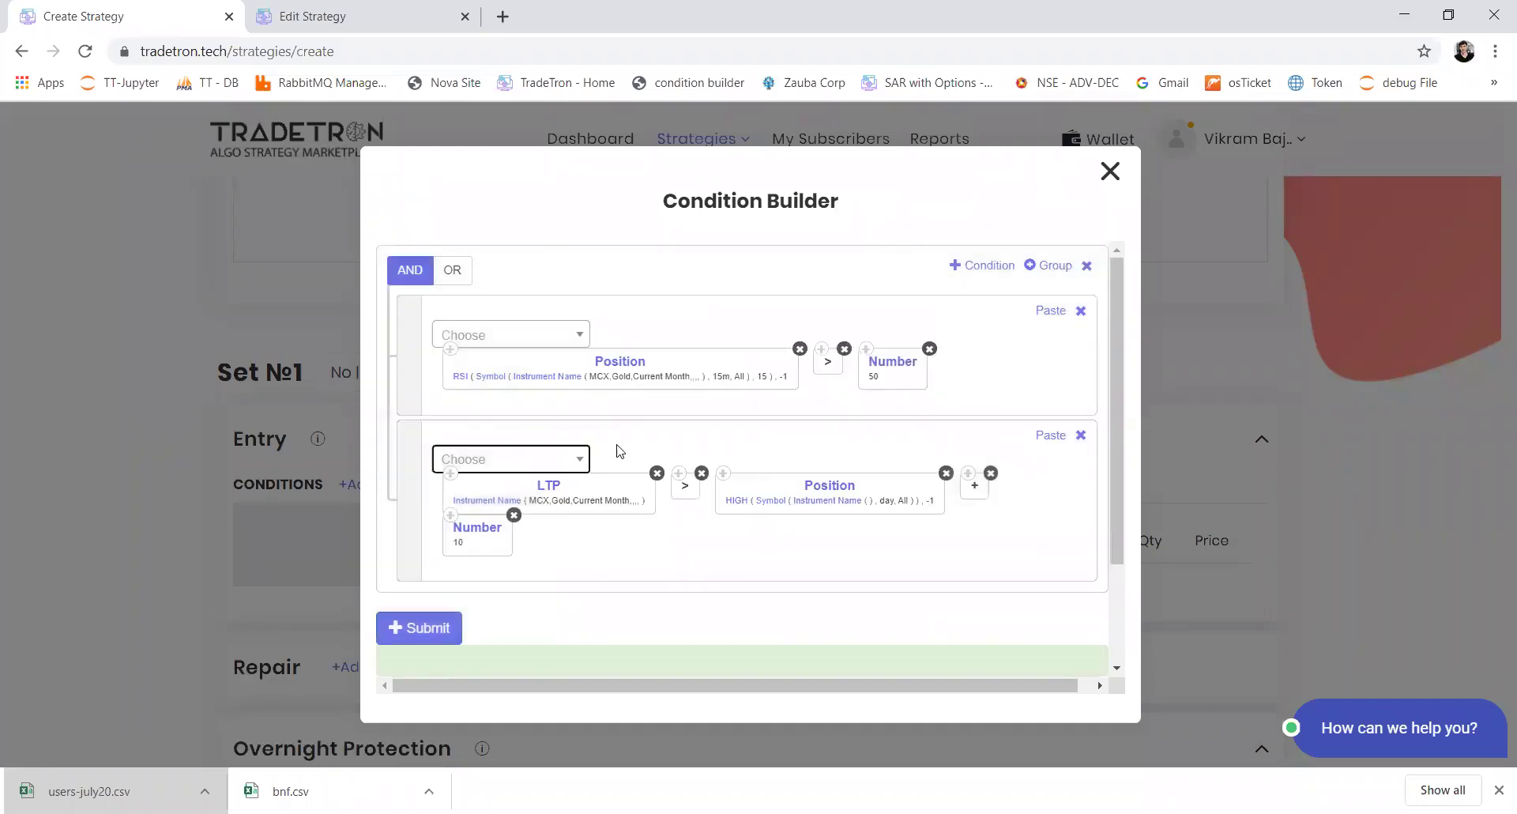
click(498, 385)
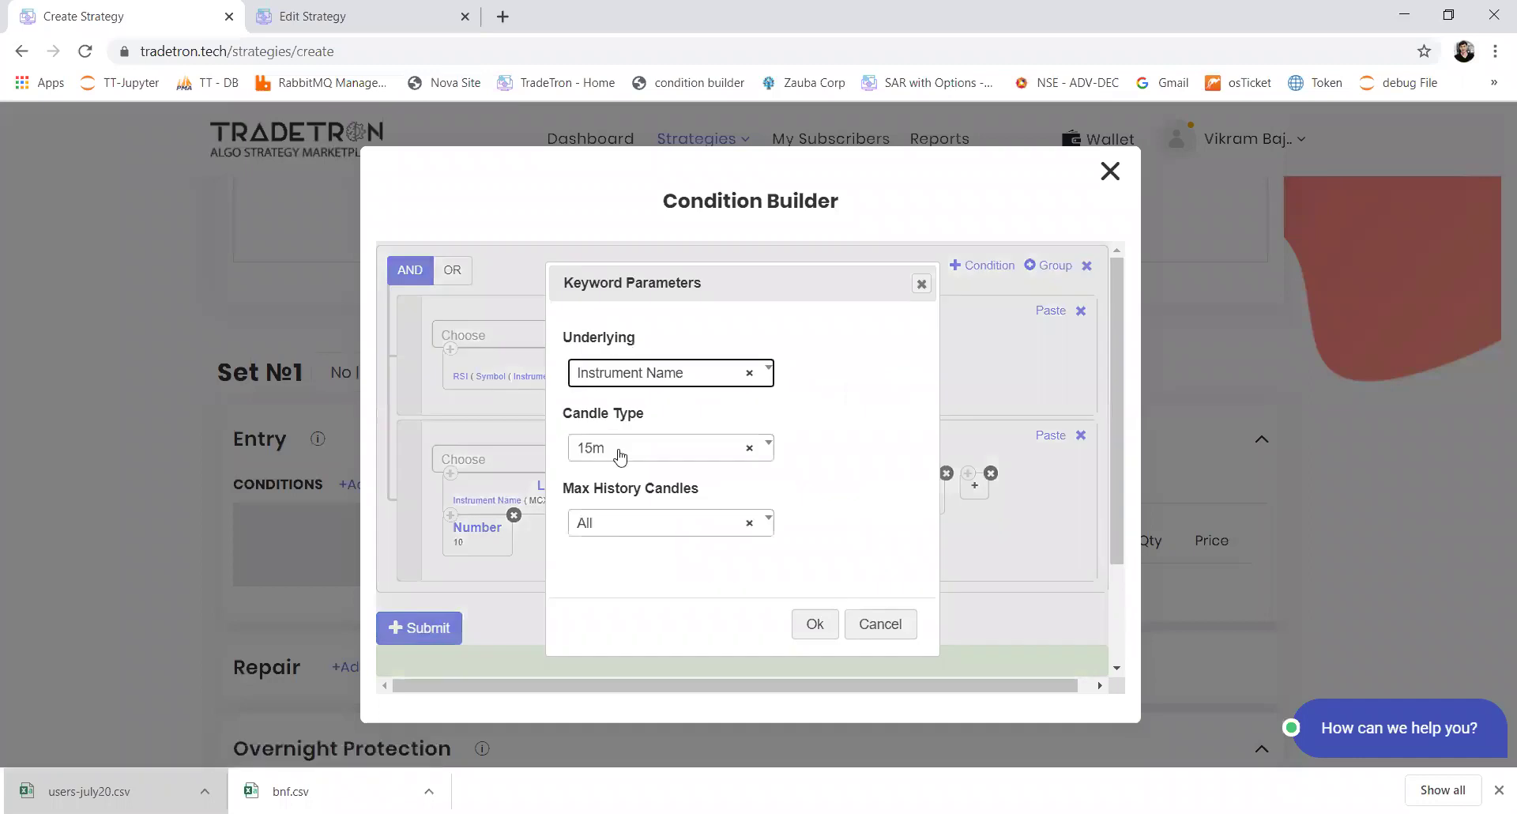
click(926, 287)
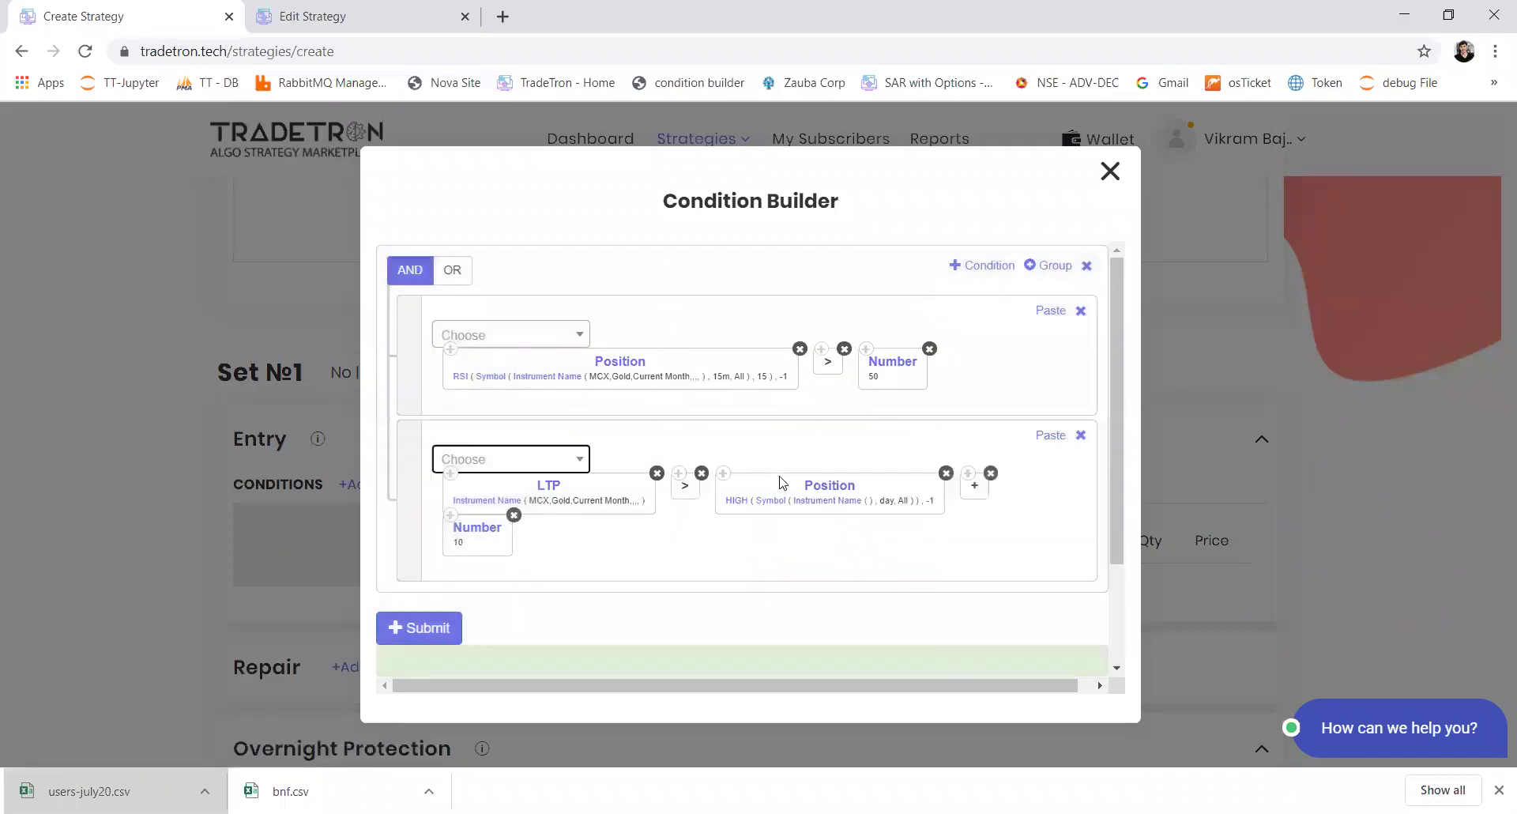
Change the candle type of the HIGH symbol in the second condition to 15m.
click(774, 507)
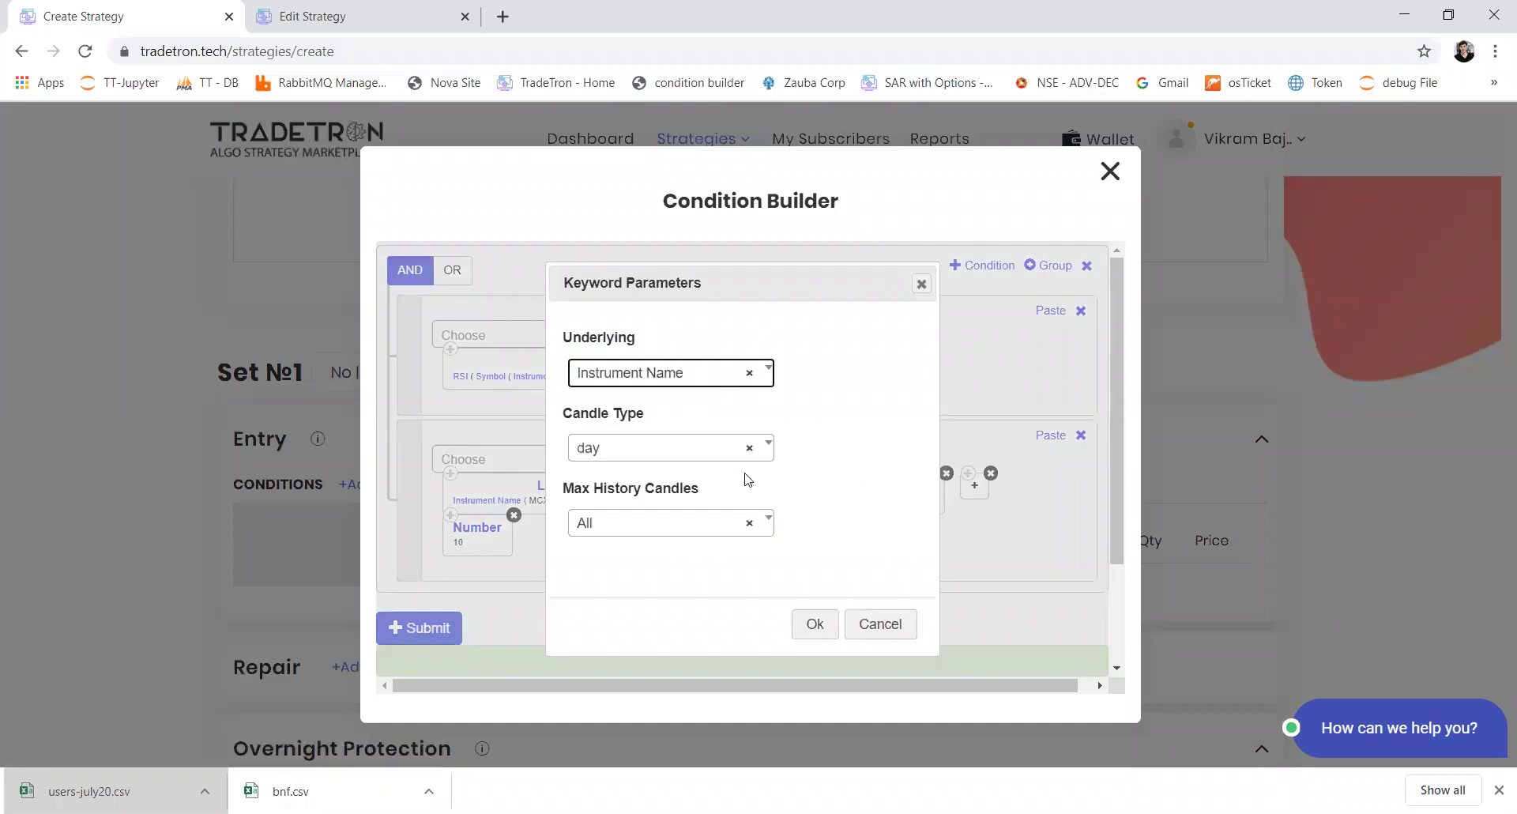
key(Tab)
text(15m)
key(Tab)
key(Tab)
key(Return)
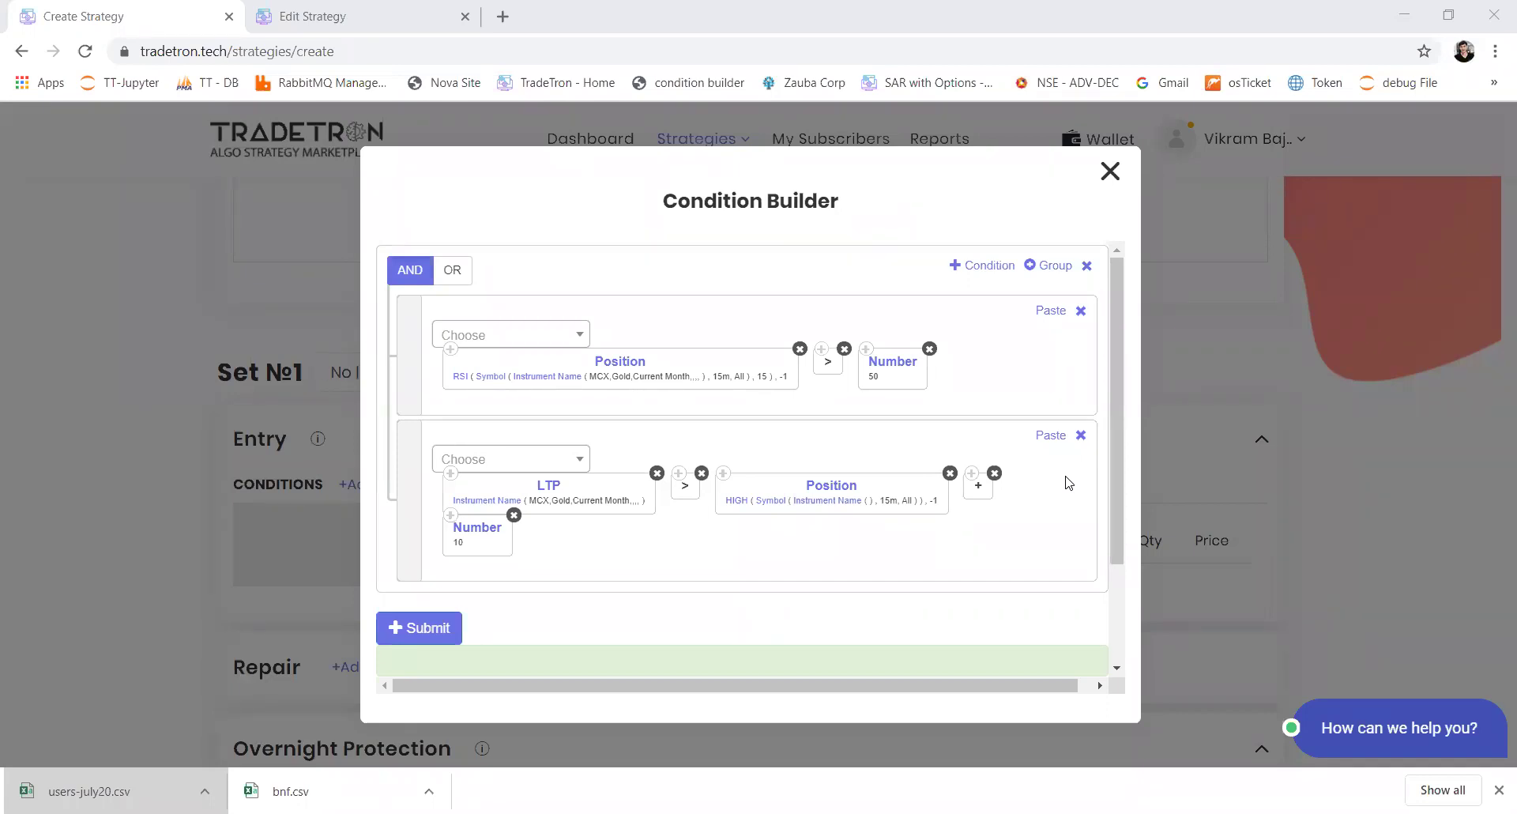
Add a third condition under AND and search its keyword list for vwap.
click(993, 264)
click(494, 609)
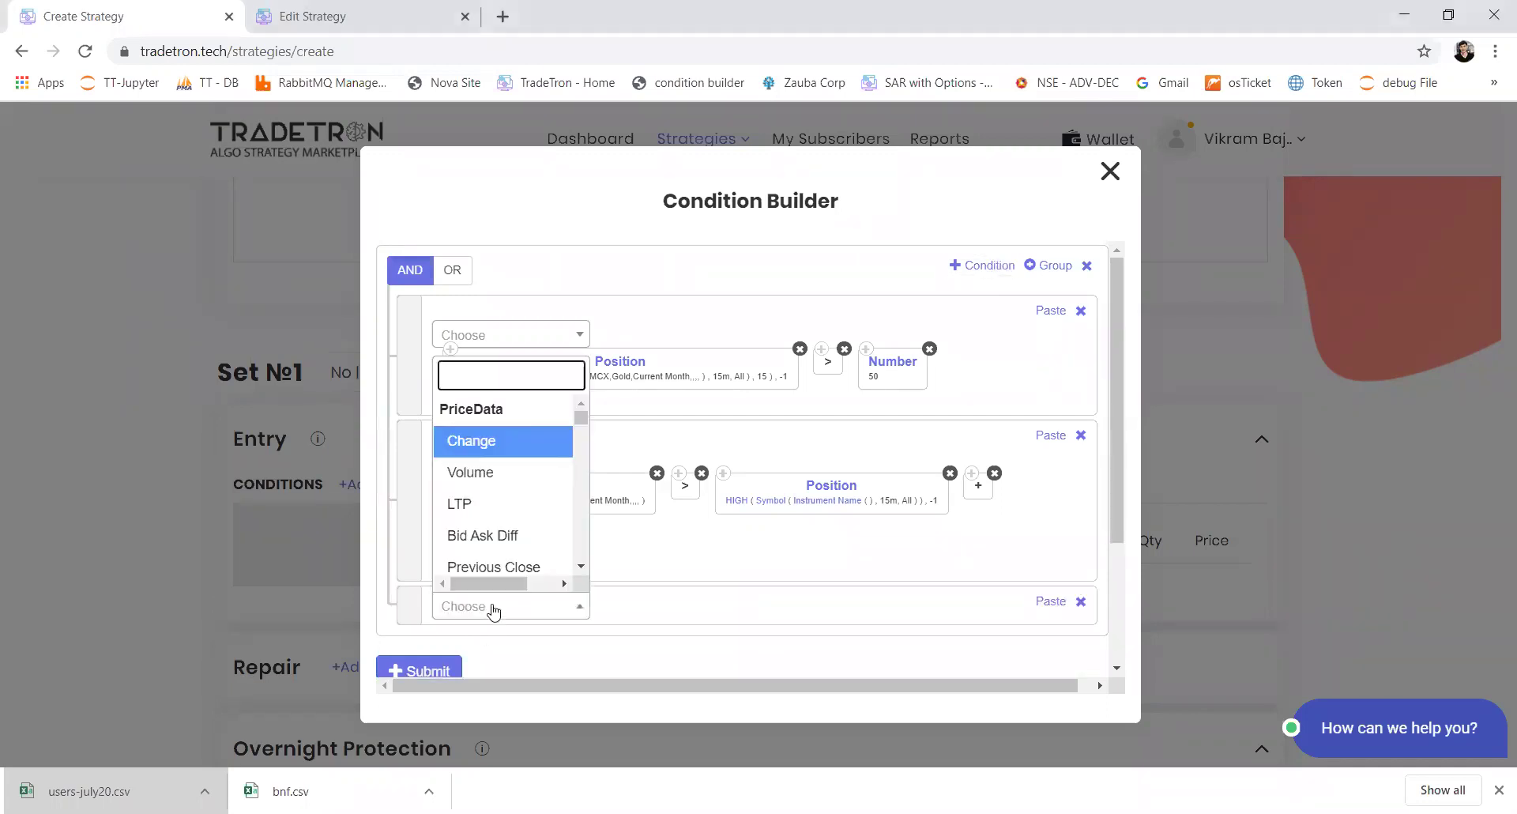
text(vwap)
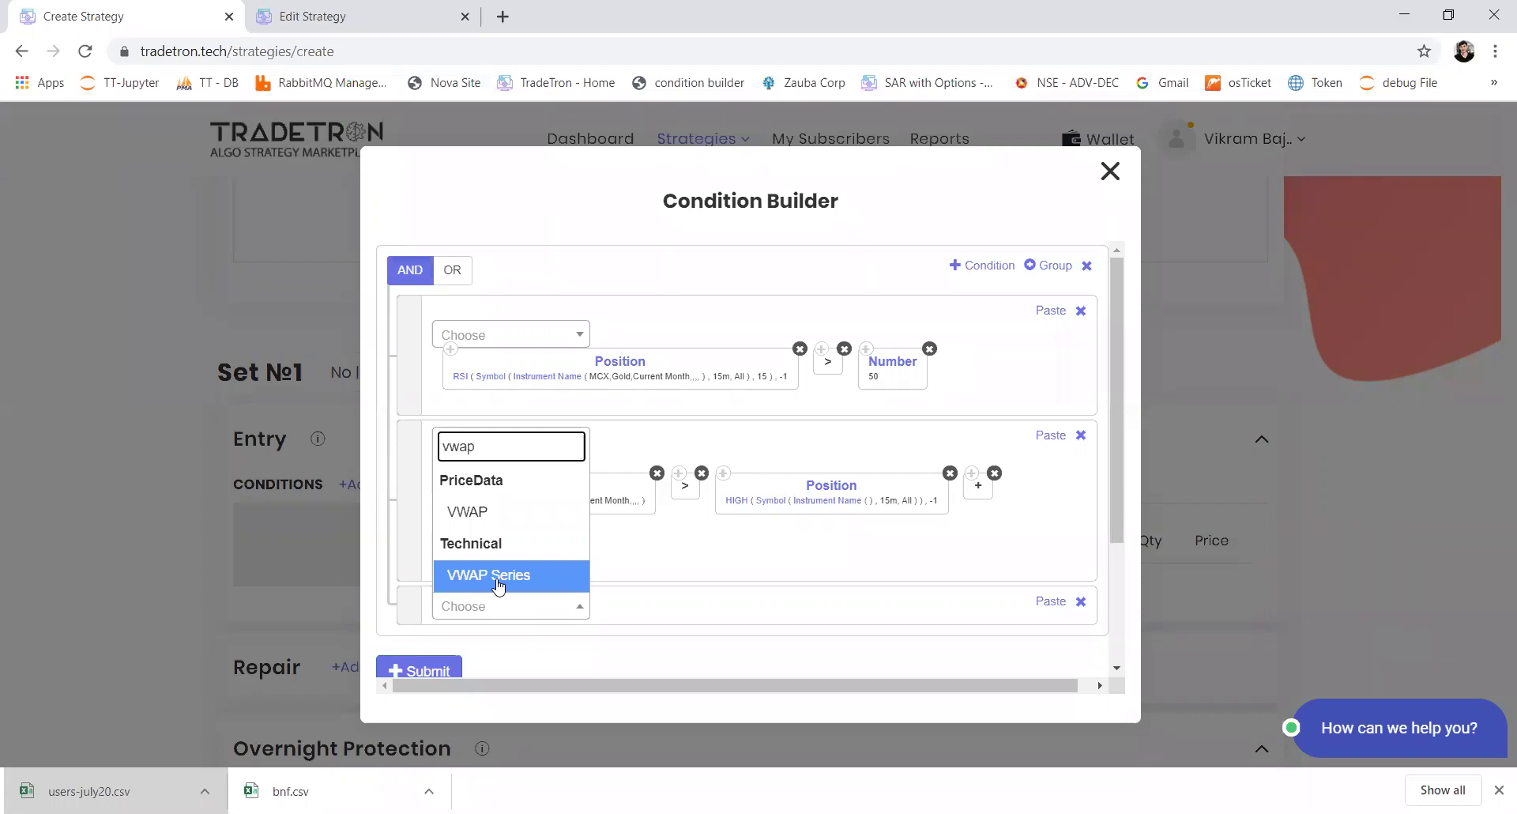
drag(491, 447, 440, 447)
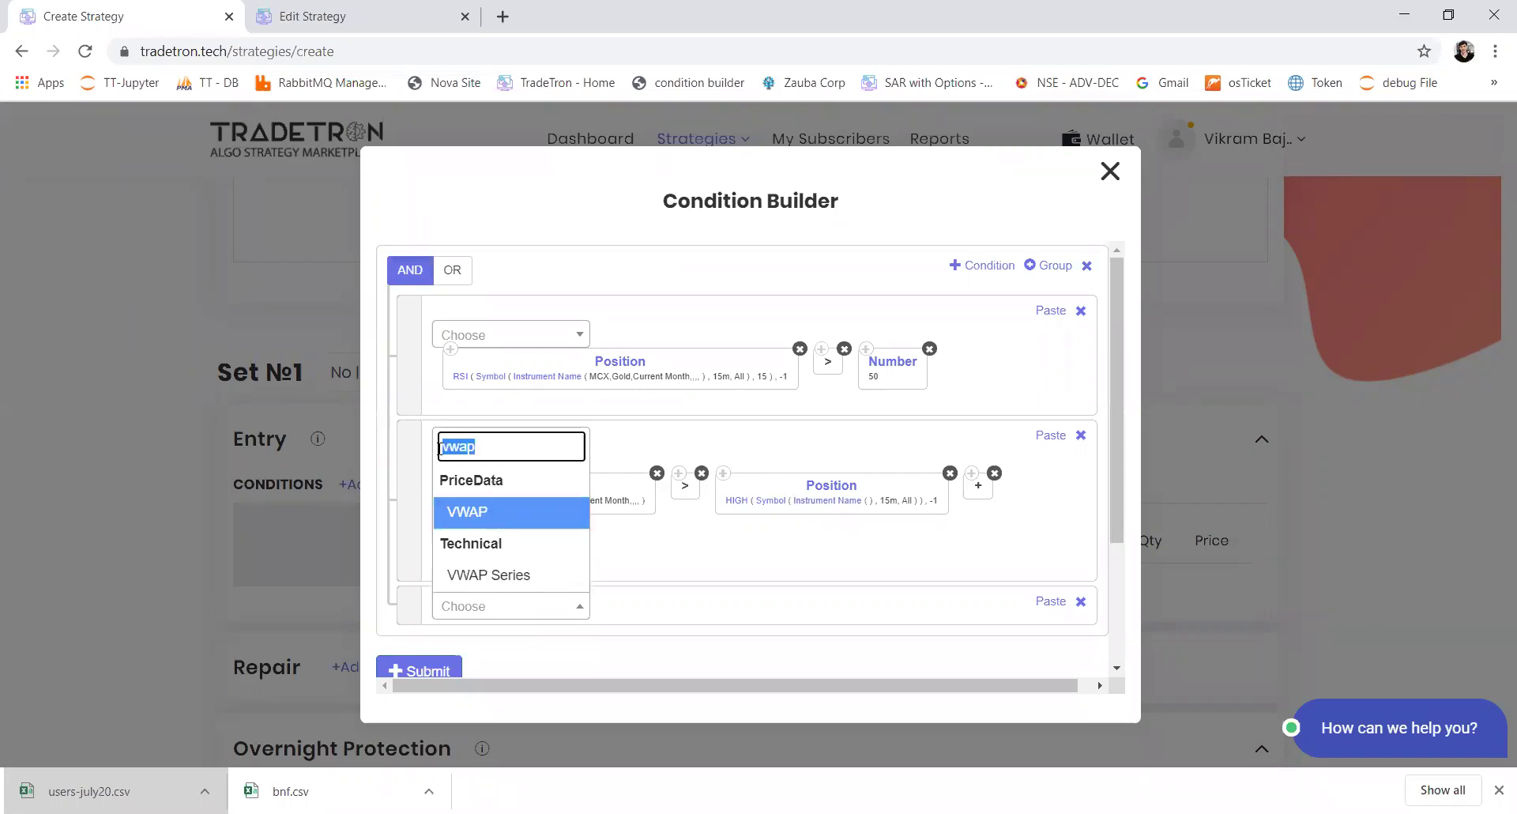
Insert a Position keyword in the third condition with series VWAP Series and position -15.
text(posi)
key(Return)
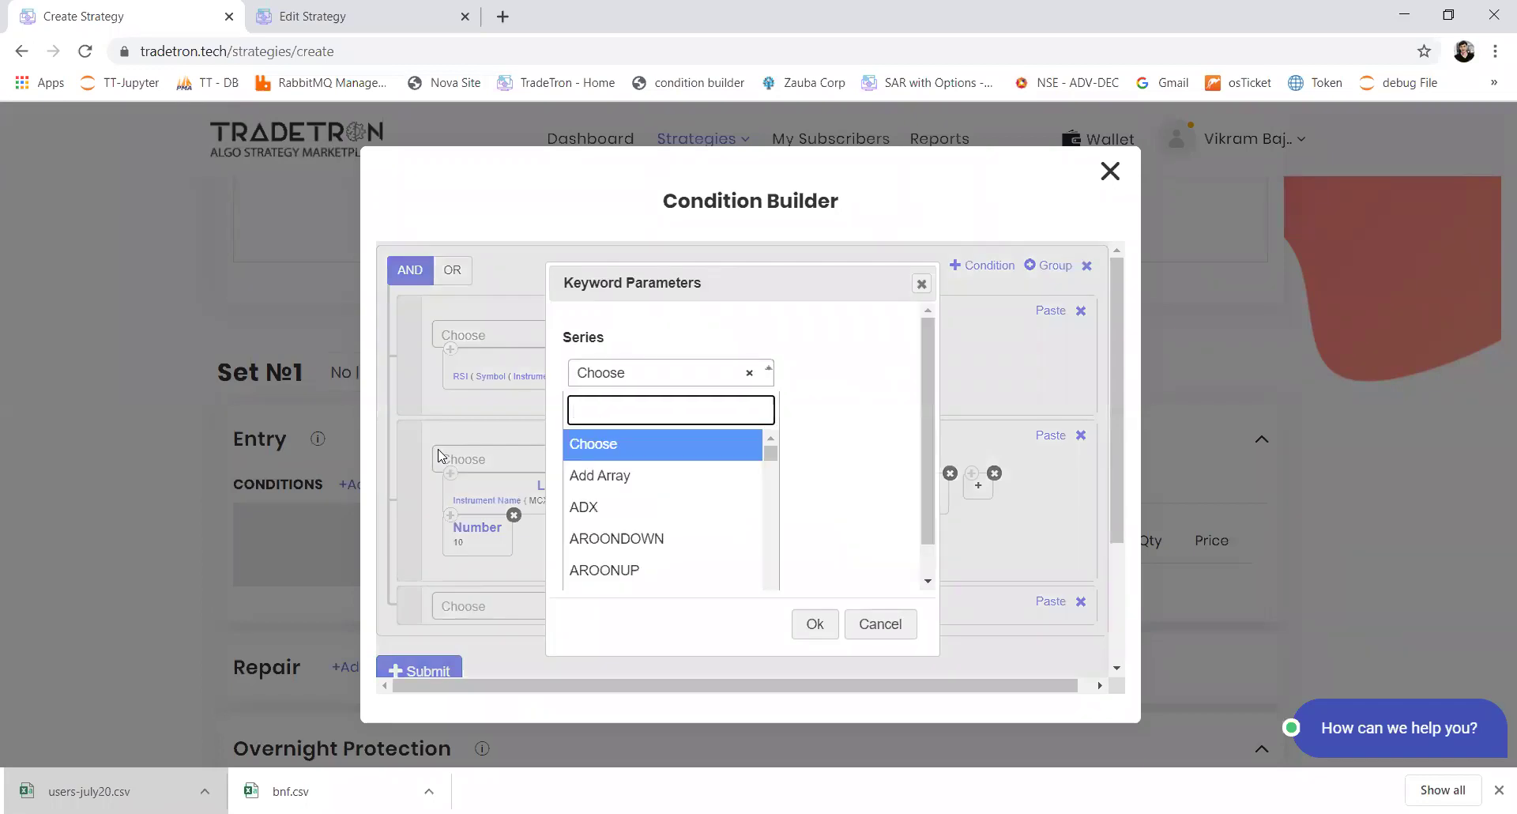
text(vwap)
key(Return)
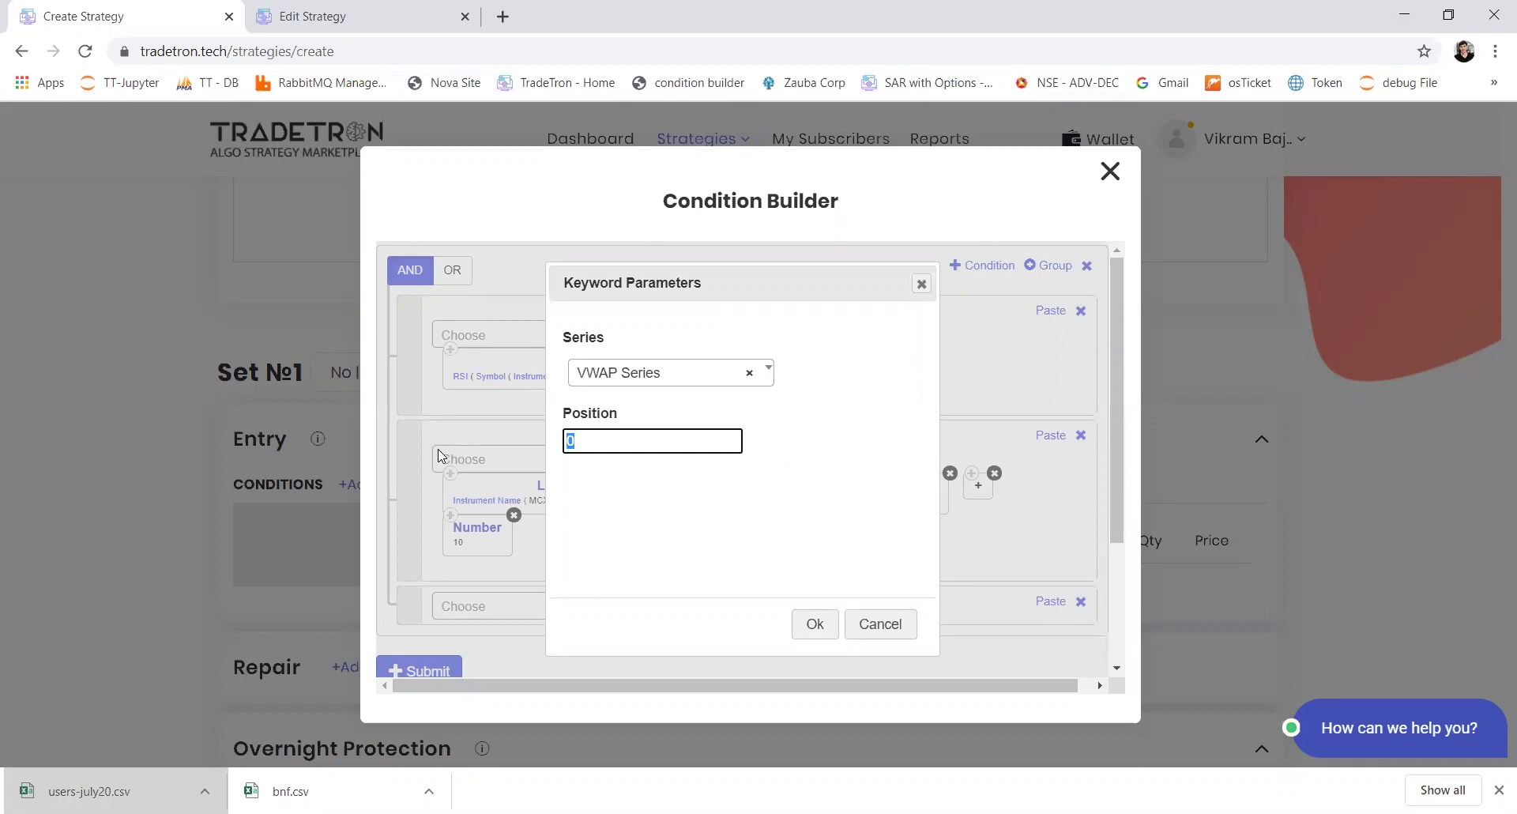
text(-15)
key(Tab)
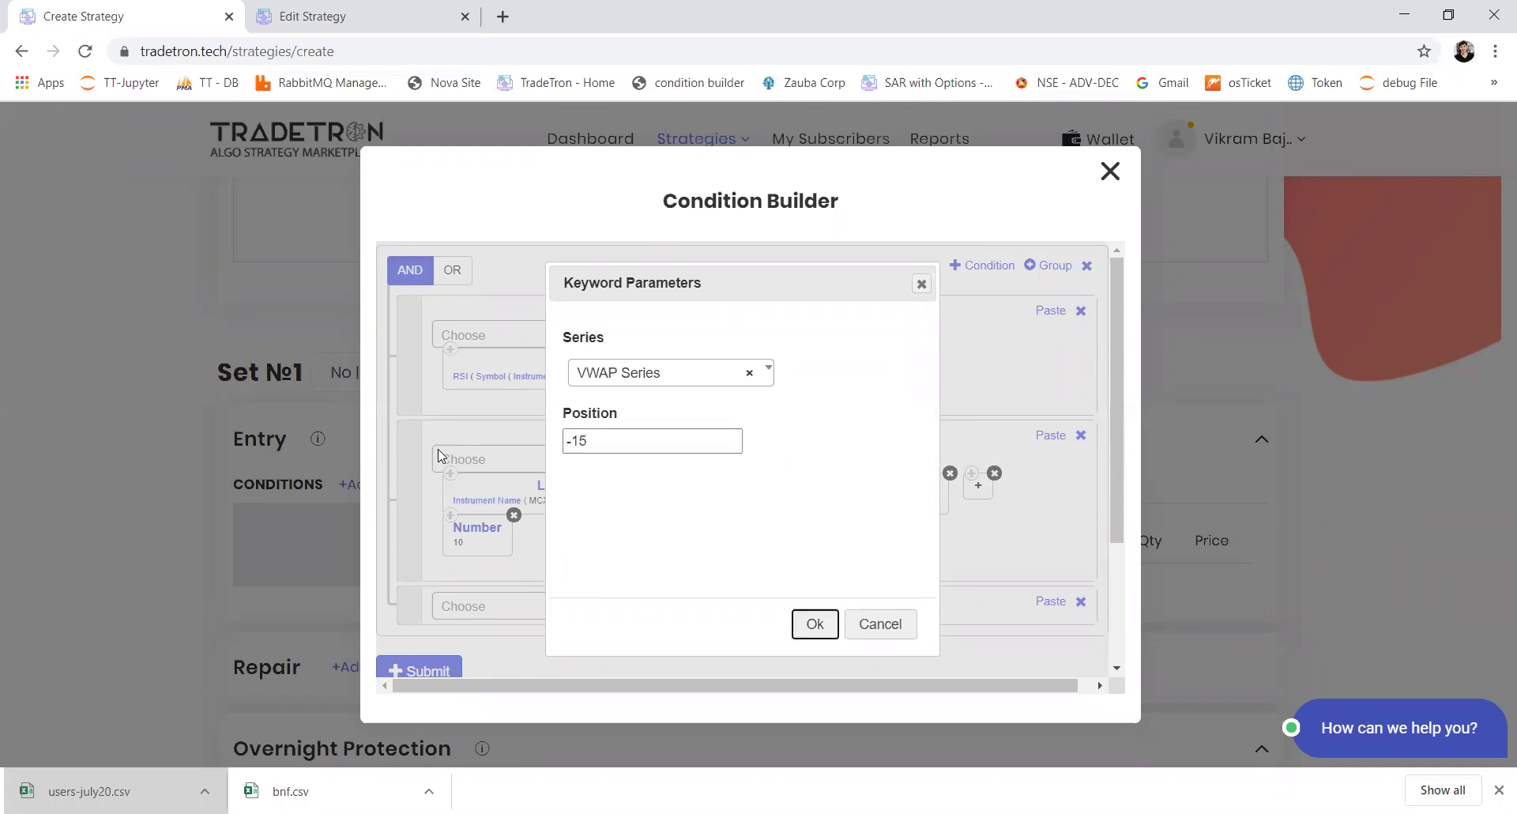
key(Return)
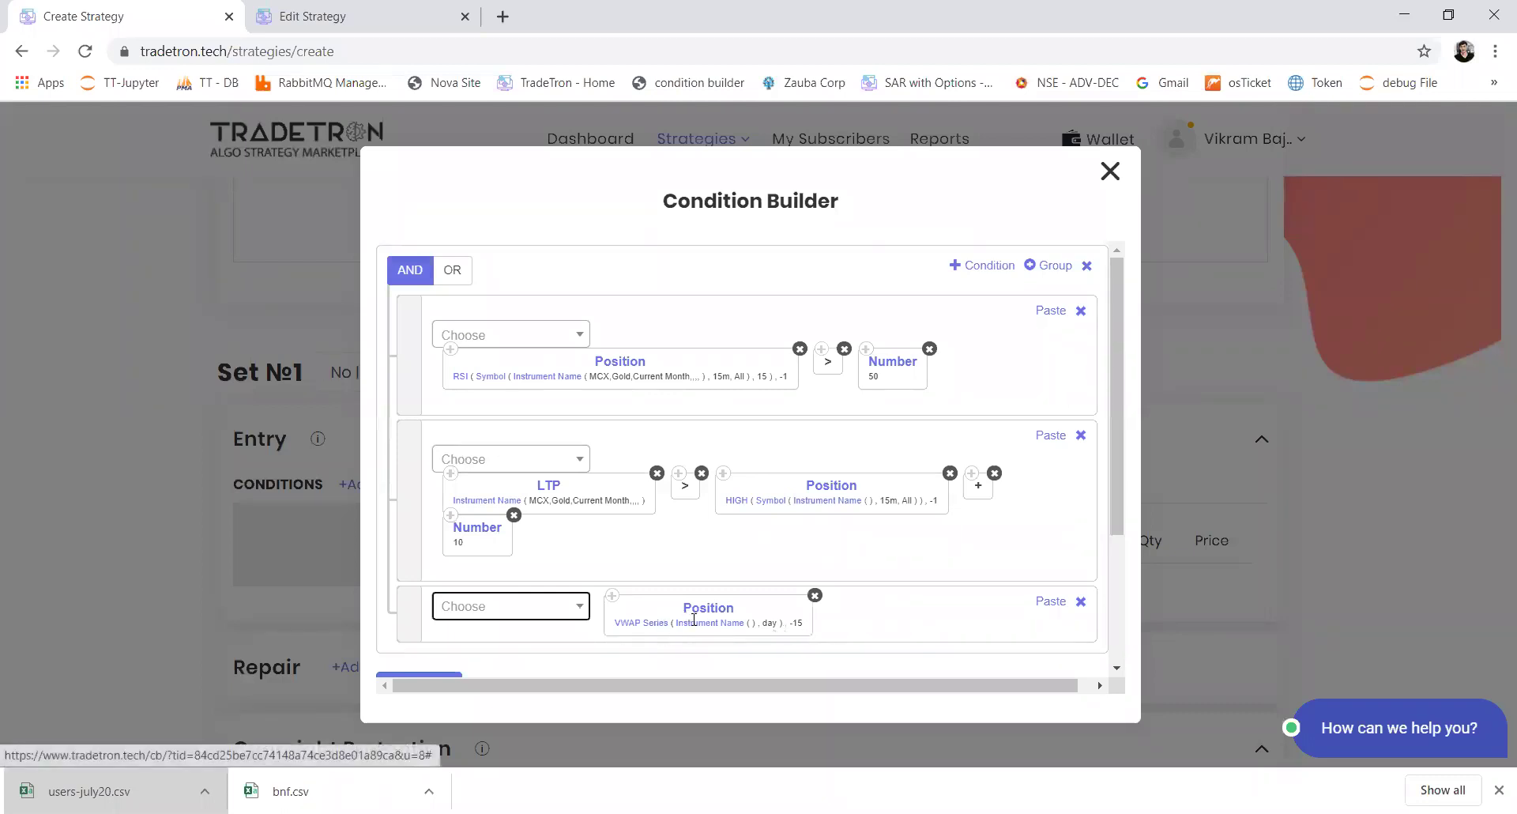
Set the candle type of the VWAP Series in the third condition to 1m.
click(660, 624)
click(632, 459)
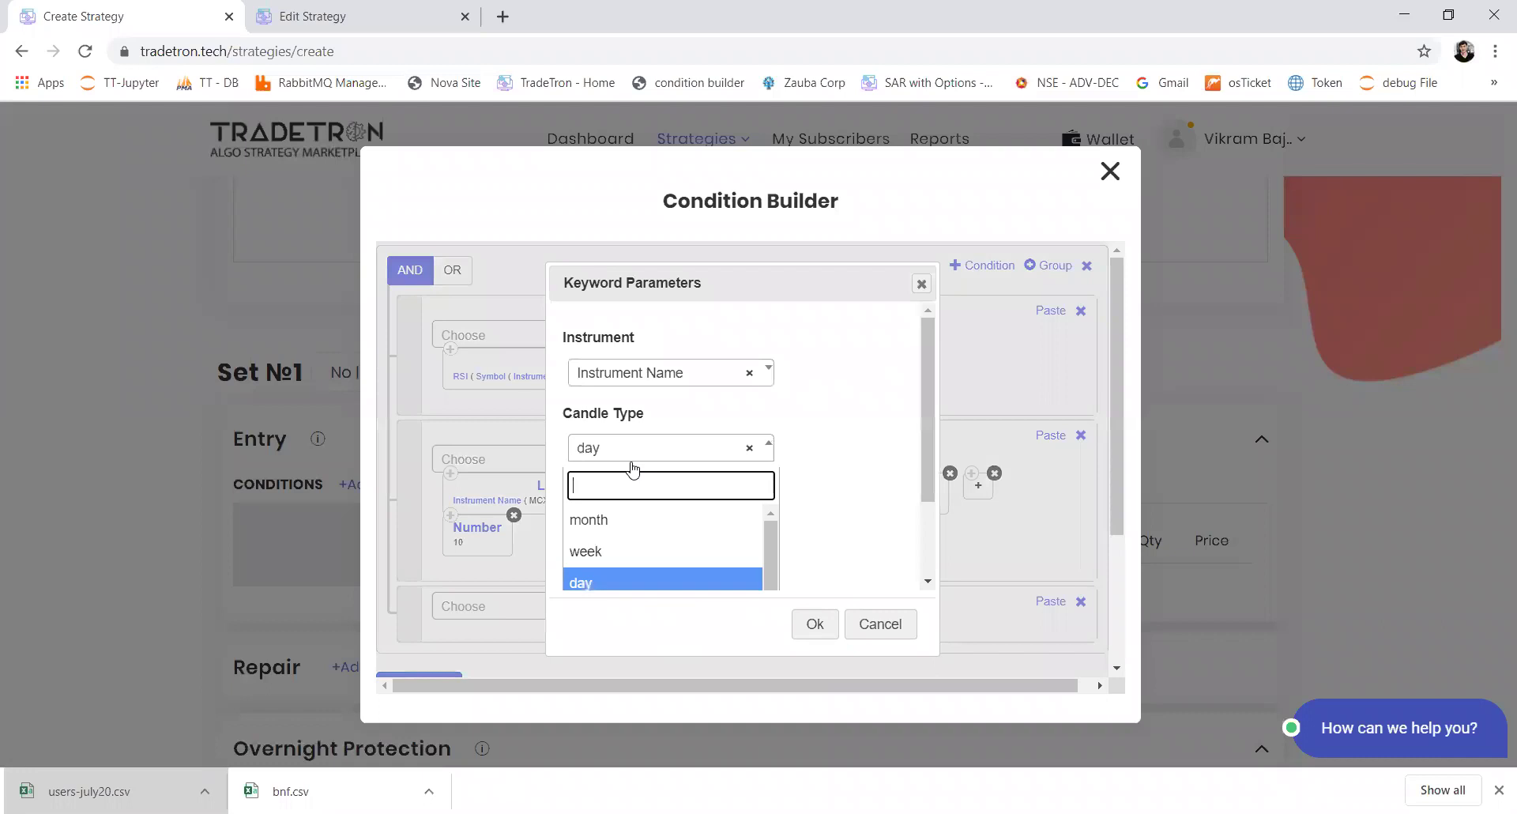
text(1)
key(Return)
key(Return)
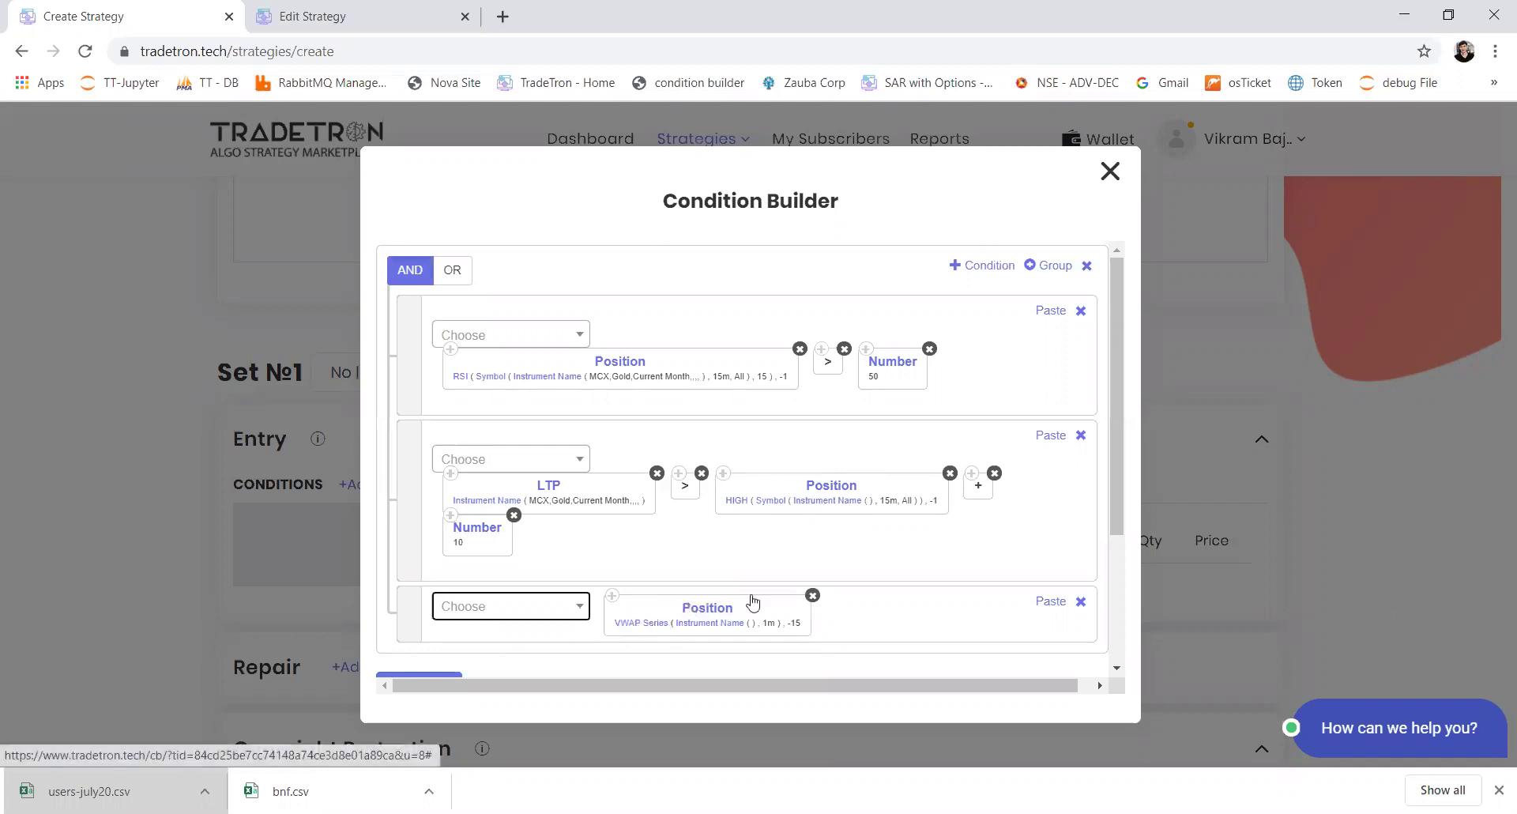
Insert a VWAP keyword after the Position keyword in the third condition.
click(552, 620)
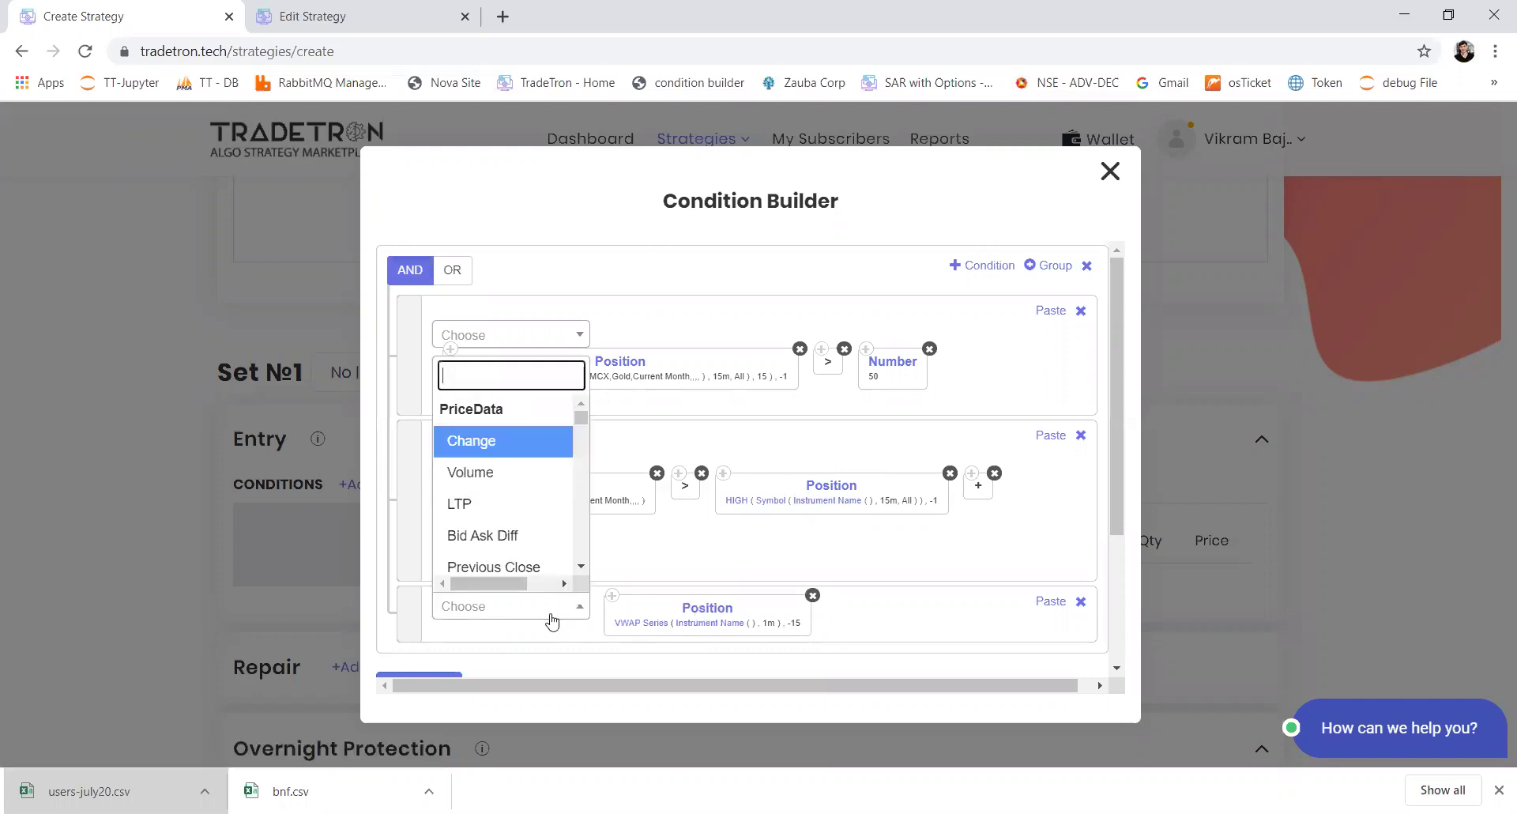
text(Vp)
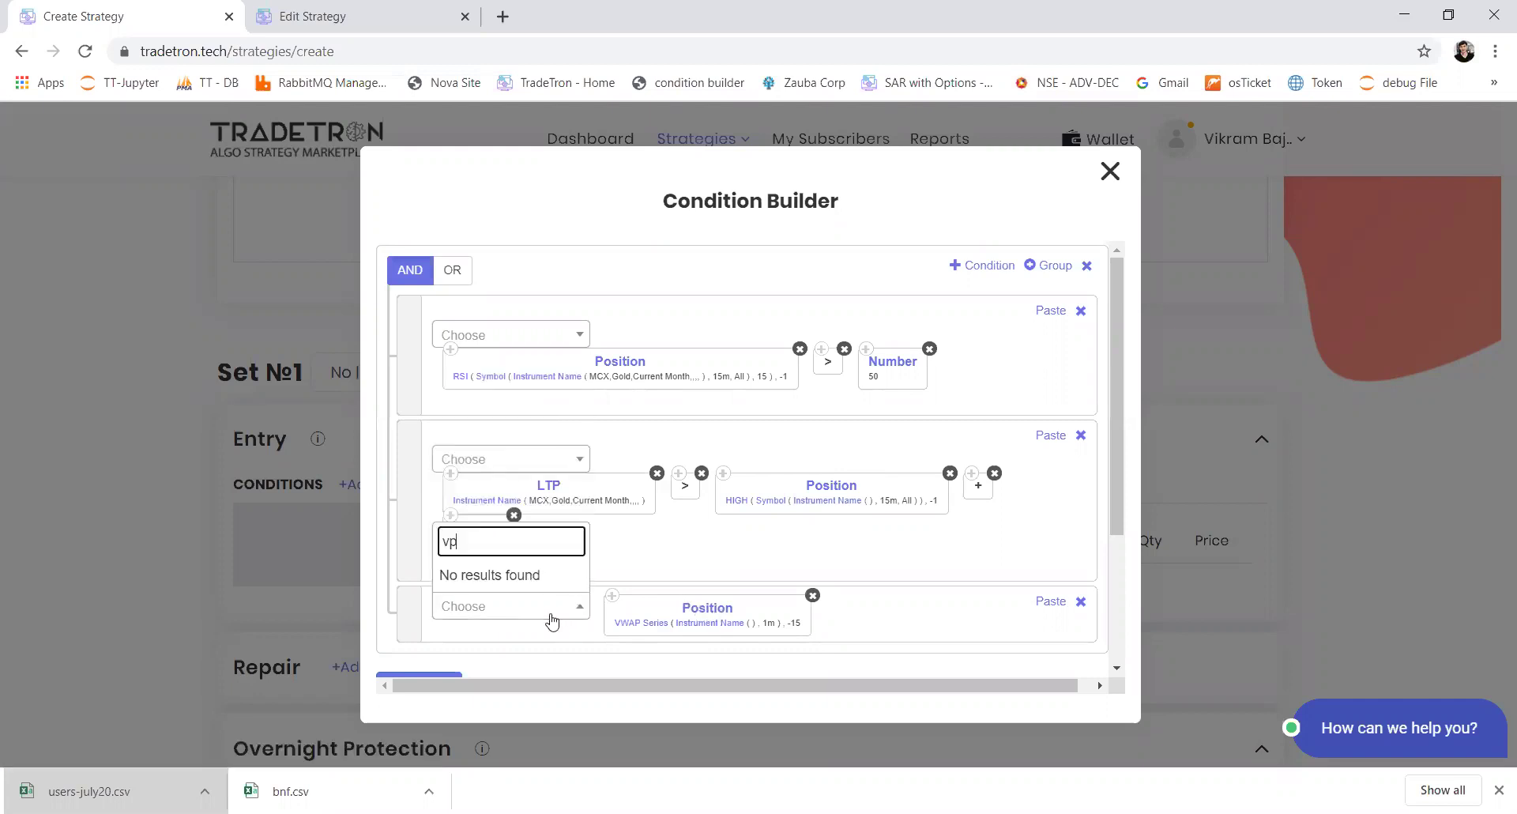
key(BackSpace)
text(wa)
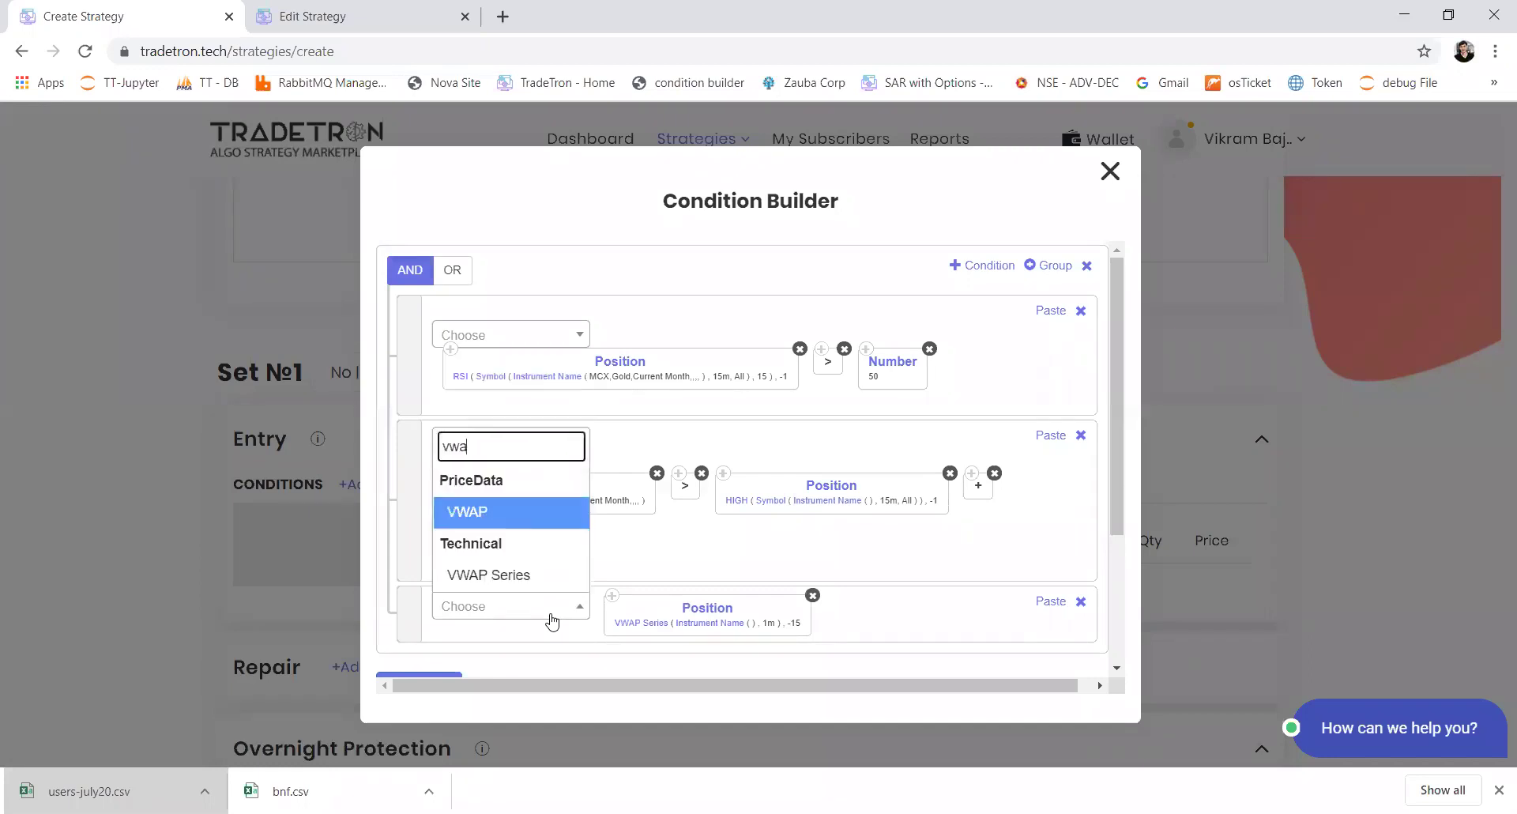
key(Return)
click(813, 623)
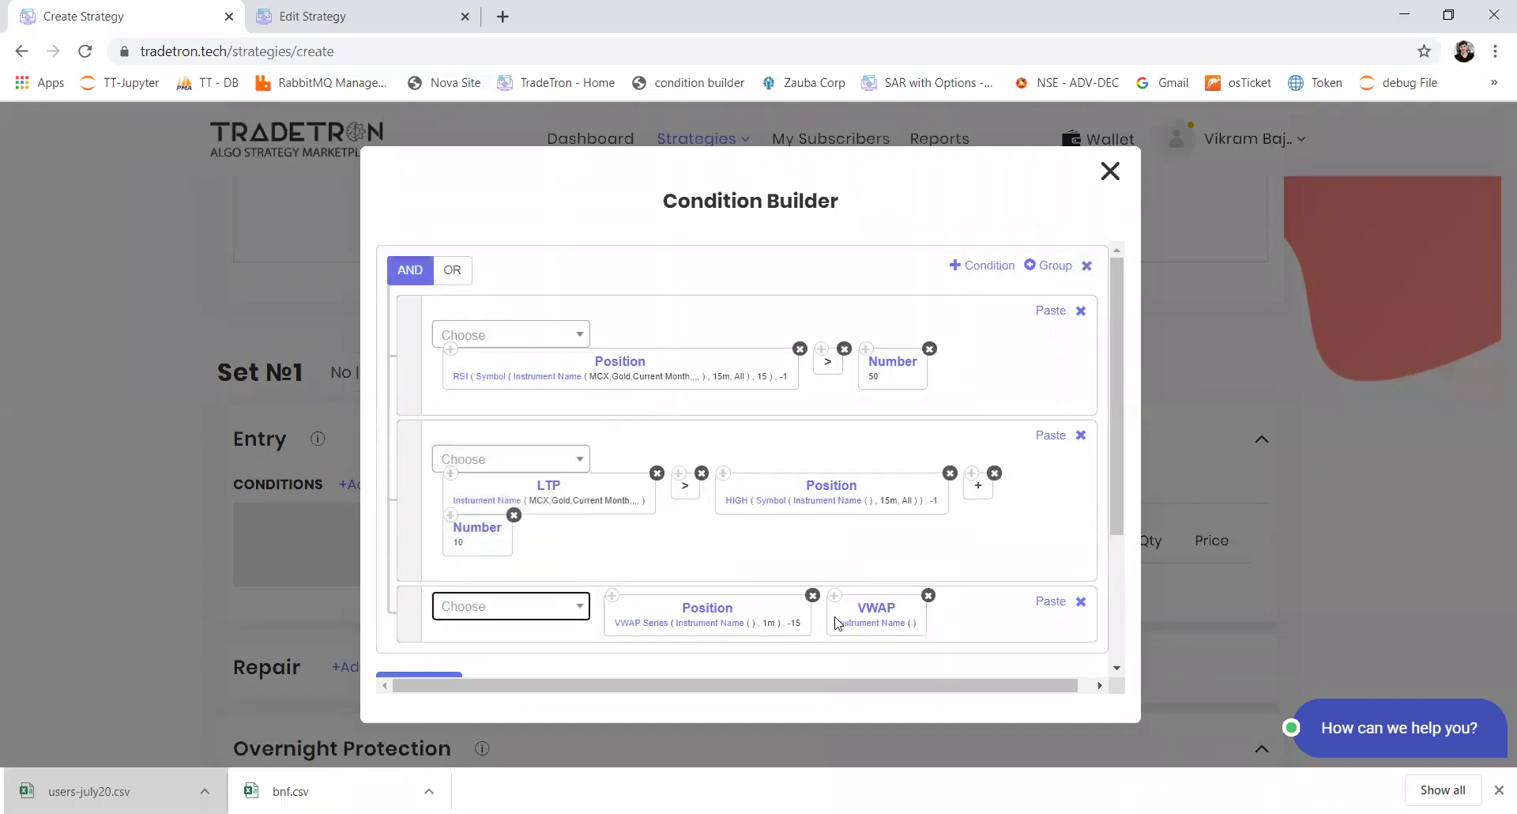
Remove the VWAP keyword and delete the whole third condition.
click(928, 599)
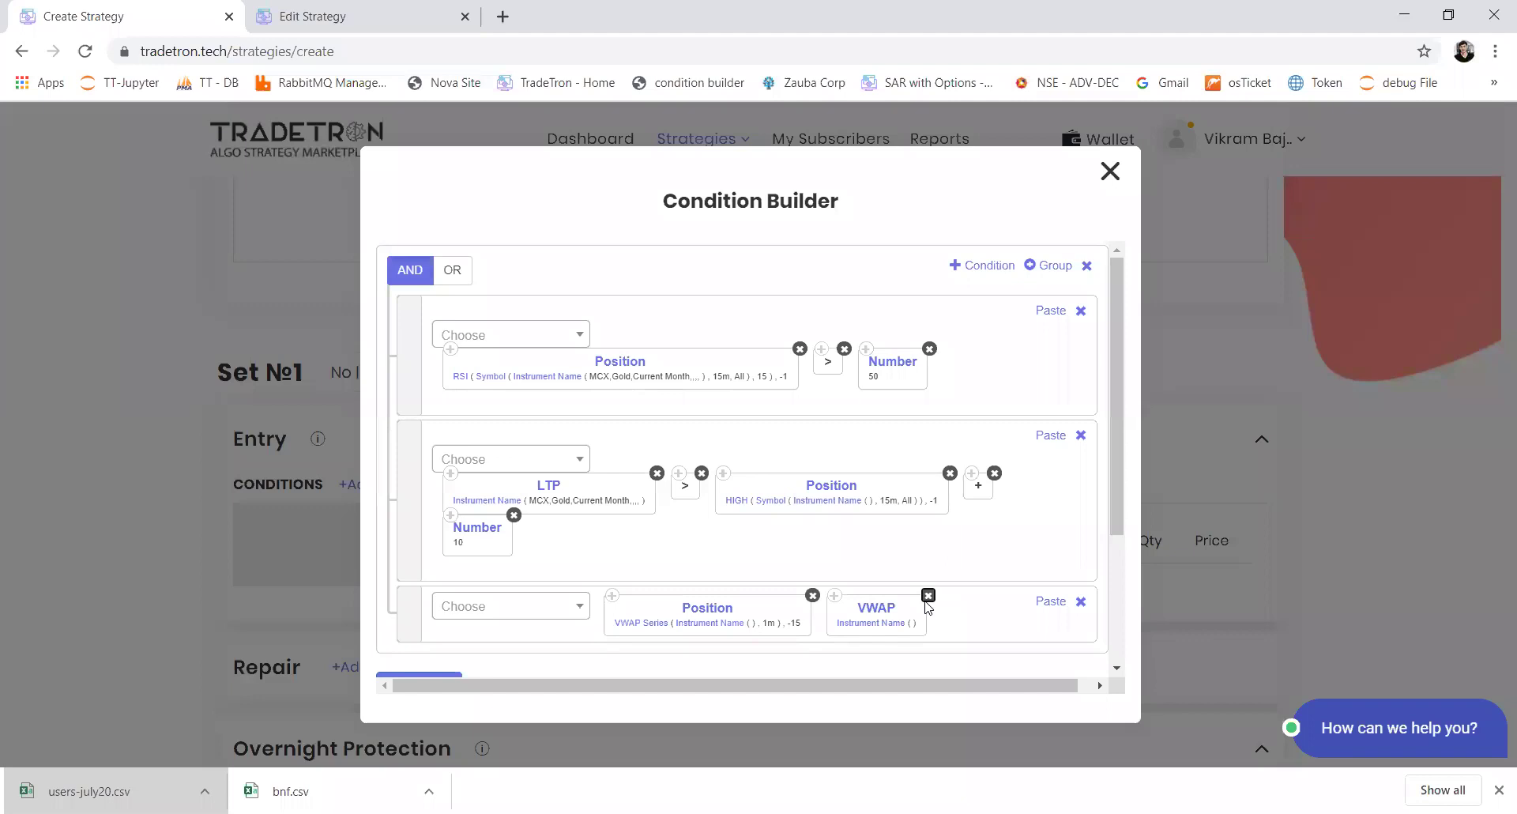
click(928, 596)
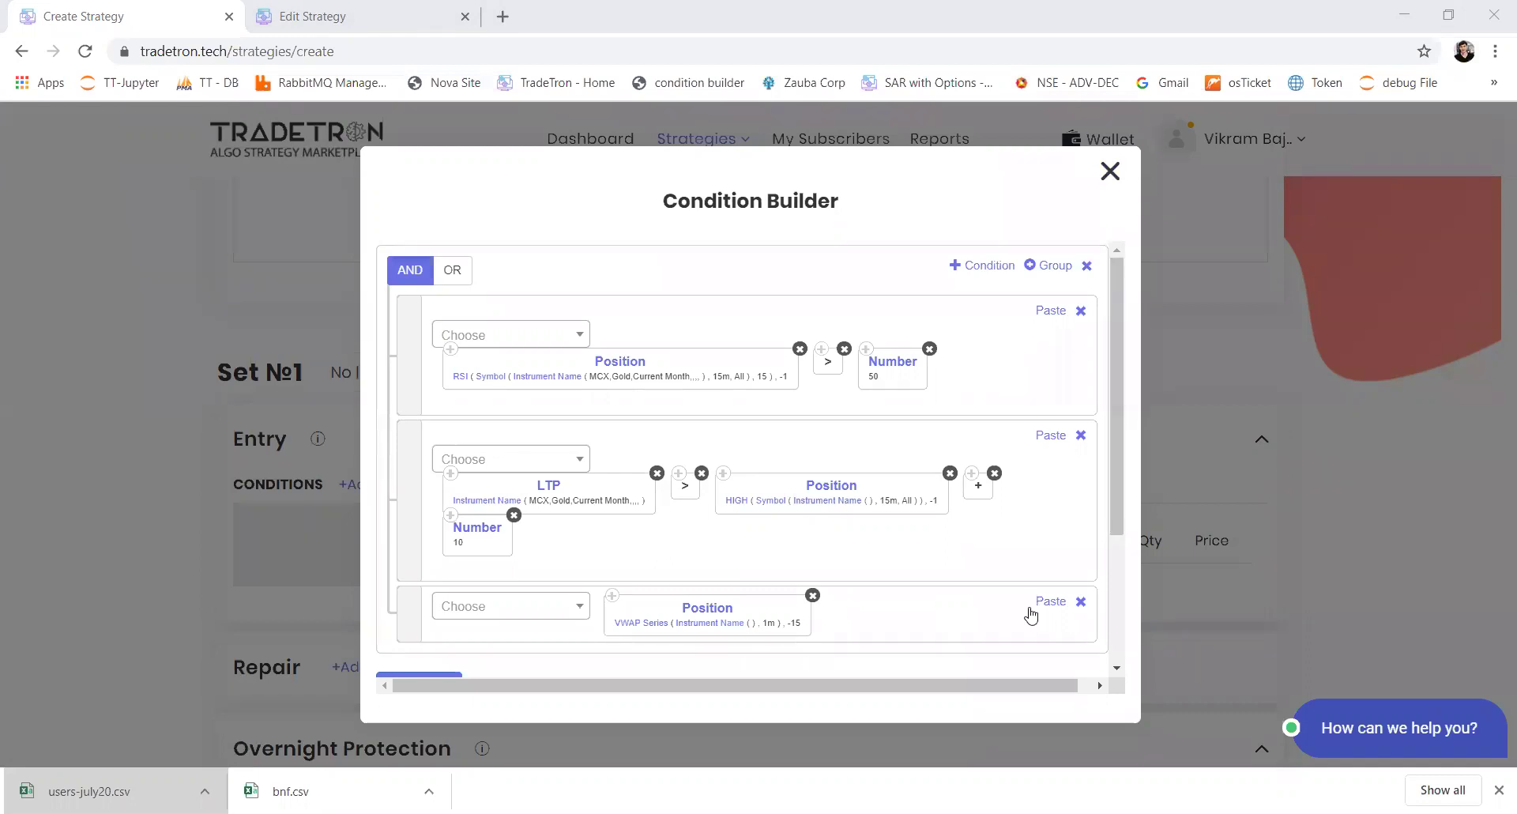
click(1082, 602)
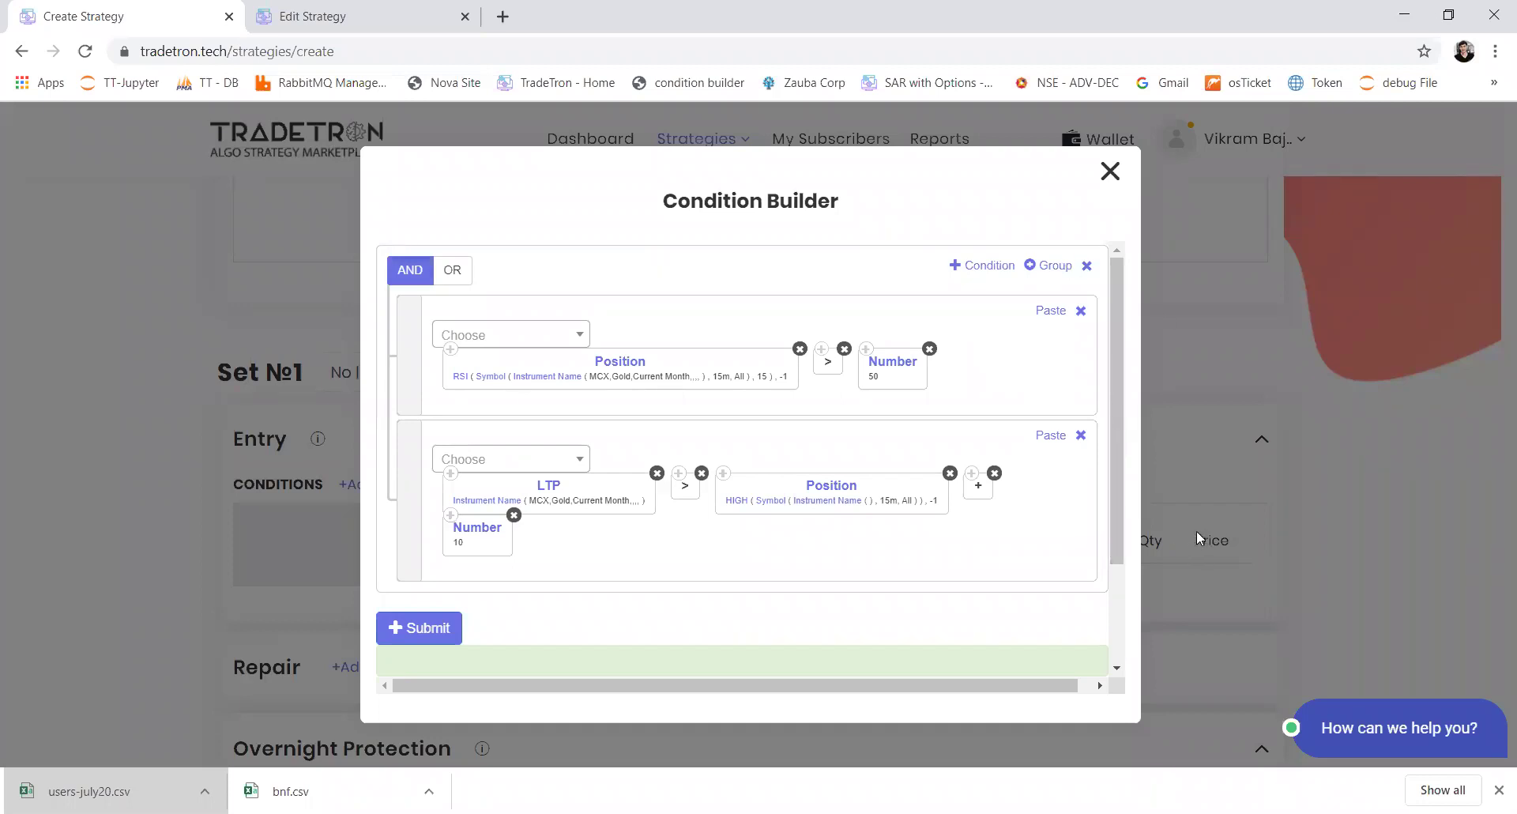
Add a new third condition with a Days Difference keyword between Today and Current Month Expiry.
click(967, 267)
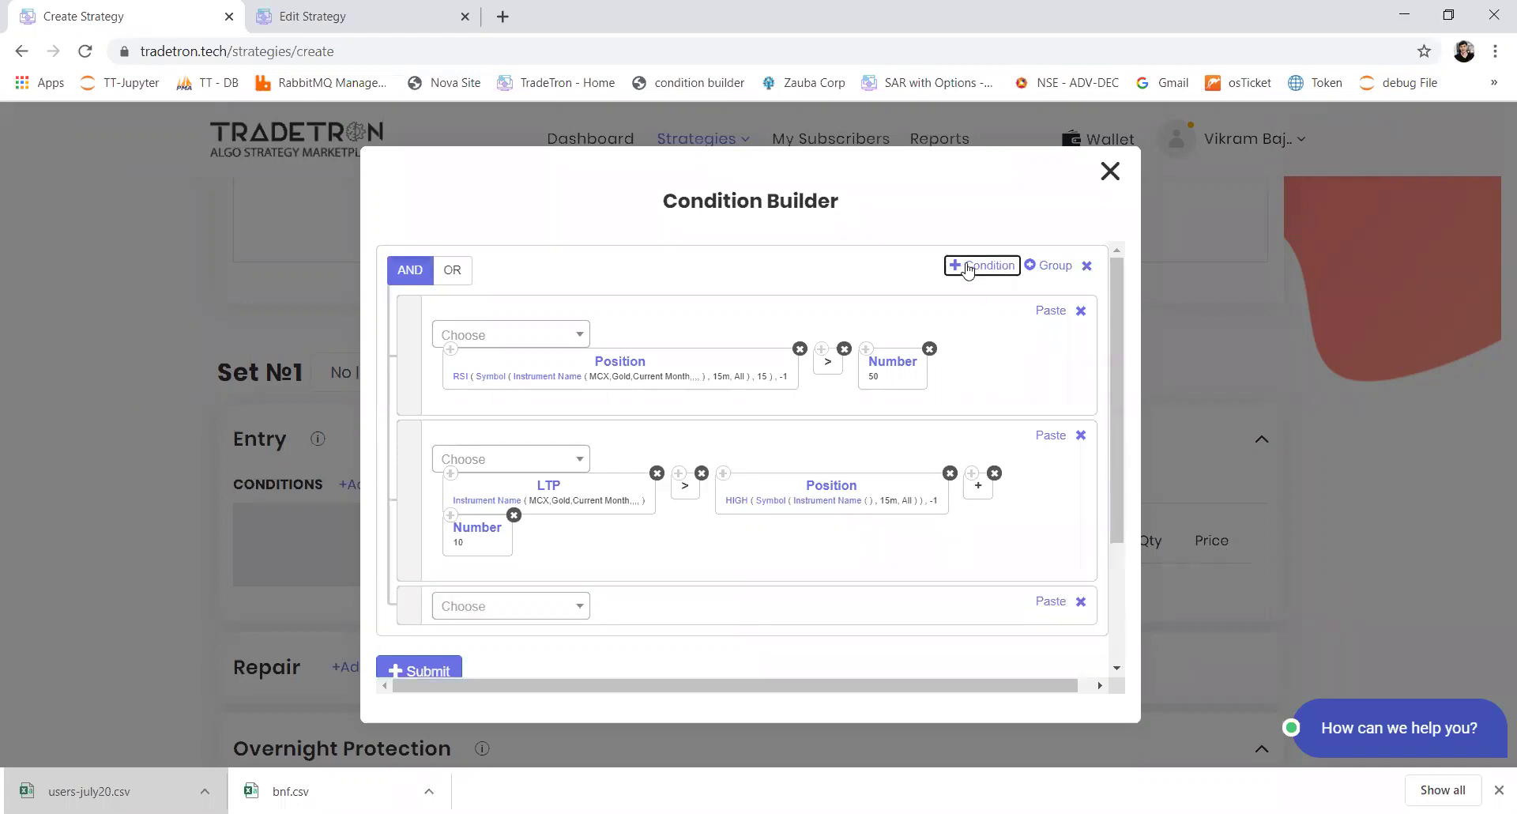
click(526, 607)
text(day)
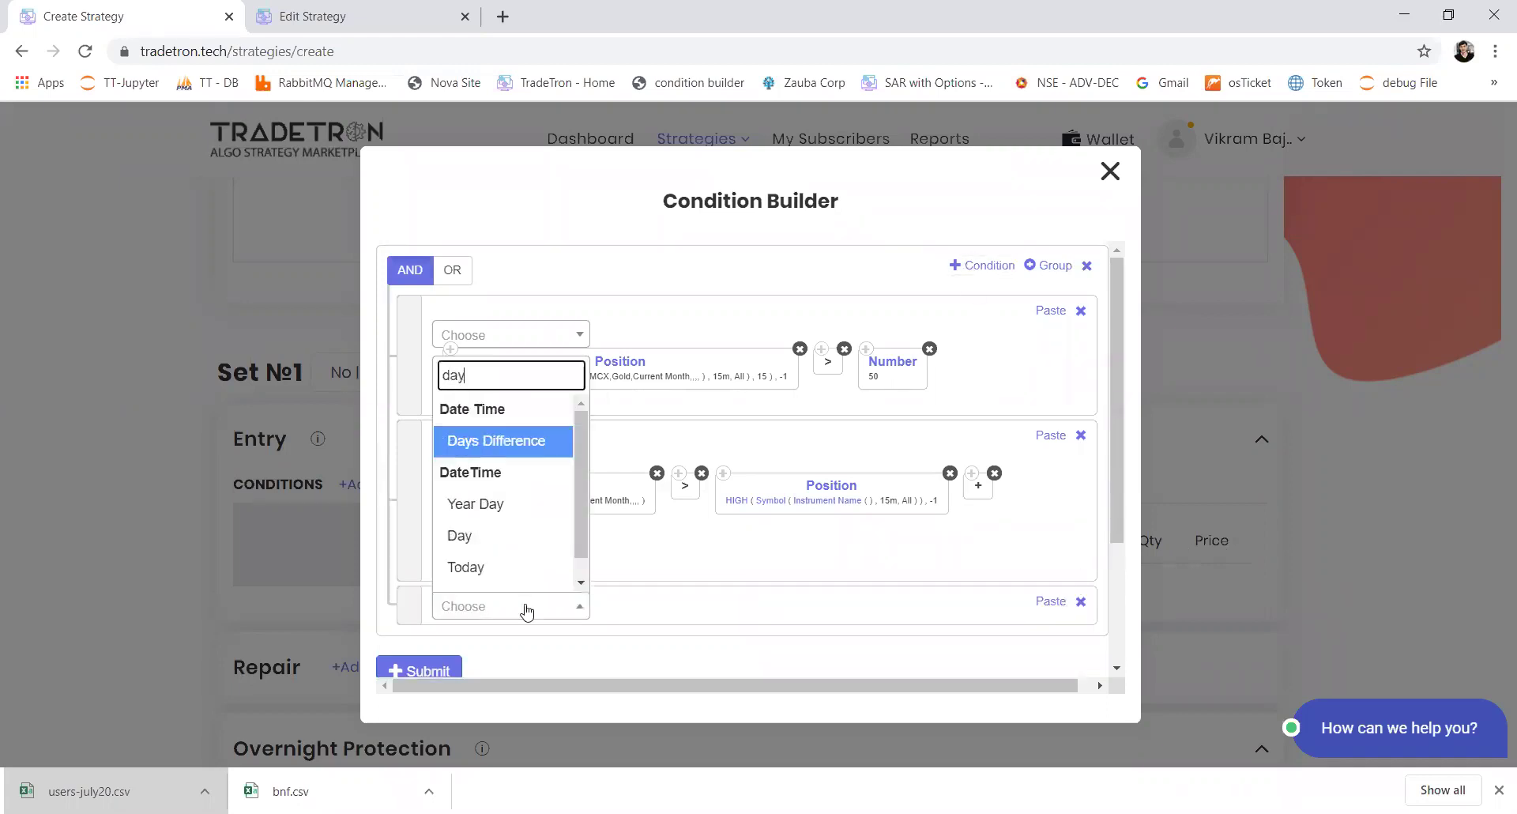
key(Return)
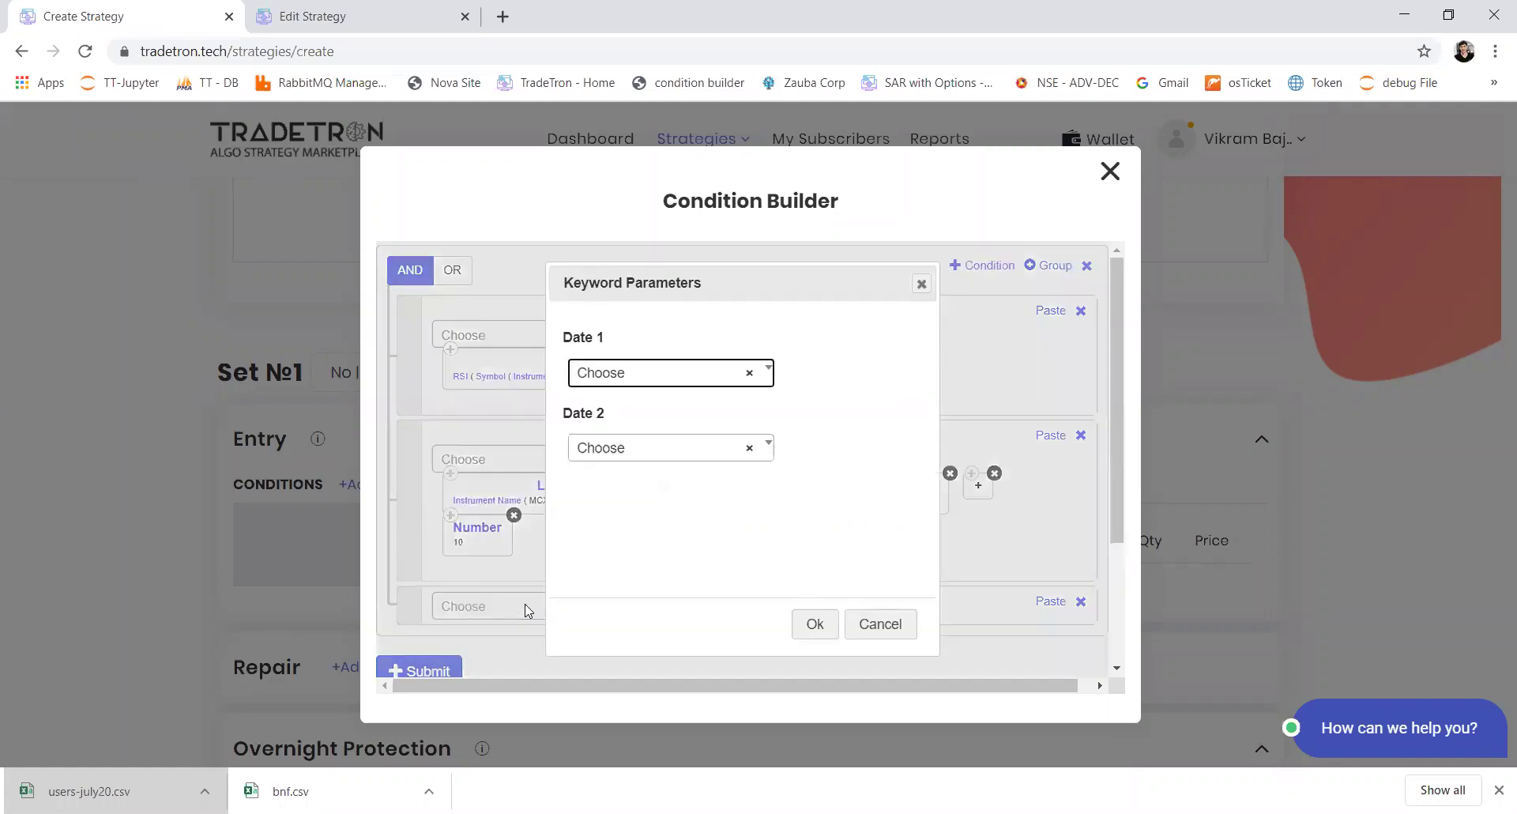
text(to)
key(Return)
key(Tab)
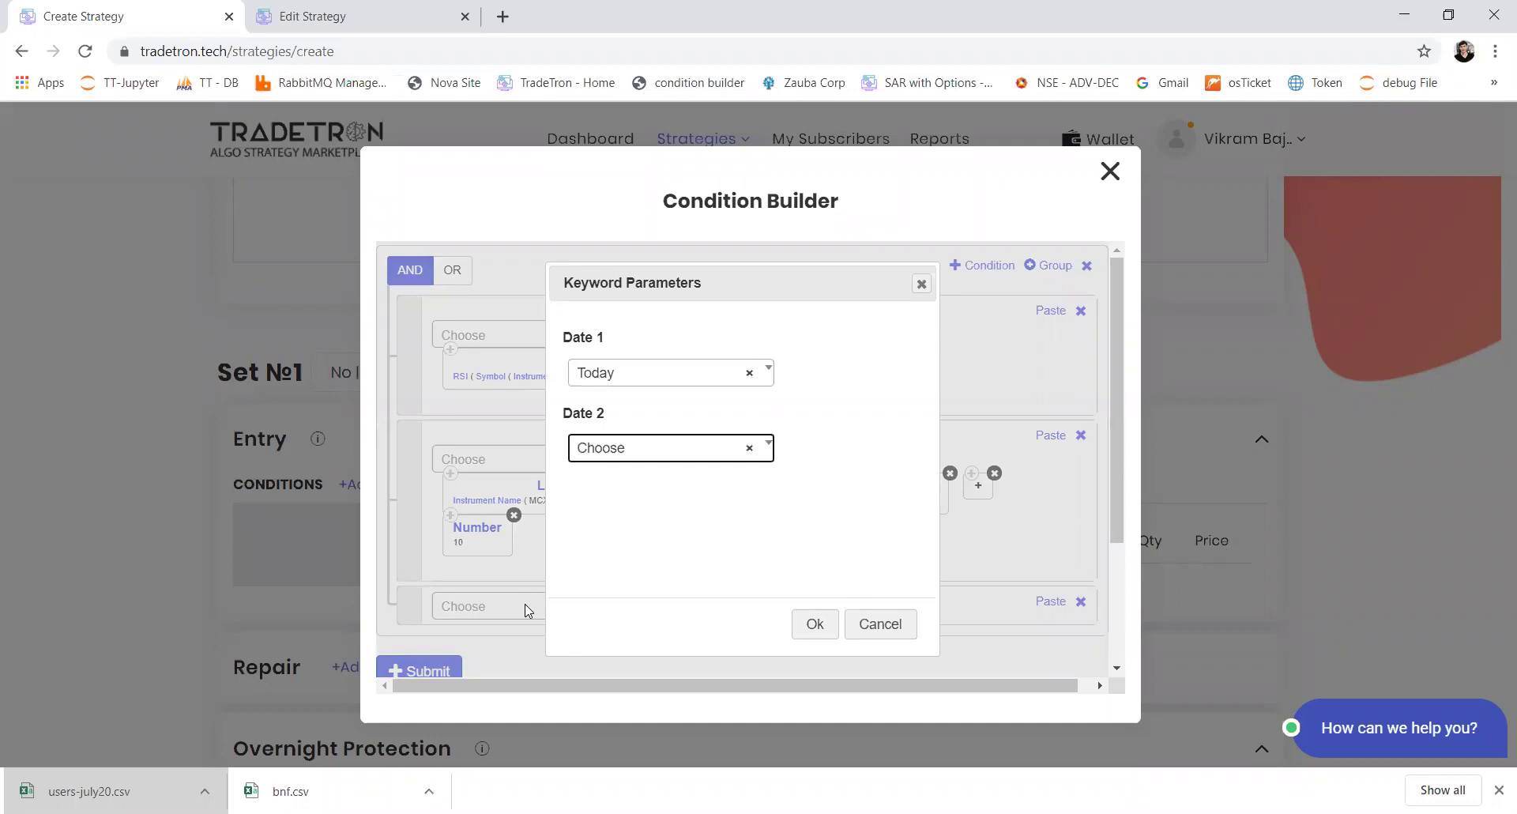
text(cu)
key(Return)
key(Tab)
key(Return)
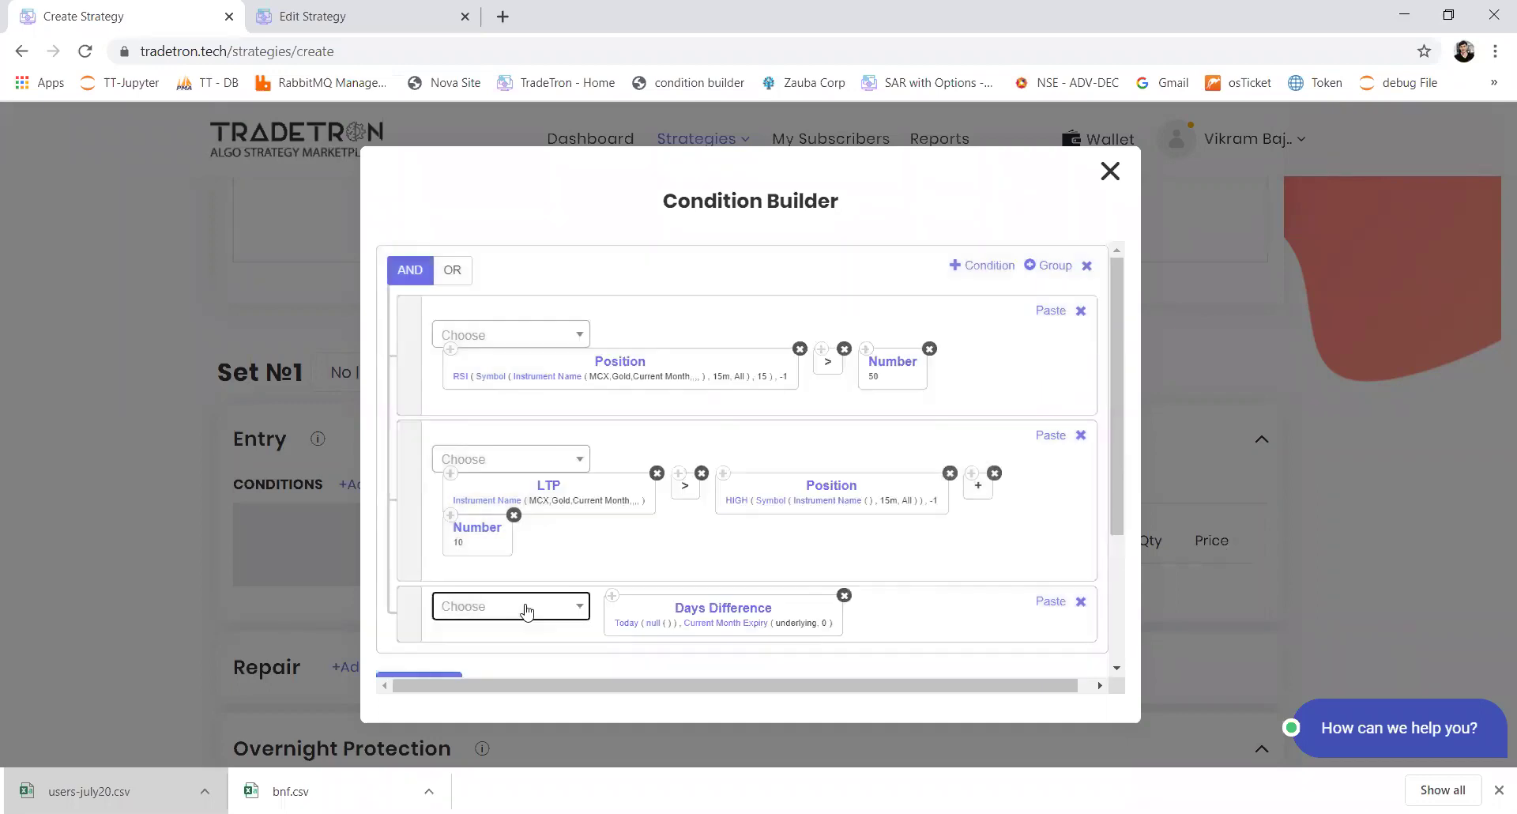
Set the exchange of Today to NSE and the underlying of Current Month Expiry to NIFTY 50.
click(622, 623)
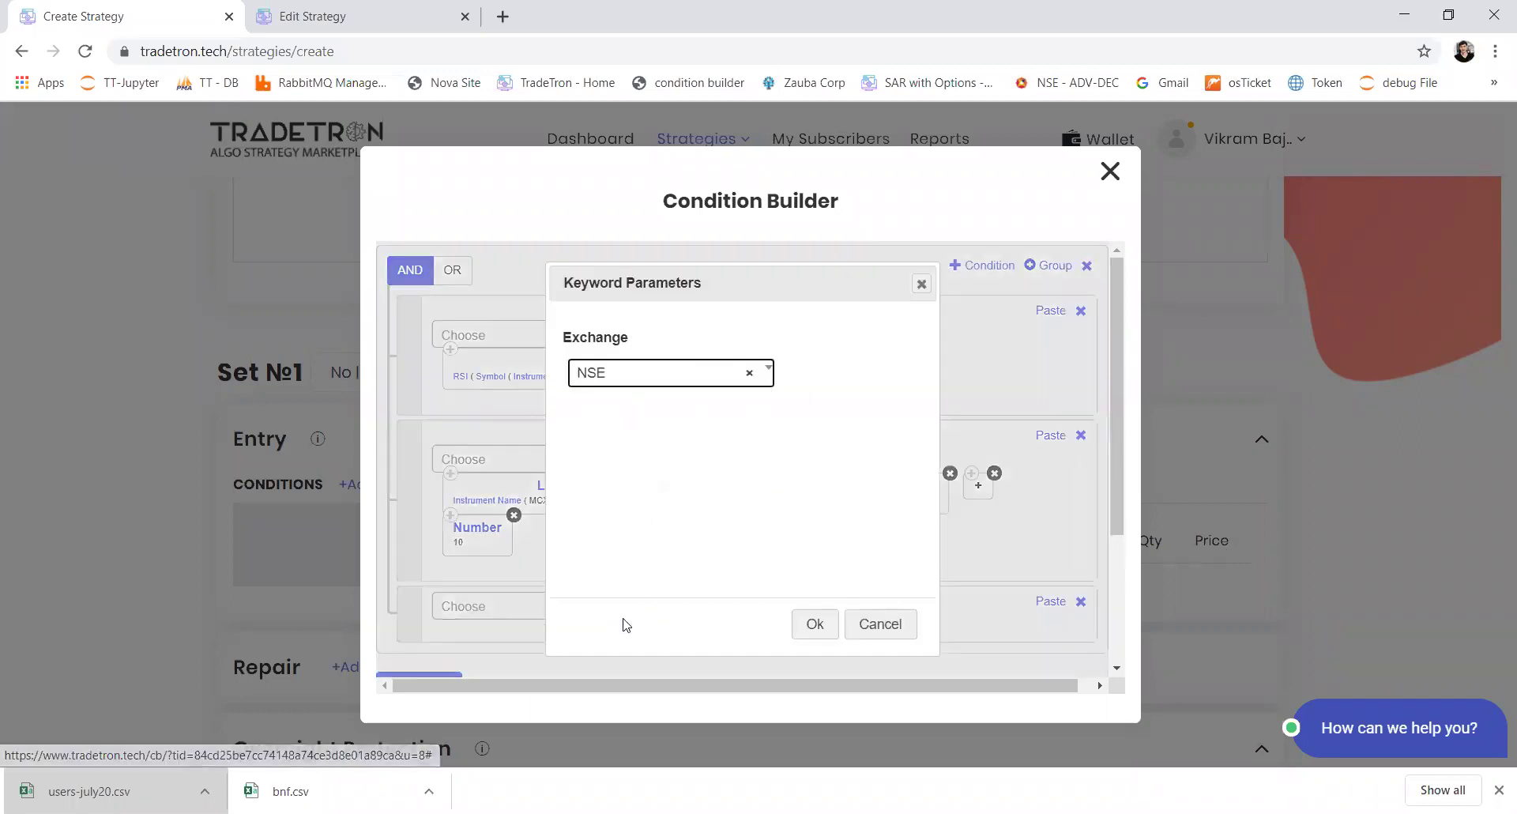
click(814, 623)
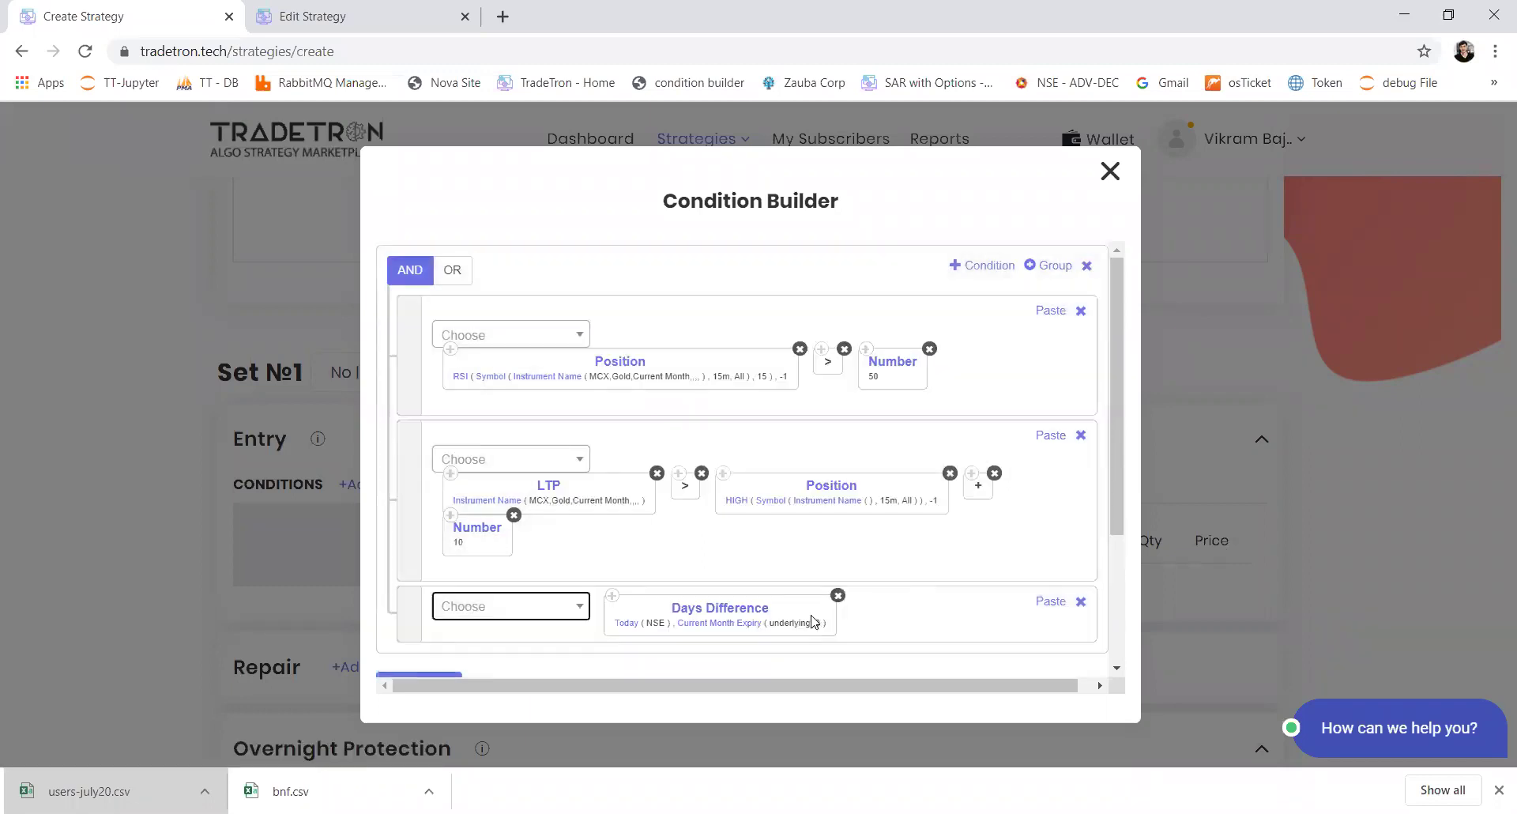
click(737, 630)
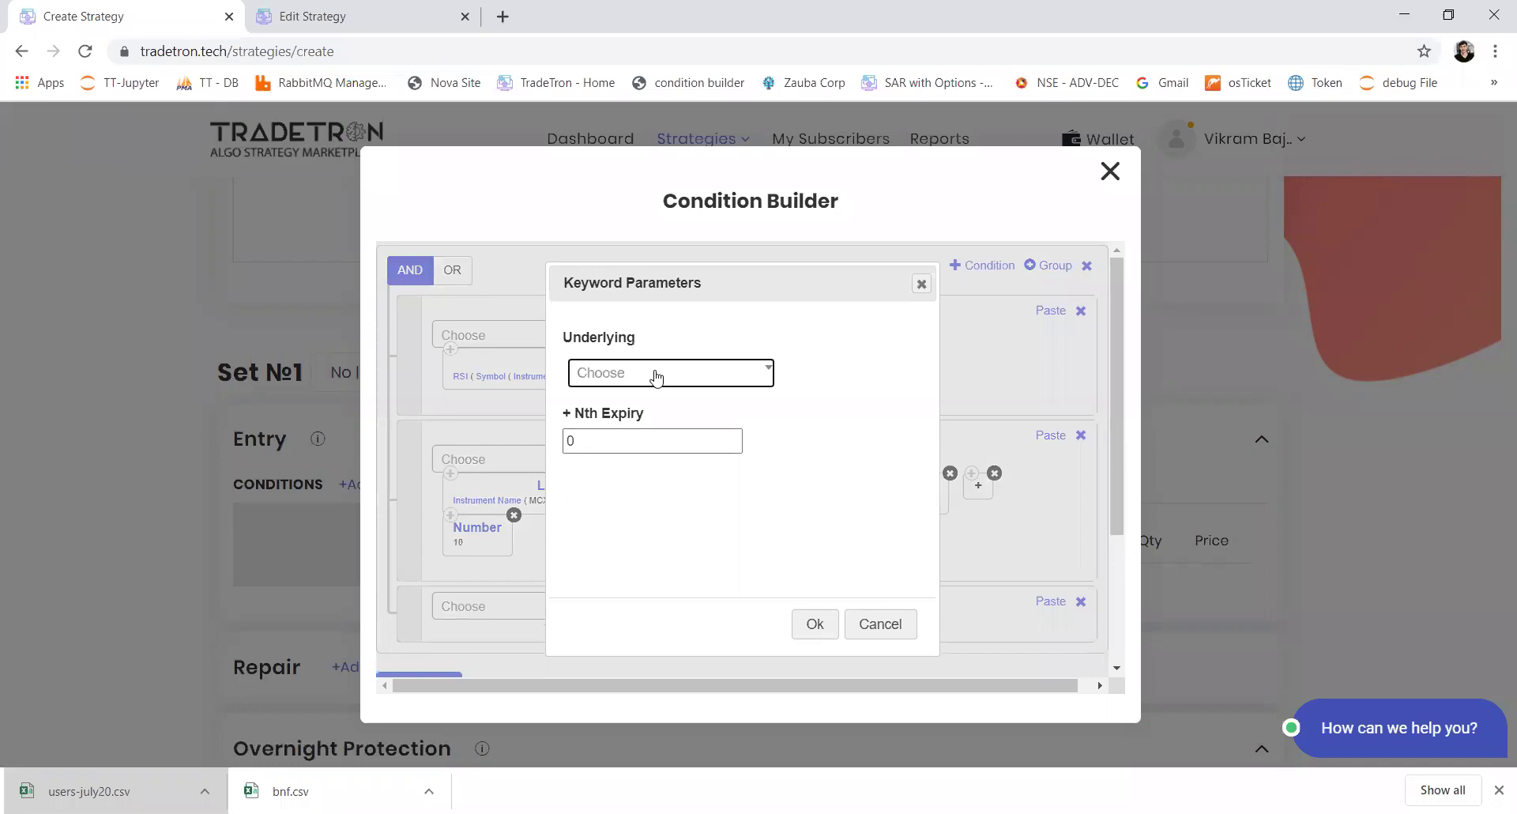
click(657, 378)
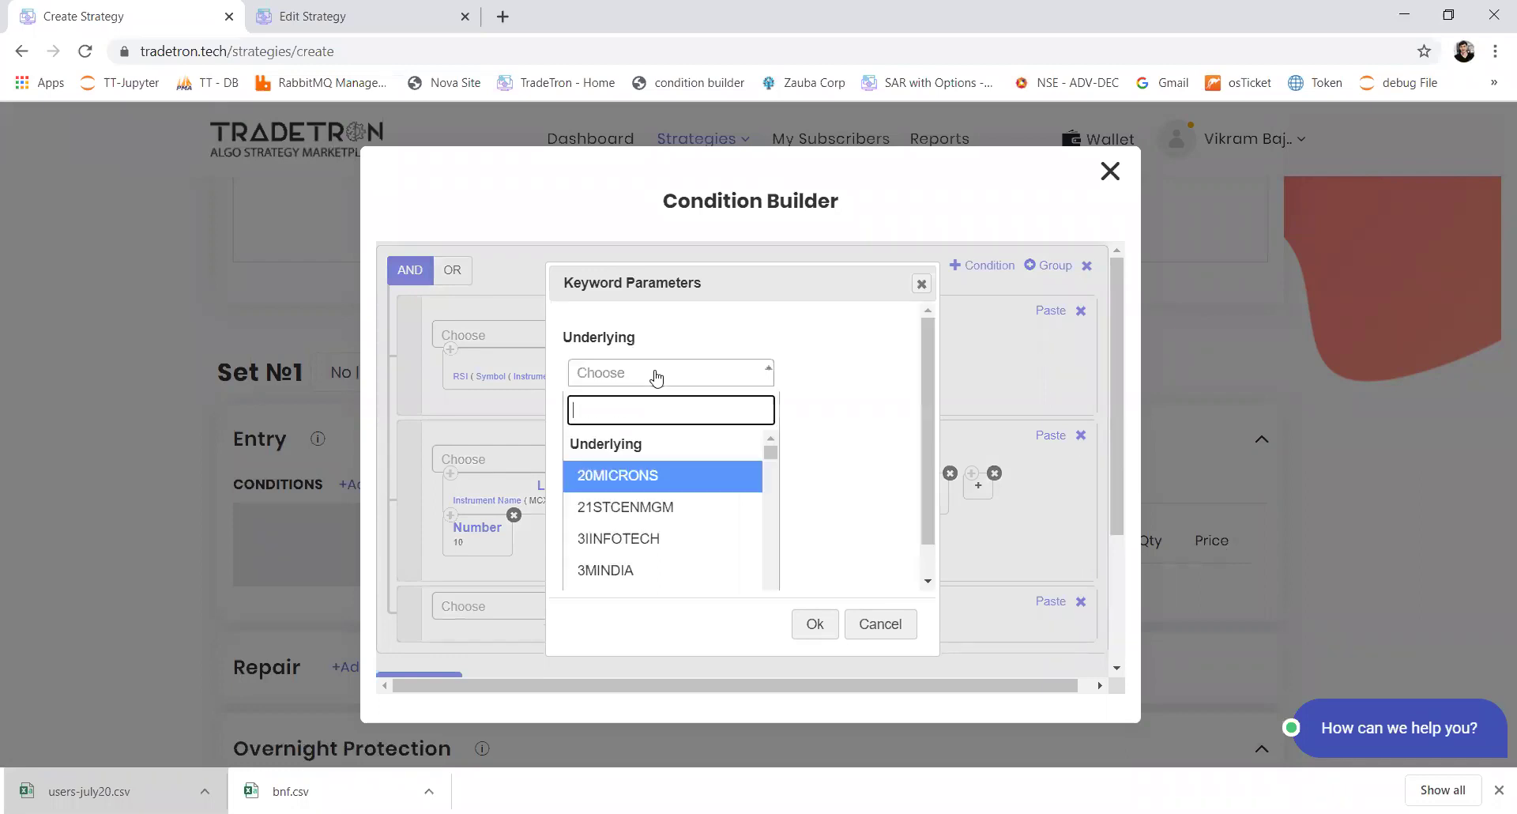
text(nifty)
key(Return)
key(Tab)
key(Return)
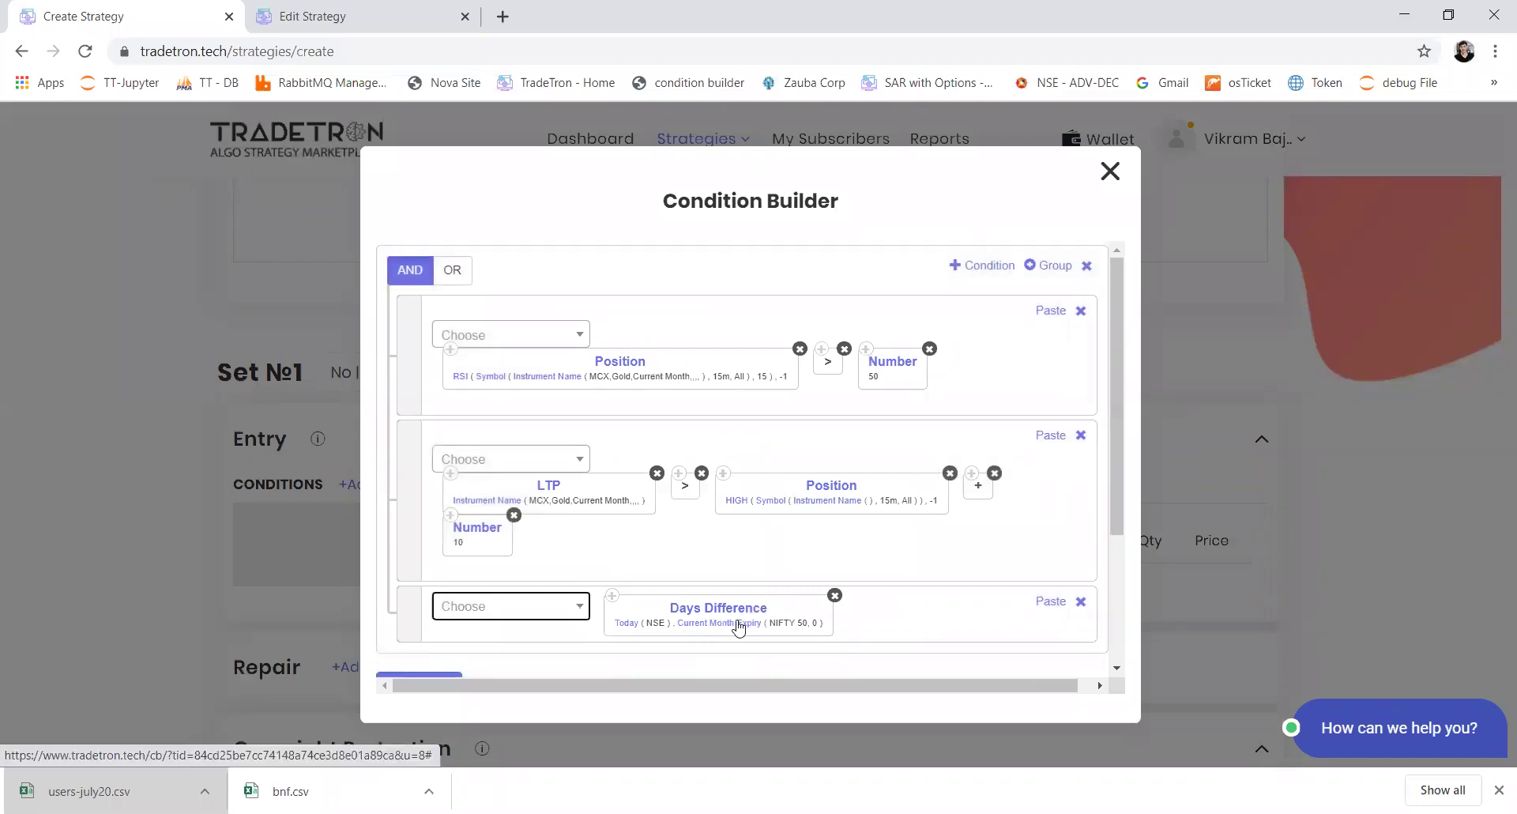
Append a greater-than operator after the Days Difference keyword in the third condition.
click(540, 623)
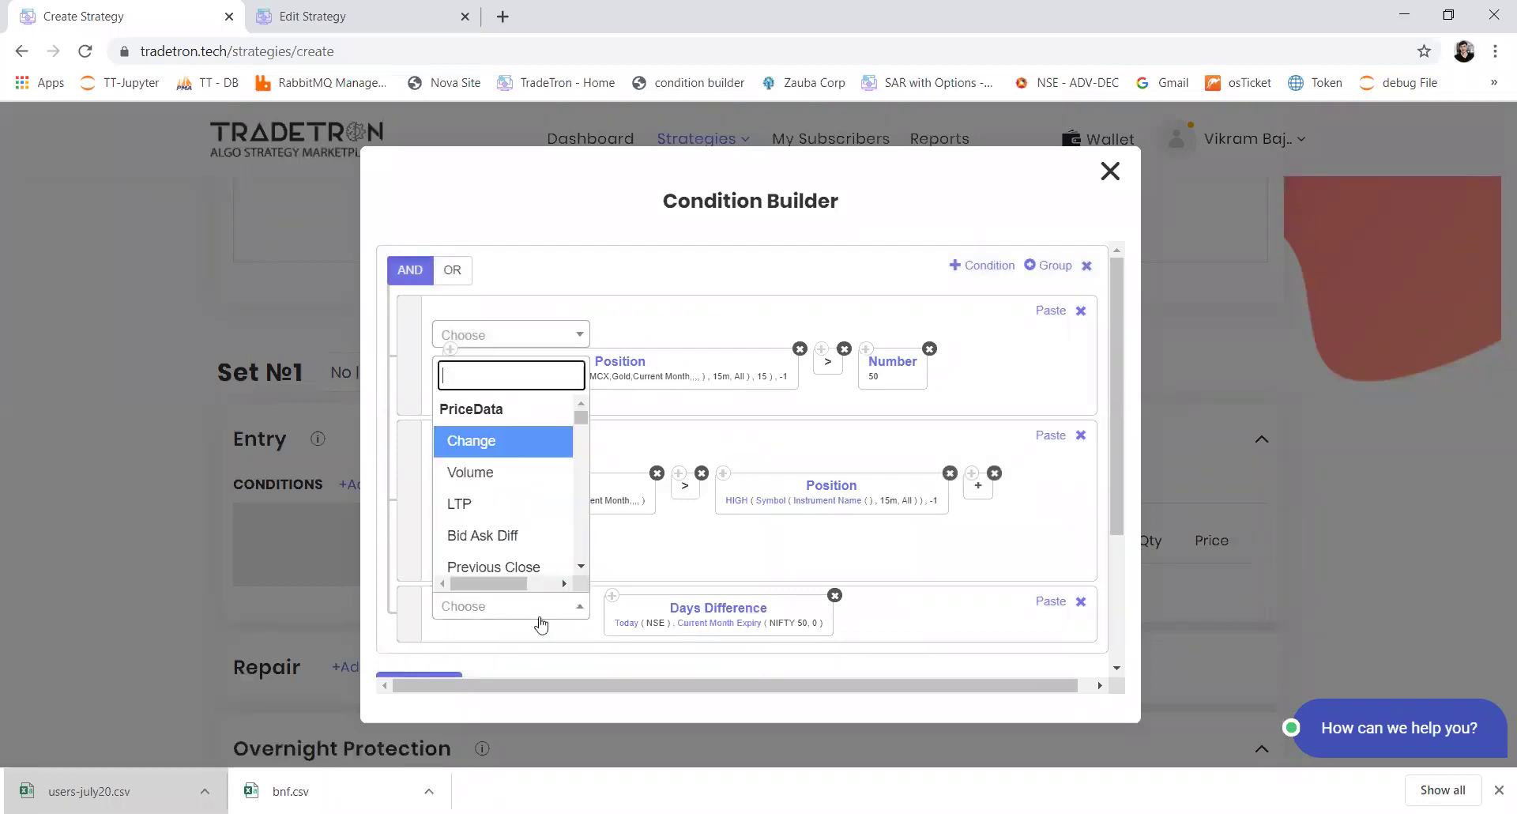
text(<)
key(BackSpace)
text(.)
key(BackSpace)
text(>)
key(Return)
Complete the third condition with a Number keyword of value 6 and submit the entry condition.
click(540, 623)
text(number)
key(Return)
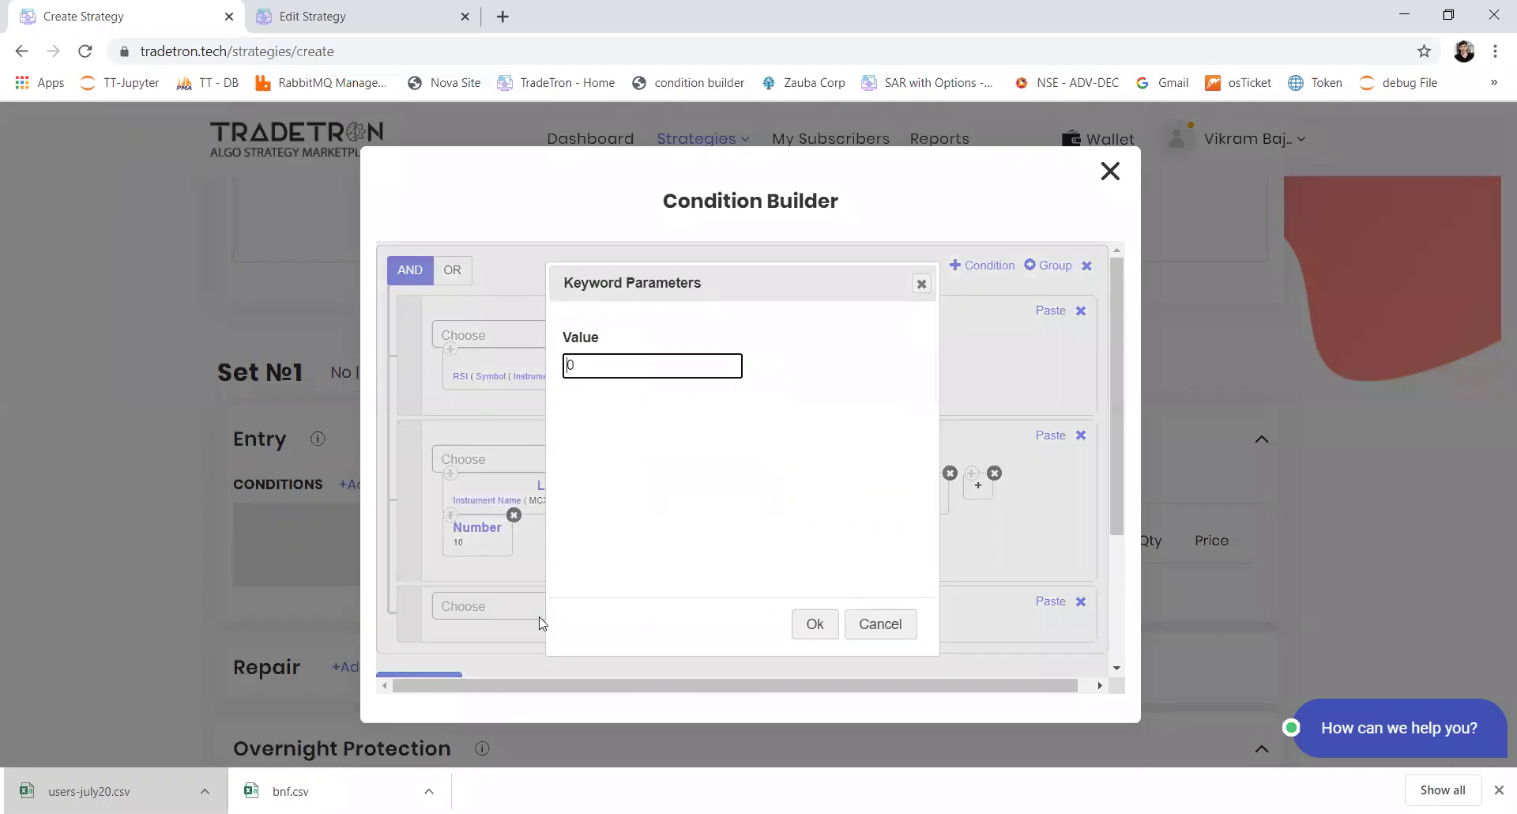
key(Delete)
key(Tab)
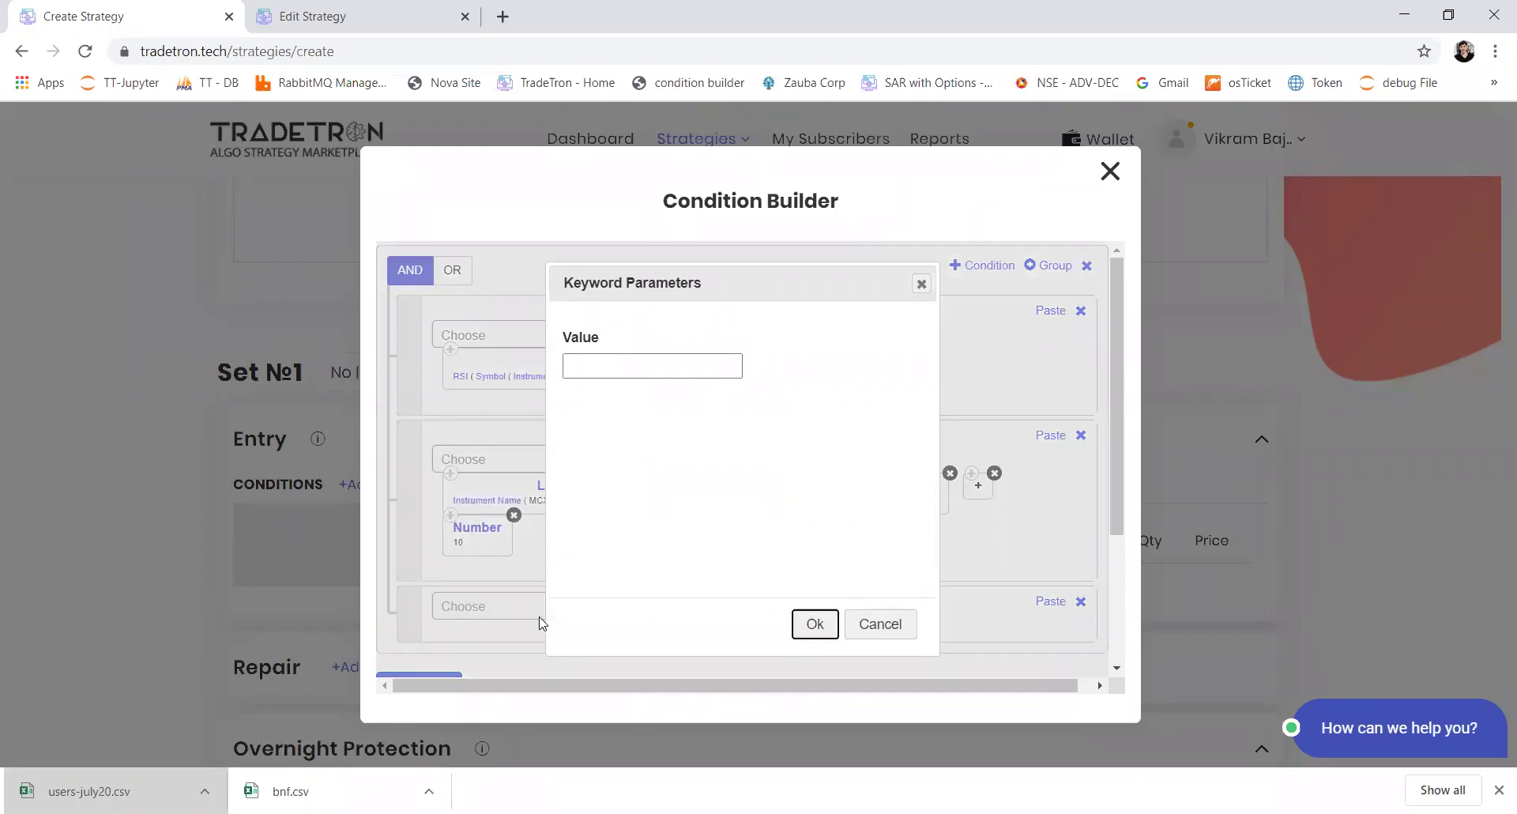
click(651, 374)
text(6)
key(Return)
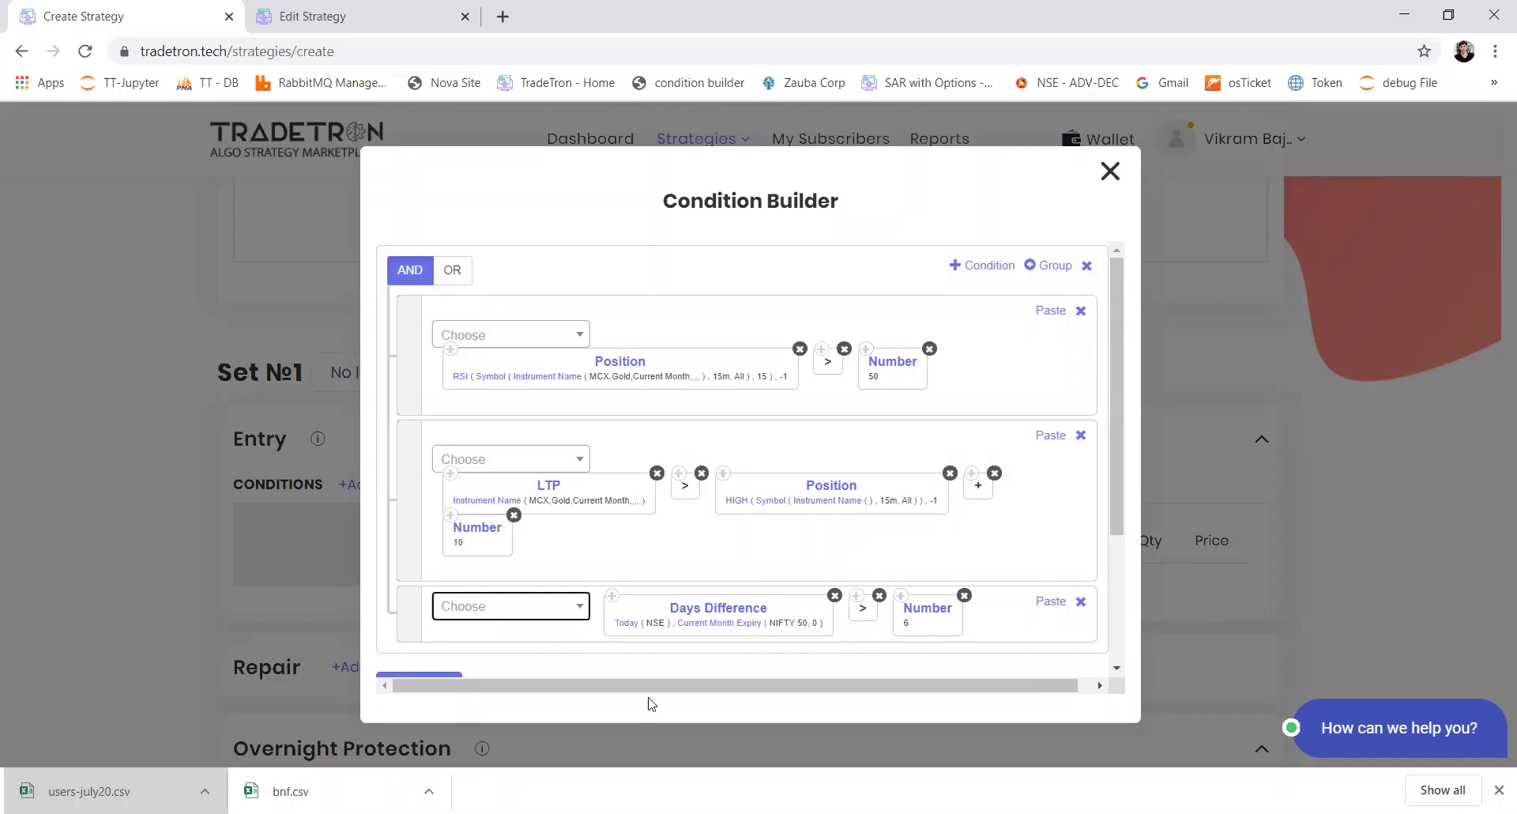
click(451, 677)
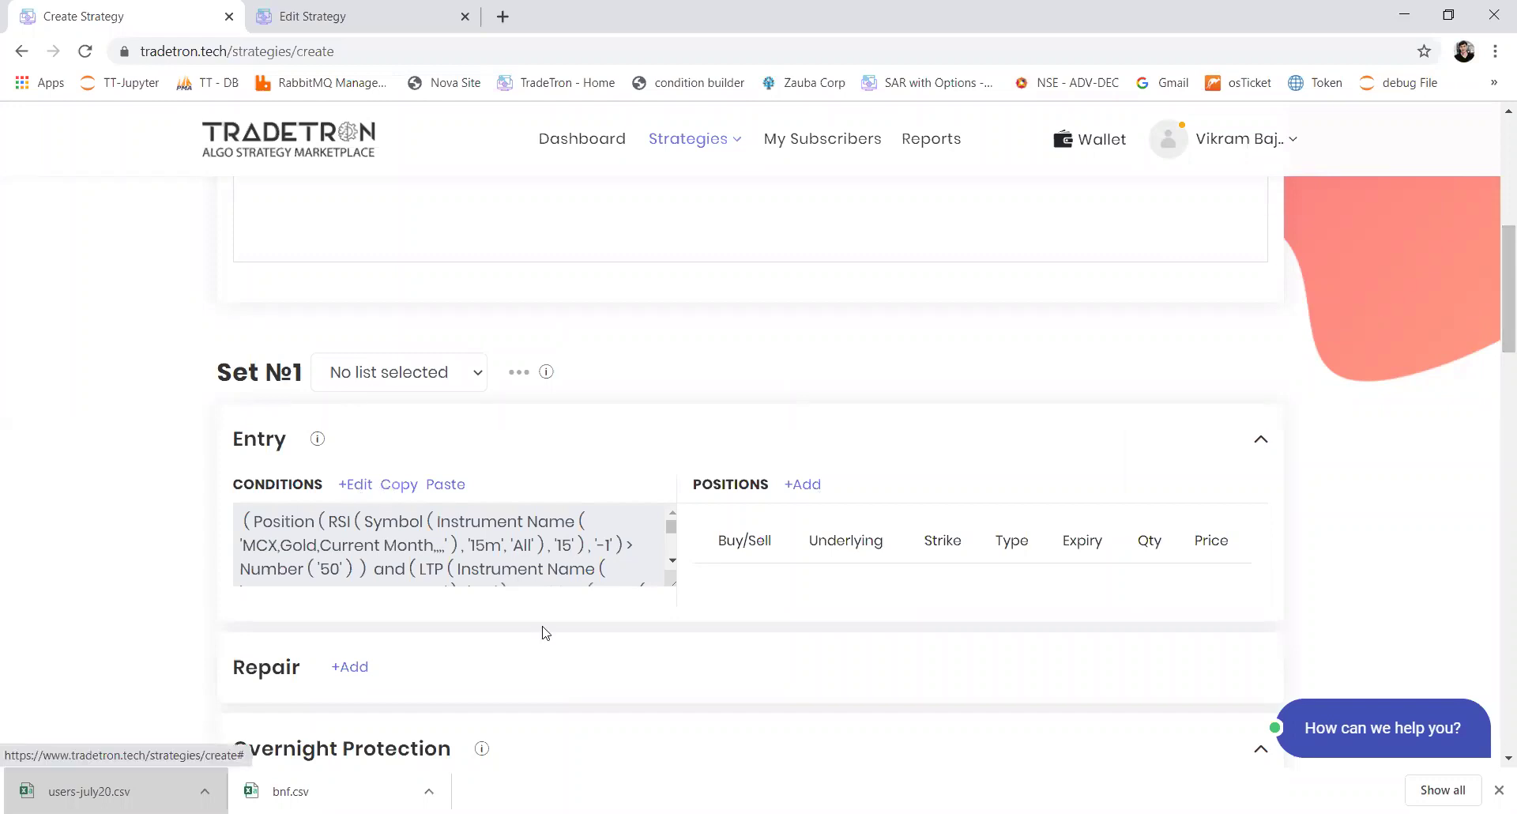
Add a second set to the strategy.
scroll(1494, 475, down, 13)
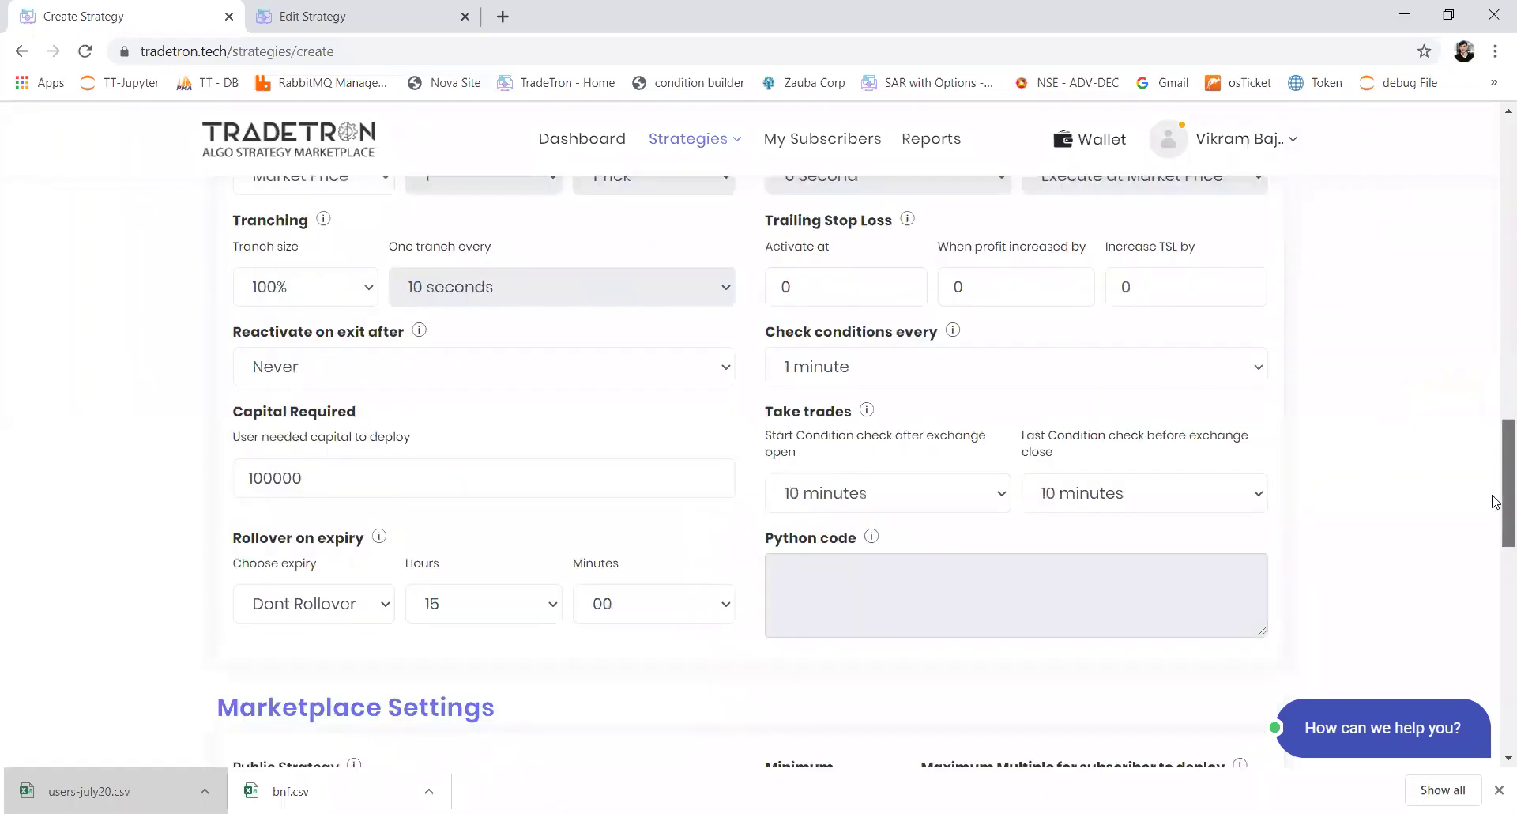
scroll(1221, 519, up, 8)
click(1197, 570)
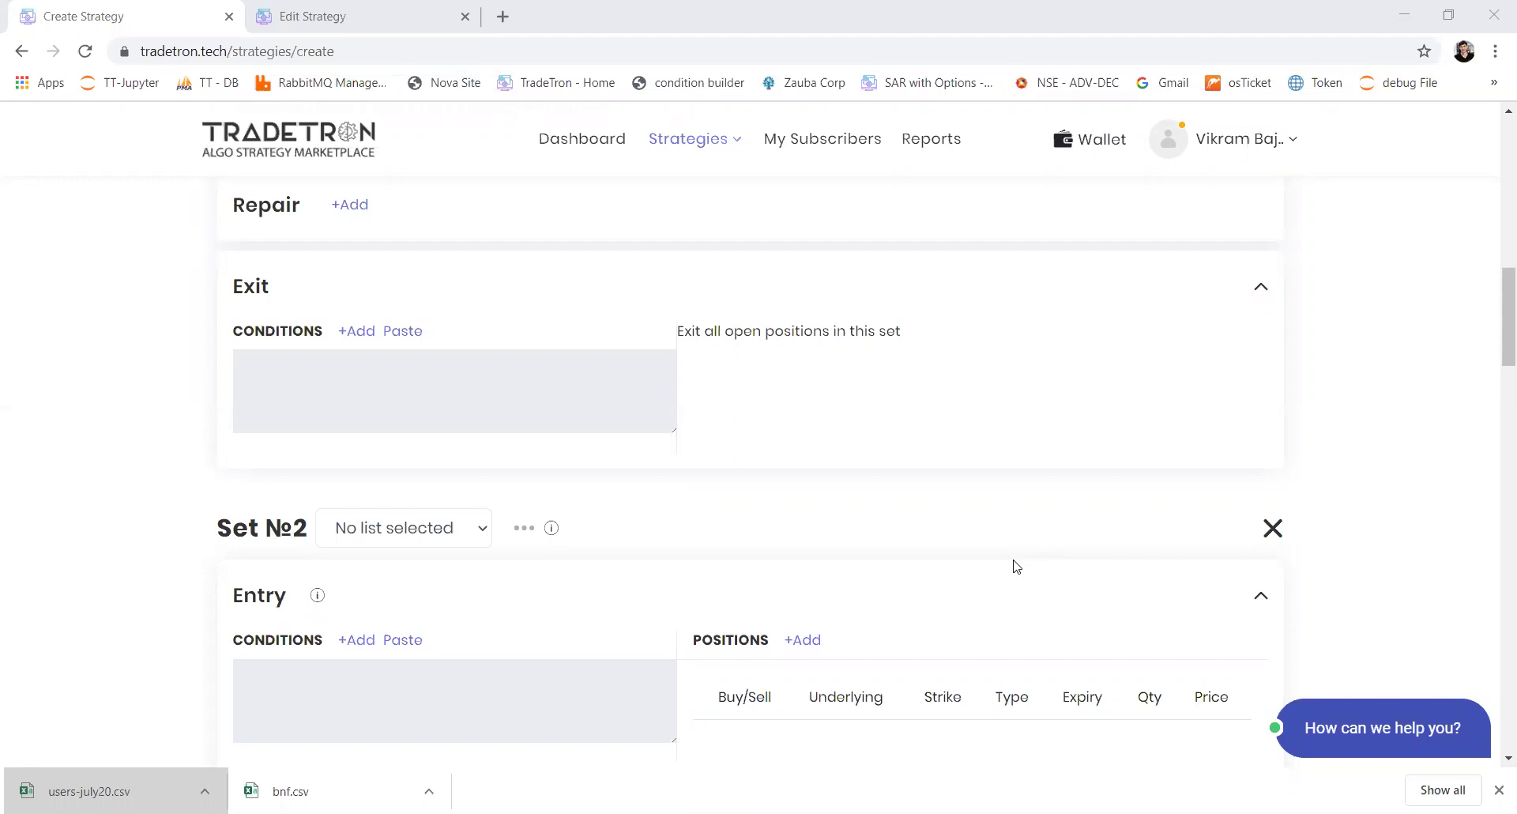
Examine the Limit Price and StopLoss Trigger fields in the position builder of Set 2's entry, then close it without adding a position.
click(809, 640)
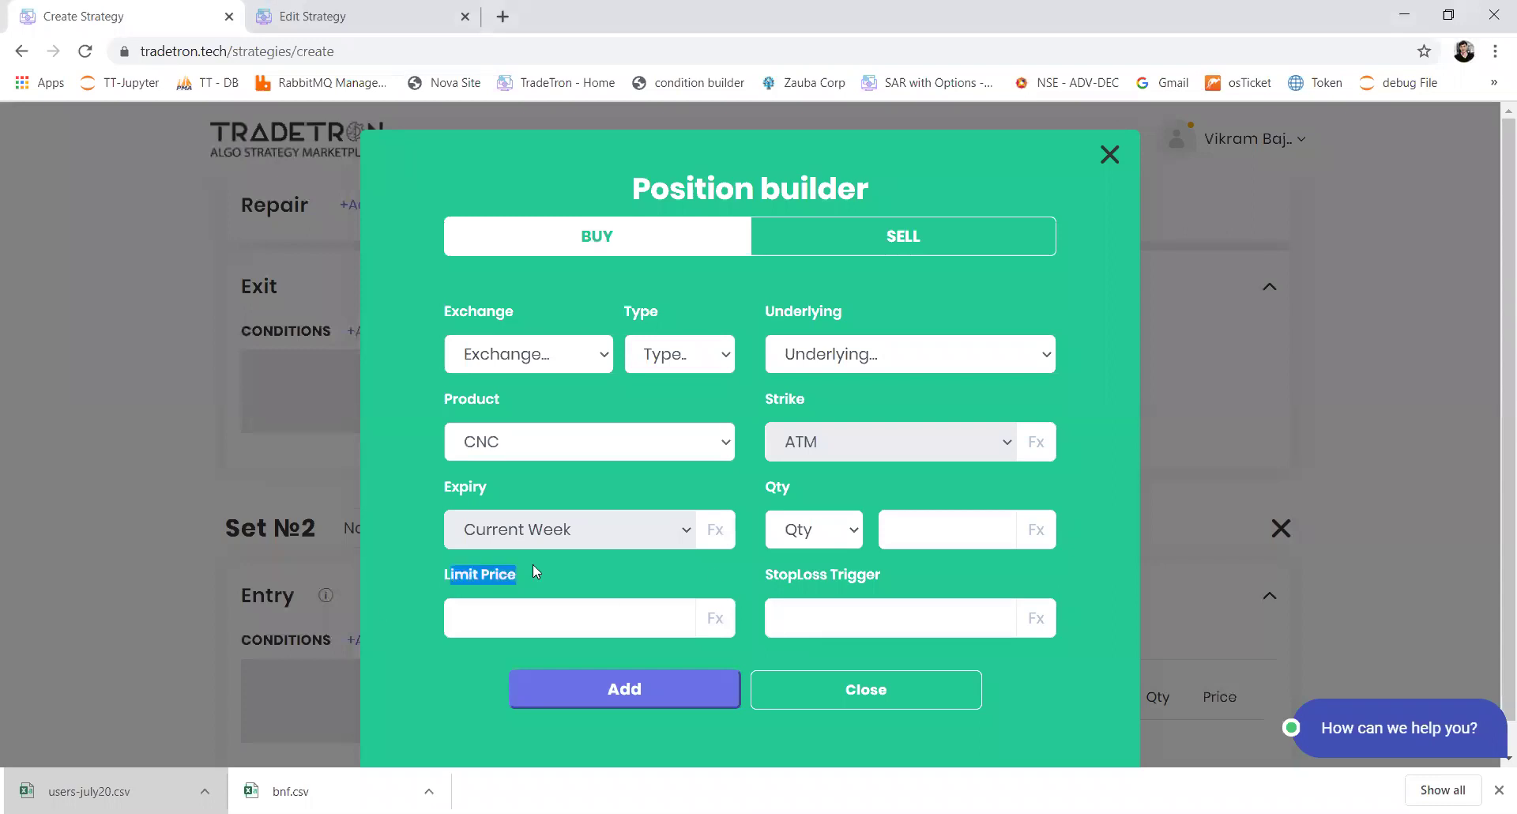
drag(788, 575, 883, 574)
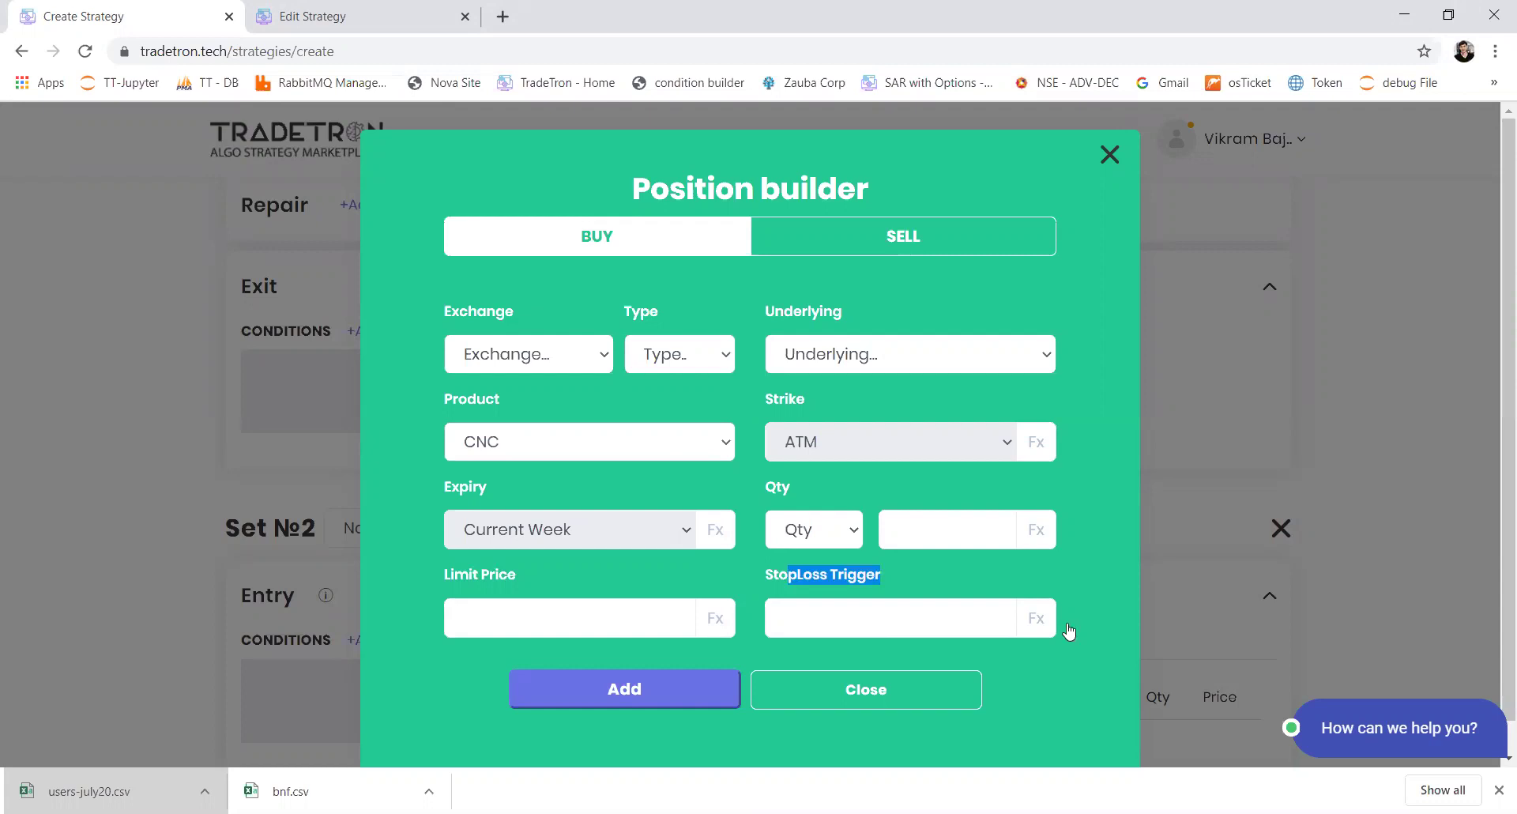
drag(794, 576, 893, 577)
double_click(513, 574)
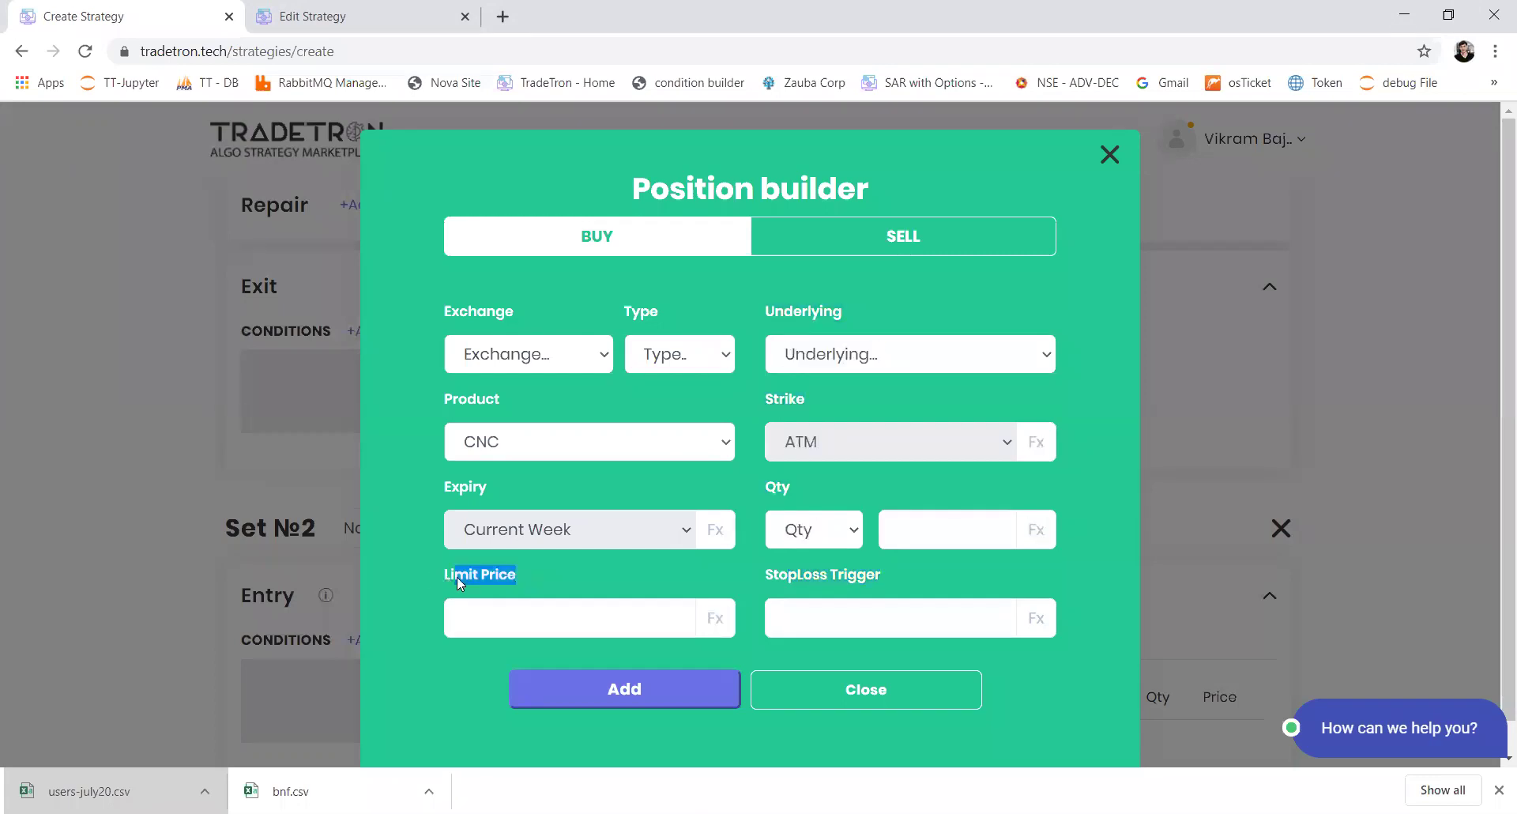
click(1110, 155)
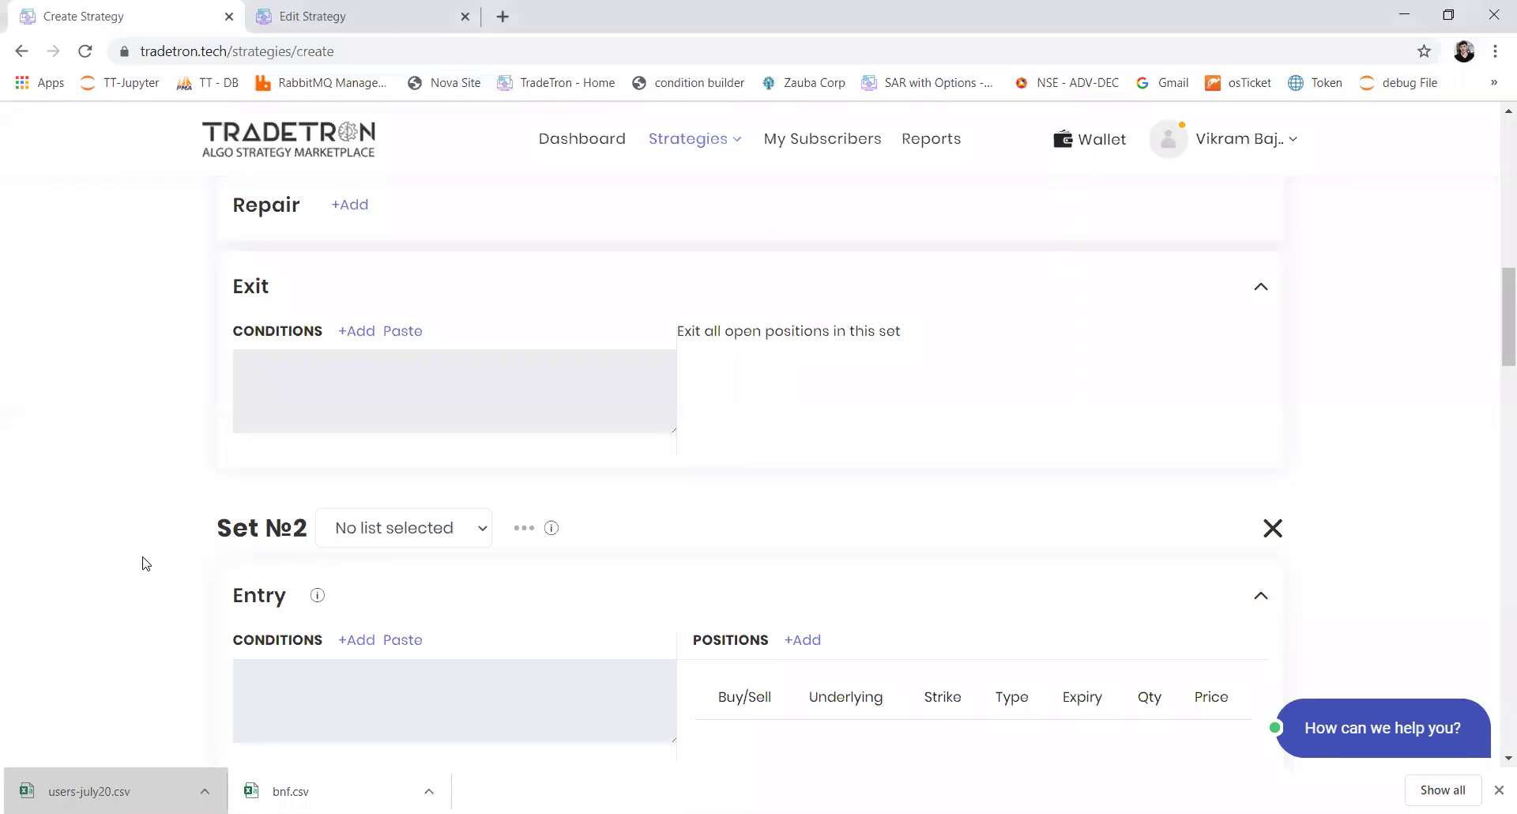
Start the entry condition of Set 2 with a Position keyword using series CLOSE and position -1.
click(359, 640)
click(533, 315)
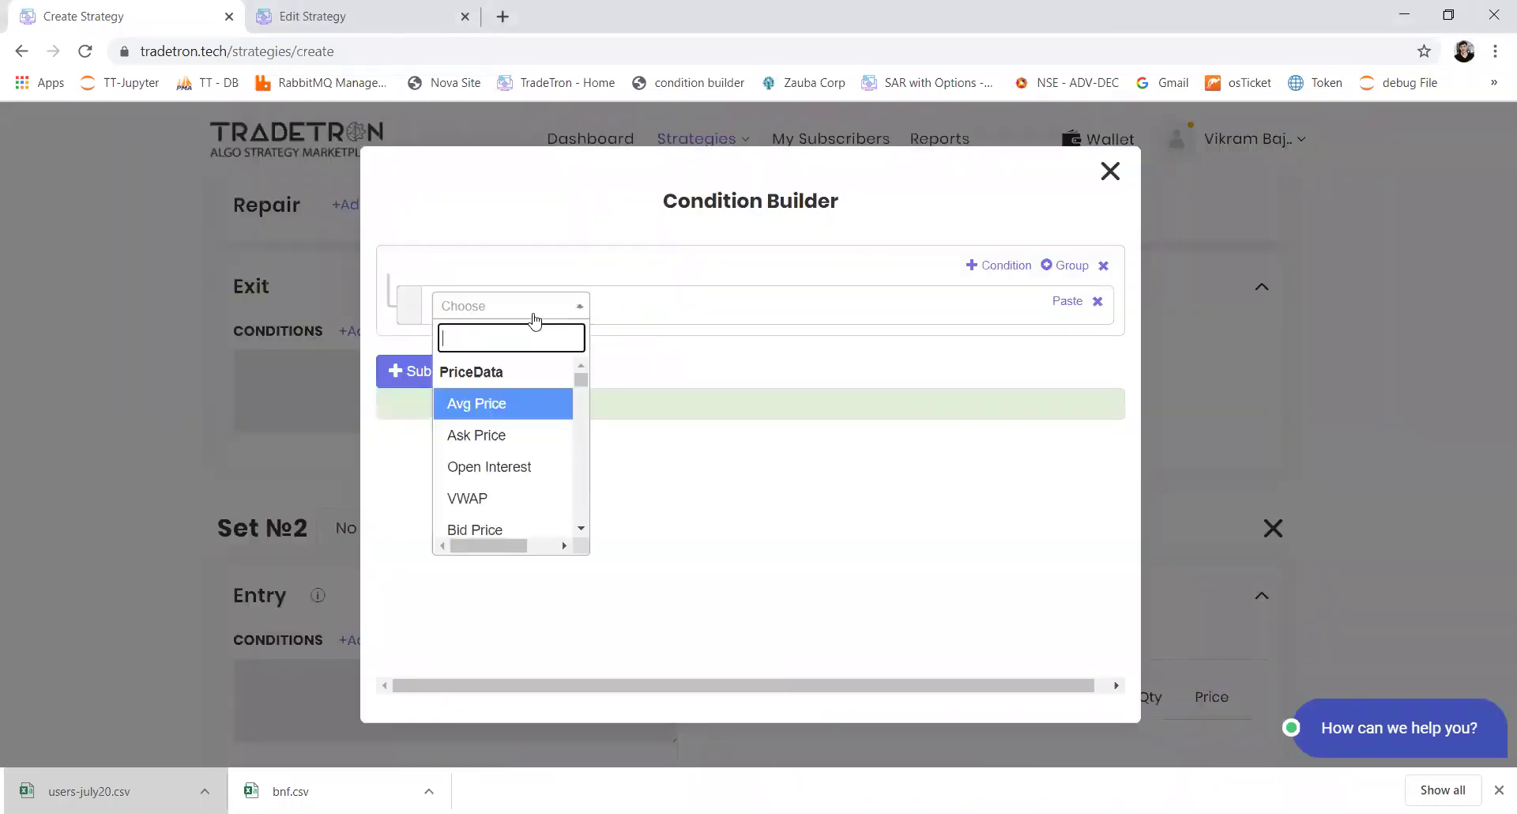
text(posi)
key(Return)
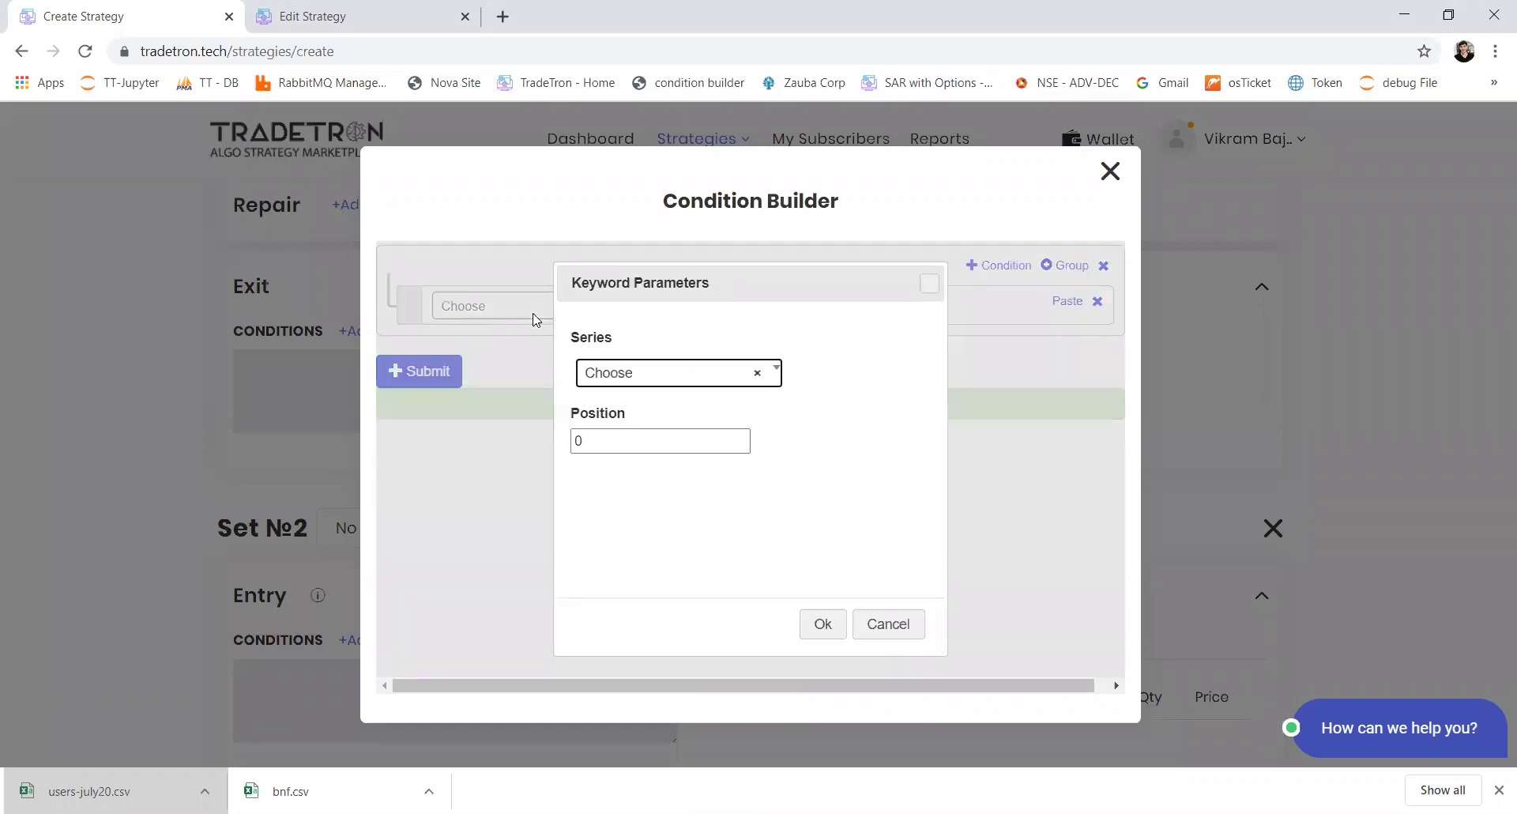
text(clo)
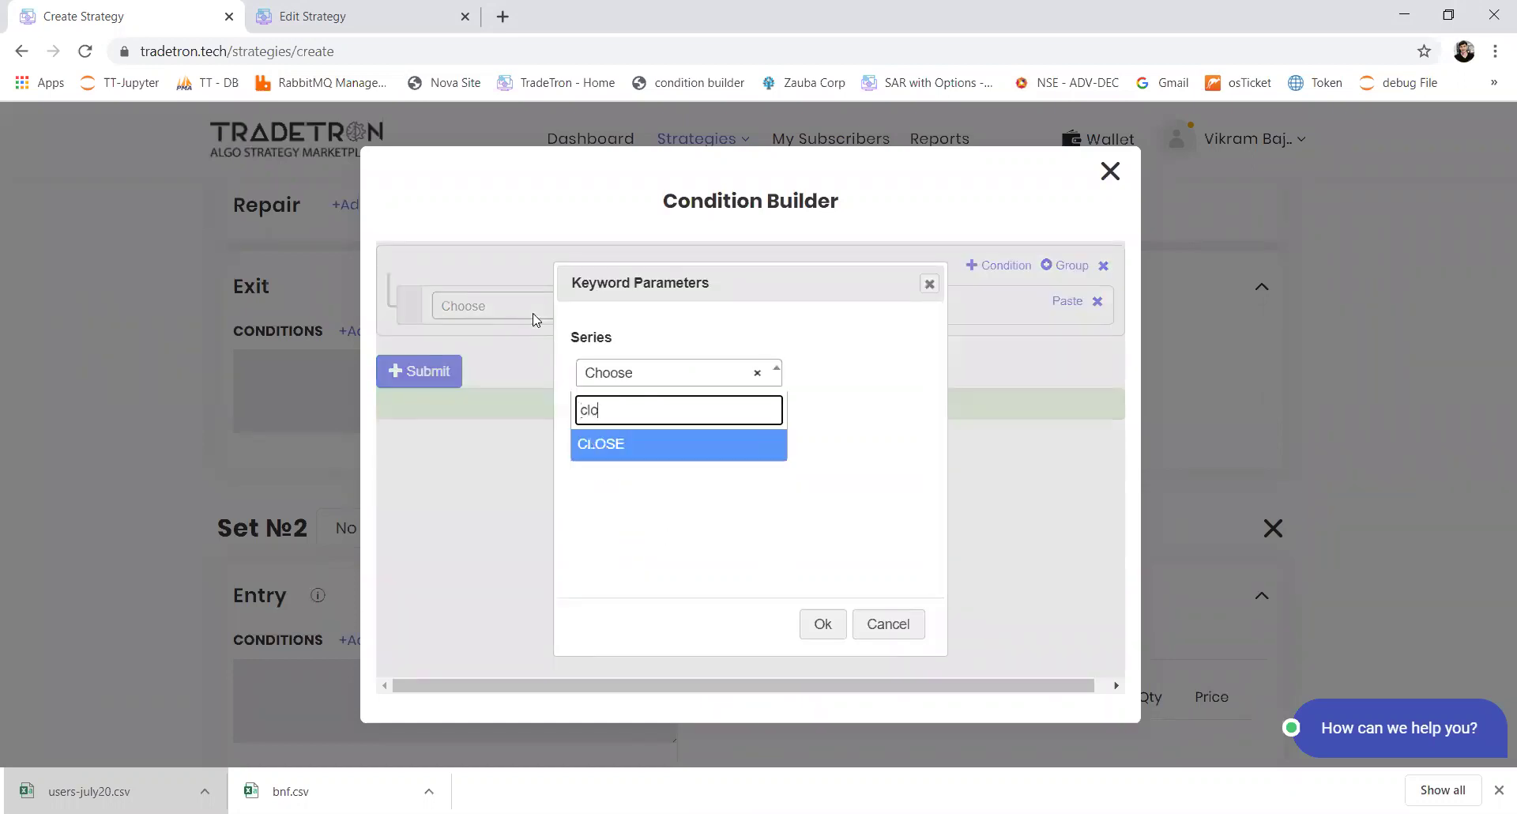
key(Return)
text(-1)
key(Tab)
key(Return)
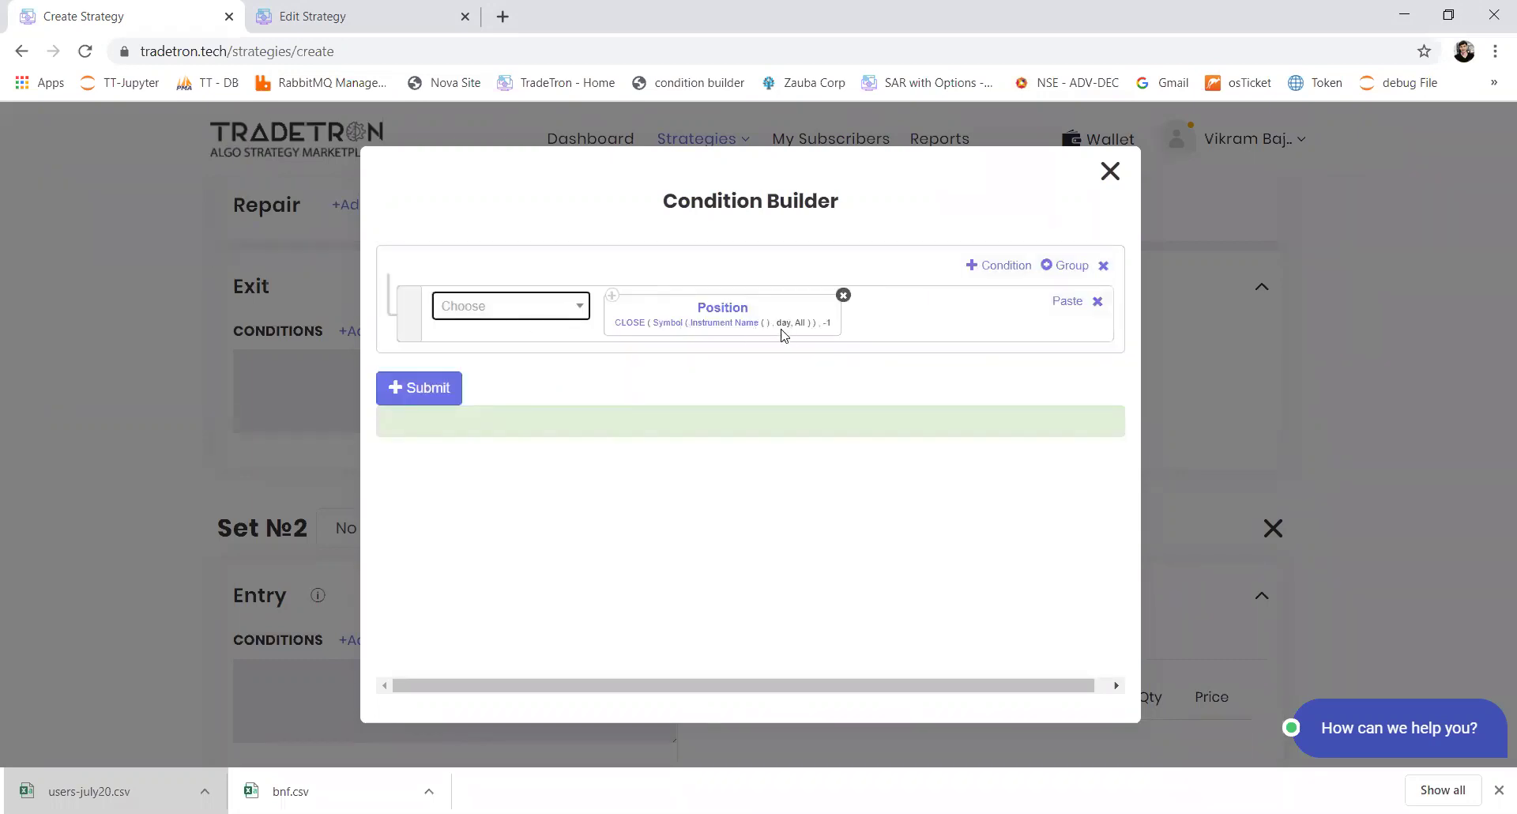
Change the underlying of the CLOSE Position keyword's symbol from Instrument Name to Futures, keeping day candles and all history.
click(680, 328)
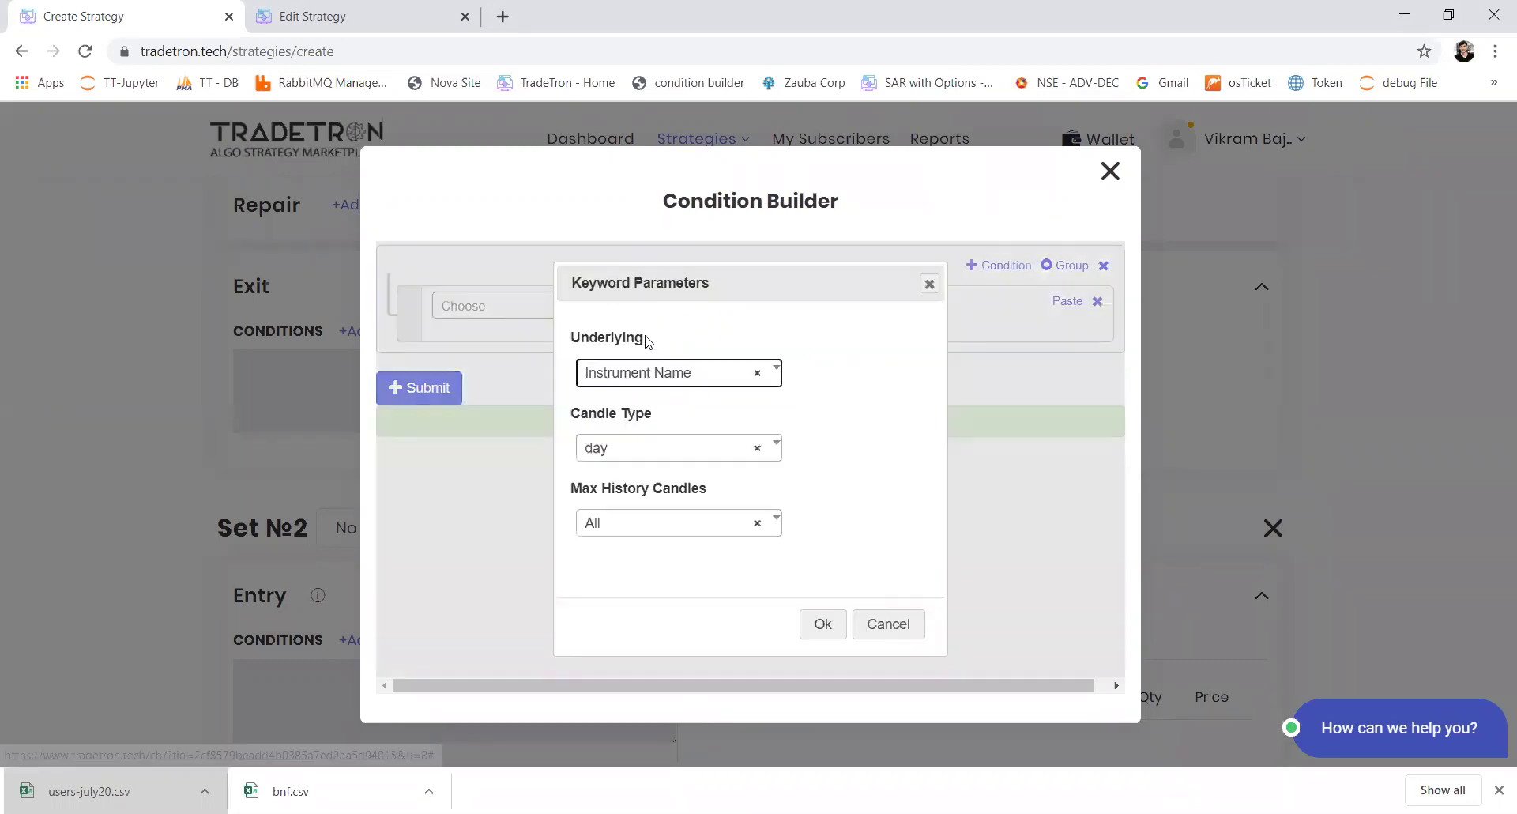
click(639, 370)
text(f)
key(Return)
key(Tab)
key(Tab)
key(Tab)
key(Return)
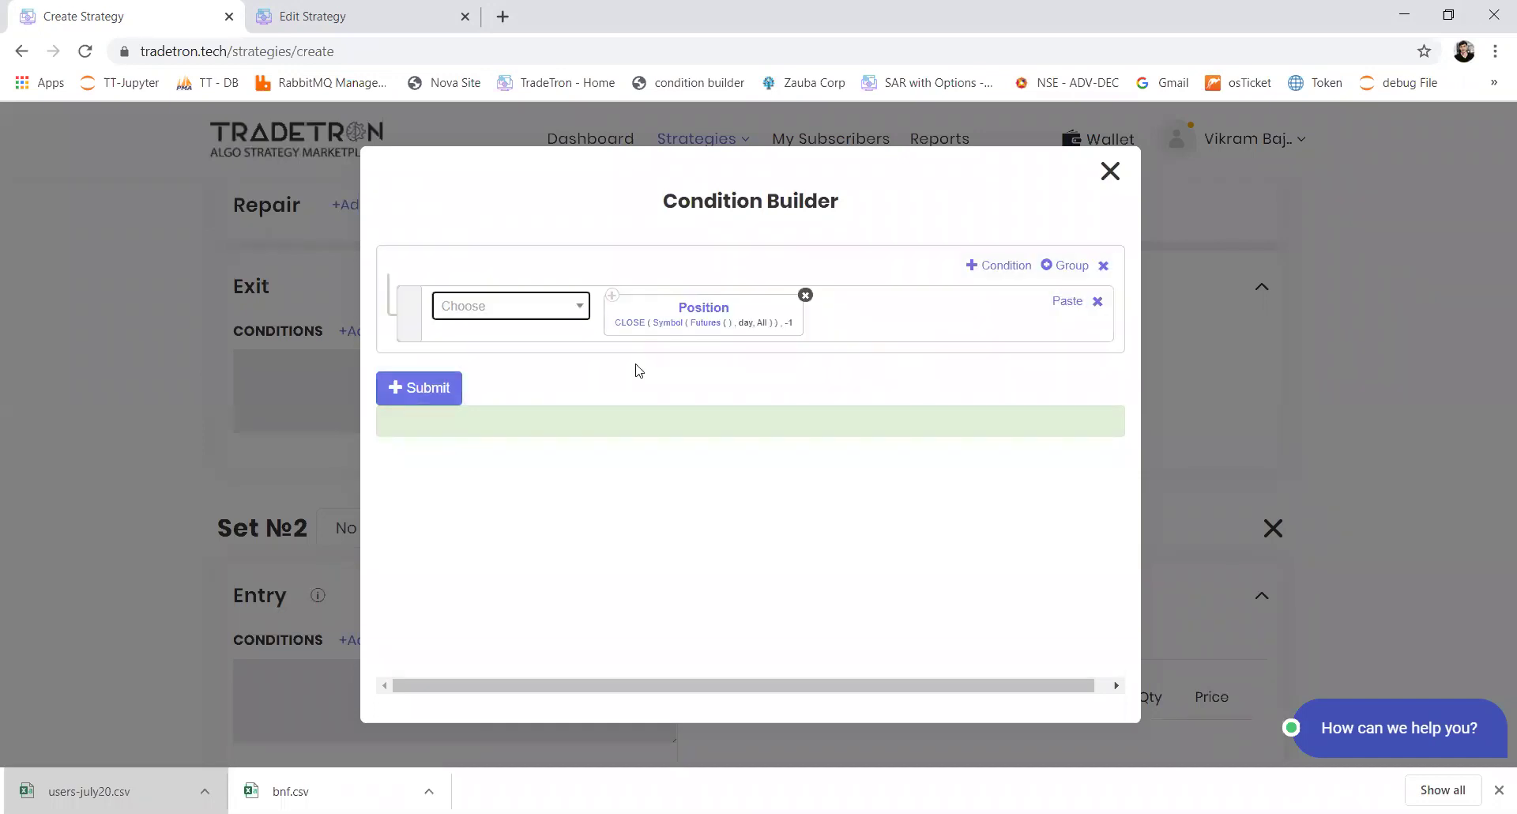
Choose NIFTY 50 as the underlying of the Futures inside the CLOSE Position keyword.
click(695, 324)
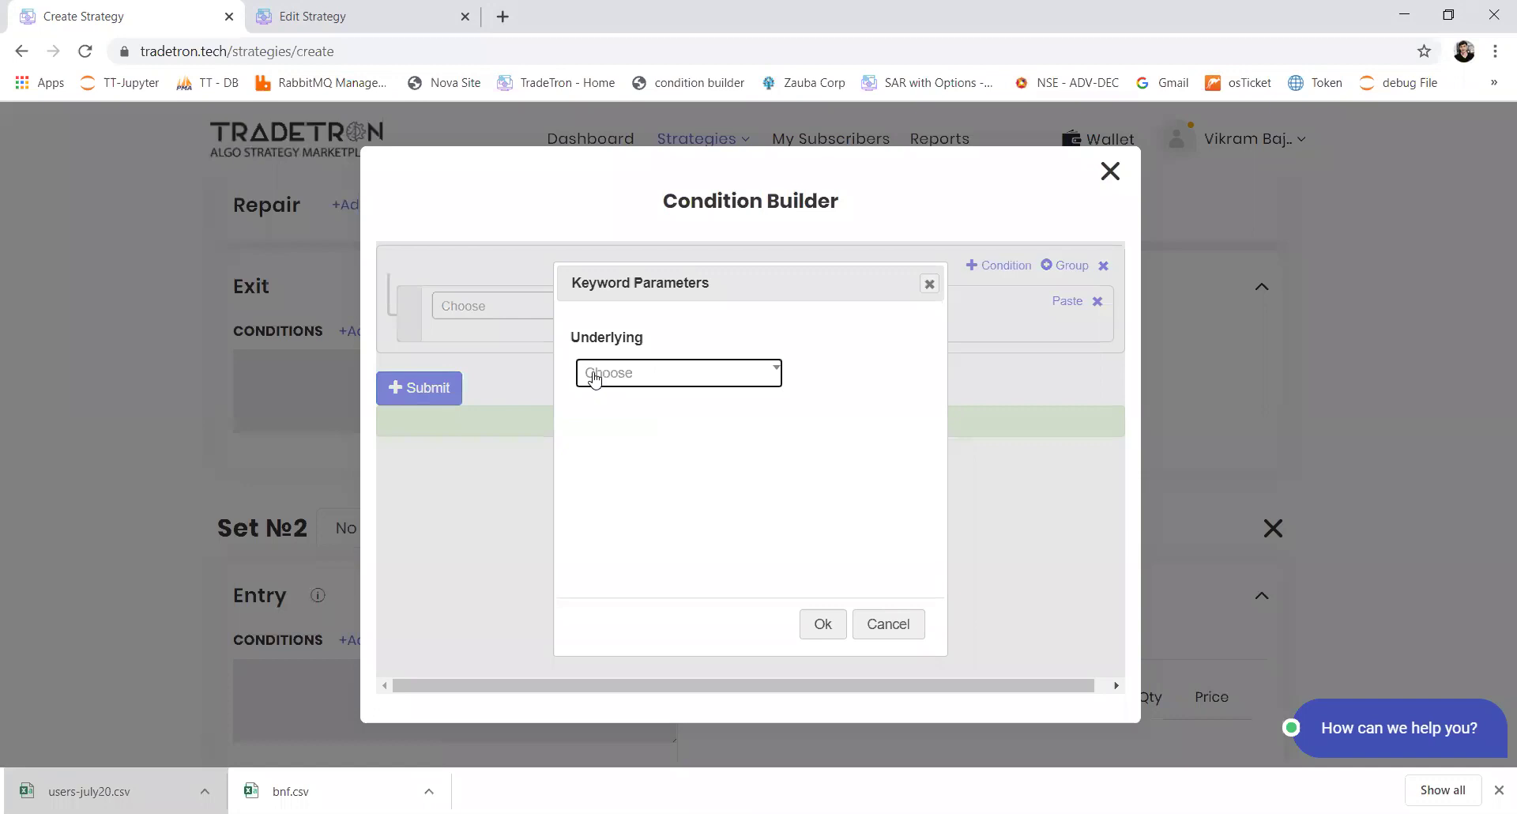
click(595, 379)
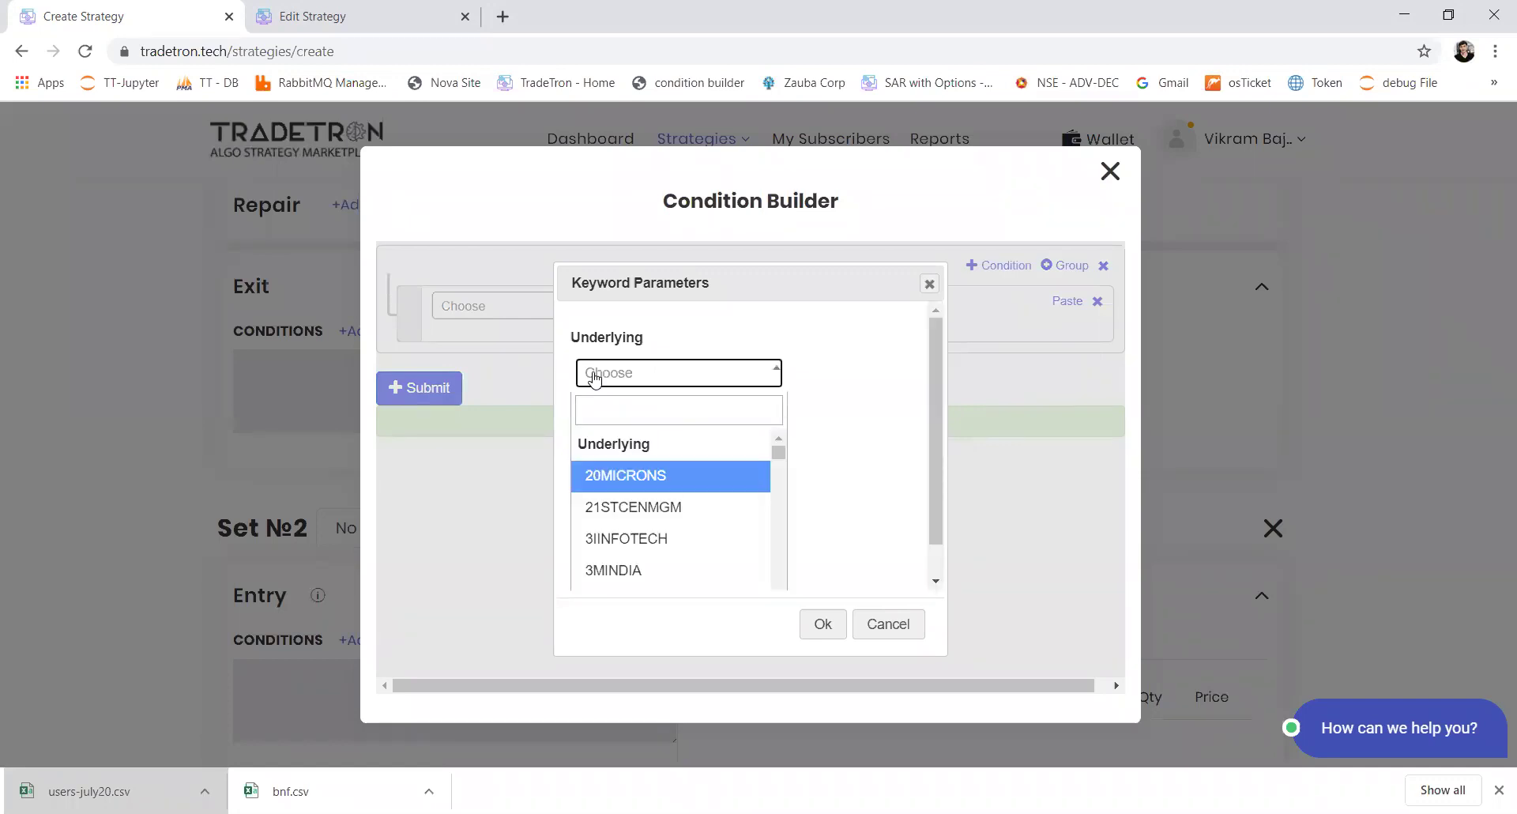
text(fty)
key(Down)
key(Return)
key(Tab)
key(Return)
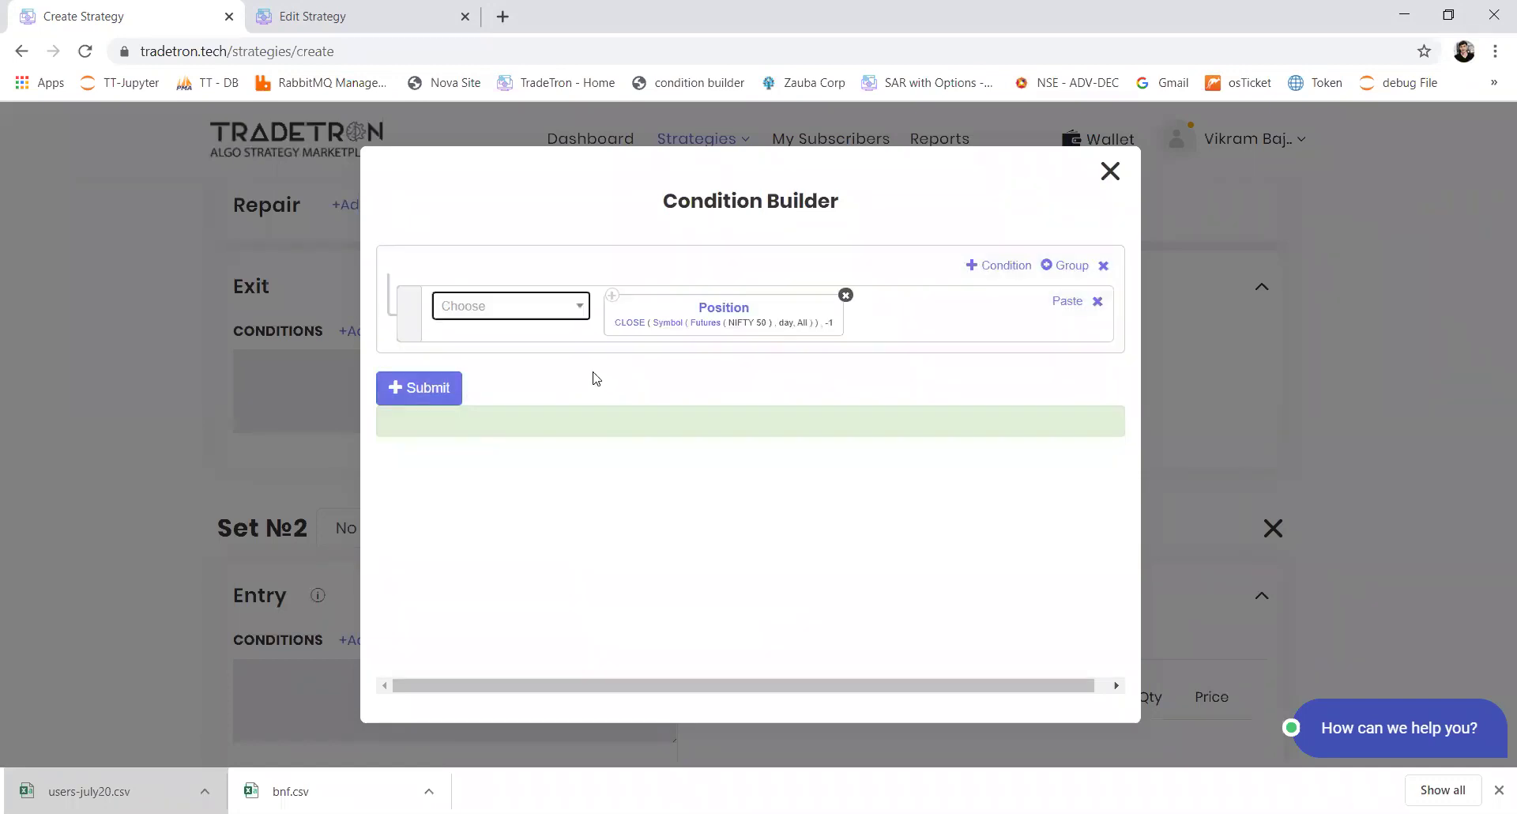
Add a second Position keyword to the condition with series OPEN and position 0.
click(558, 320)
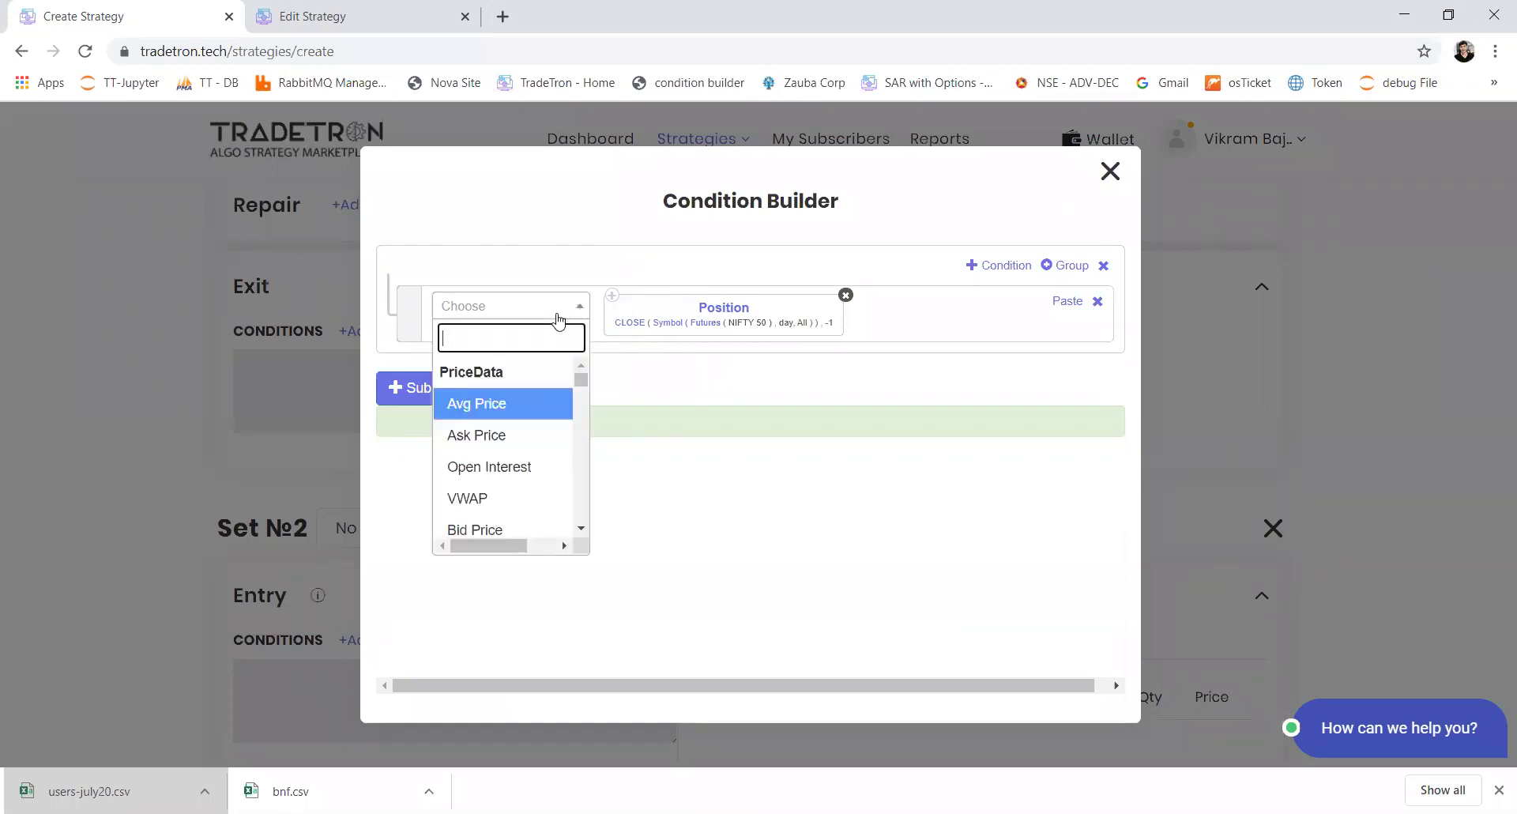
text(posi)
key(Return)
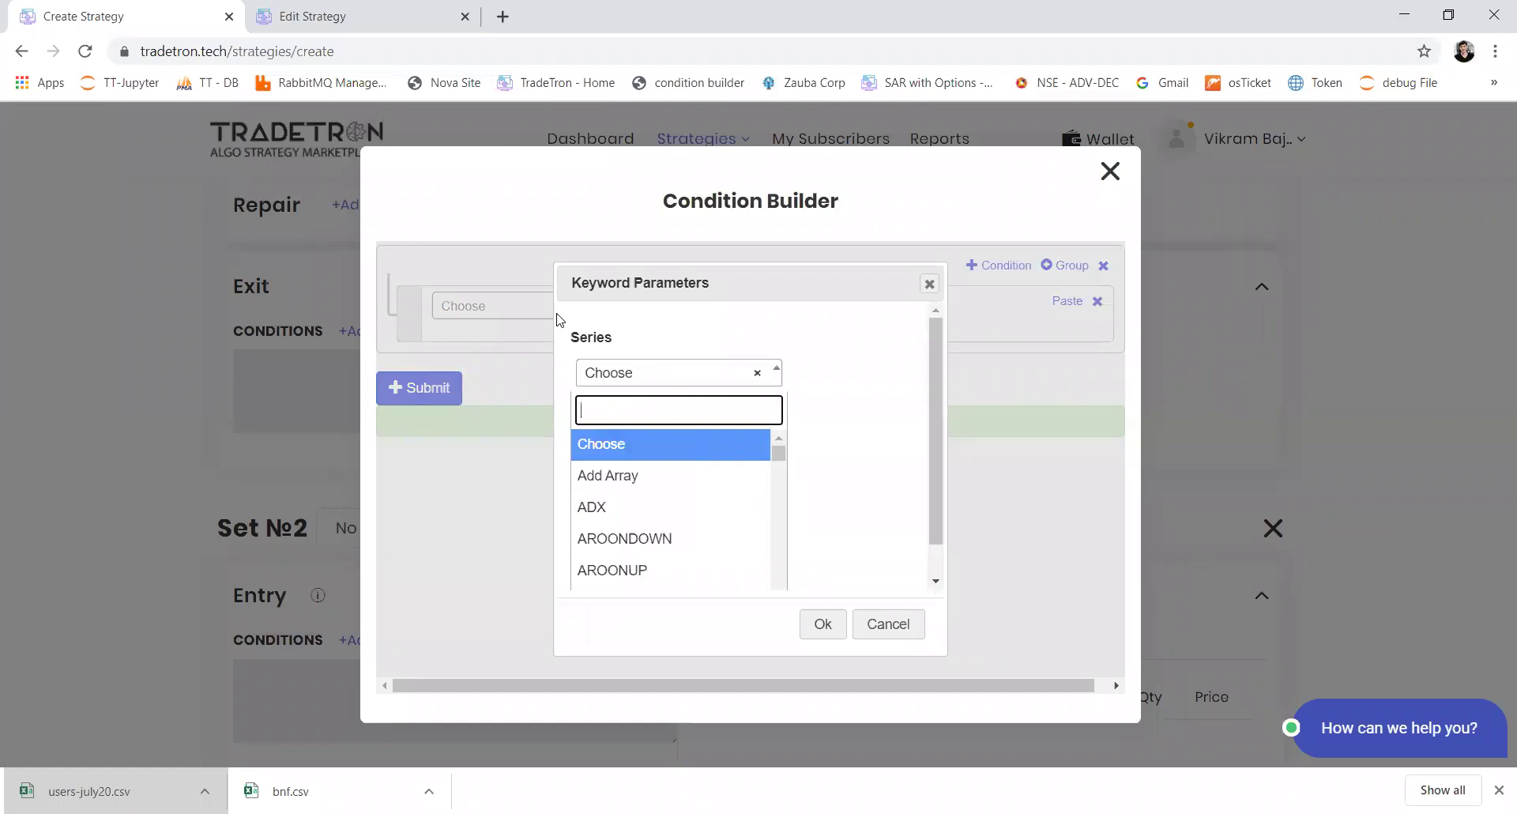
text(op)
key(Down)
key(Down)
key(Return)
key(Tab)
key(Tab)
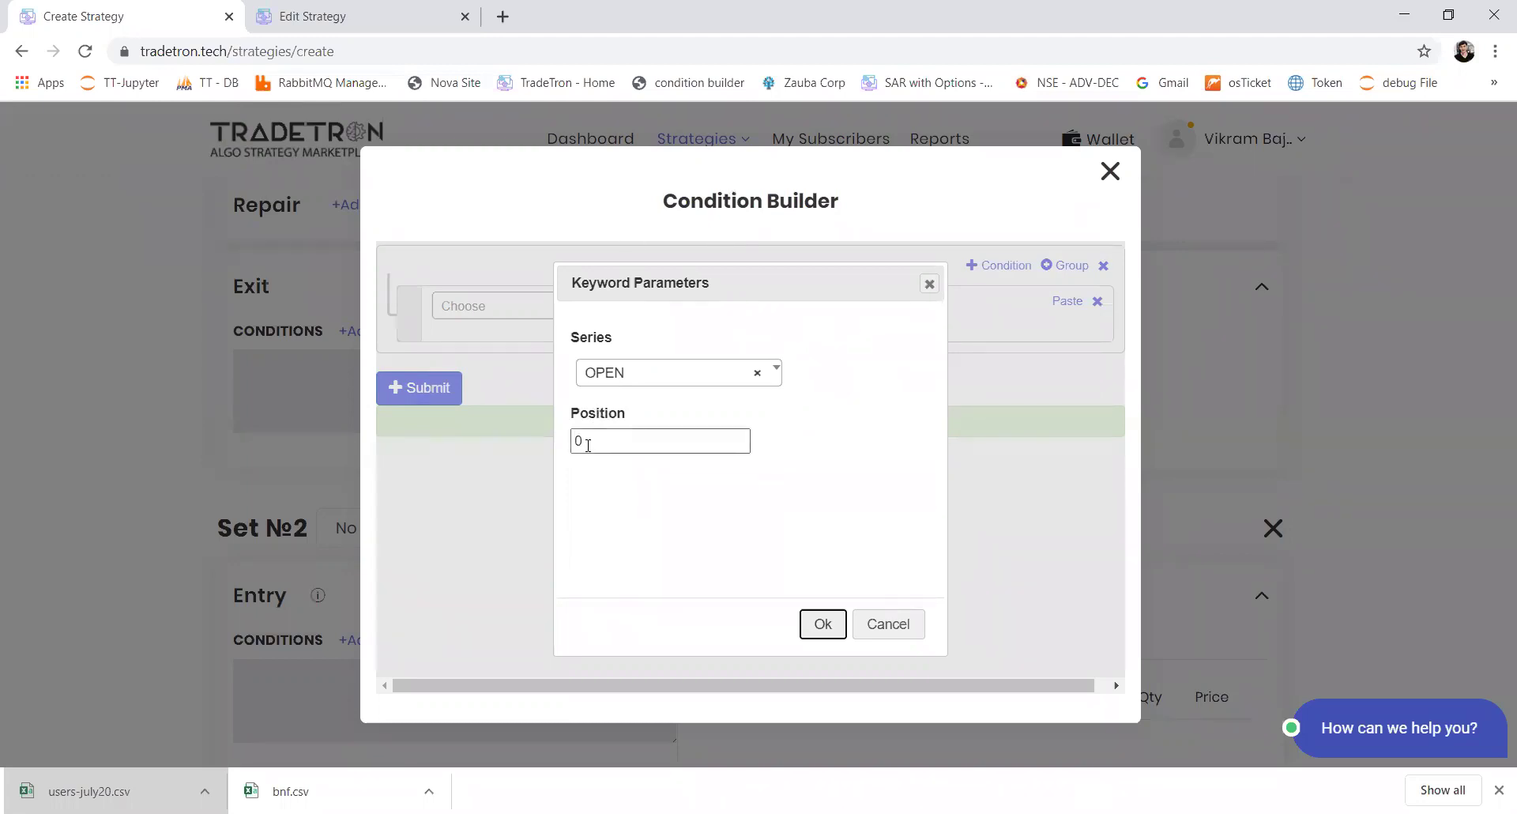
click(659, 436)
click(839, 636)
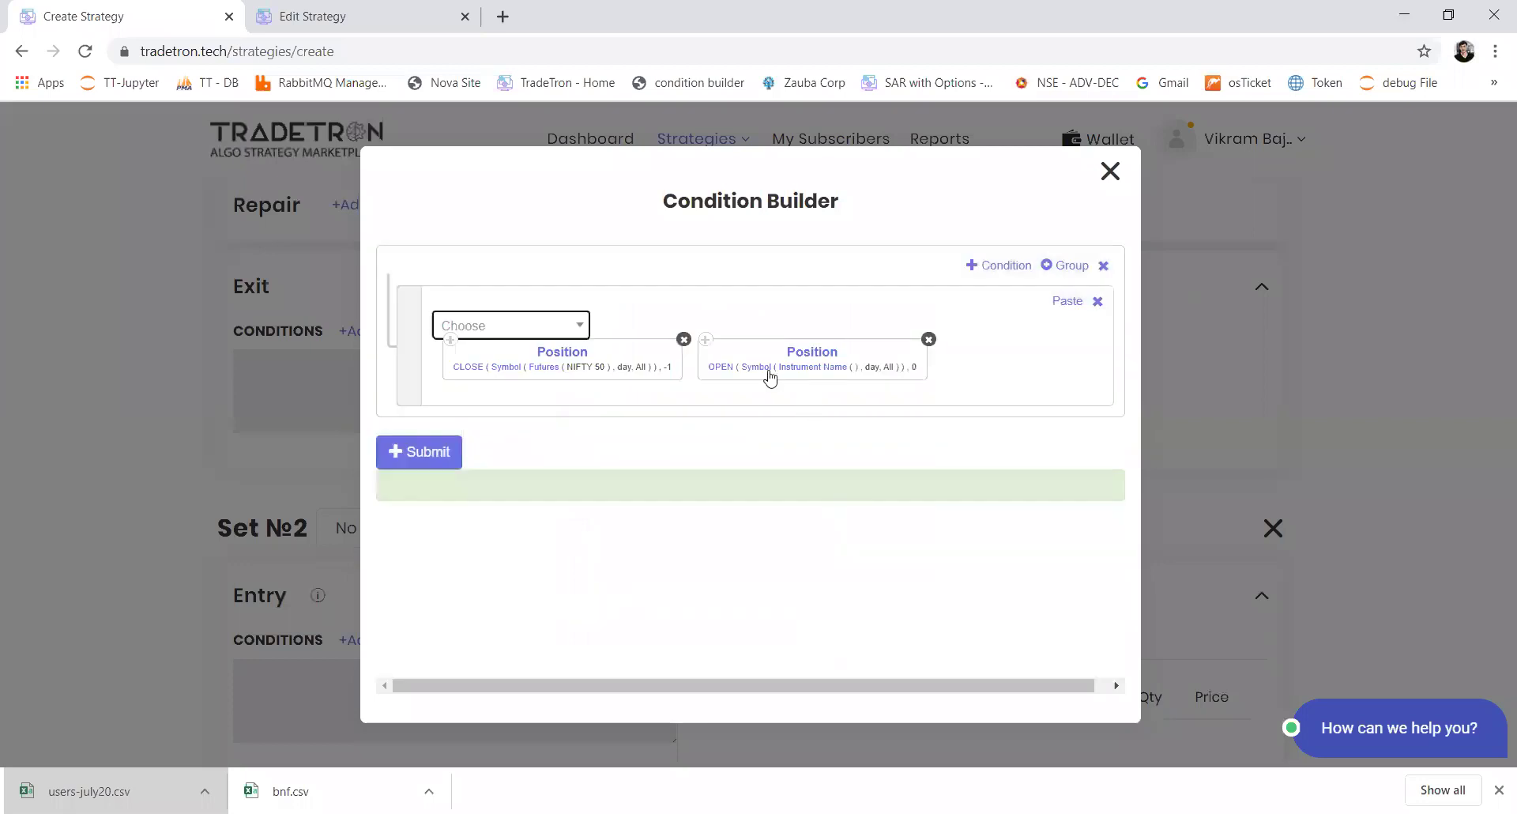
Set the symbol underlying of the OPEN Position keyword to Futures.
click(770, 371)
click(771, 375)
text(fu)
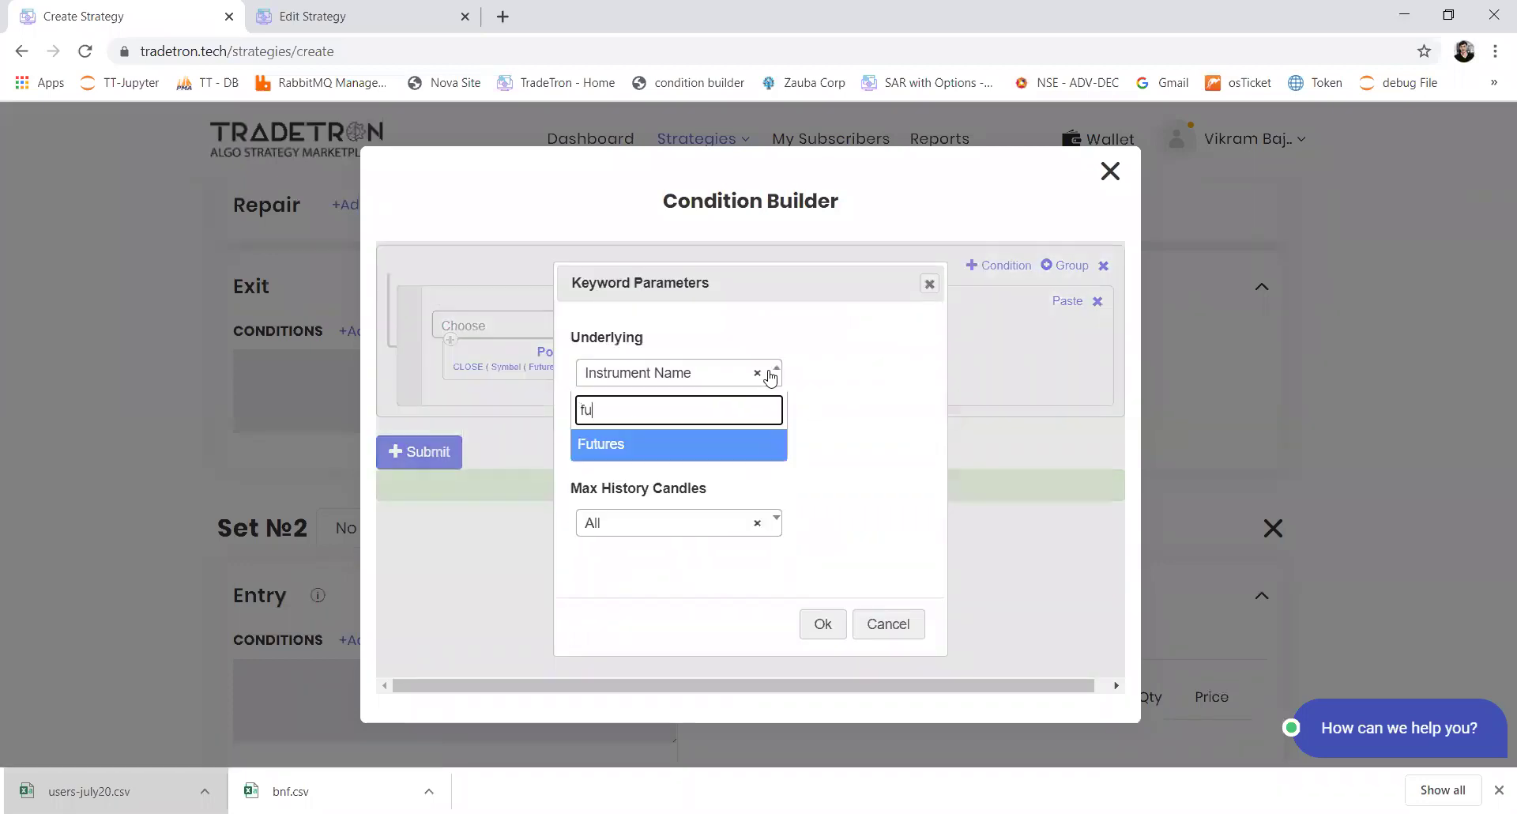
key(Tab)
key(Tab)
key(Tab)
key(Return)
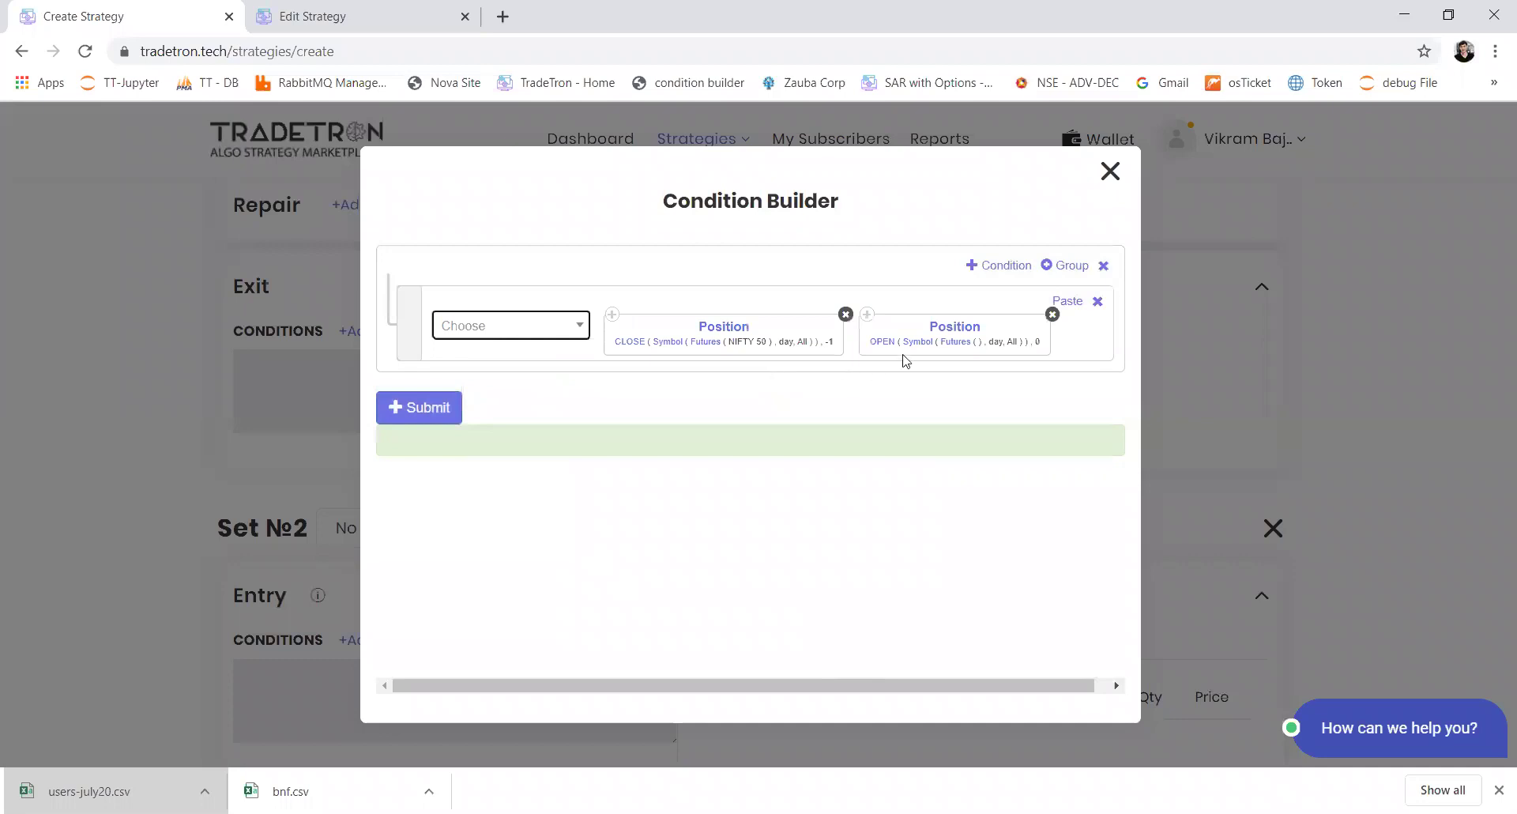
Choose NIFTY 50 as the underlying of the Futures inside the OPEN Position keyword.
click(948, 346)
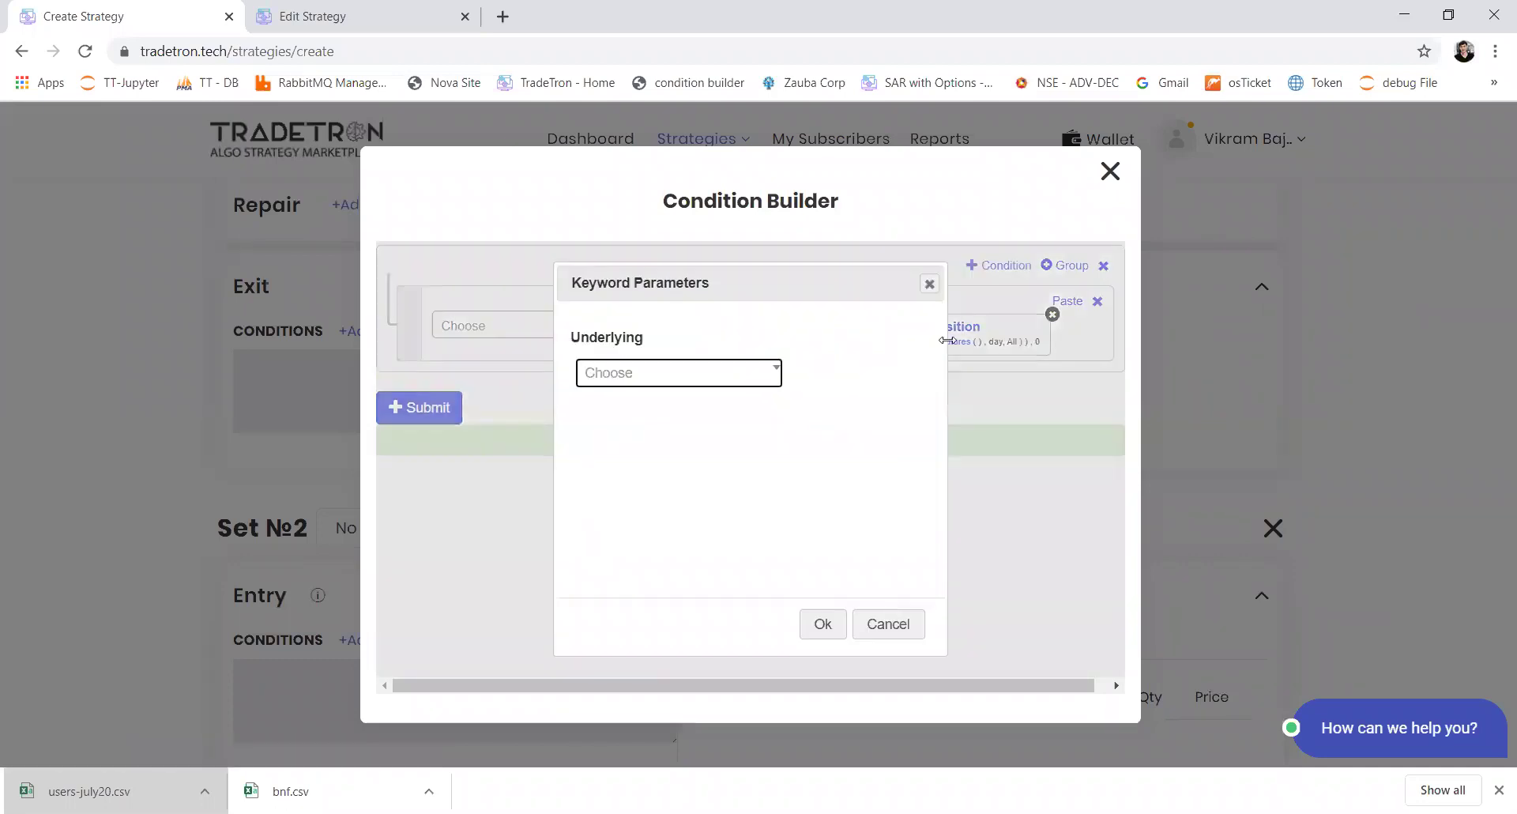
key(Return)
text(nifty)
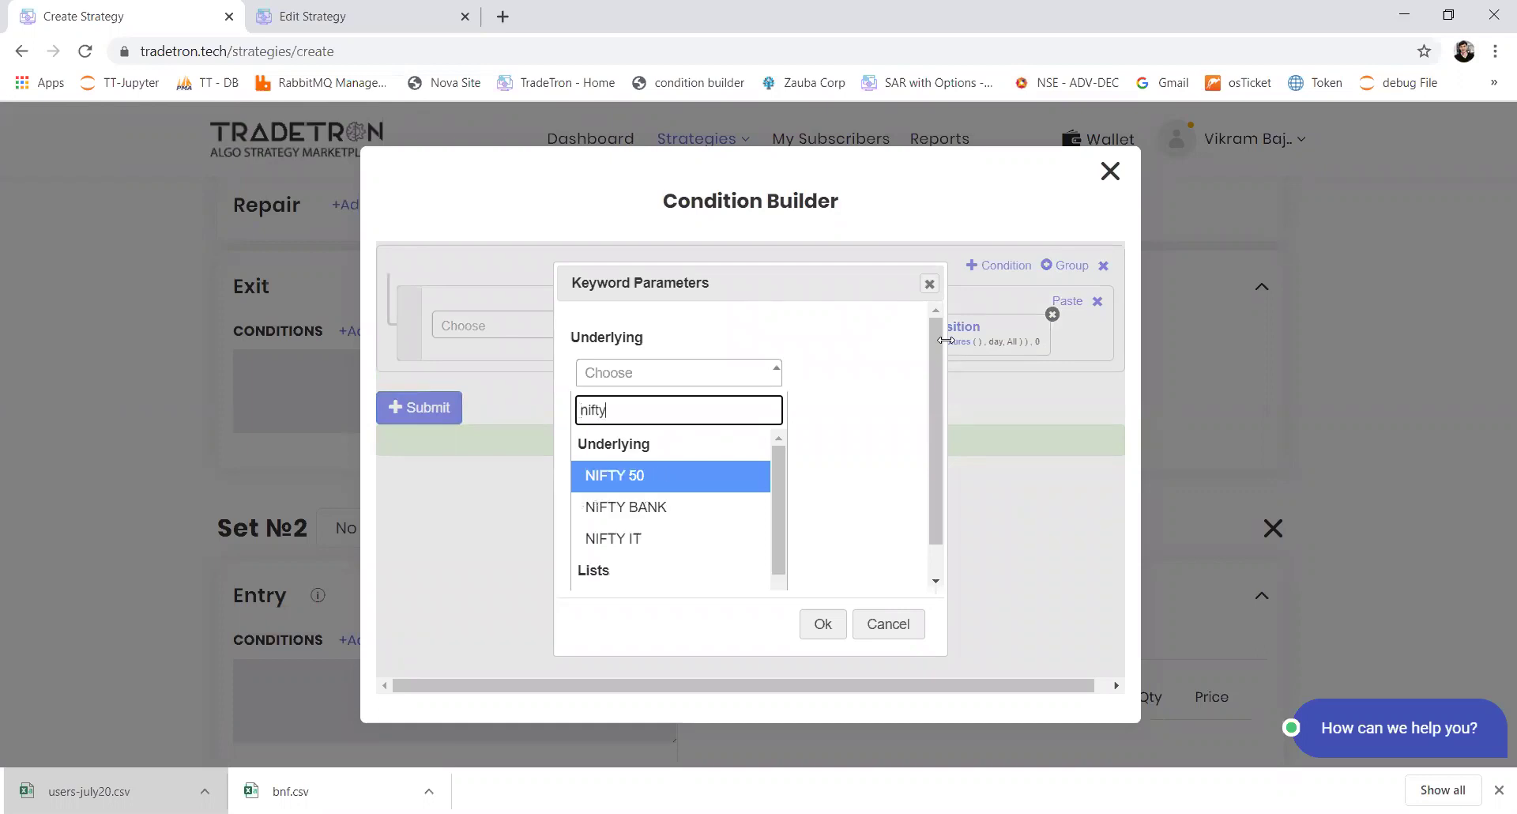
key(Return)
key(Tab)
key(Return)
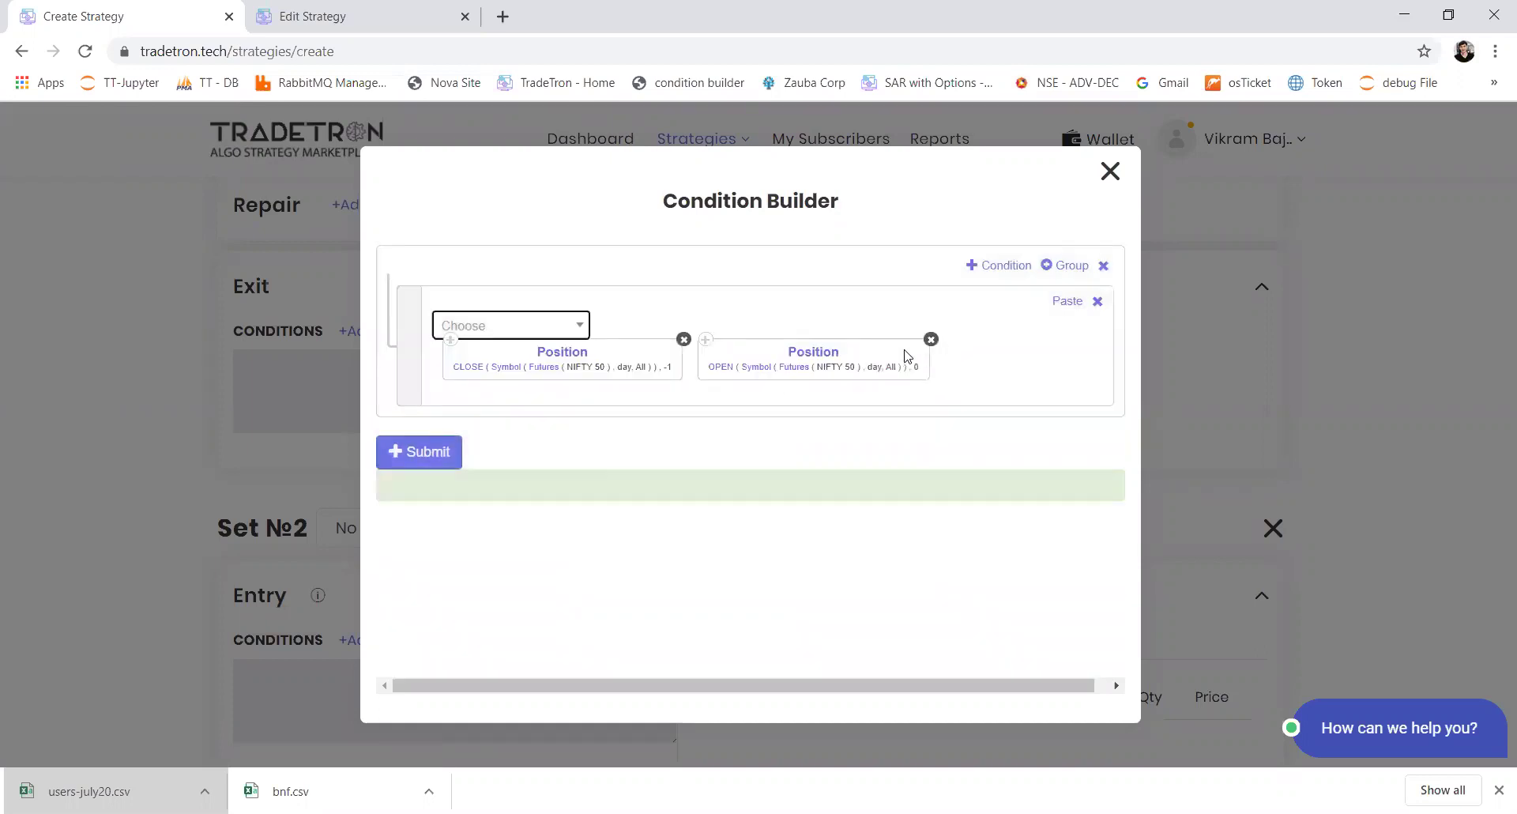
Add a > operator and reorder the blocks so the condition reads OPEN position > CLOSE position.
click(526, 336)
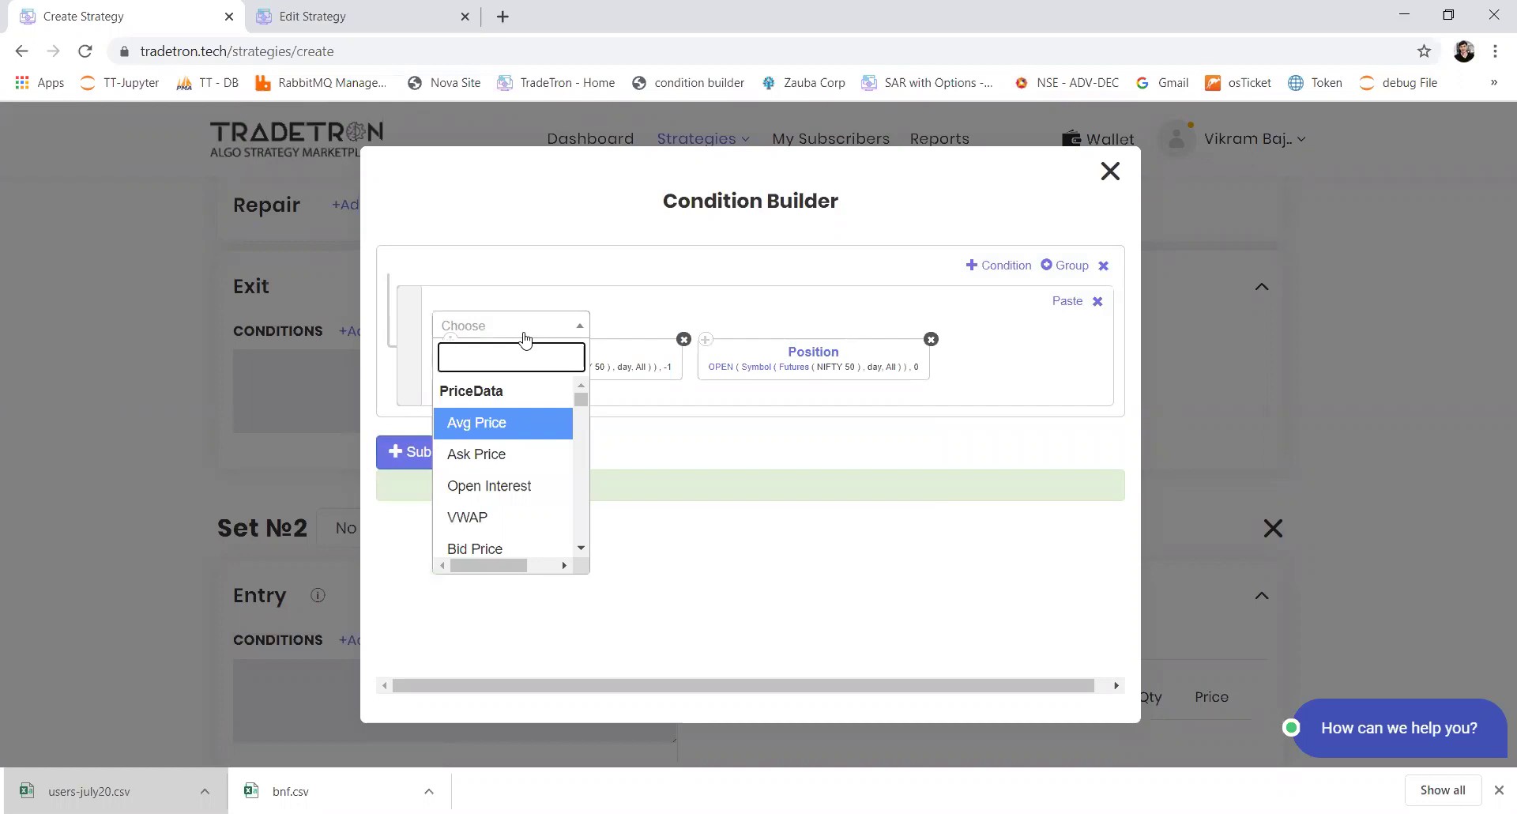
text(>)
key(Return)
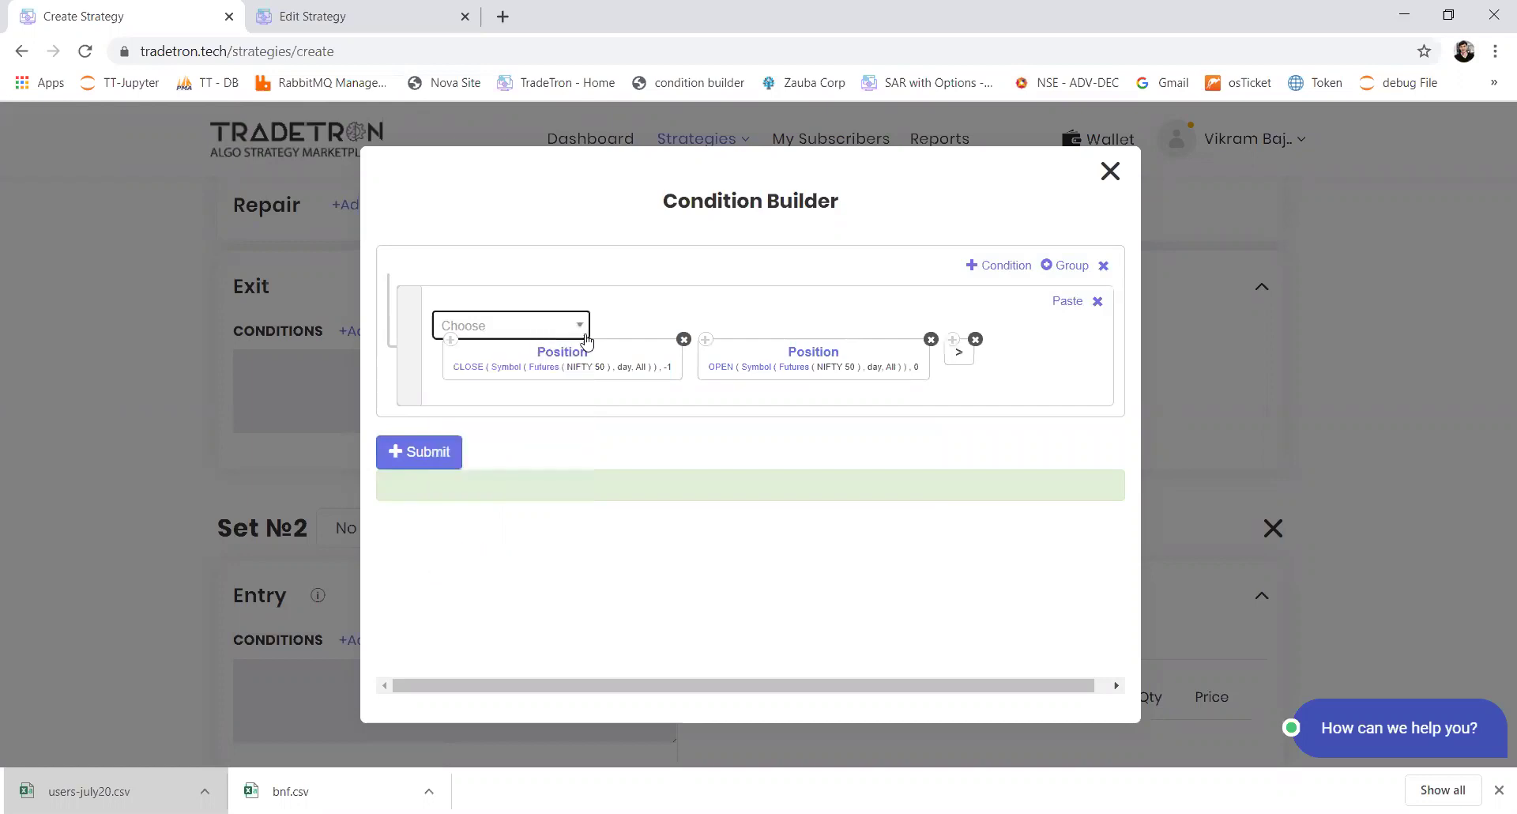
click(527, 336)
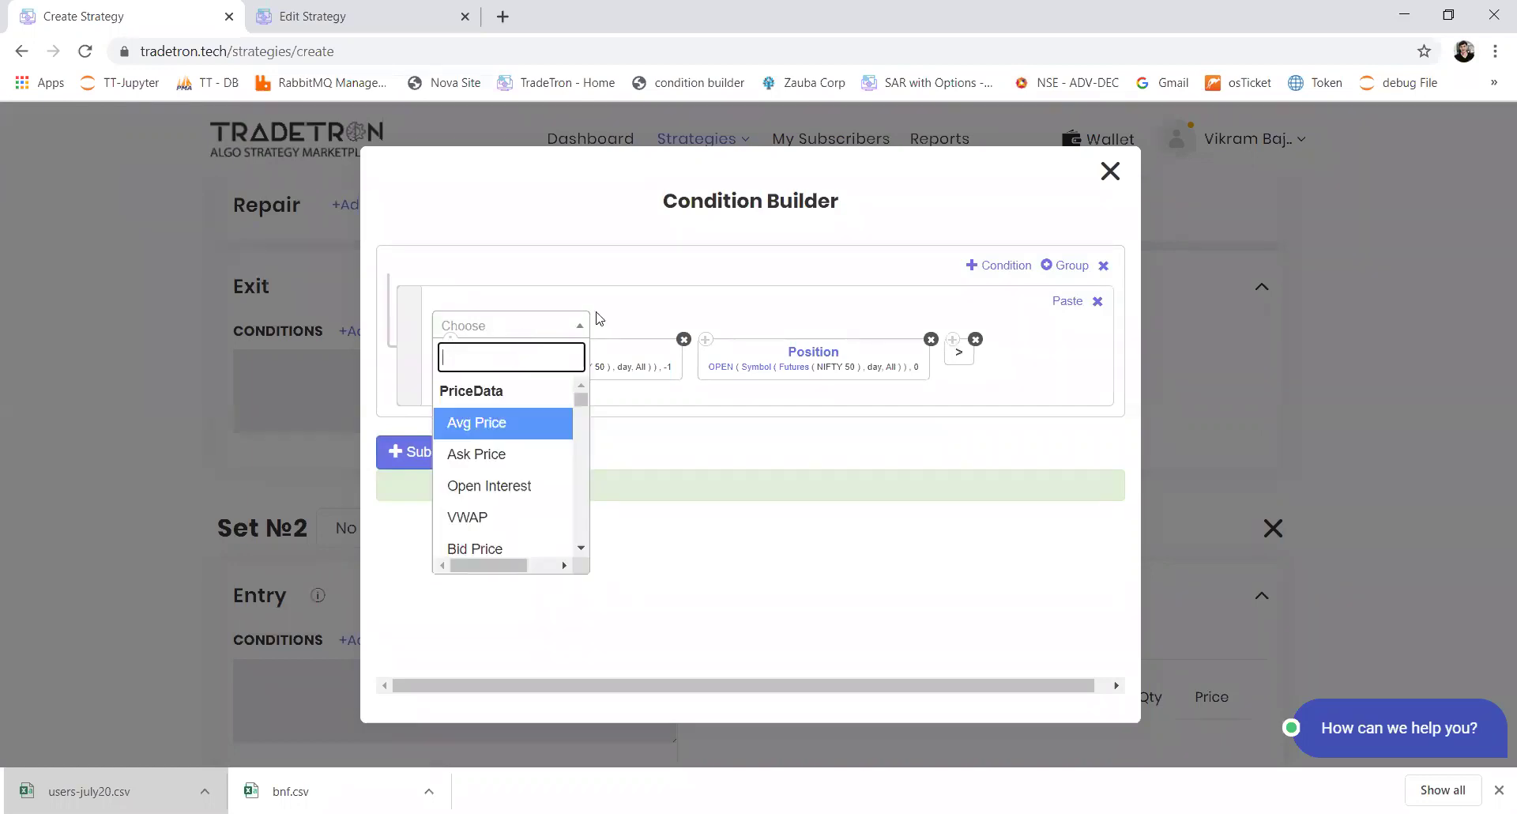
drag(631, 352, 1098, 313)
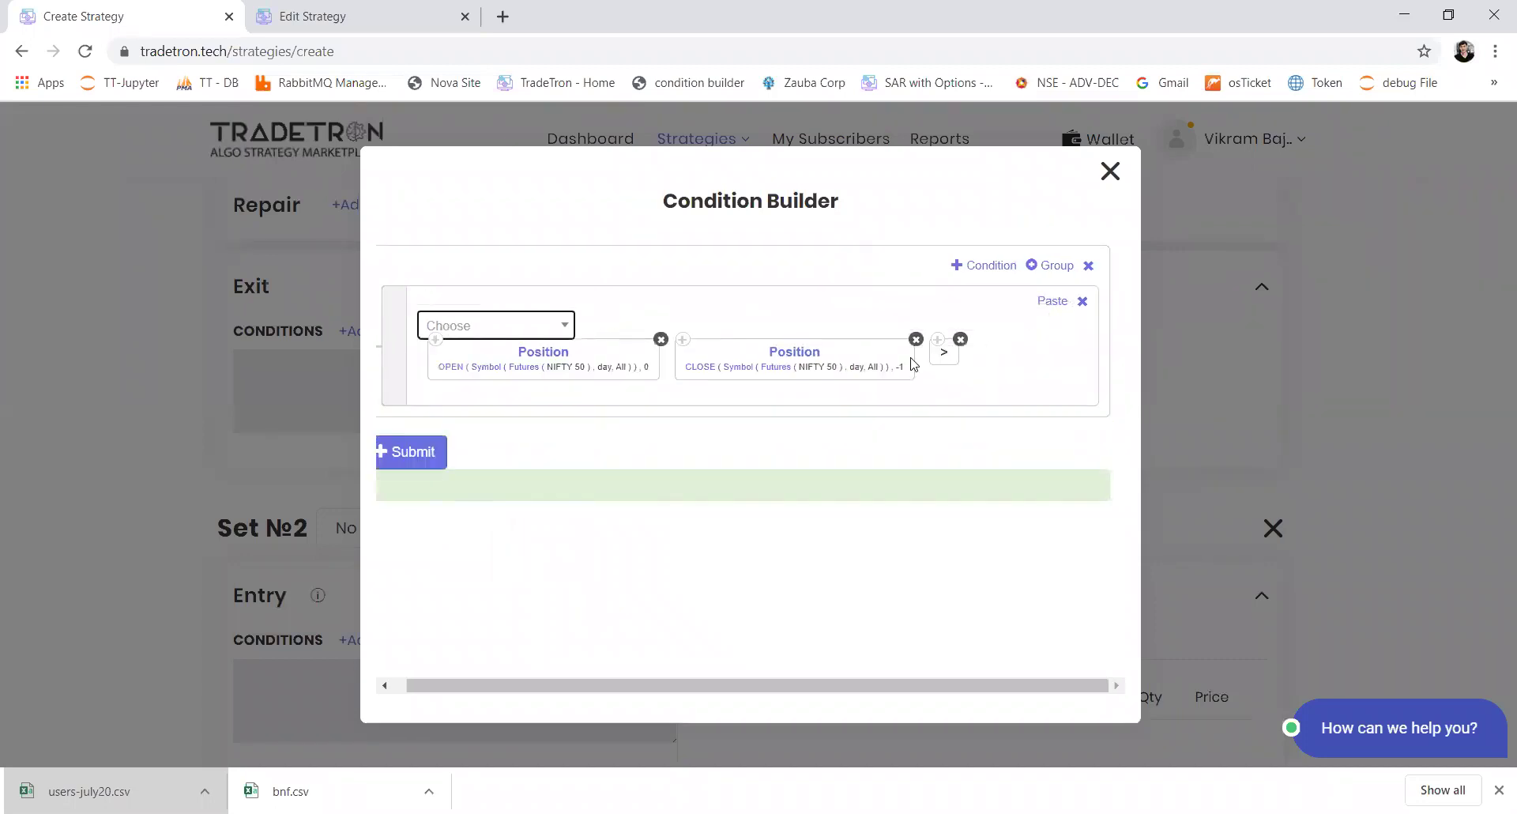
drag(941, 363, 674, 382)
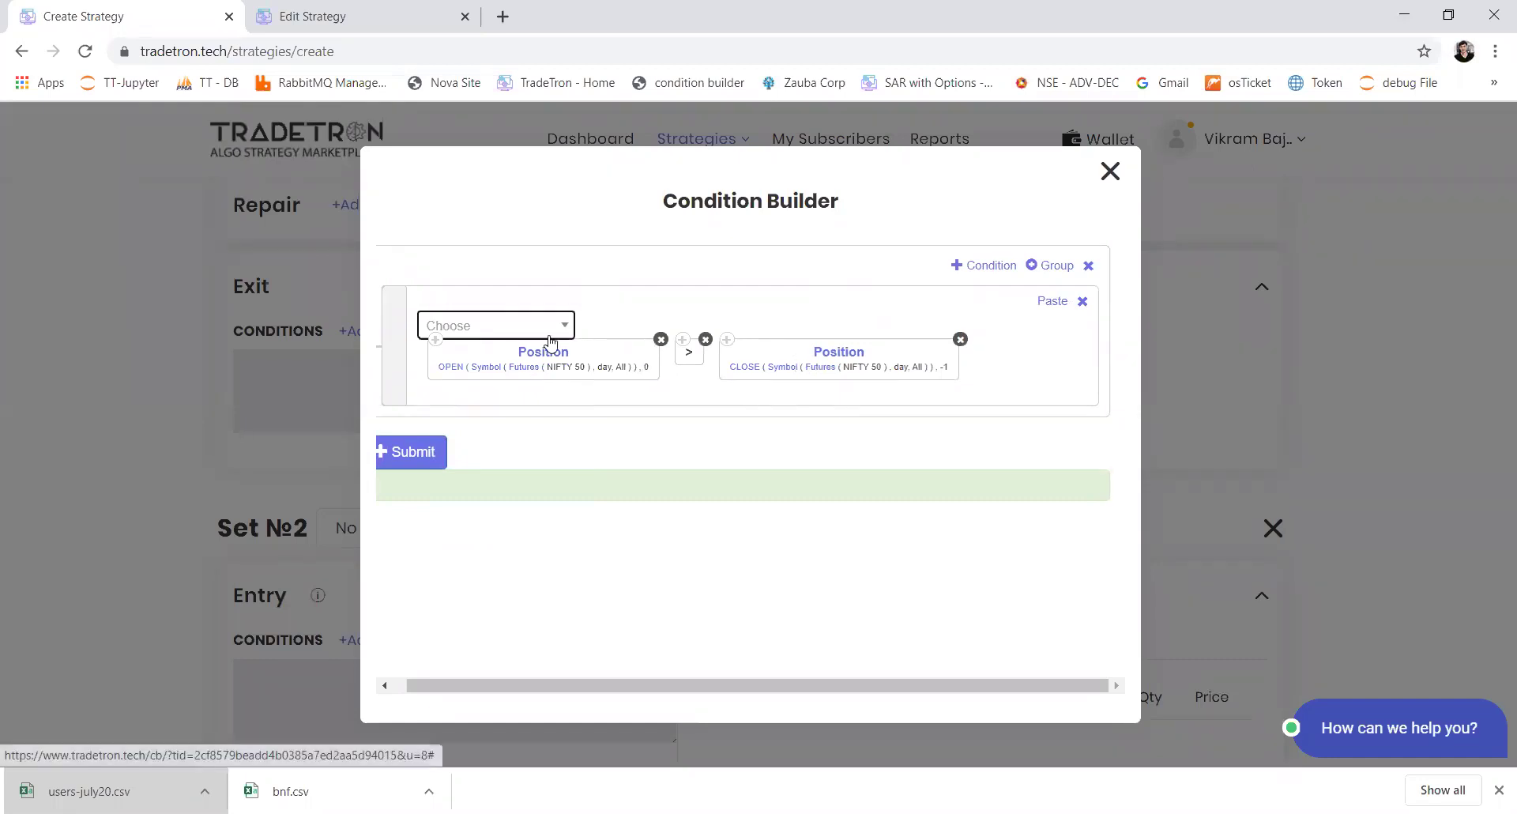
Multiply the CLOSE side of the condition by appending a * operator and a Number keyword of 1.0025.
click(483, 332)
text(*)
key(Return)
click(485, 336)
text(number)
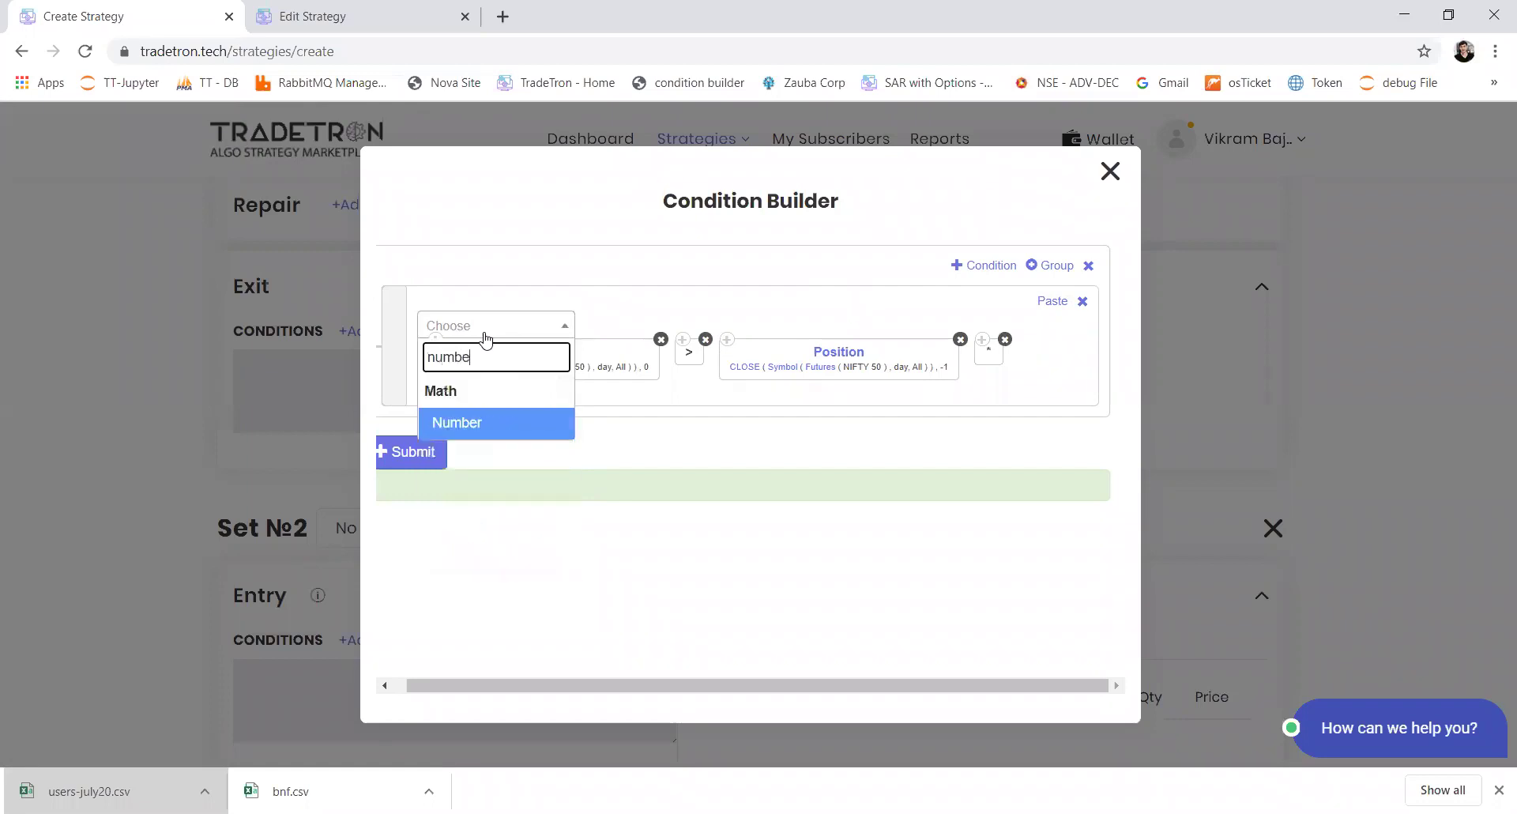
key(Return)
text(1.0)
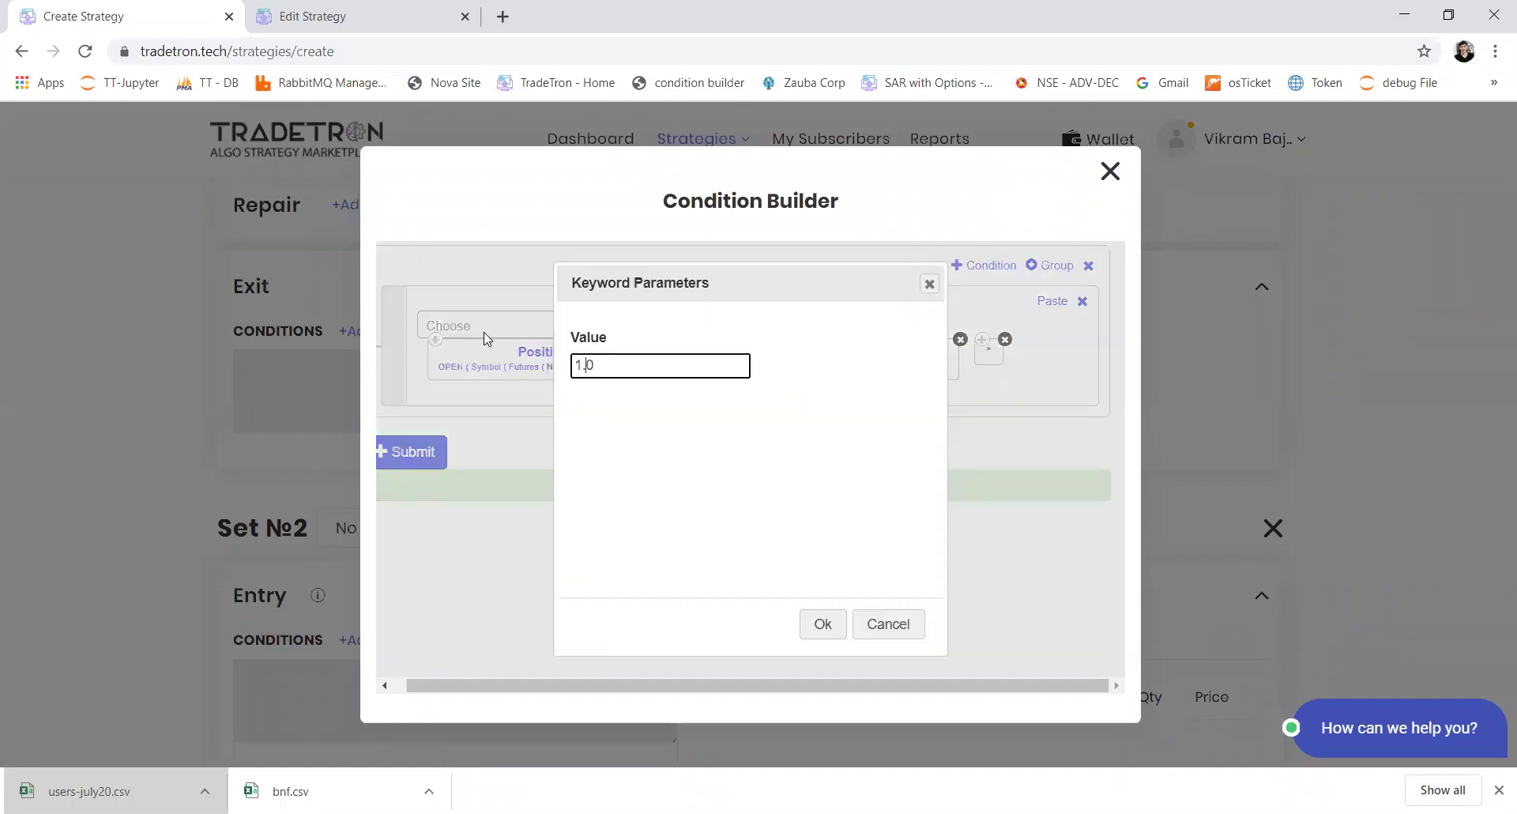
text(025)
key(Return)
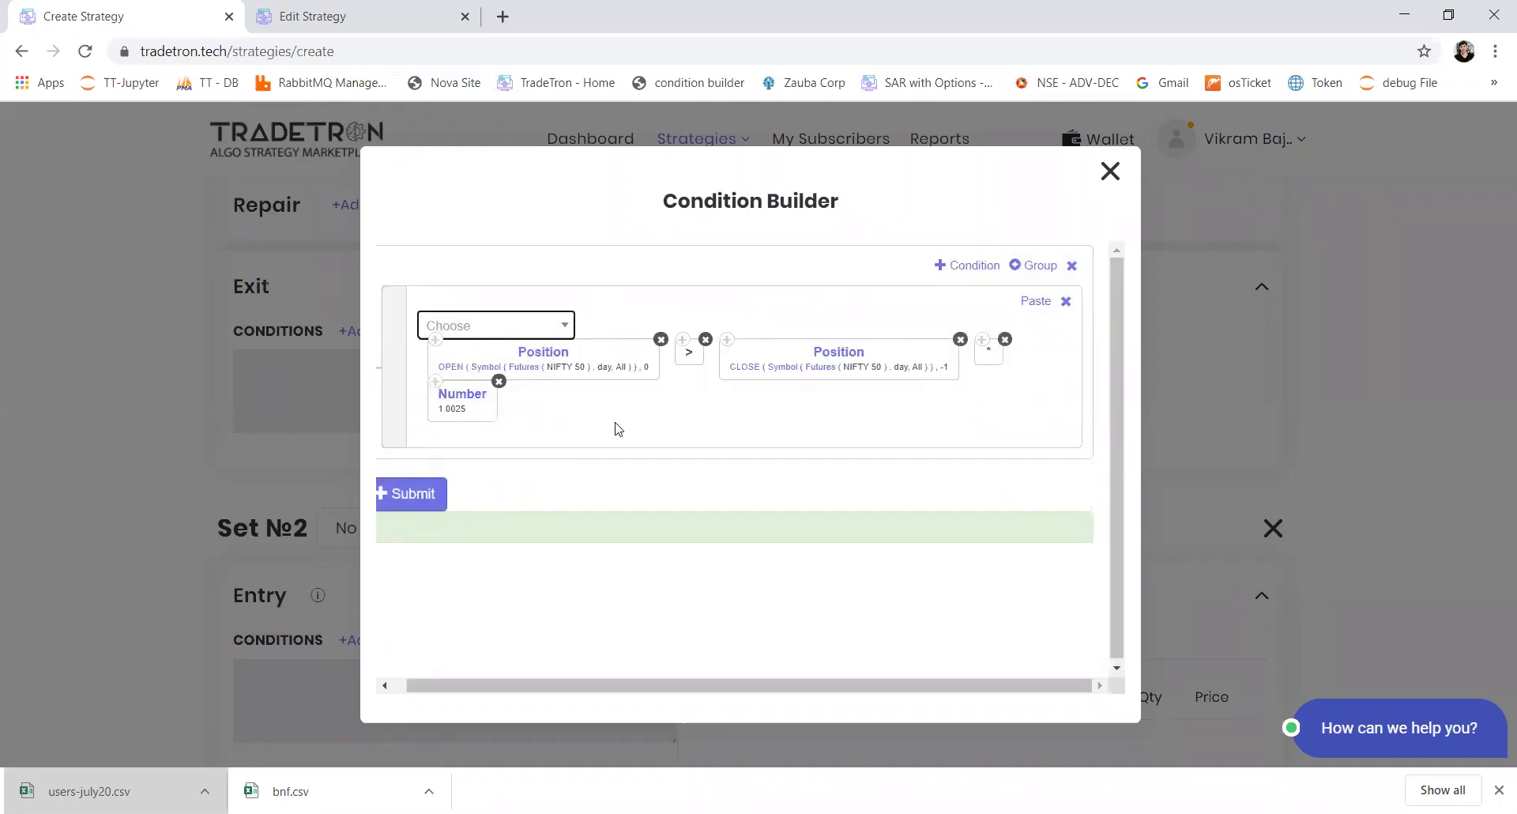
click(296, 788)
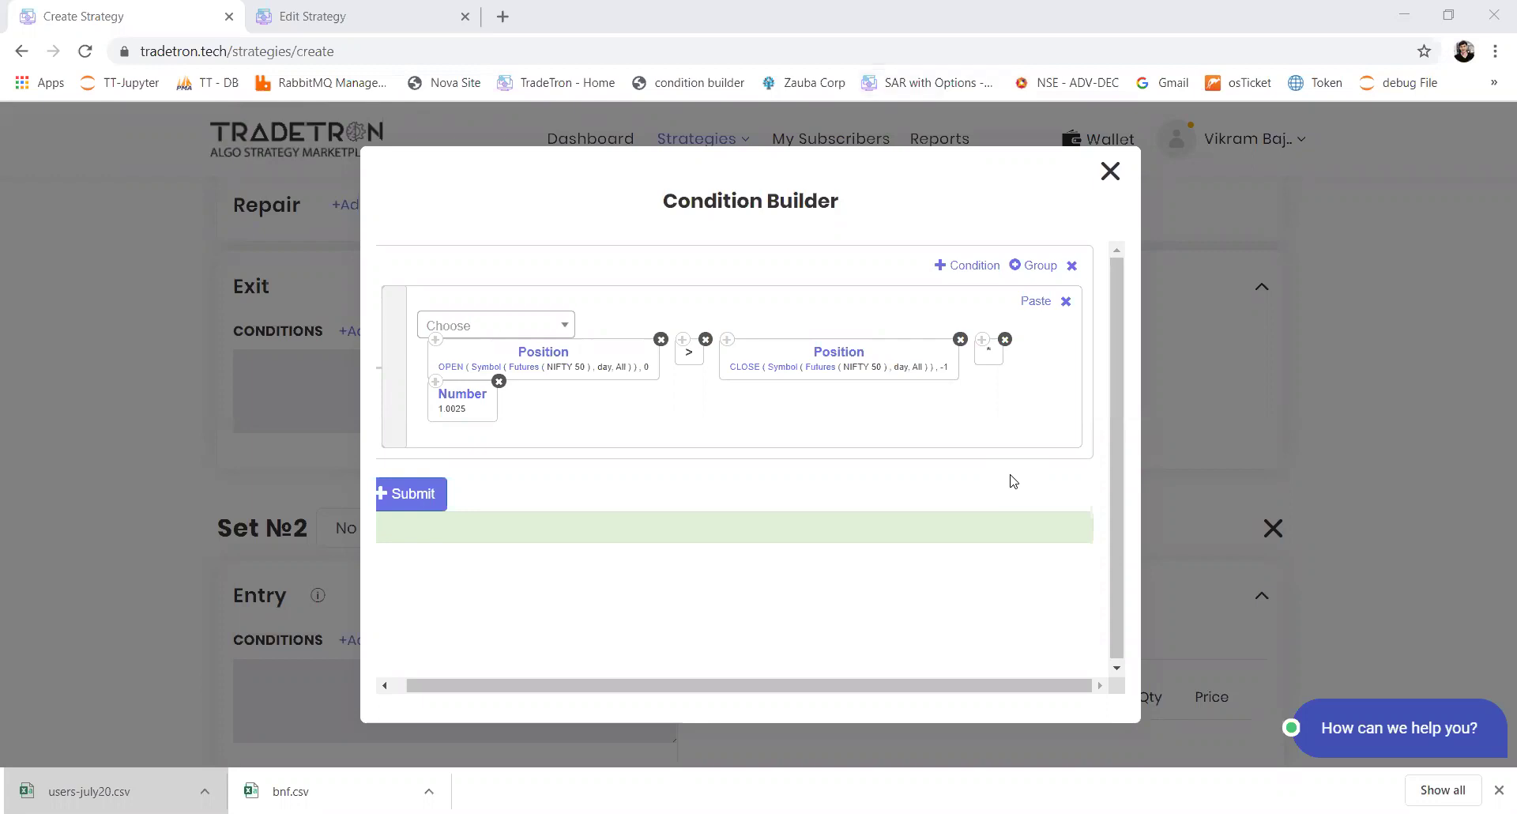
Add a second condition, insert the ORB keyword in it and set its end time to 10:14.
click(979, 267)
click(484, 481)
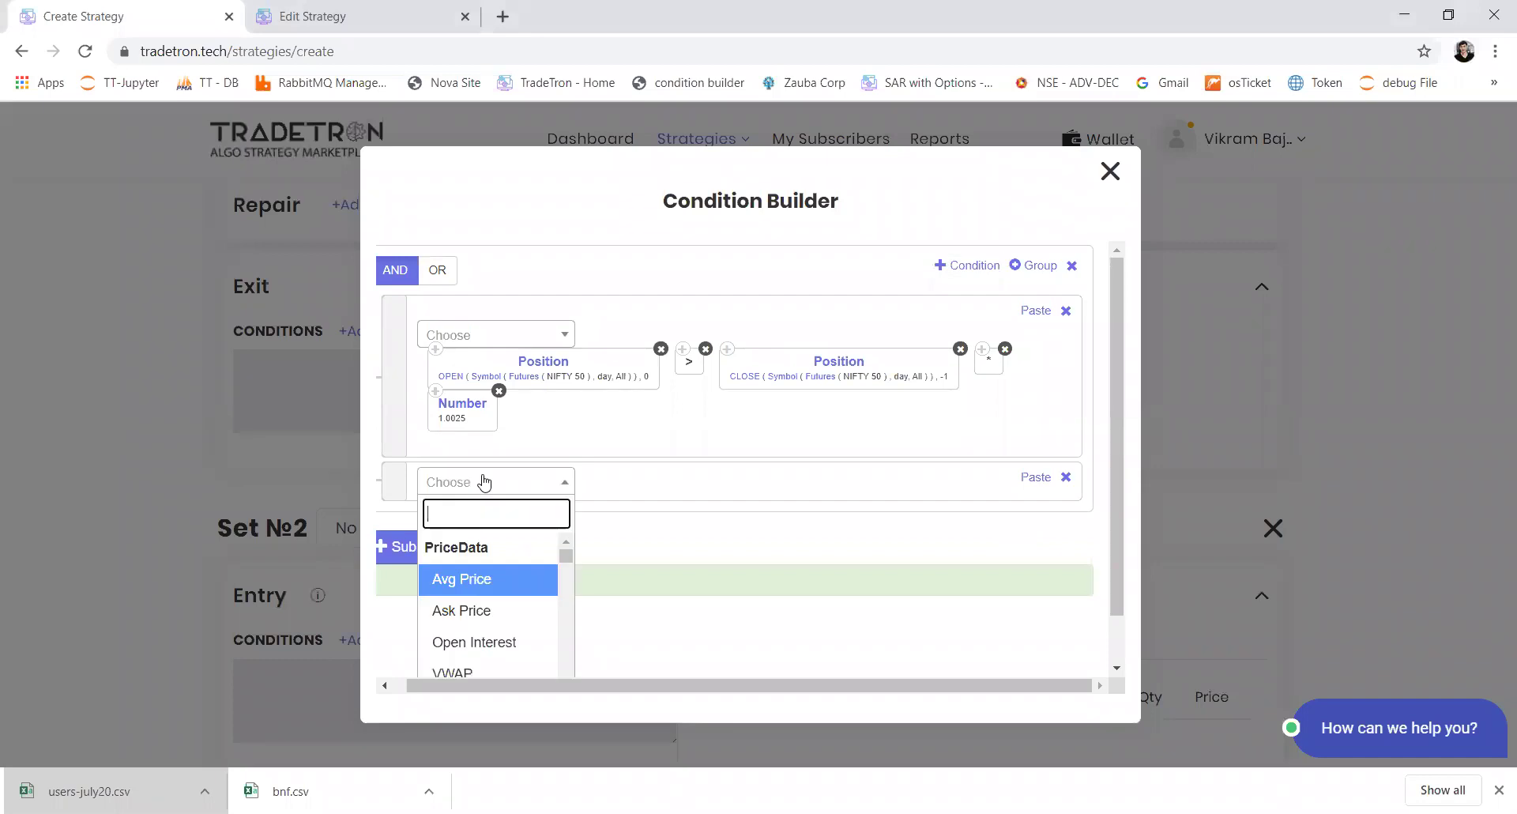
text(orb)
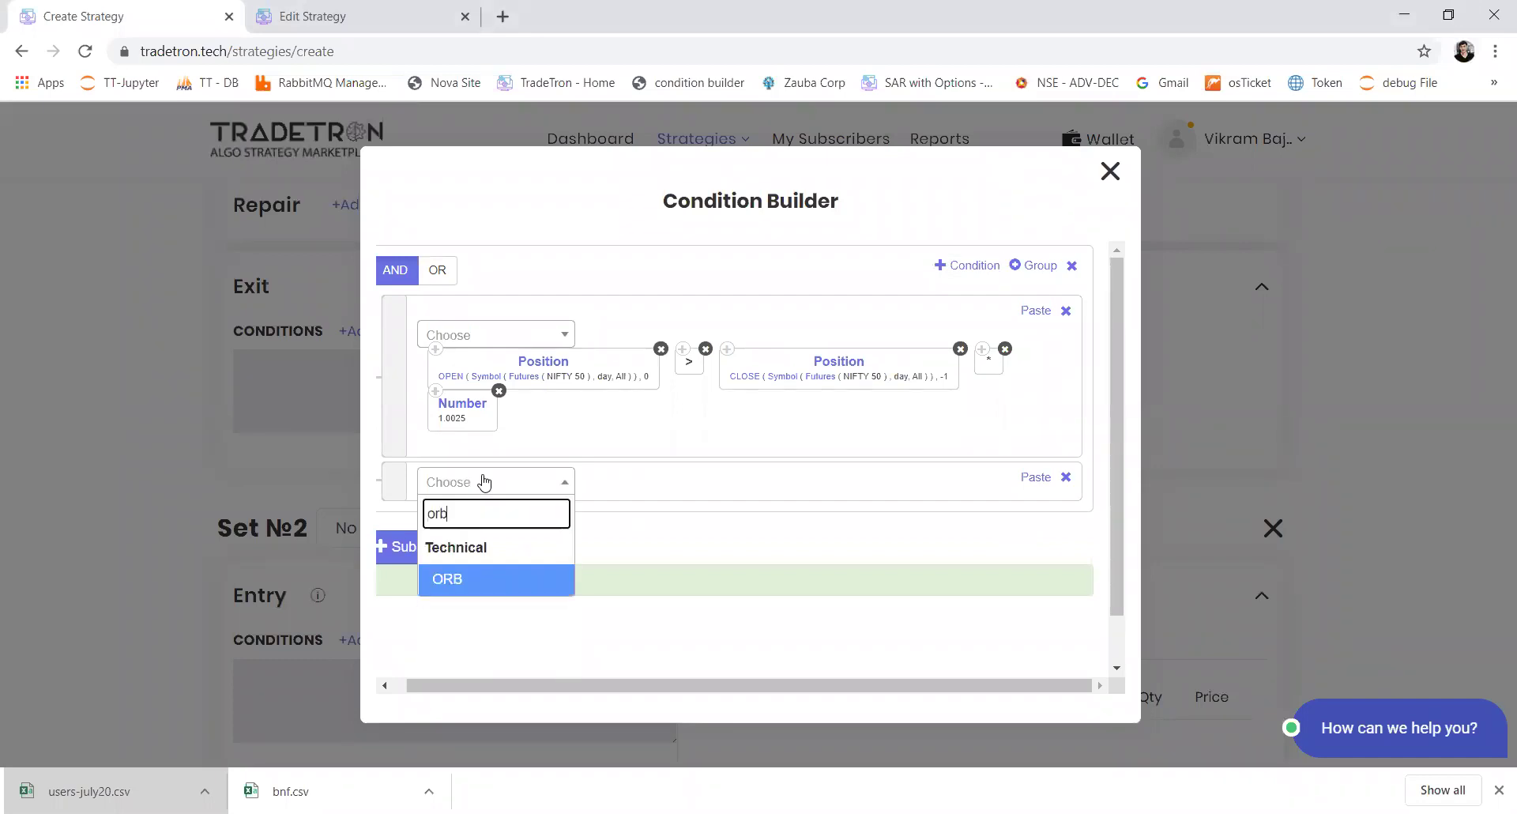
key(Return)
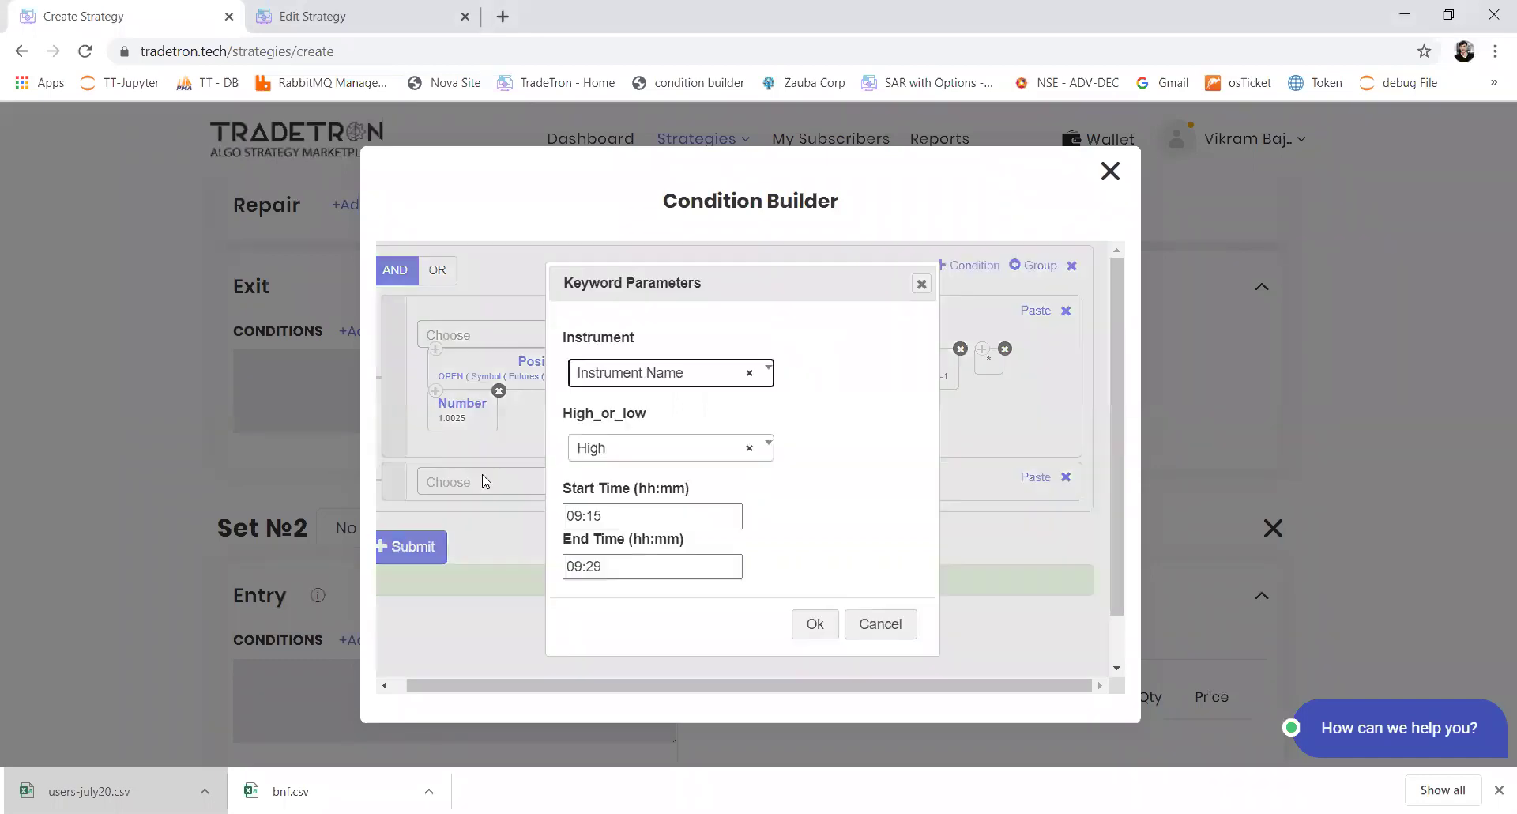
key(Tab)
key(Tab)
key(Tab)
text(10)
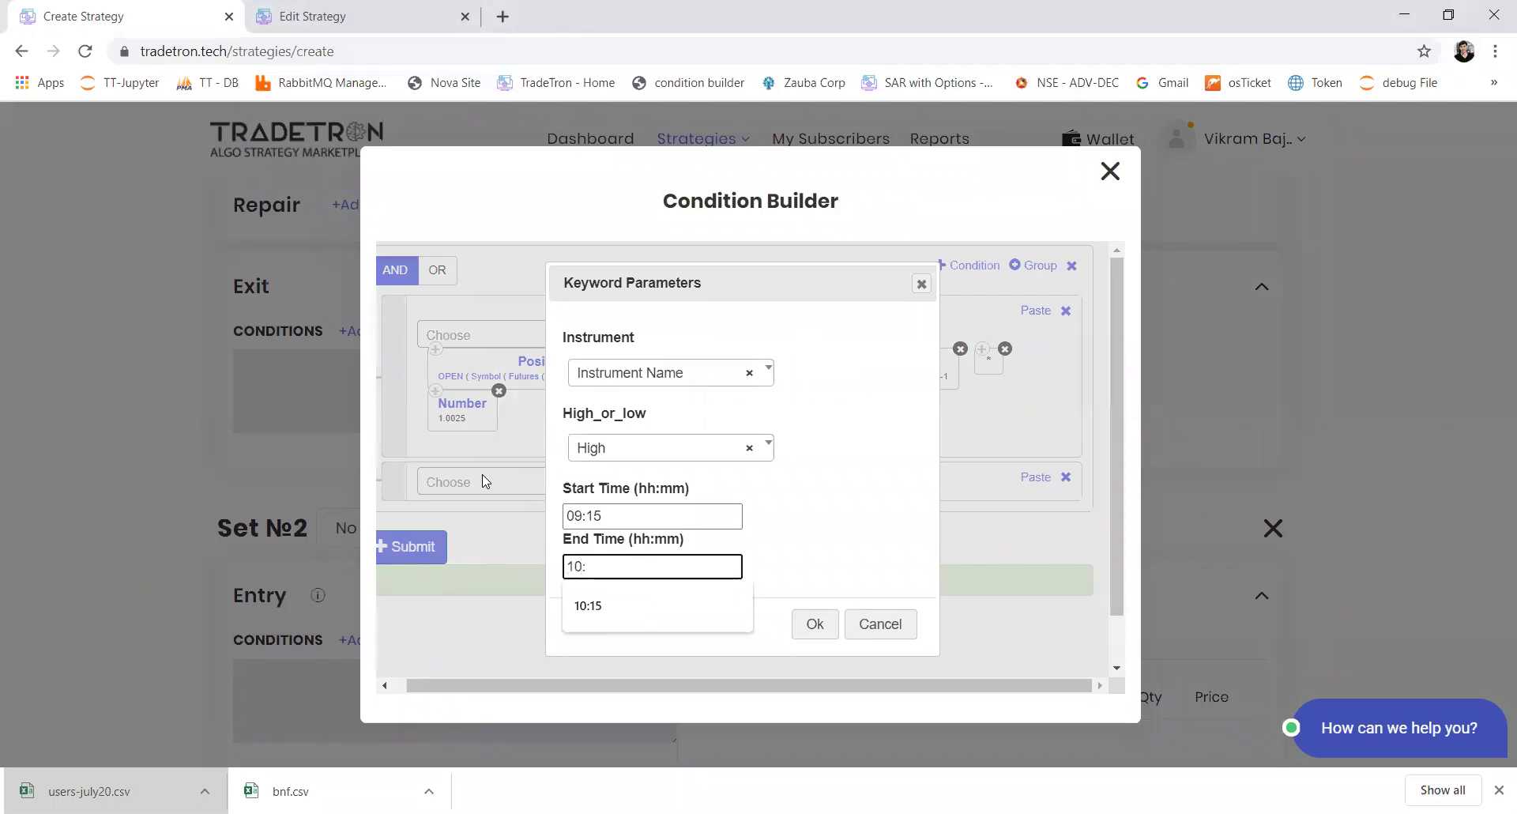
text(4)
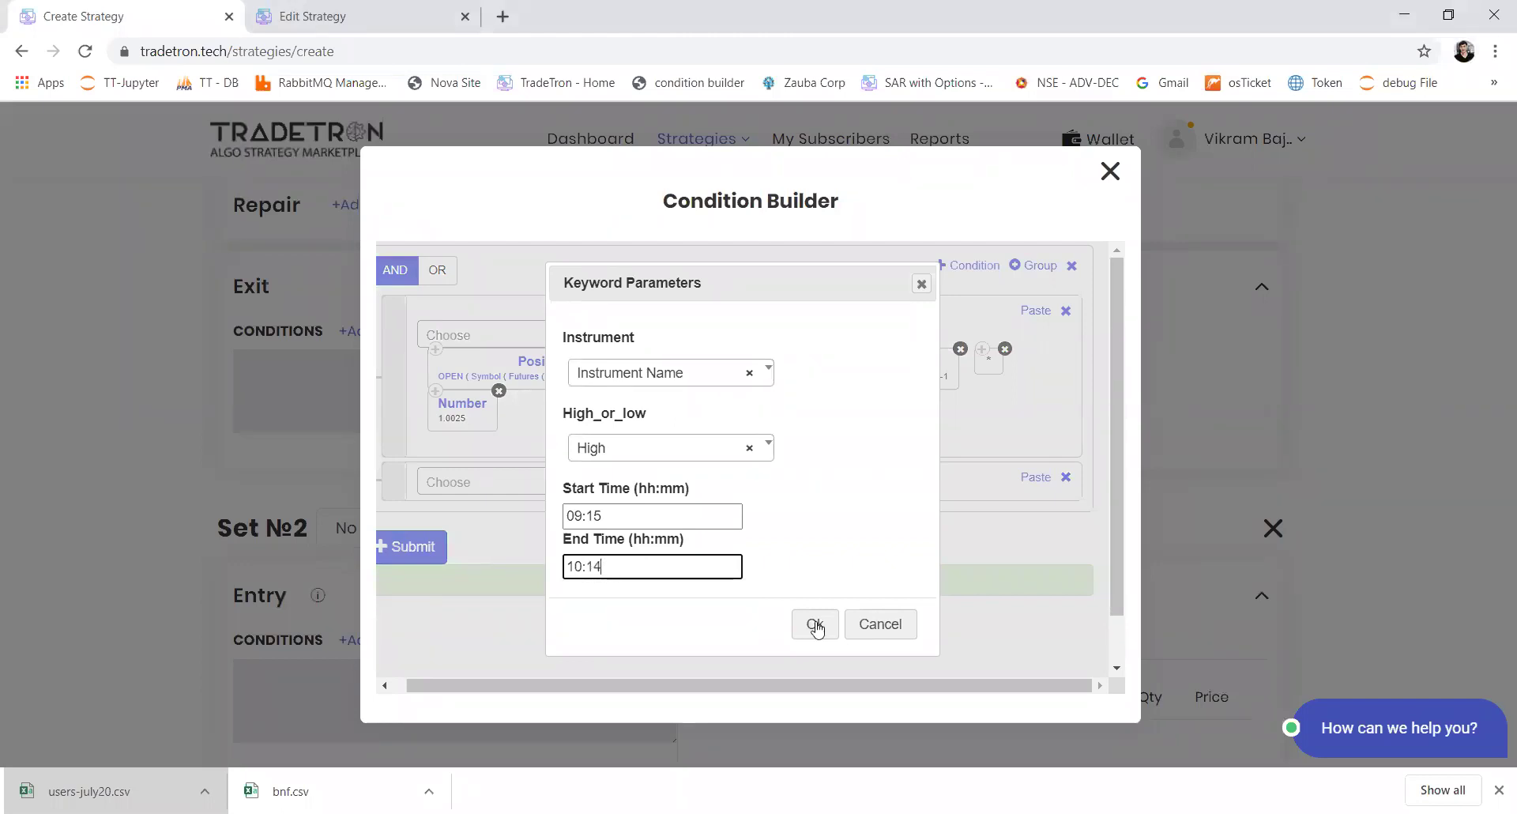
Set the ORB keyword to use Close with a start time of 10:00, and confirm its parameters.
click(662, 465)
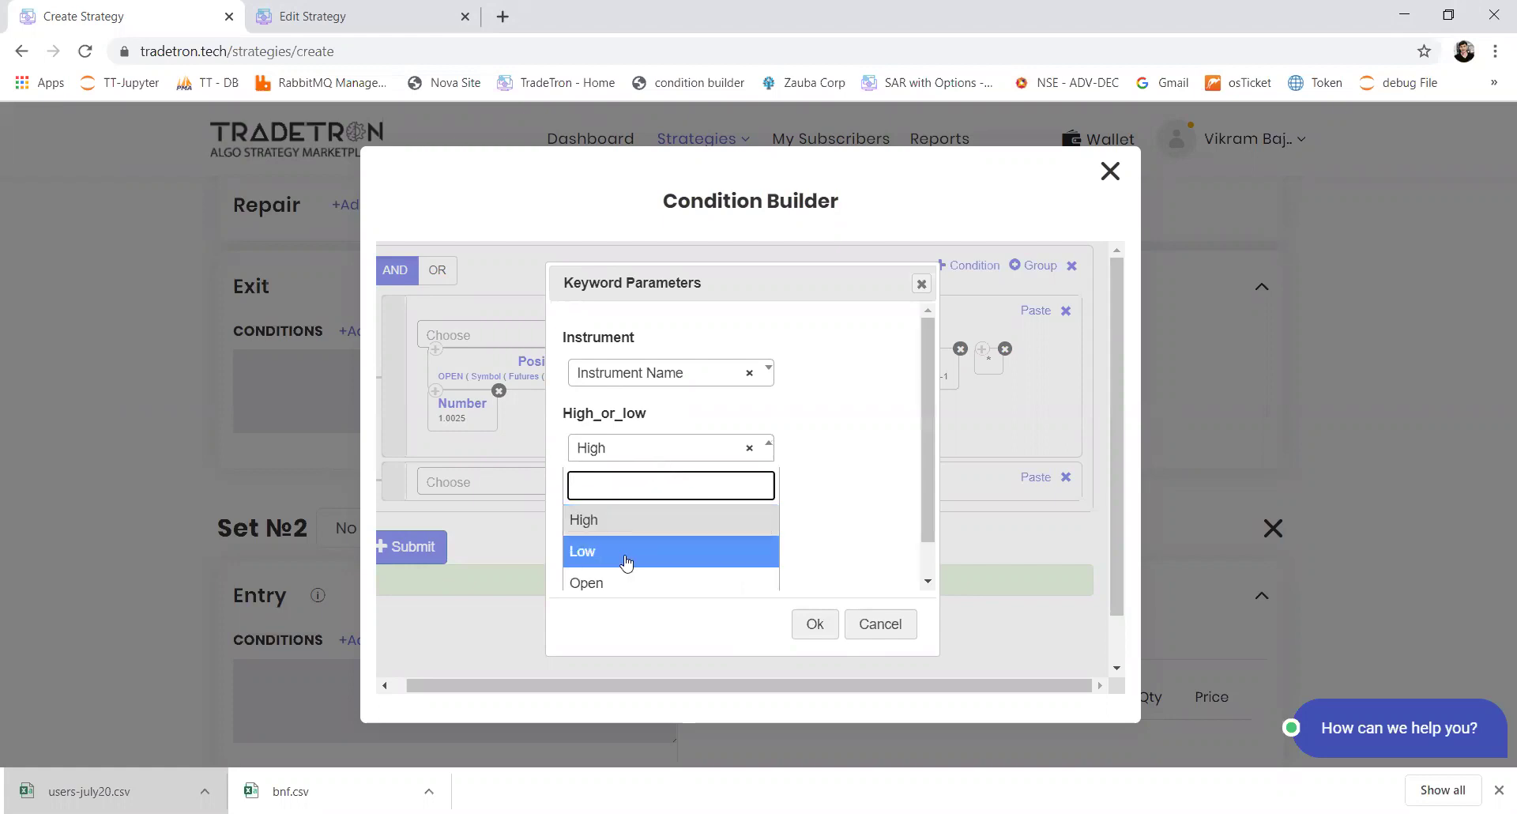
scroll(593, 582, down, 1)
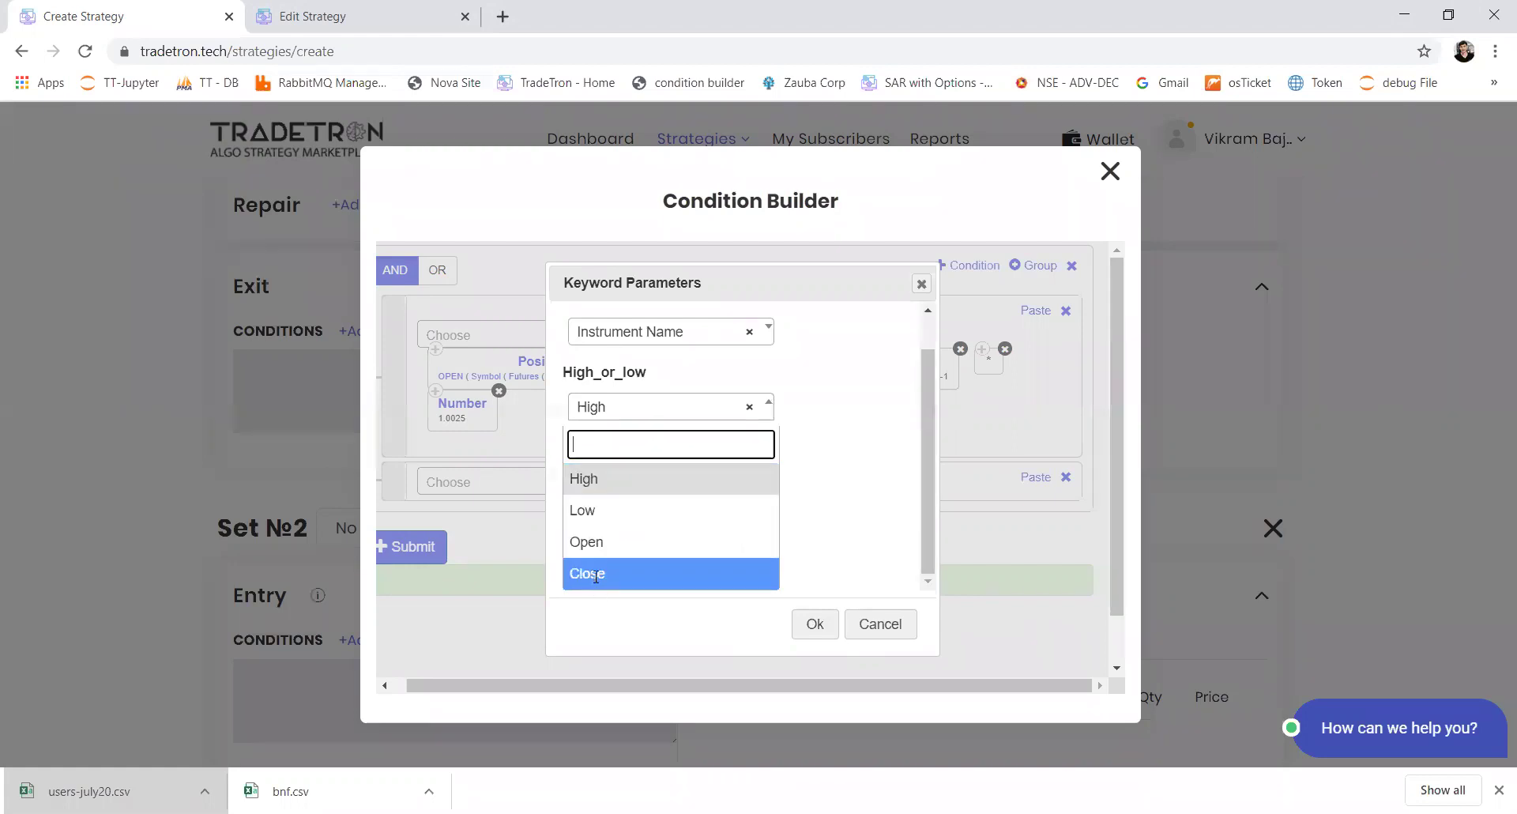
click(593, 574)
mouse_move(602, 515)
mouse_down()
mouse_move(523, 525)
mouse_move(609, 514)
mouse_up()
text(10:00)
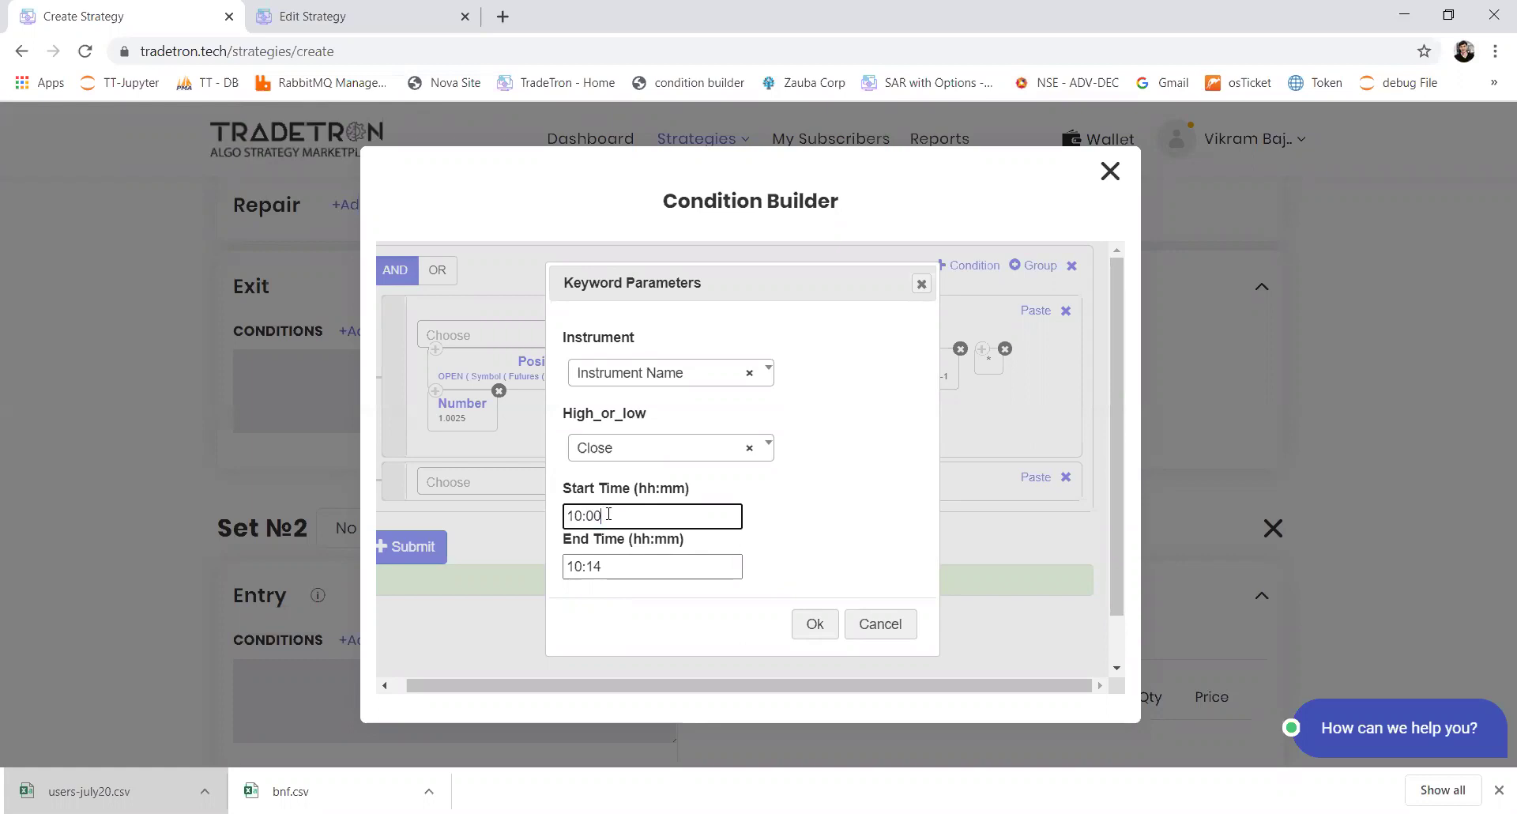
click(814, 624)
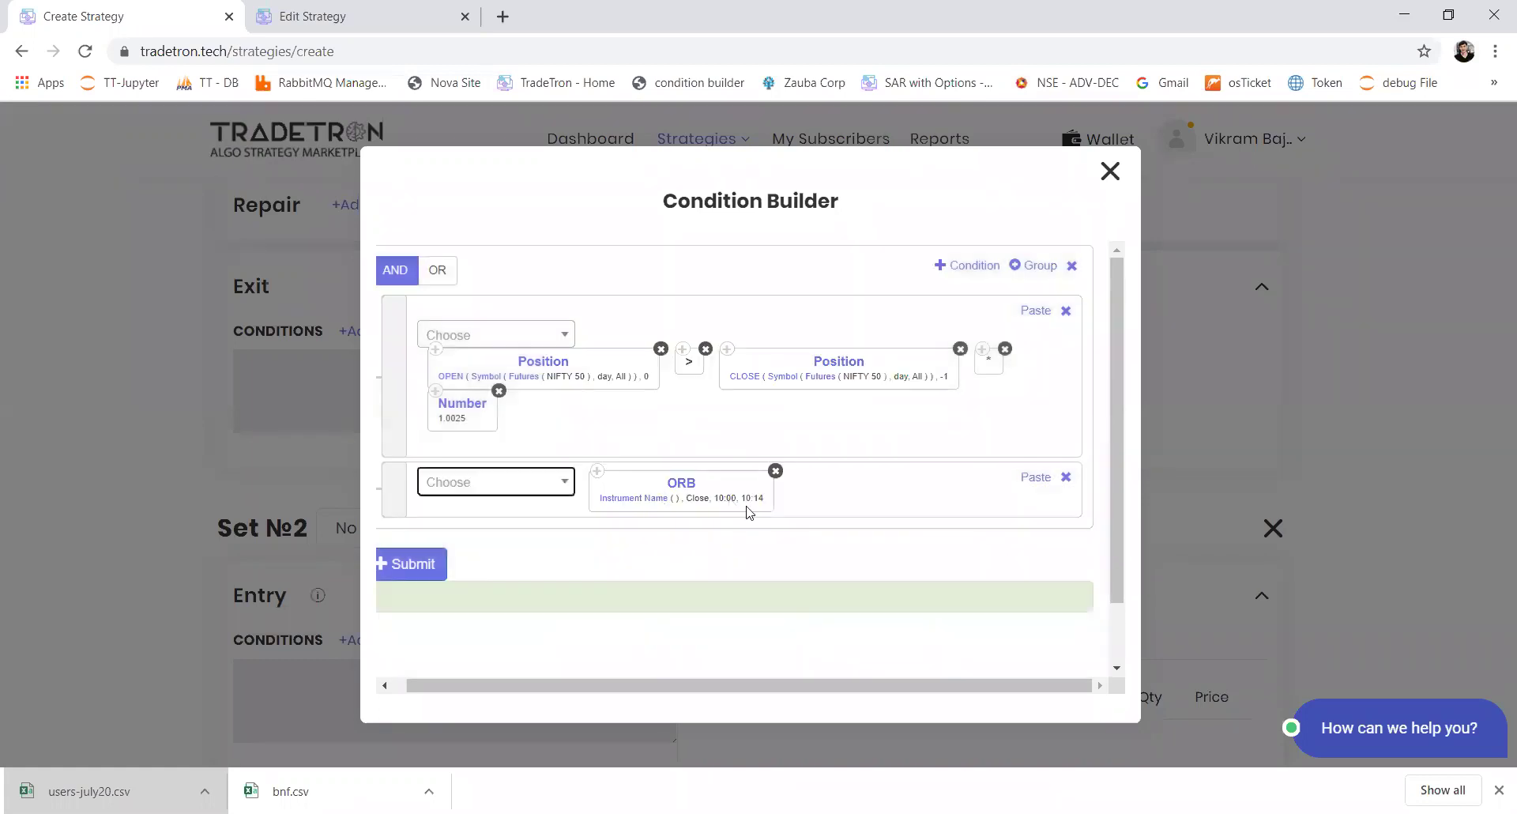
Append a > operator after the ORB keyword in the second condition.
click(517, 484)
text(?)
key(BackSpace)
text(>)
key(Return)
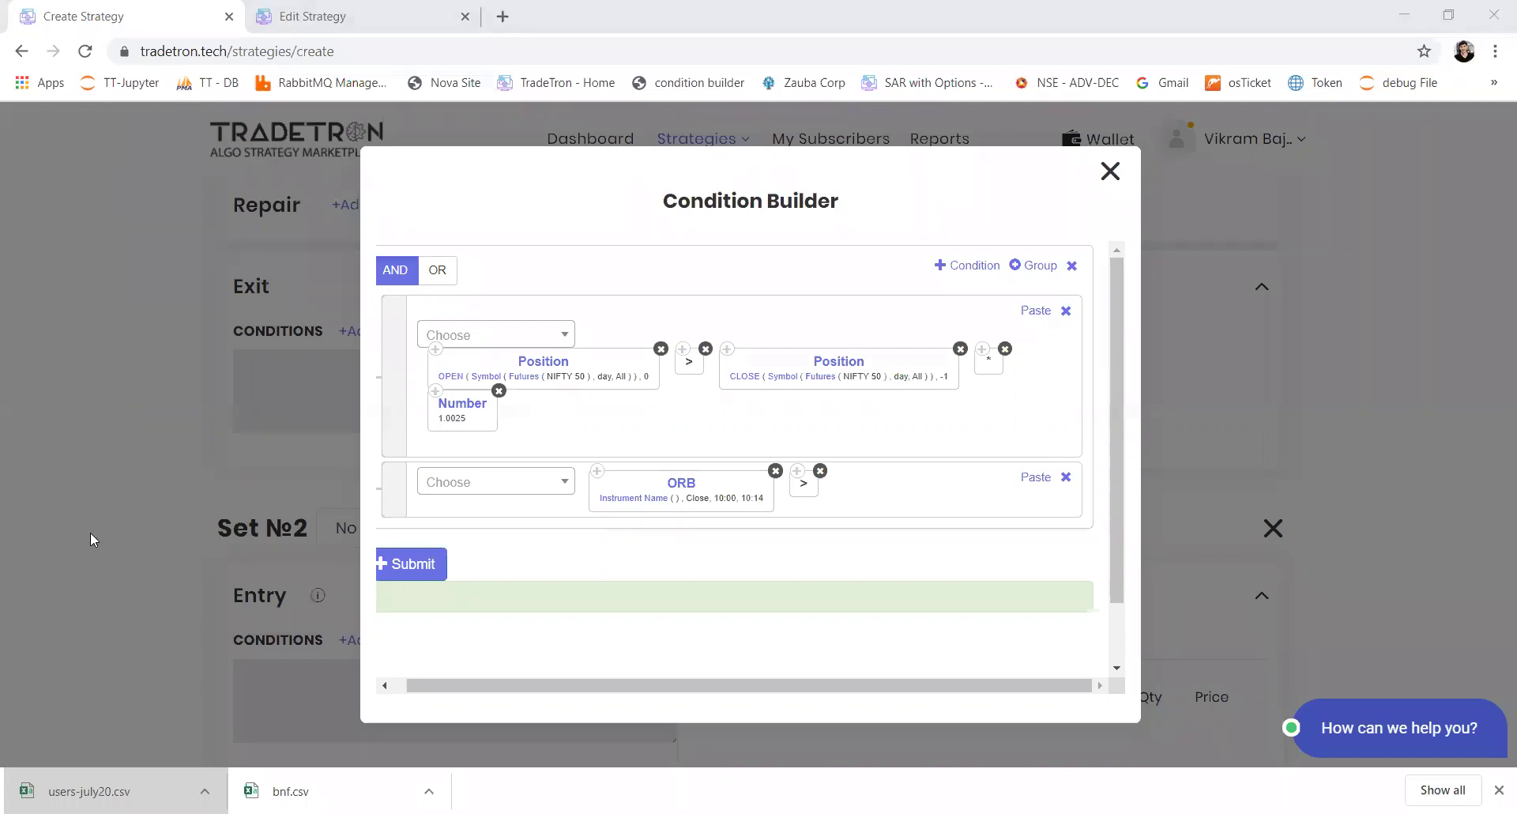
Add a third condition and insert a Position keyword set to CLOSE, keeping its other default parameters.
click(979, 265)
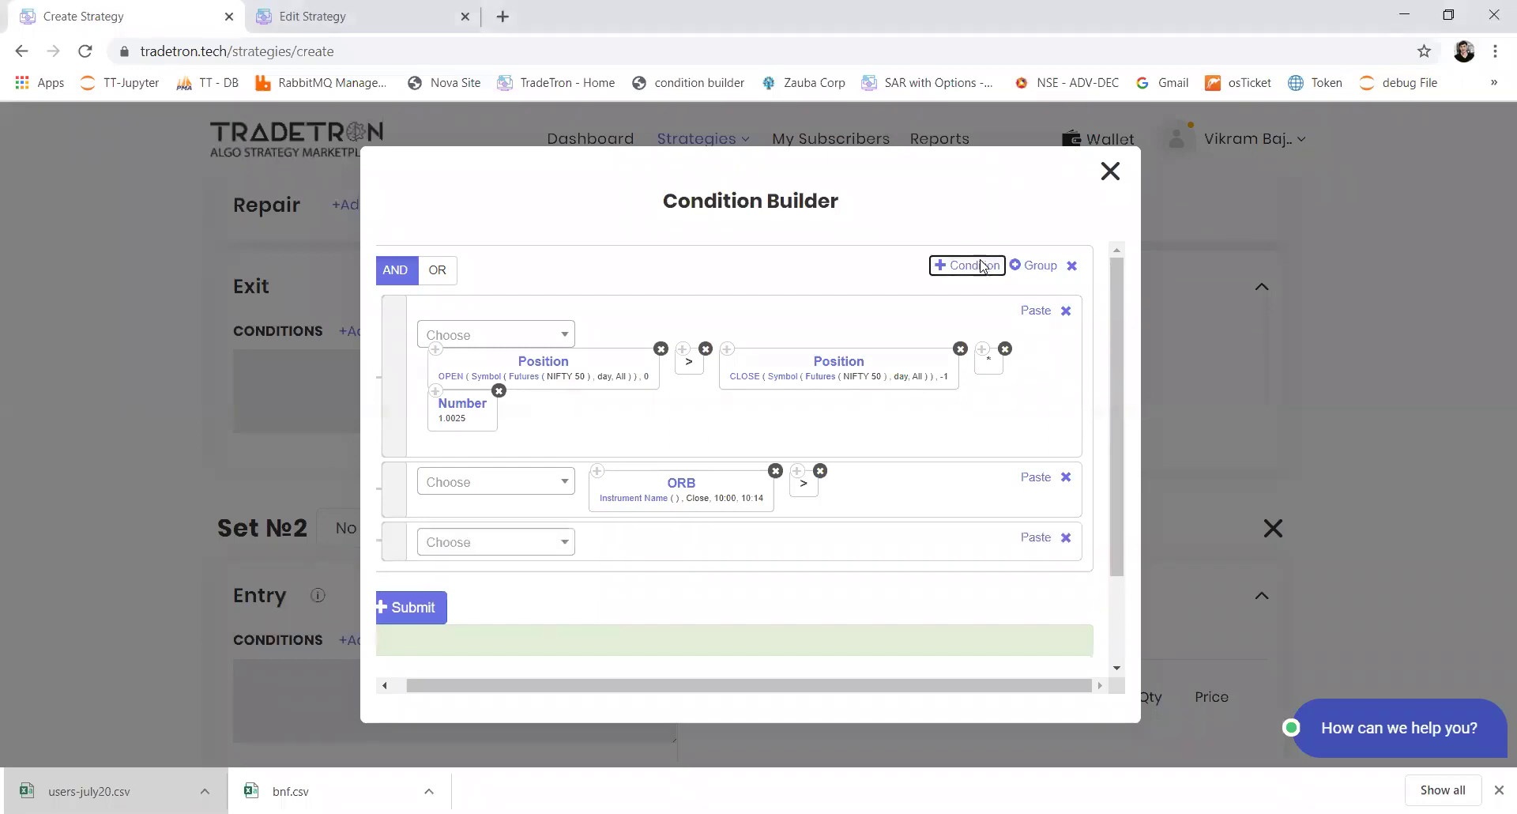
click(434, 569)
text(pos)
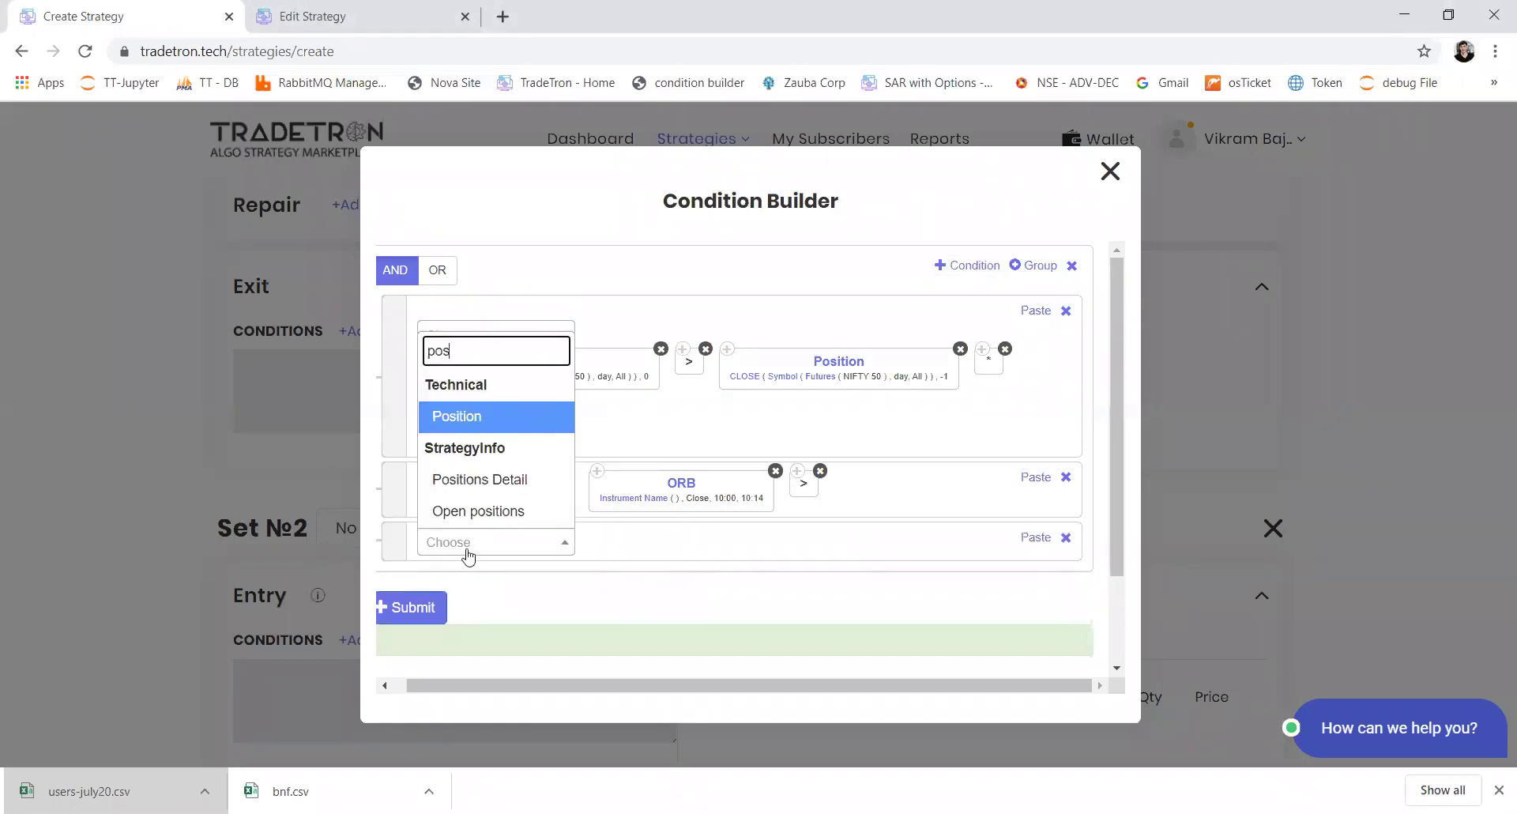
key(Return)
text(clo)
key(Return)
key(Tab)
key(Return)
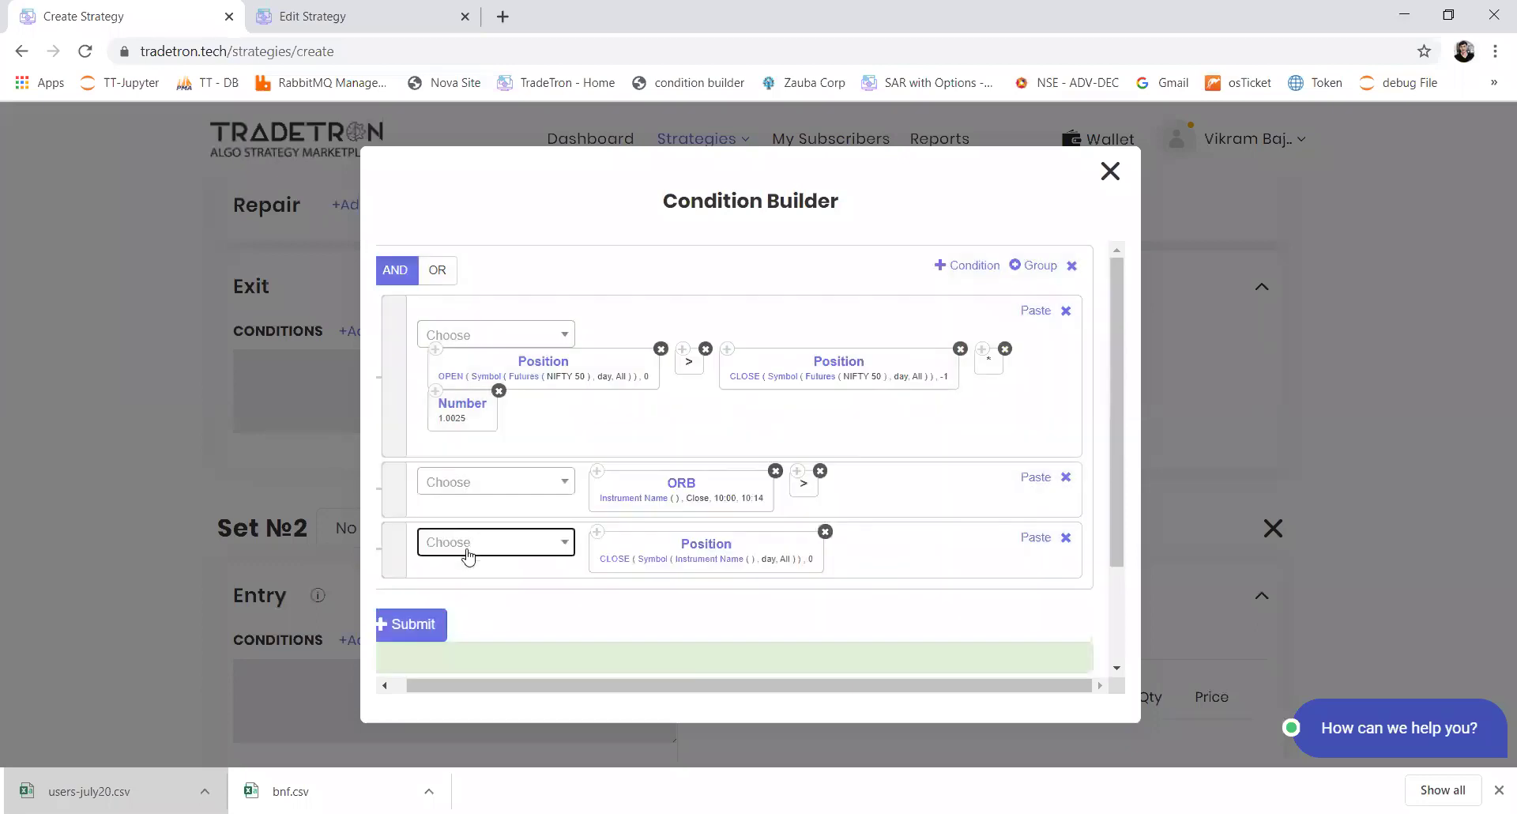
Change the Ohlc source of the third condition's Position keyword to Heikin Ashi.
click(605, 563)
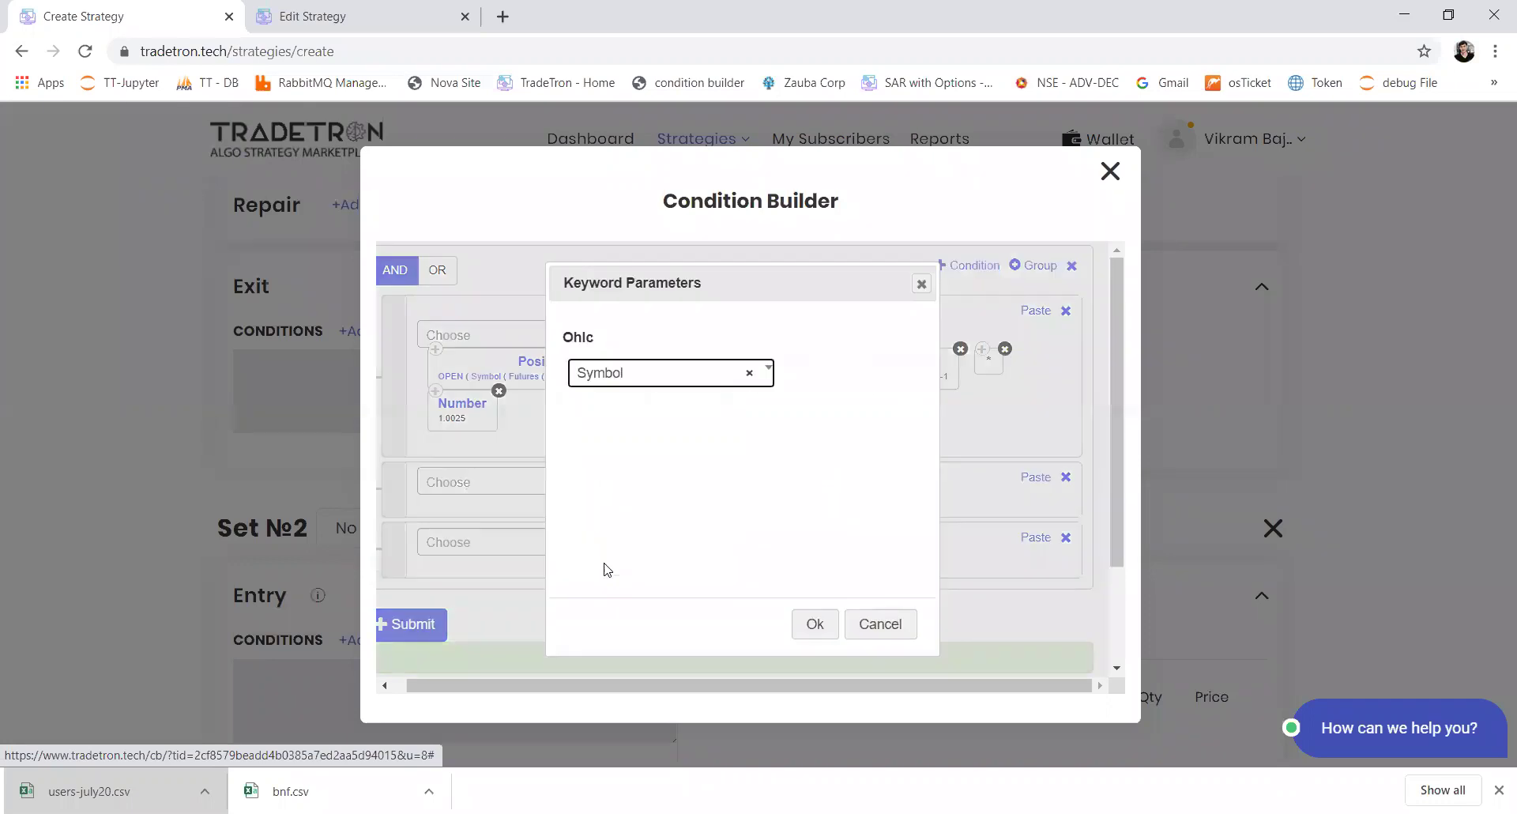
click(632, 379)
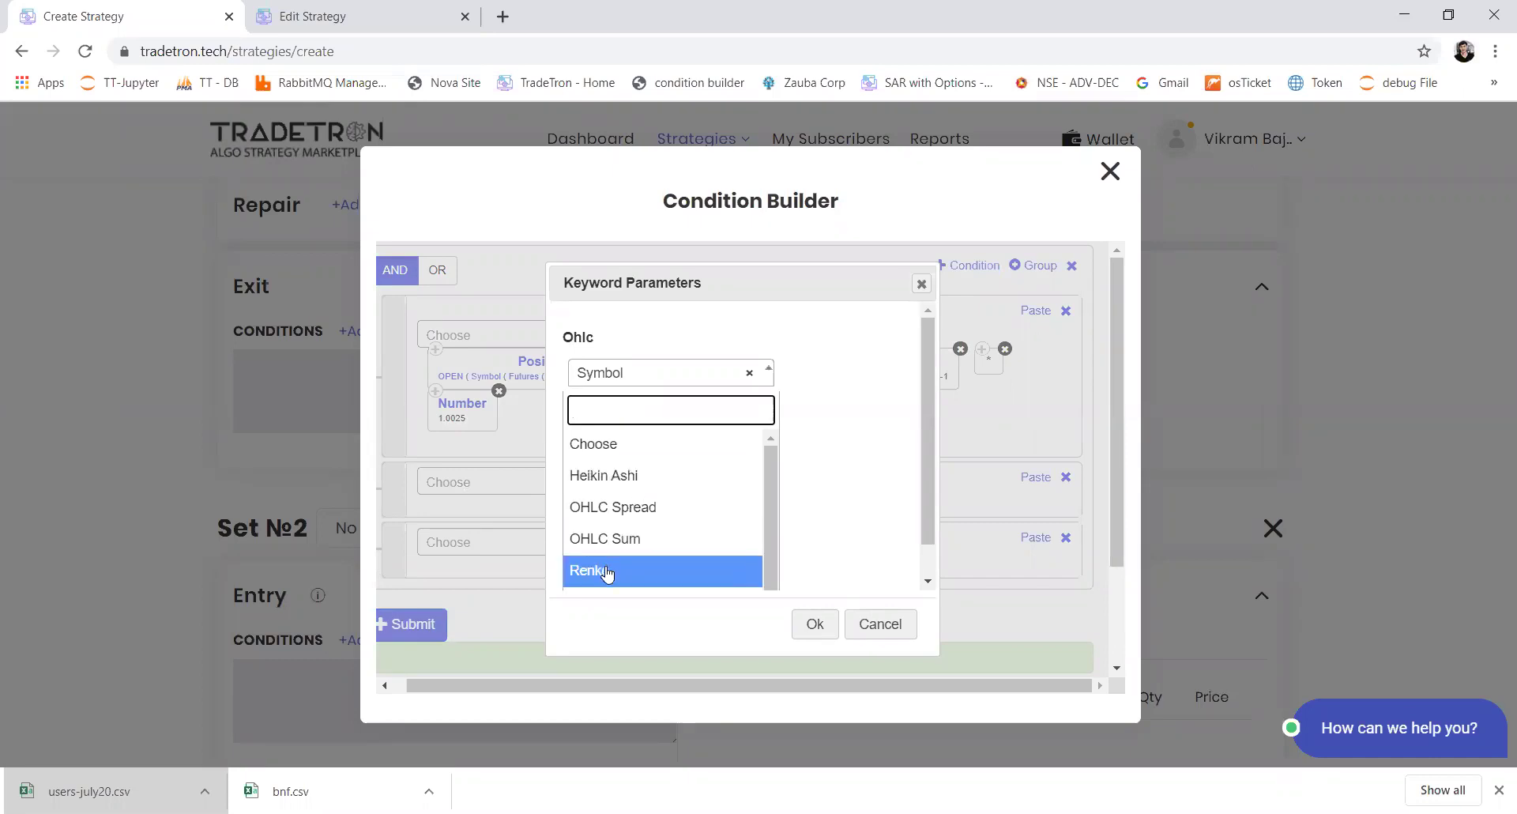
click(681, 478)
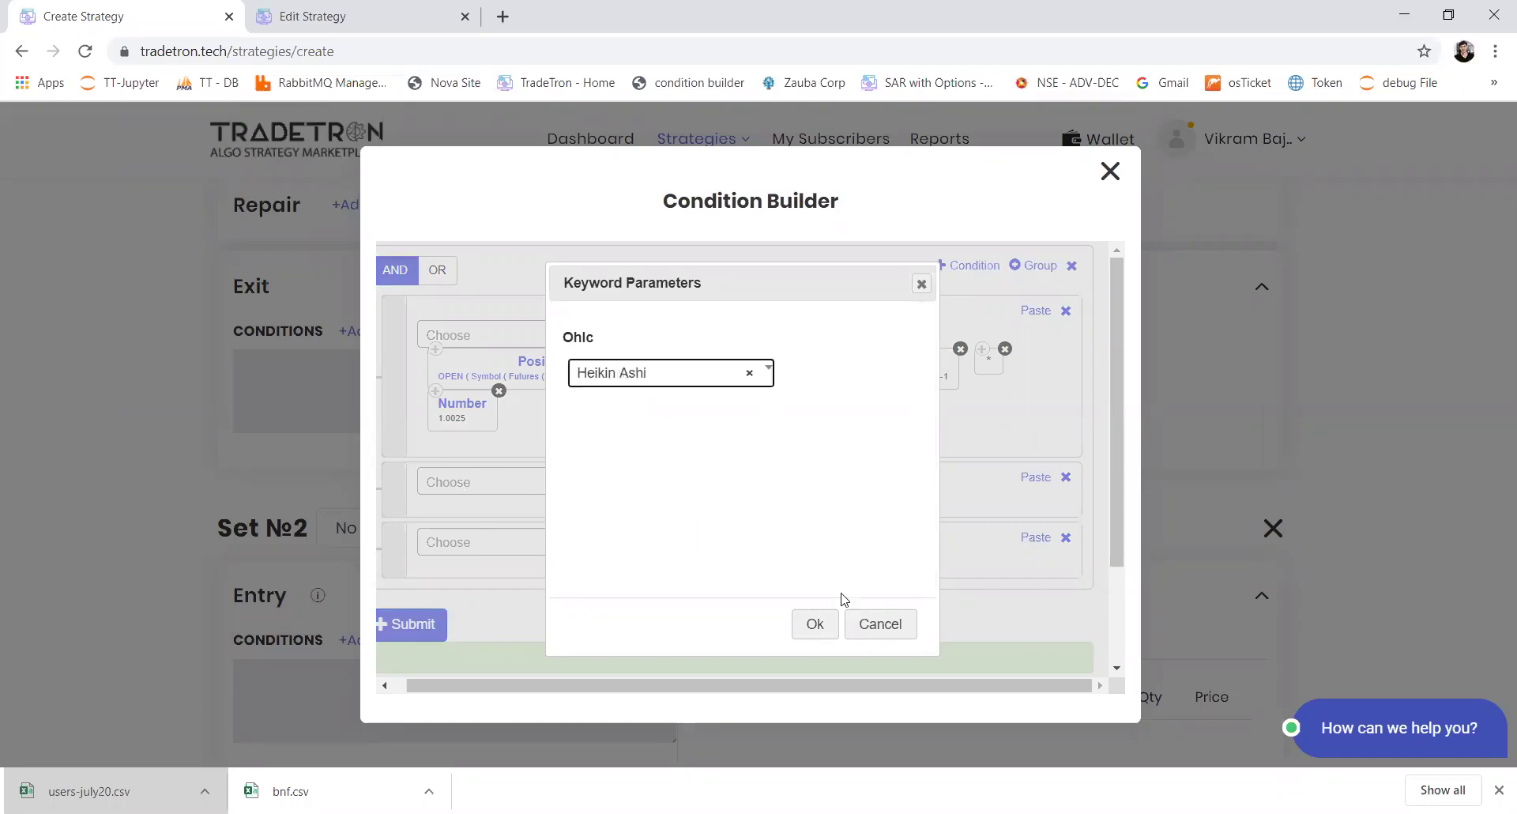
click(816, 622)
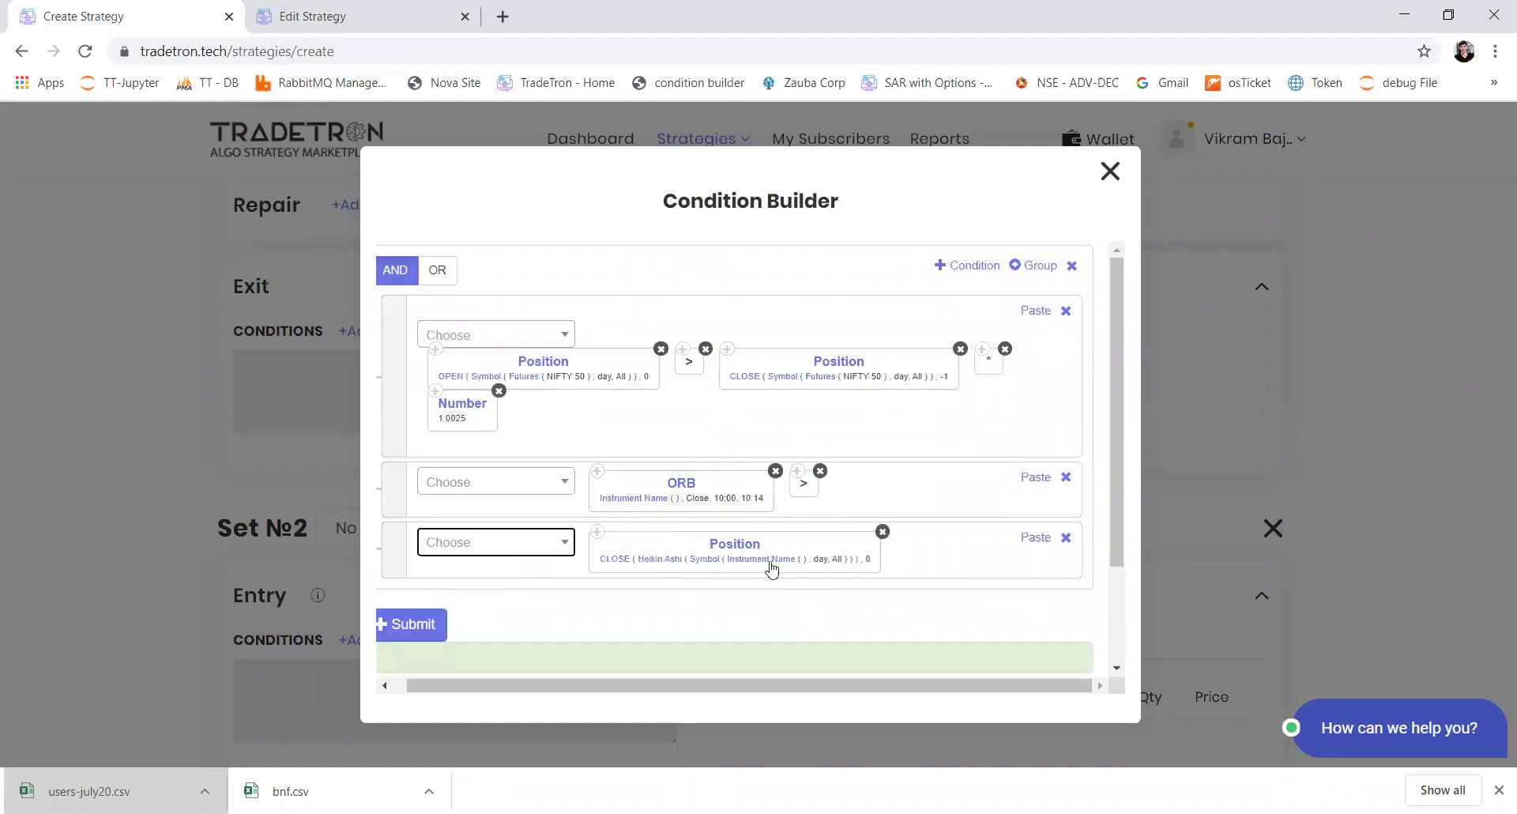
Set the candle type of the Symbol inside the third condition's Heikin Ashi source to 30m.
click(719, 562)
click(695, 449)
text(30)
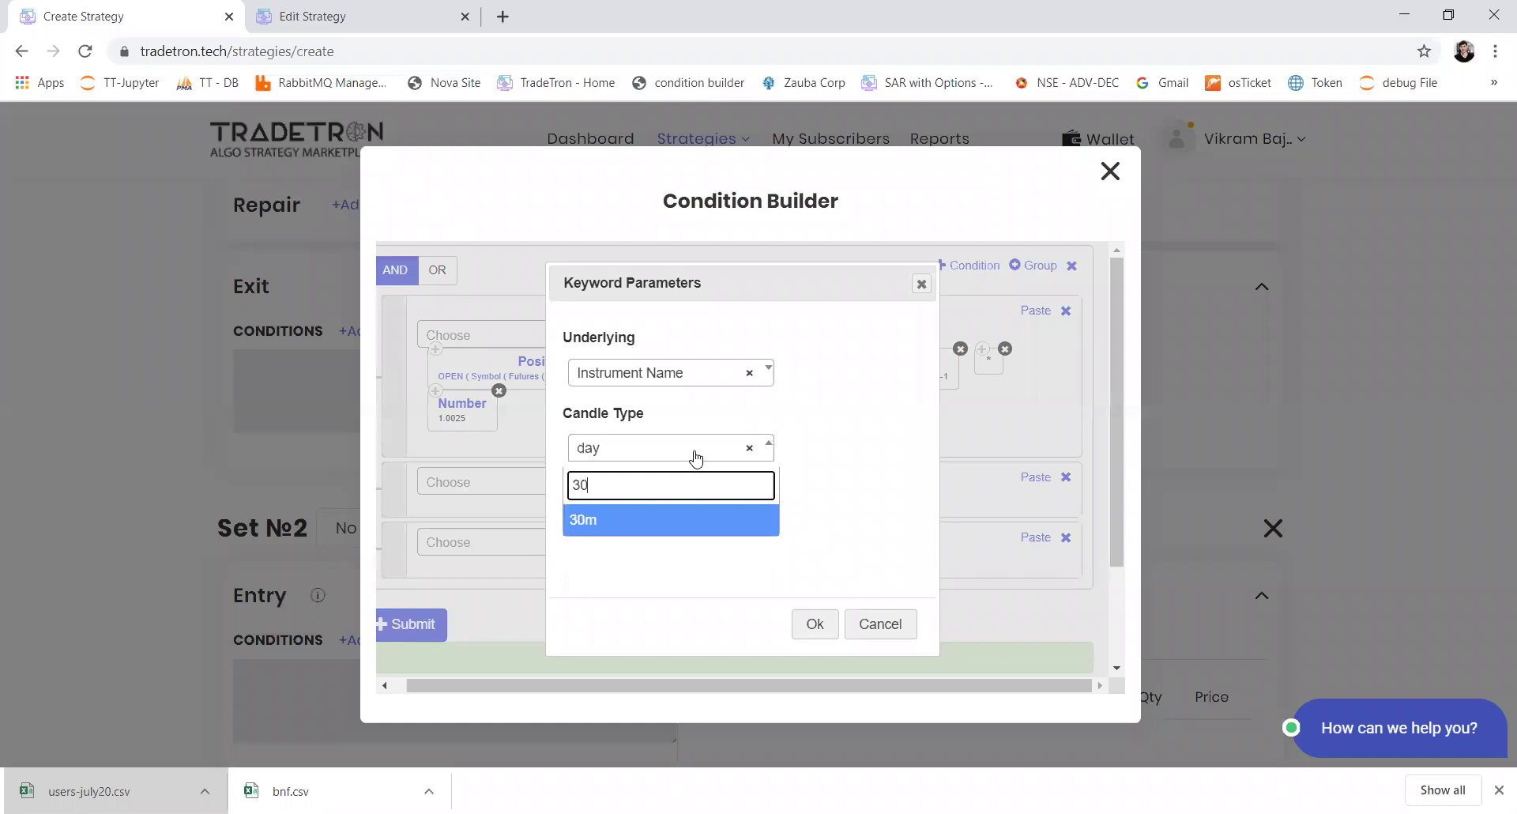
key(Return)
click(814, 625)
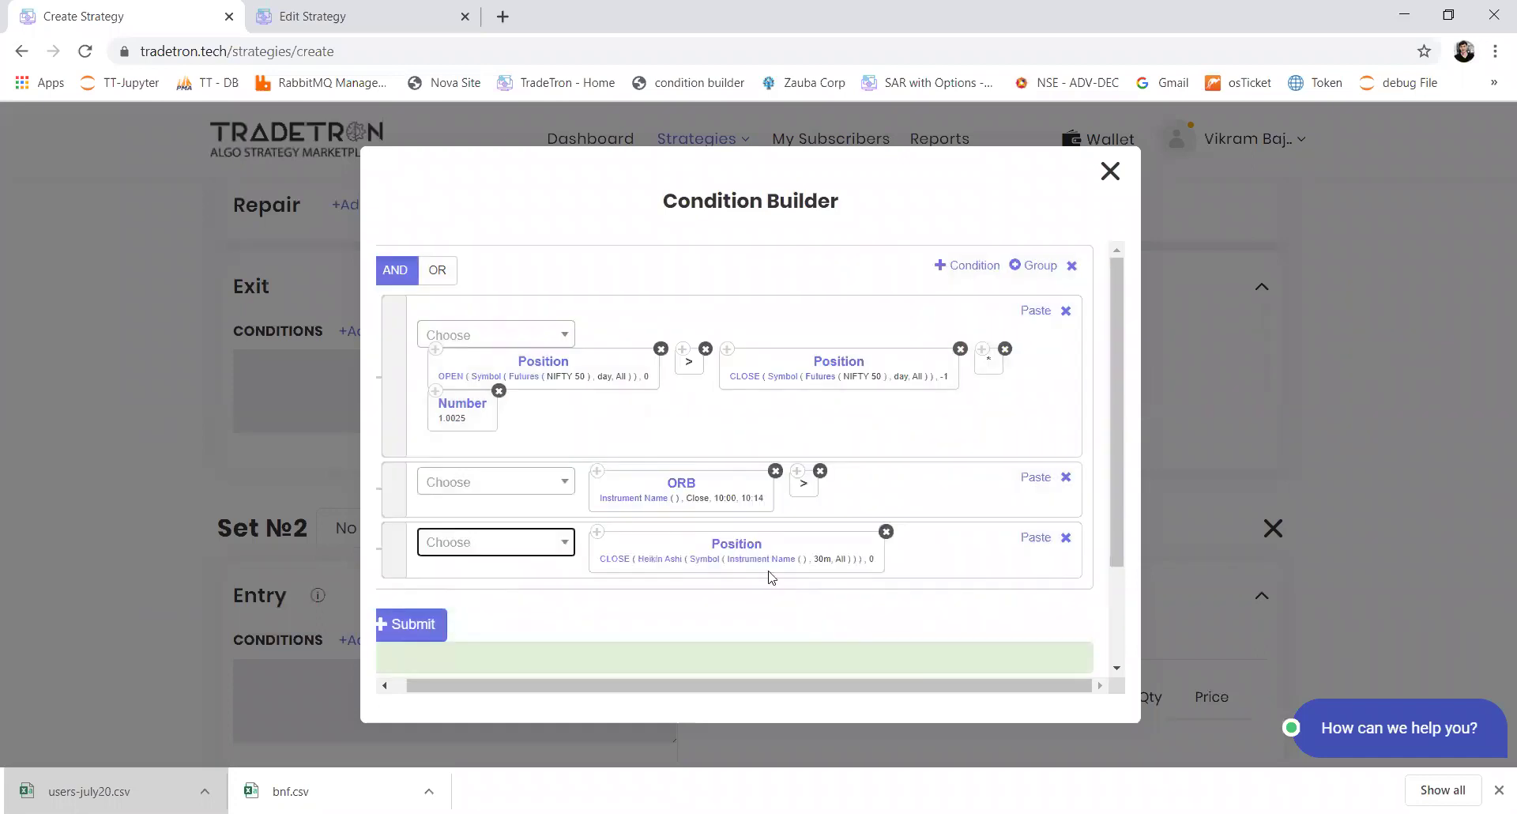
Set the instrument of the third condition's Position keyword to HDFCBANK on the NSE exchange and confirm it.
click(765, 559)
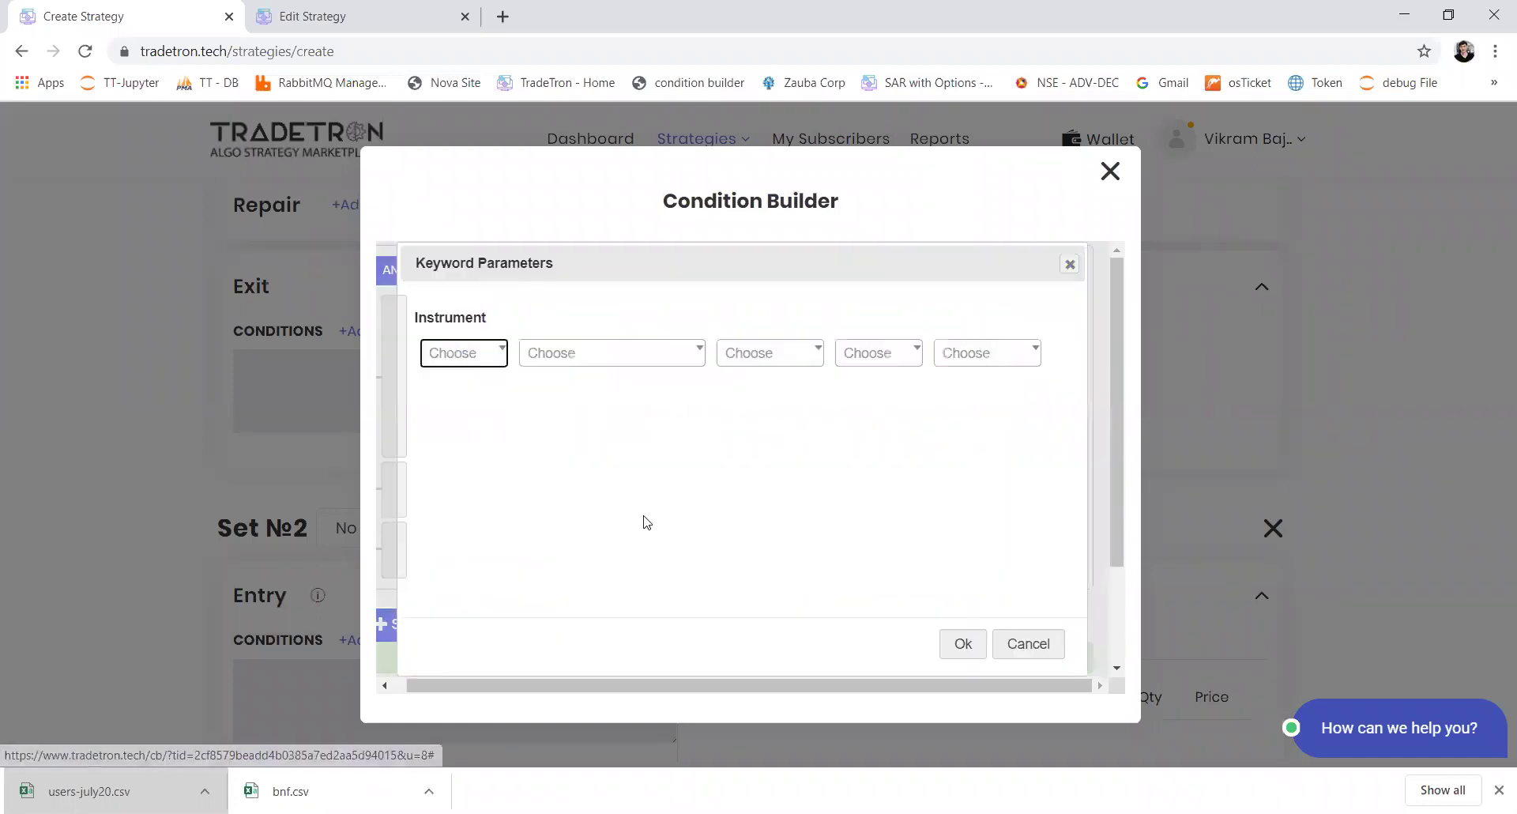
text(nse)
key(Return)
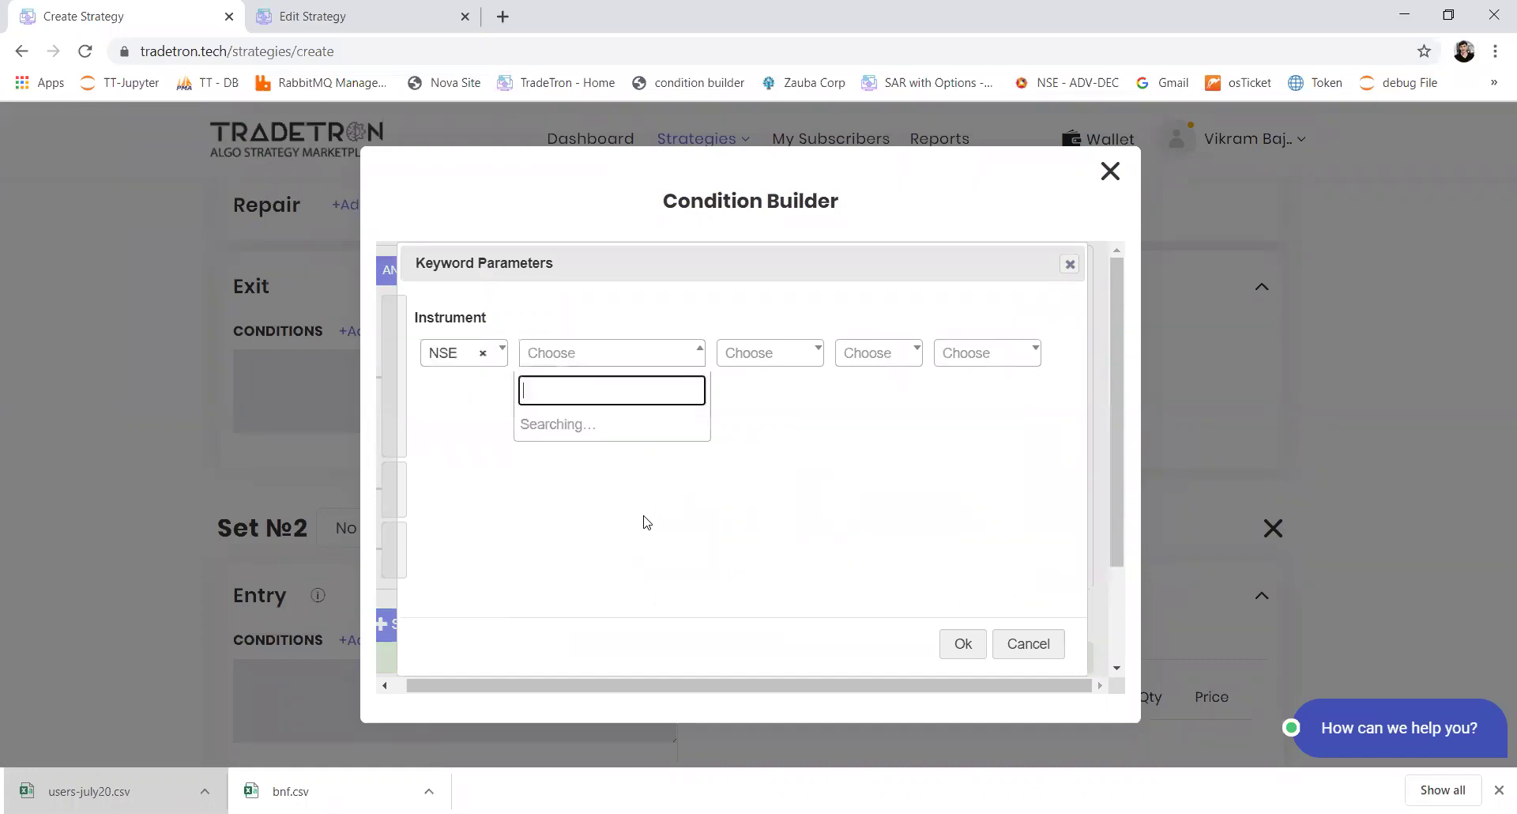
text(hdfc)
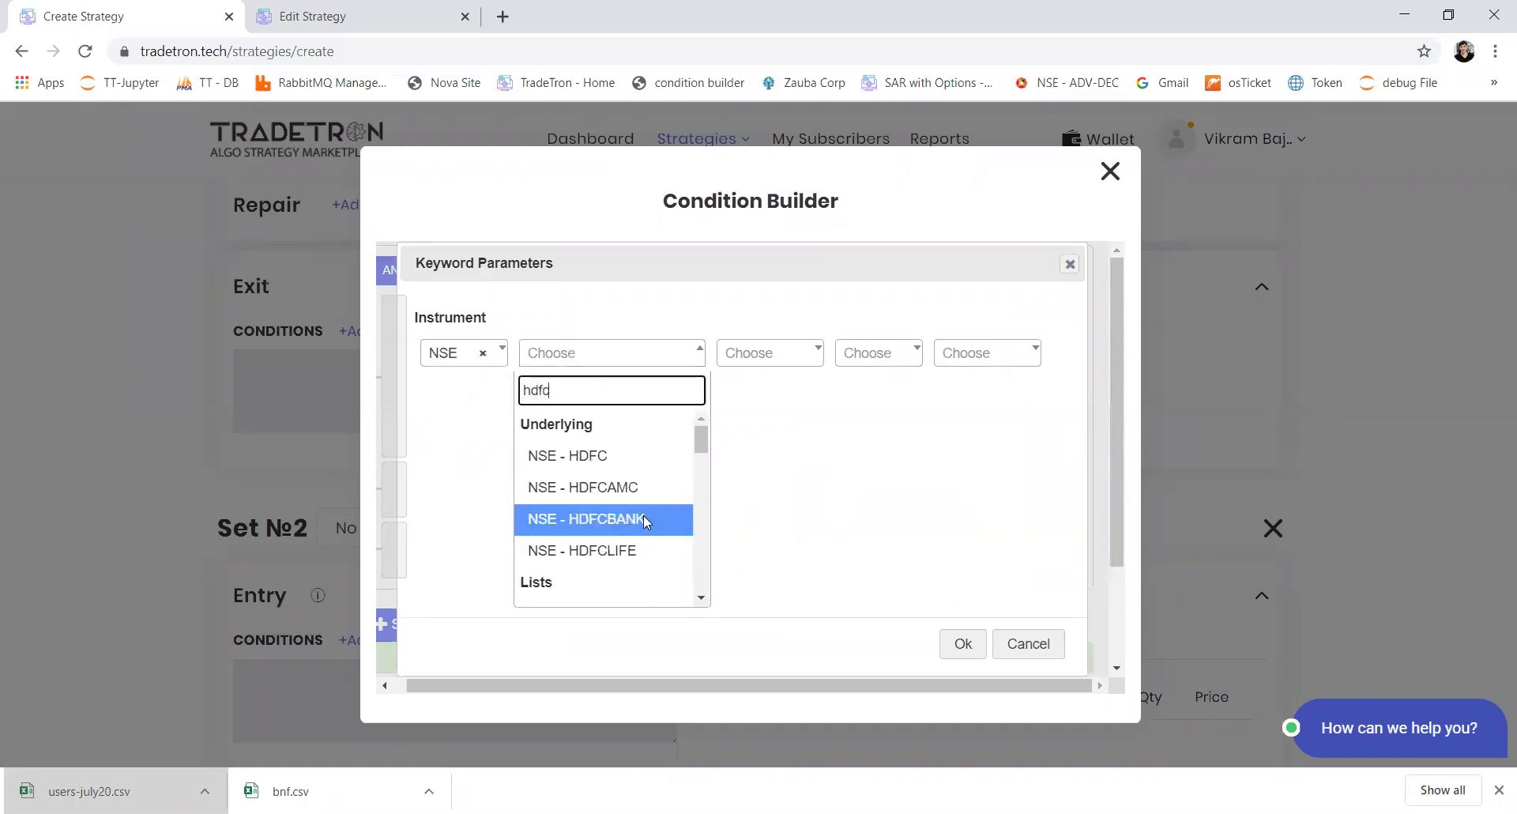
click(643, 518)
key(Tab)
key(Tab)
key(Return)
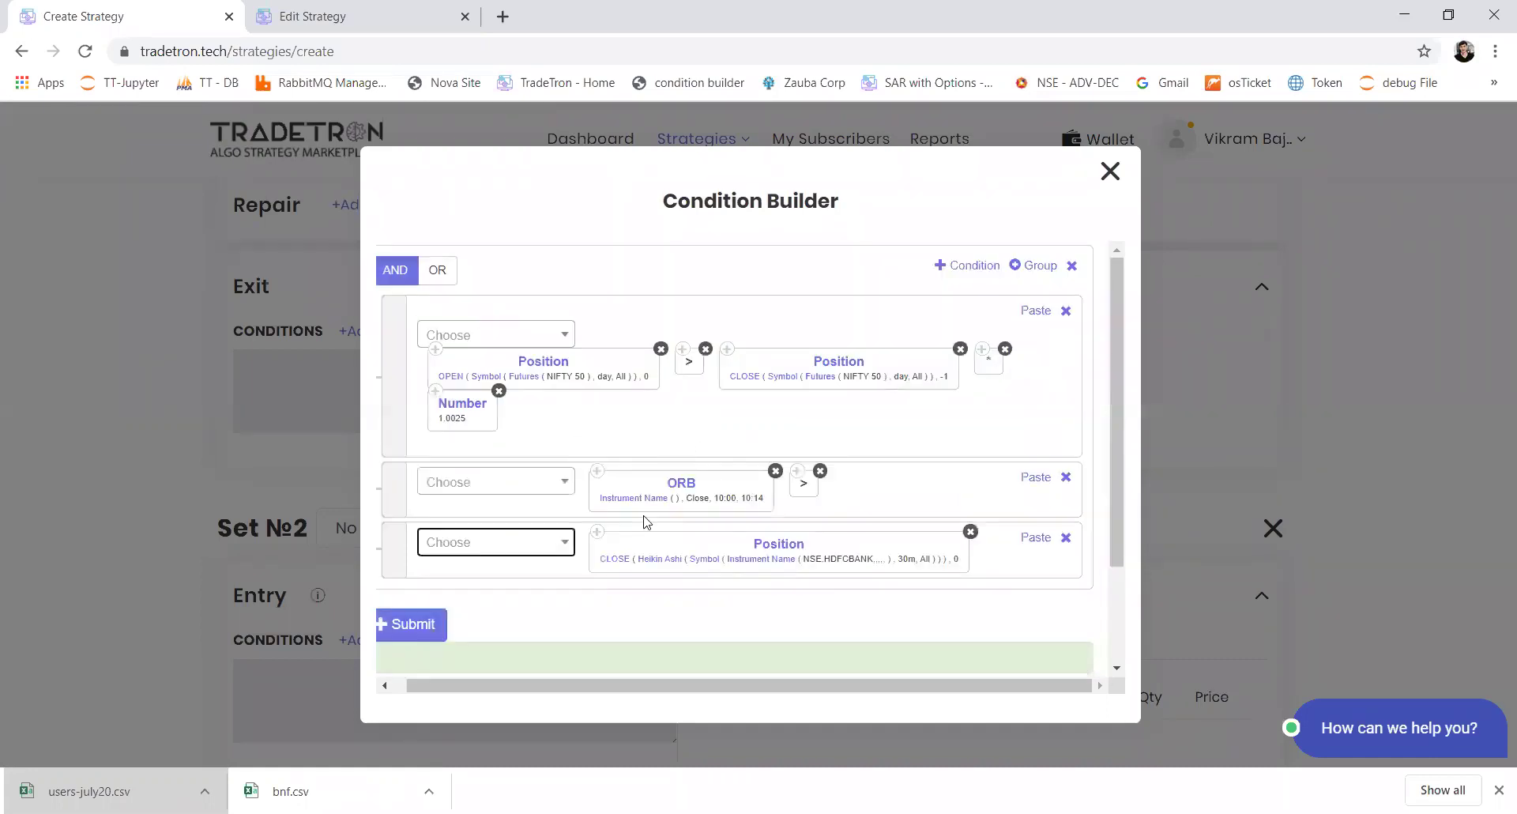